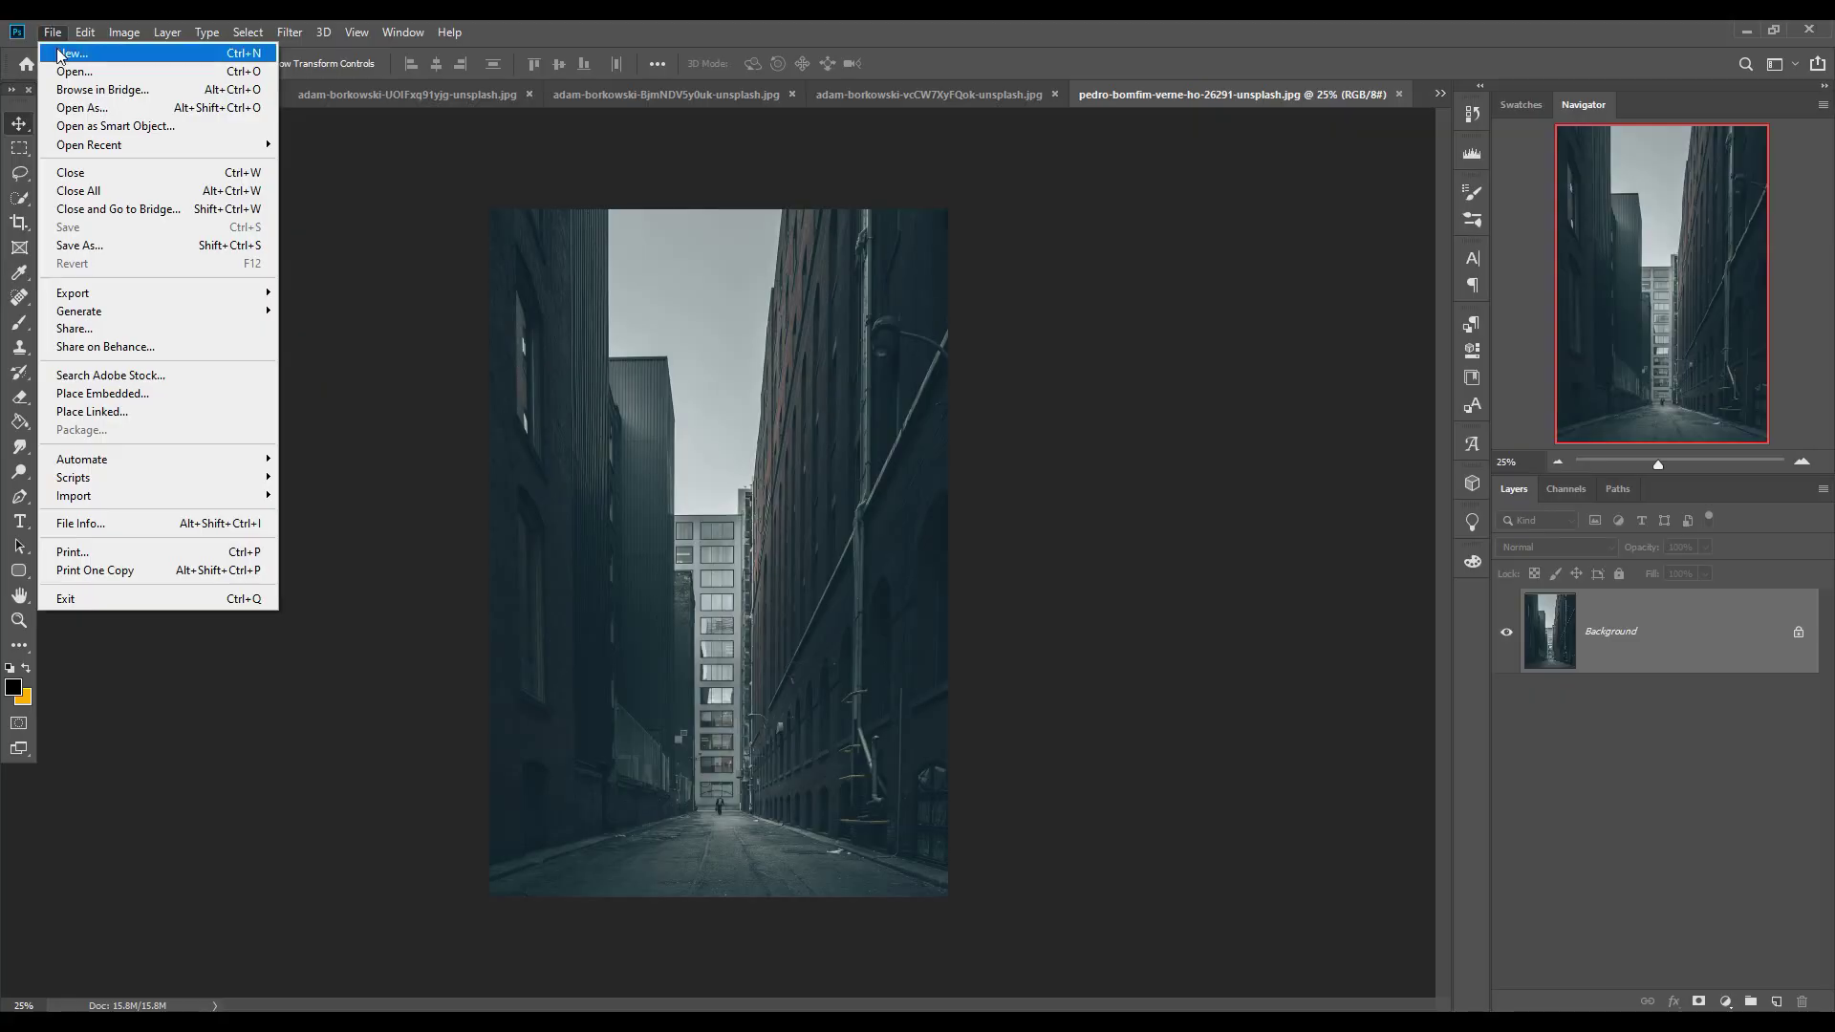
Create a new 3840 x 2160 pixel RGB document at 300 pixels/inch with a white background
click(71, 54)
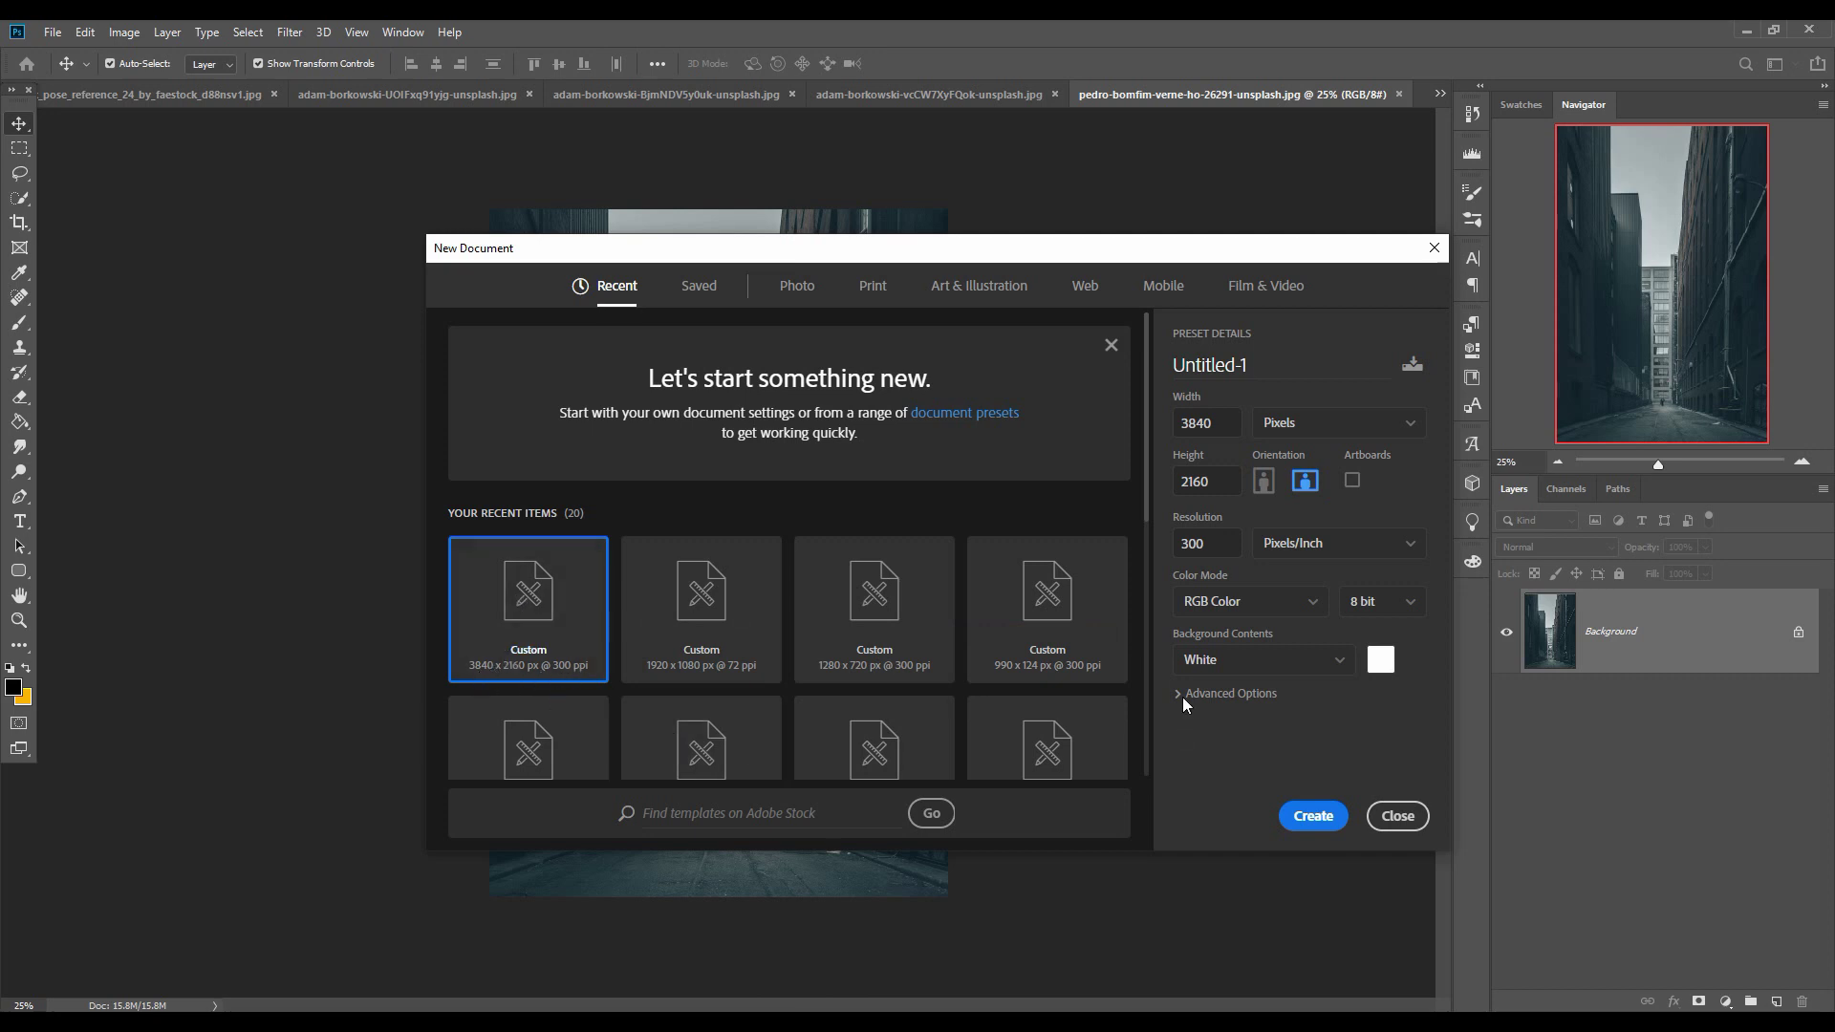
click(1311, 817)
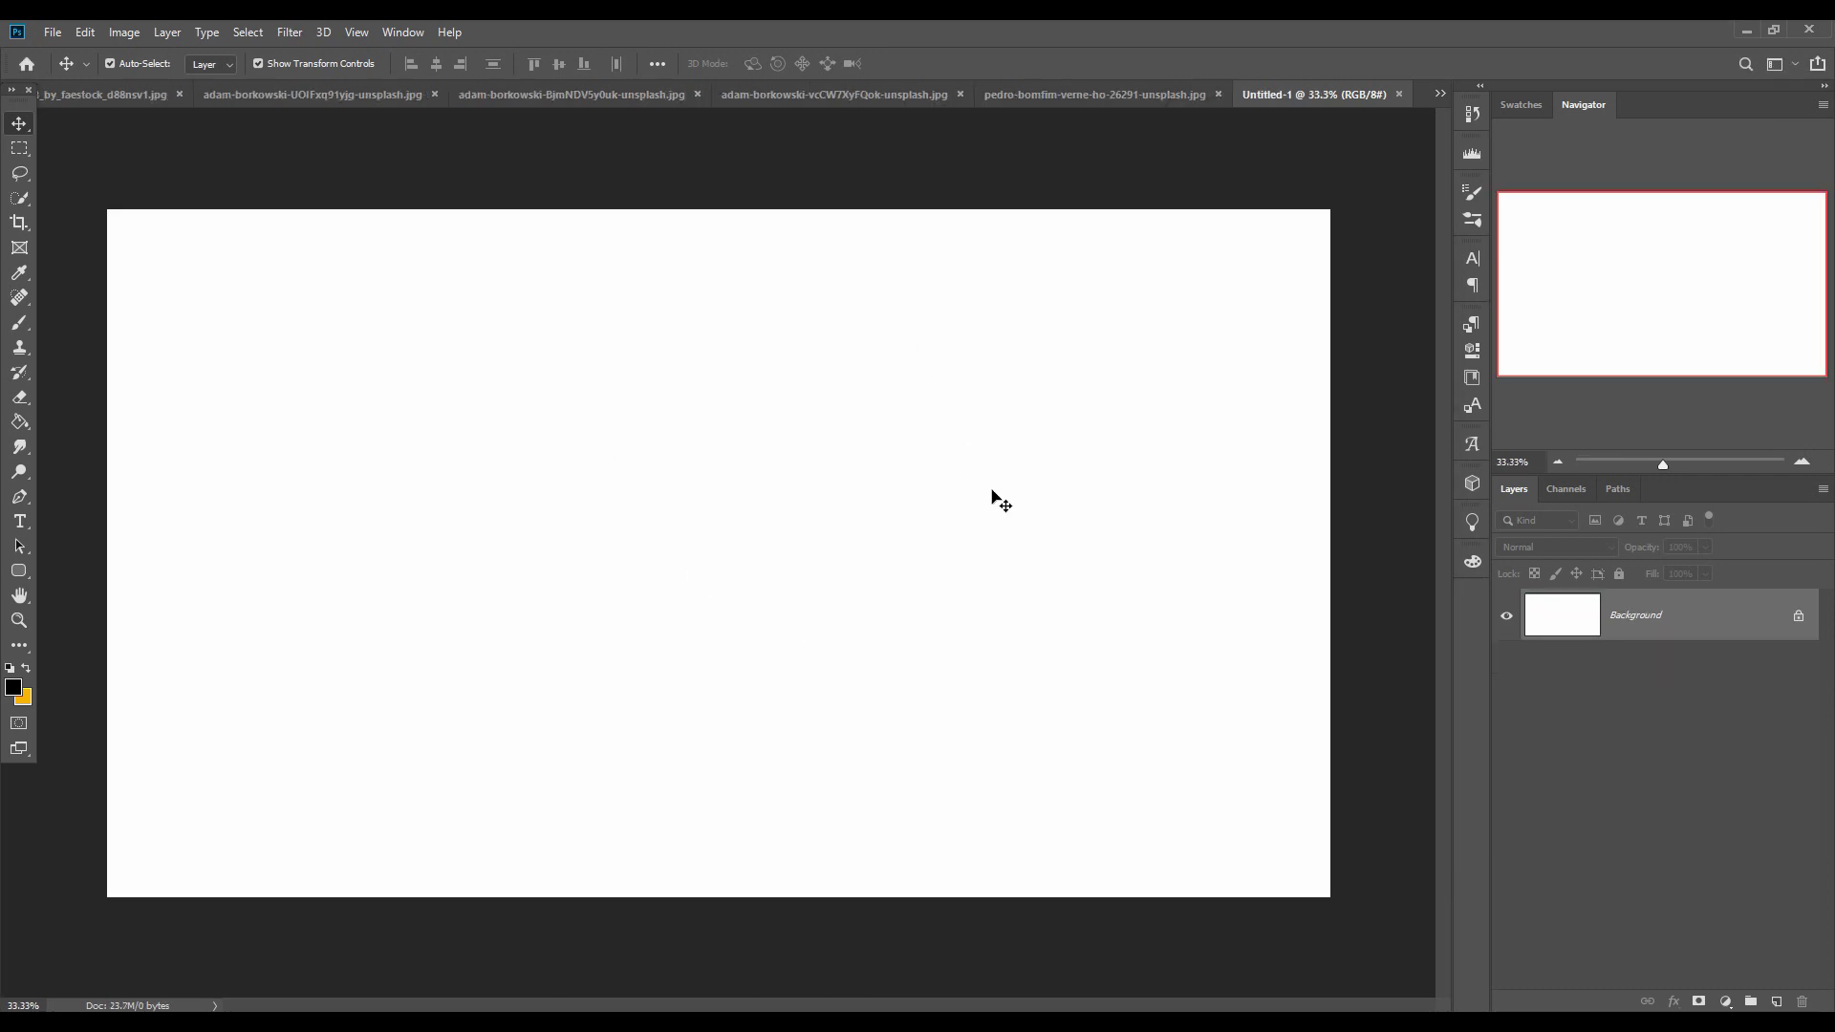
Copy the dark alley photo into the new document and minimize its source window
click(1441, 94)
click(1529, 99)
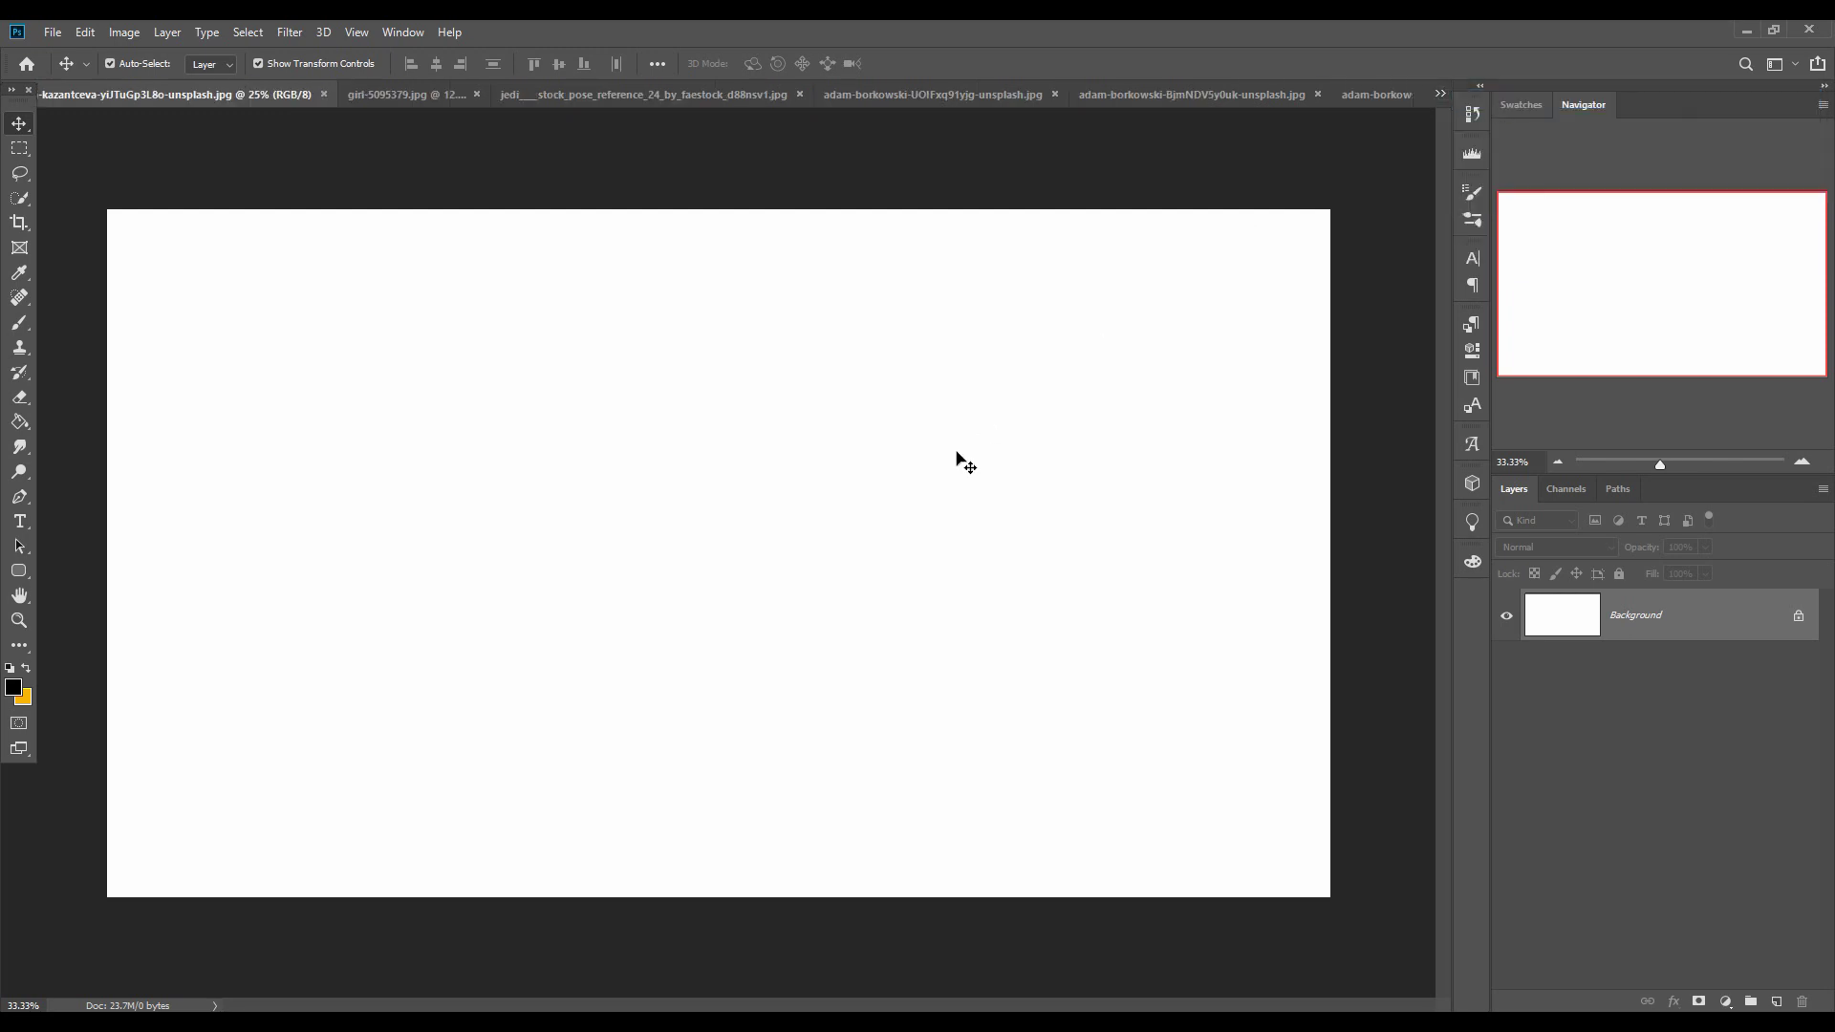
click(1440, 94)
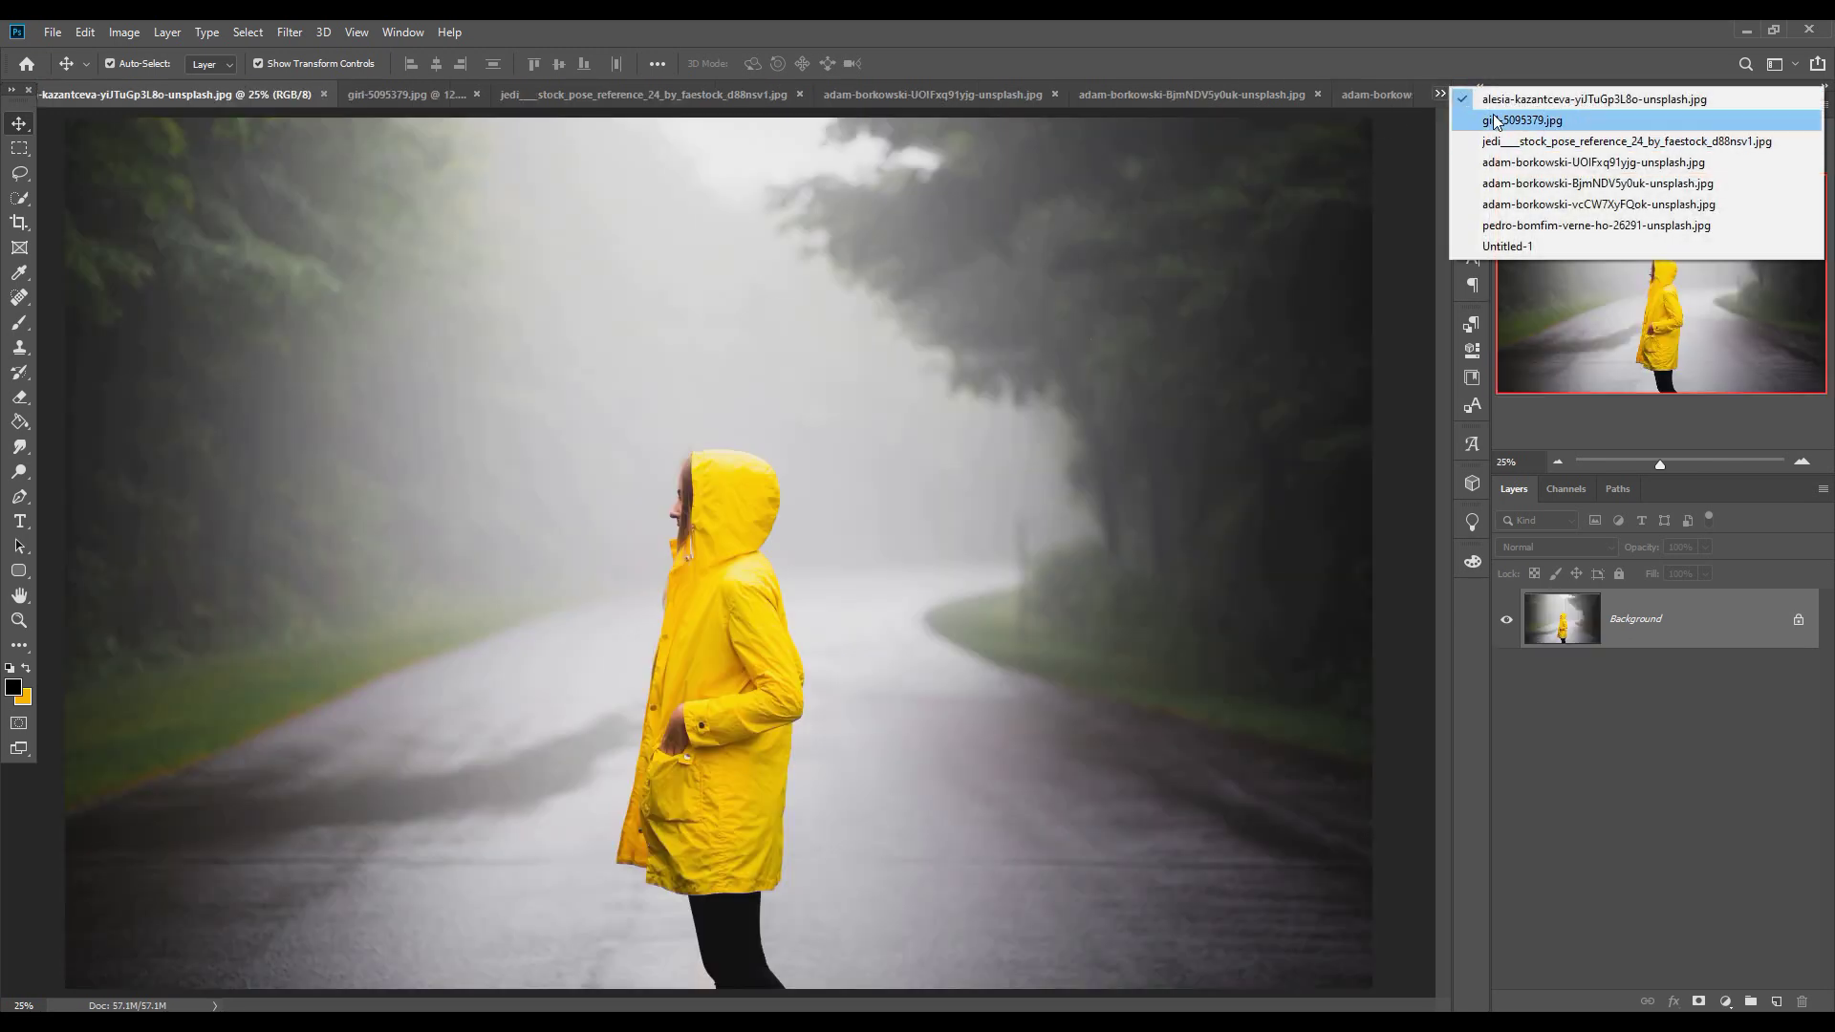
click(1521, 121)
click(1440, 94)
click(1487, 226)
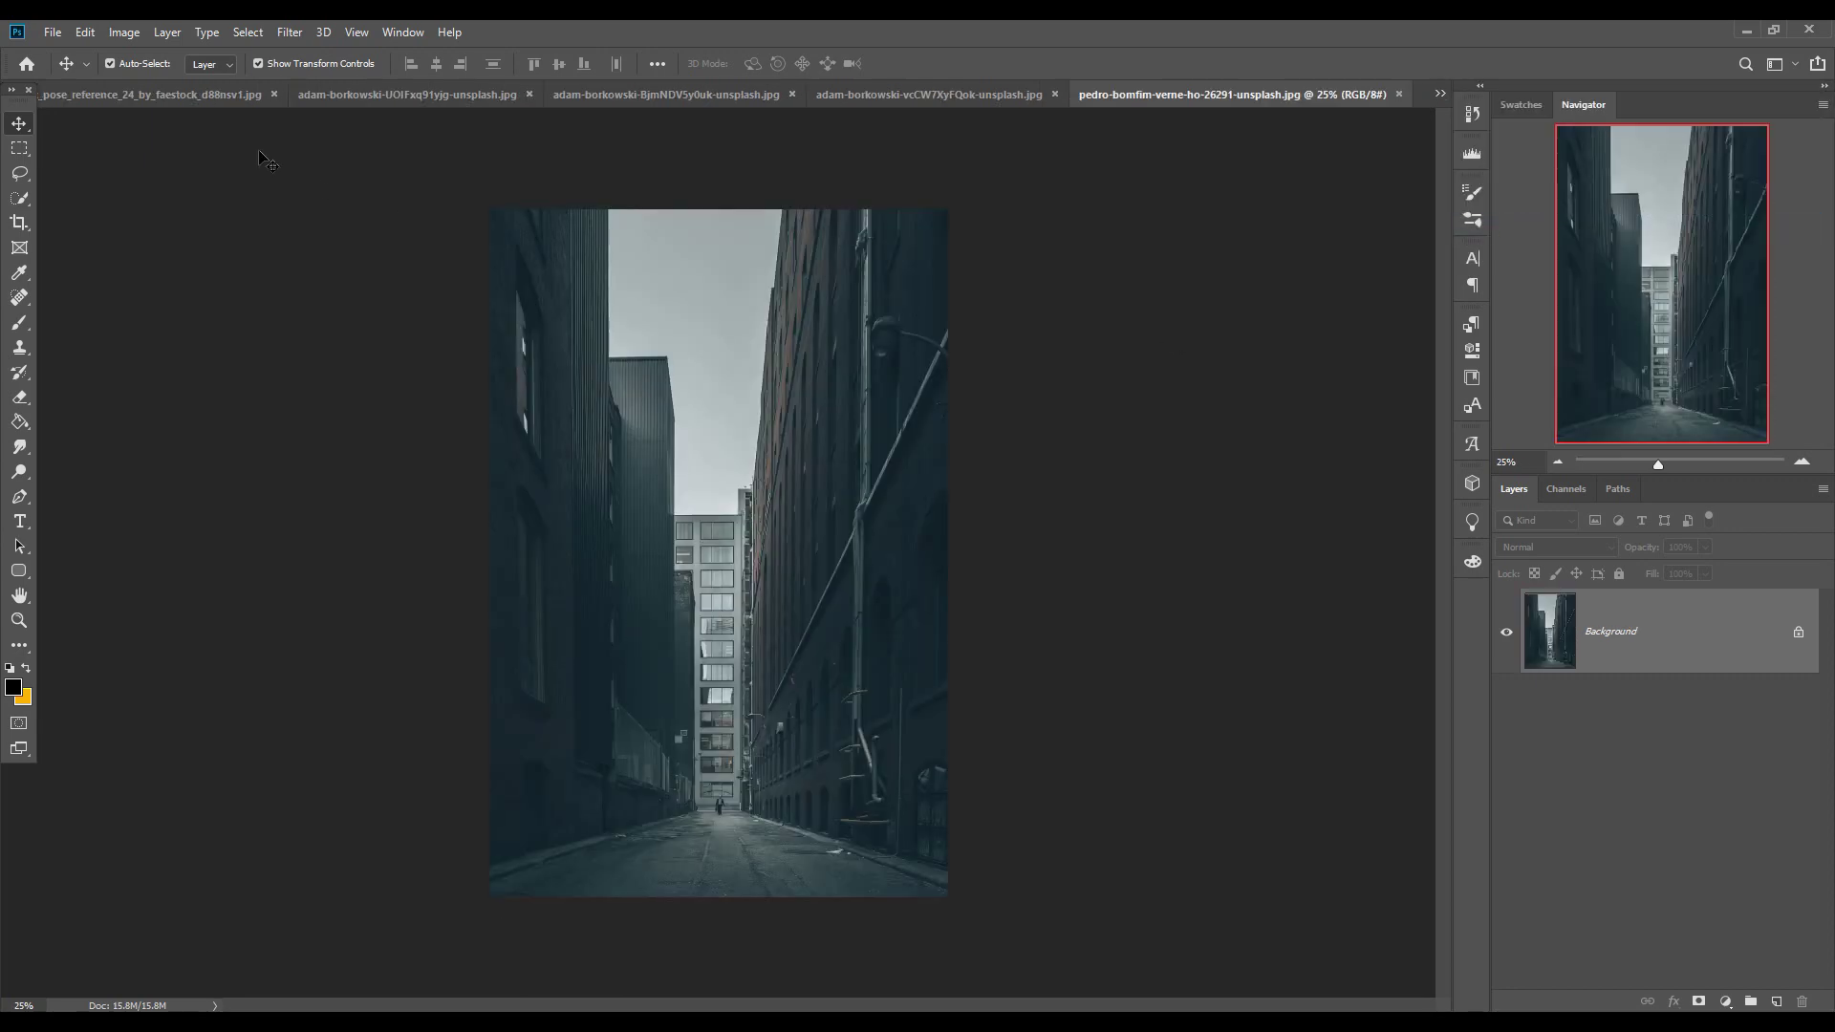
drag(1143, 100, 1148, 147)
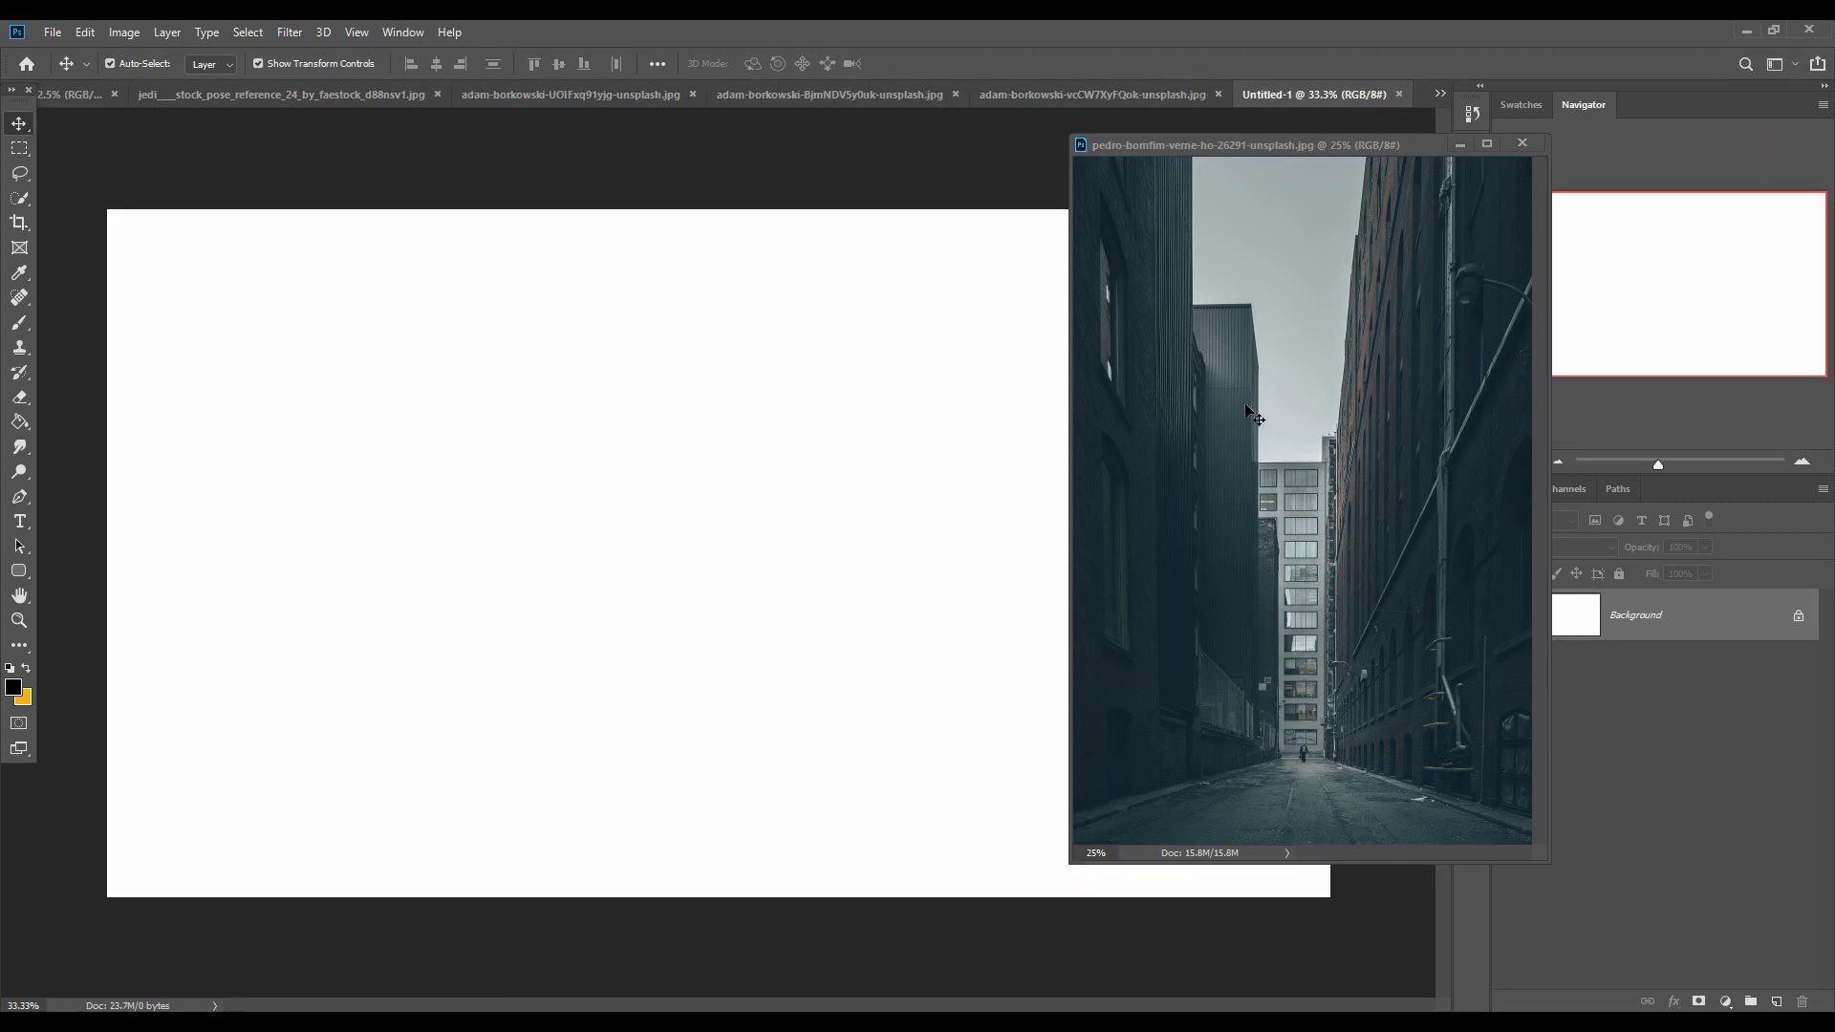
drag(1244, 403, 807, 438)
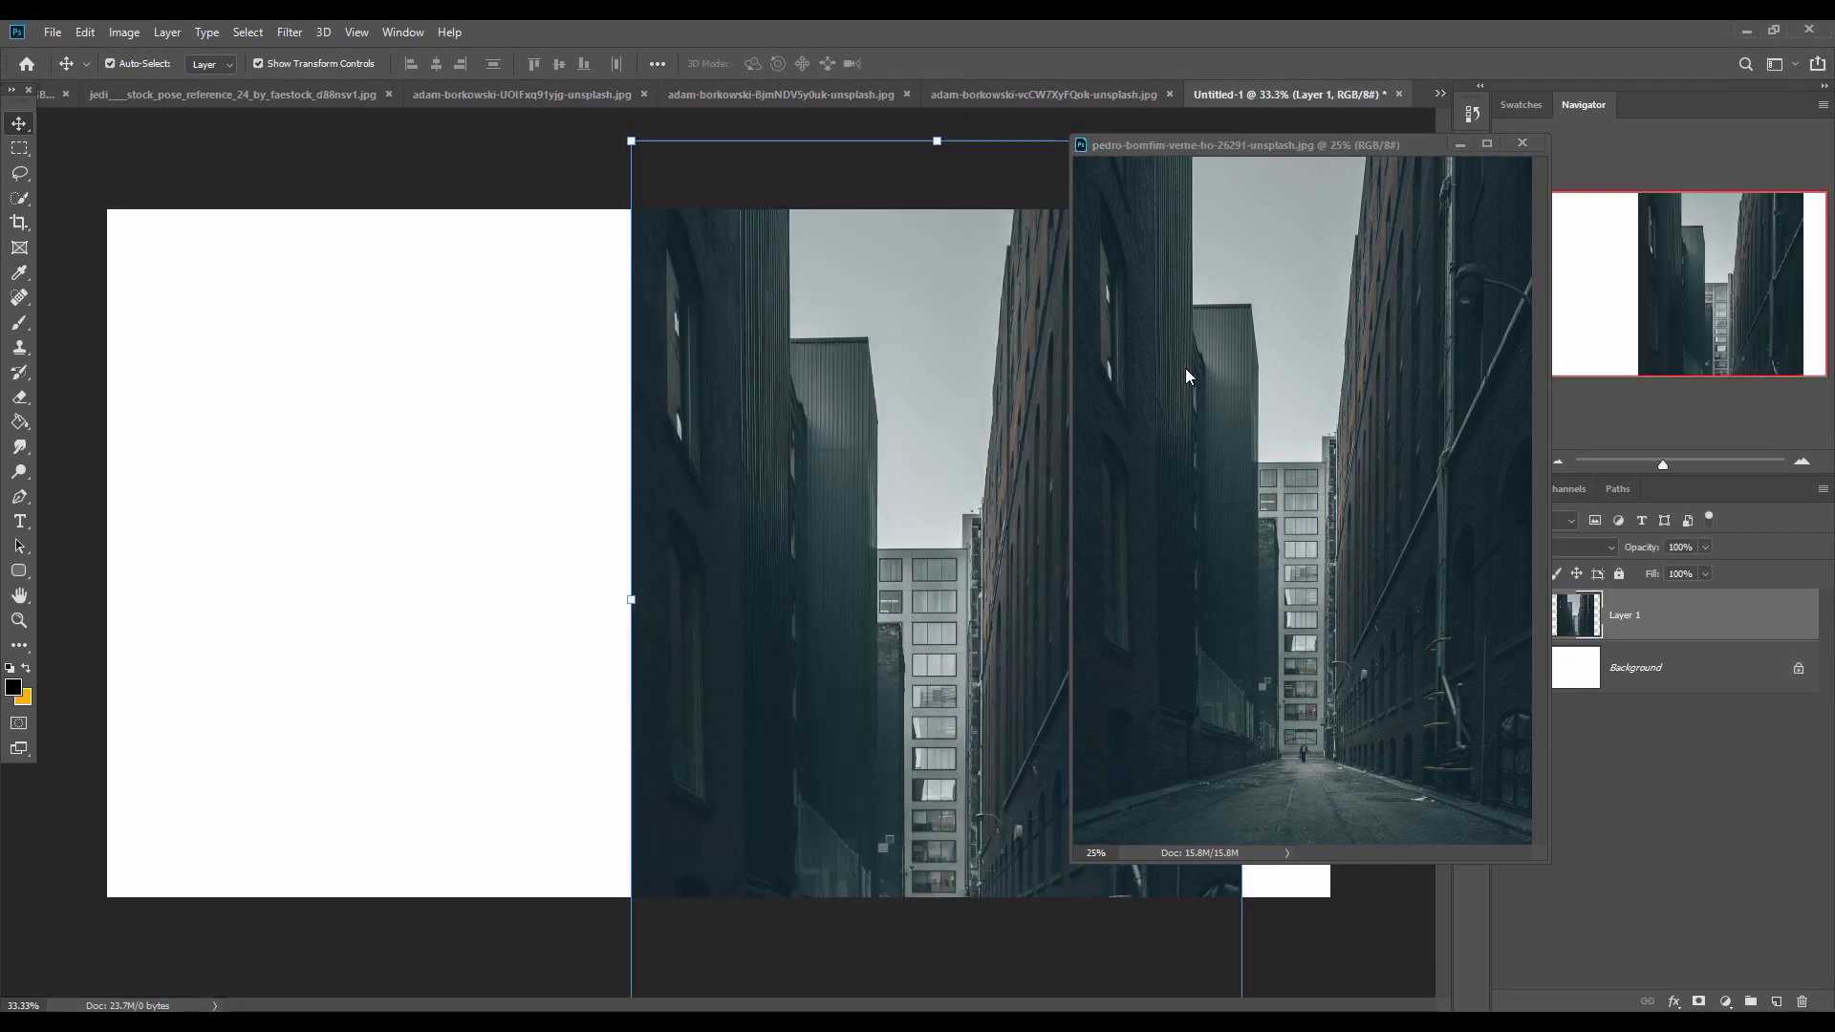
click(1459, 144)
Align the alley layer with the canvas's lower edge and stretch it sideways to fill the full canvas width
drag(1080, 529, 832, 367)
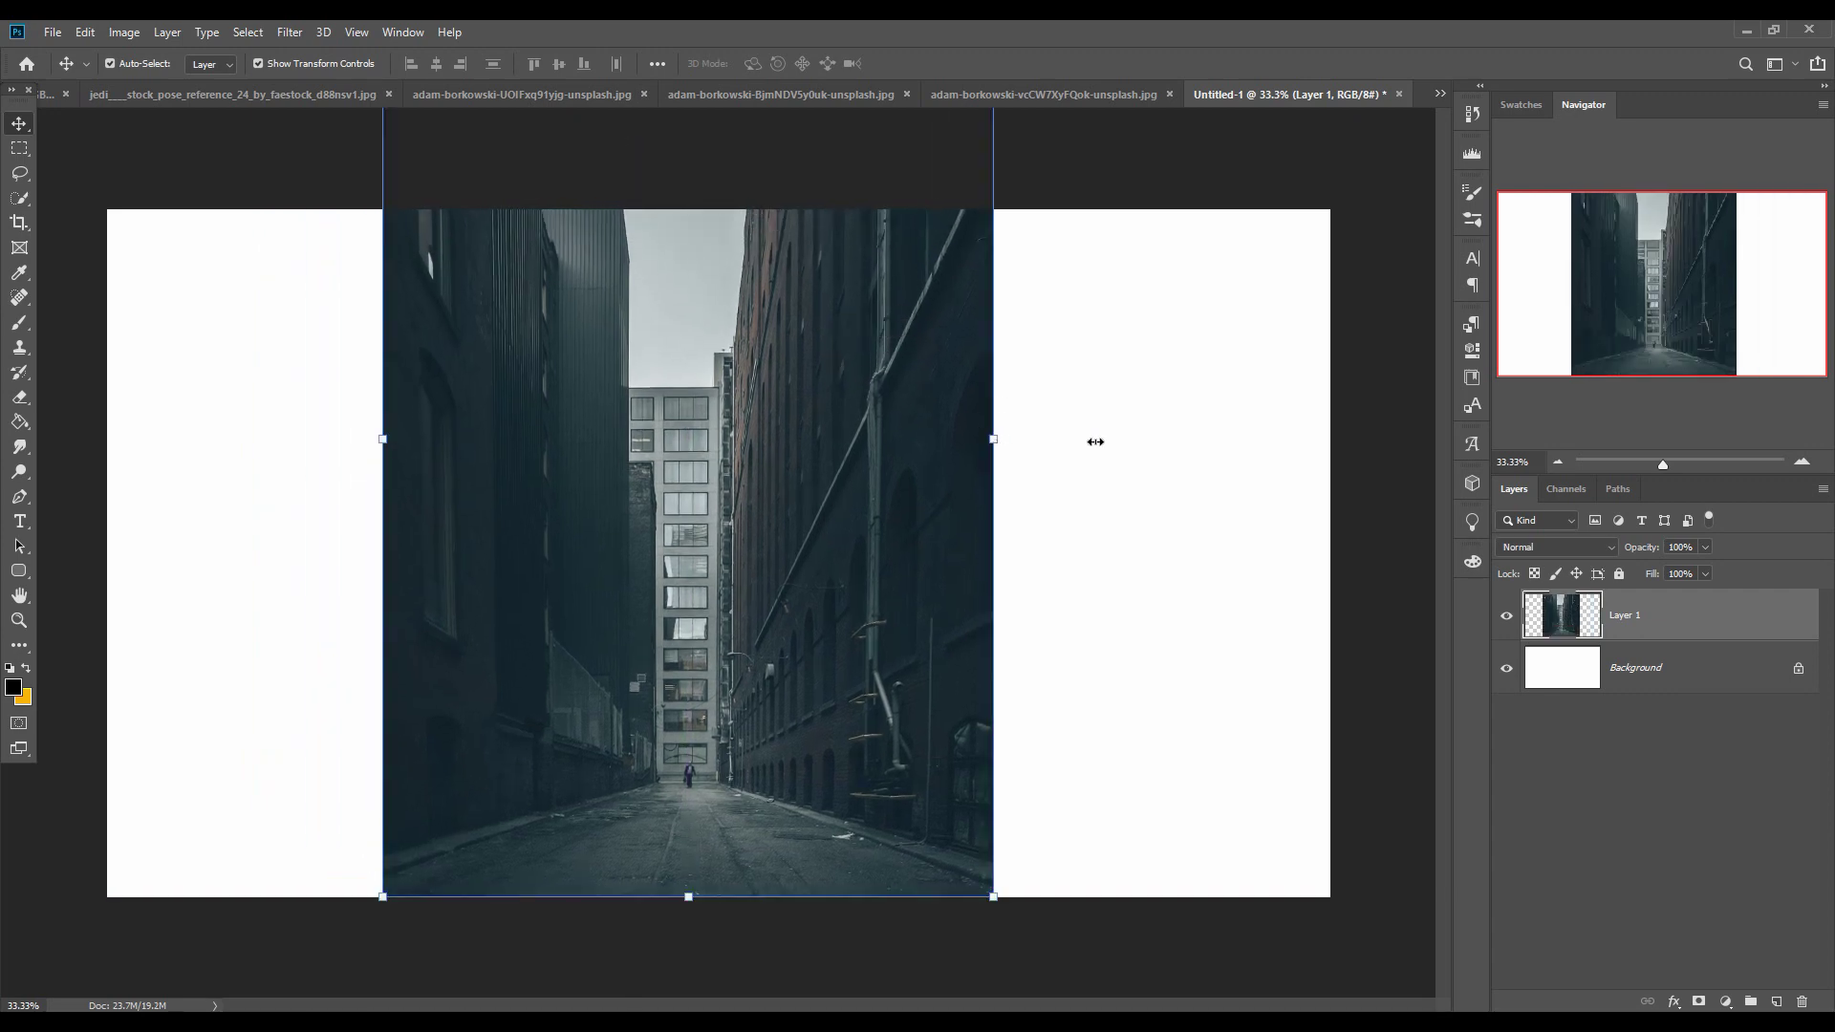
drag(994, 439, 1329, 439)
drag(382, 440, 107, 438)
click(916, 63)
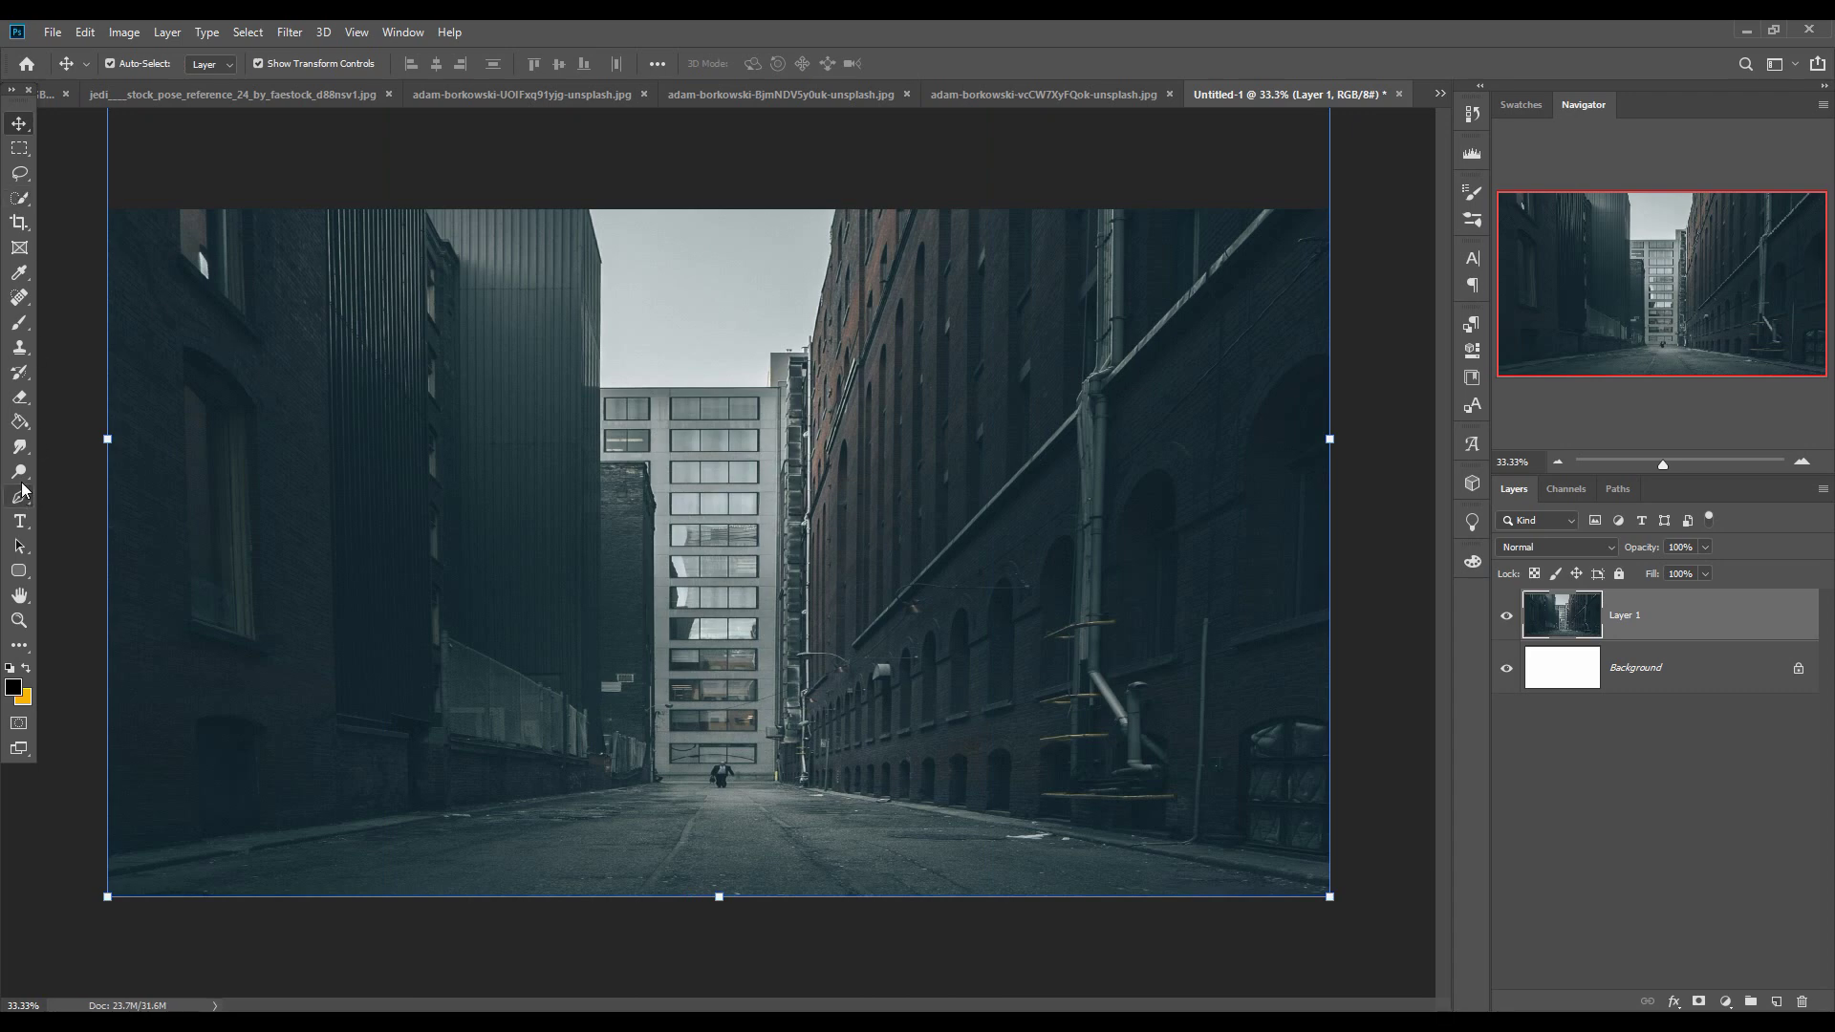
Remove the small figure at the alley's far end with a lasso selection and Content-Aware fill, then clear the selection
click(21, 172)
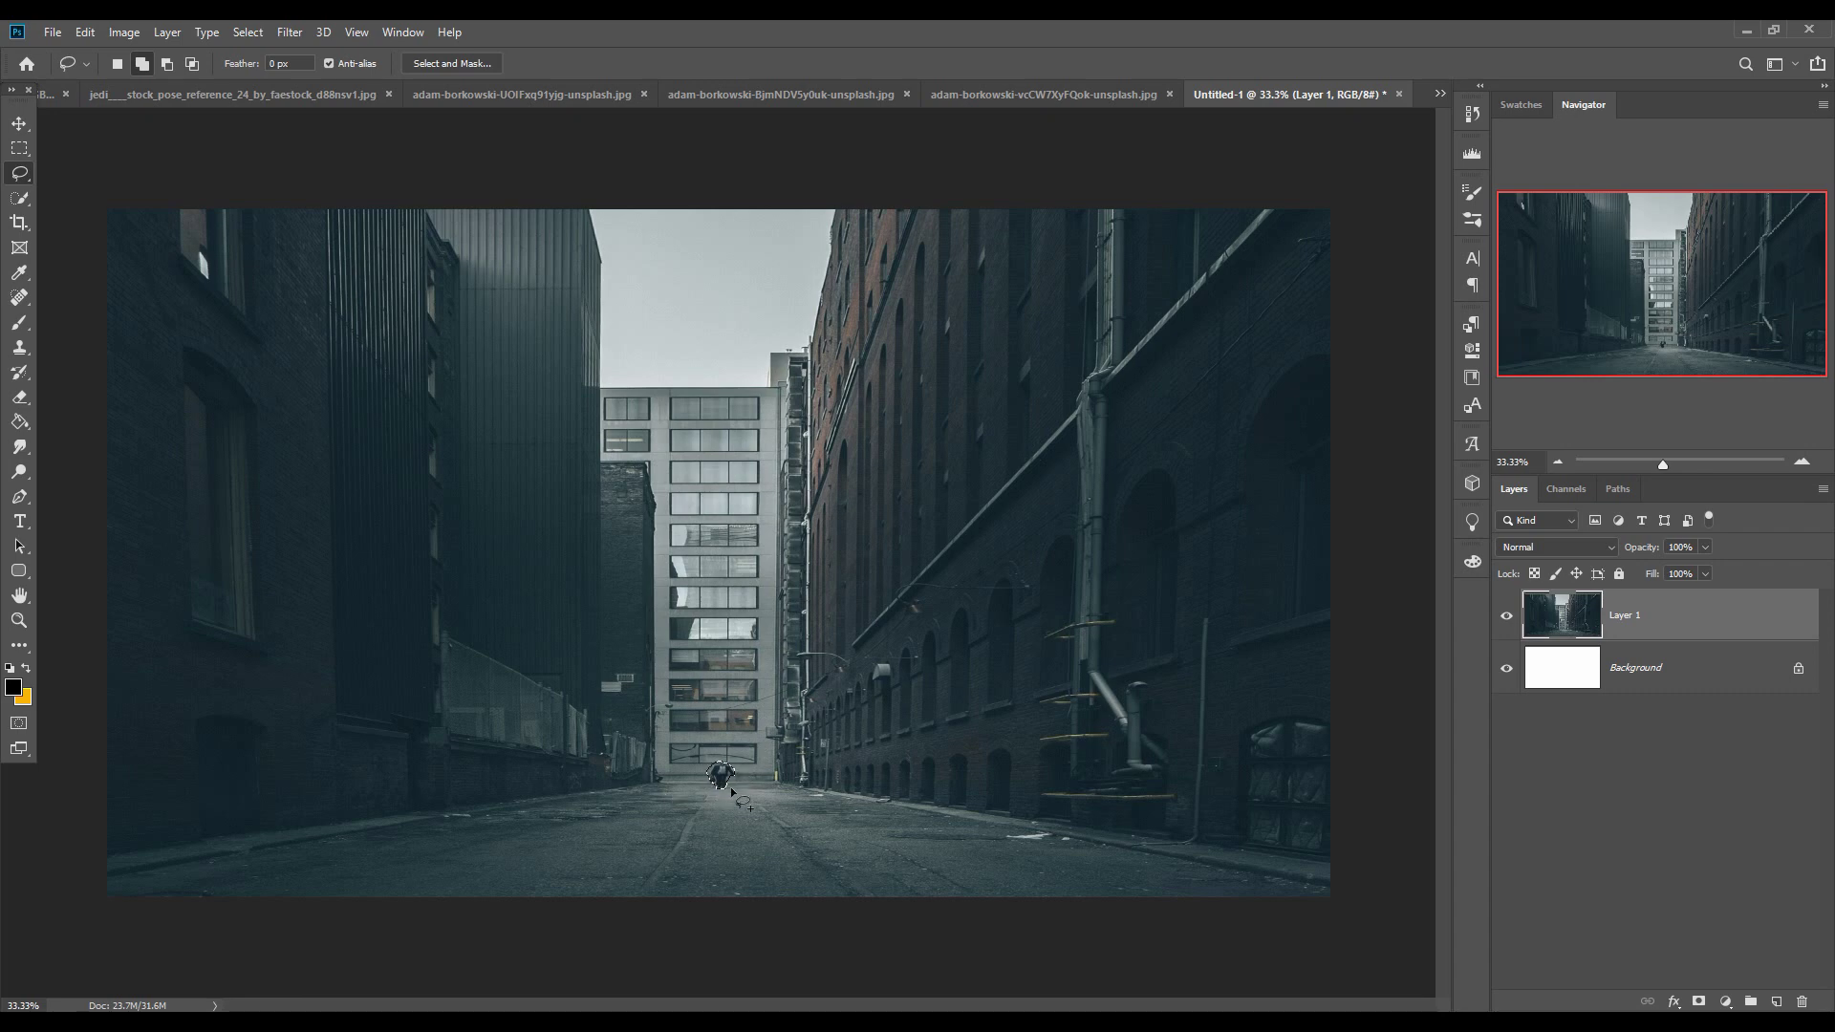
right_click(27, 179)
click(97, 178)
click(244, 28)
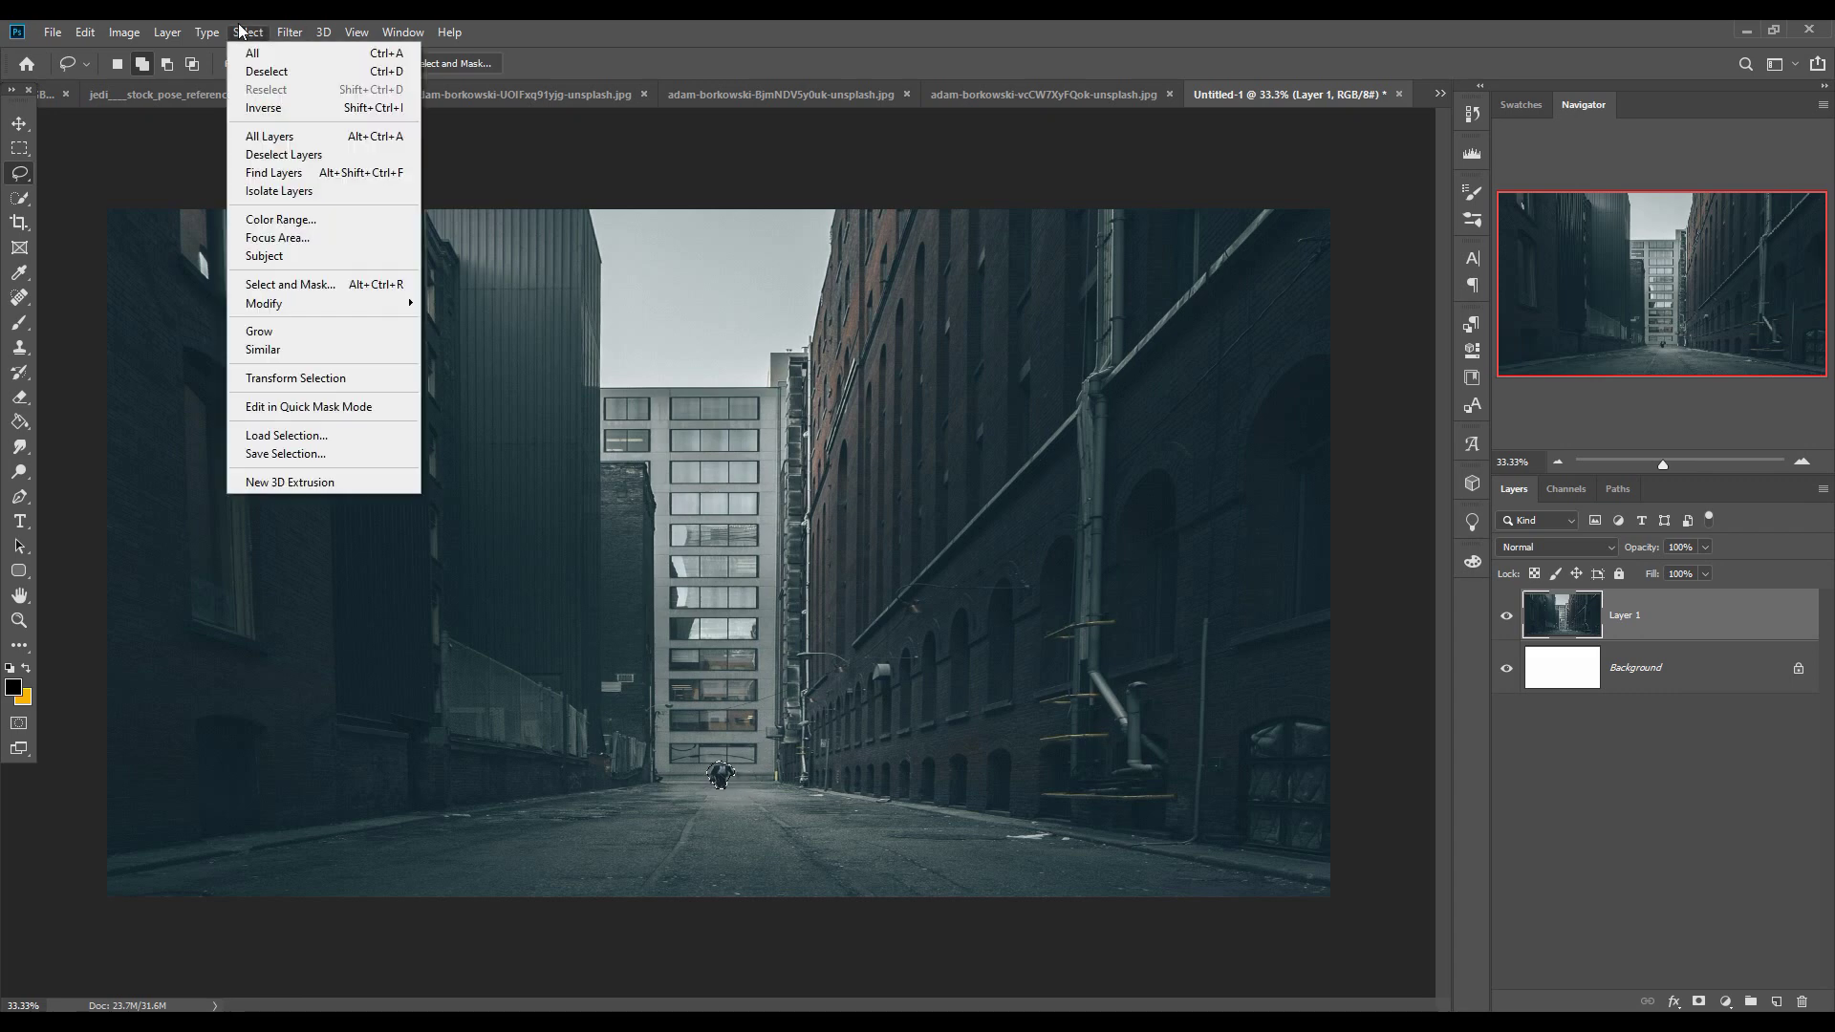
click(86, 34)
click(86, 35)
click(115, 330)
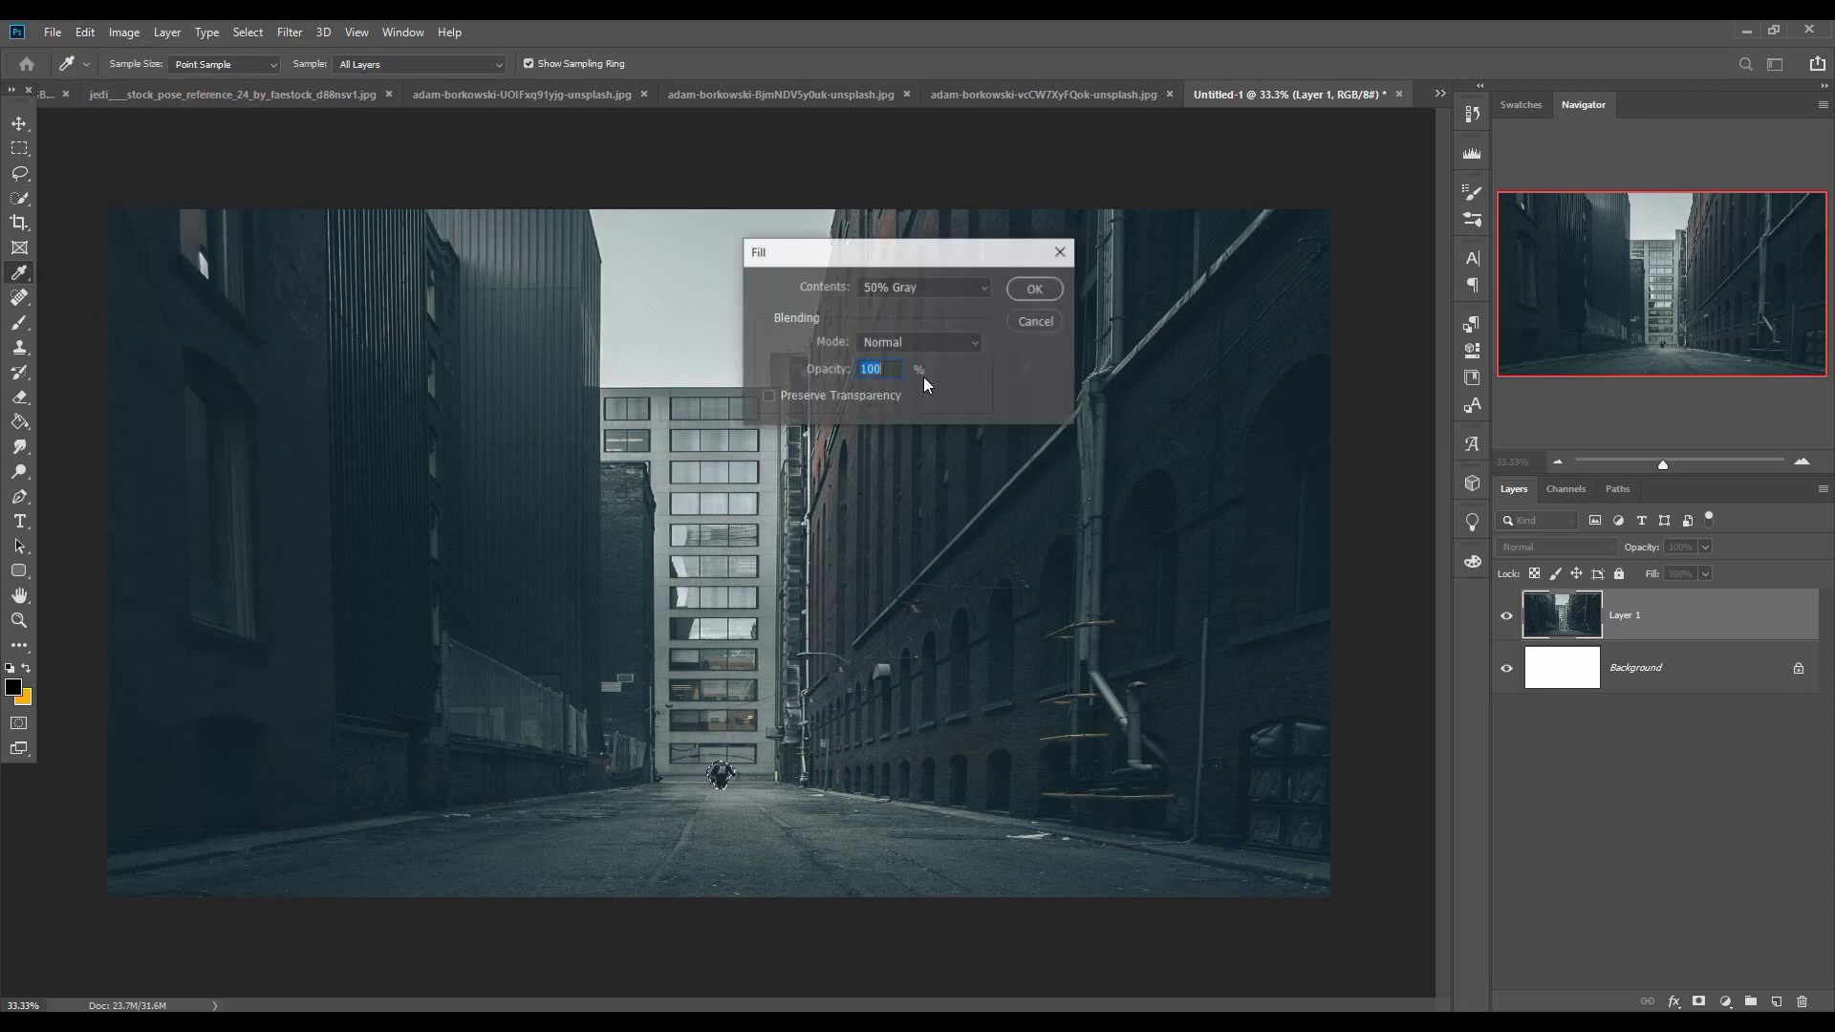
click(953, 287)
click(961, 361)
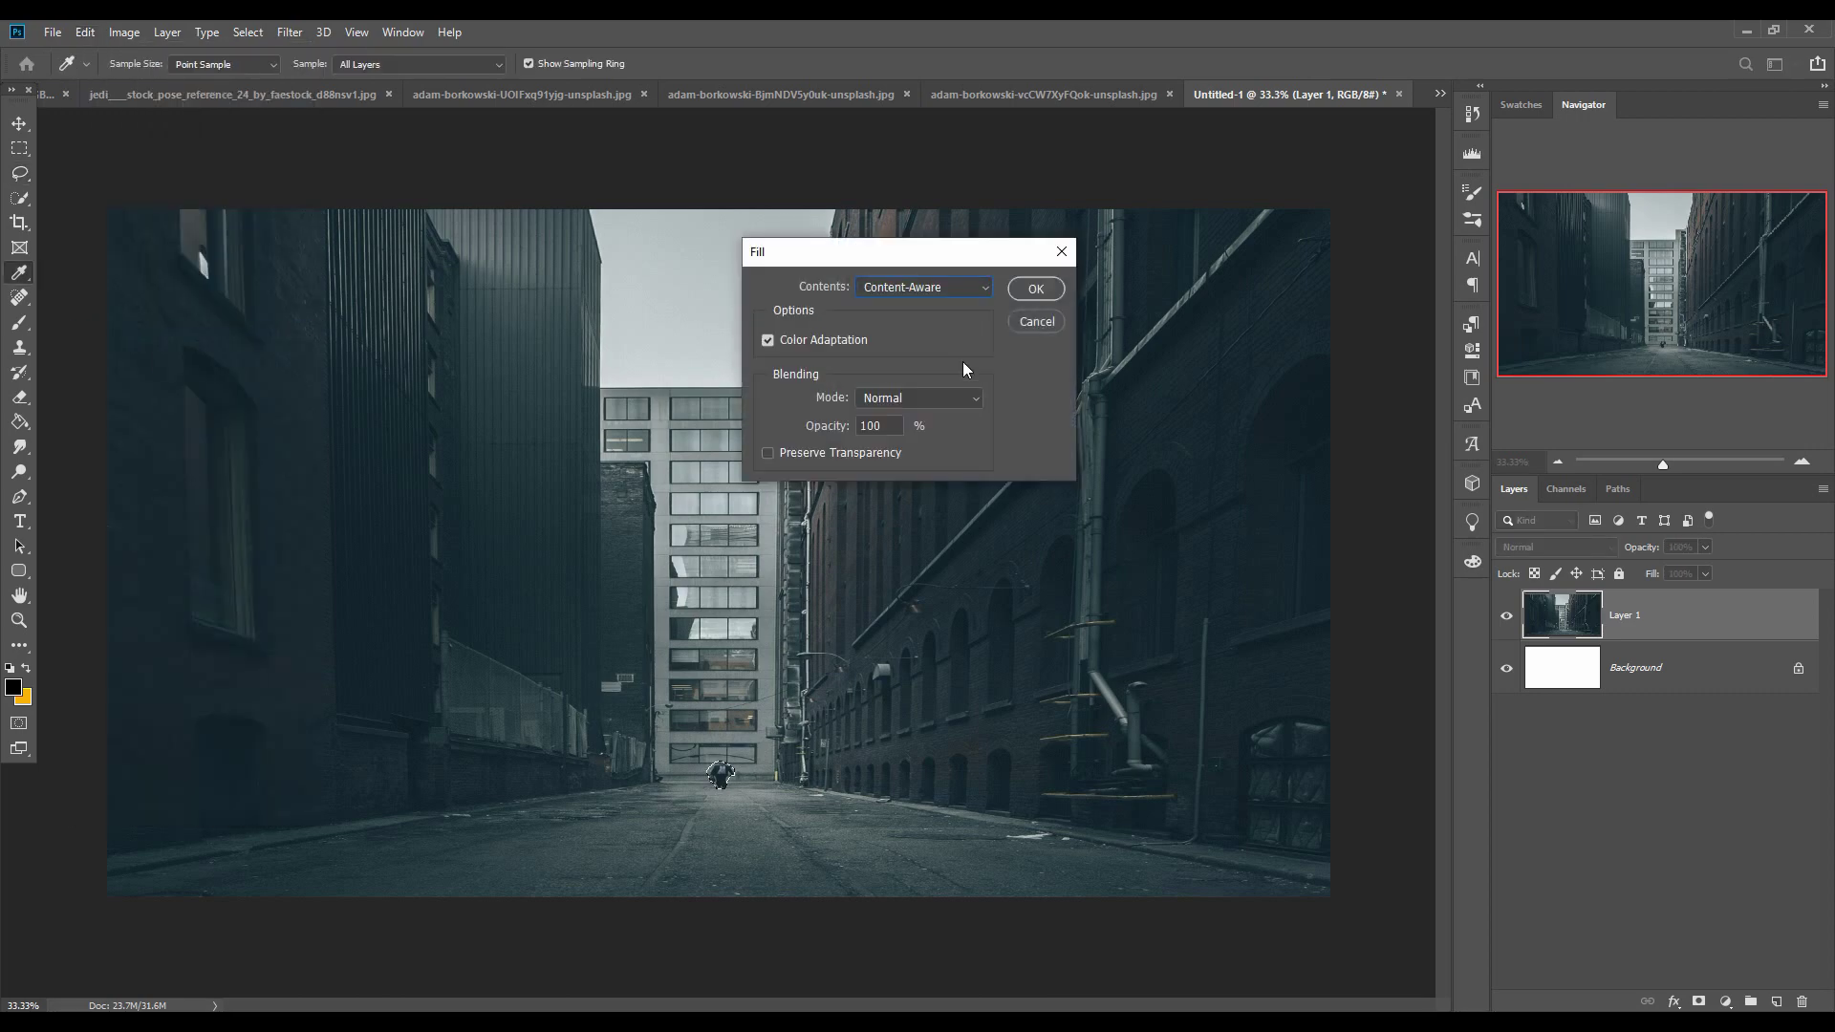
click(1014, 289)
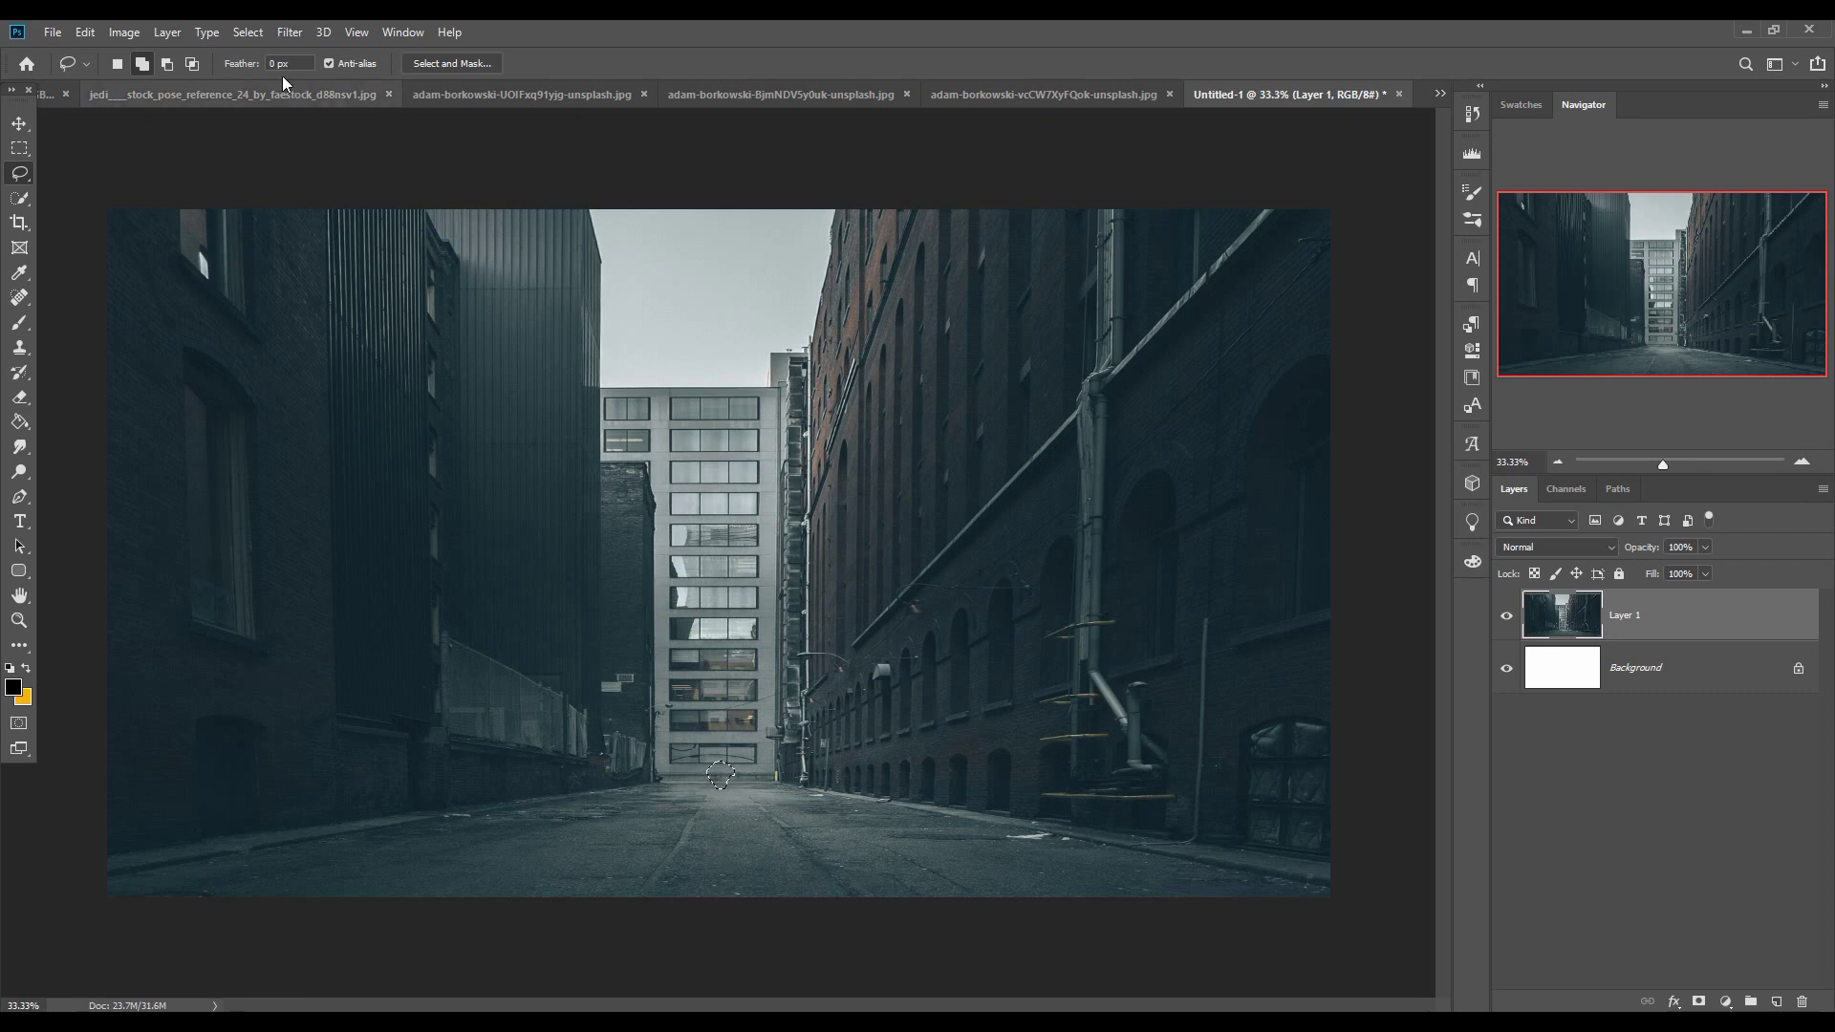
click(265, 33)
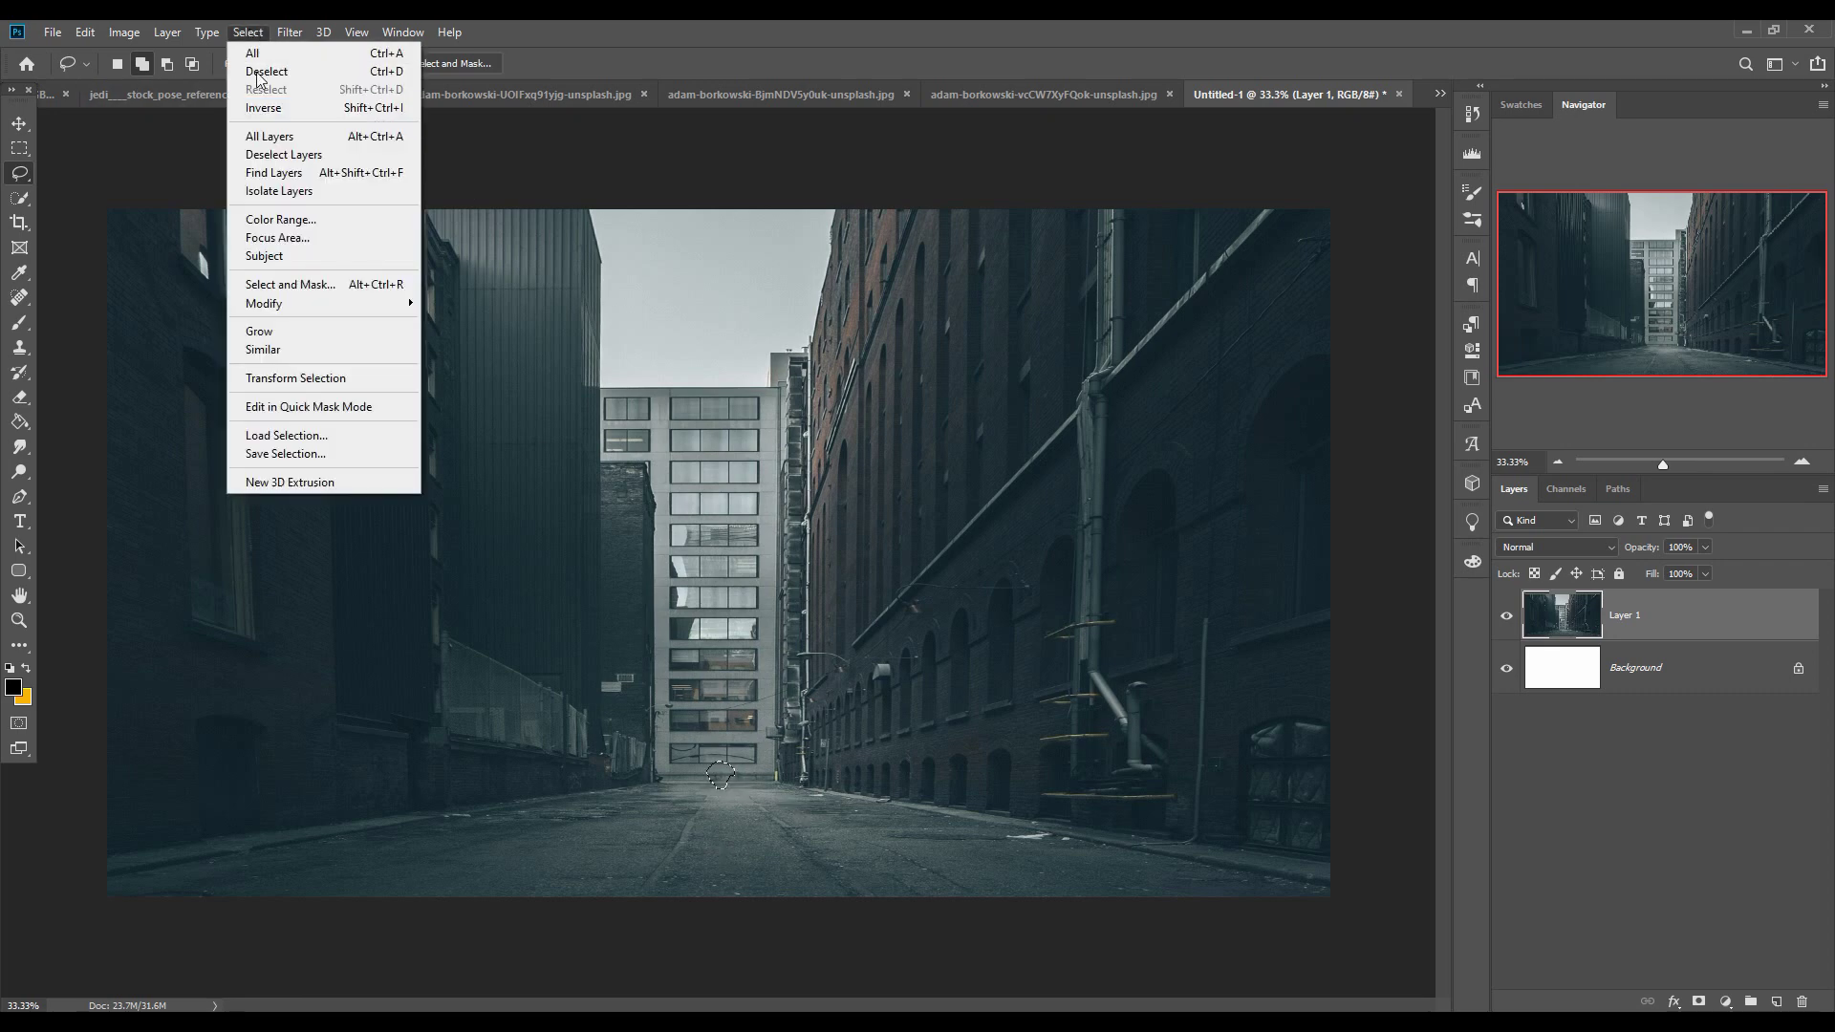
click(260, 72)
click(19, 124)
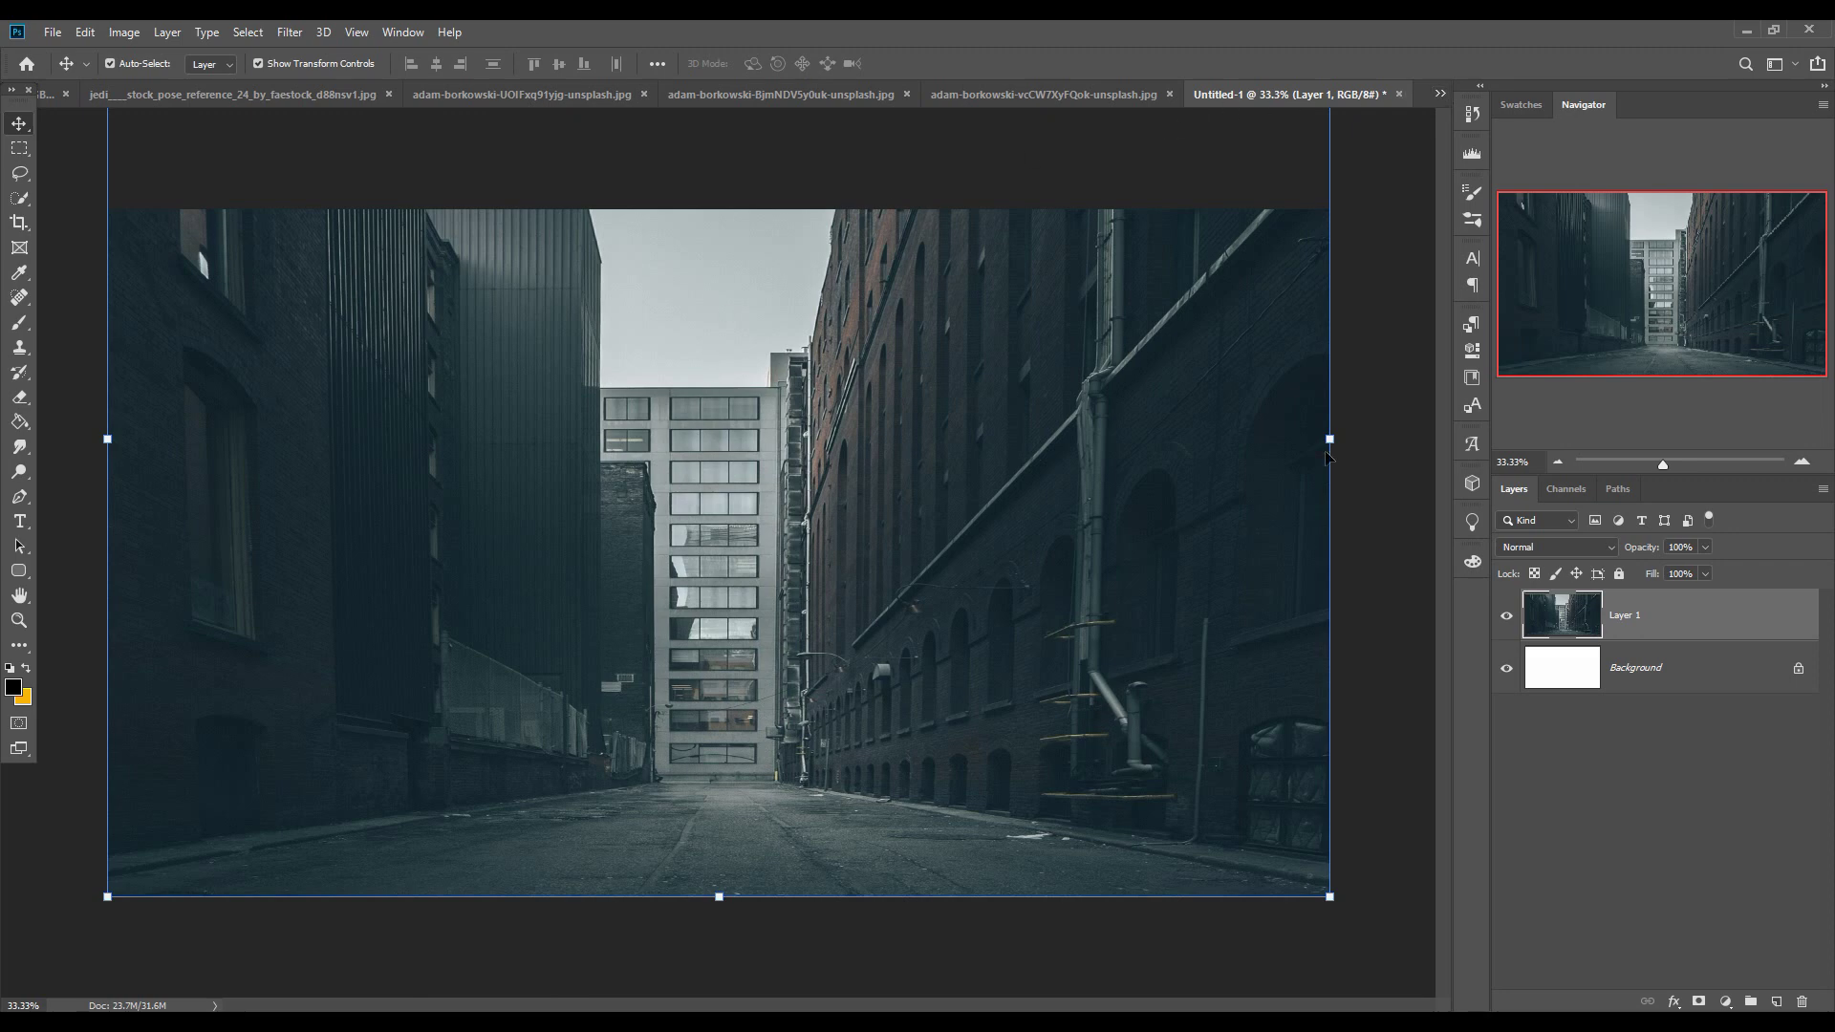
Switch to girl-5095379.jpg and start a Pen path around the woman at the lower edge of her yellow dress
click(1440, 92)
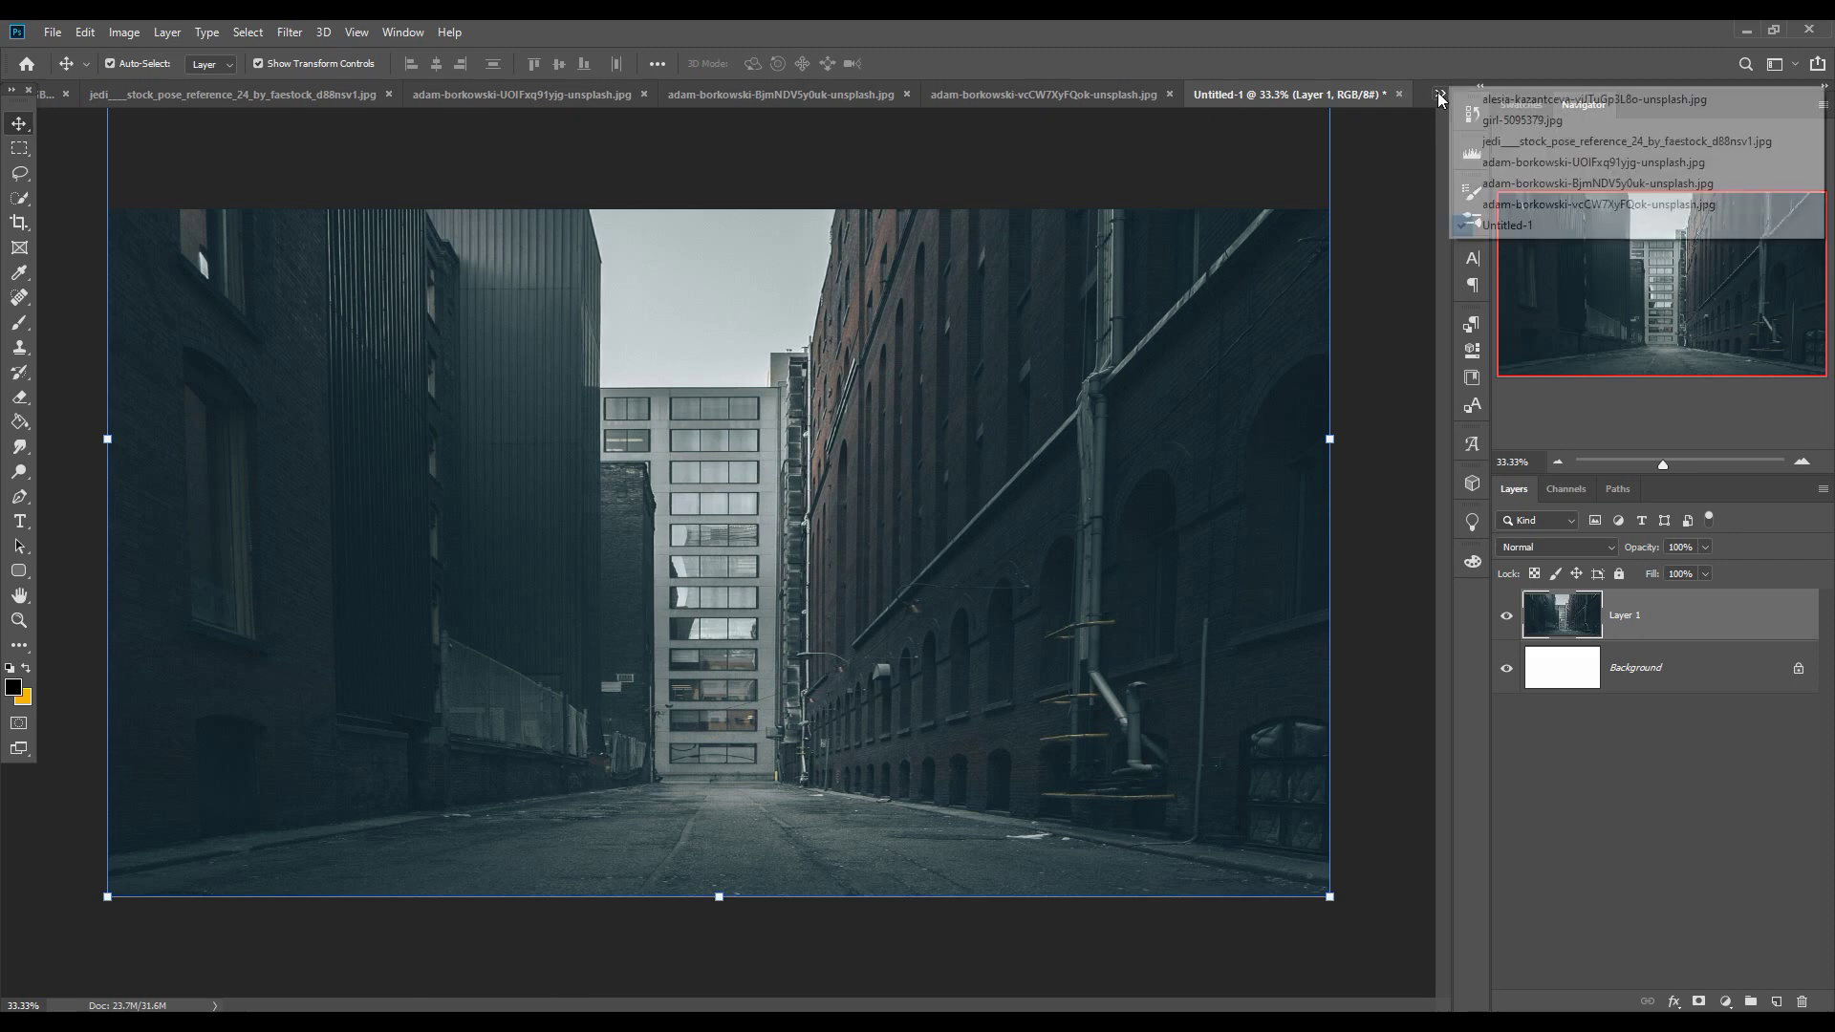
click(1522, 123)
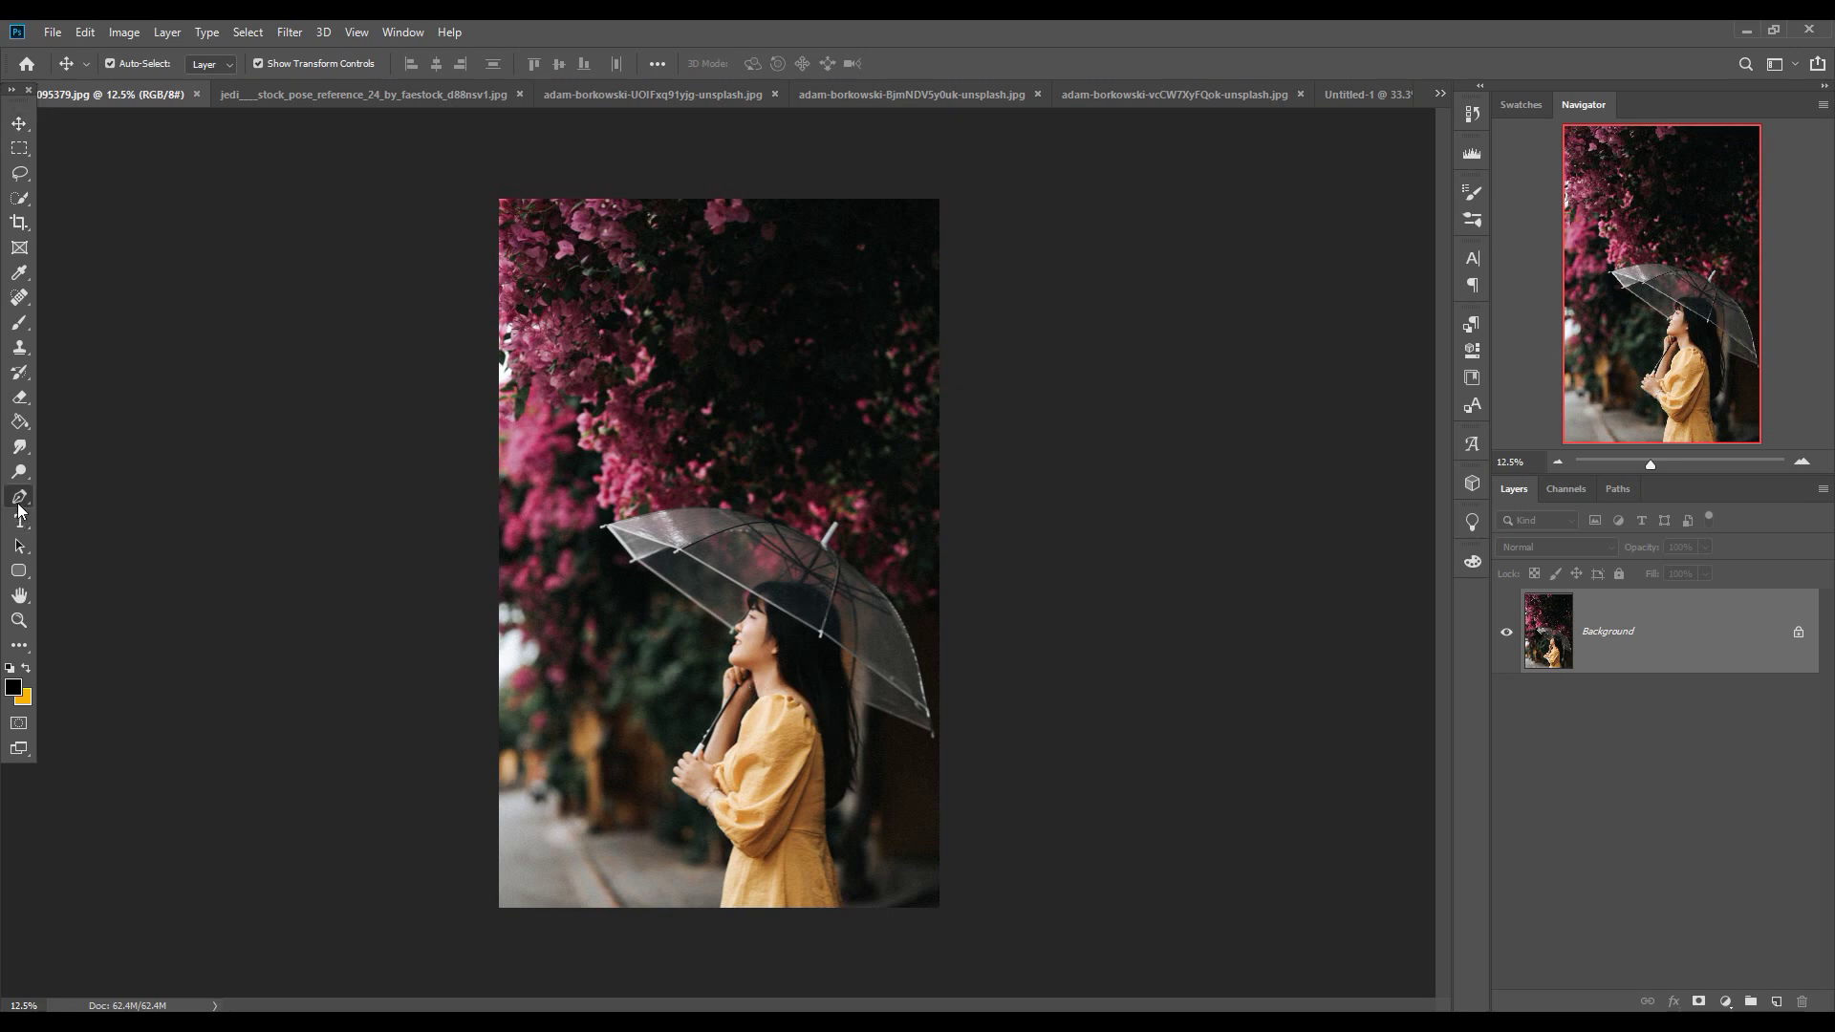
drag(20, 497, 95, 503)
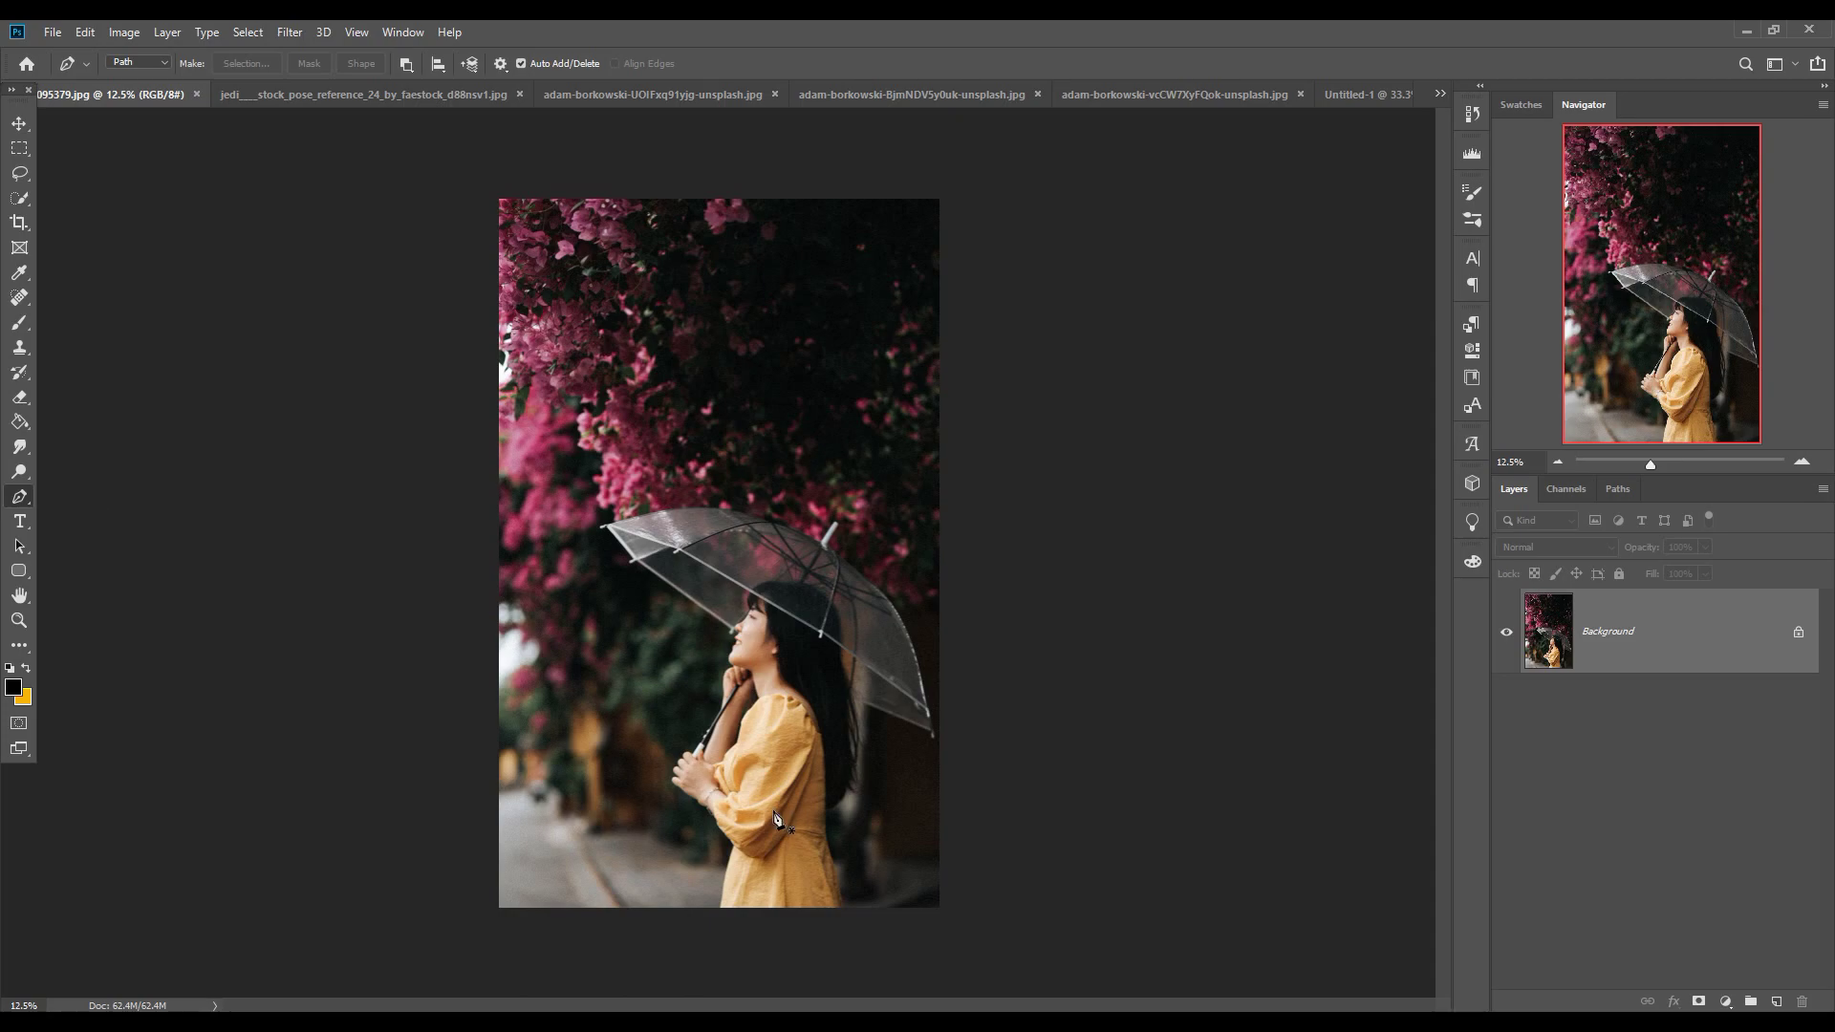
key(ctrl+plus)
key(ctrl+plus)
key(ctrl+plus)
key(ctrl+plus)
key(ctrl+plus)
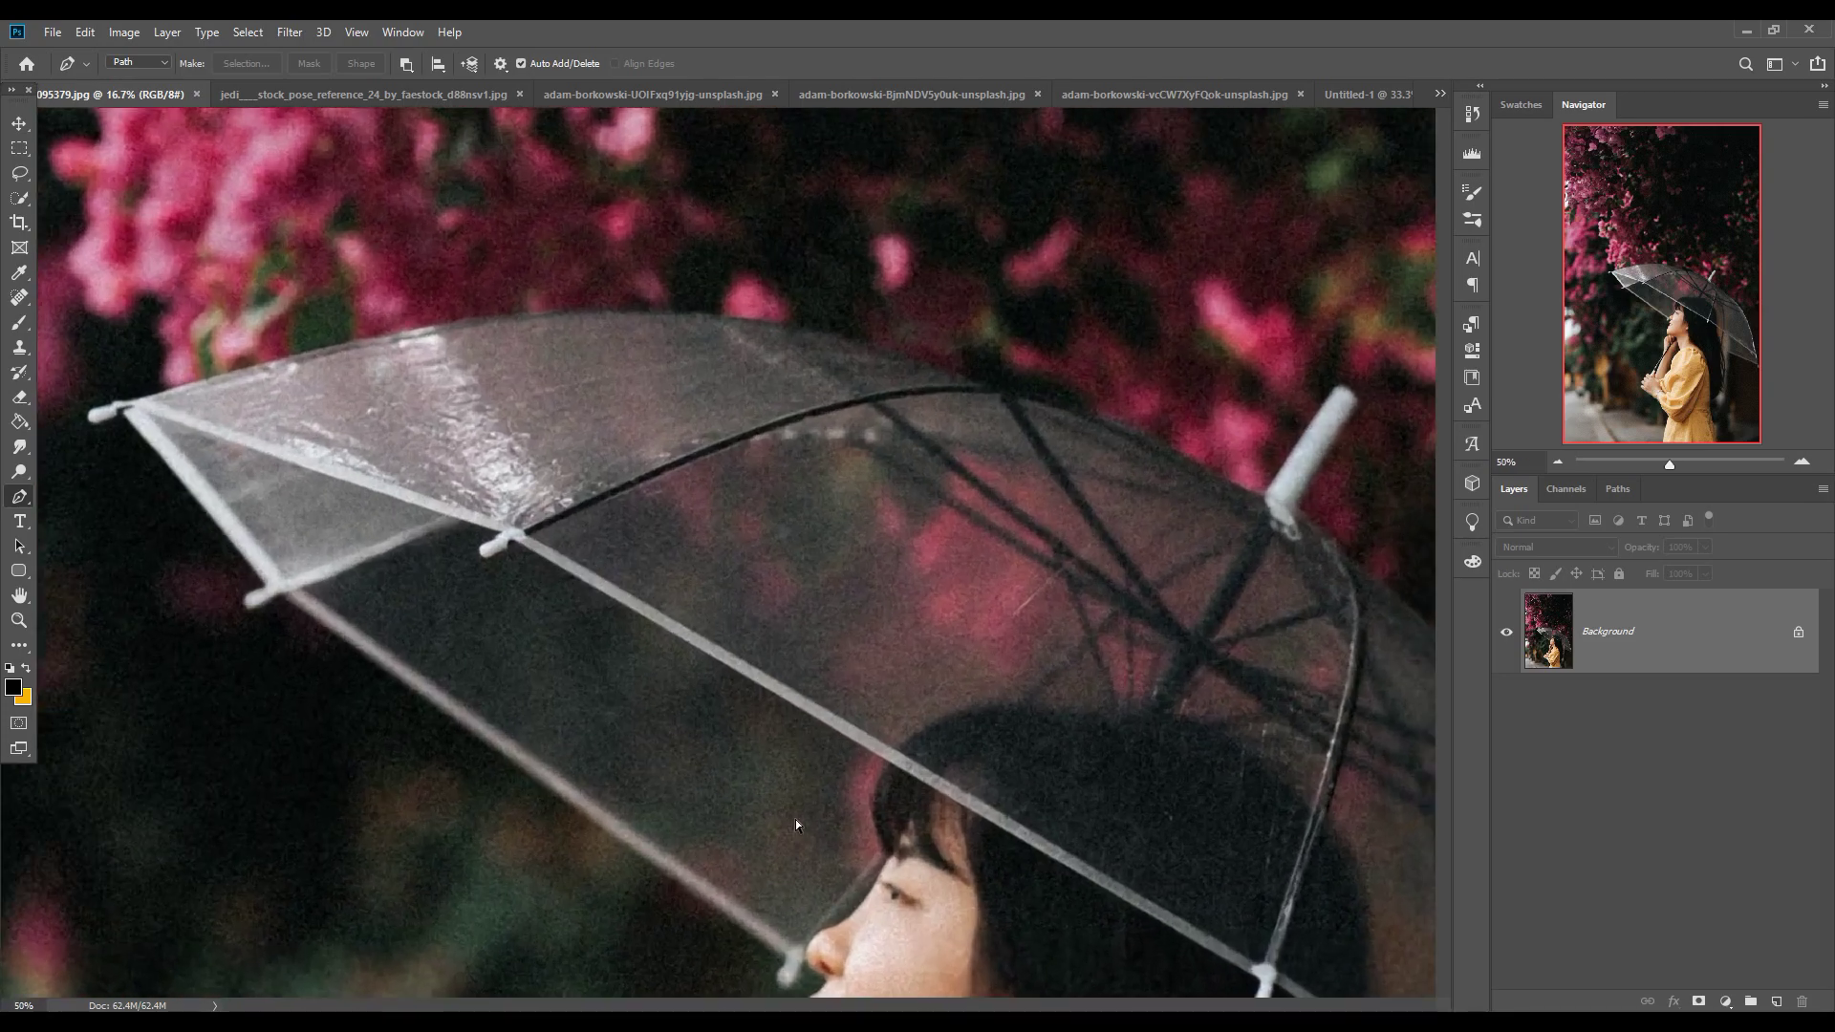
drag(923, 942, 777, 552)
drag(816, 789, 889, 369)
drag(777, 602, 901, 512)
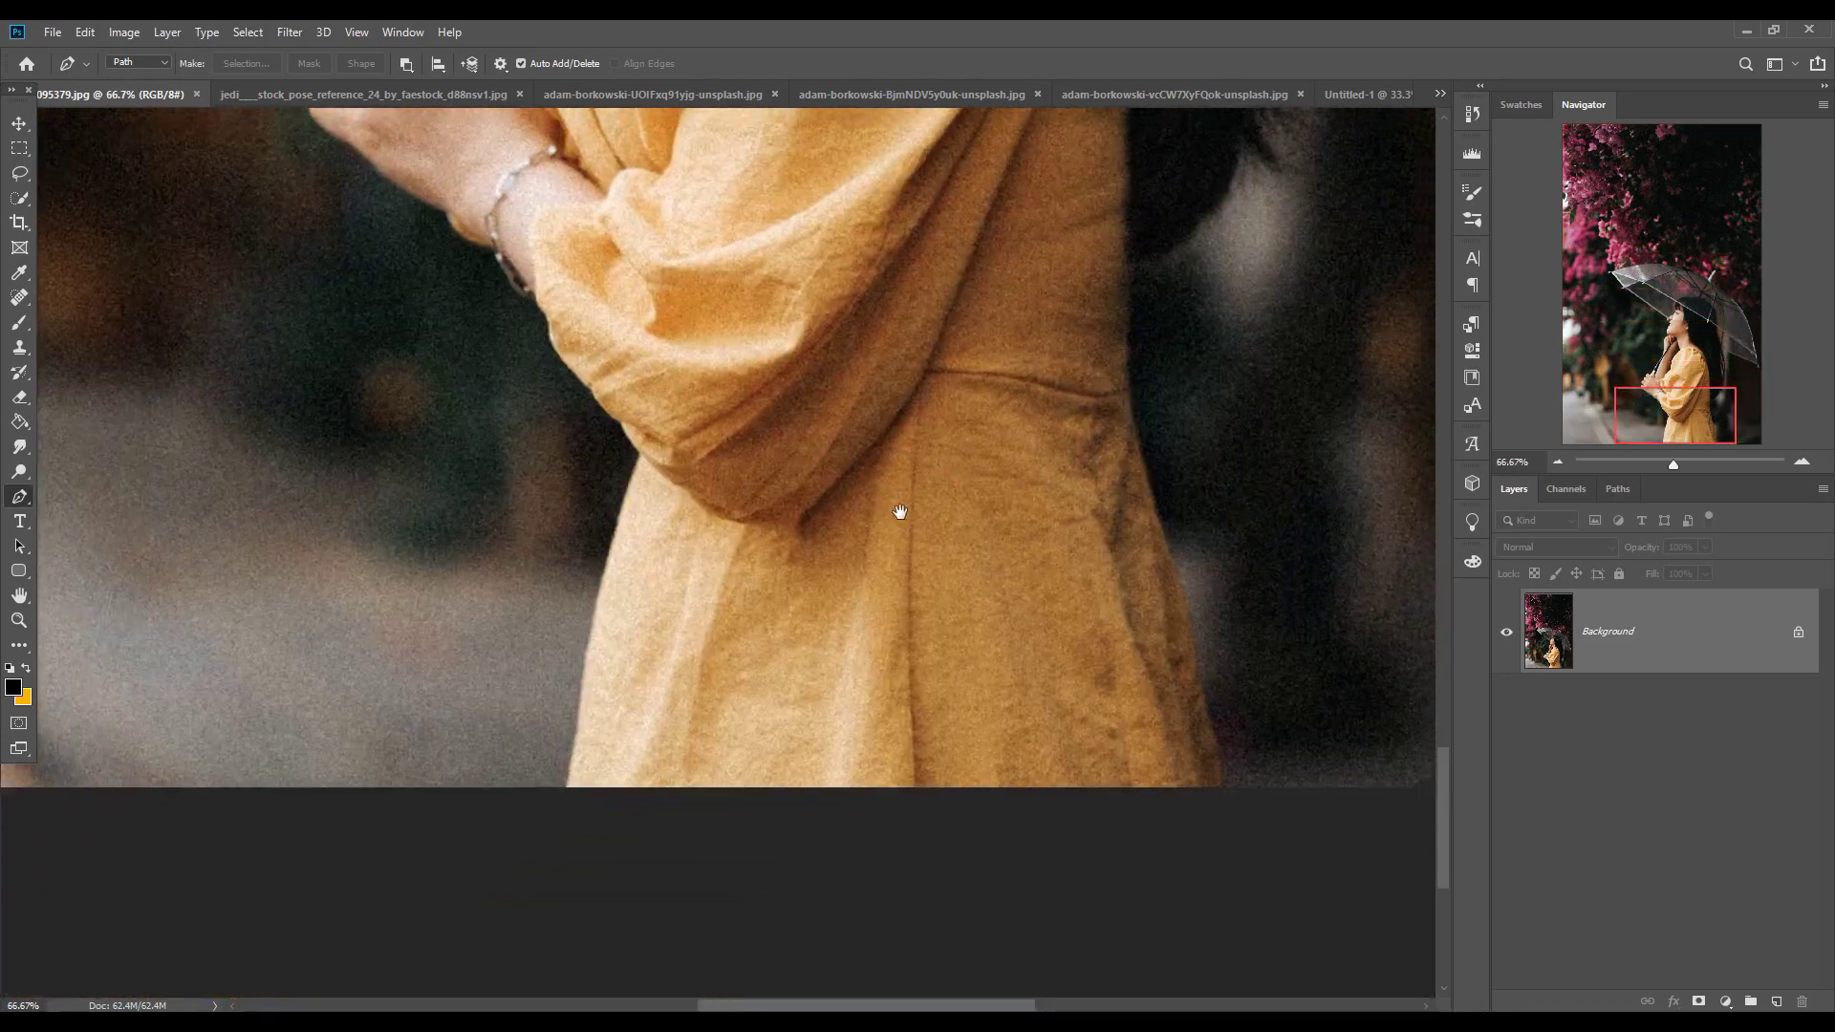
click(573, 781)
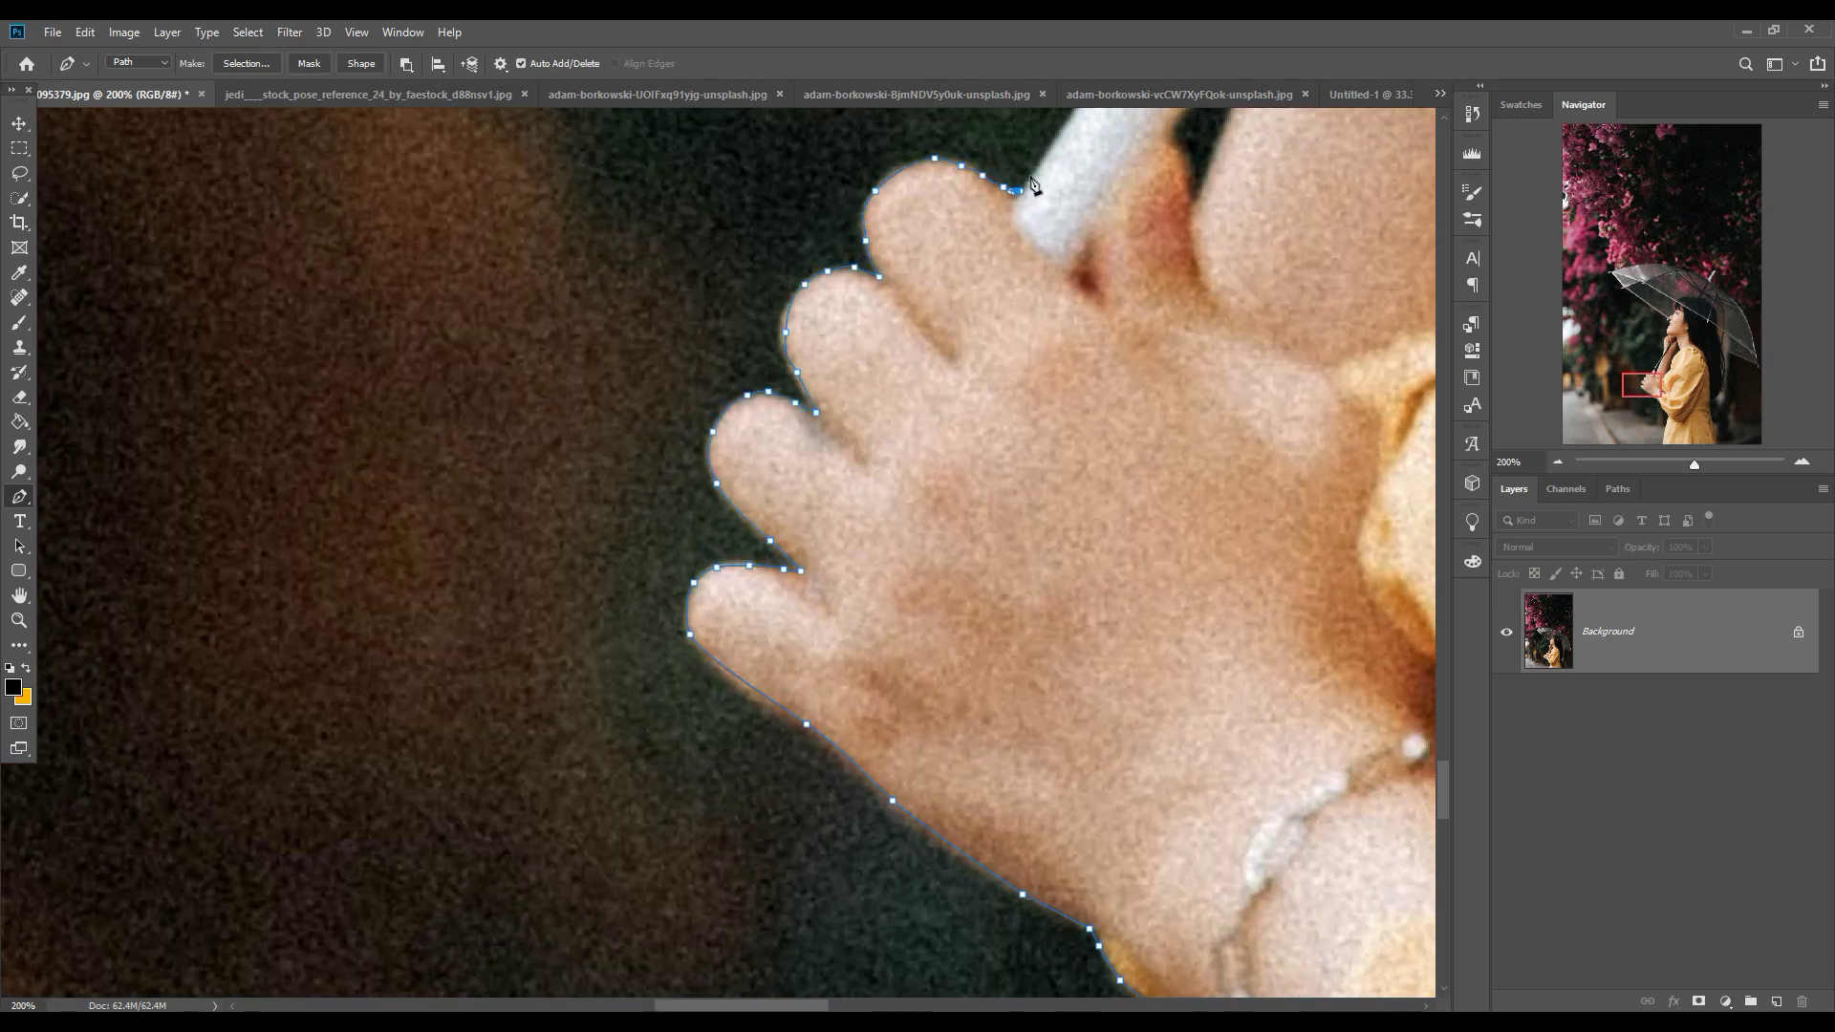
Continue the Pen path up the woman's forearm and along the rest of her outline
click(885, 401)
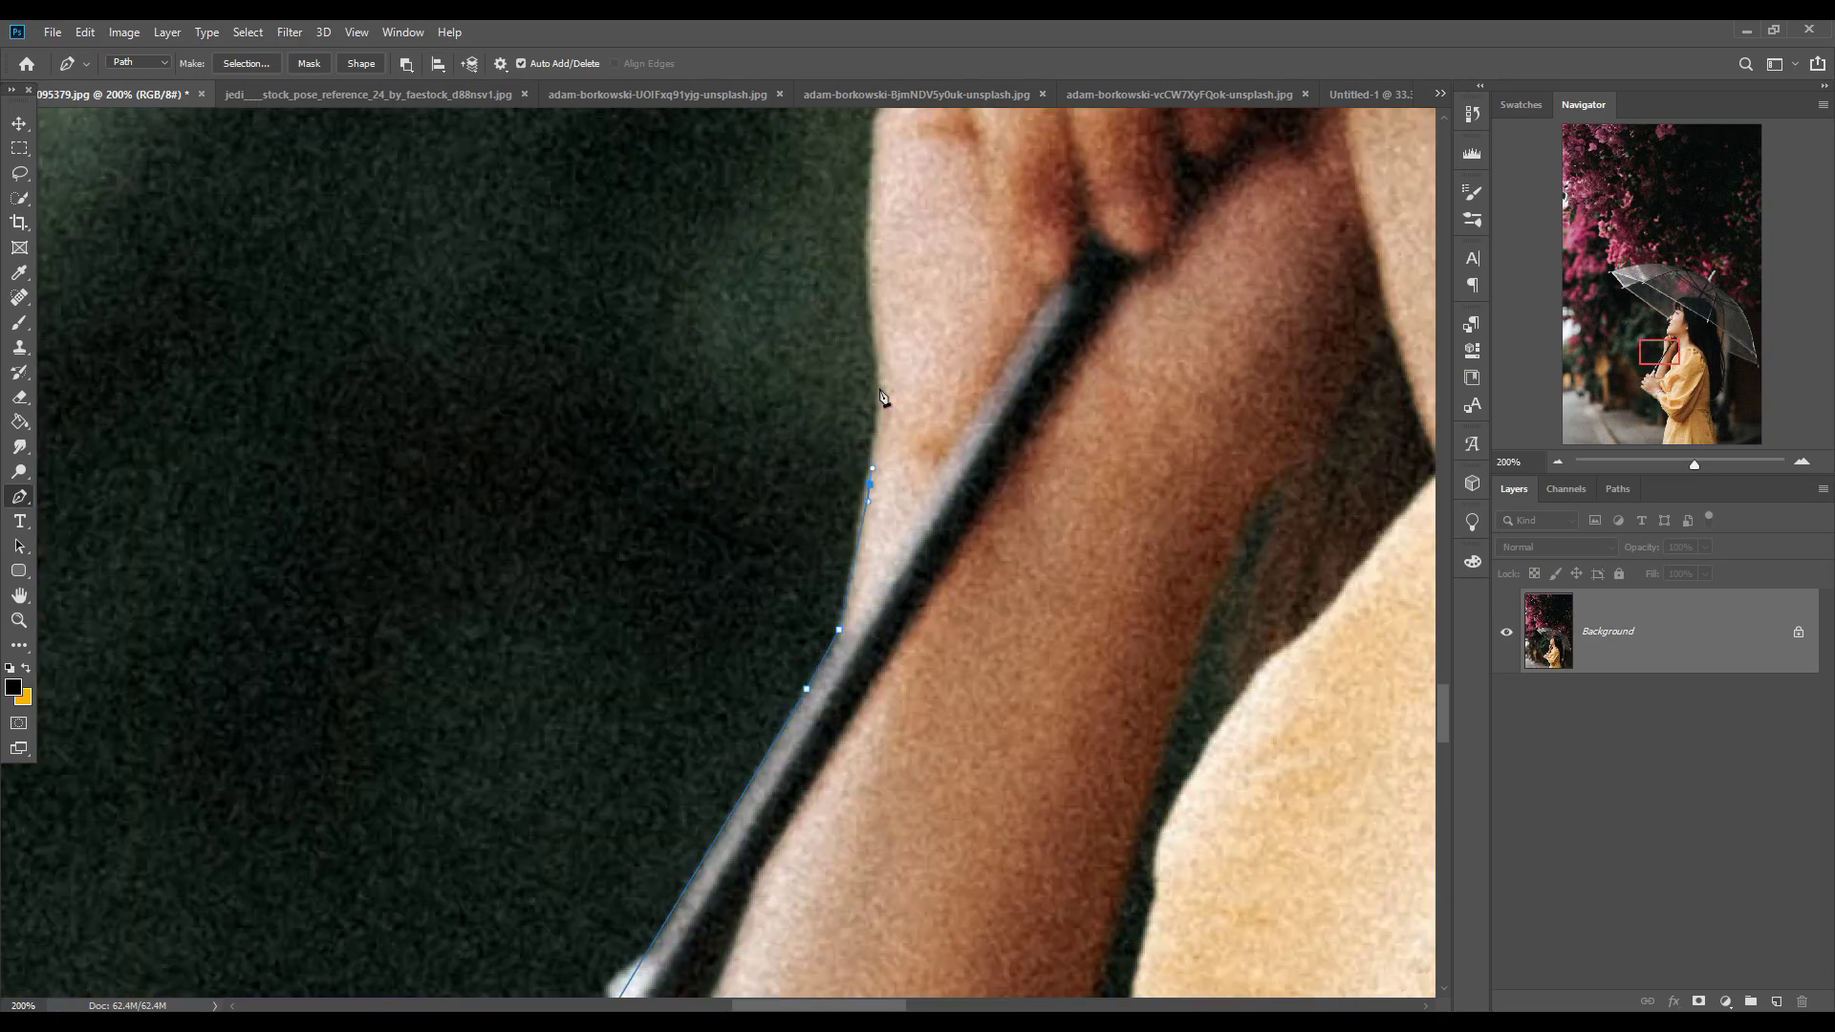
click(966, 581)
click(1032, 410)
click(1024, 171)
click(770, 713)
click(761, 753)
click(720, 793)
click(711, 732)
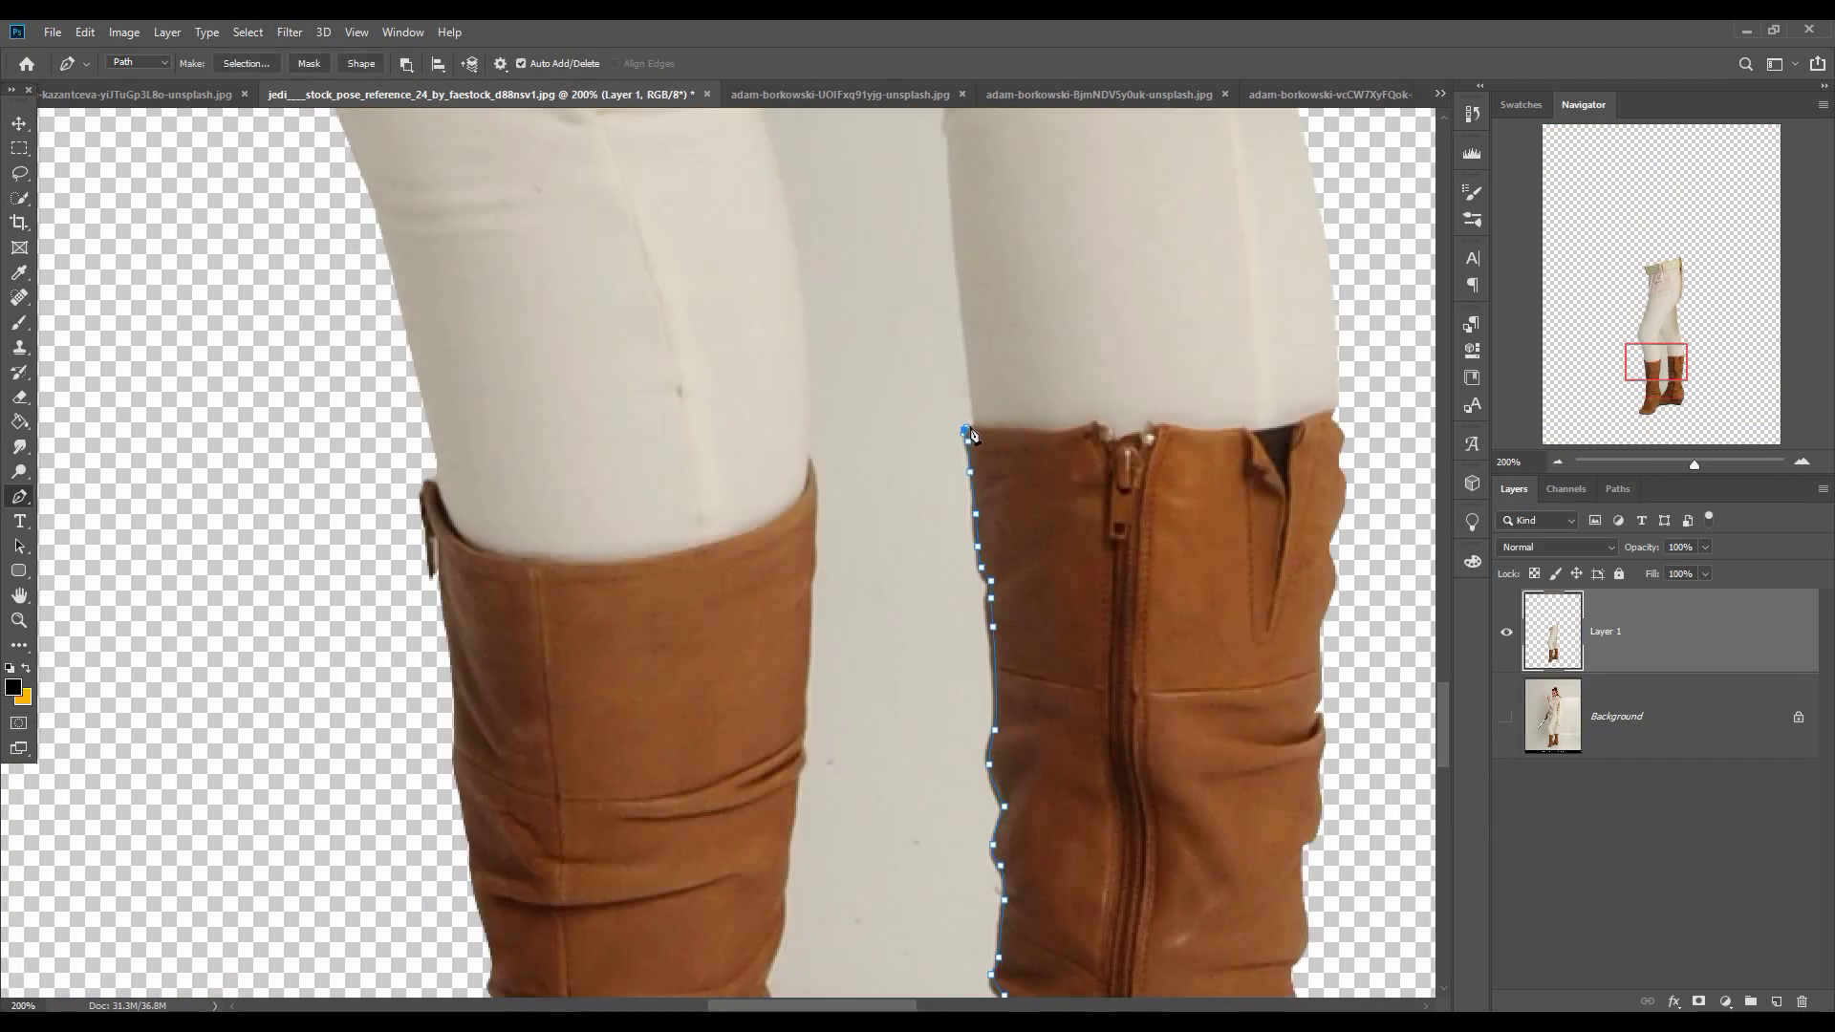
Cut out the backdrop between the legs in the stock pose photo along the traced Pen path
right_click(904, 356)
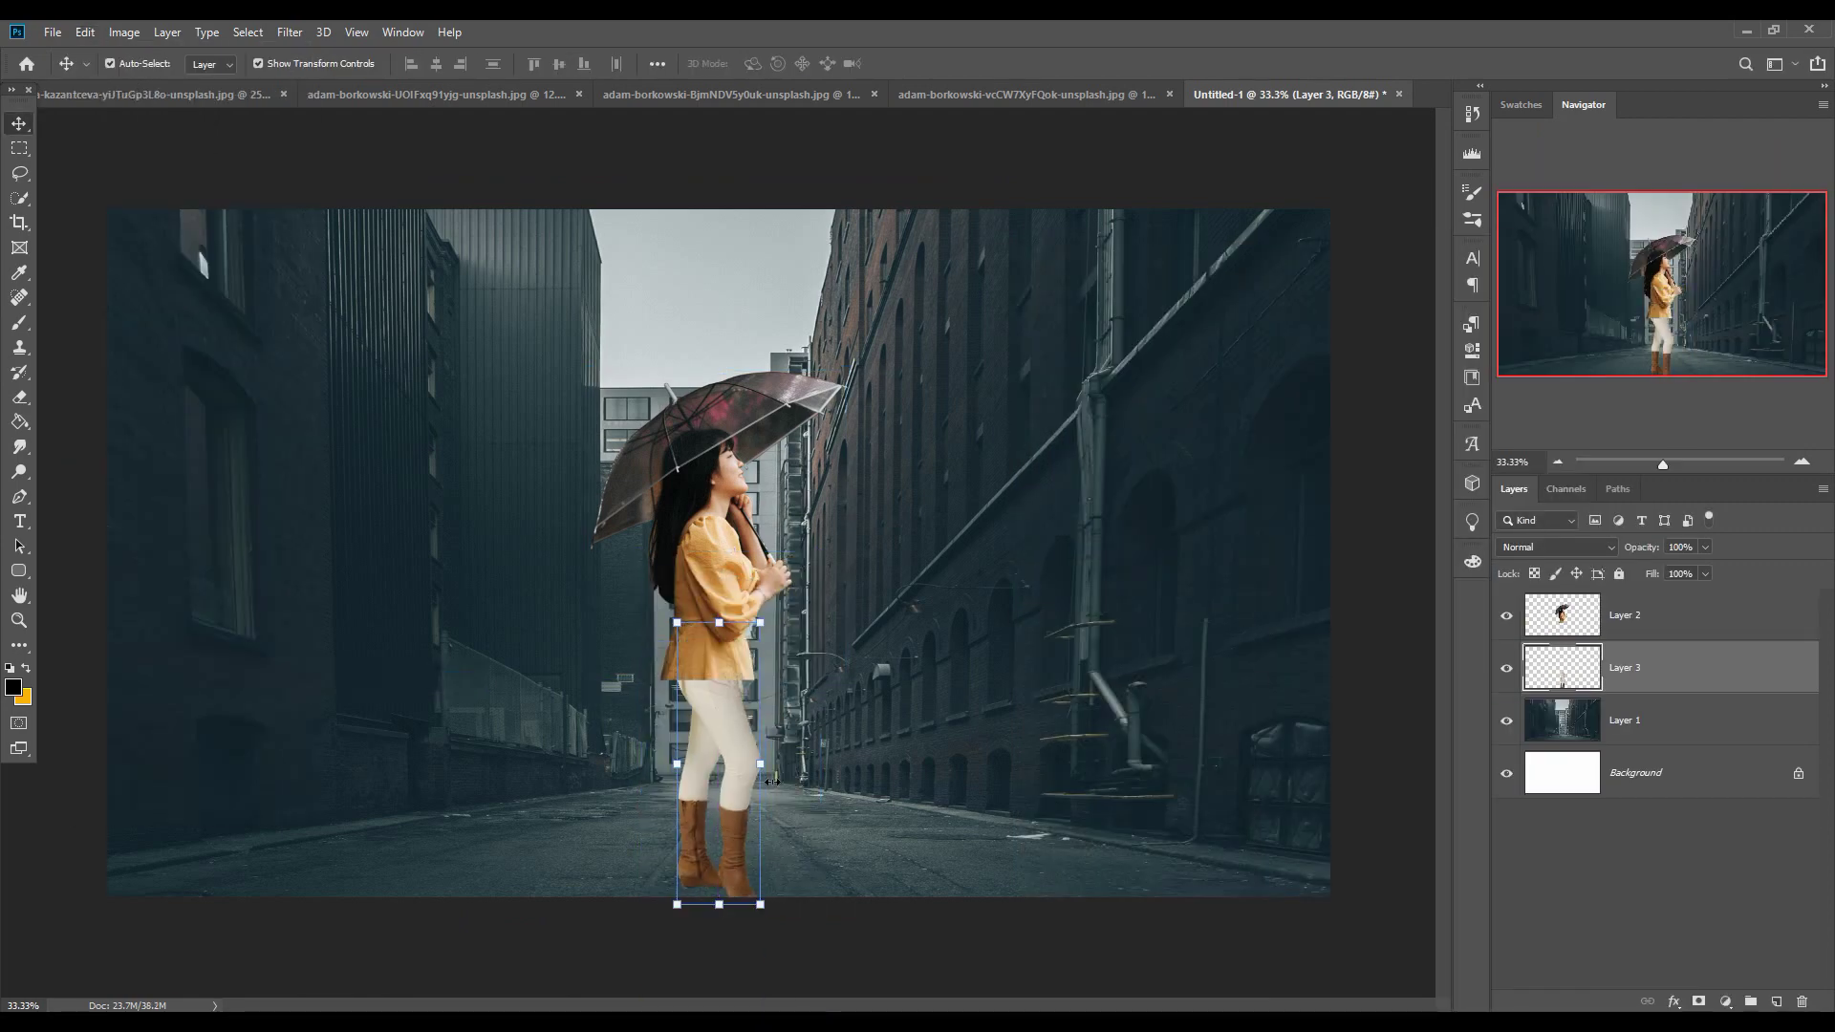
Move the woman's upper-body and leg layers up together, then scale the legs layer to 102.99%
shift+click(1701, 617)
click(1720, 675)
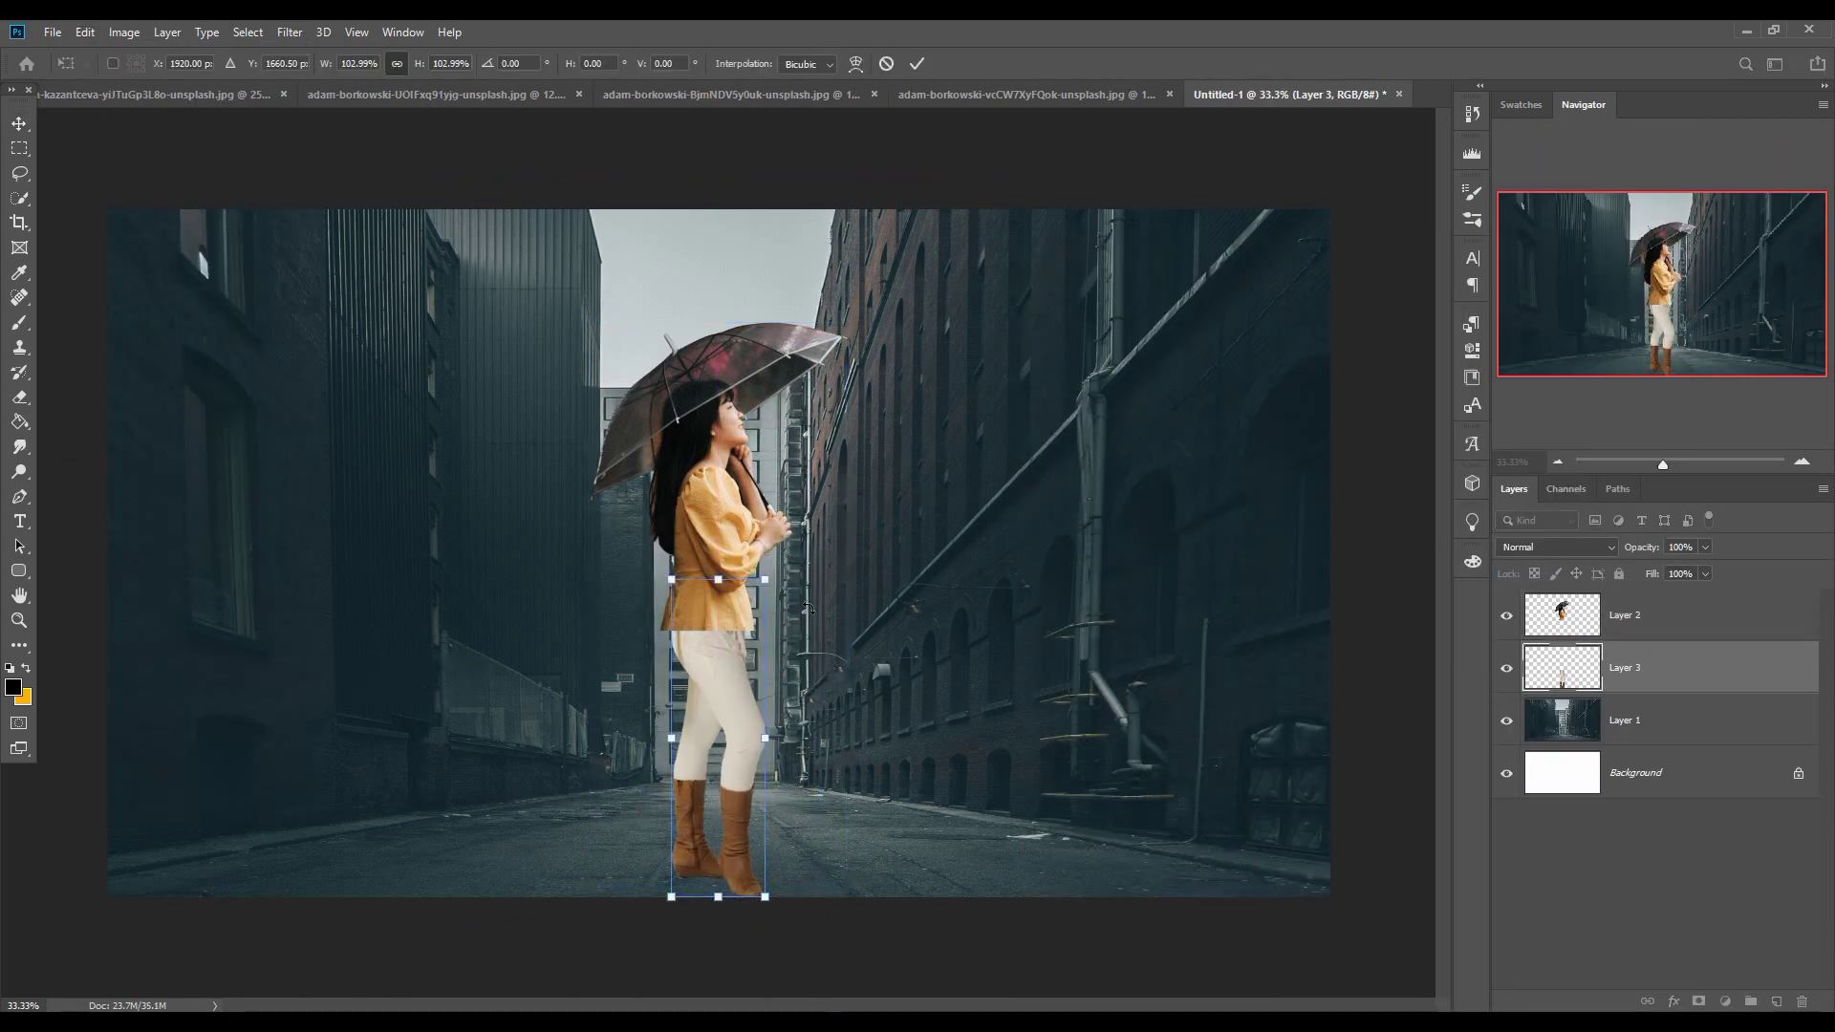
Warp the hem strip on Layer 4 to shape the top's lower edge, and set the brush opacity to 64%
click(1700, 616)
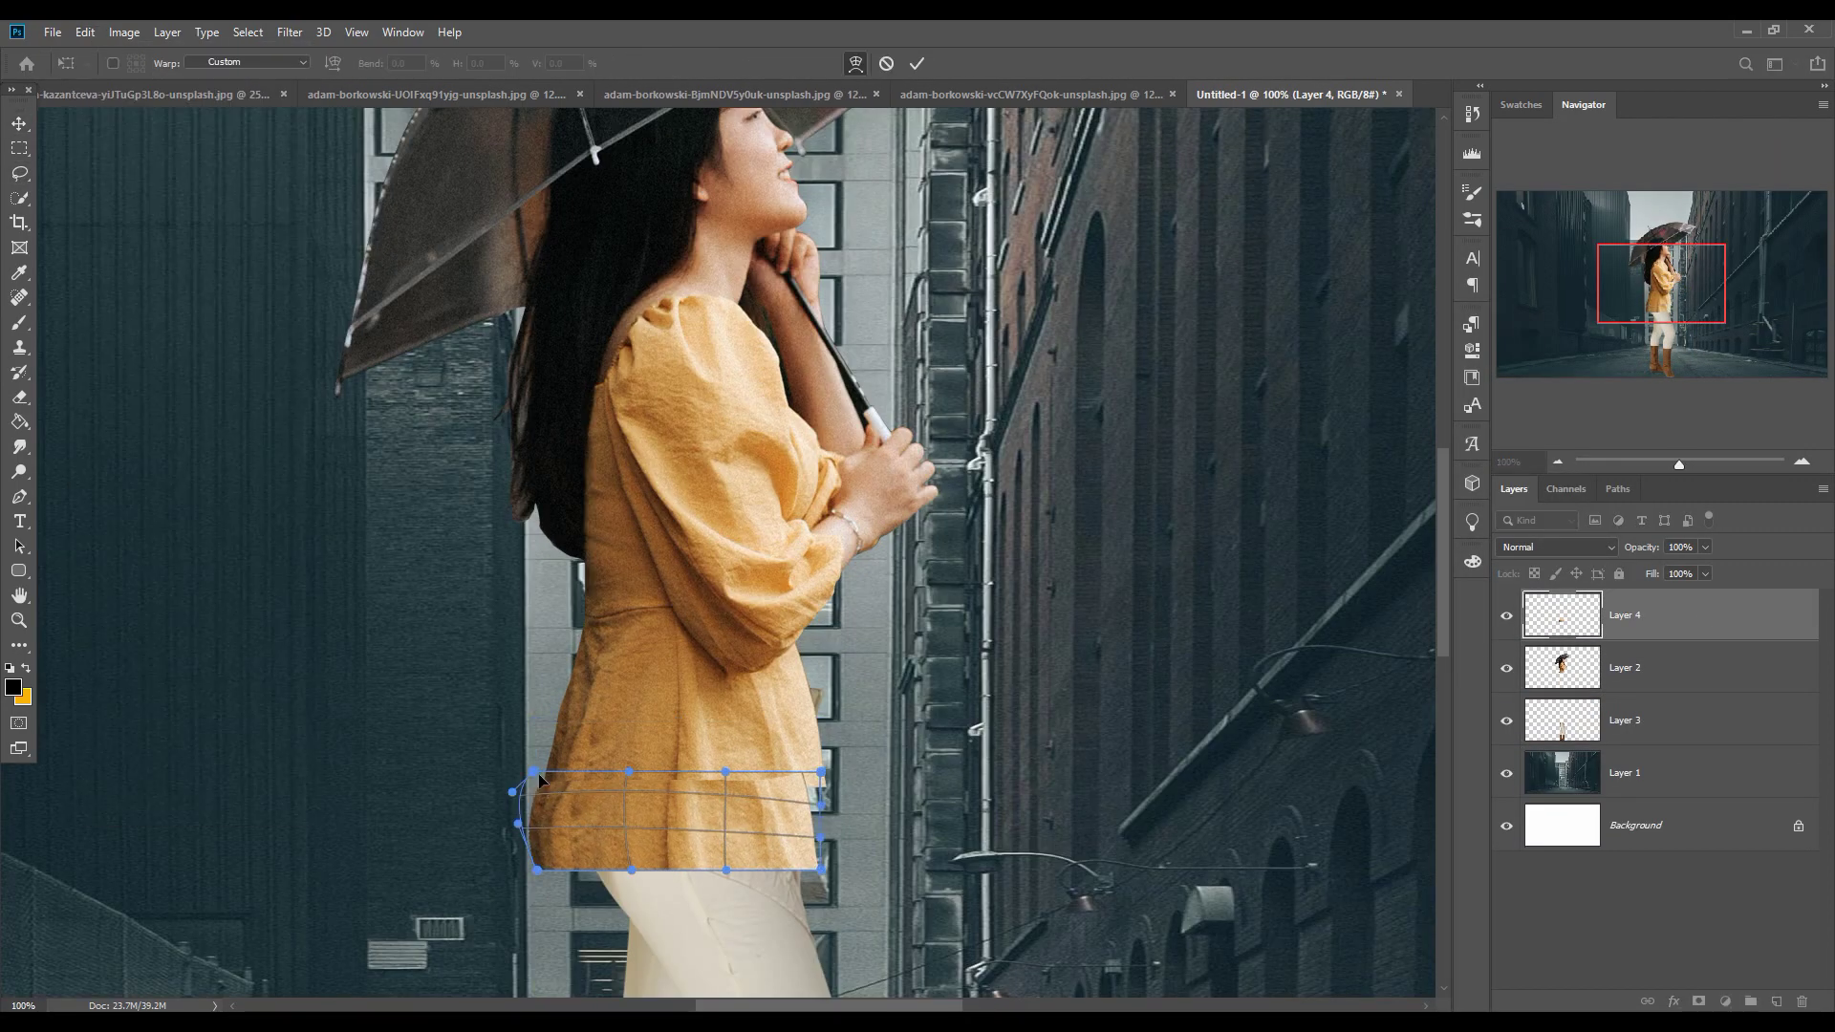
drag(573, 841, 615, 734)
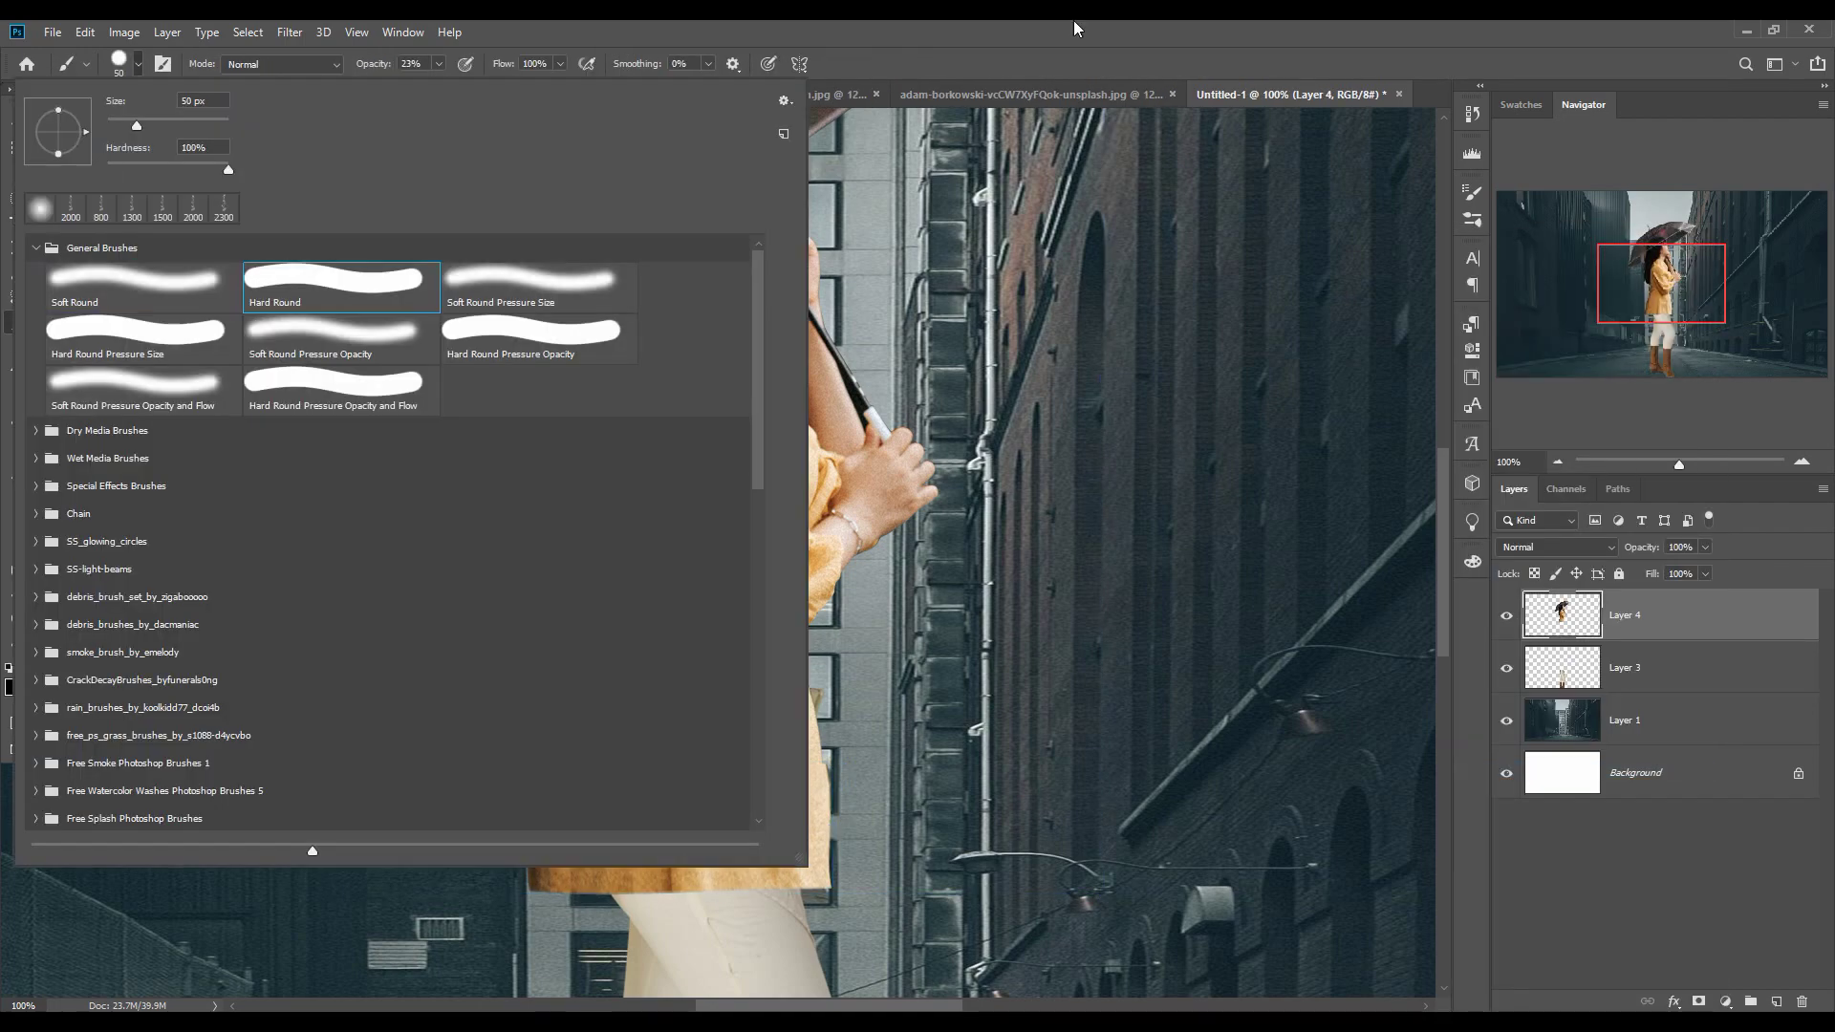
click(439, 63)
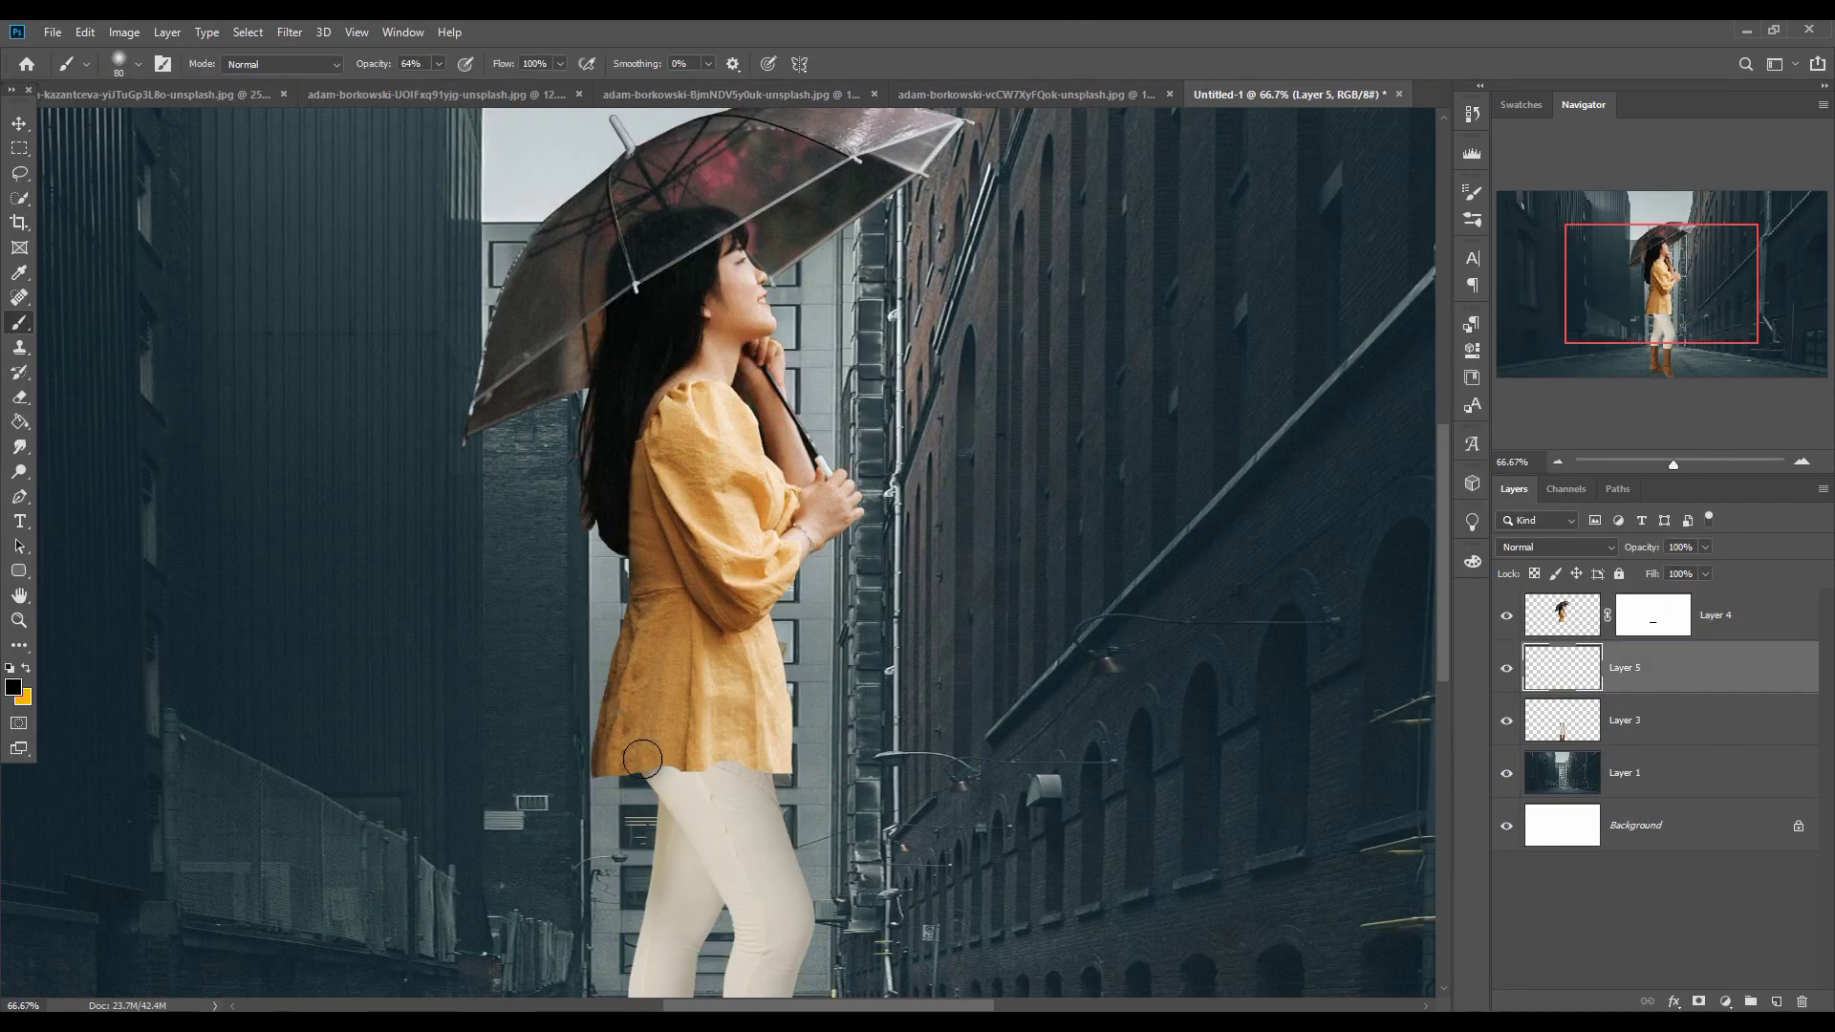
Scale the woman's three layers together to 77.28% and stand her in the middle of the alley
key(v)
key(ctrl+minus)
key(ctrl+minus)
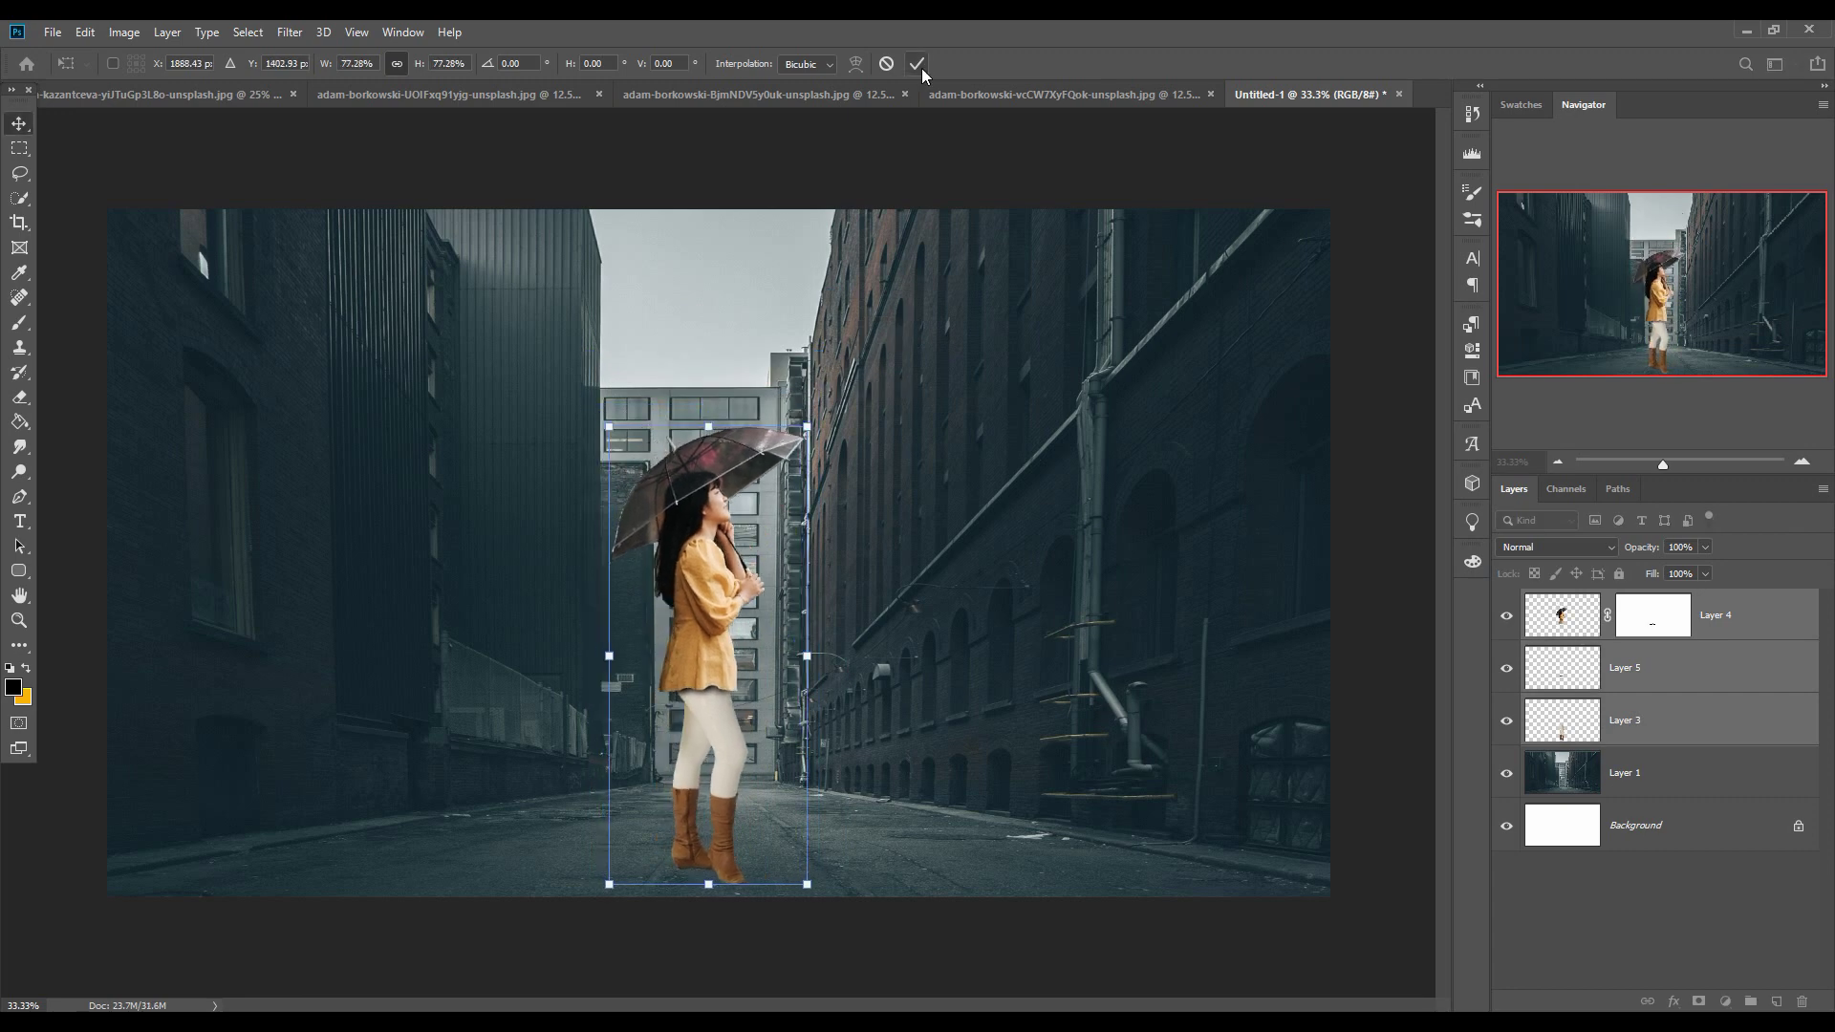
click(919, 65)
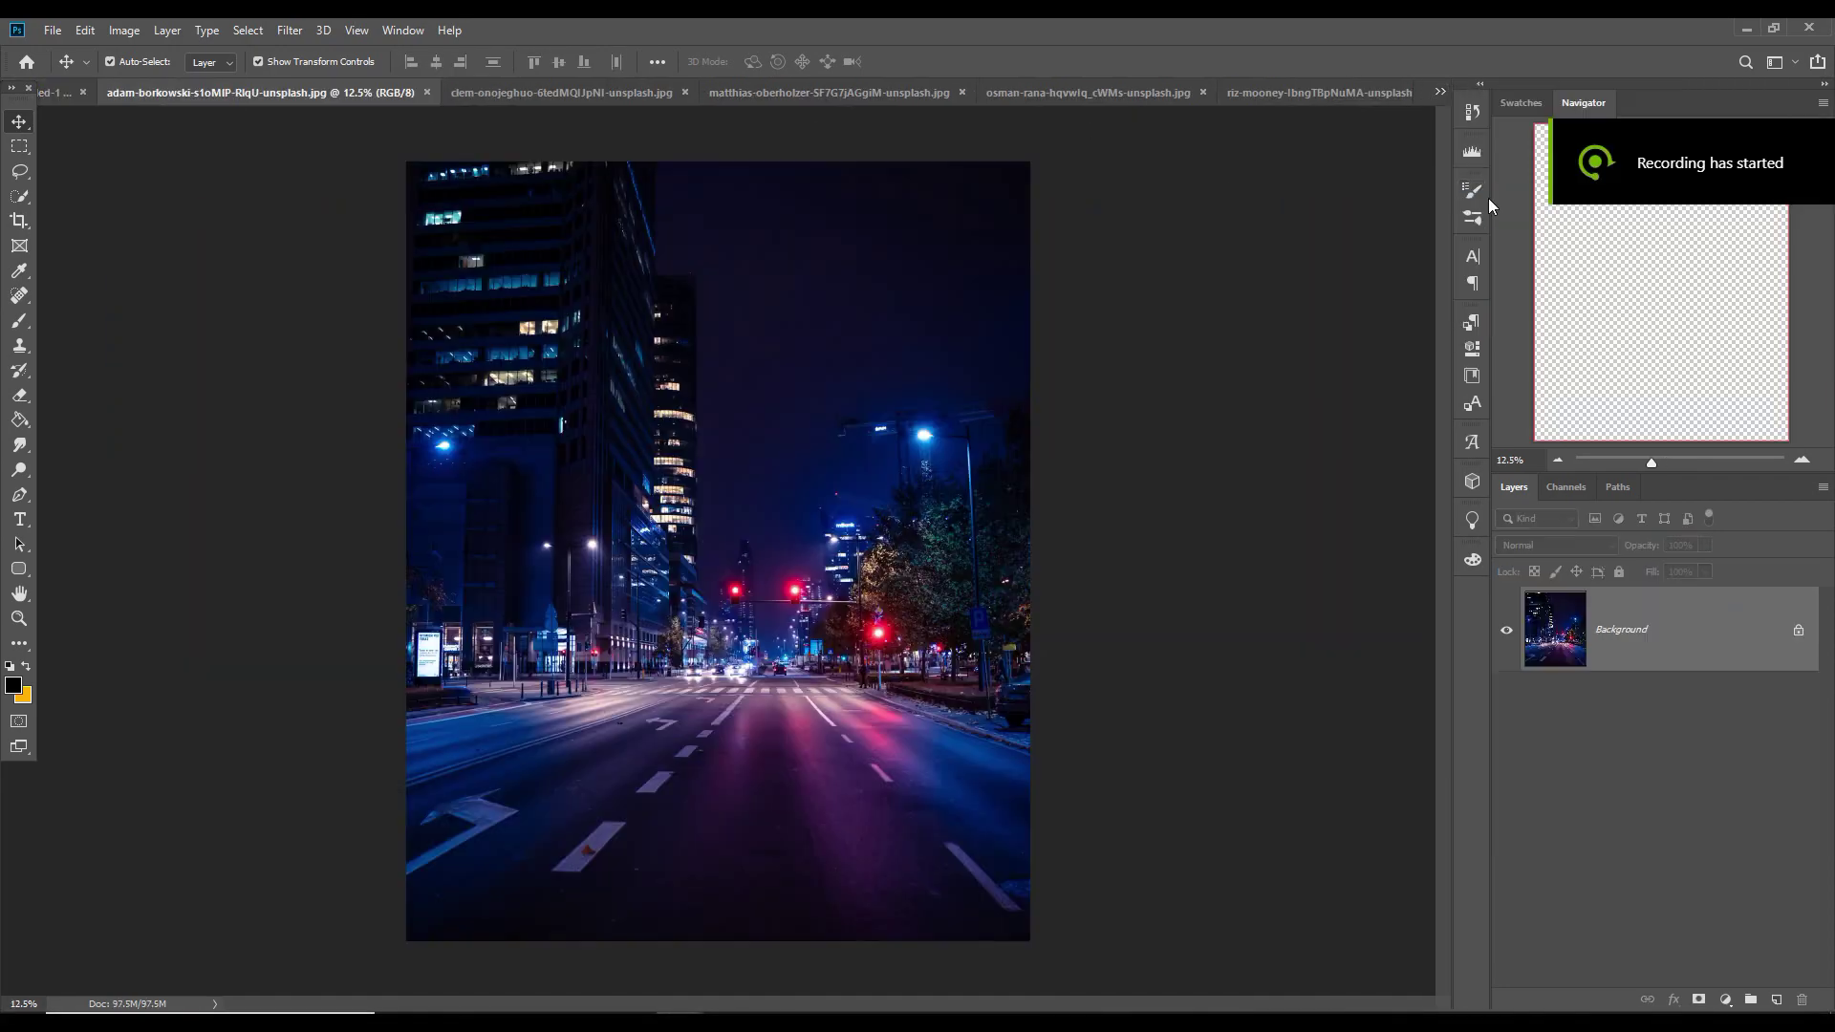
Select the tall buildings and adjoining street on the left side of the night city photo with the Polygonal Lasso
right_click(20, 171)
click(95, 189)
click(653, 161)
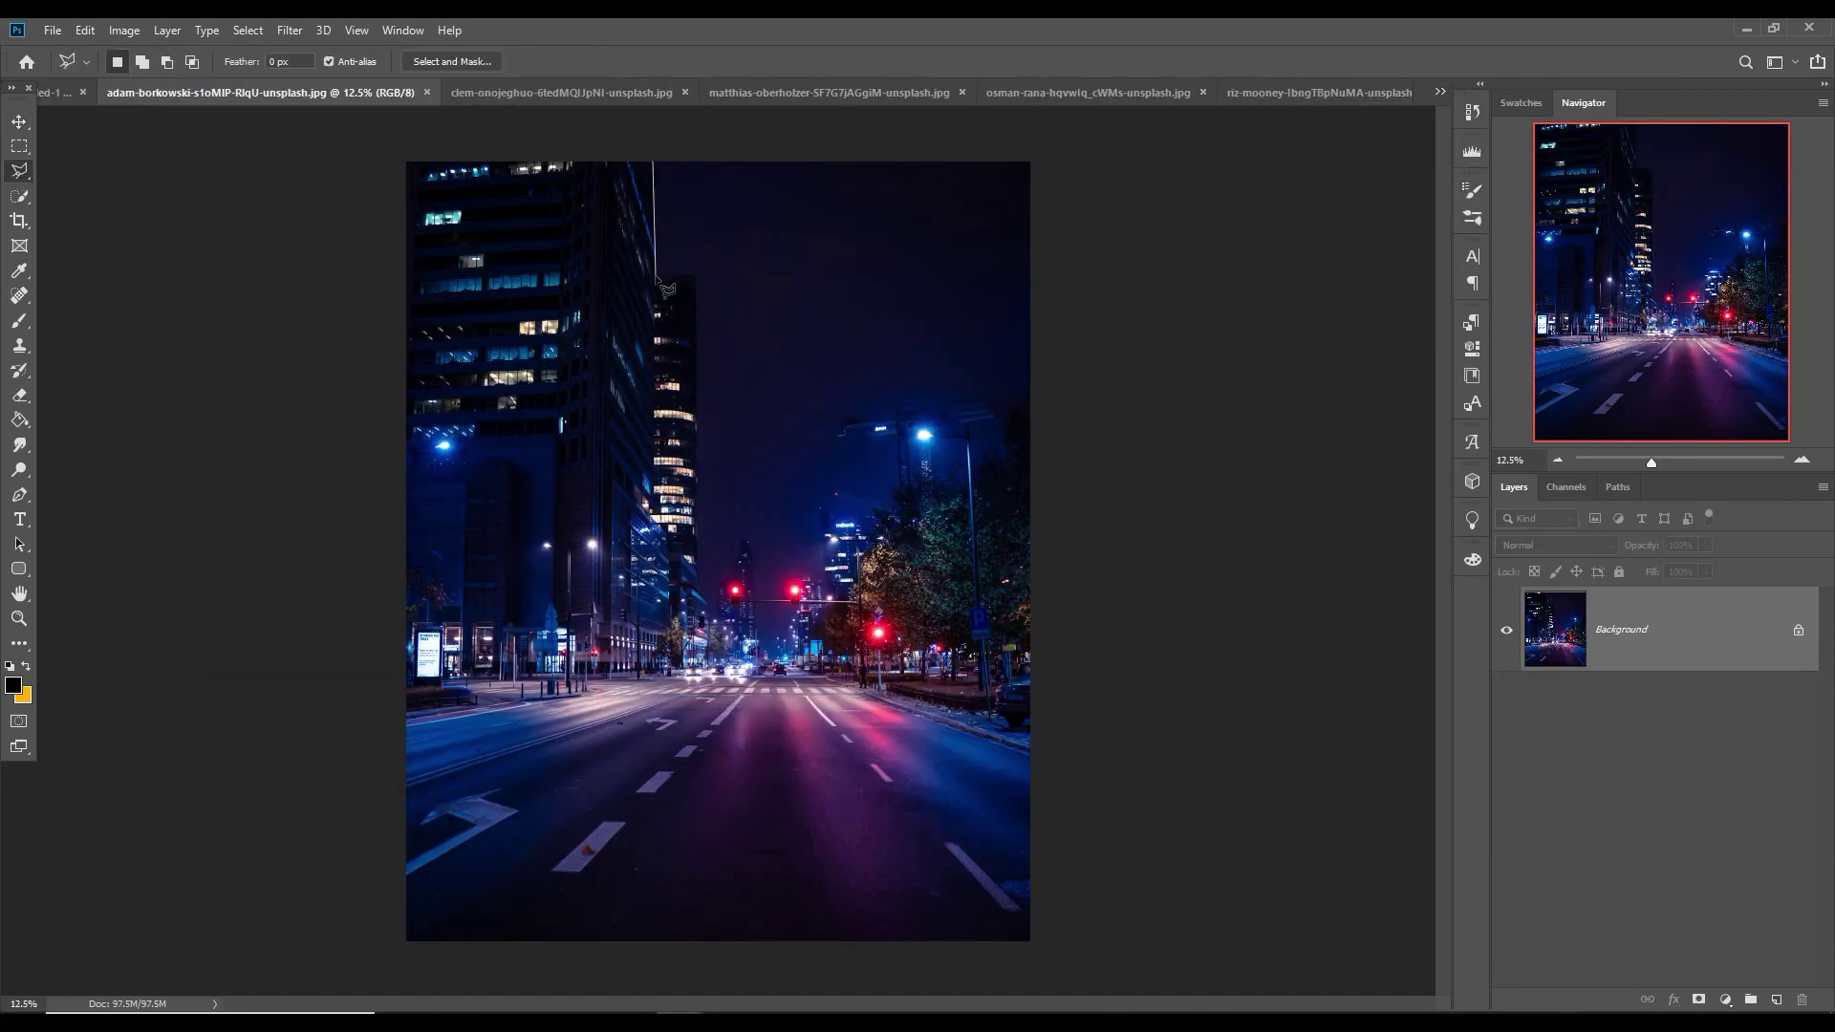
click(655, 276)
click(695, 276)
click(698, 593)
click(708, 604)
click(720, 613)
click(770, 693)
click(401, 814)
click(403, 160)
click(653, 162)
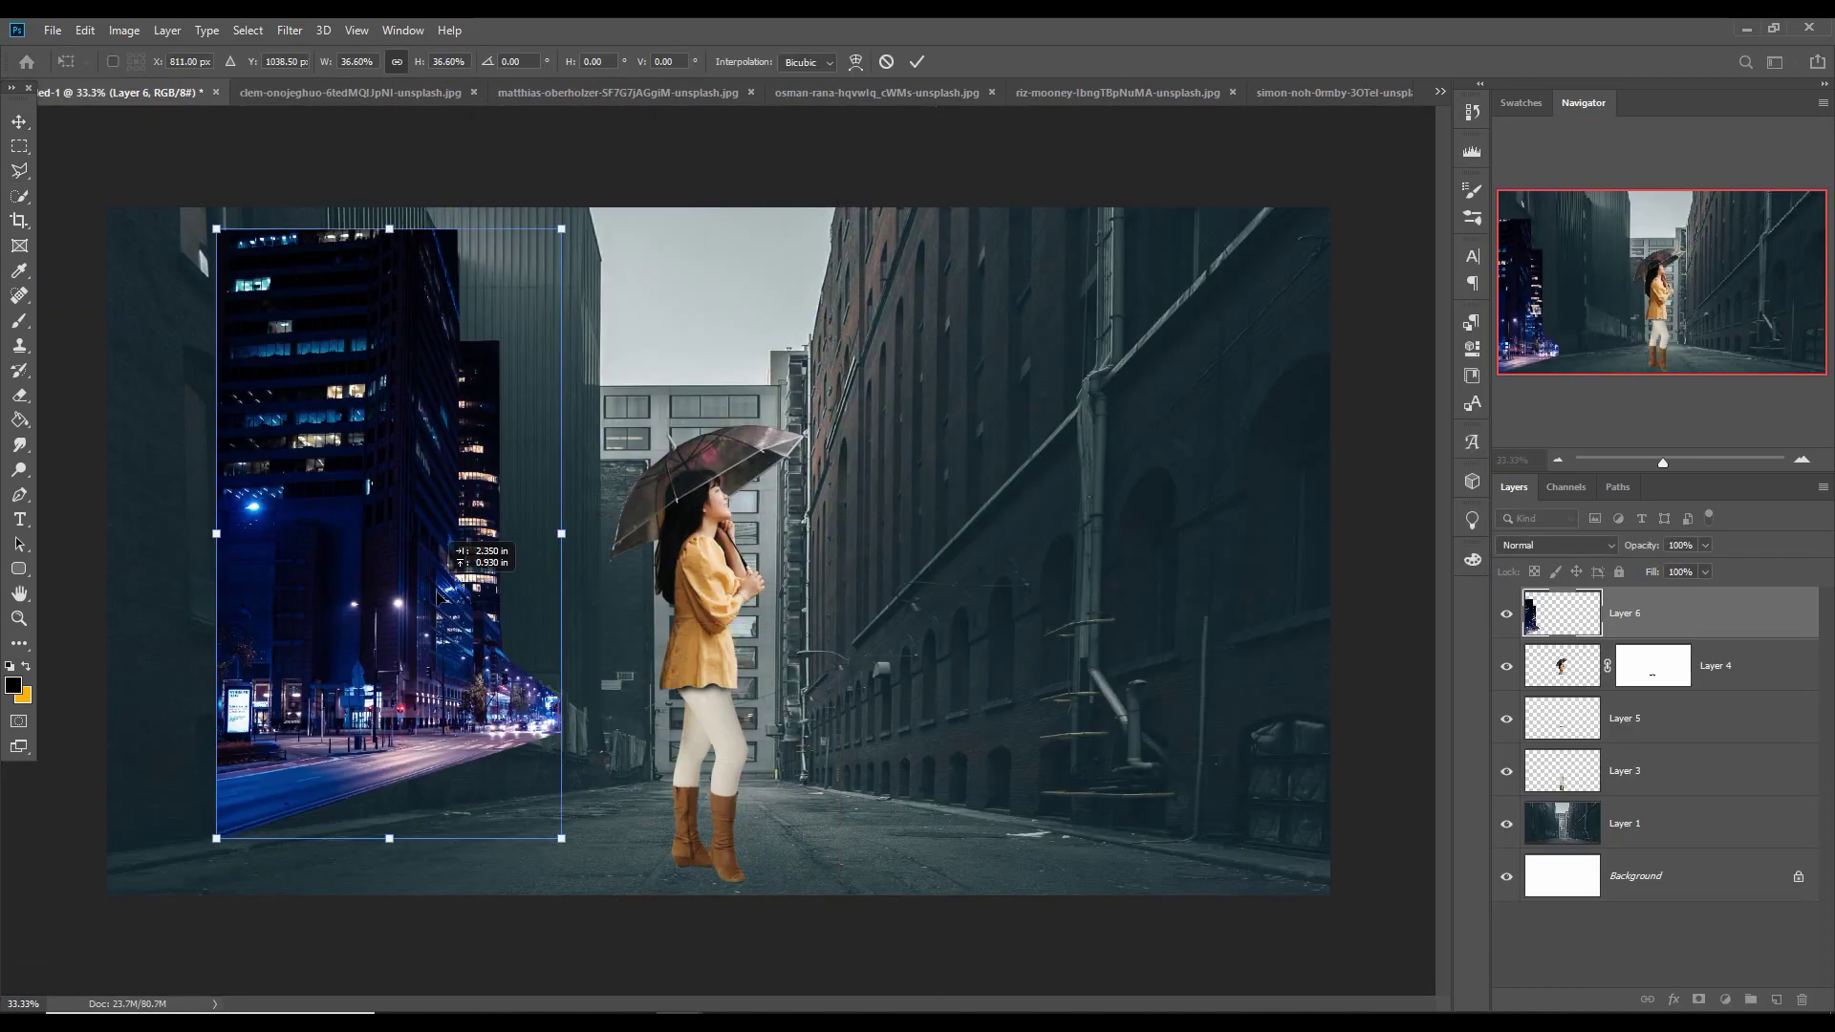
Position the night building cutout over the alley's left wall behind the woman's back and stretch it vertically
drag(402, 535, 495, 535)
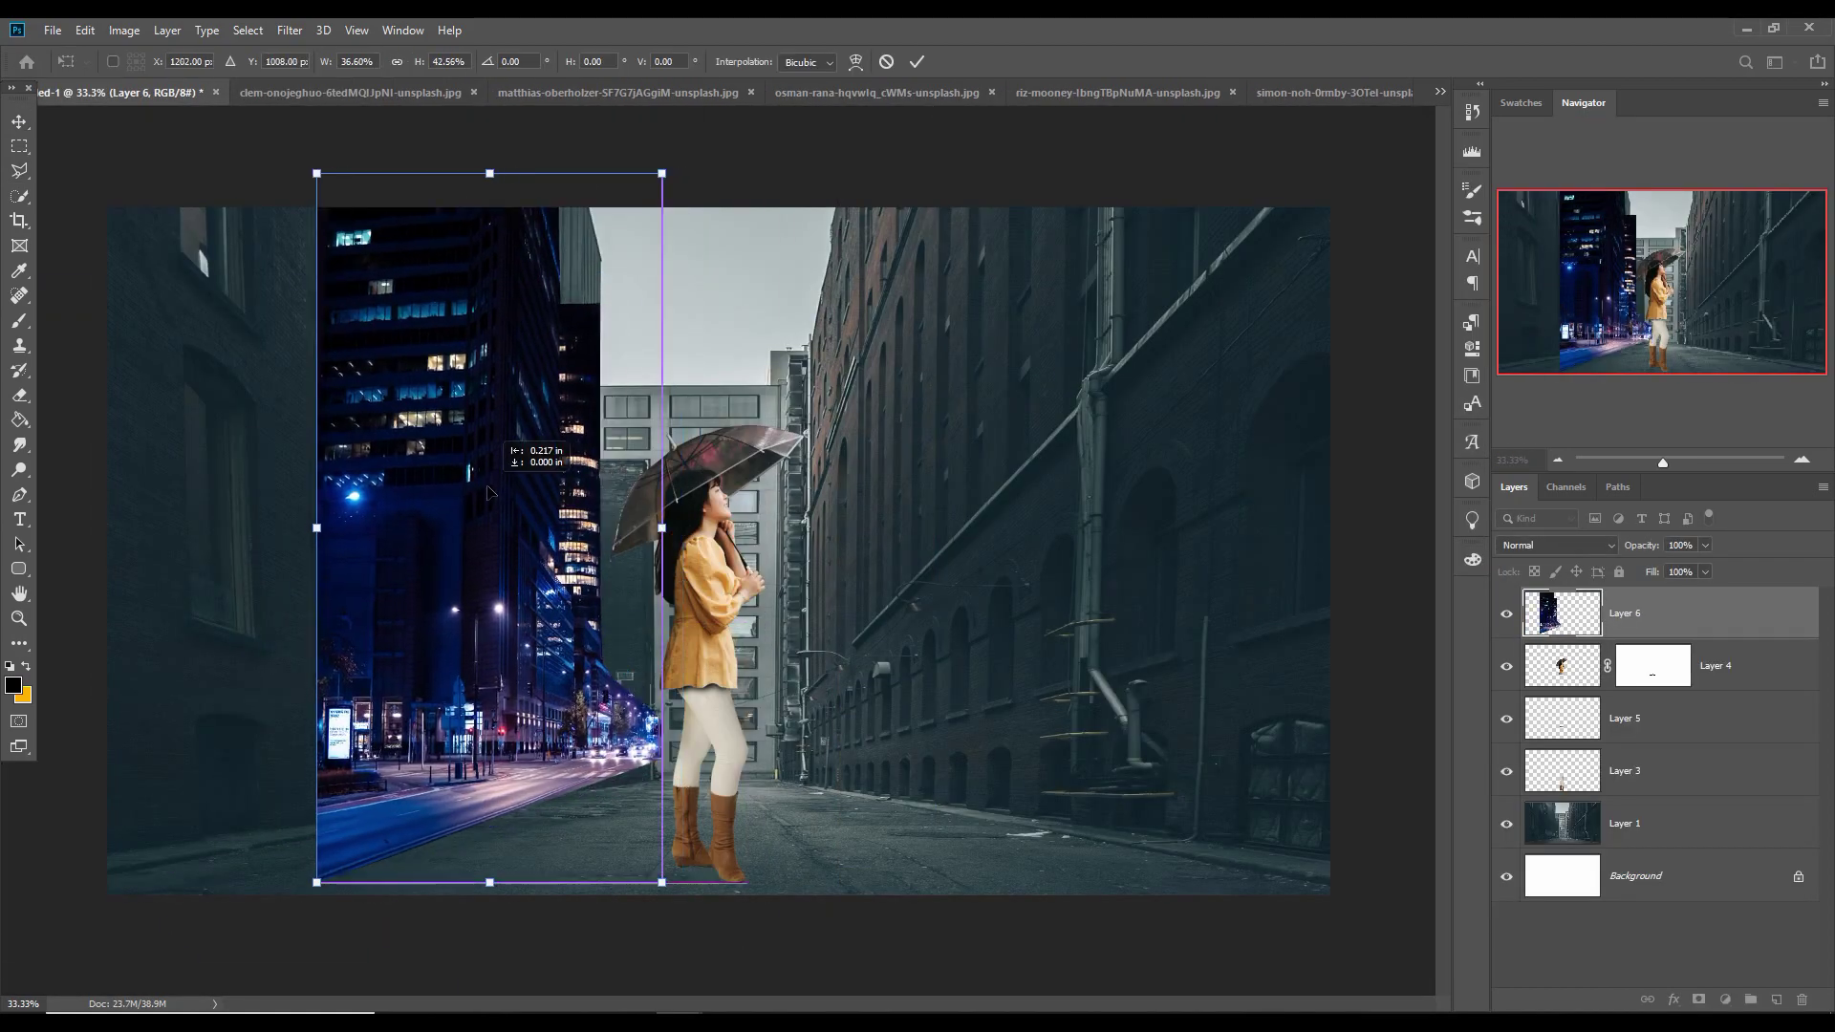
key(ctrl+t)
drag(326, 893, 323, 842)
drag(463, 688, 464, 688)
click(916, 62)
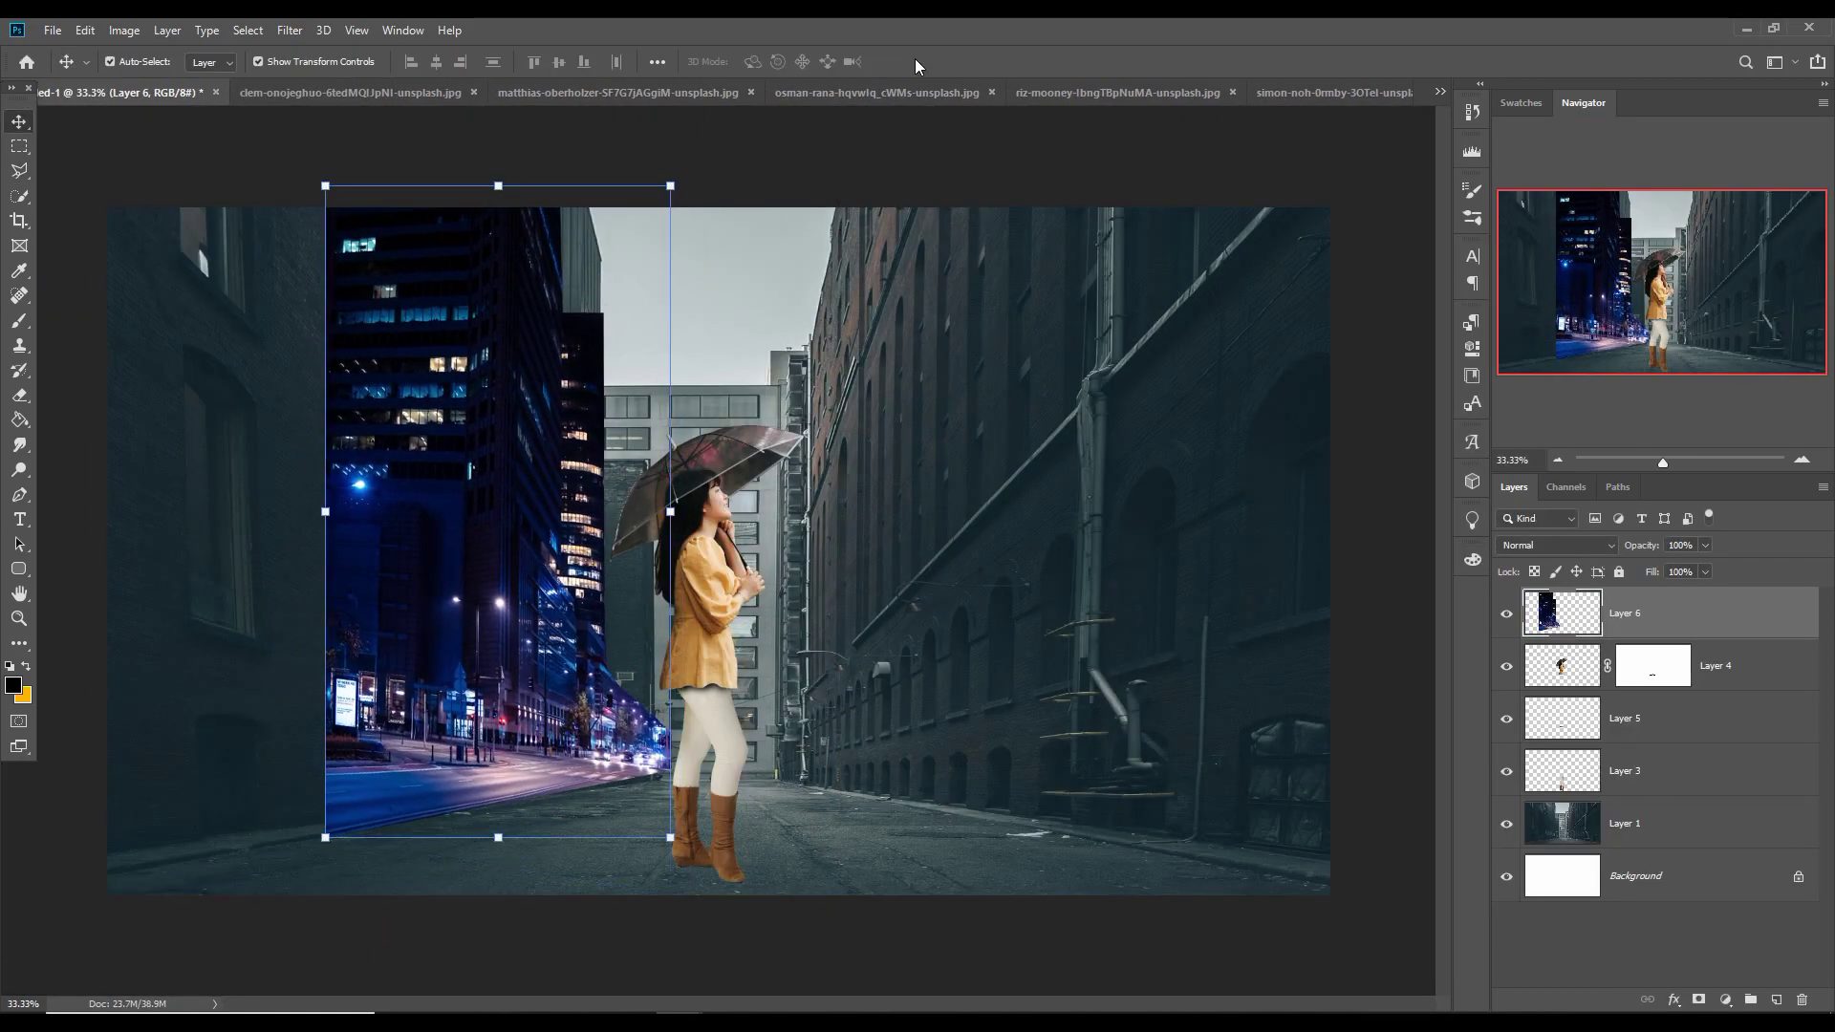
Look through the open stock photos for the night city street with the red tram
click(682, 93)
click(1440, 92)
click(1472, 202)
click(1440, 92)
click(1495, 286)
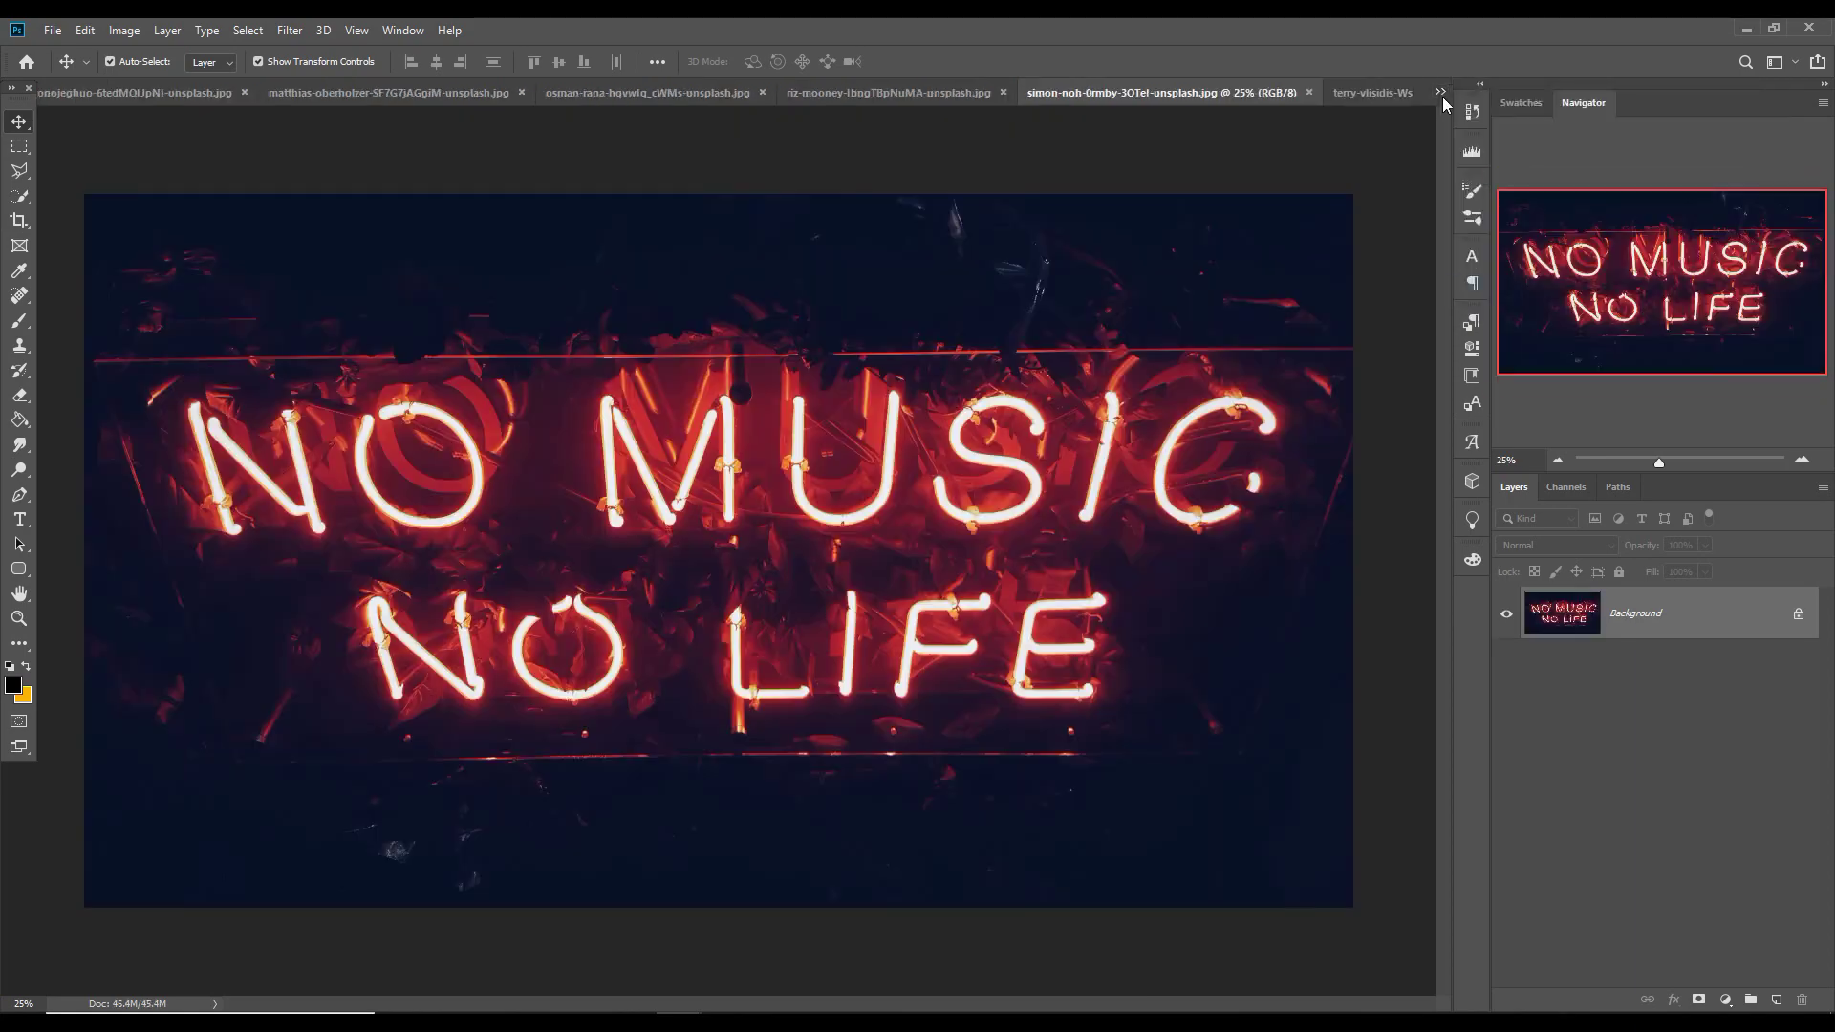
click(1440, 92)
click(1476, 245)
click(1467, 223)
click(1440, 92)
click(1468, 202)
click(1440, 92)
click(1471, 140)
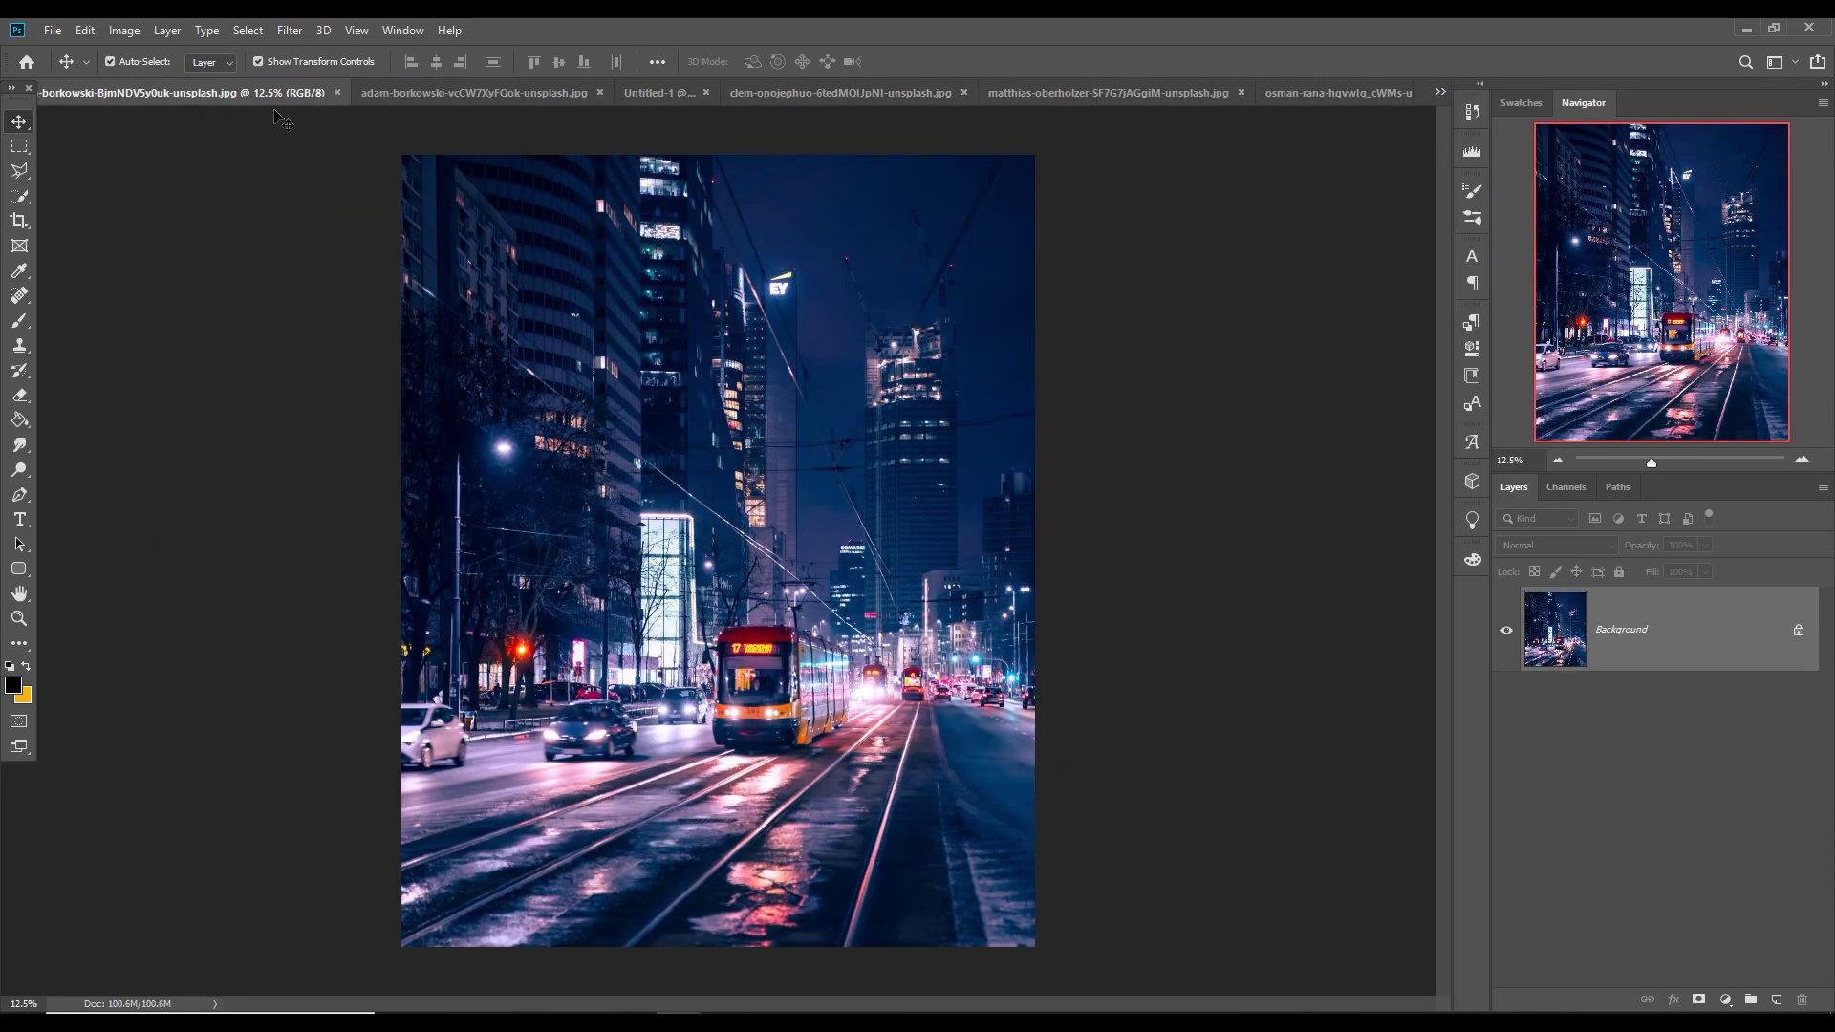
Select the sky, the tall tower and the distant street on the tram photo's right side with the Polygonal Lasso
click(19, 170)
click(806, 158)
click(819, 740)
click(1063, 737)
click(1064, 154)
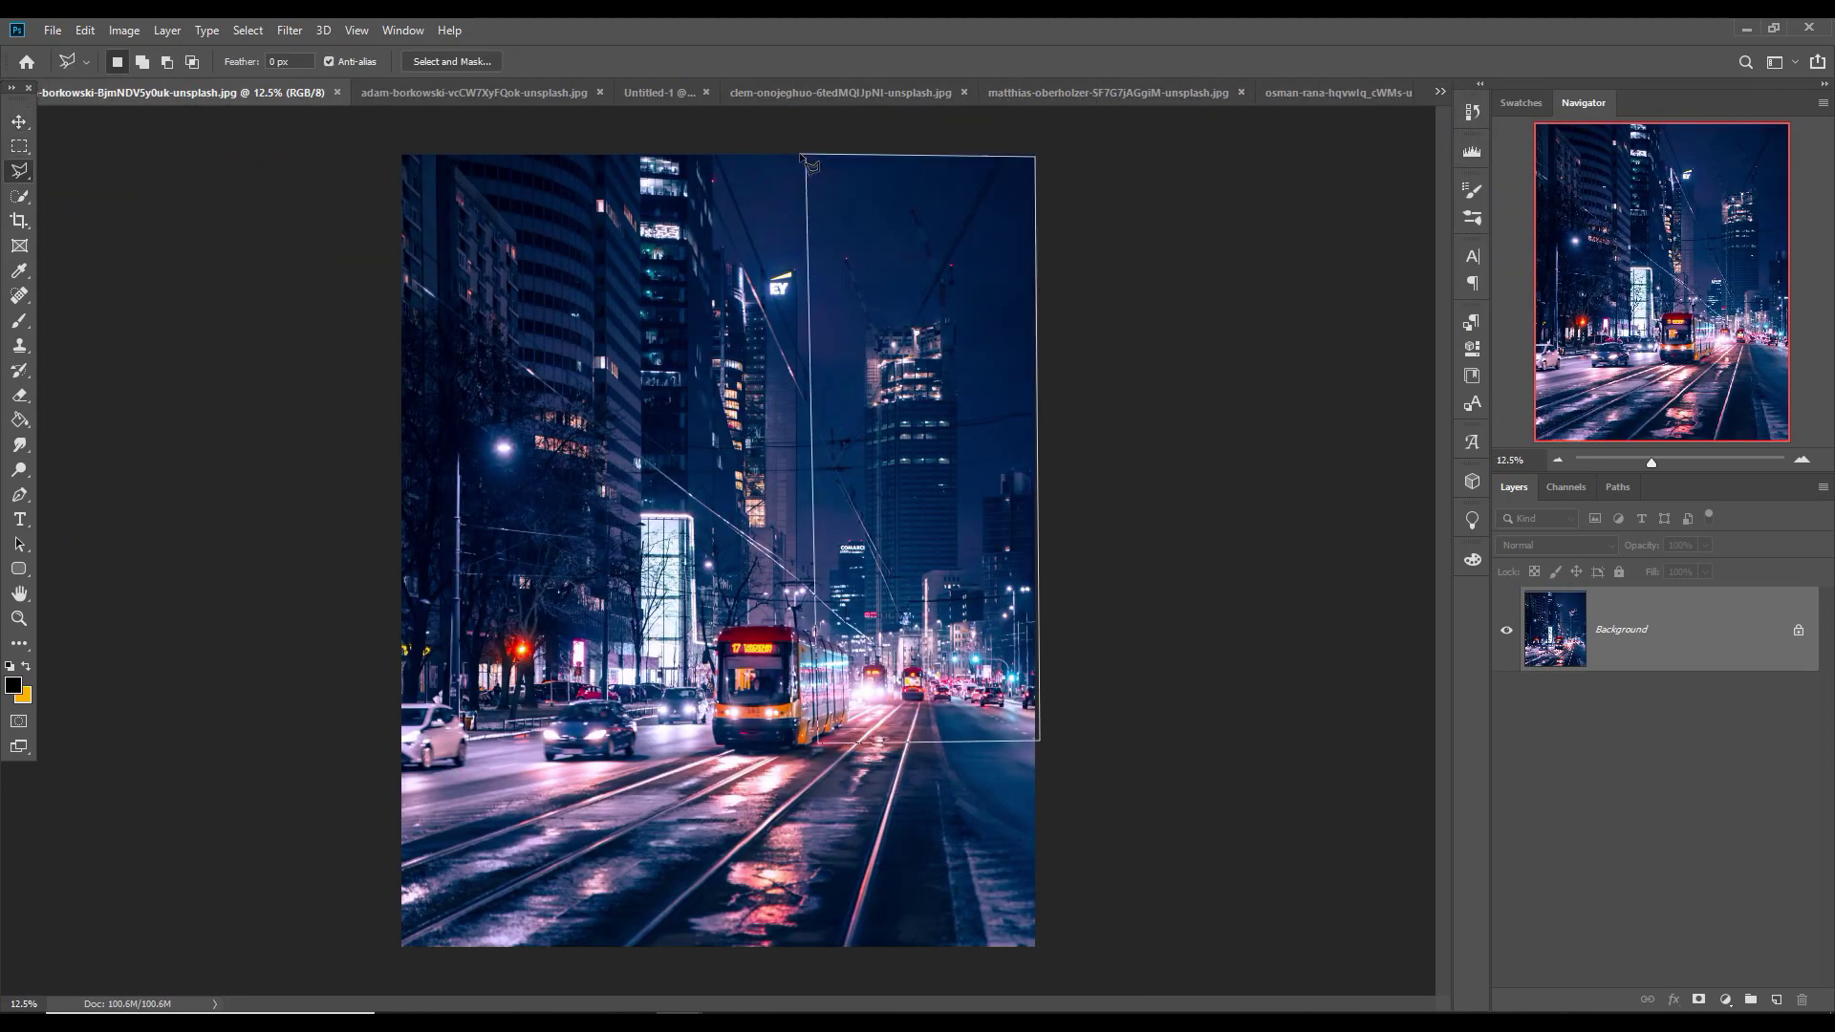
click(805, 157)
Place the selected city cutout over the alley's open end and move its layer directly above the alley layer
key(v)
drag(191, 93, 999, 177)
click(369, 92)
drag(1352, 433, 720, 382)
drag(1023, 499, 693, 500)
drag(669, 621, 802, 546)
click(919, 62)
drag(1665, 613, 1664, 856)
Add a layer mask to Layer 6 and brush away the building cutout's edge behind the woman
click(1720, 612)
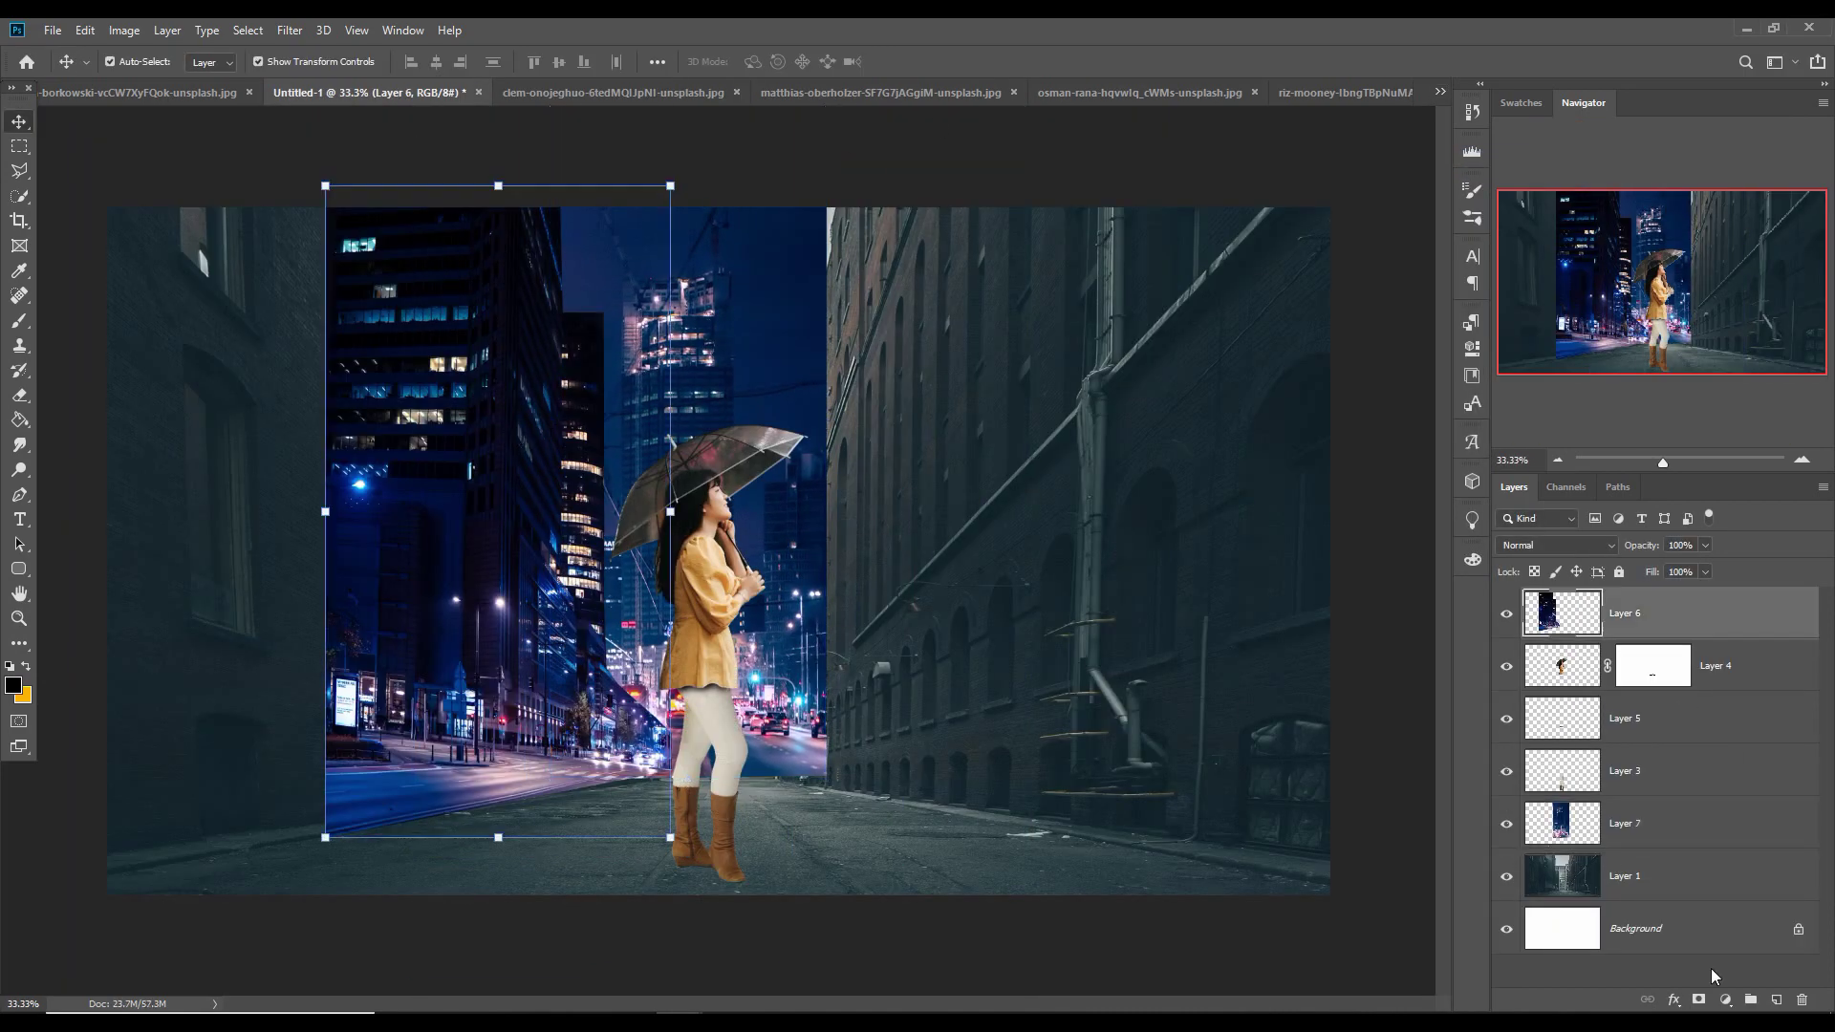
click(1698, 1000)
key(b)
mouse_move(574, 197)
mouse_down()
mouse_move(632, 543)
mouse_move(626, 726)
mouse_move(649, 764)
mouse_up()
key(v)
click(1667, 878)
right_click(1667, 877)
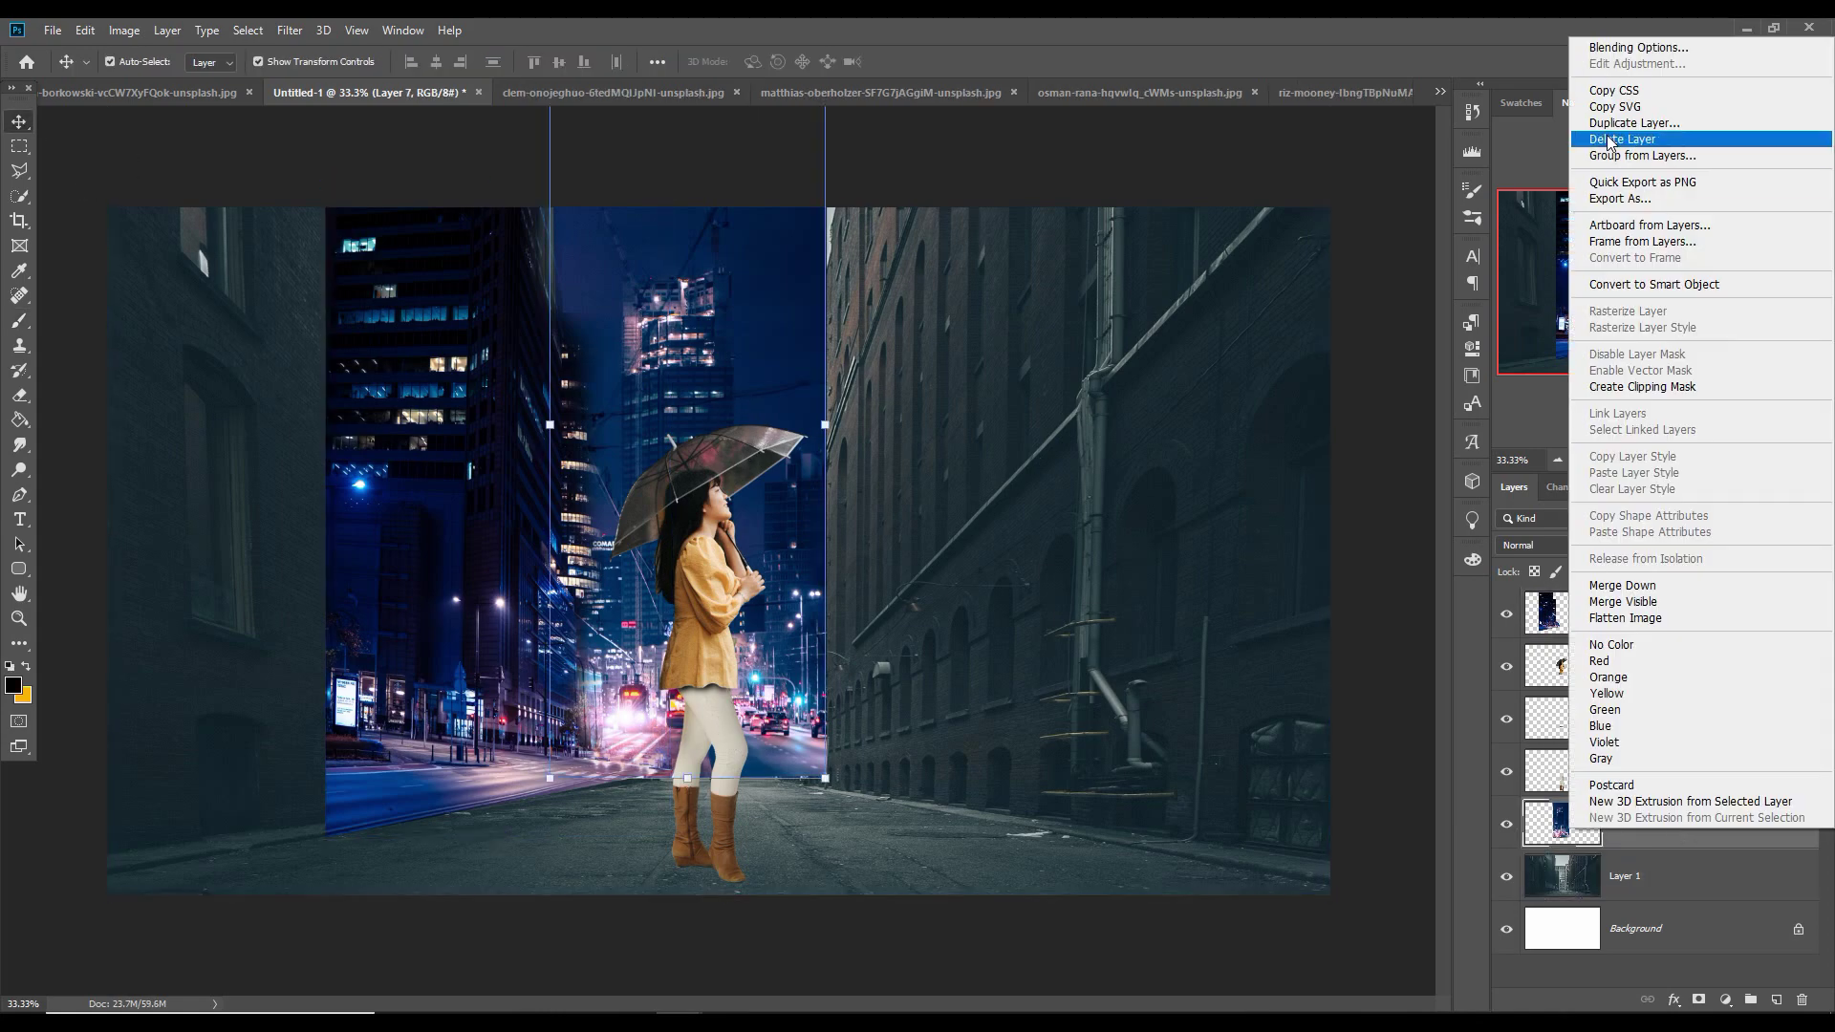
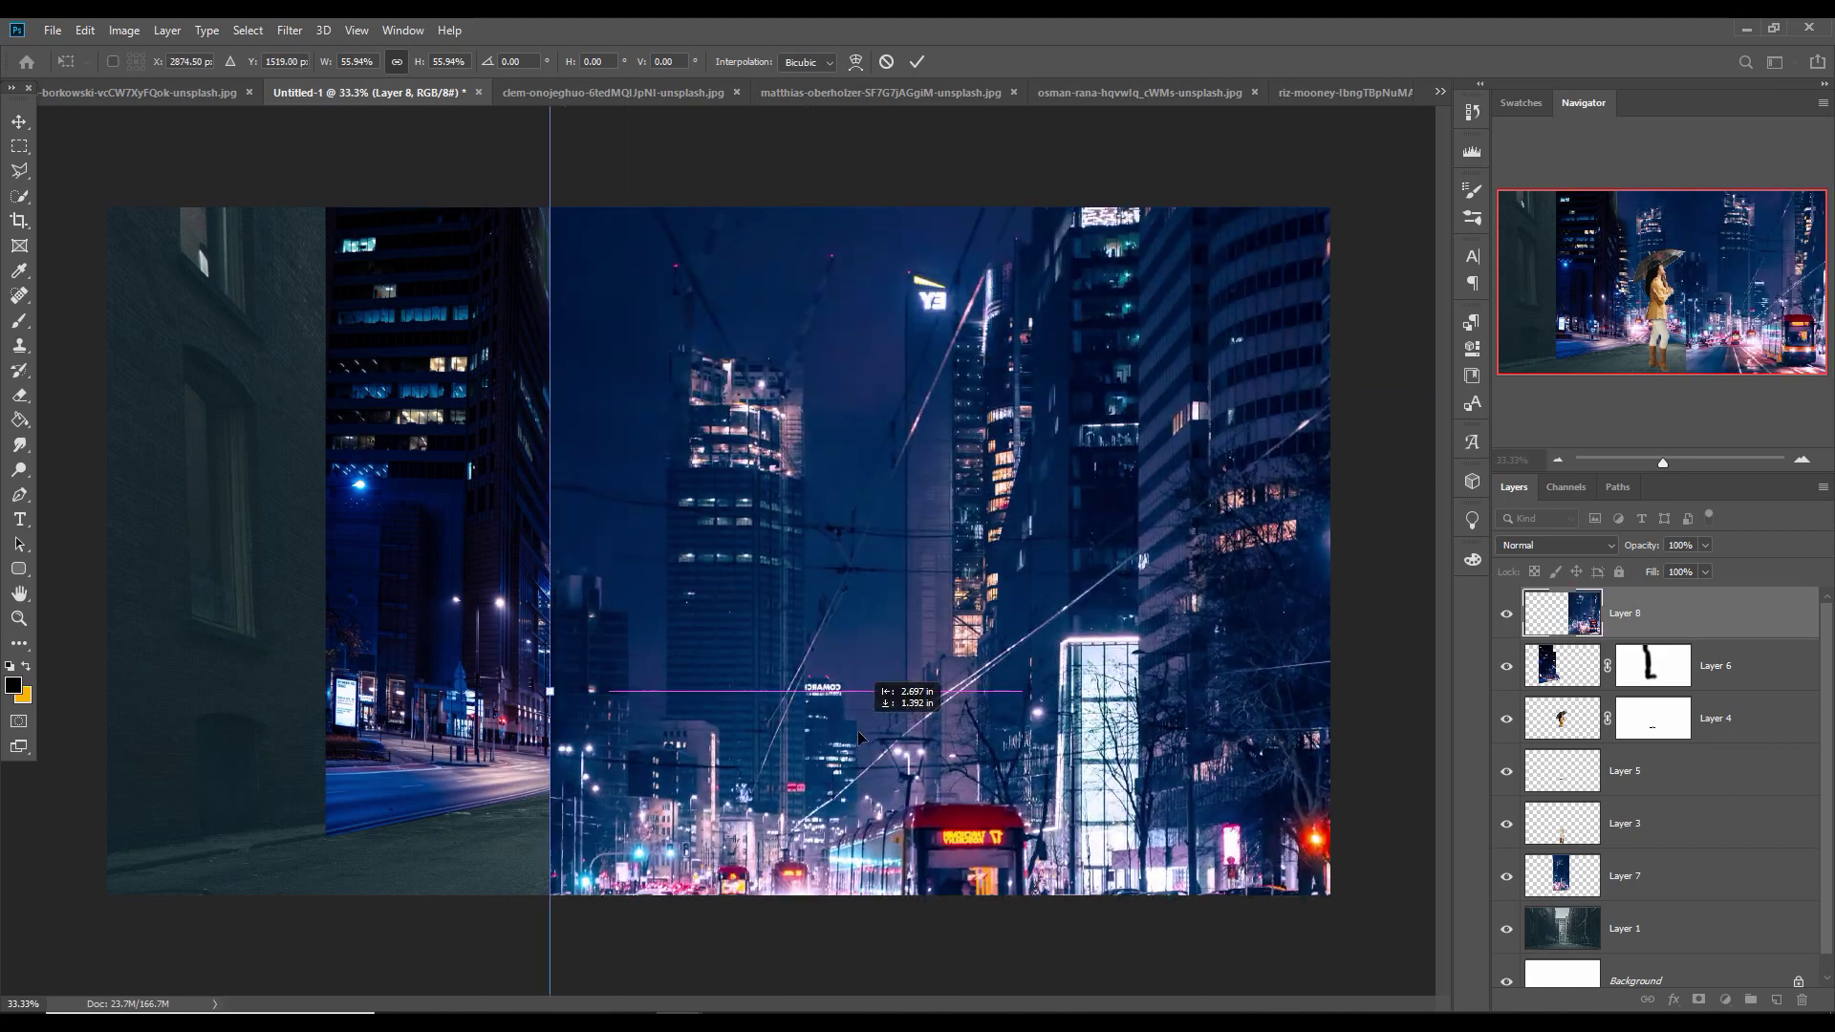
Scale down the mirrored tram street photo and place it over the right half of the alley
drag(549, 179, 824, 525)
drag(1136, 858, 977, 538)
click(916, 61)
Mask Layer 8 with a larger brush to reveal the woman and alley, and paint the tram and cars back in
click(1698, 998)
key(b)
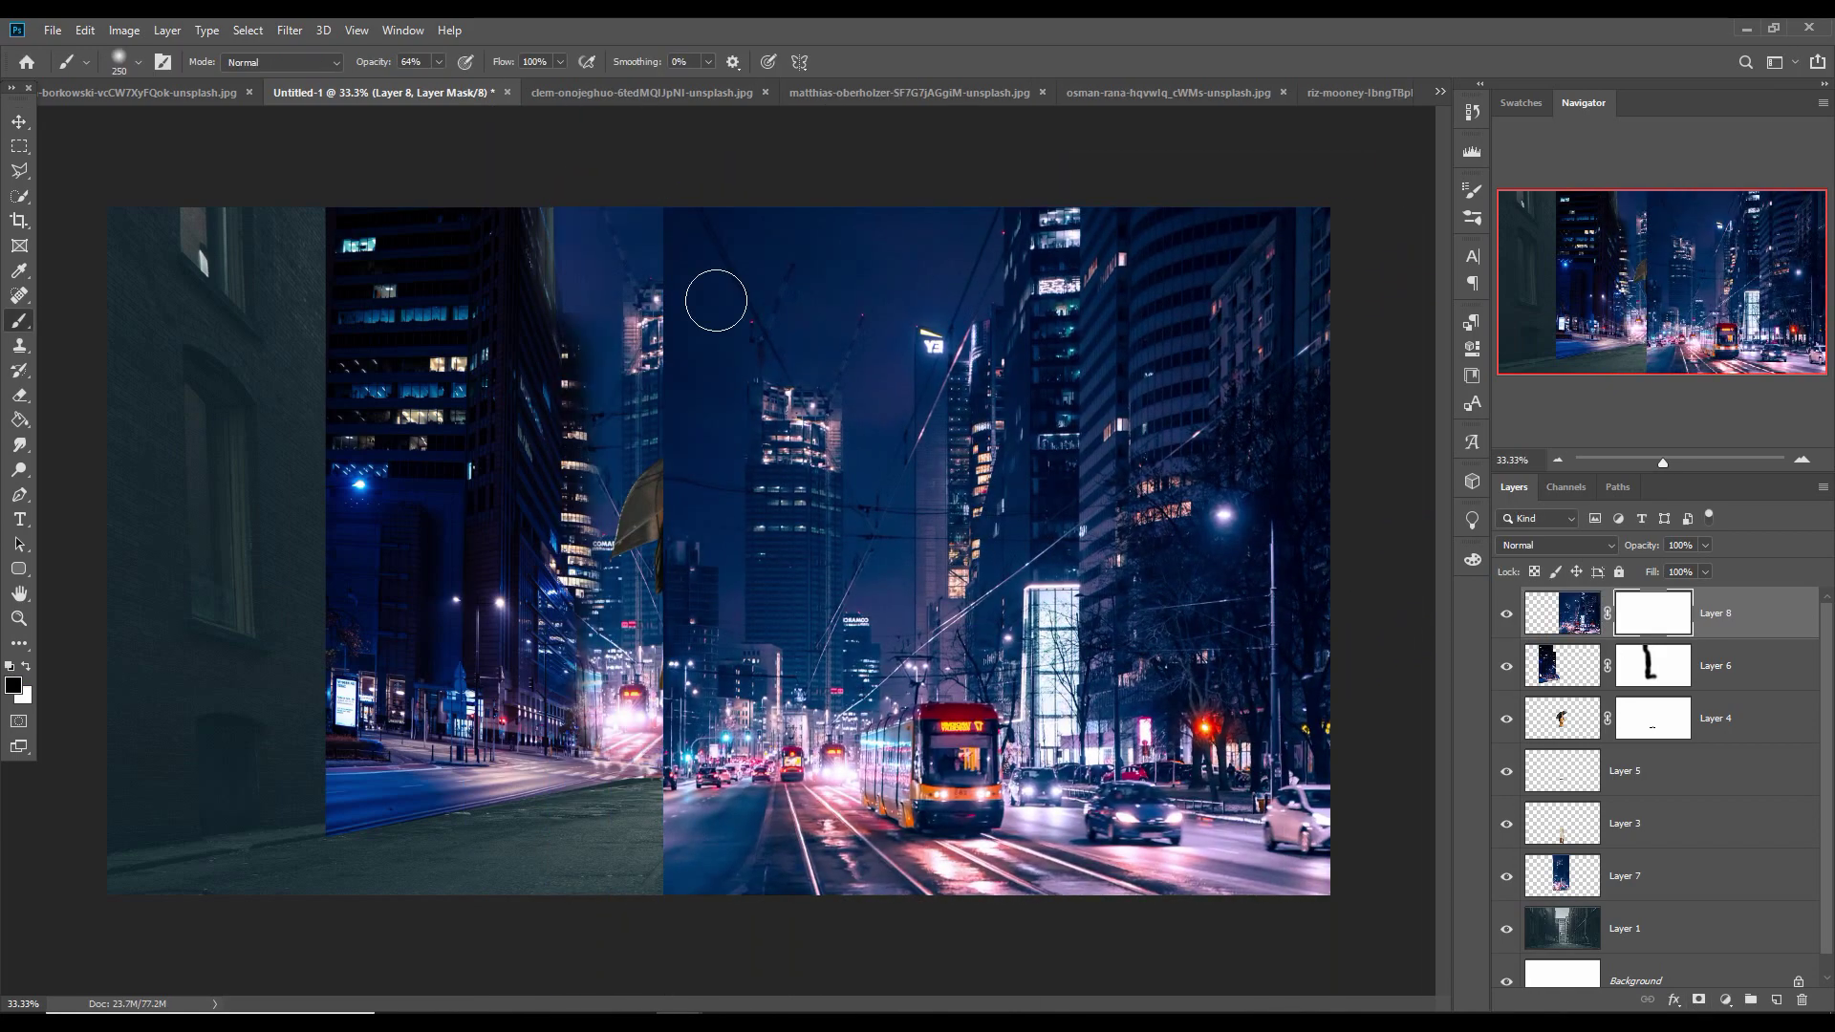
key(])
key(])
key(])
mouse_move(726, 286)
mouse_down()
mouse_move(909, 778)
mouse_move(618, 786)
mouse_up()
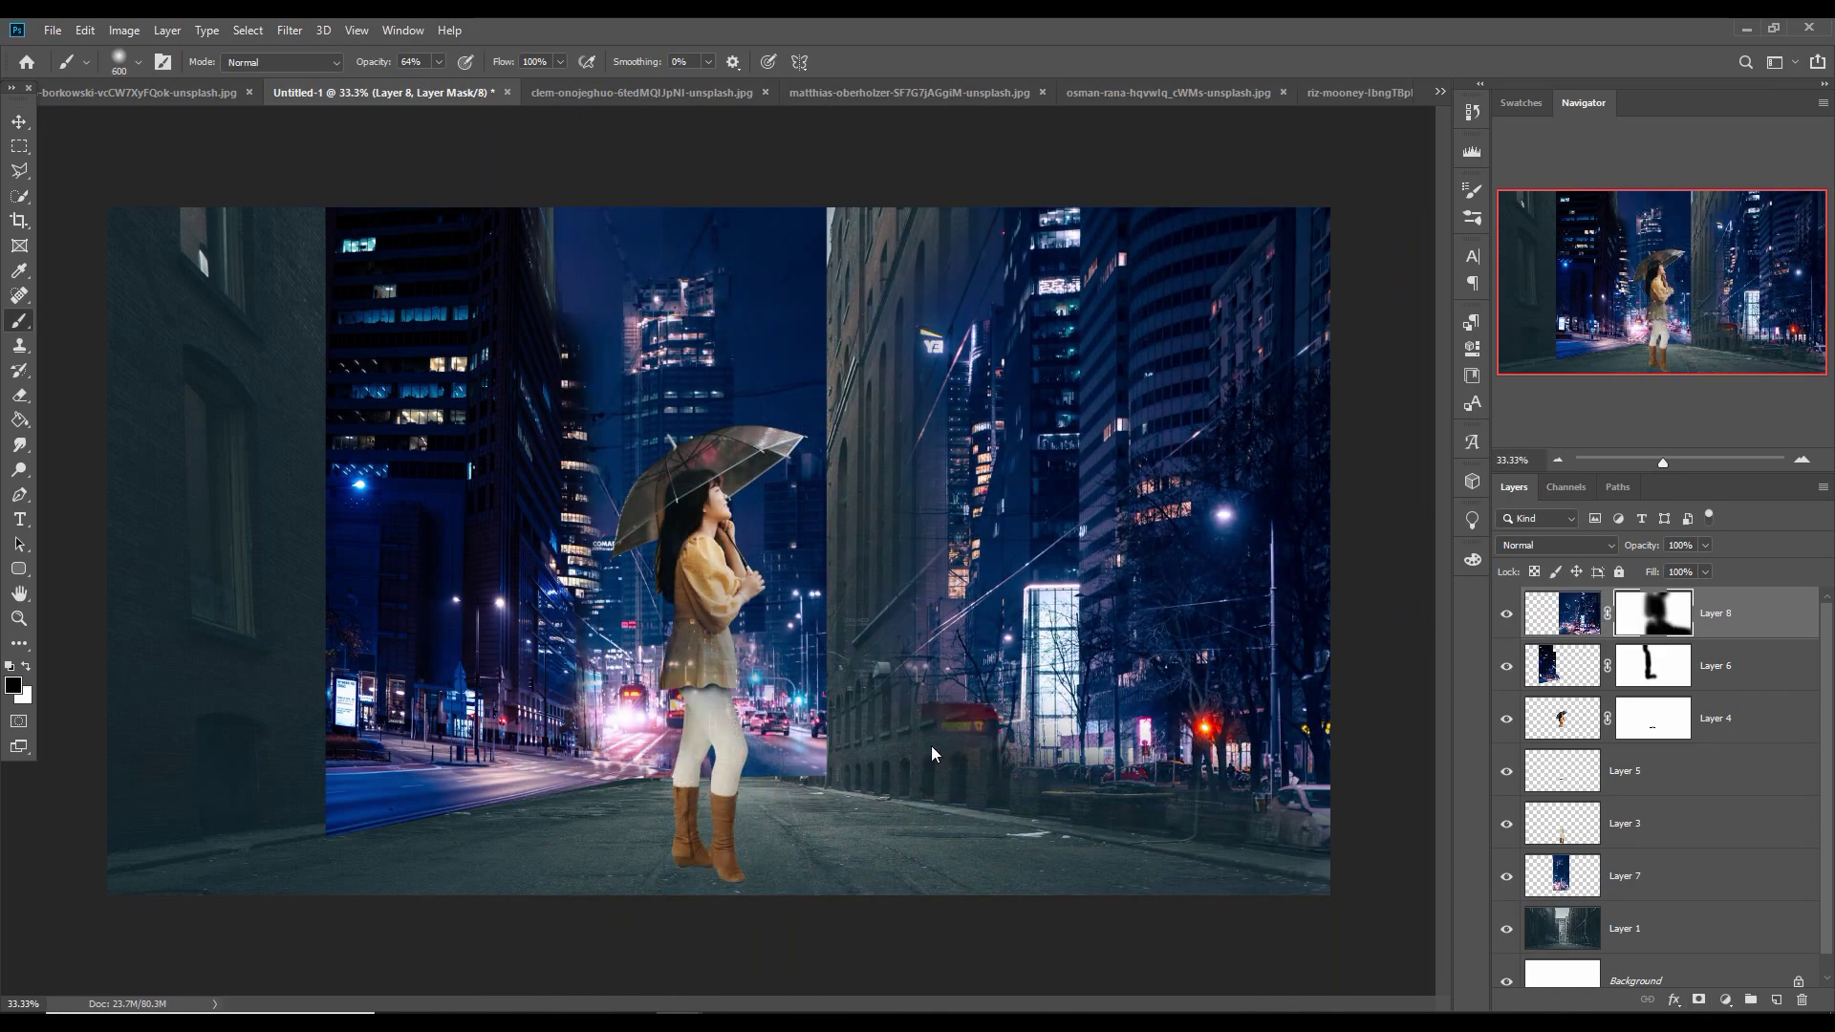
key(x)
drag(933, 754, 1280, 841)
key(v)
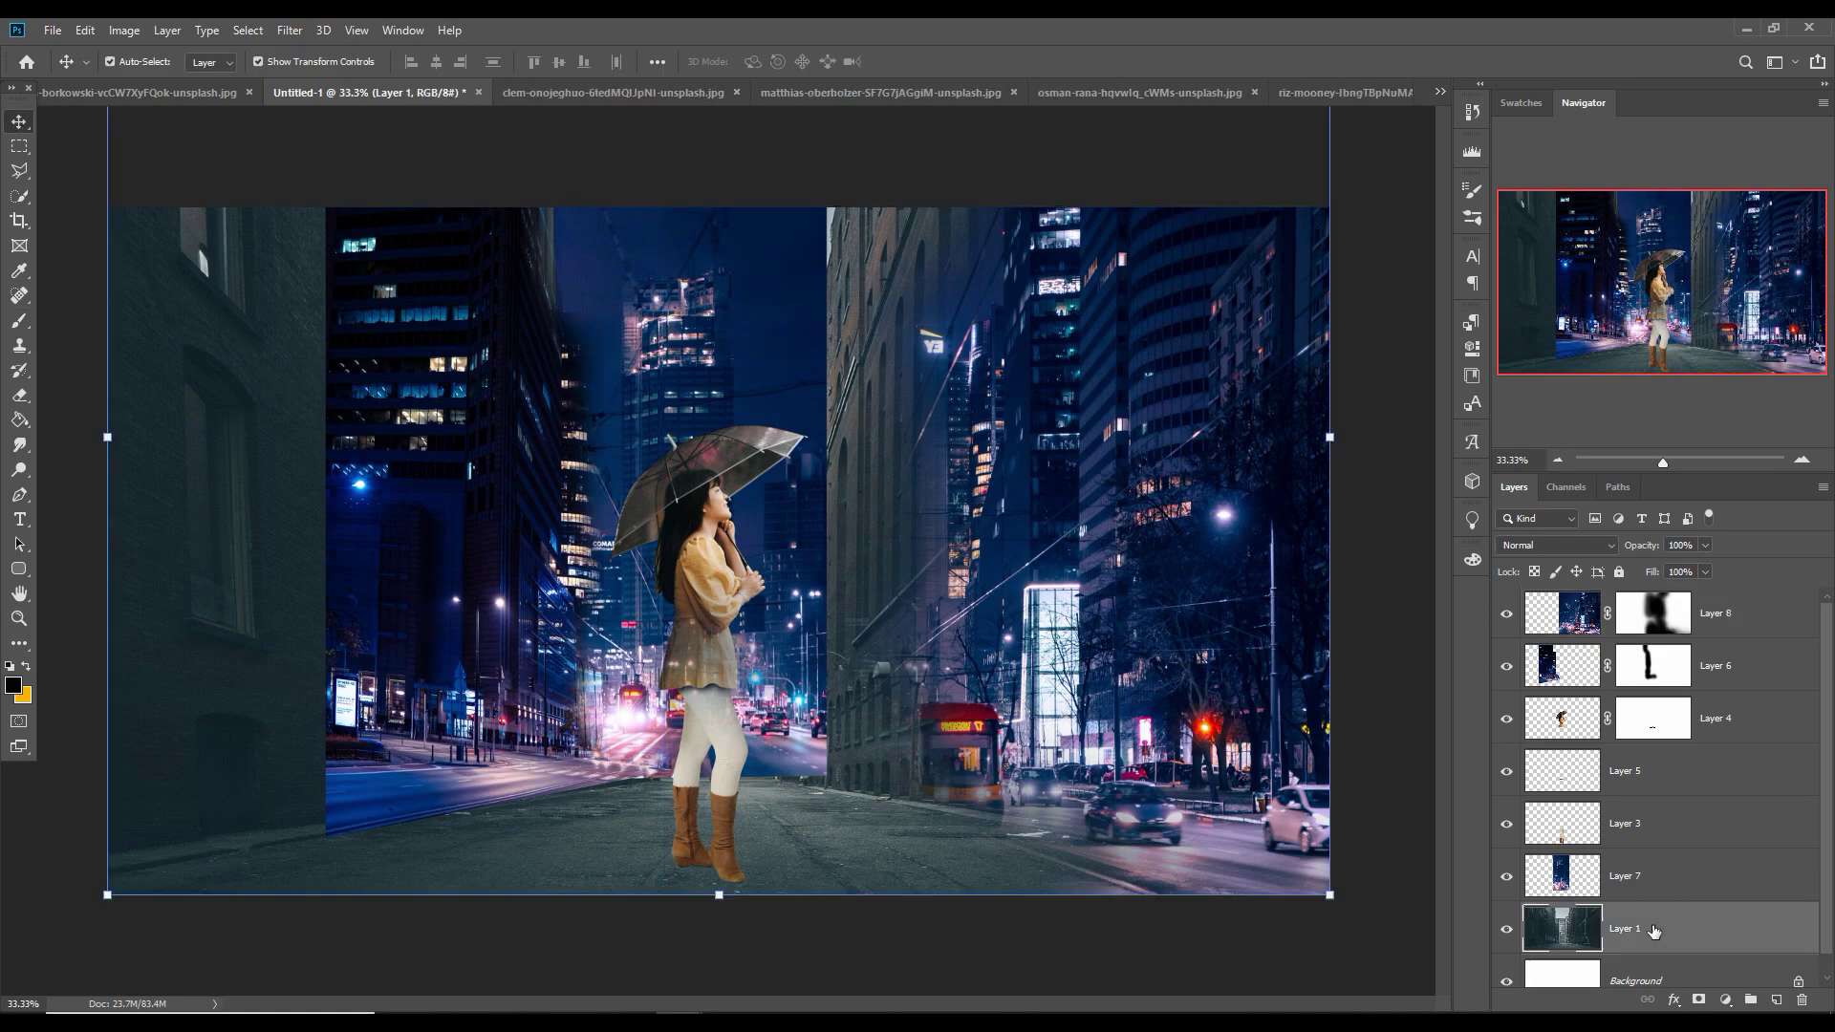
Hide Layers 6 and 8, and stretch the city view on Layer 7 to 102.43% height at the alley's end
click(1506, 665)
click(1506, 612)
click(1625, 875)
key(ctrl+t)
drag(685, 783, 684, 802)
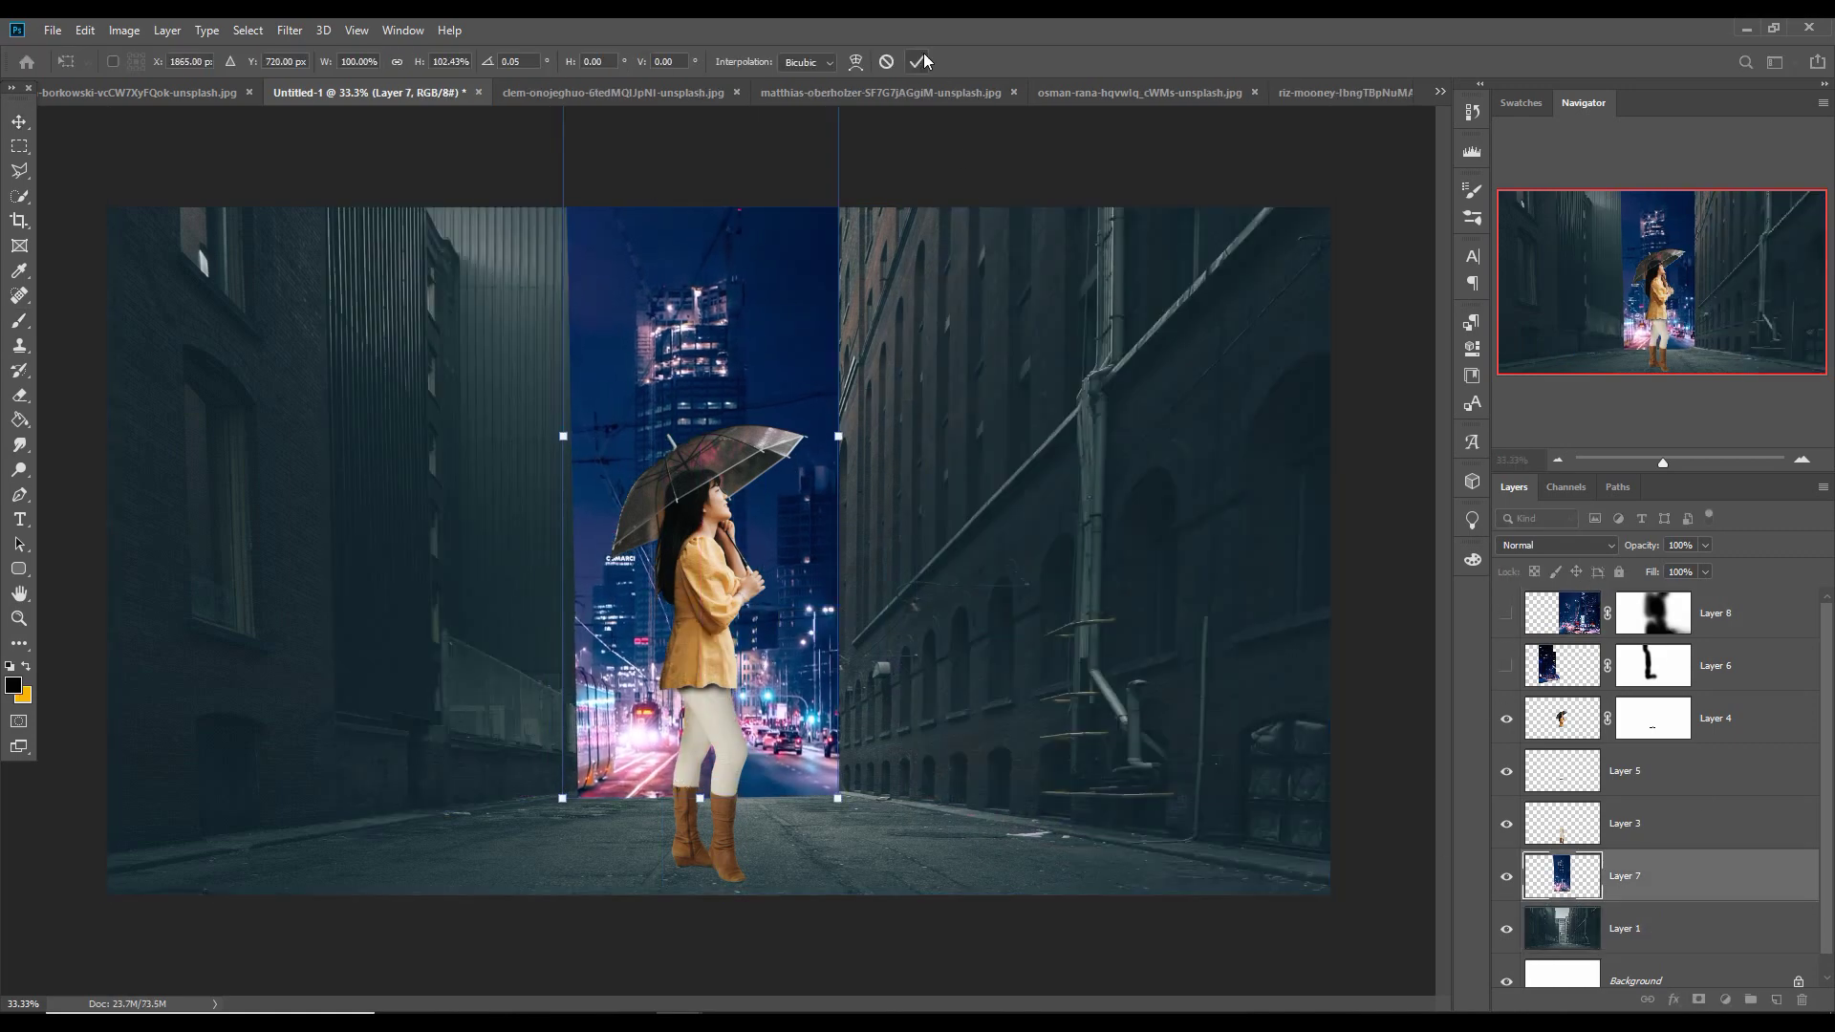
click(917, 61)
Darken the alley on Layer 1 with the Camera Raw Filter, lowering its shadows and blacks
click(1672, 928)
click(288, 30)
click(334, 153)
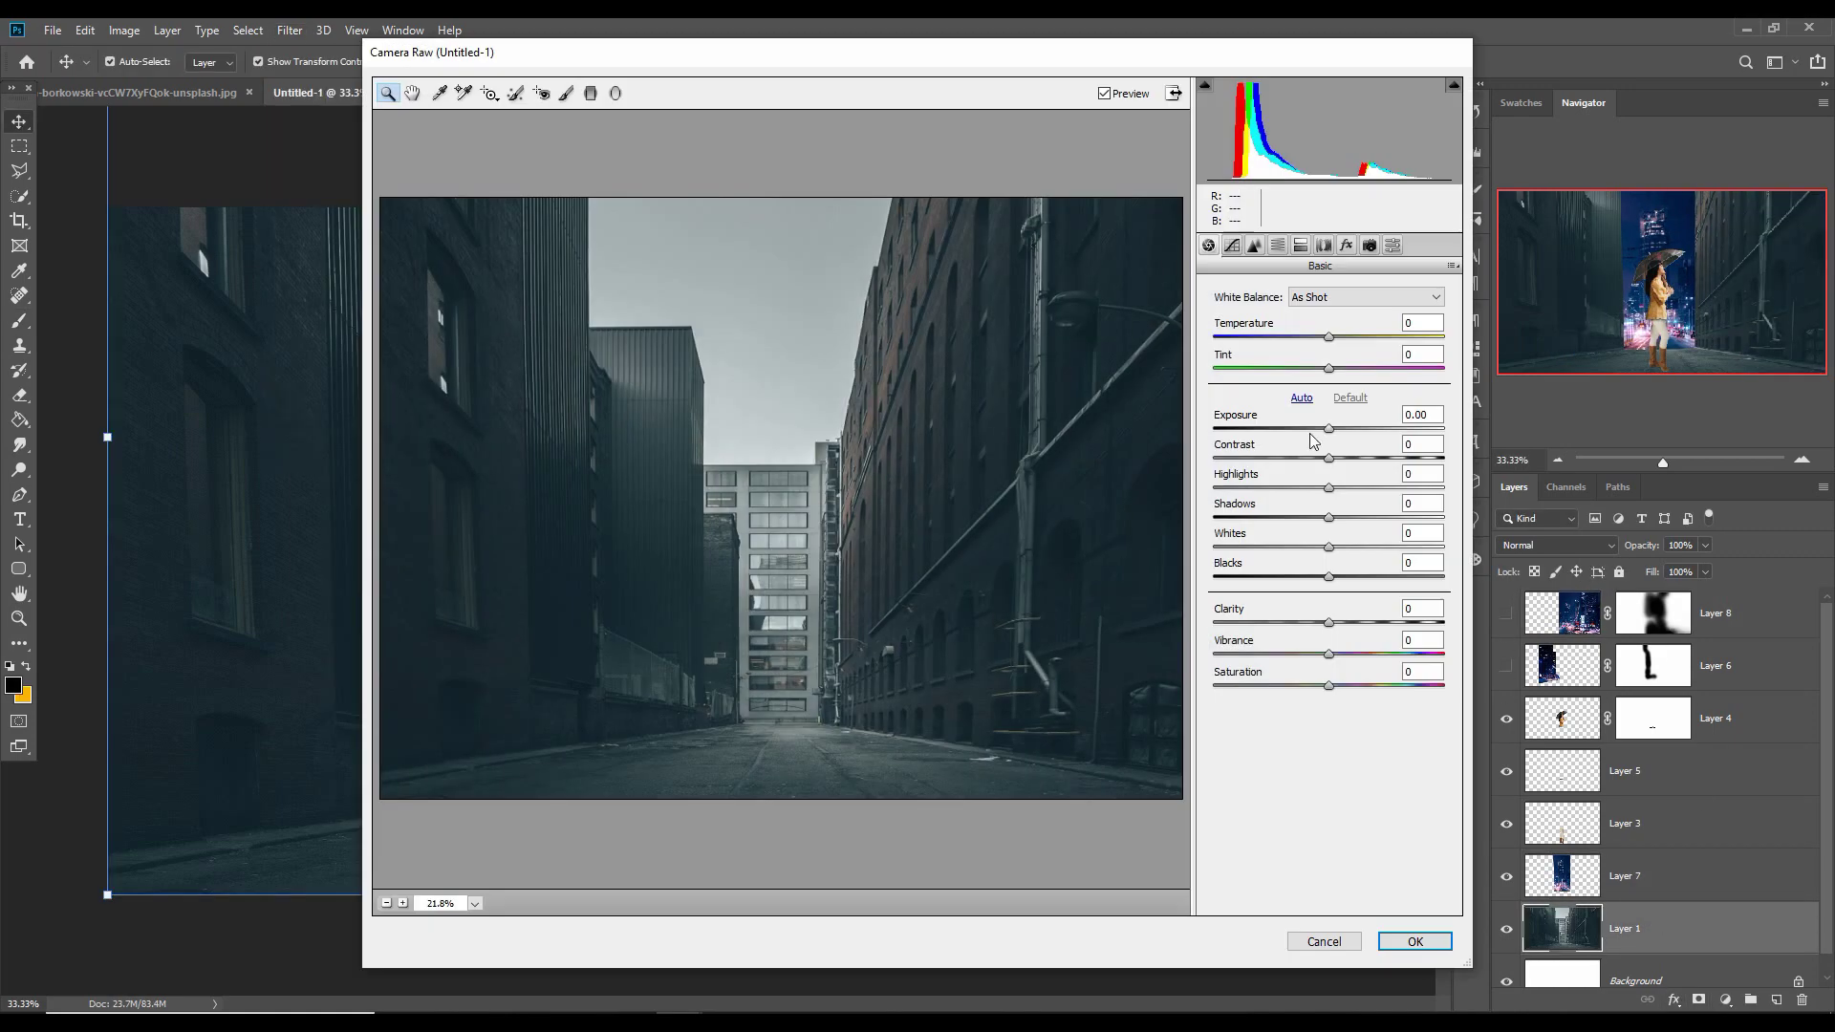
drag(1329, 428, 1364, 457)
drag(1330, 518, 1301, 518)
drag(1330, 577, 1310, 577)
key(Return)
Add a layer mask to Layer 7 and widen the city view so it overlaps both alley walls
click(1624, 876)
click(1698, 1000)
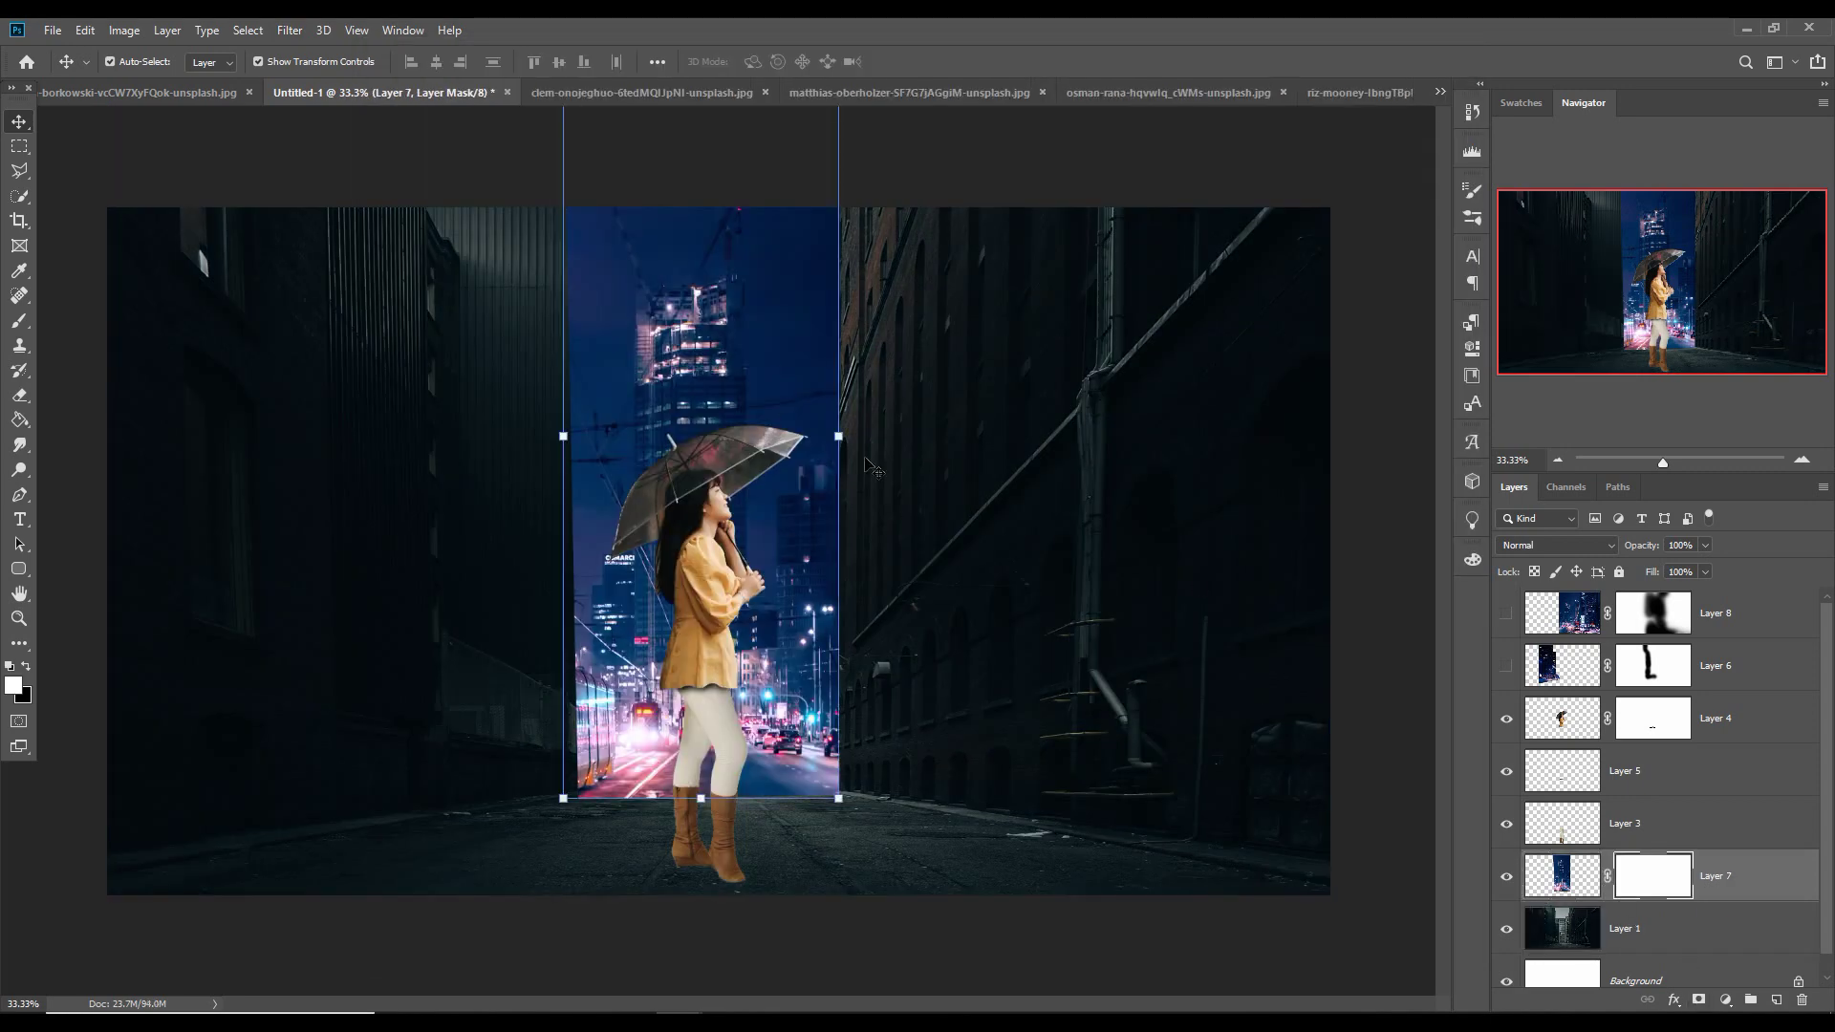
drag(839, 434, 896, 434)
drag(561, 434, 500, 434)
drag(631, 573, 602, 602)
key(Return)
Paint black on Layer 7's mask to blend the city view into the alley walls and the street
click(1698, 1000)
key(b)
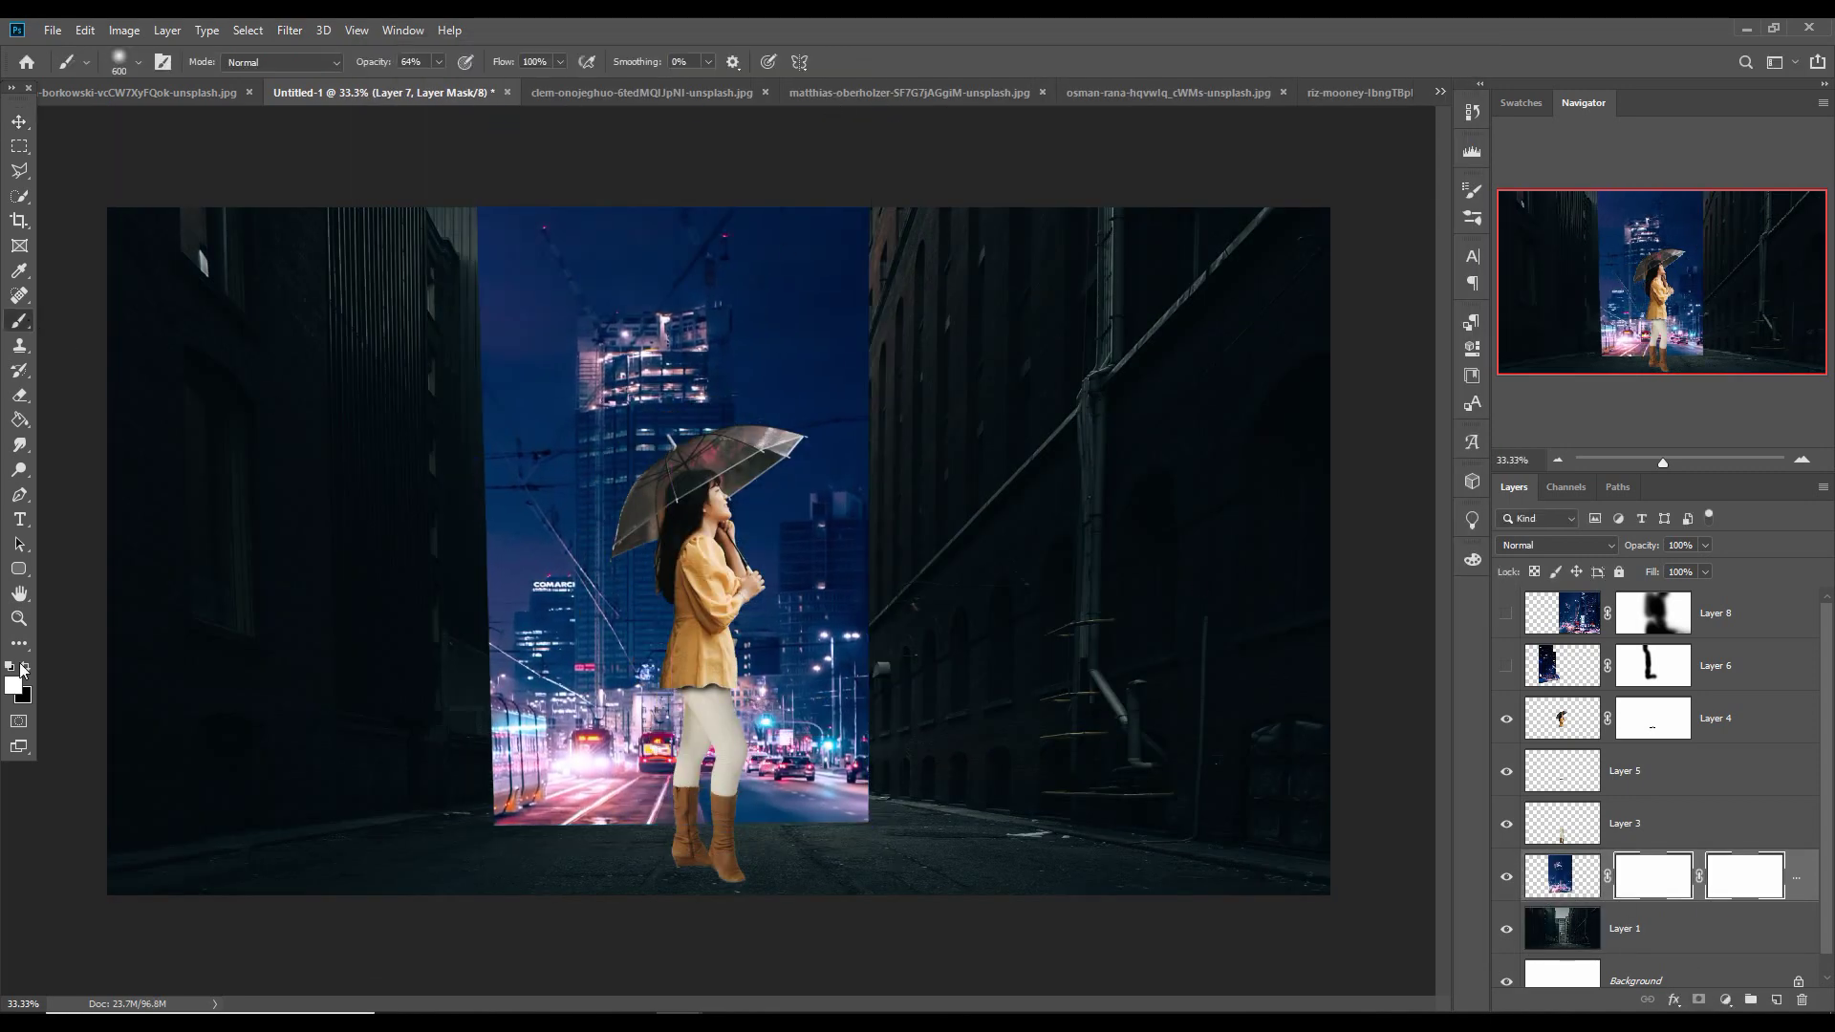
key(x)
mouse_move(420, 249)
mouse_down()
mouse_move(372, 561)
mouse_move(661, 800)
mouse_move(851, 669)
mouse_move(821, 220)
mouse_up()
key(x)
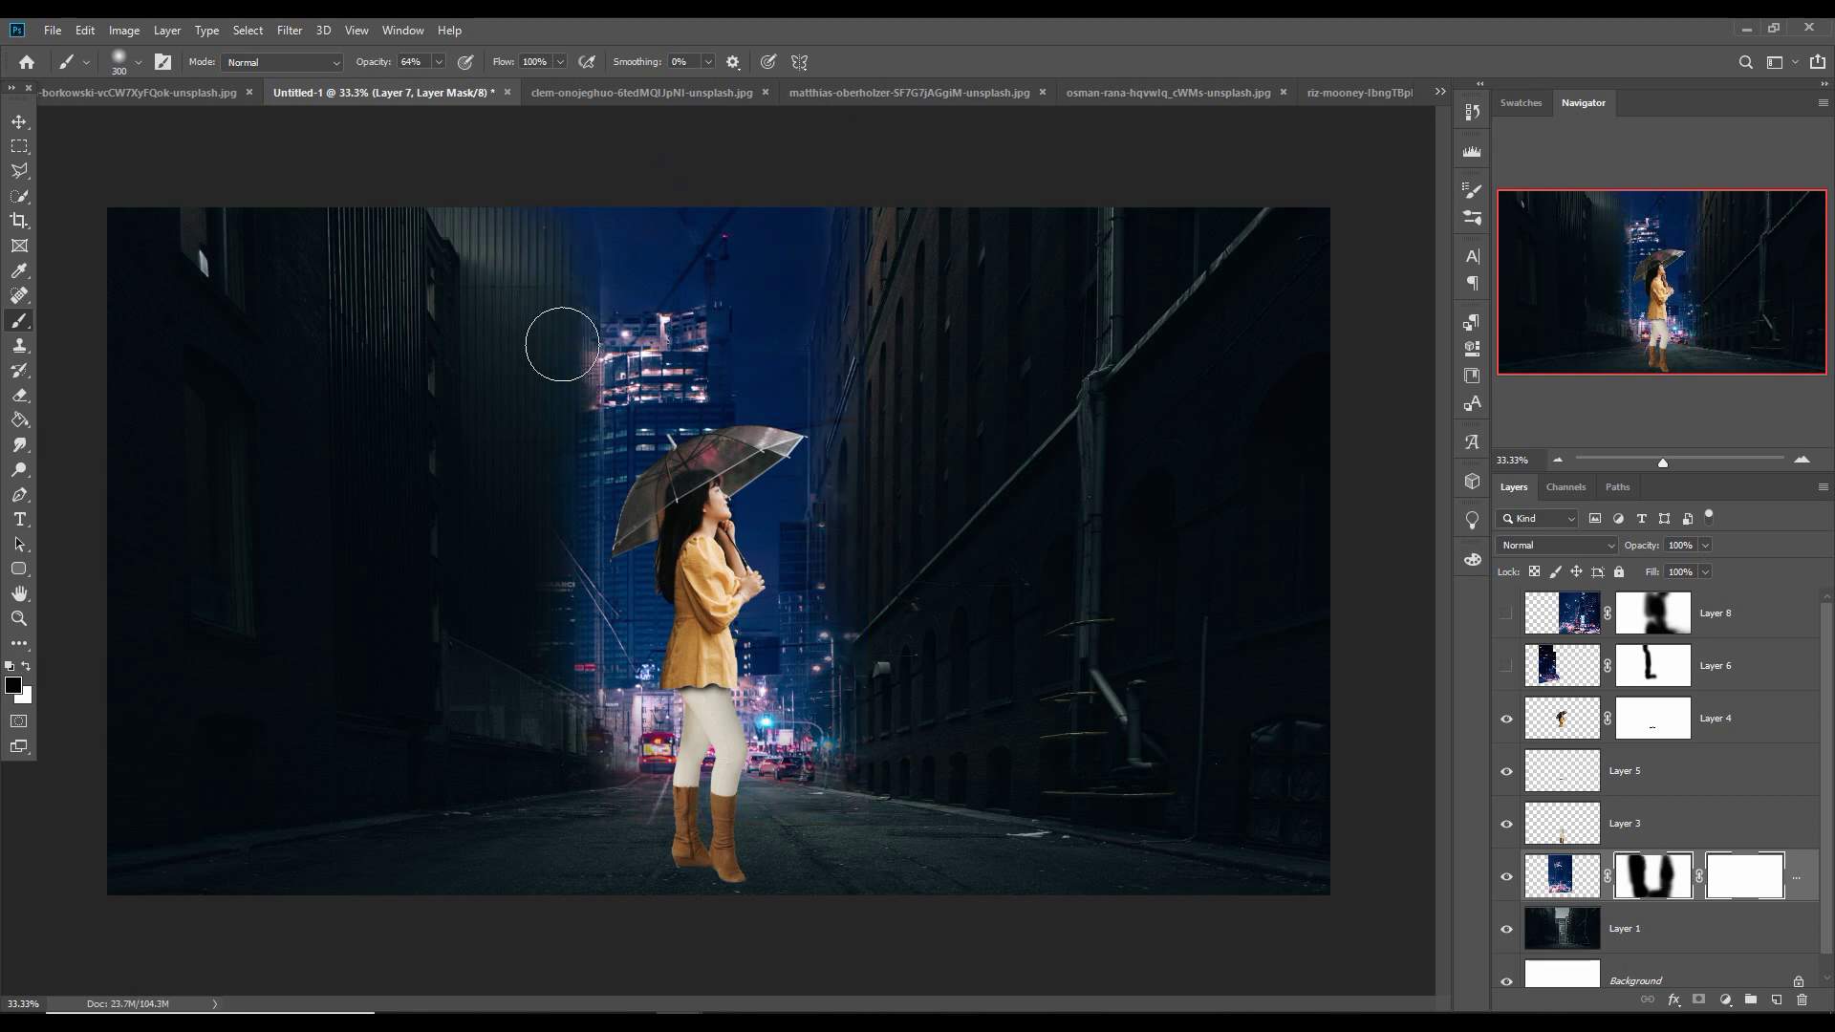
mouse_move(562, 344)
mouse_down()
mouse_move(547, 527)
mouse_move(563, 749)
mouse_up()
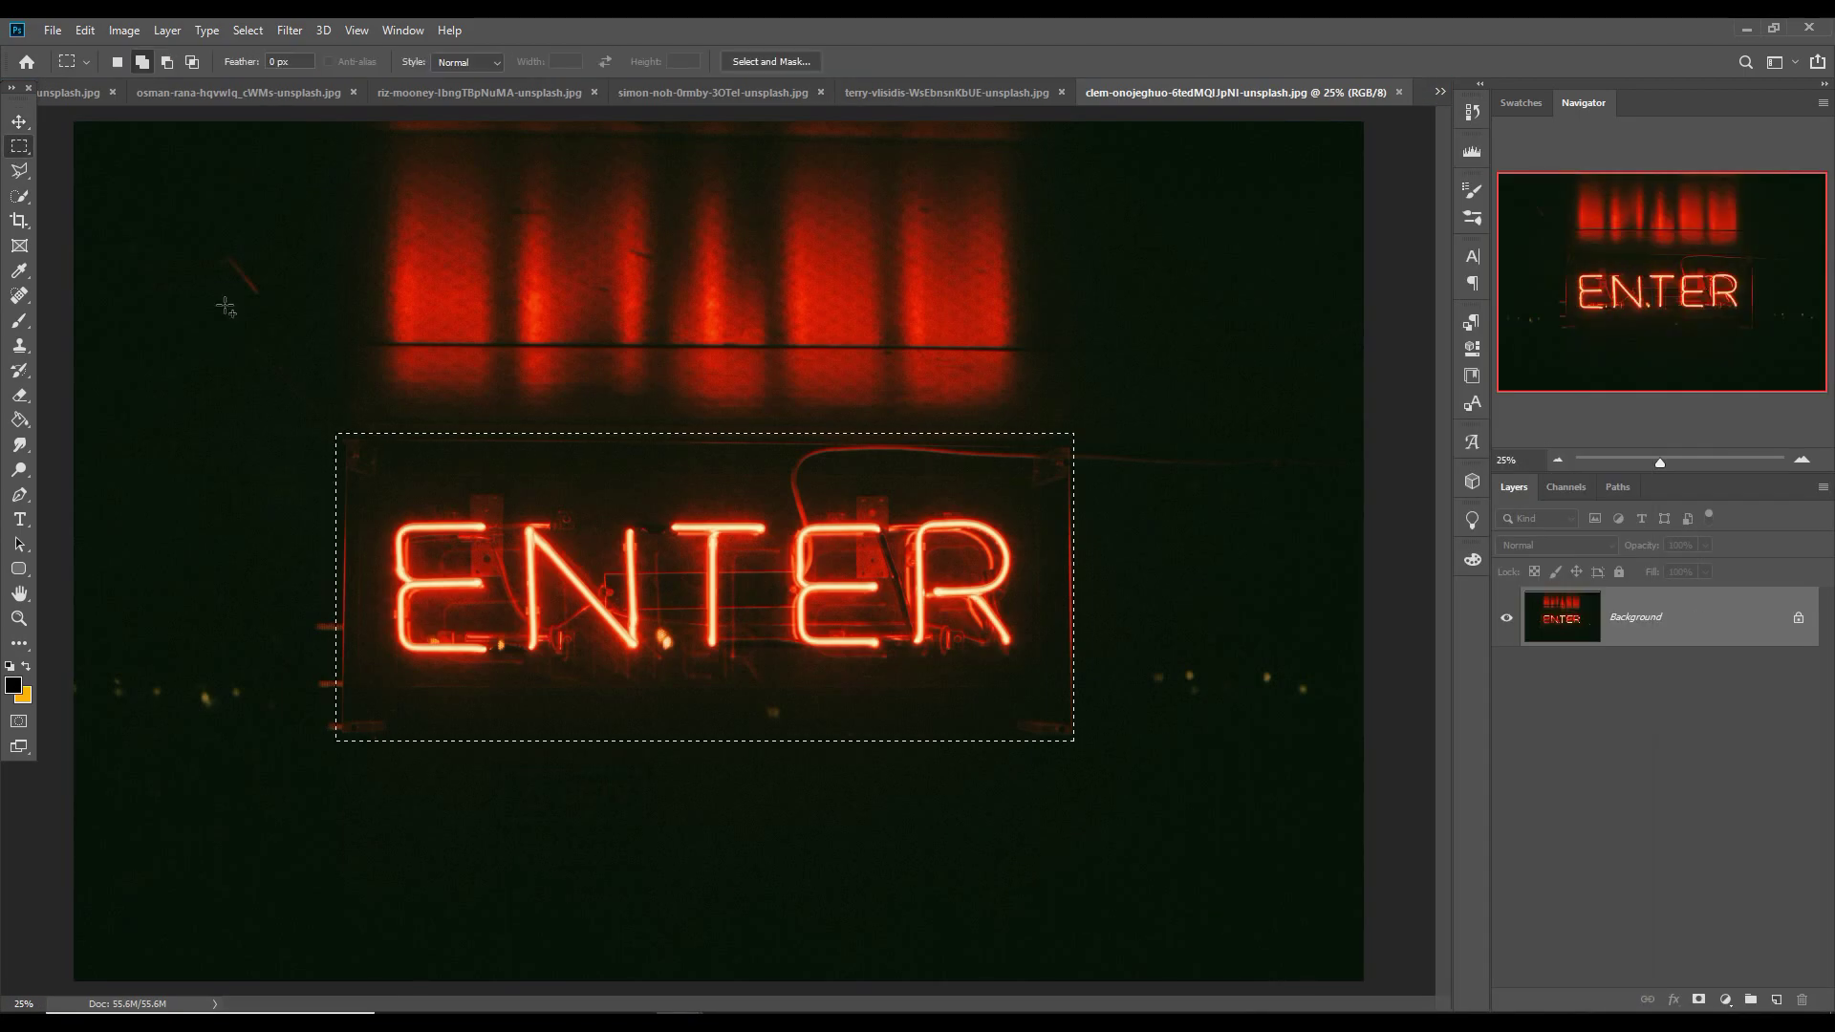
Bring the selected ENTER neon sign into the alley composite and scale it down above the woman
key(v)
drag(1232, 93, 1233, 182)
drag(1499, 581, 917, 334)
click(1555, 544)
click(1524, 697)
drag(1215, 221, 887, 367)
click(916, 61)
Move the ENTER sign's layer below the woman's layers and shrink the sign above her umbrella
scroll(1696, 841, down, 2)
drag(1696, 803, 1694, 874)
drag(1009, 322, 898, 371)
drag(845, 410, 885, 385)
key(Return)
Set the ENTER sign's blend mode to Lighten and enlarge it to about 107%
click(1555, 545)
click(1527, 682)
drag(887, 308, 905, 307)
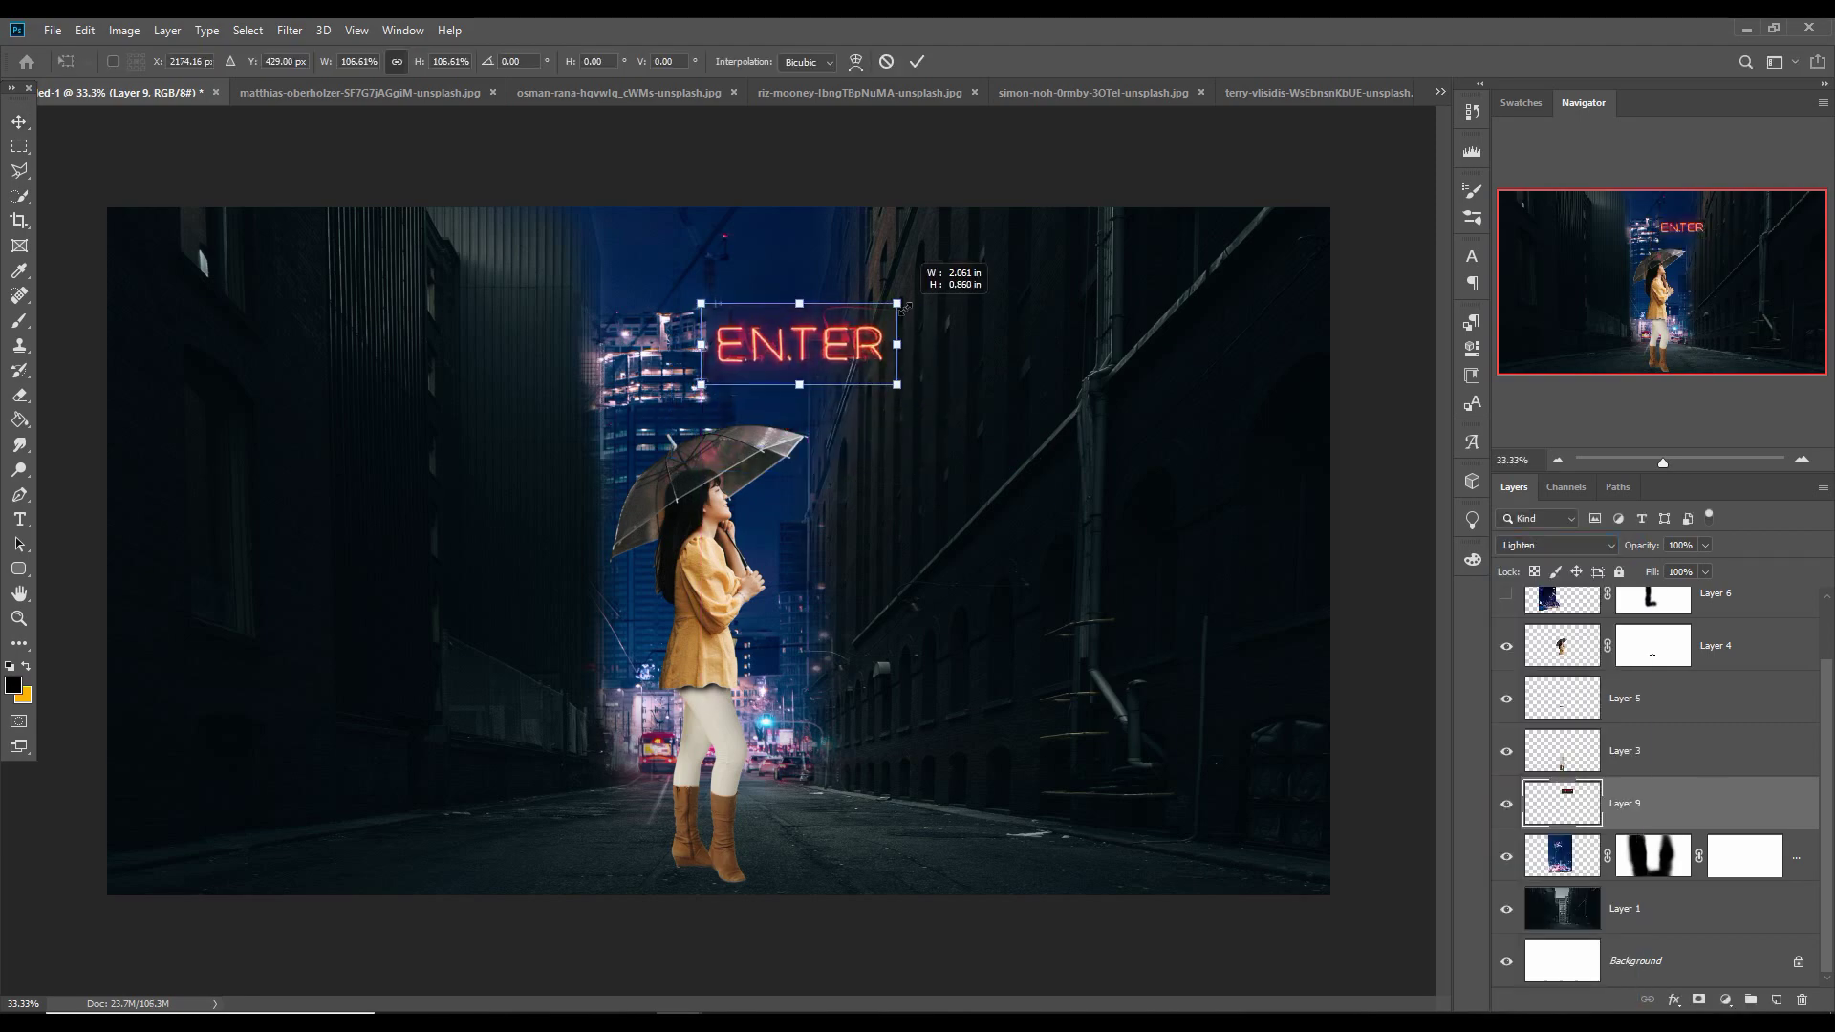
click(916, 62)
Select the LIQUOR neon sign with the Rectangular Marquee and bring it into the alley composite
click(361, 92)
click(19, 145)
drag(365, 424, 1099, 685)
key(v)
drag(197, 93, 757, 178)
drag(1156, 511, 452, 401)
Scale and distort the LIQUOR sign to follow the left wall's perspective, and set its blend mode to Lighten
drag(975, 236, 544, 389)
drag(344, 482, 507, 454)
drag(668, 373, 602, 398)
drag(218, 397, 218, 319)
drag(218, 532, 217, 543)
drag(601, 399, 565, 440)
key(Return)
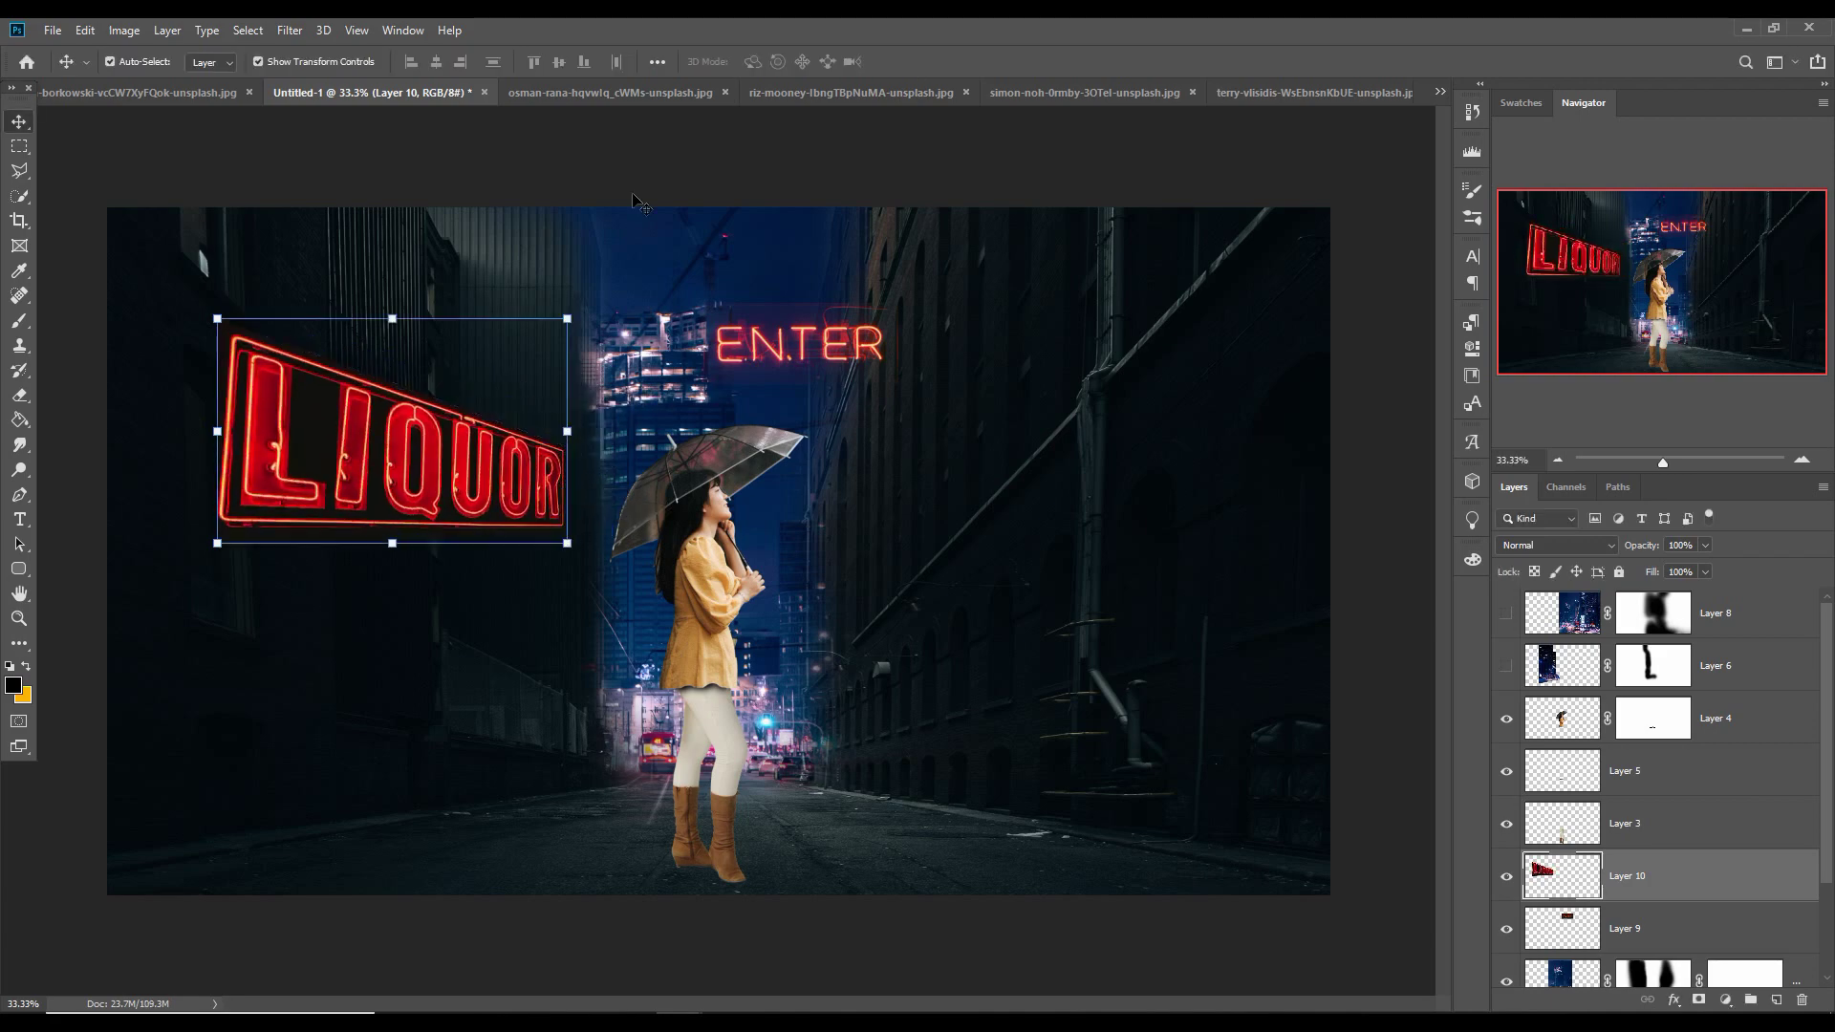
key(shift+alt+g)
Select the DO WHAT YOU LOVE neon lettering with the Rectangular Marquee and bring it into the alley composite
click(598, 93)
click(841, 93)
key(m)
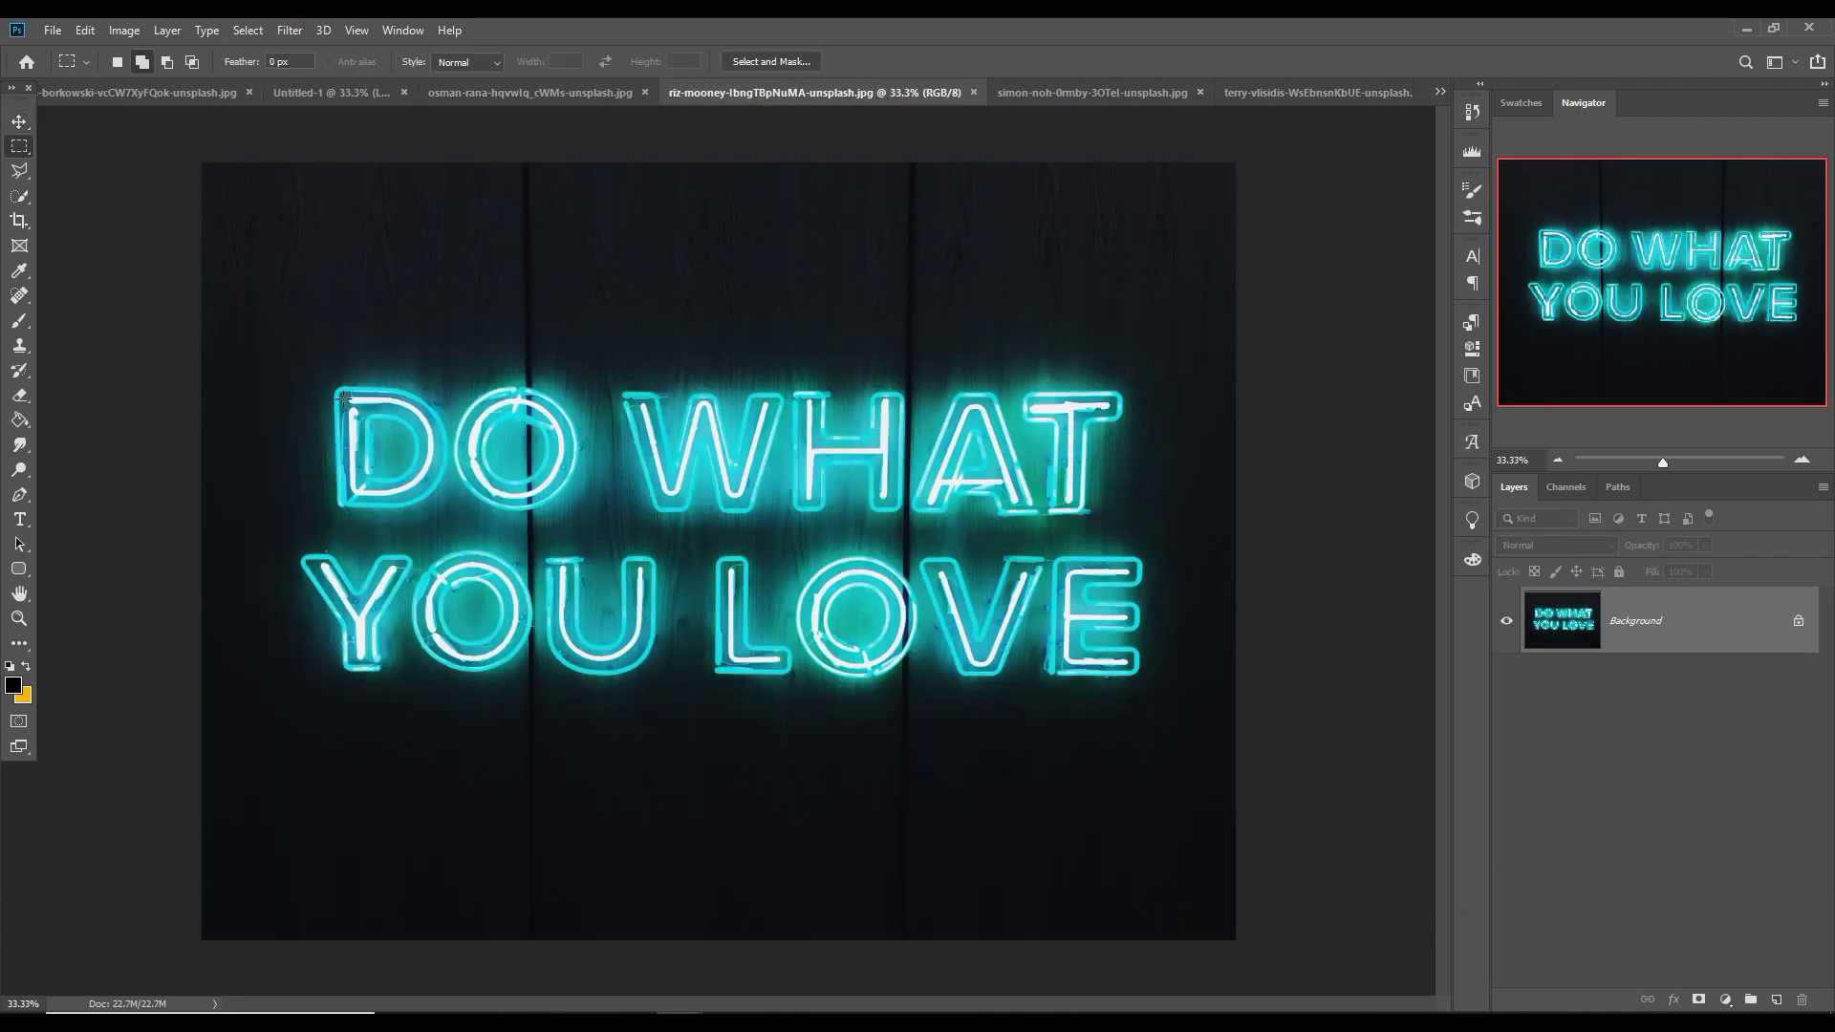
drag(276, 353, 1183, 717)
key(v)
drag(805, 92, 1471, 311)
click(559, 93)
drag(1643, 621, 1050, 381)
drag(1481, 312, 539, 594)
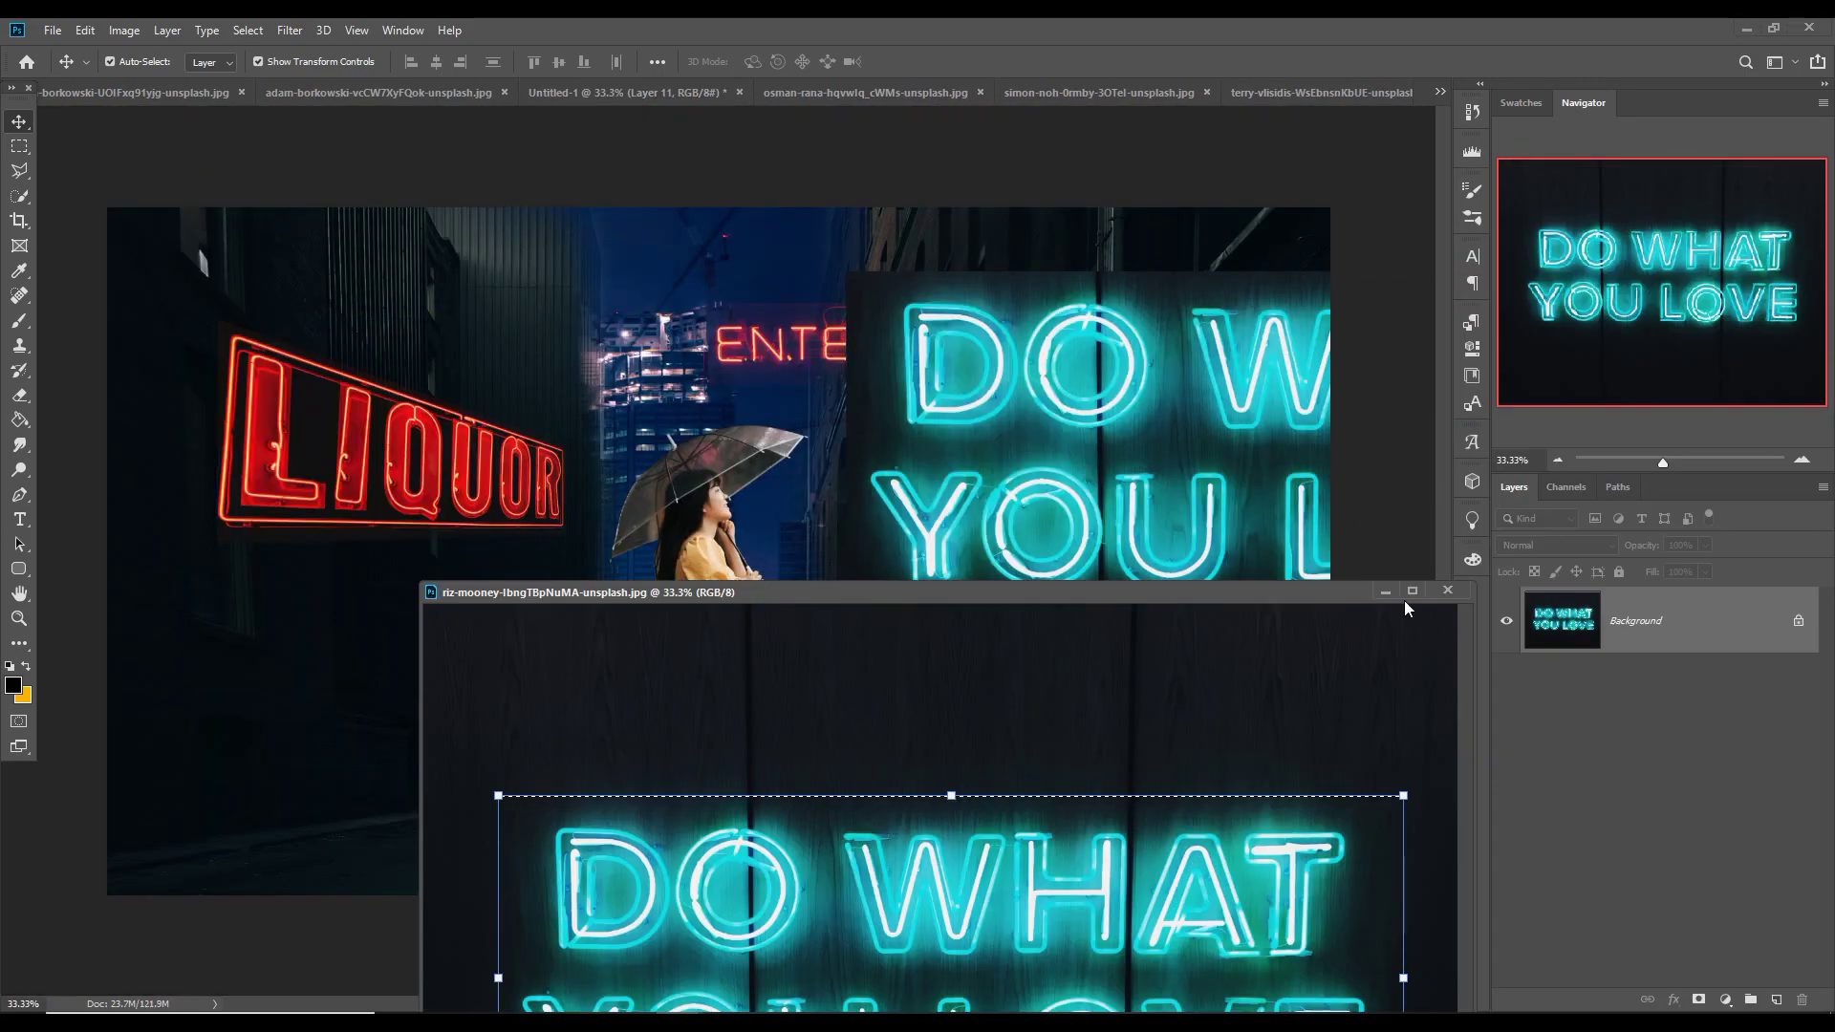
click(1441, 594)
Scale the DO WHAT YOU LOVE sign down and distort it to follow the right wall's perspective
drag(1218, 348, 775, 374)
drag(404, 480, 869, 480)
drag(868, 390, 869, 494)
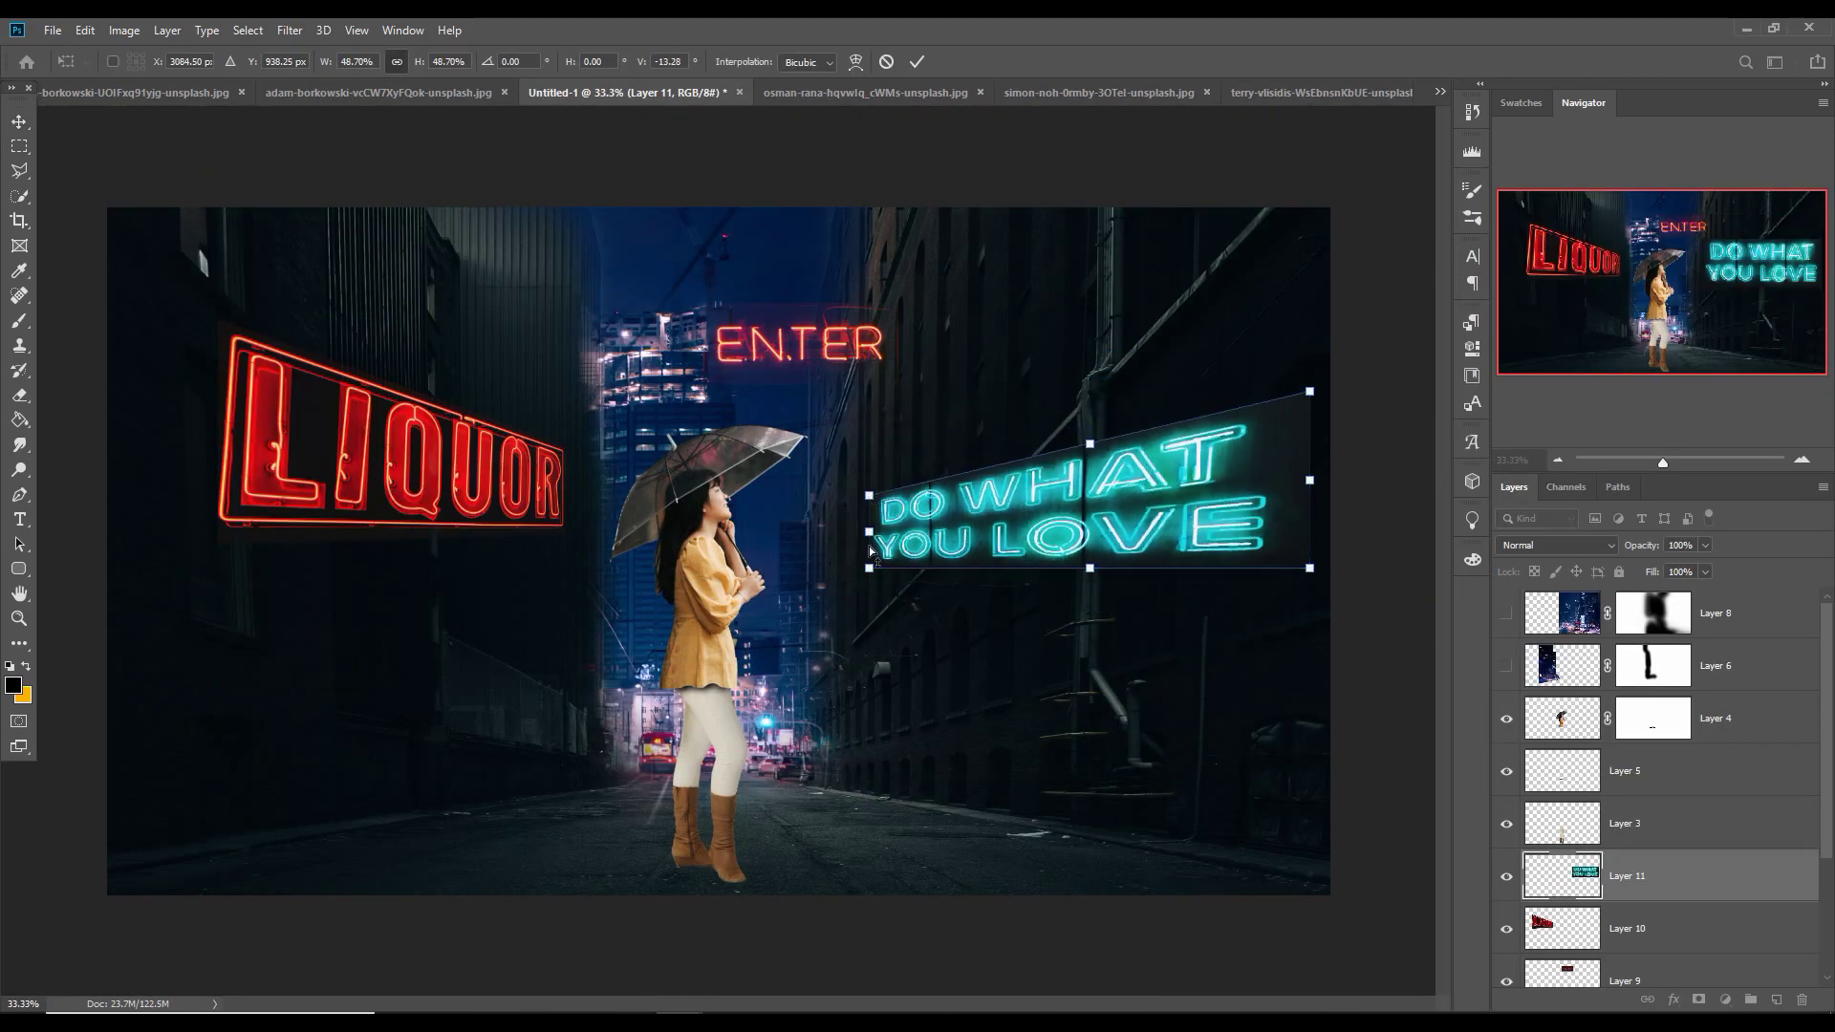
drag(868, 568, 868, 583)
drag(1309, 391, 1309, 224)
drag(1309, 568, 1311, 445)
drag(869, 494, 940, 397)
click(916, 61)
Set the DO WHAT YOU LOVE sign's blend mode to Lighten and shift it slightly along the wall
click(1555, 544)
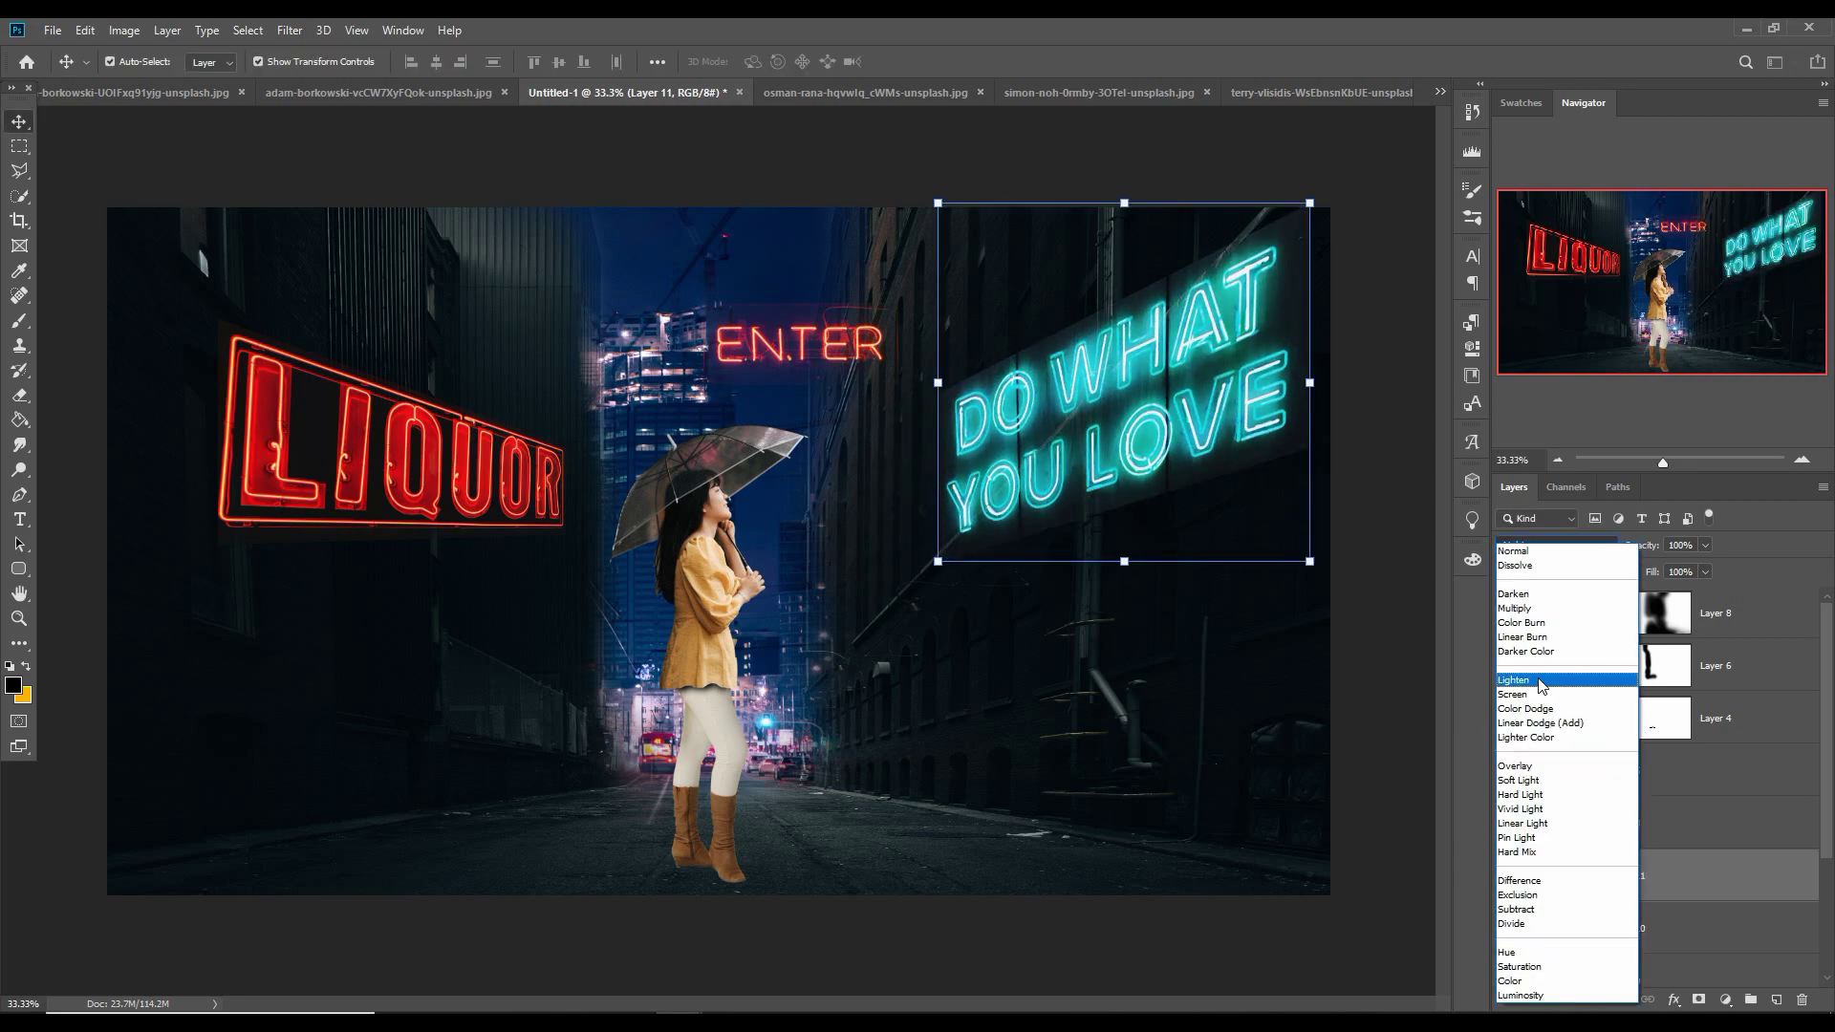
click(1529, 683)
drag(1152, 441, 1164, 441)
Select the red neon light bulb with the Rectangular Marquee and bring it into the alley composite
click(1320, 92)
key(m)
drag(298, 272, 1010, 670)
drag(1232, 92, 1242, 159)
key(v)
drag(1647, 454, 901, 403)
drag(1271, 159, 463, 181)
click(1510, 181)
Set the light bulb to Lighten and place it around the ENTER sign, scaled to 27.08% and rotated -163.36°
drag(901, 403, 734, 520)
click(1555, 544)
click(1529, 683)
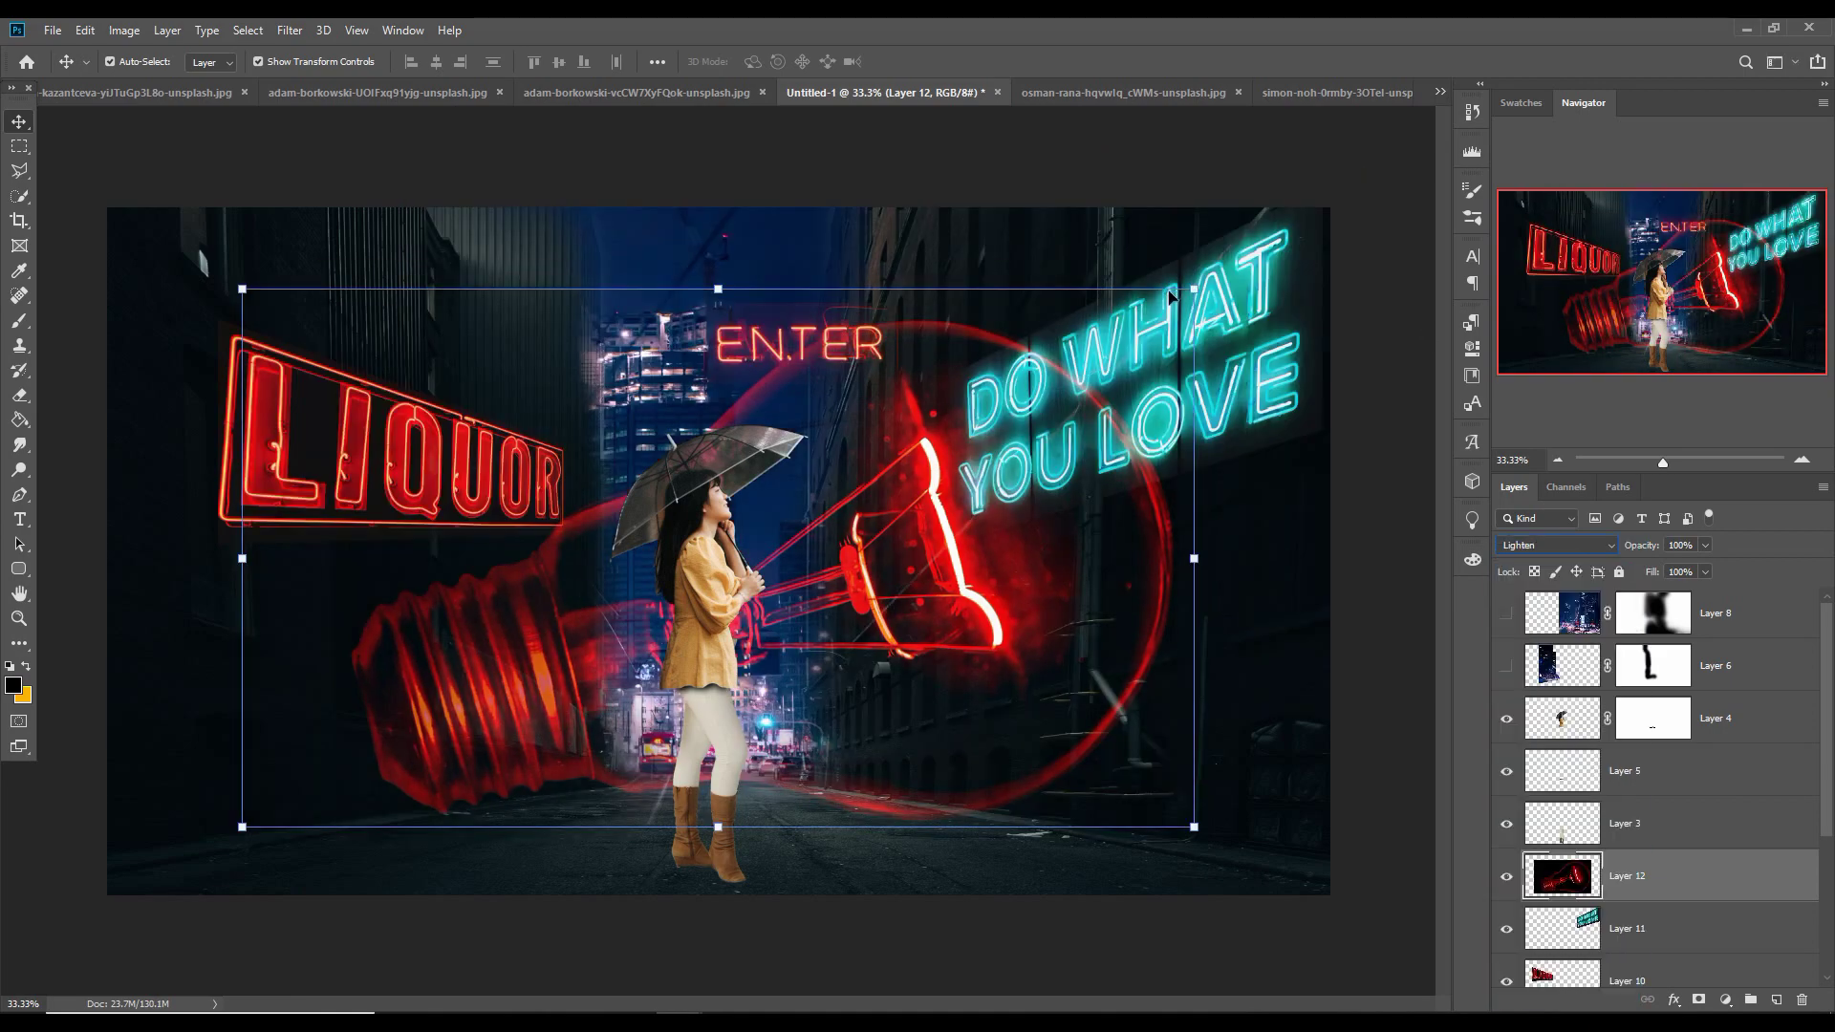
drag(1196, 290, 196, 785)
drag(399, 751, 802, 363)
drag(937, 482, 867, 421)
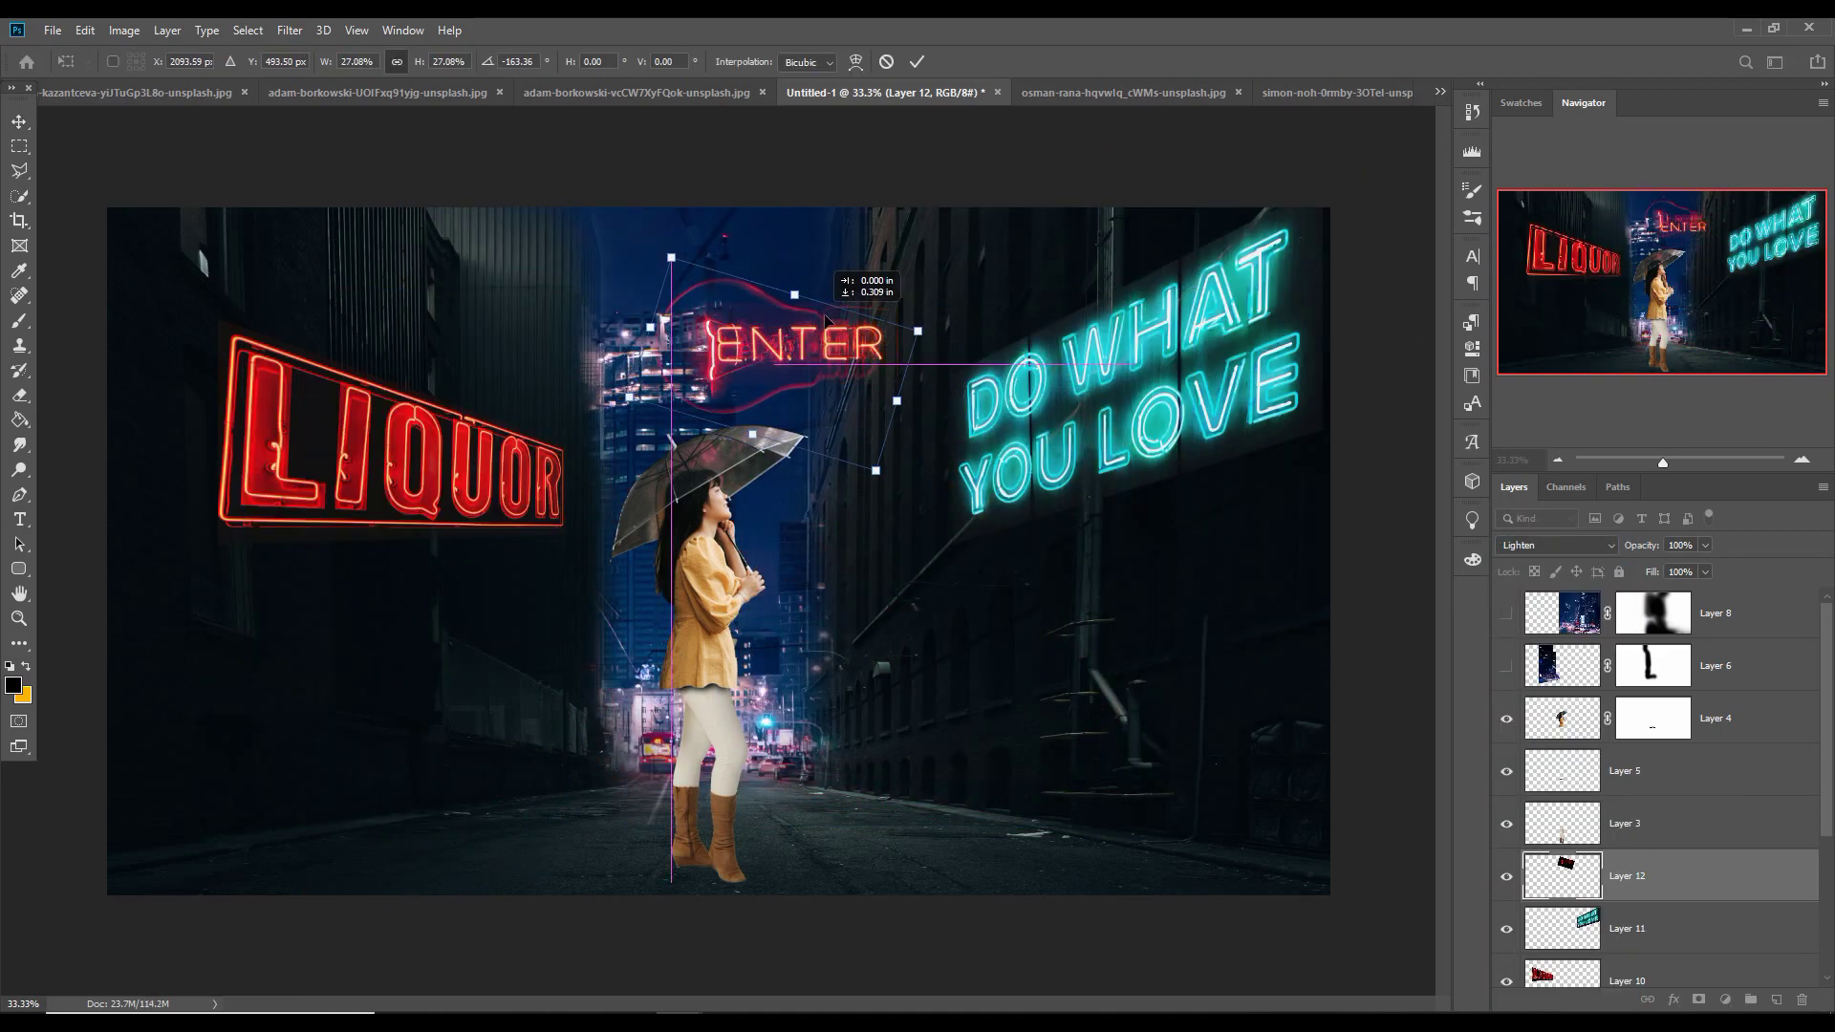
click(917, 61)
Select the BAR arrow sign with the Polygonal Lasso and bring it into the alley composite
click(1051, 94)
key(l)
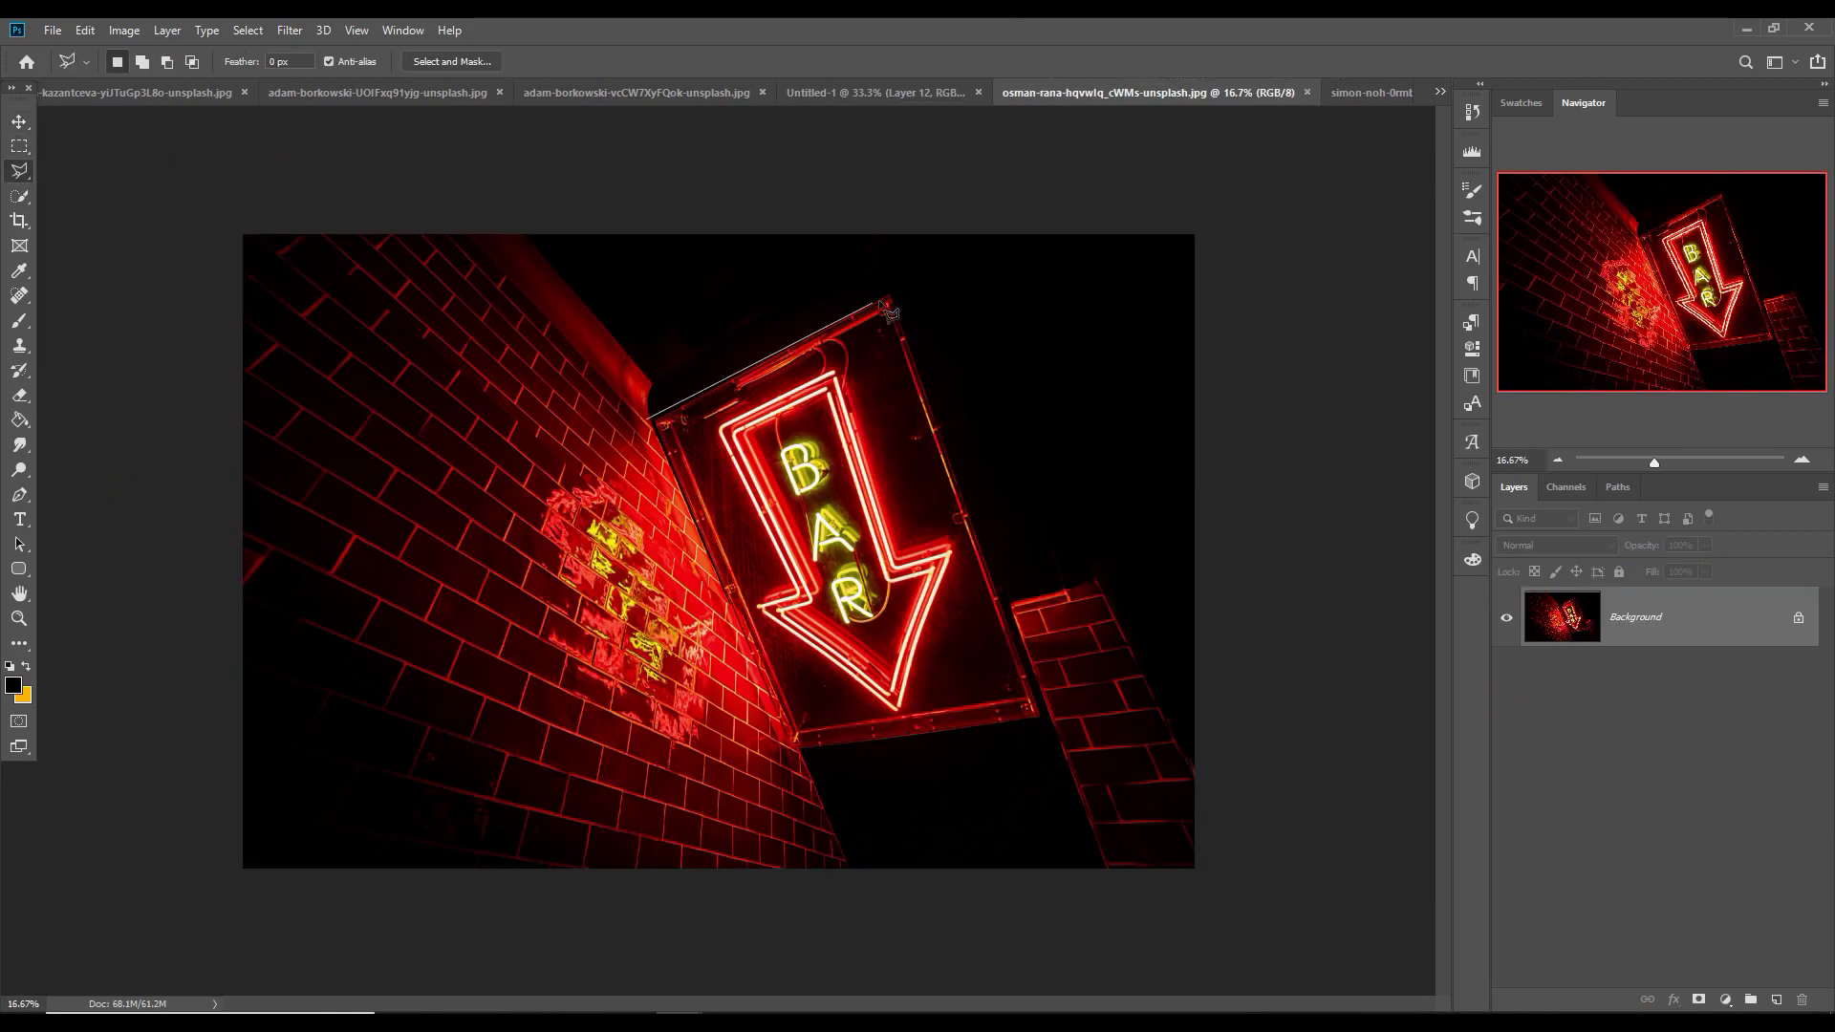
click(813, 769)
drag(1147, 92, 1166, 135)
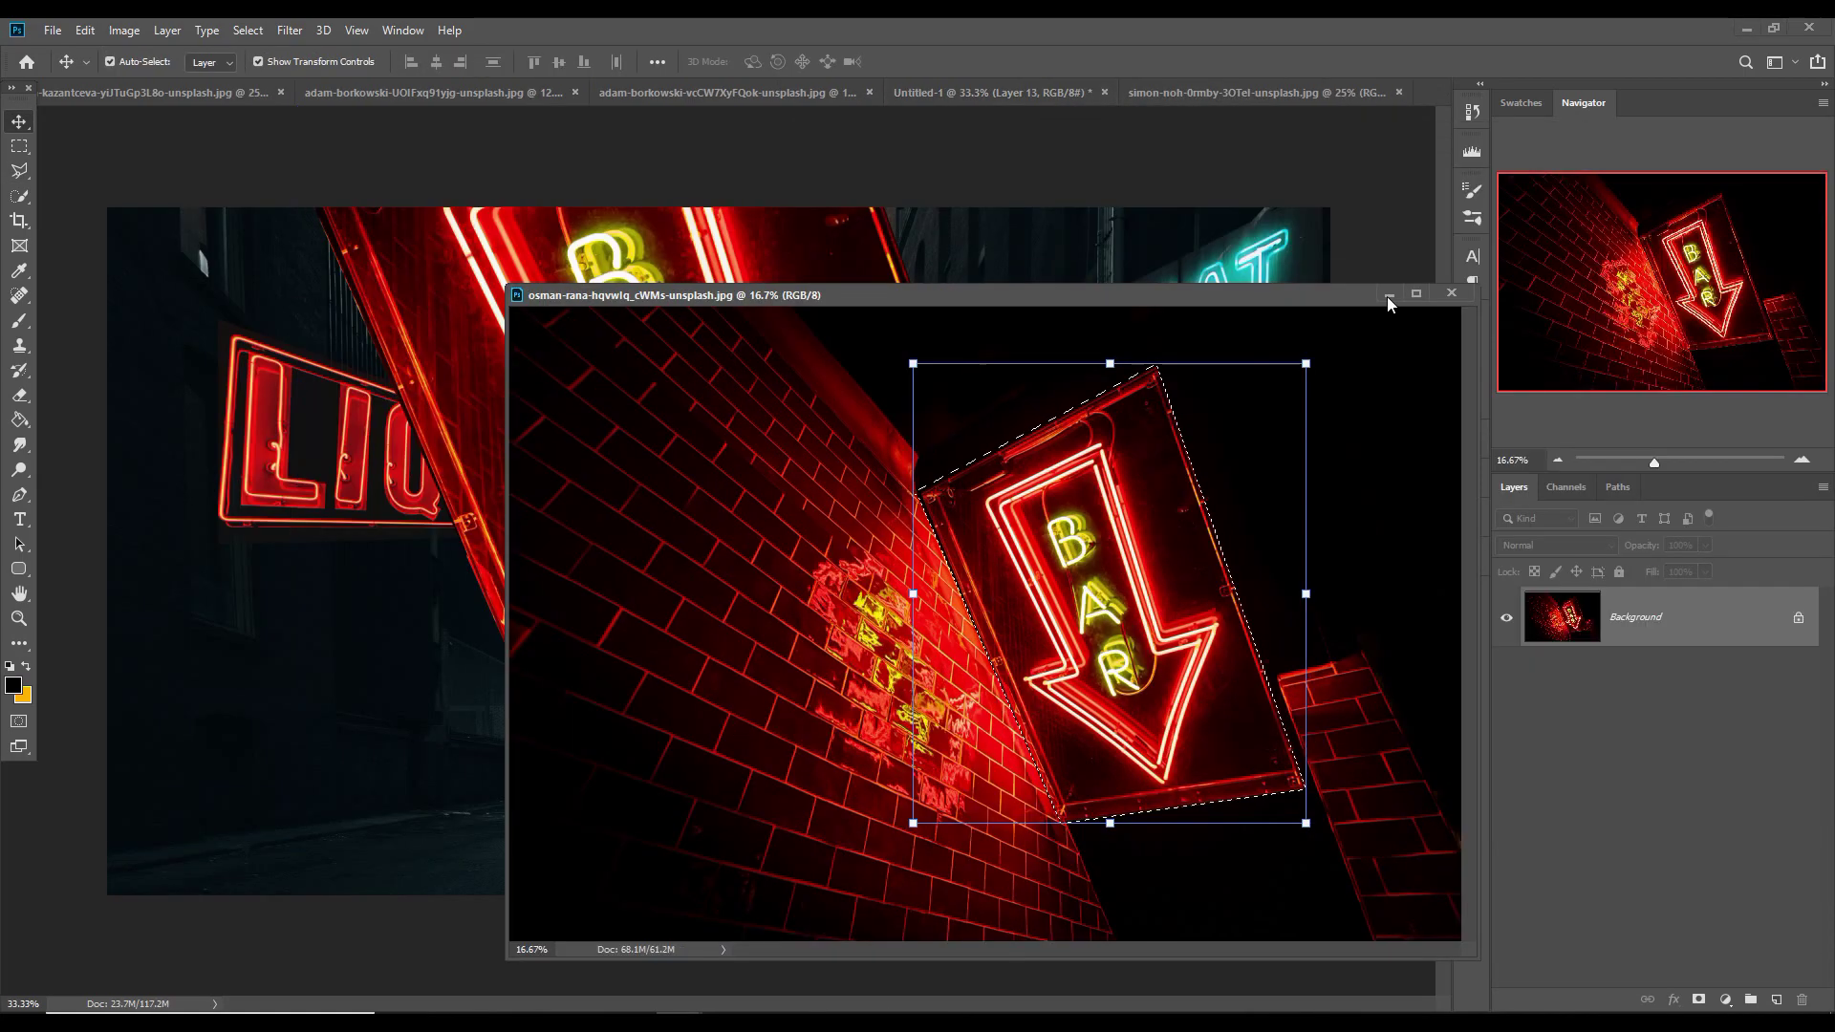
Set the BAR sign to Lighten, scale it to 29.85% and rotate it 22.92° upright beside the LIQUOR sign
click(1514, 680)
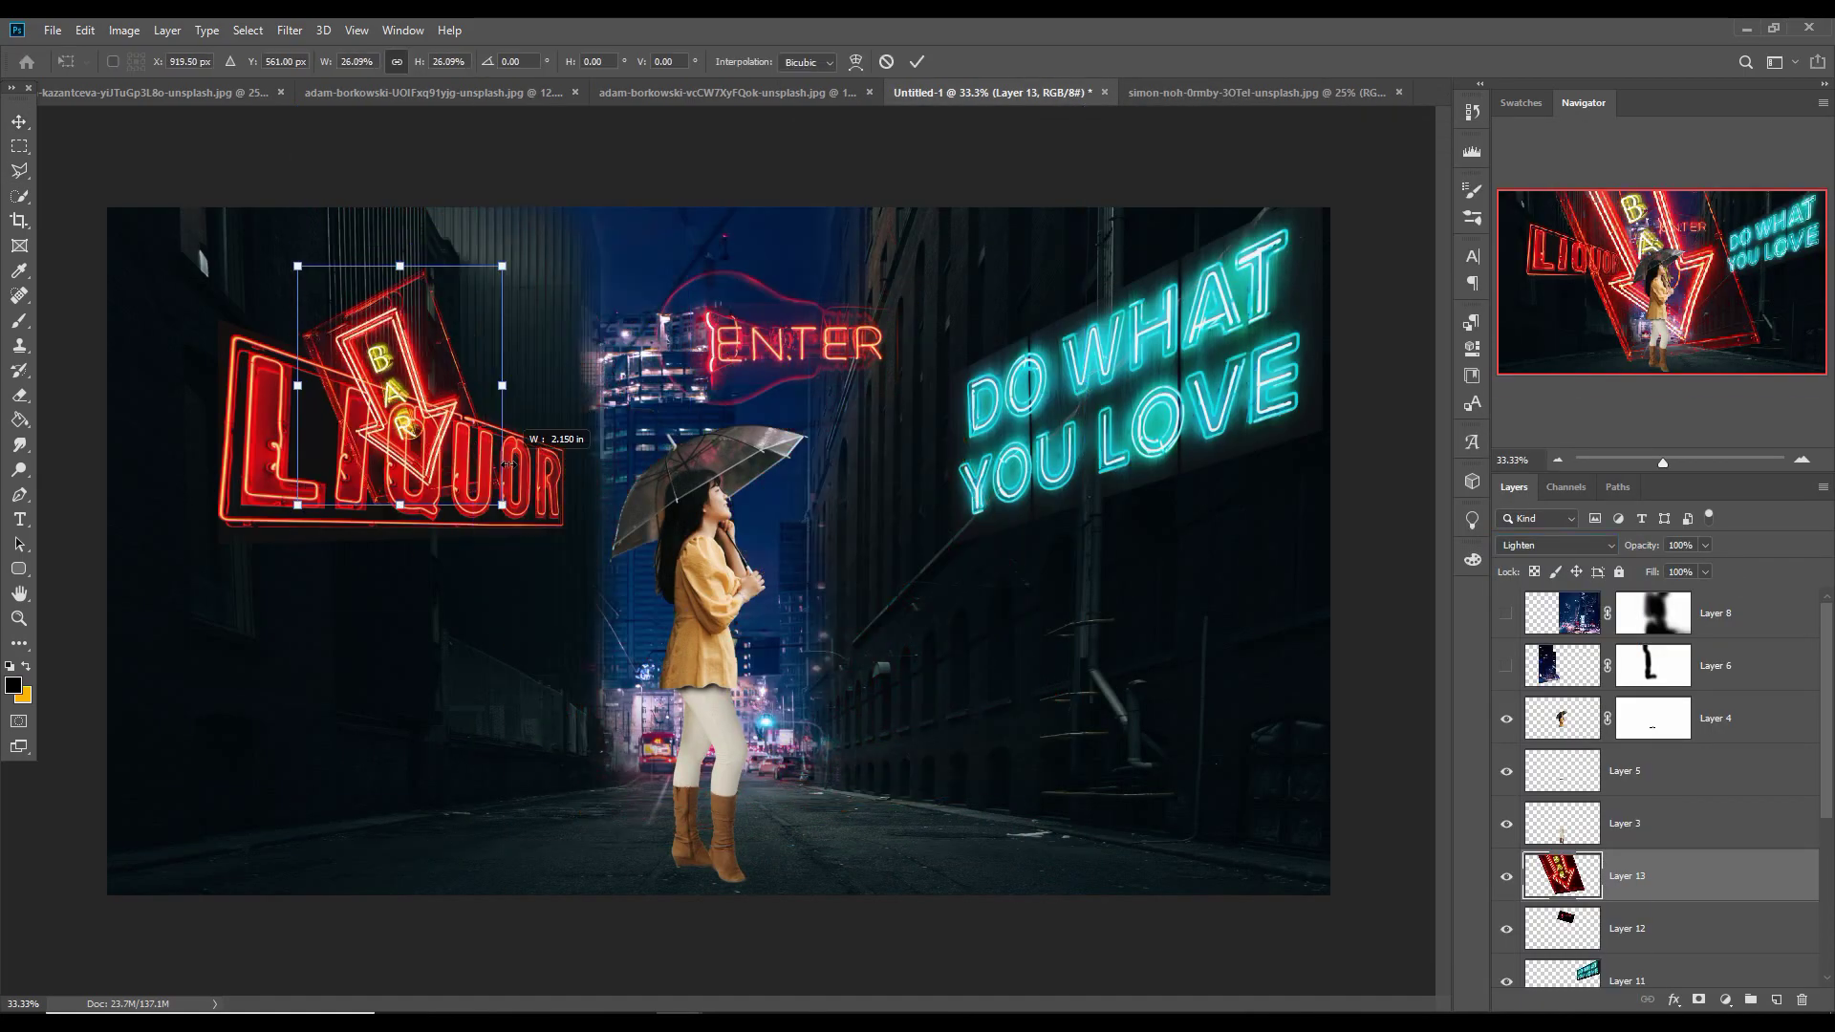
drag(511, 458, 477, 530)
drag(401, 411, 581, 315)
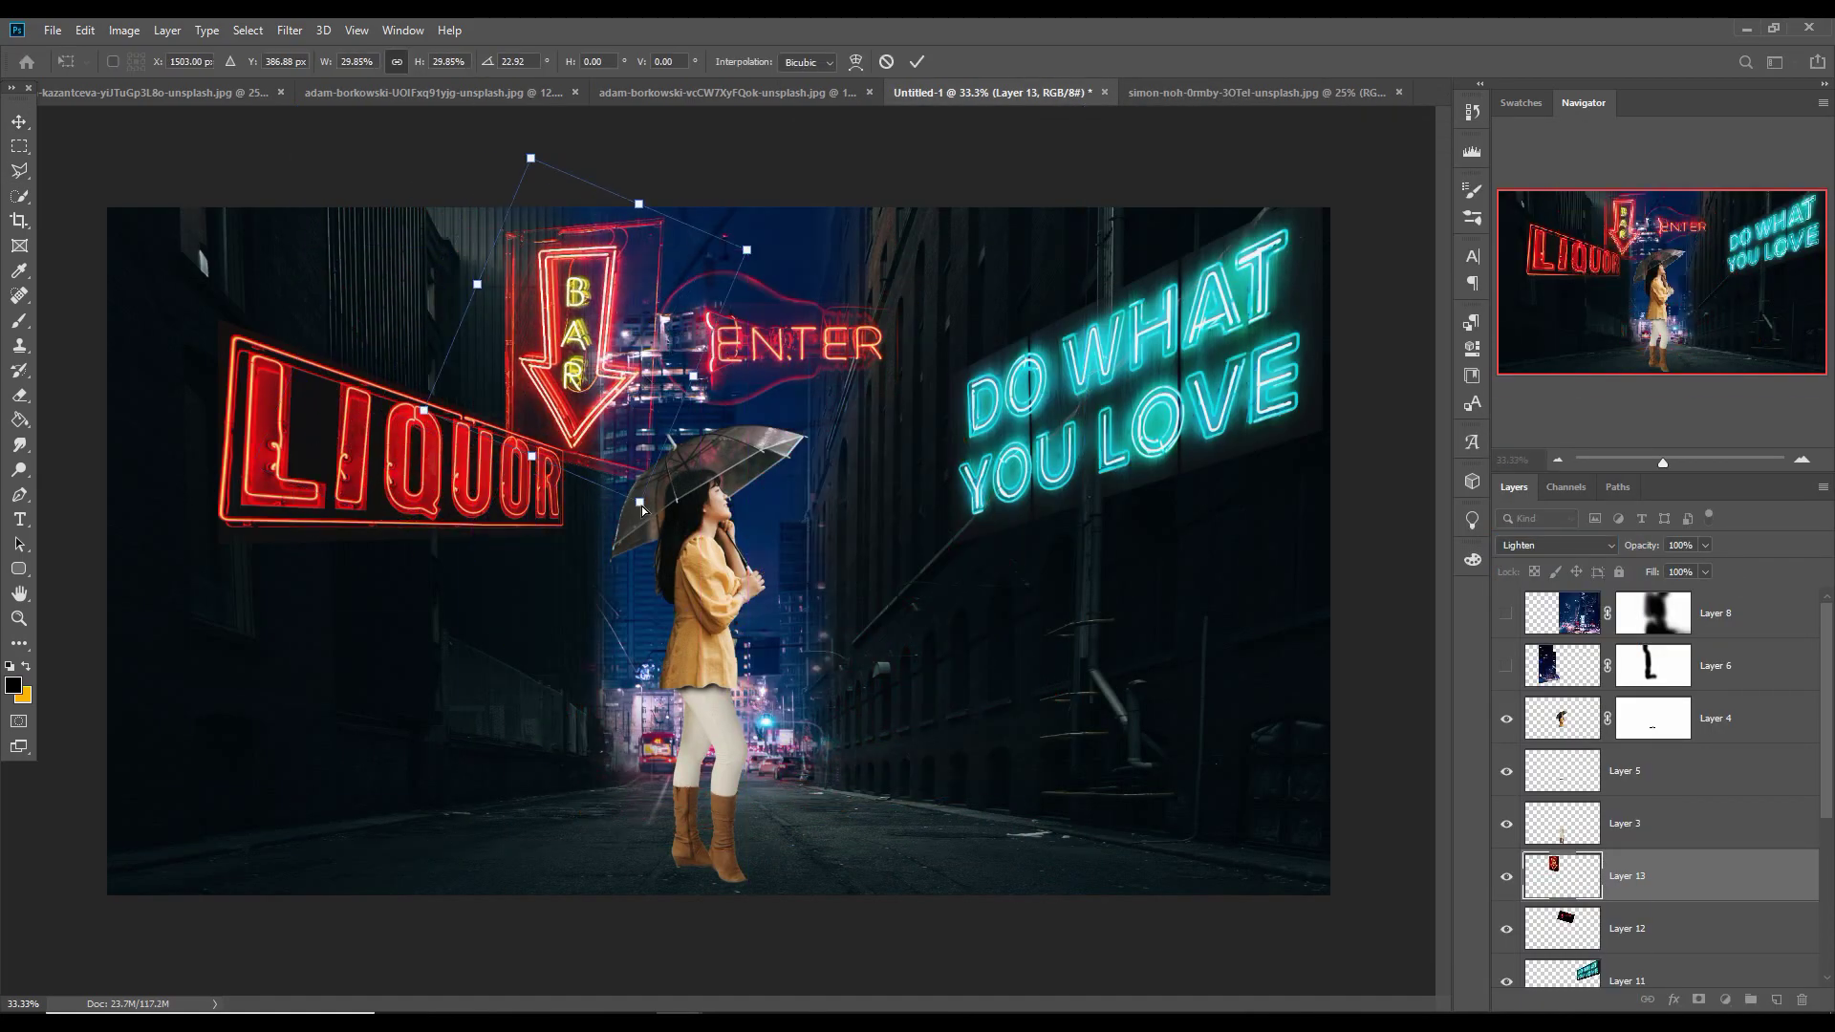
Skew and shrink the BAR sign to 25.46% width and 23.42% height, and place it high on the left wall's edge
drag(641, 497, 660, 451)
drag(743, 248, 706, 265)
drag(600, 317, 659, 339)
drag(716, 434, 699, 388)
drag(666, 291, 592, 301)
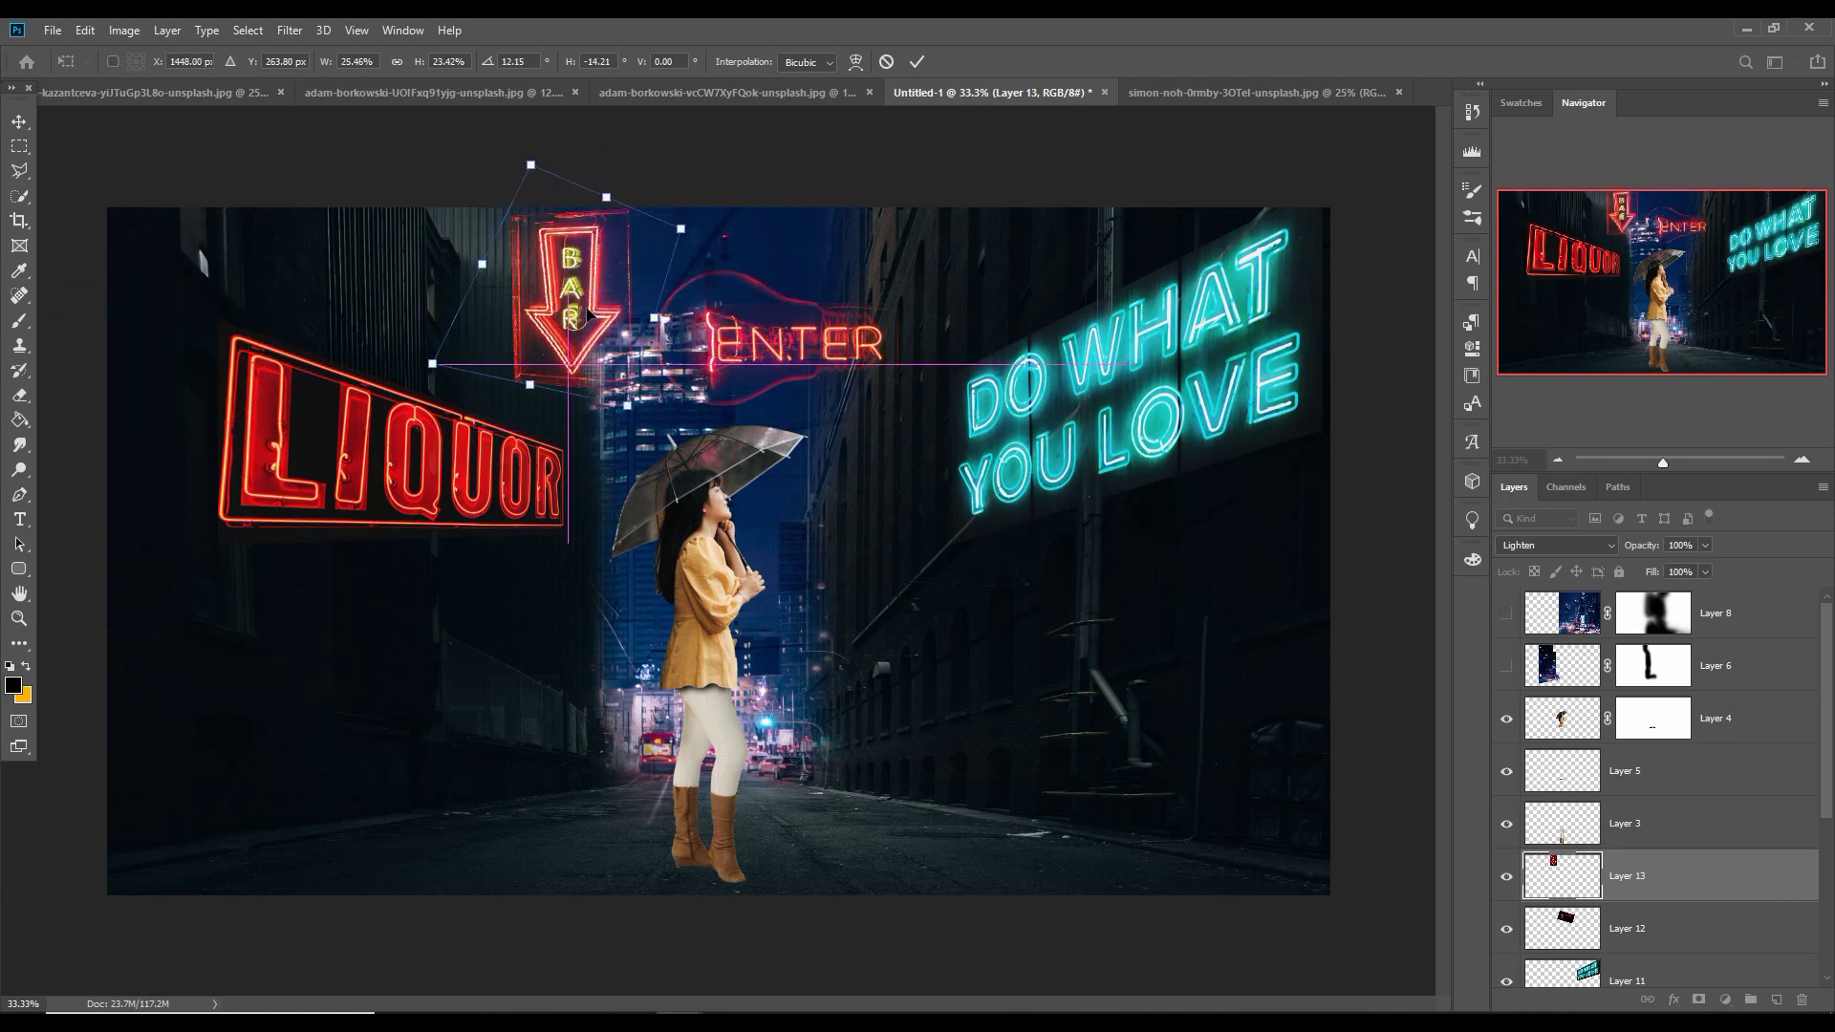
click(15, 124)
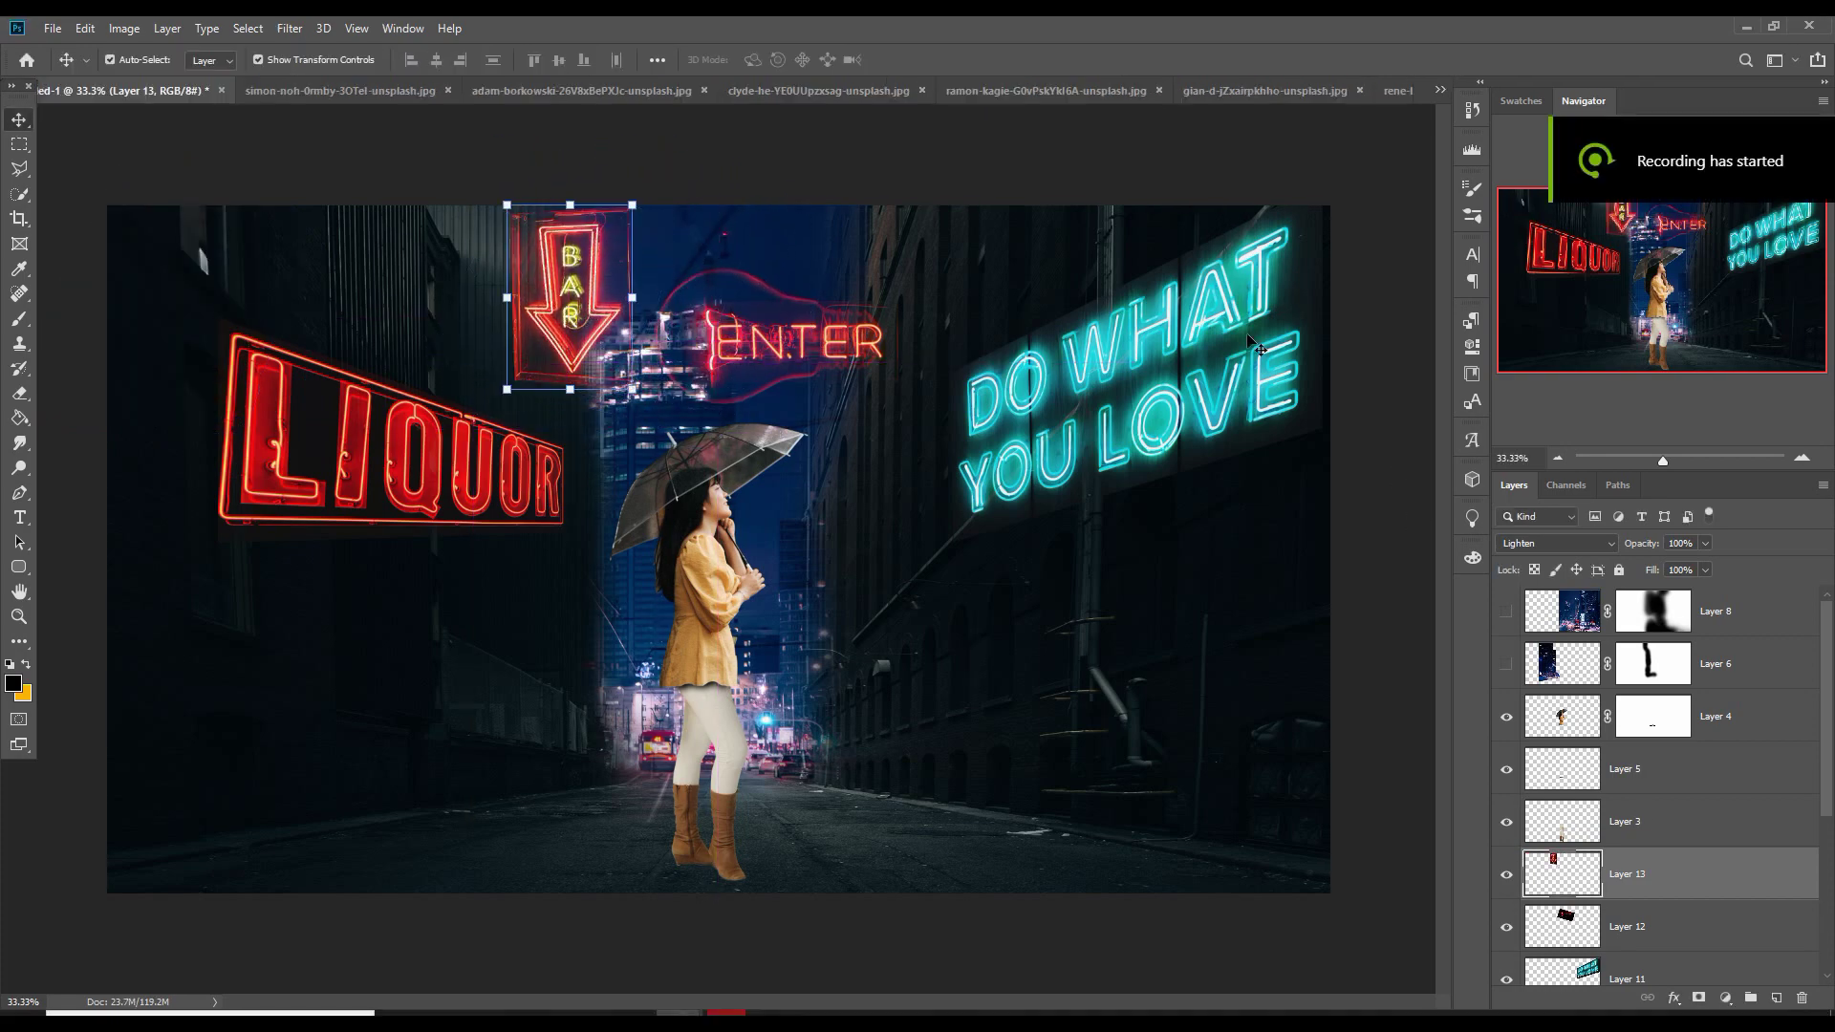
Bring the golden light-streaks photo into the alley composite and place it over the upper part of the scene
click(1440, 89)
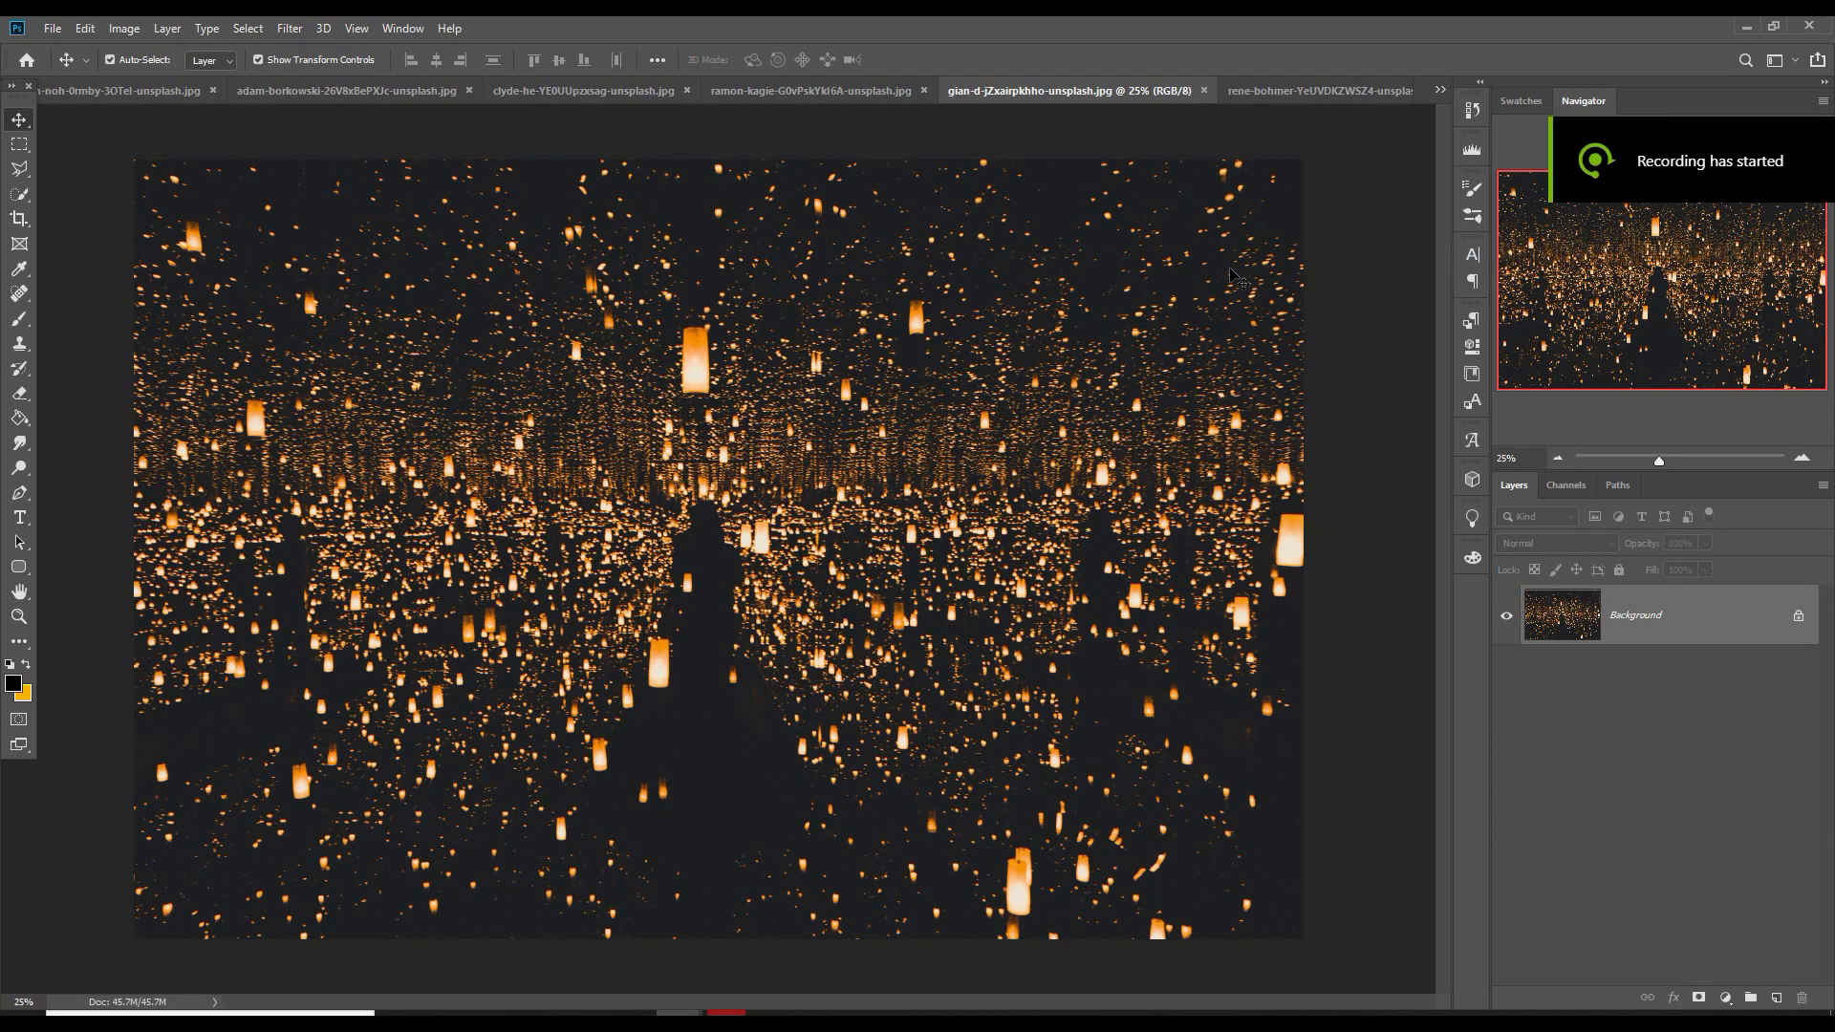
click(1188, 91)
drag(1186, 96, 1188, 144)
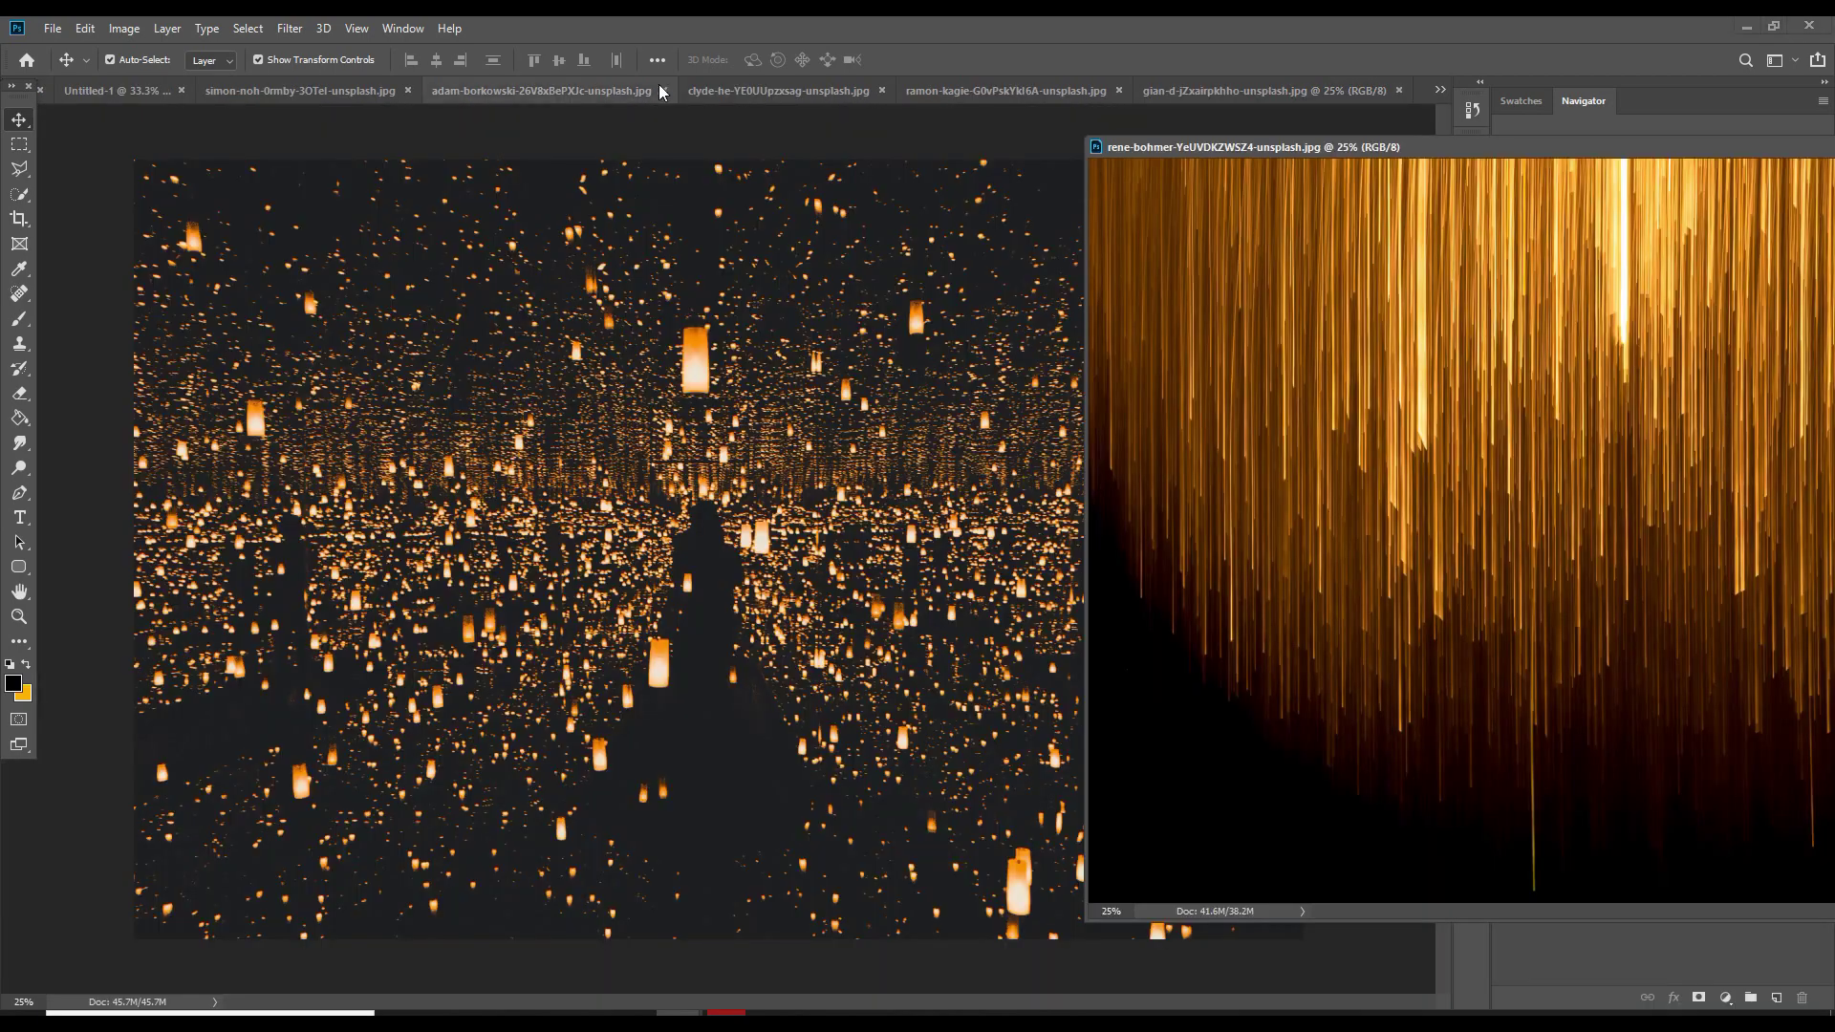
click(1440, 89)
click(1490, 160)
drag(1243, 316, 683, 382)
drag(1221, 167, 861, 186)
Set the light streaks to Lighten and stretch them across the full width of the alley's upper area
click(1557, 543)
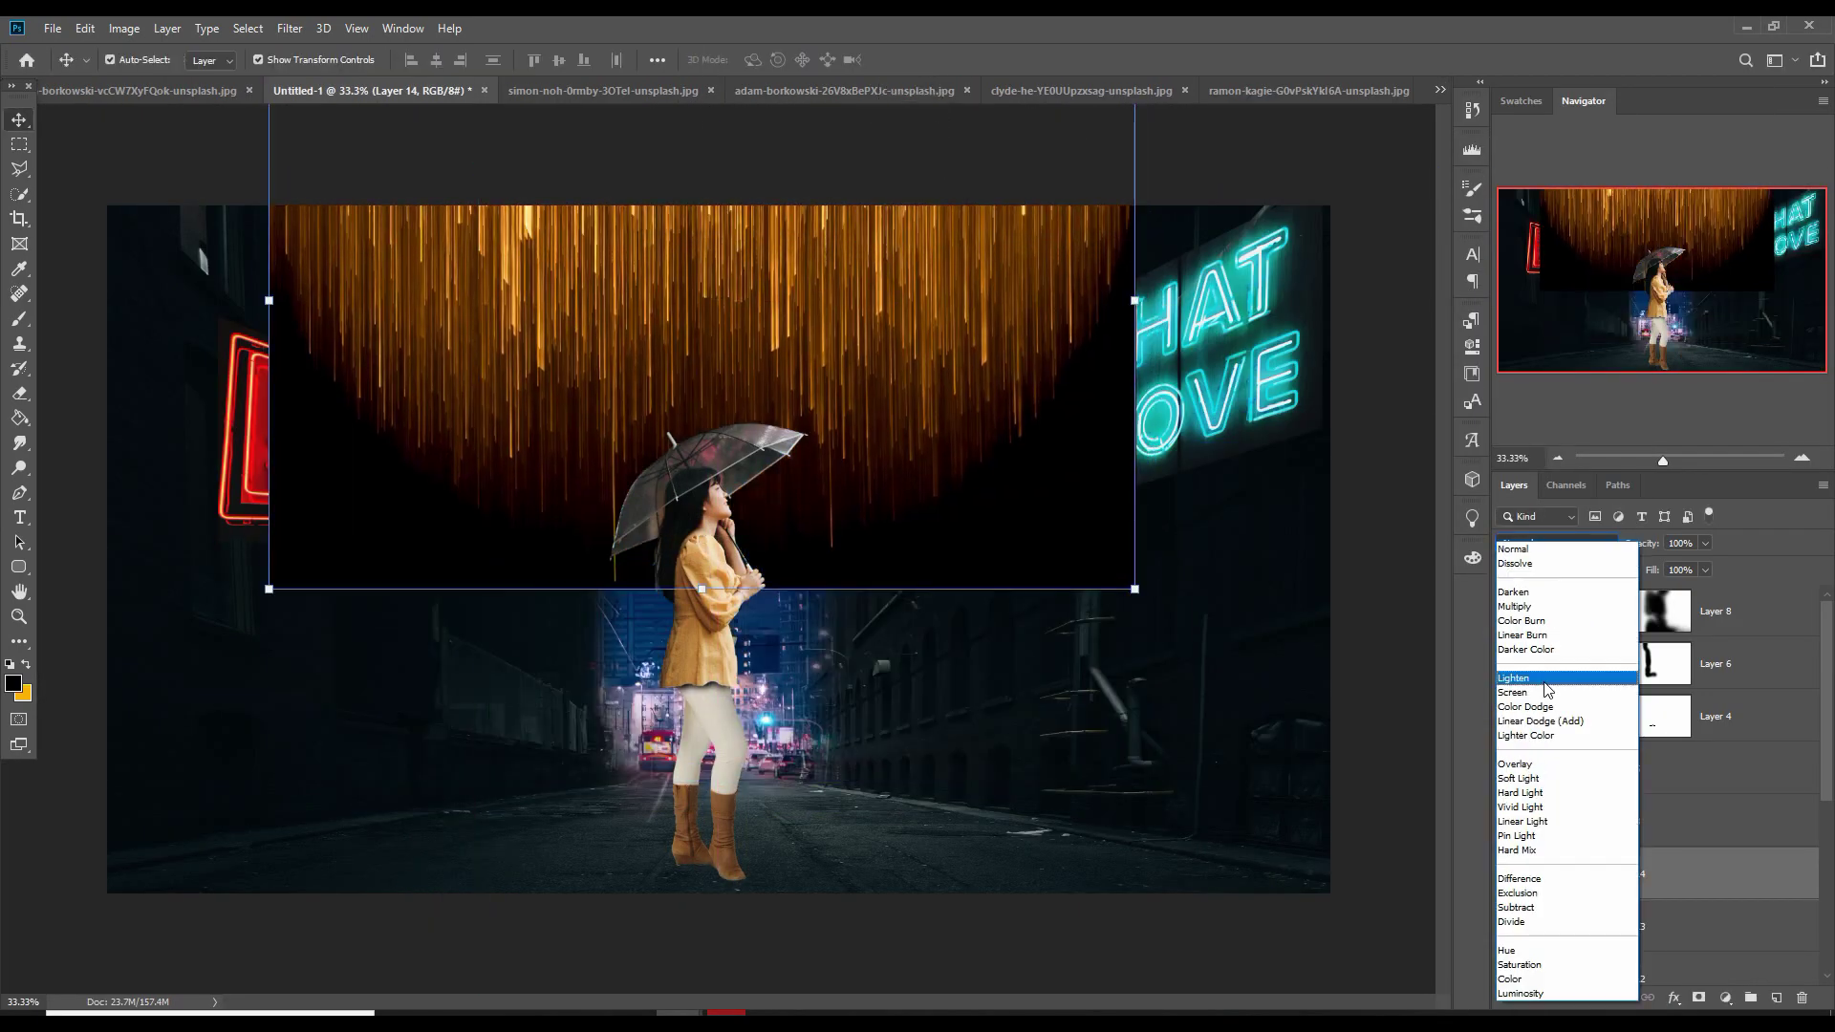
click(1548, 669)
drag(1134, 300, 1510, 265)
drag(902, 294, 735, 283)
click(916, 59)
Clip a Hue/Saturation adjustment to the light streaks and colorize them cyan to match the DO WHAT YOU LOVE sign
click(1726, 998)
click(1735, 808)
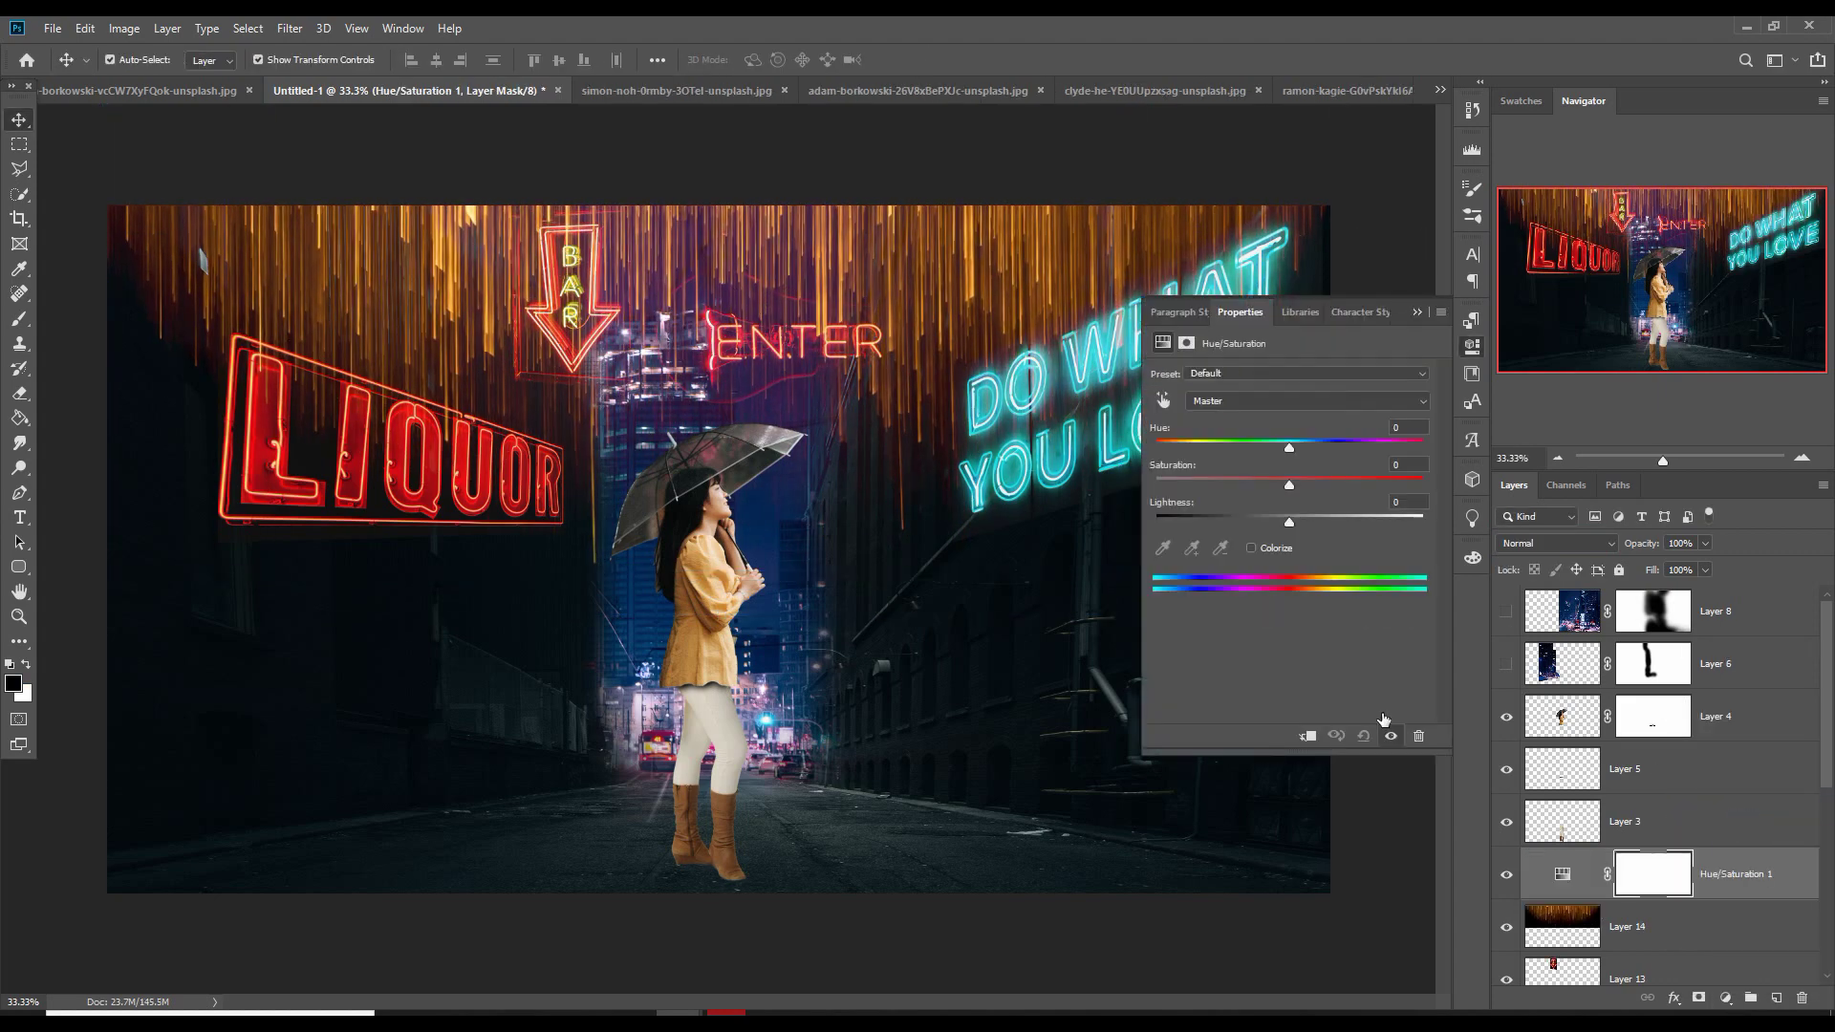
click(1306, 736)
click(1251, 547)
drag(1157, 447, 1293, 445)
click(1417, 311)
Add a new layer directly above the masked night city layer and enlarge the soft brush to 1700 px
scroll(1757, 692, down, 1)
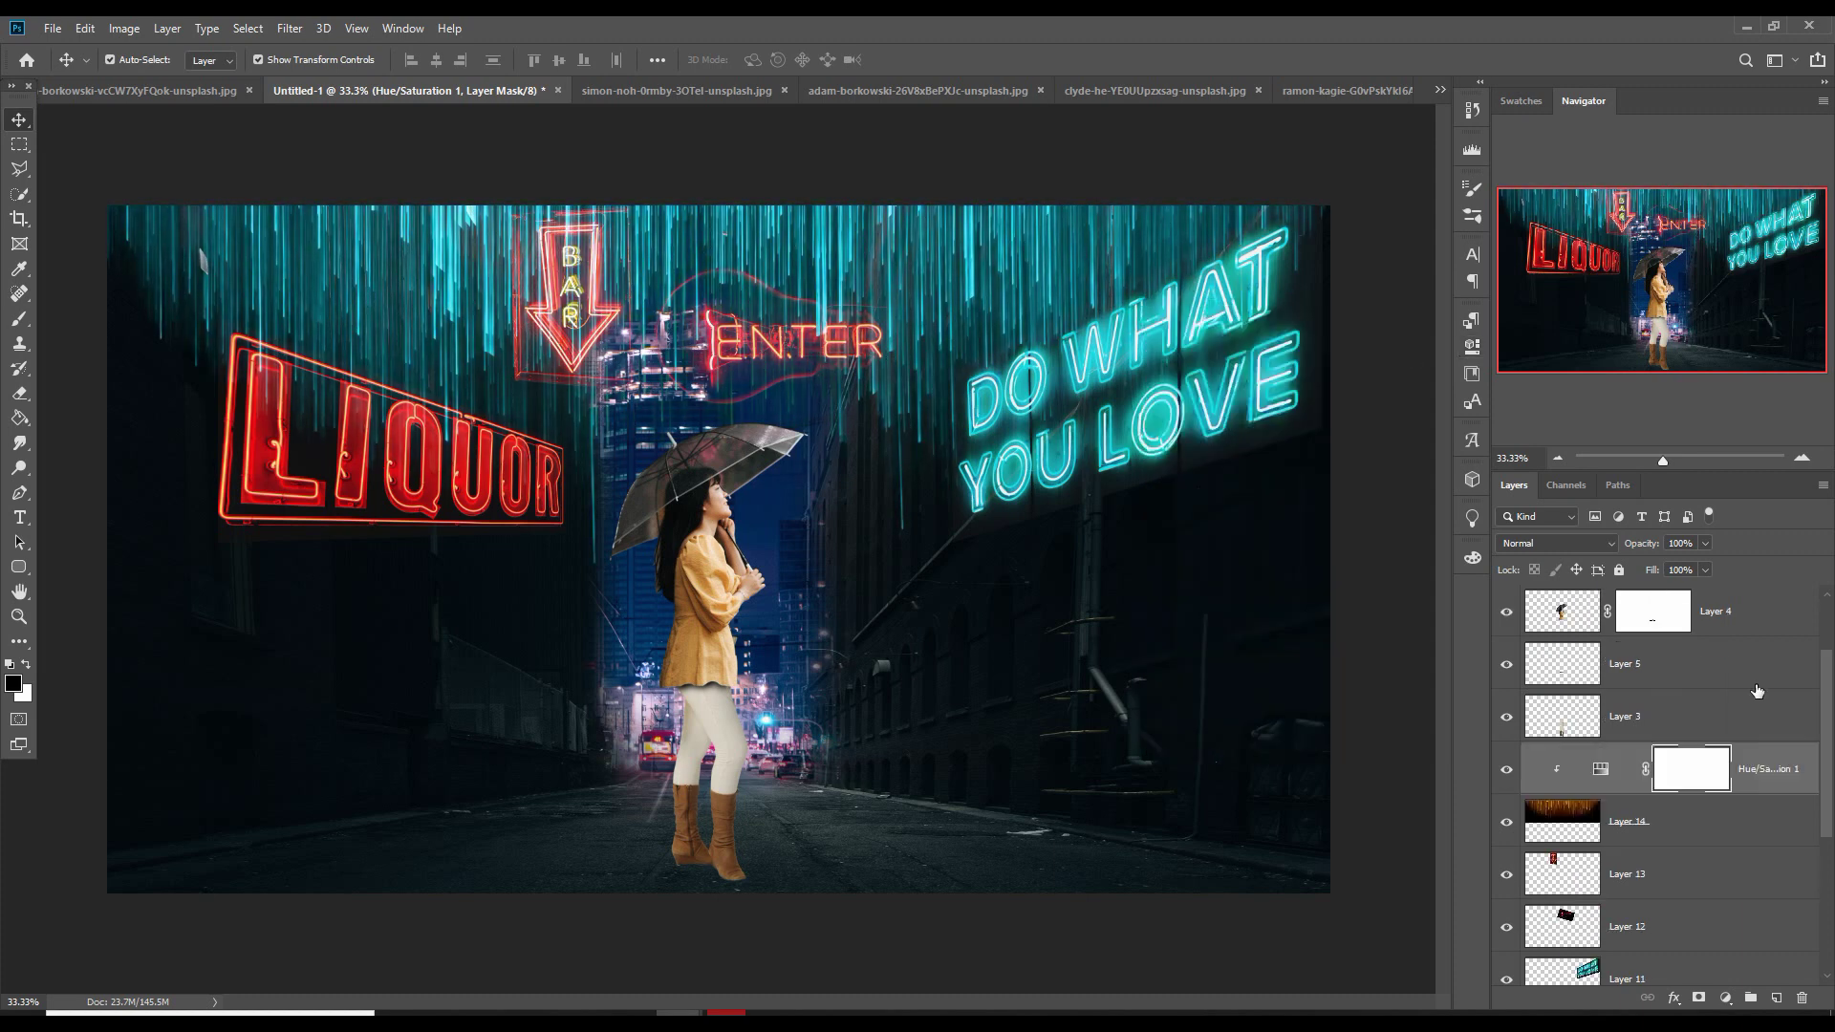
scroll(1750, 737, up, 1)
scroll(1706, 752, down, 4)
click(1802, 848)
click(1776, 1000)
key(b)
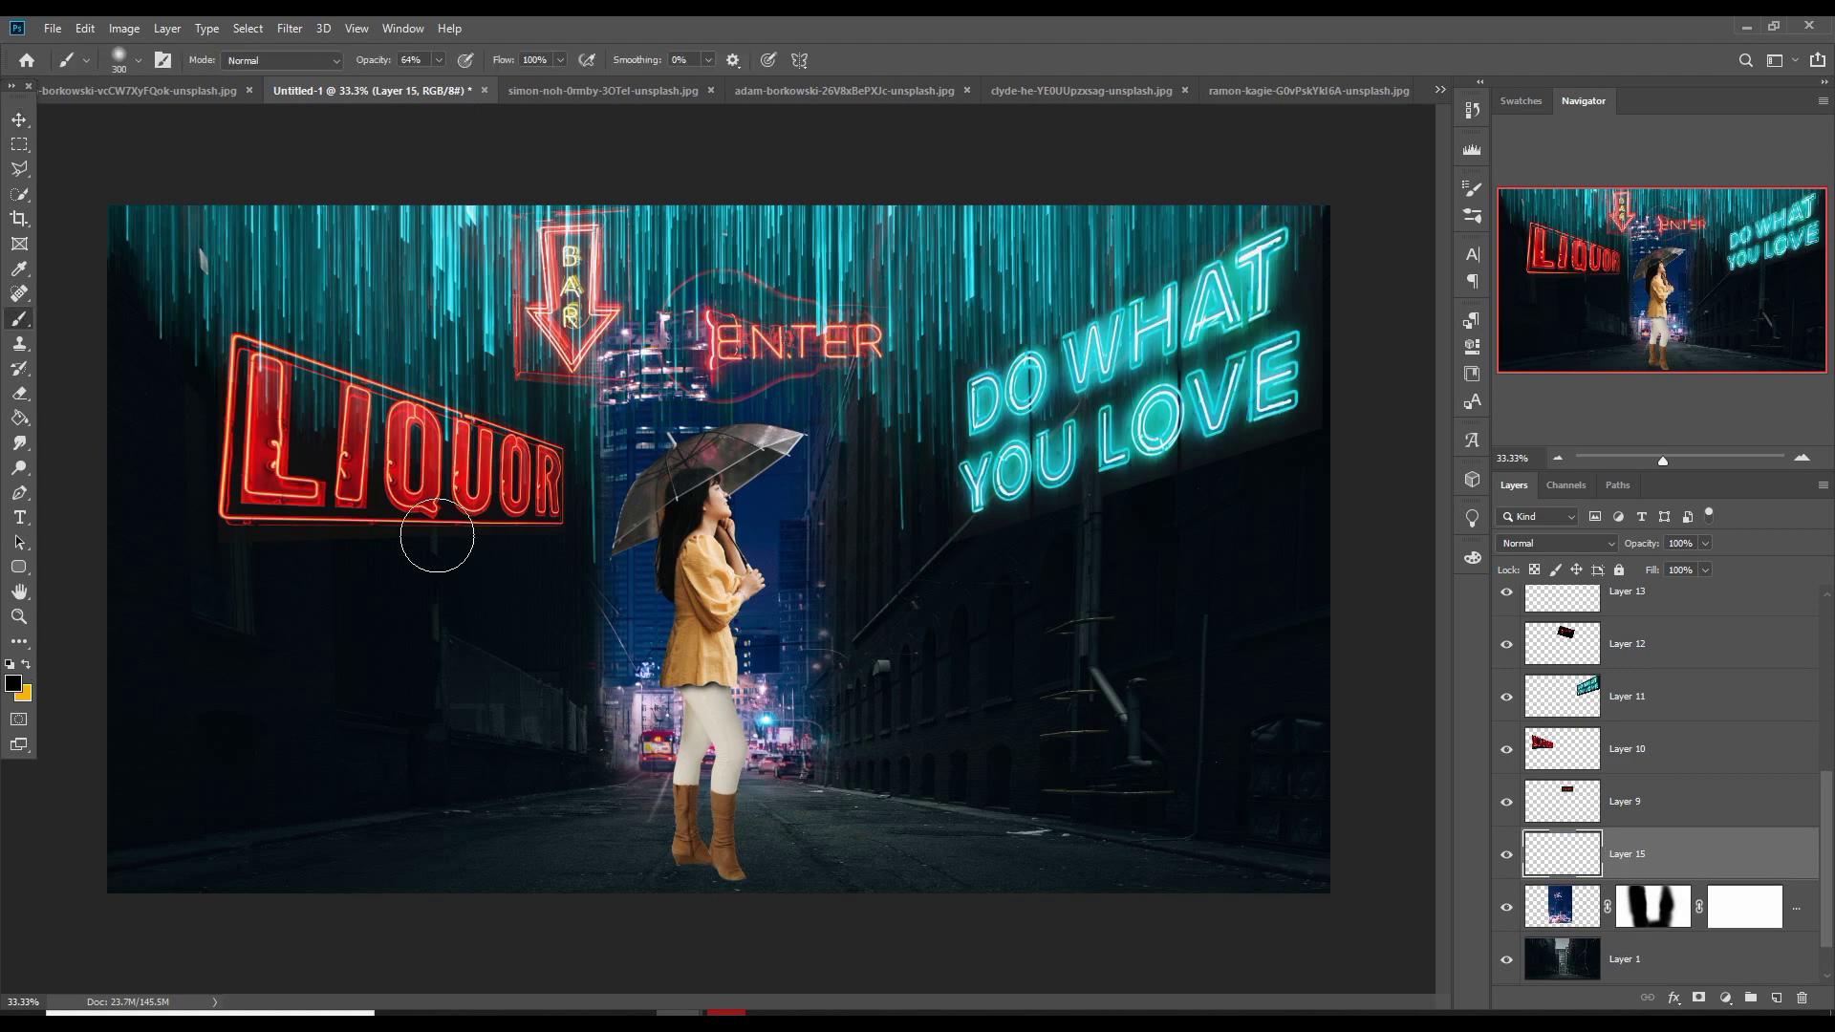
key(])
key(])
key(])
key(])
key(])
key(])
key(])
key(])
key(])
key(])
key(])
key(])
Paint a large soft glow in near-white #f9fbfb behind the woman and set its layer to Overlay
click(13, 684)
click(1319, 622)
click(1294, 504)
click(1056, 507)
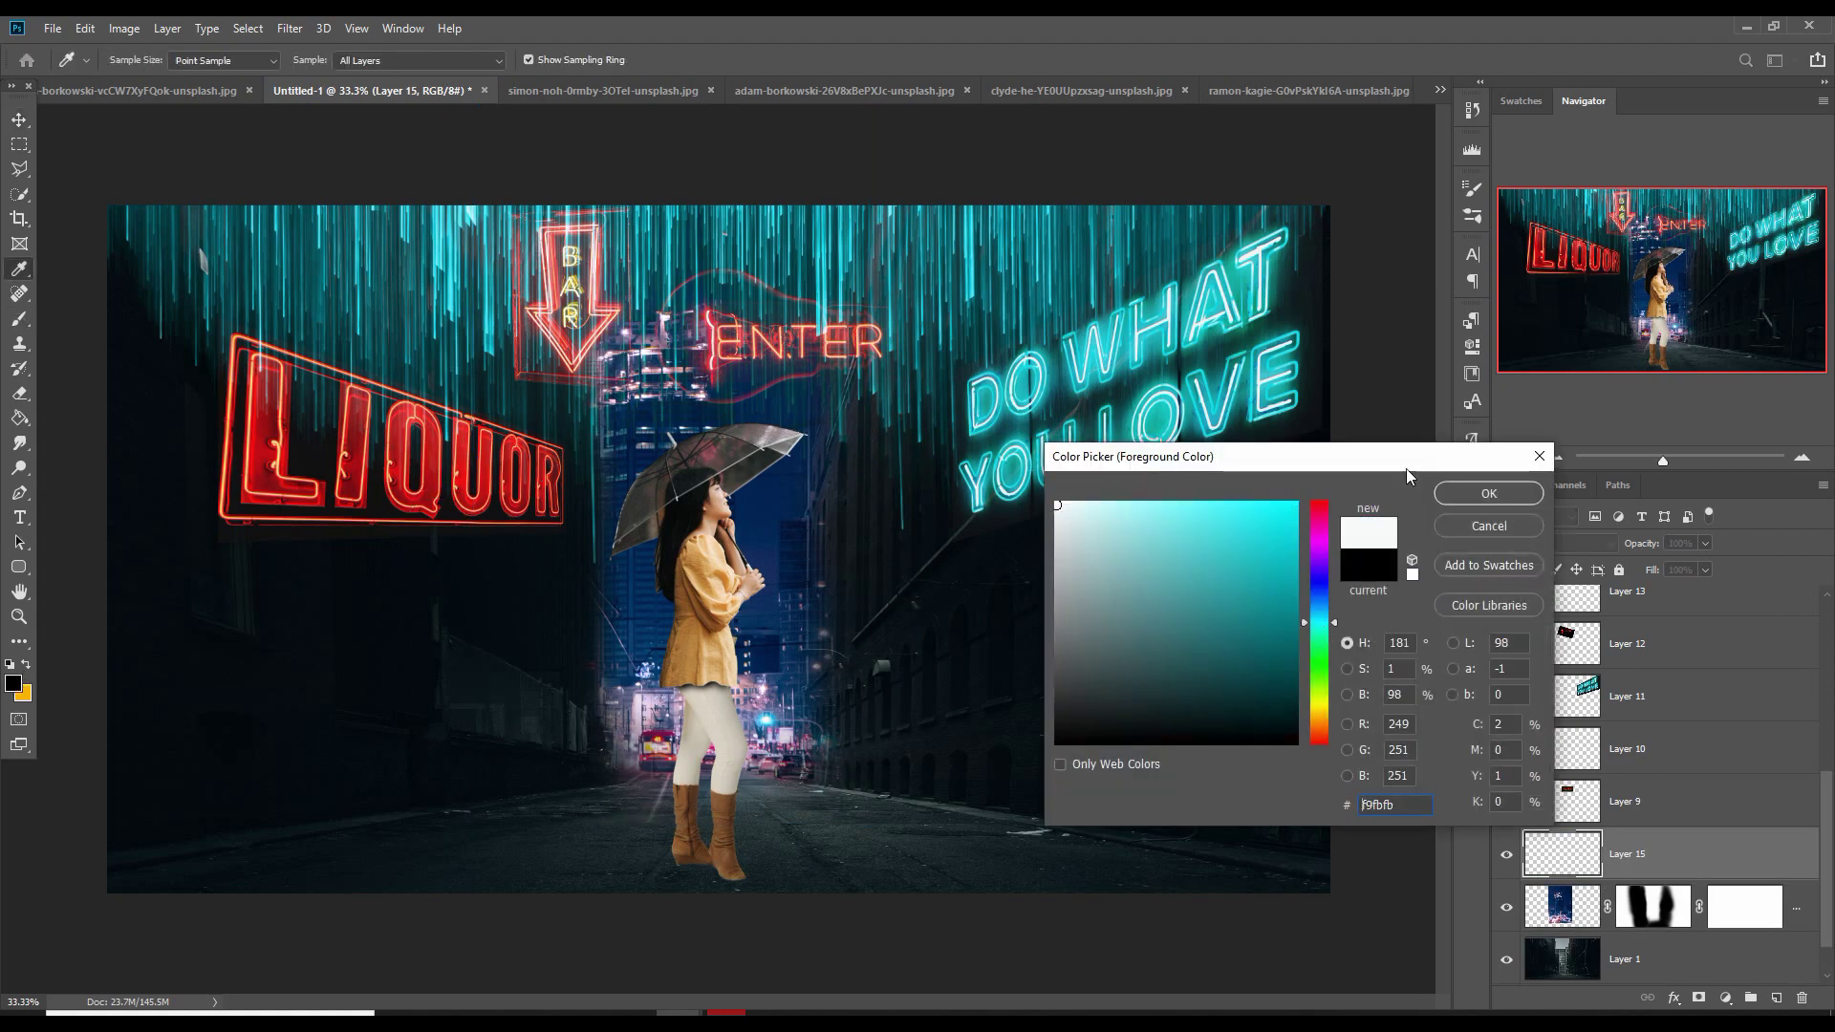
click(1487, 493)
click(691, 604)
click(1595, 542)
click(1533, 761)
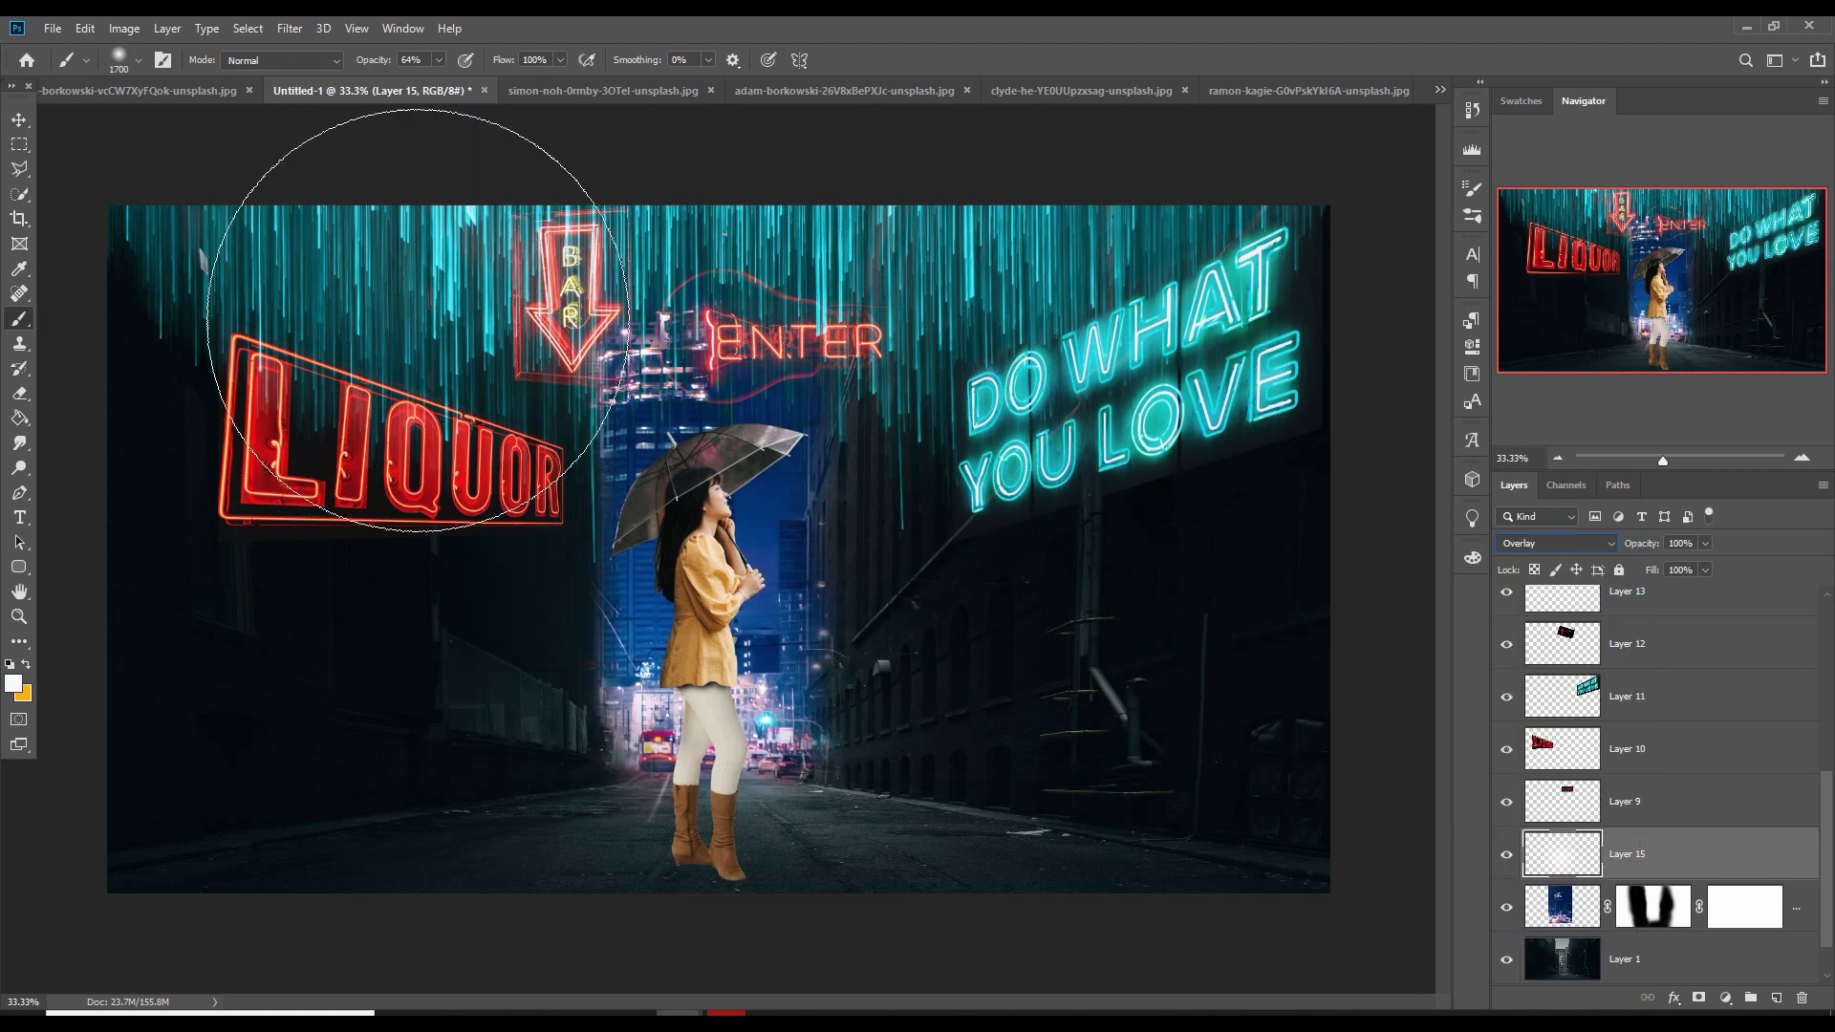
Try to stretch the white glow sideways to 162.99% width so it spans the whole alley
key(ctrl+t)
drag(1126, 550, 1430, 549)
drag(253, 550, 5, 570)
key(Return)
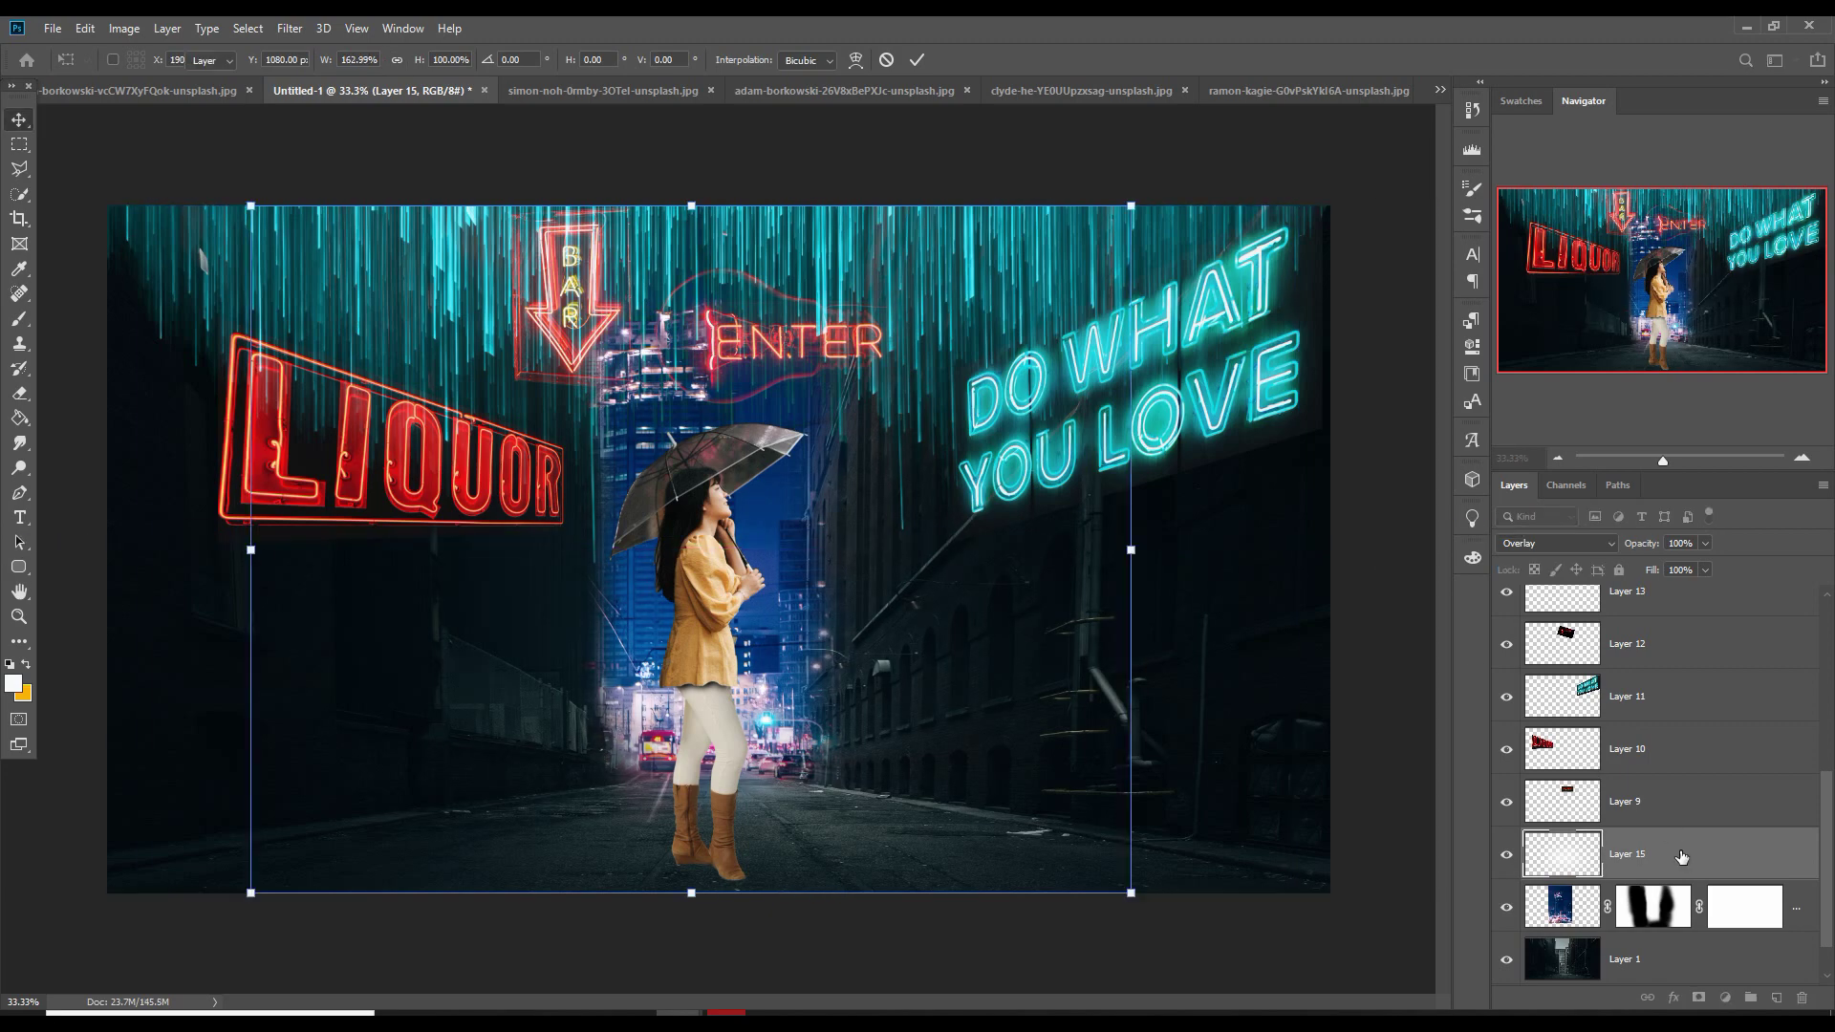
Try to duplicate the white glow layer and scale both glows together to 89.91%
right_click(1679, 856)
click(1619, 135)
click(1082, 299)
drag(714, 892, 714, 823)
ctrl+click(1695, 903)
drag(803, 640, 609, 674)
key(Return)
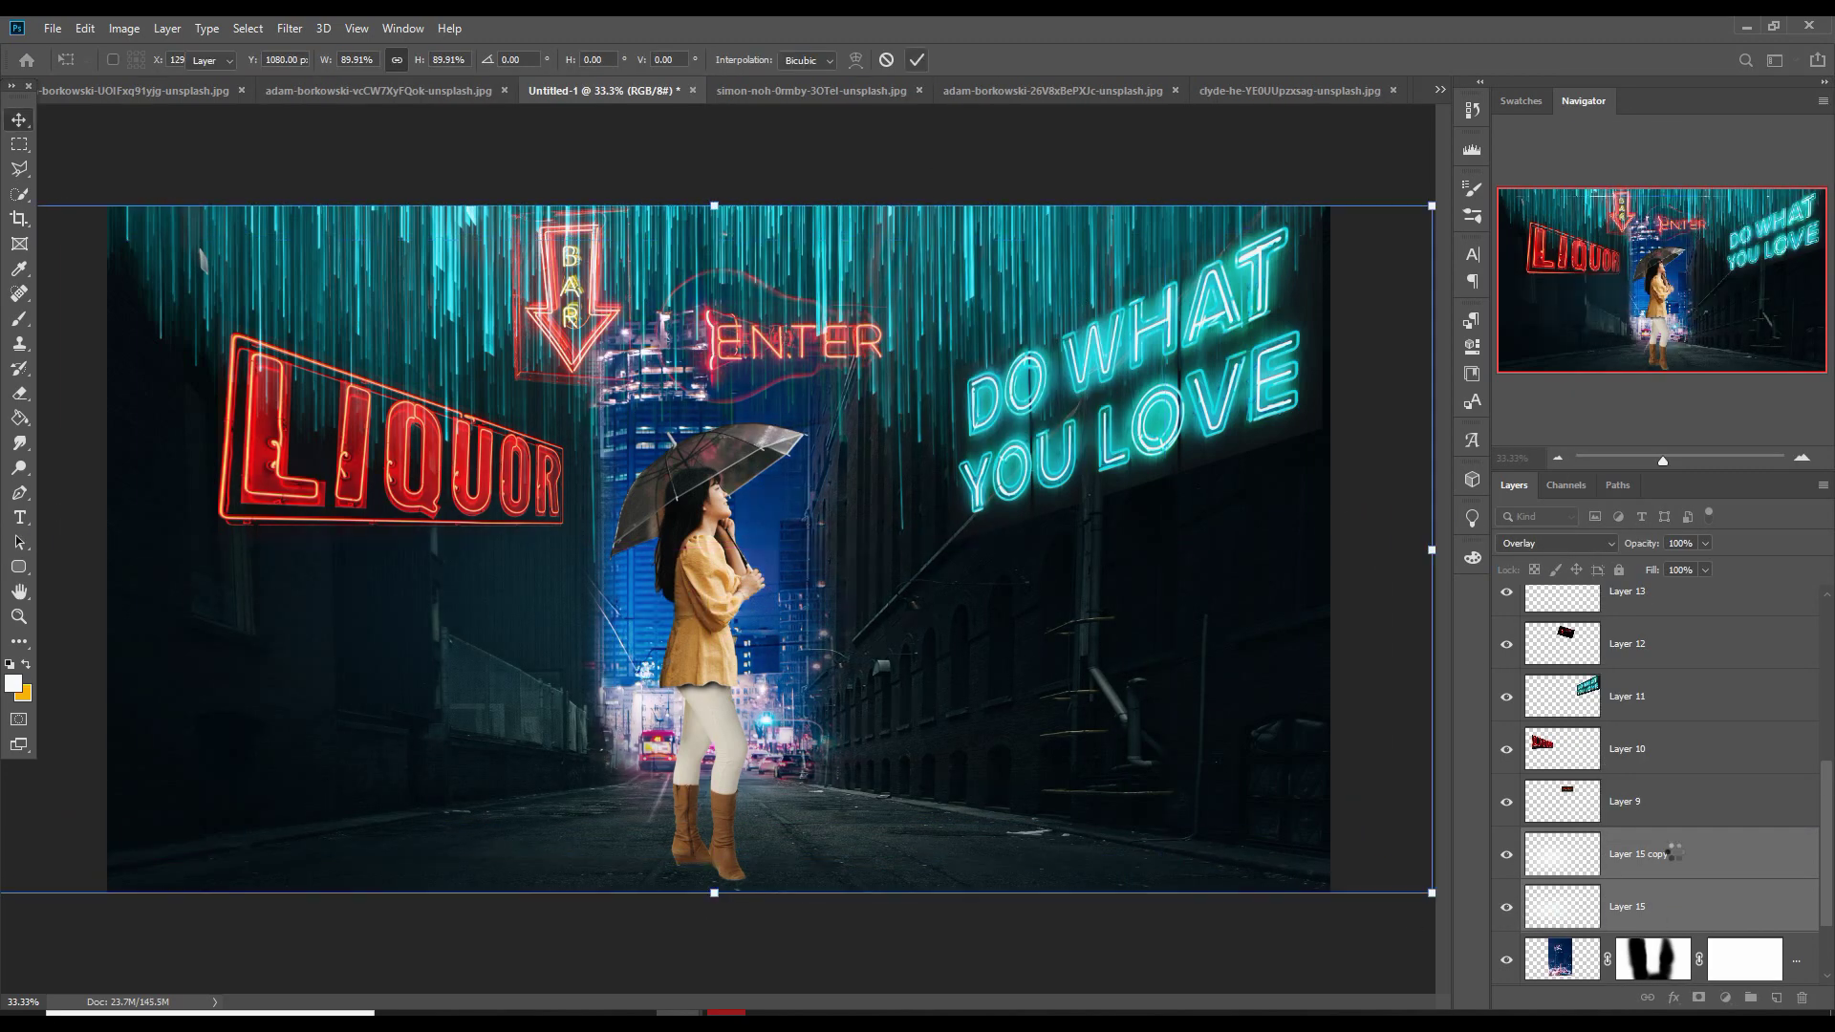
key(ctrl+e)
Paint a large soft glow in cyan #02f5f8 at 100% opacity behind the woman and set its layer to Overlay
key(b)
click(12, 686)
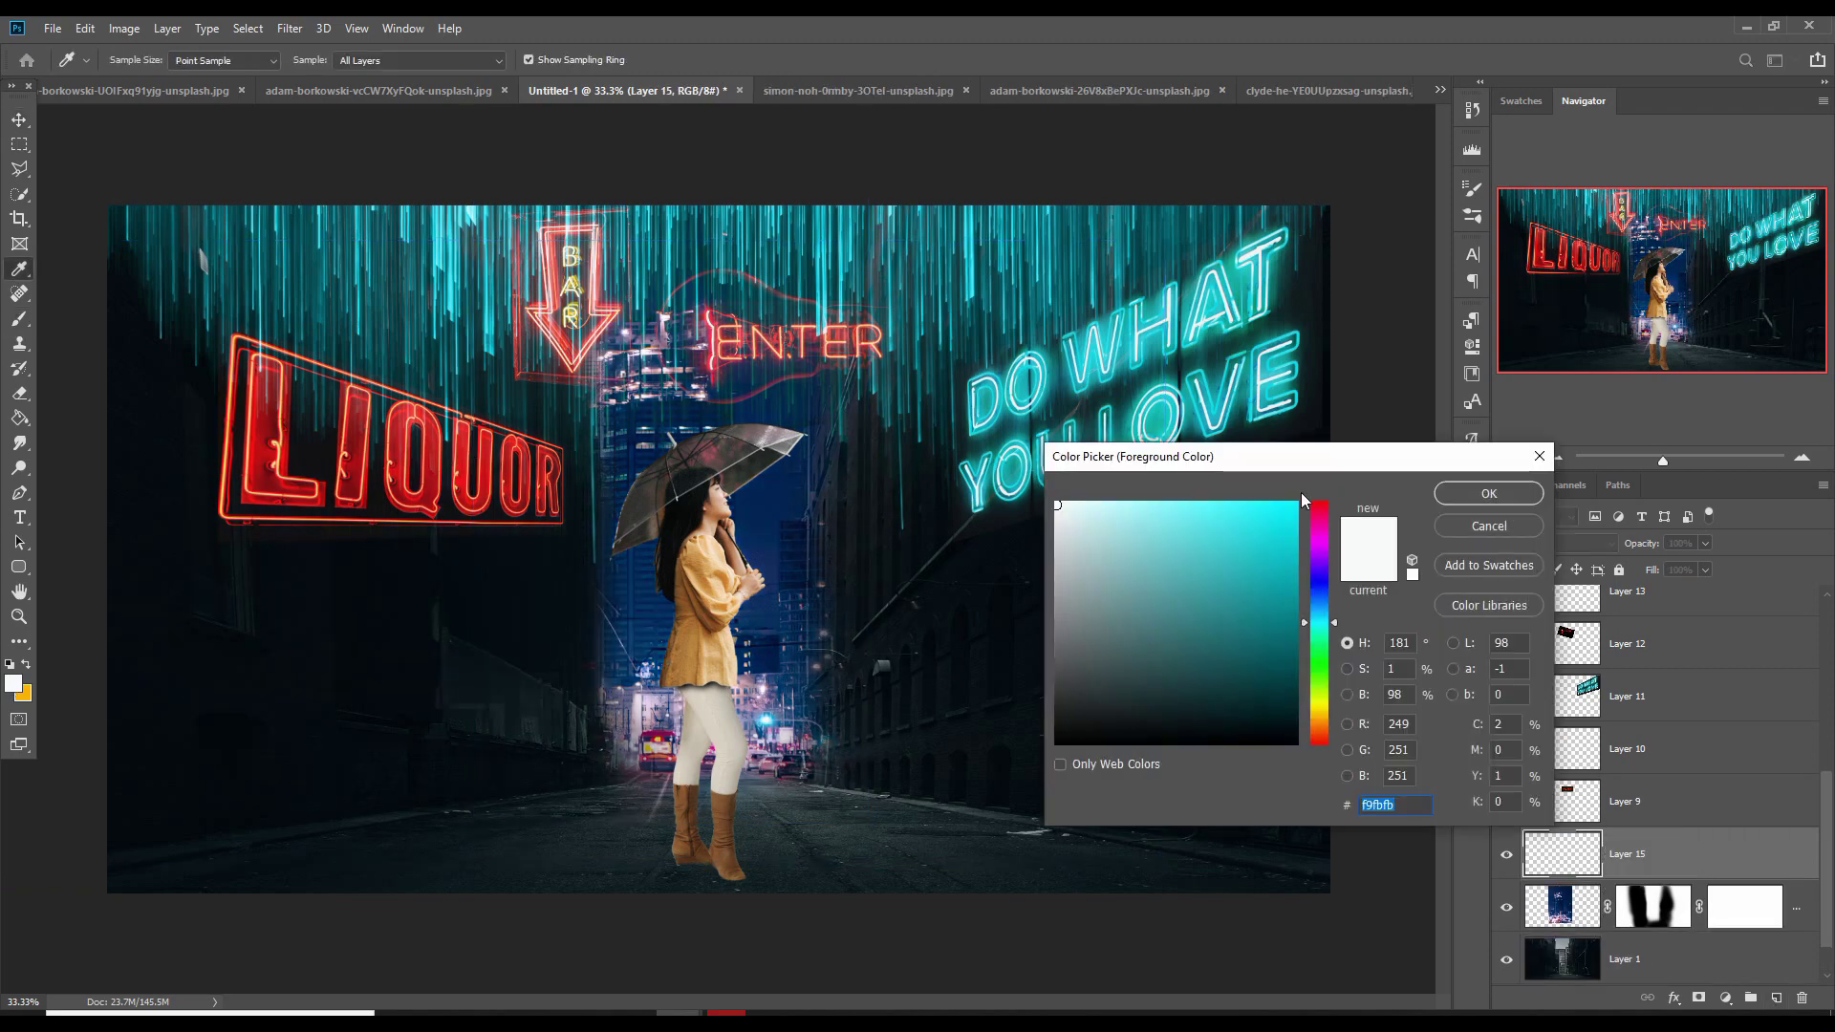
click(1277, 512)
click(1491, 491)
drag(374, 60, 471, 63)
click(650, 621)
click(1545, 542)
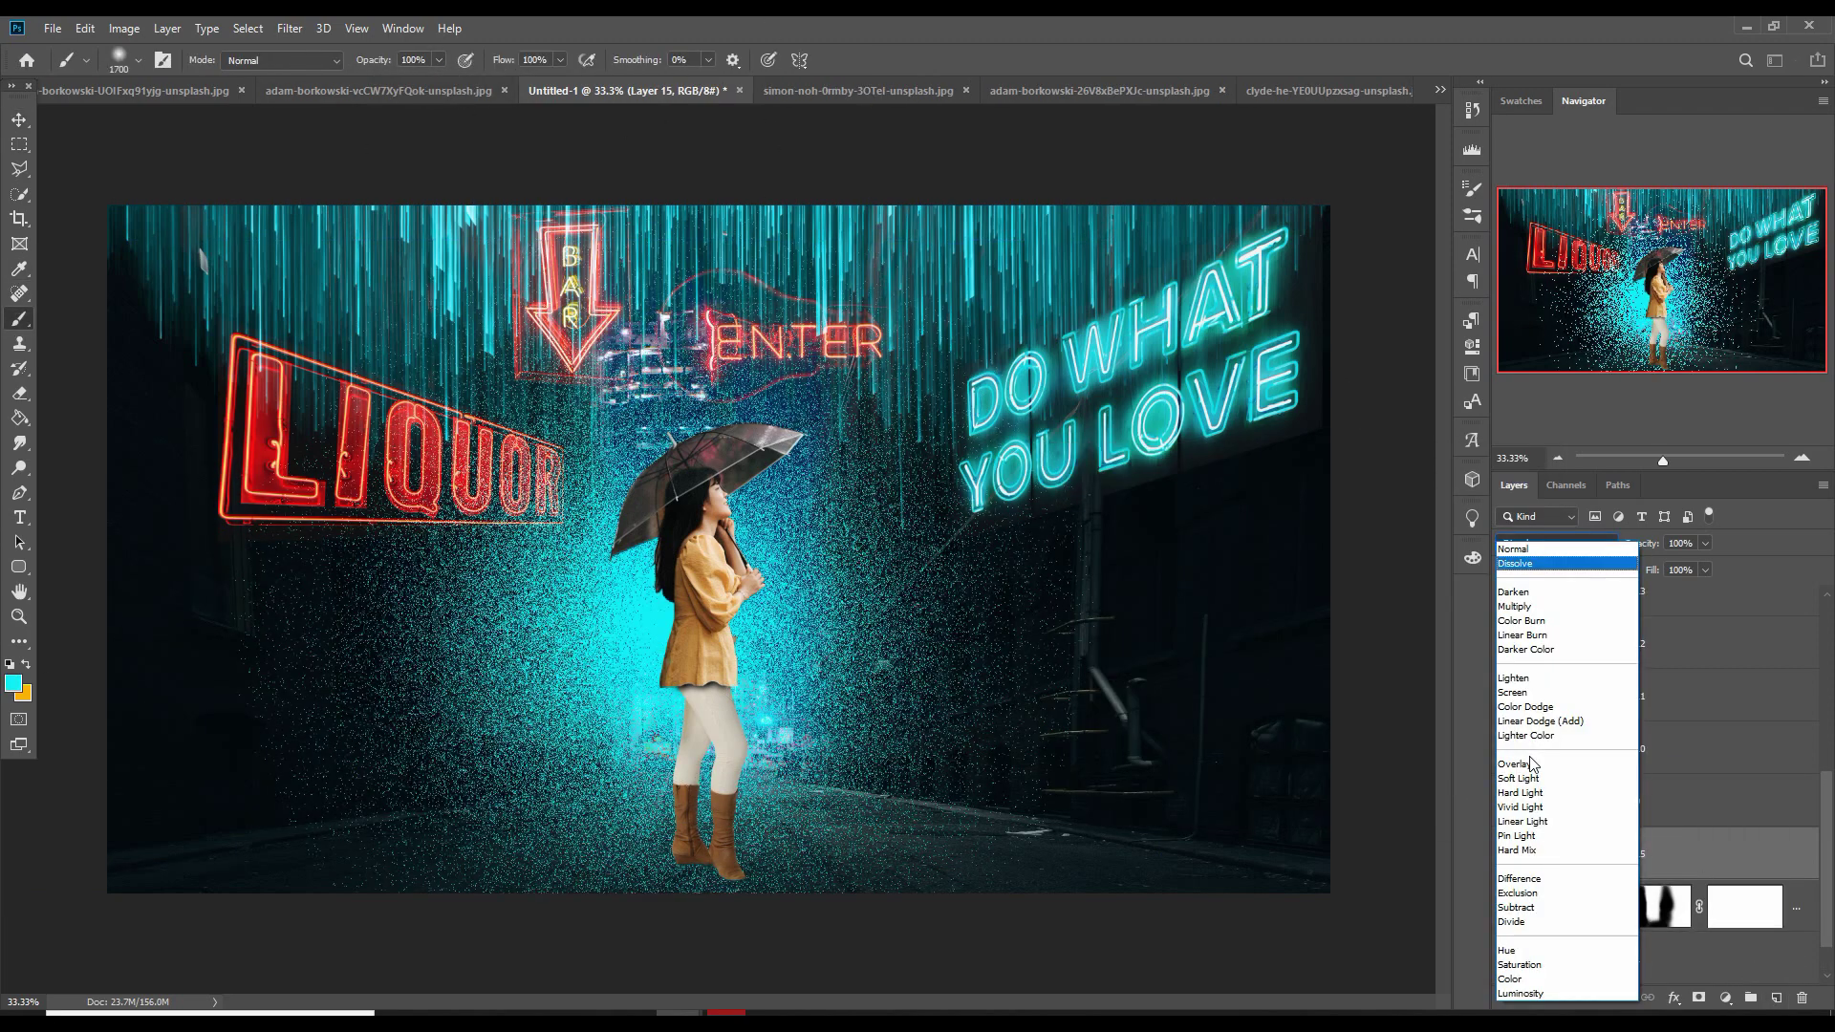
click(1530, 763)
Duplicate the cyan glow layer and stretch both glows to 128.42% width toward the right side of the alley
right_click(1664, 857)
click(1639, 152)
click(1081, 293)
click(18, 119)
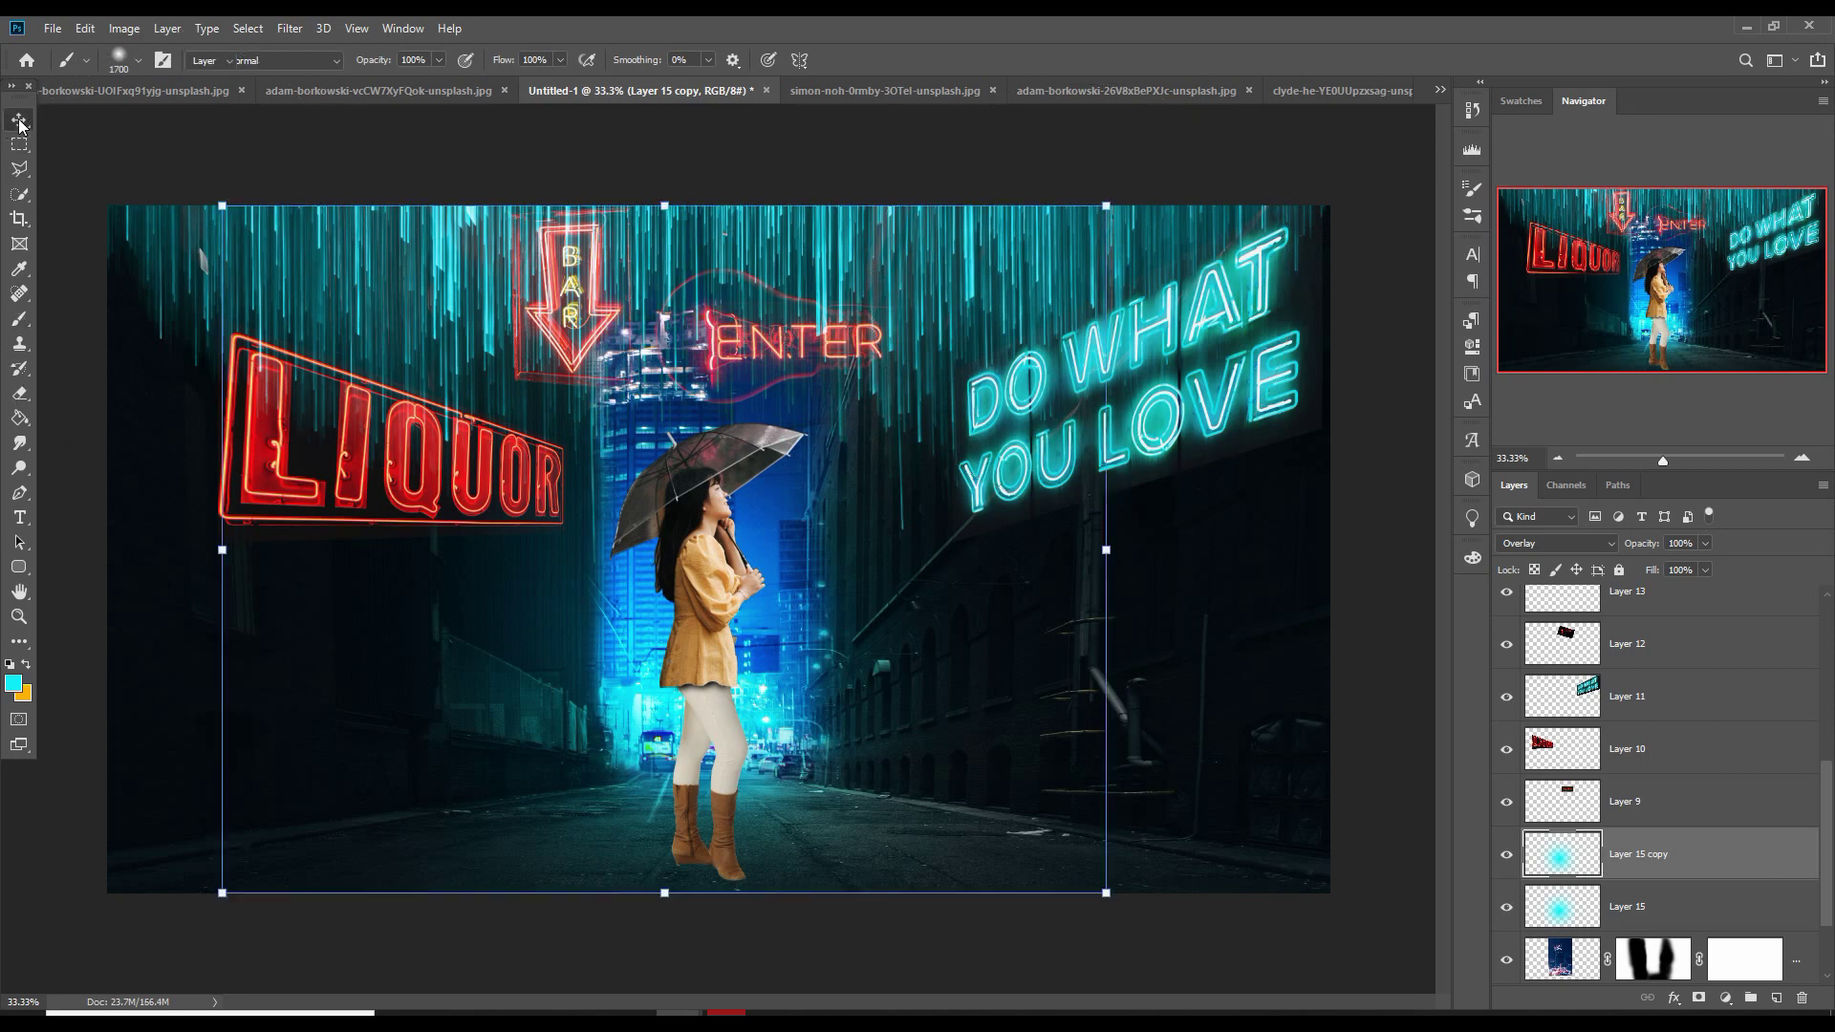
shift+click(1653, 906)
drag(1105, 549, 1356, 550)
drag(885, 679, 941, 678)
key(Return)
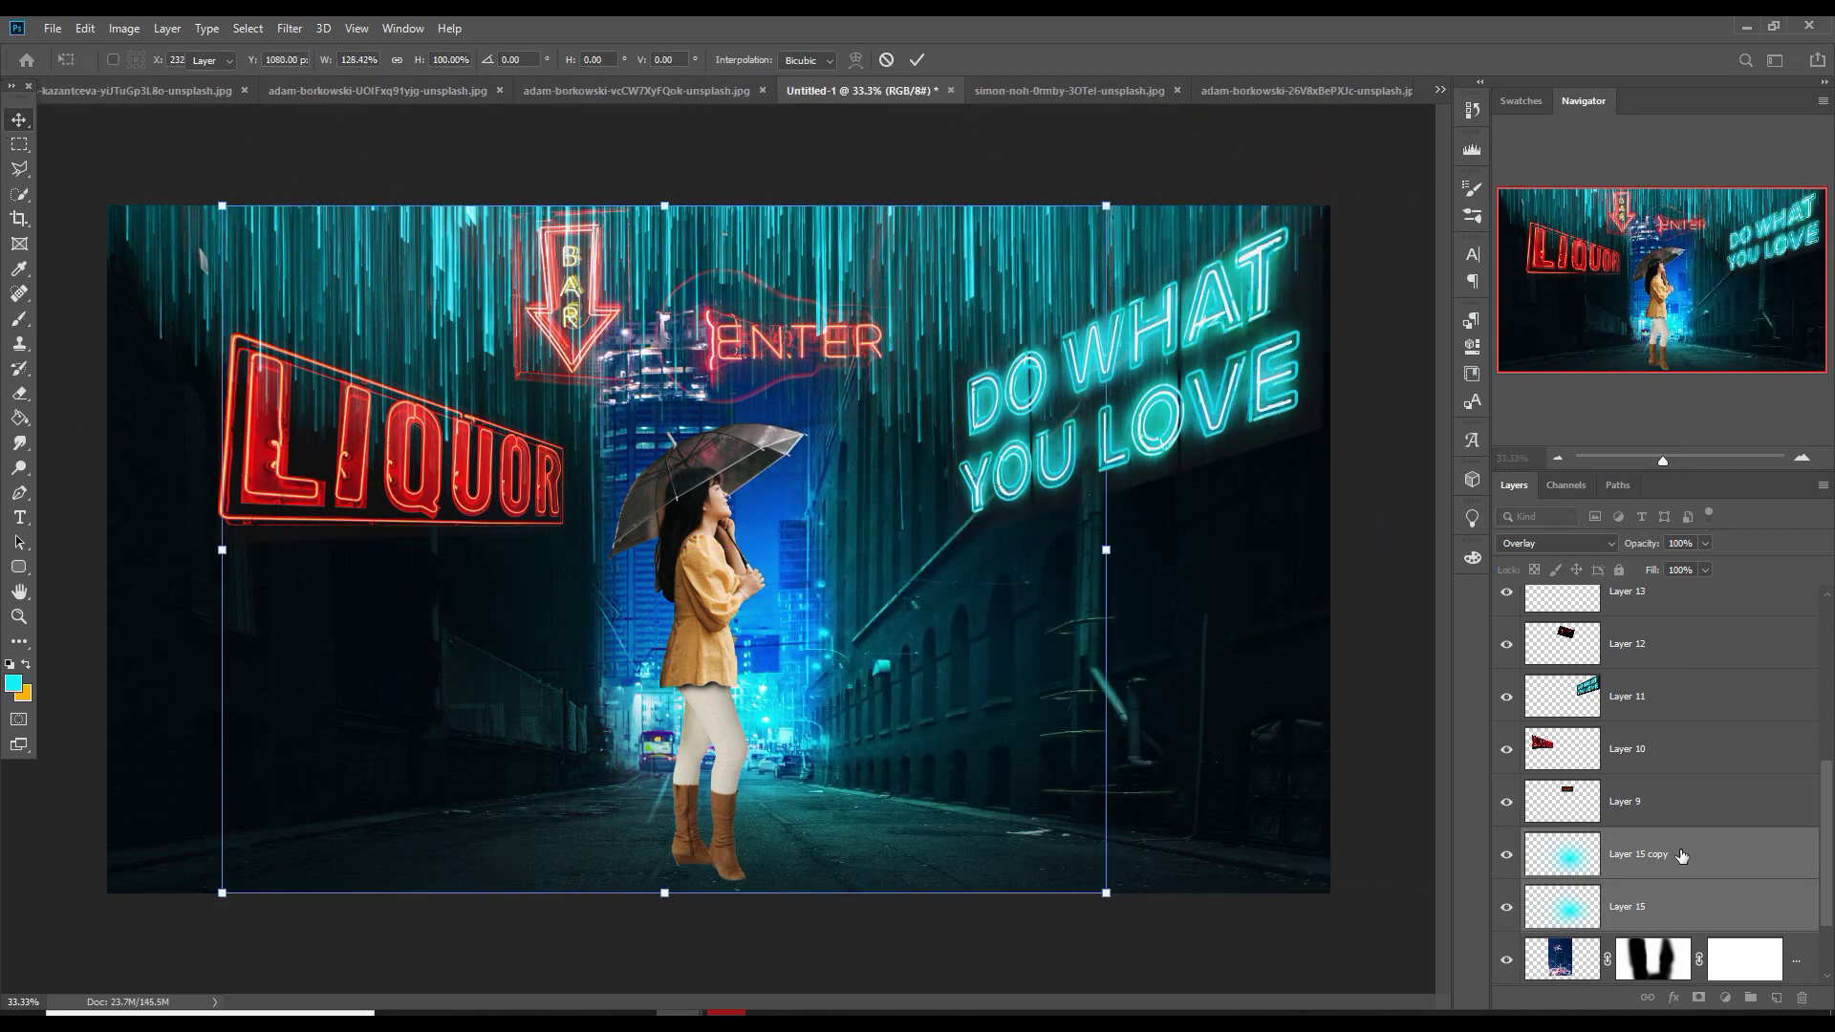
Make two more copies of the cyan glow and shift them together to the alley's left side, slightly lower
right_click(1643, 853)
click(1624, 158)
key(Return)
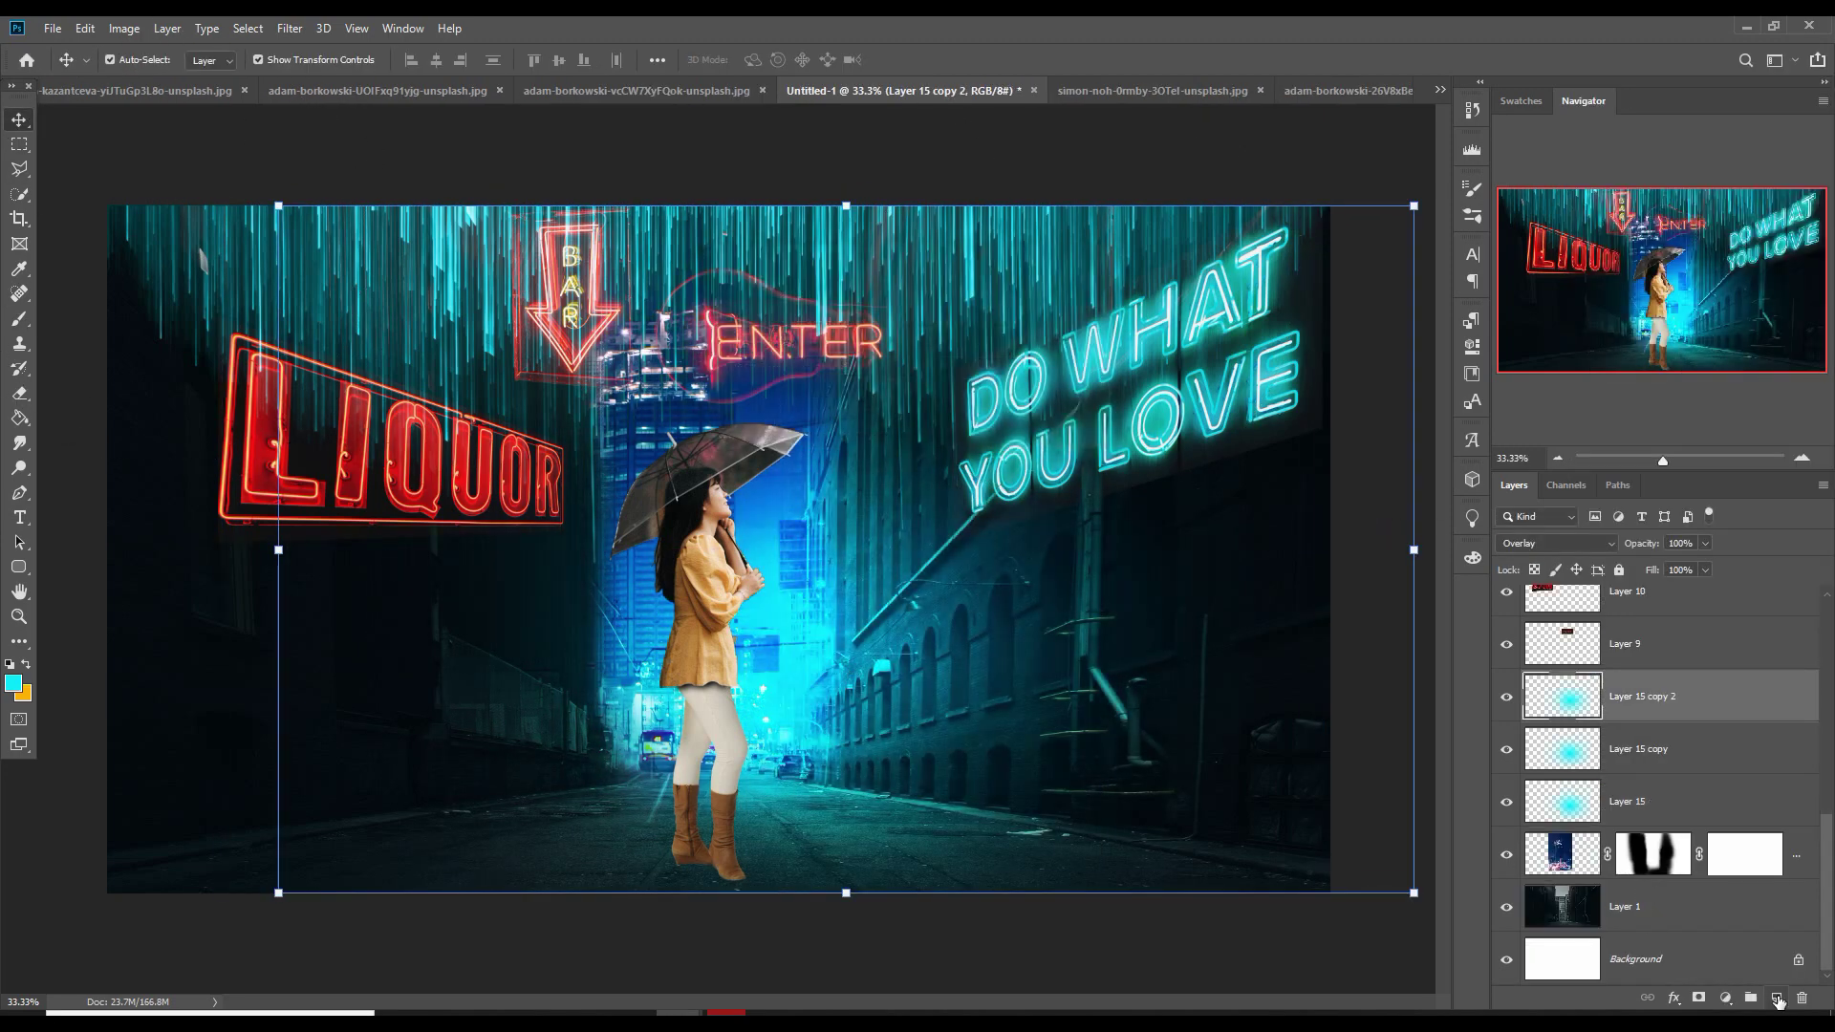
right_click(1677, 698)
click(1538, 322)
key(Return)
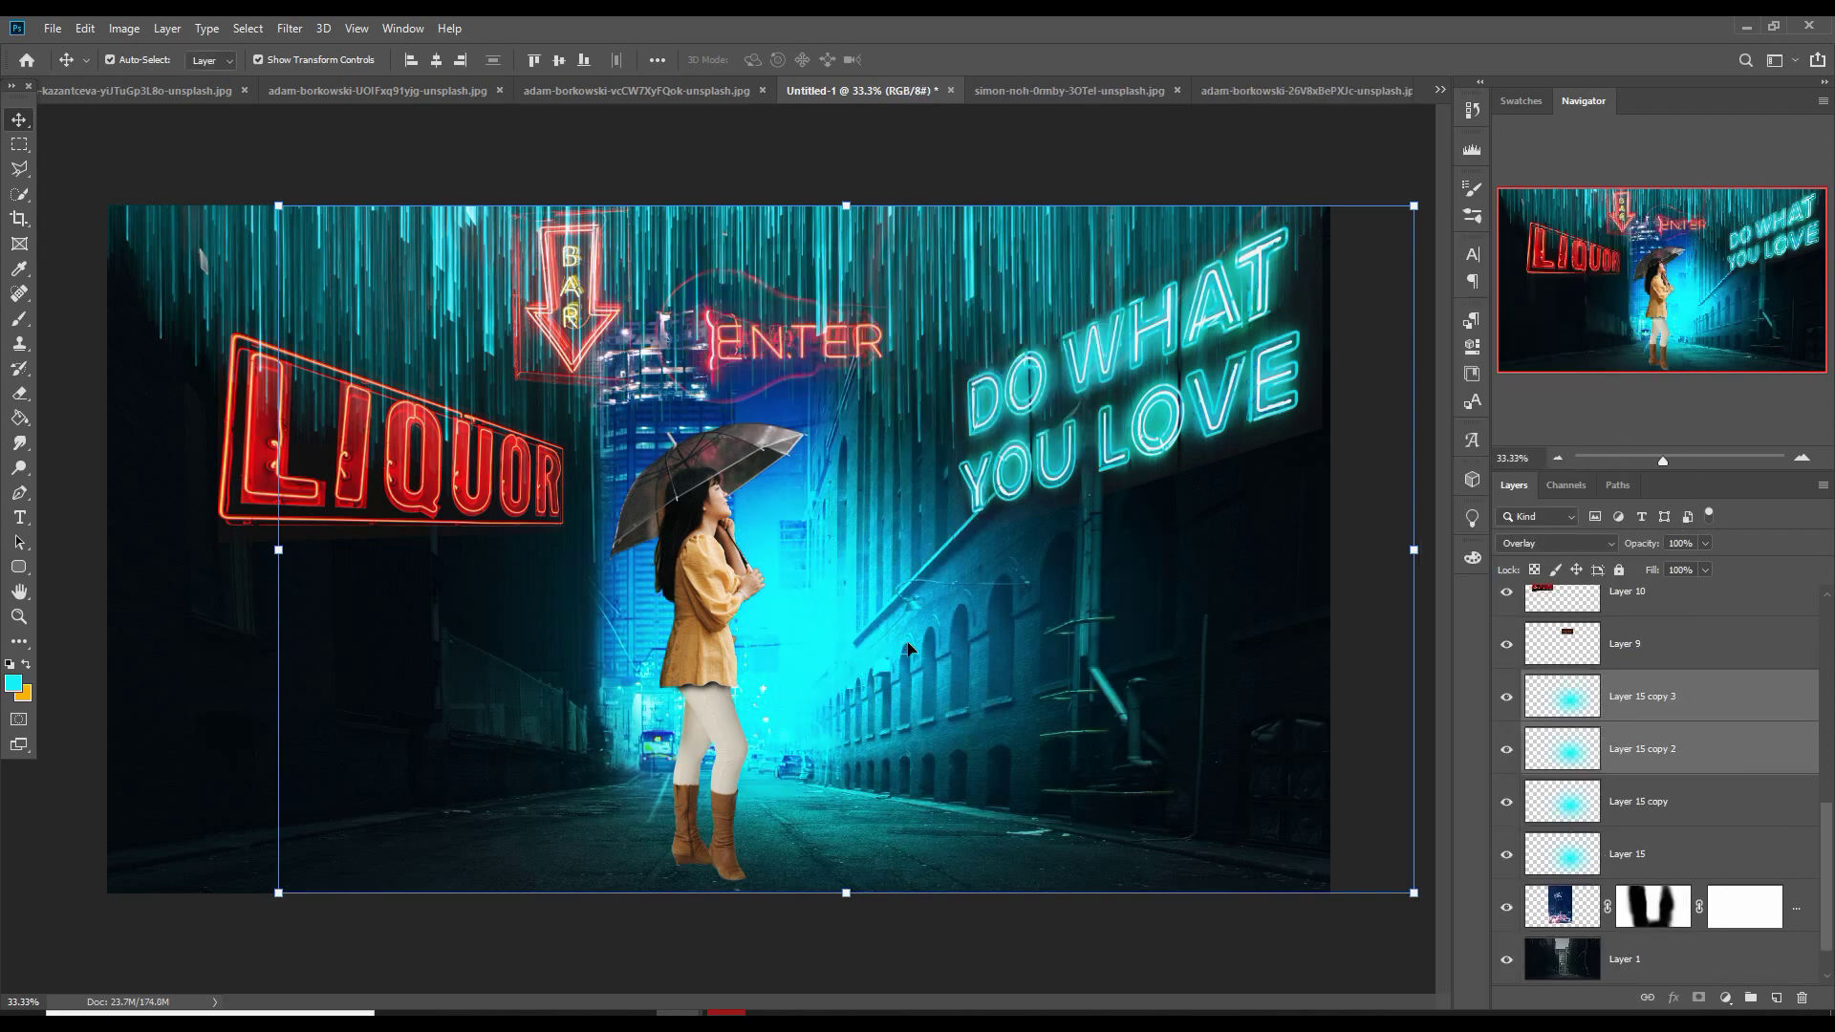
drag(908, 650, 549, 722)
Merge the woman's layer with the two layers directly beneath it, Layer 5 and Layer 3
scroll(1744, 721, up, 5)
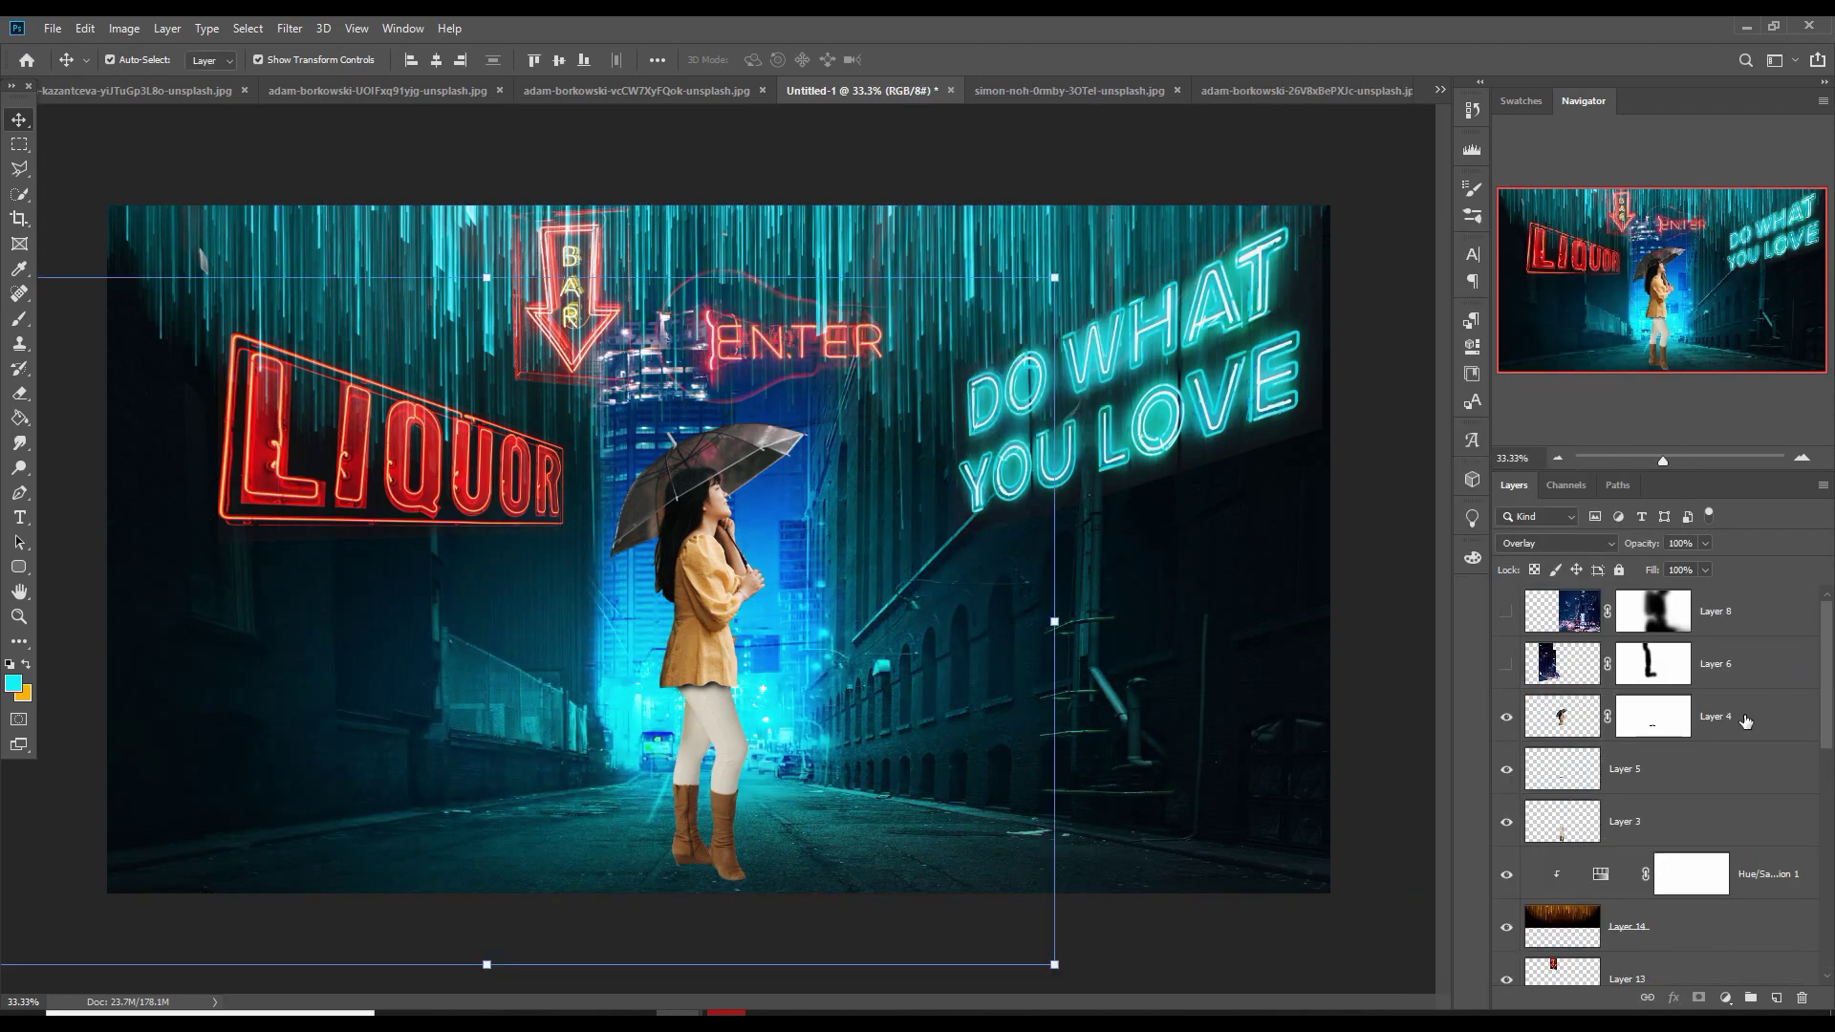
click(1746, 721)
shift+click(1745, 821)
right_click(1745, 821)
click(1529, 765)
Apply Camera Raw to the woman with Temperature -15, Exposure -0.45, Contrast +20, Highlights +6, Shadows -10 and Clarity +10
click(289, 28)
click(344, 140)
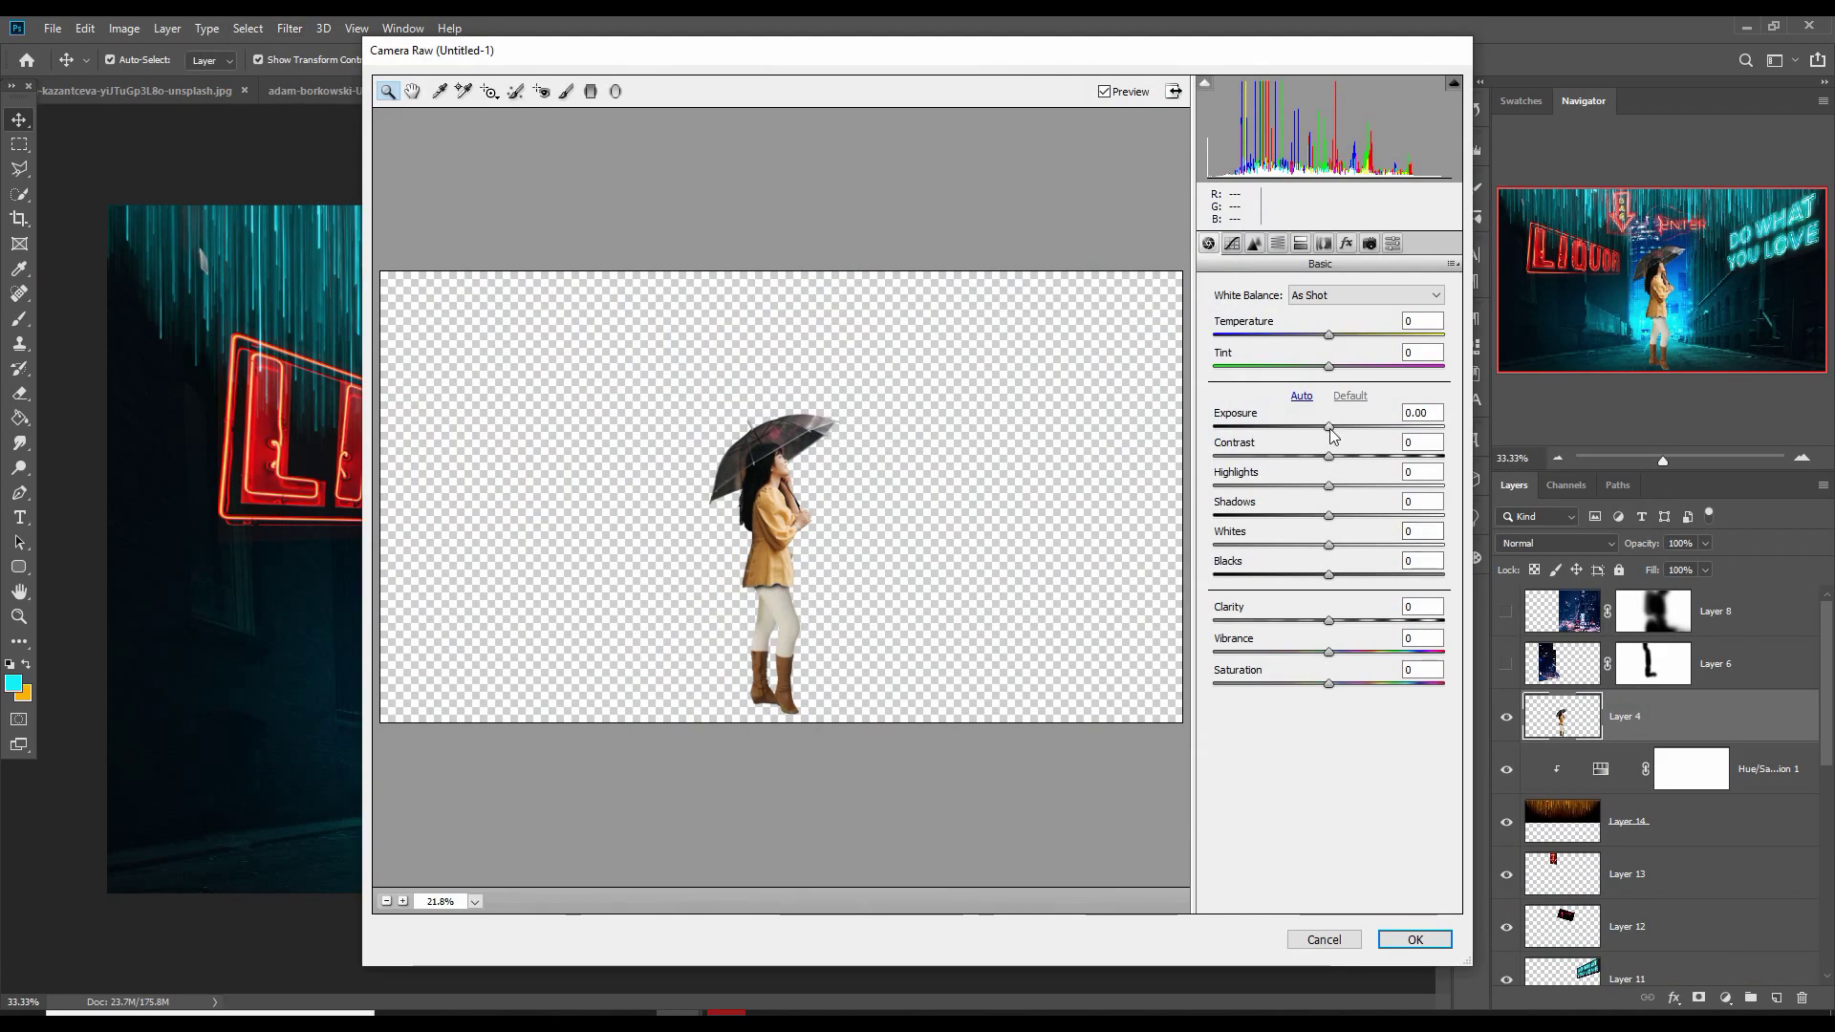
drag(1330, 427, 1316, 516)
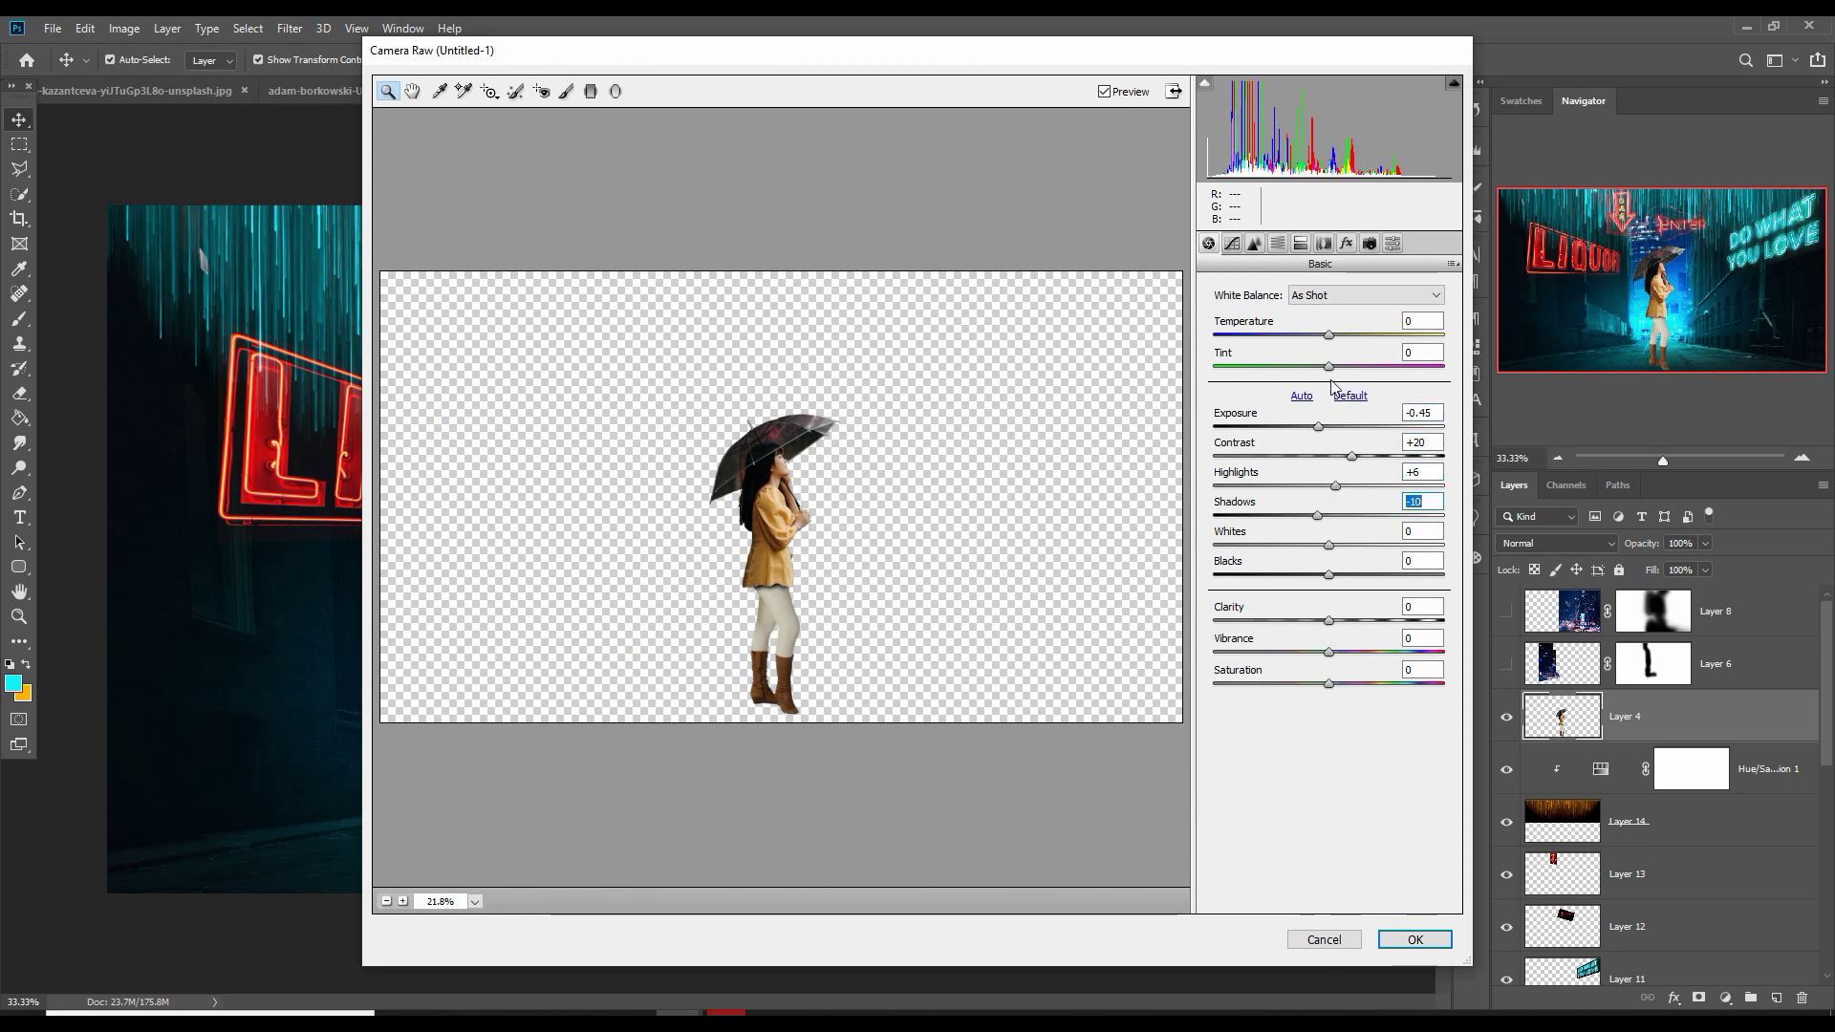
drag(1328, 620, 1340, 620)
drag(1328, 334, 1314, 337)
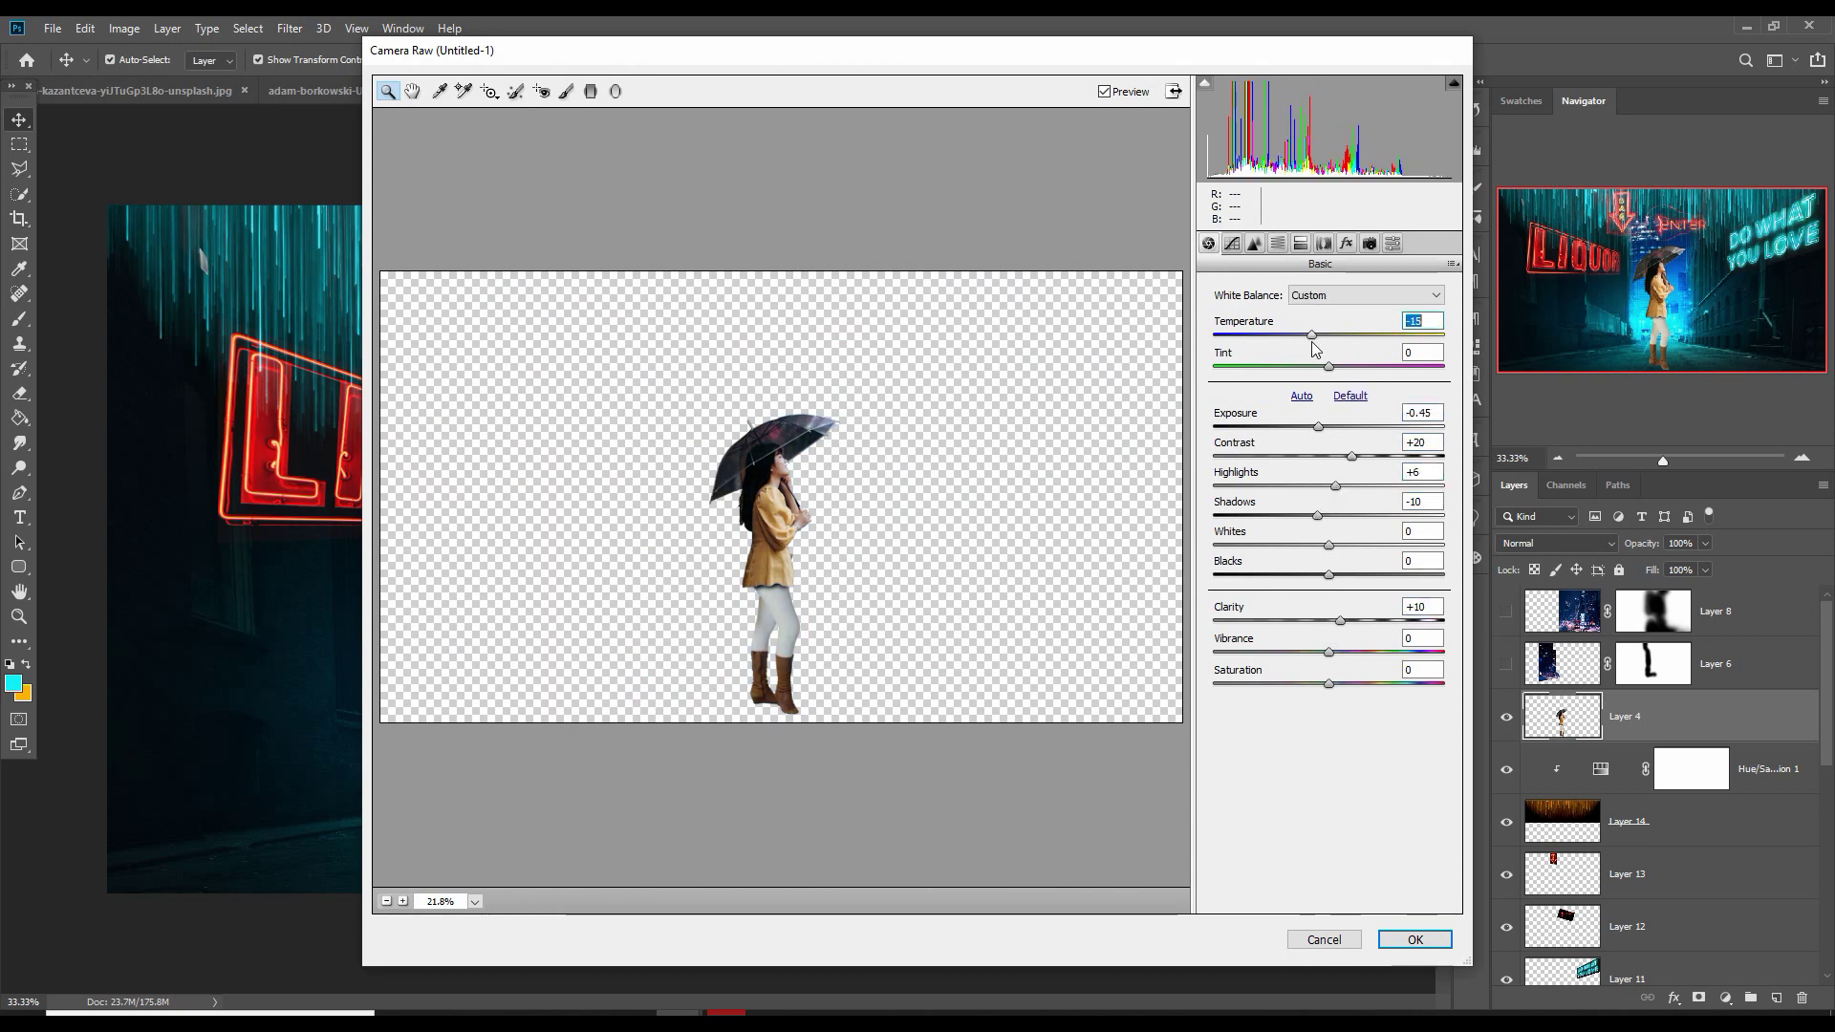
click(1422, 940)
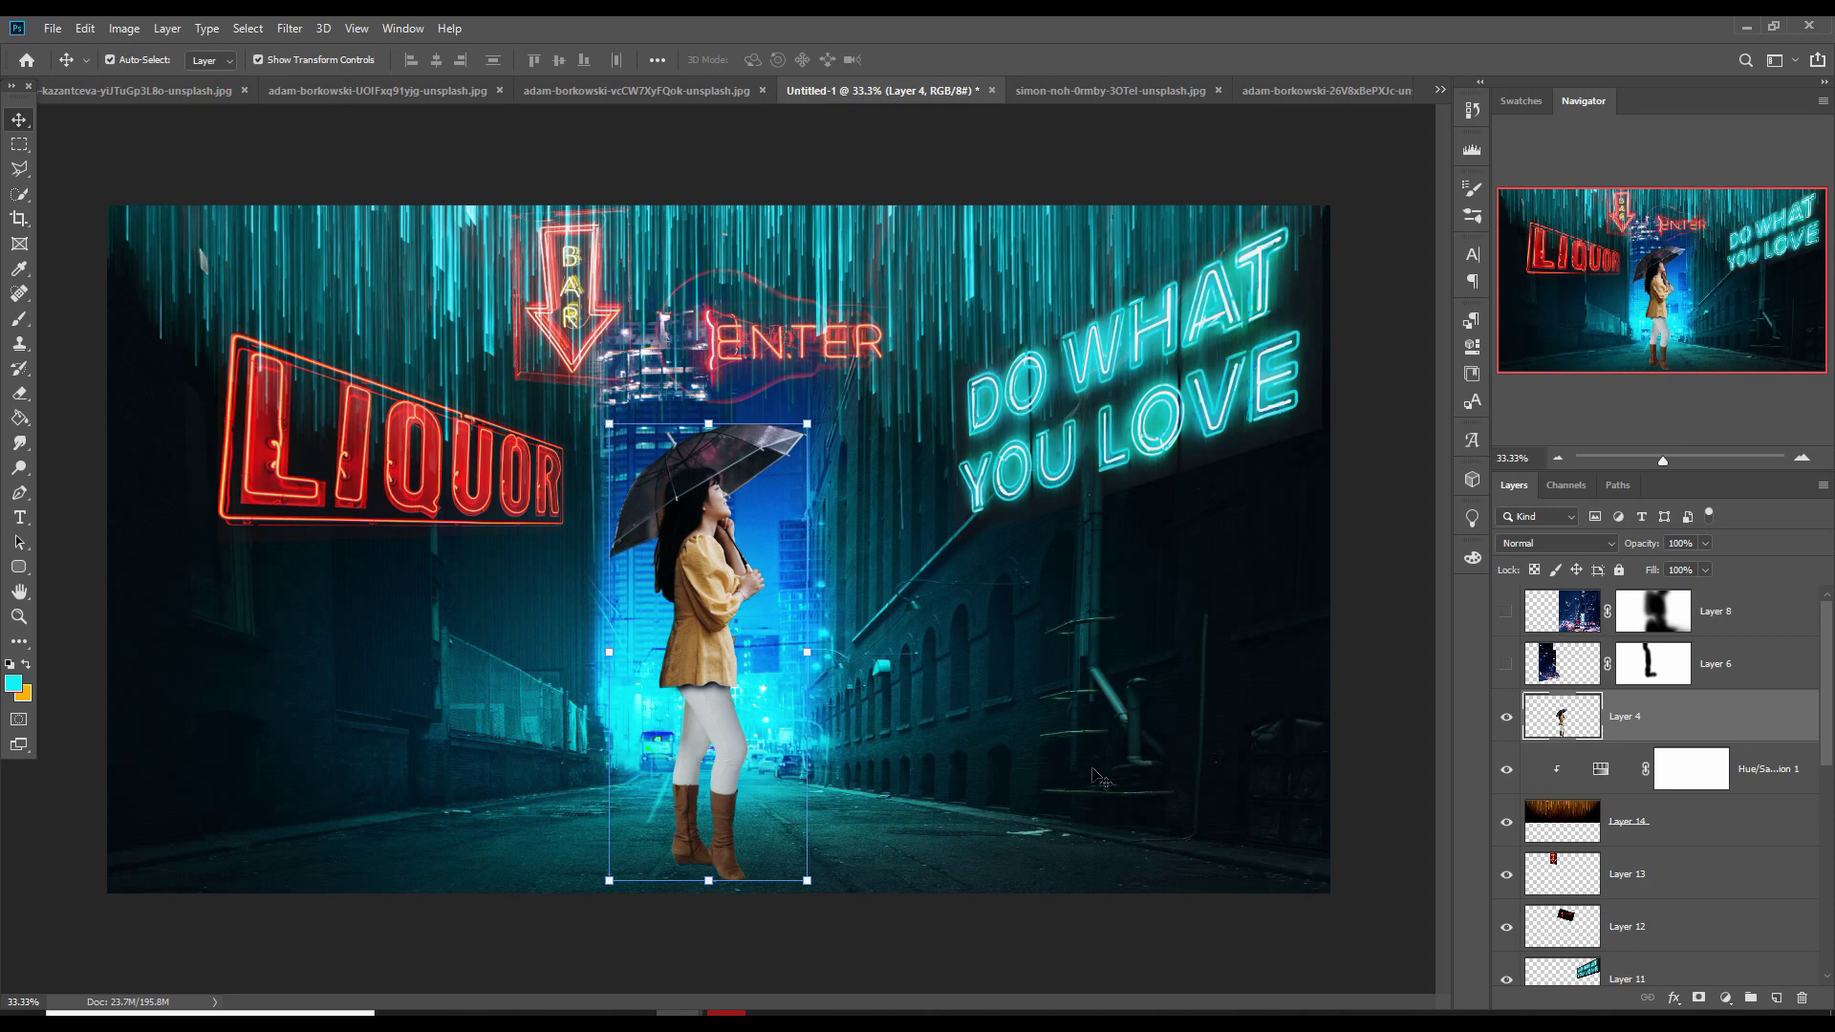
Add a new layer beneath the woman and paint a soft black spot at her boots with a 175 px brush
click(1725, 998)
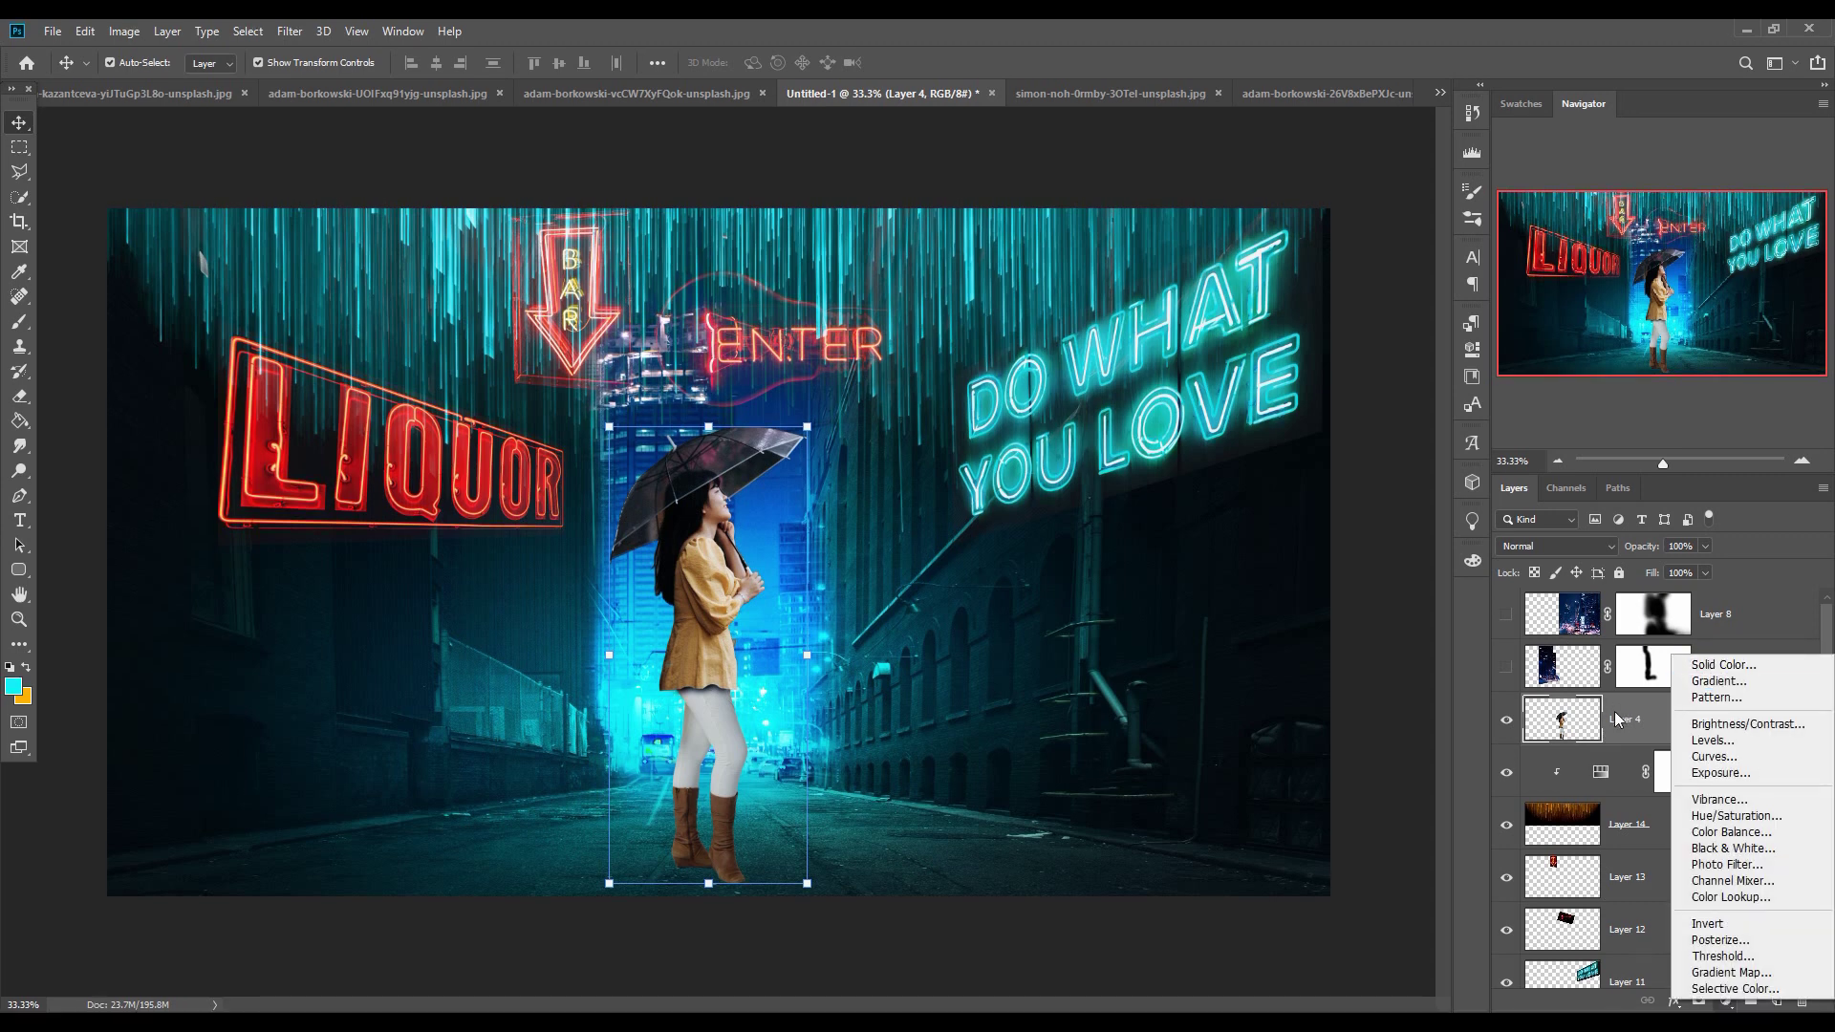
click(1614, 711)
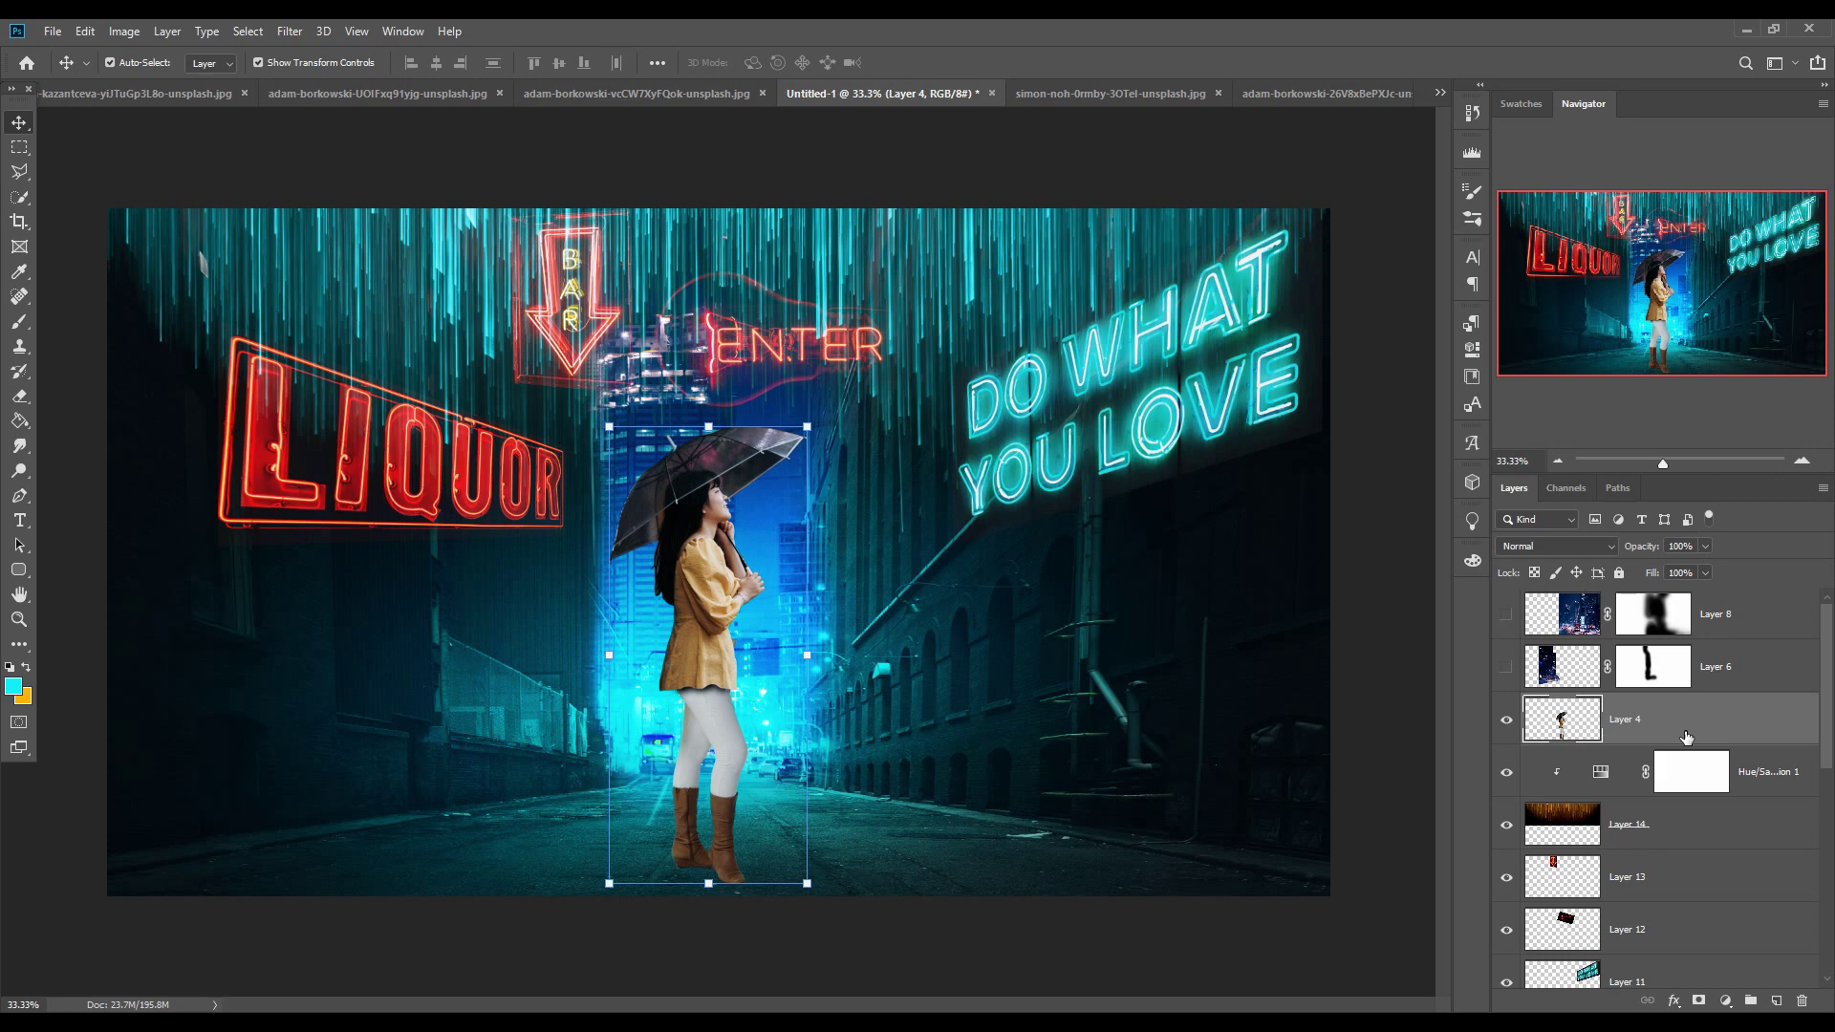
click(1761, 772)
click(1775, 1001)
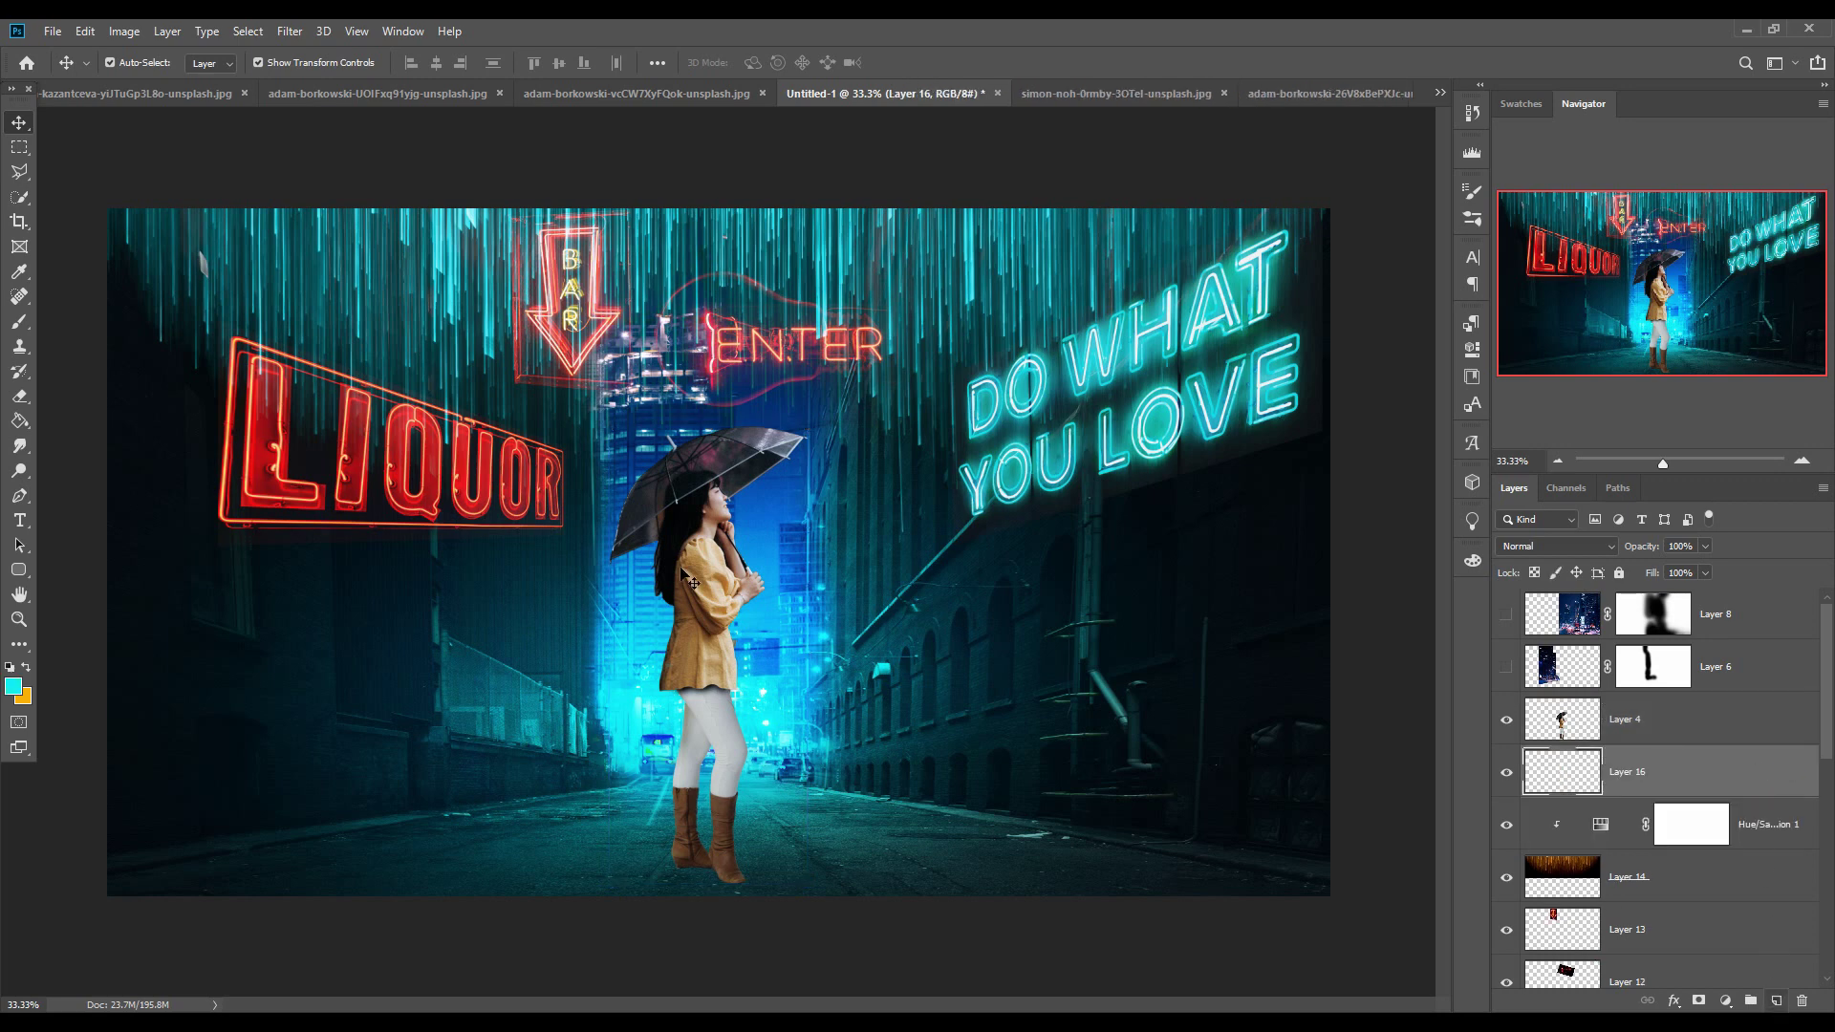
click(11, 331)
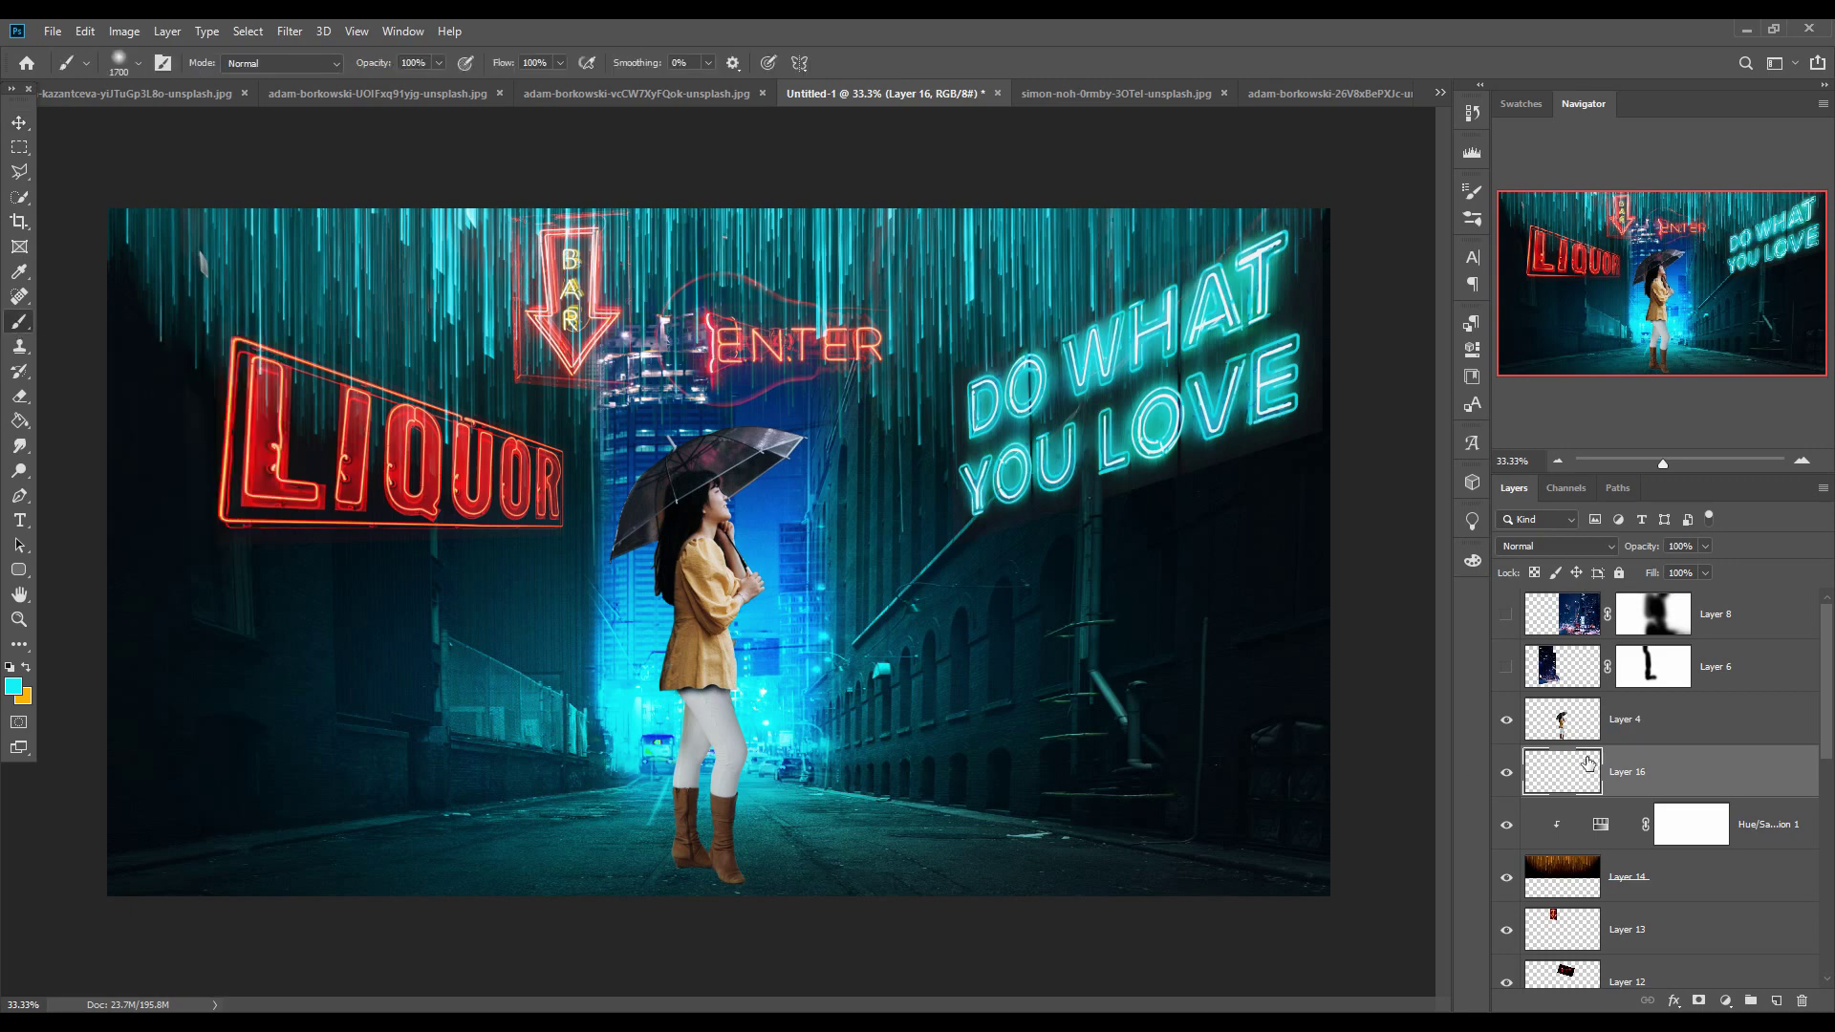
click(12, 687)
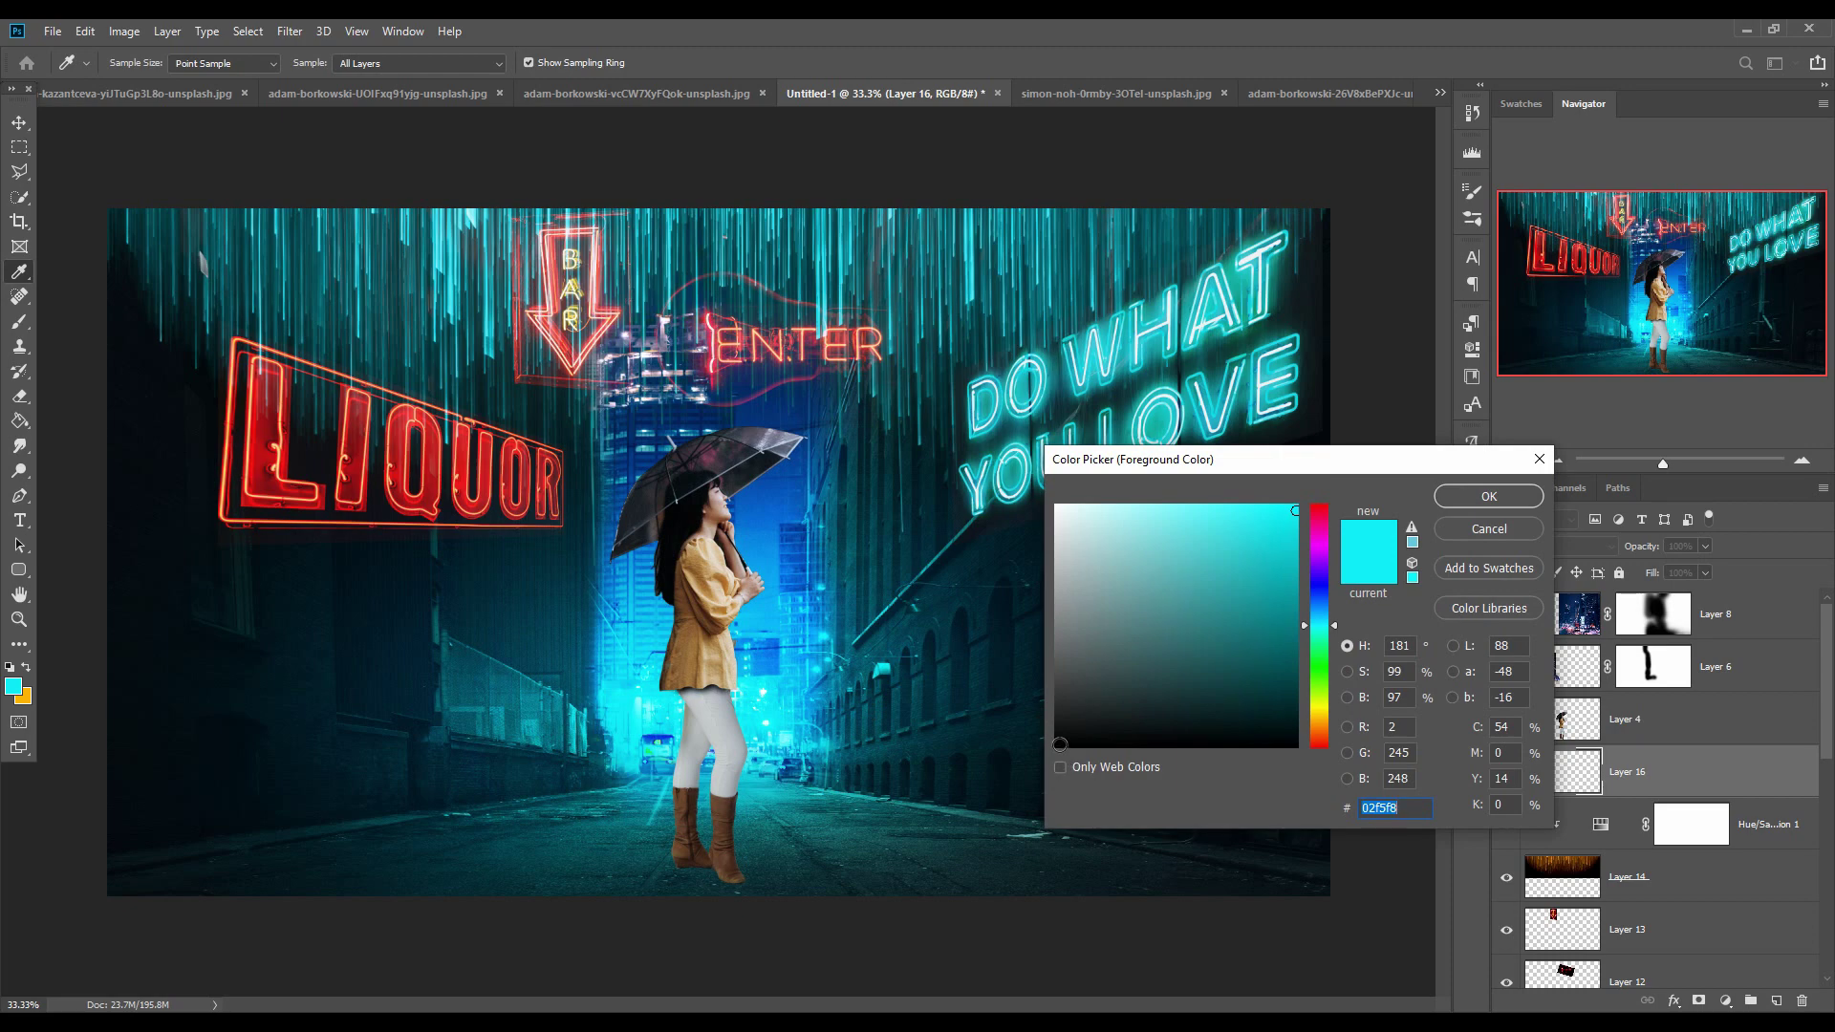
click(1059, 743)
click(1455, 496)
key(b)
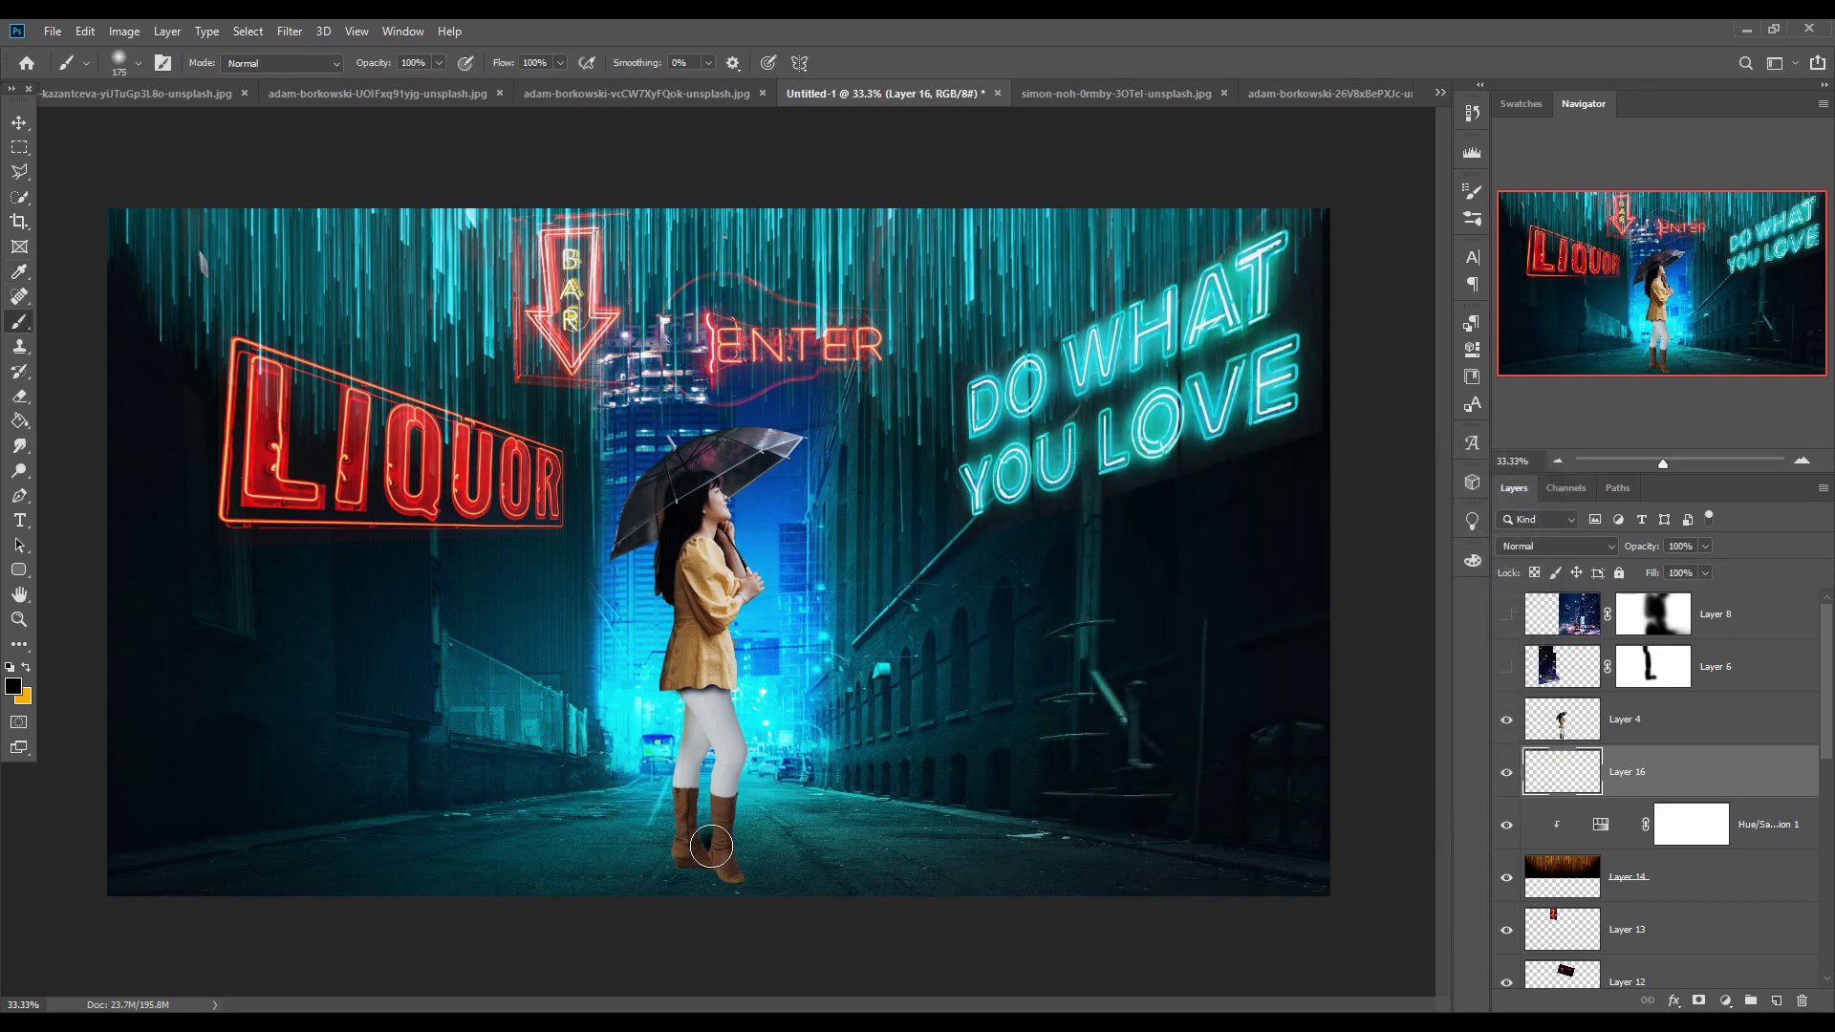
Flatten the black spot into a ground shadow under her boots, scaled to 622.34% width and 123.32% height
click(15, 124)
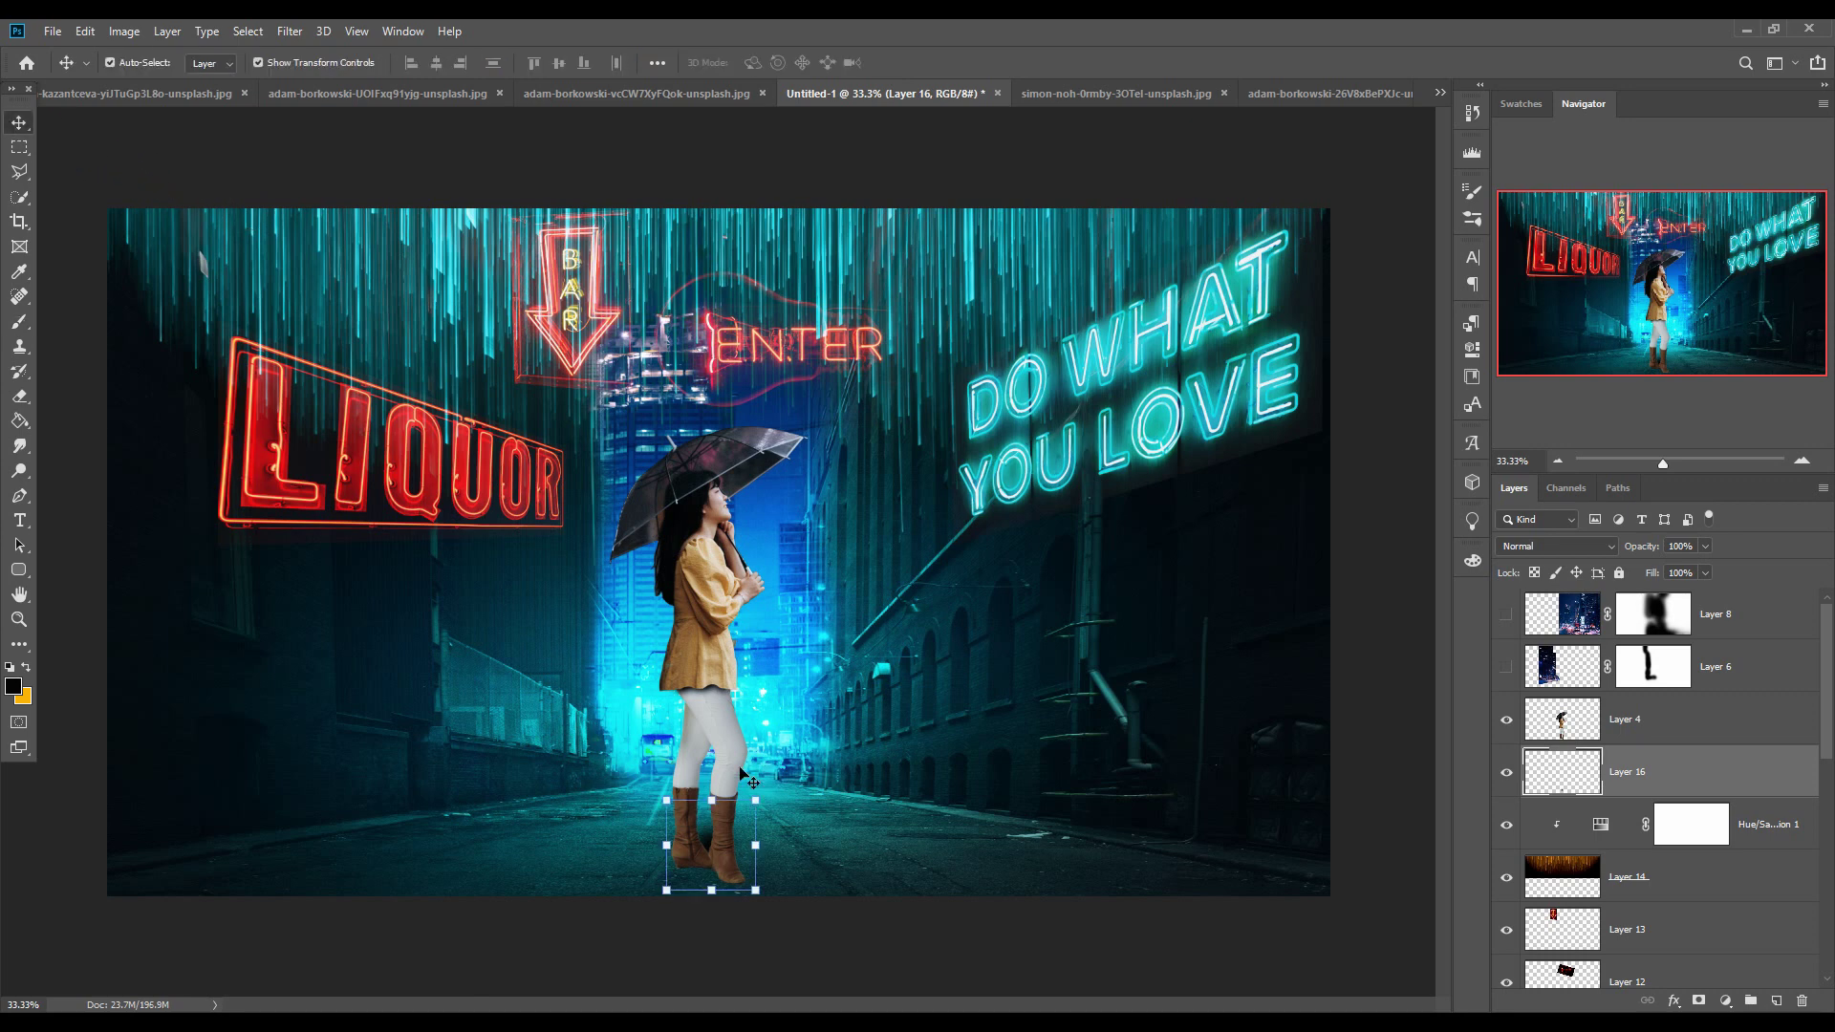
drag(765, 848, 1178, 847)
drag(889, 867, 702, 871)
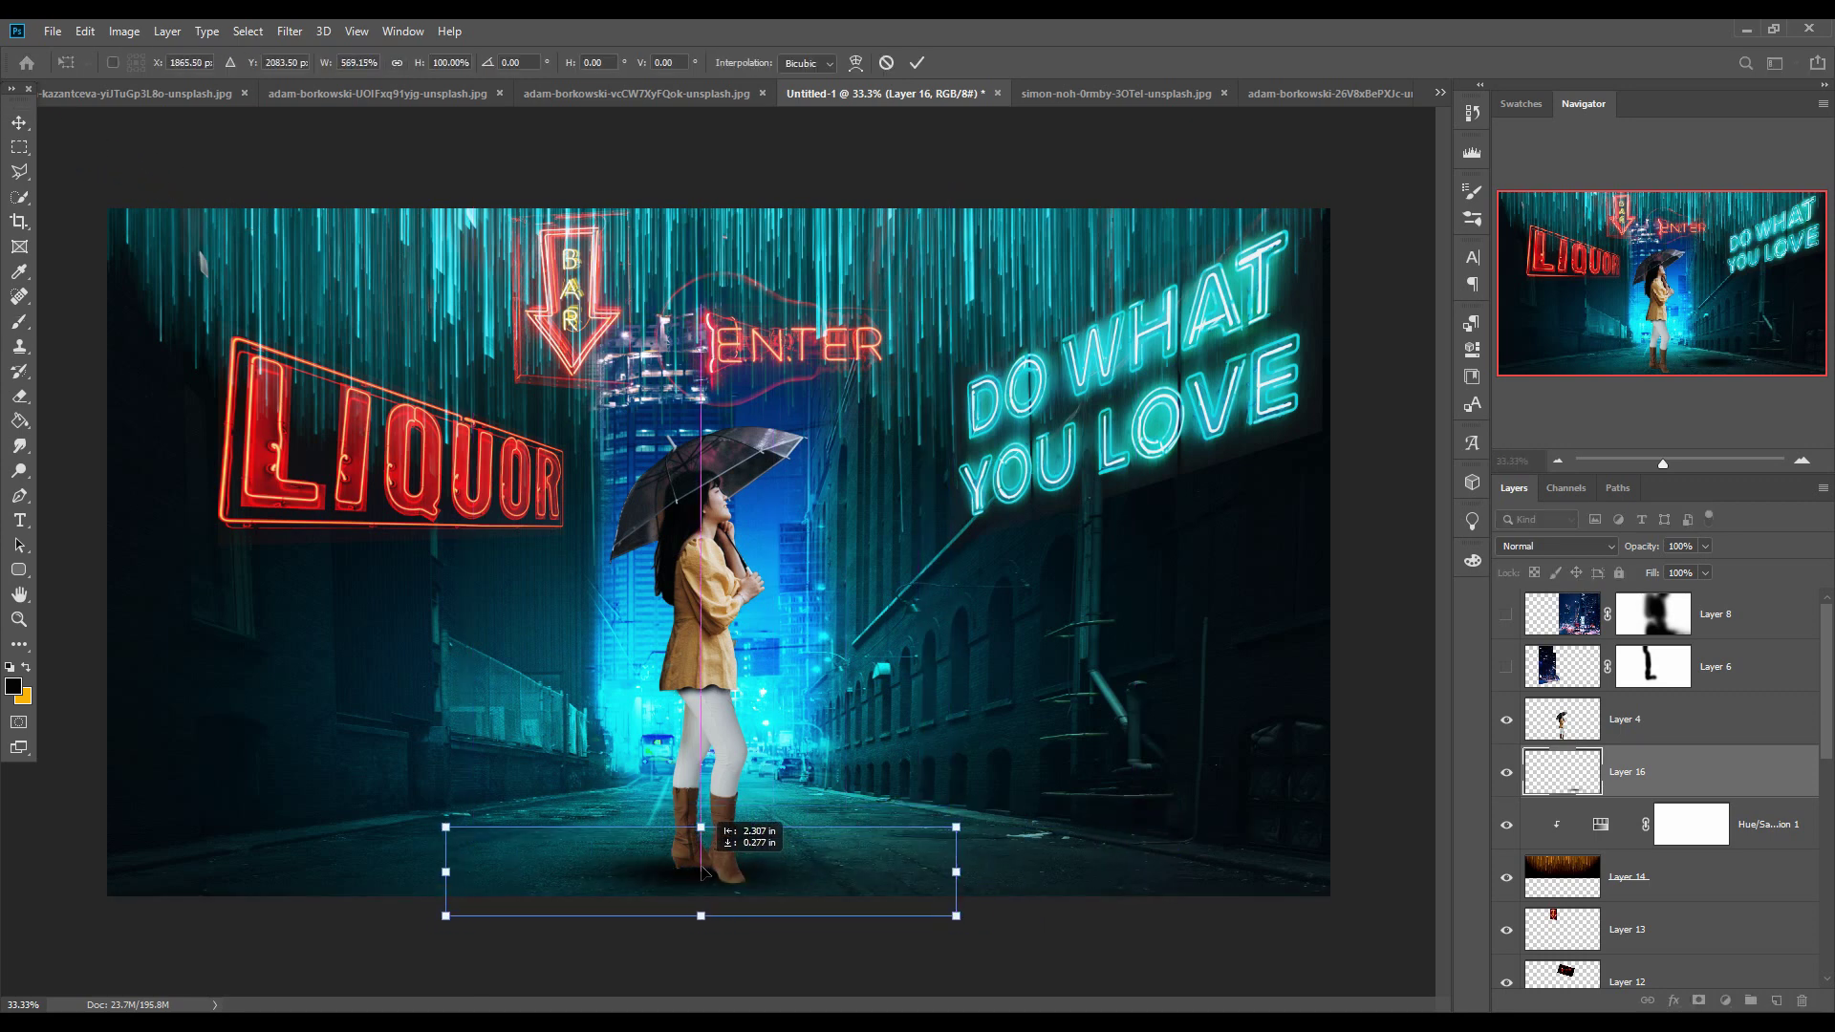
drag(957, 917, 1000, 929)
drag(780, 879, 764, 873)
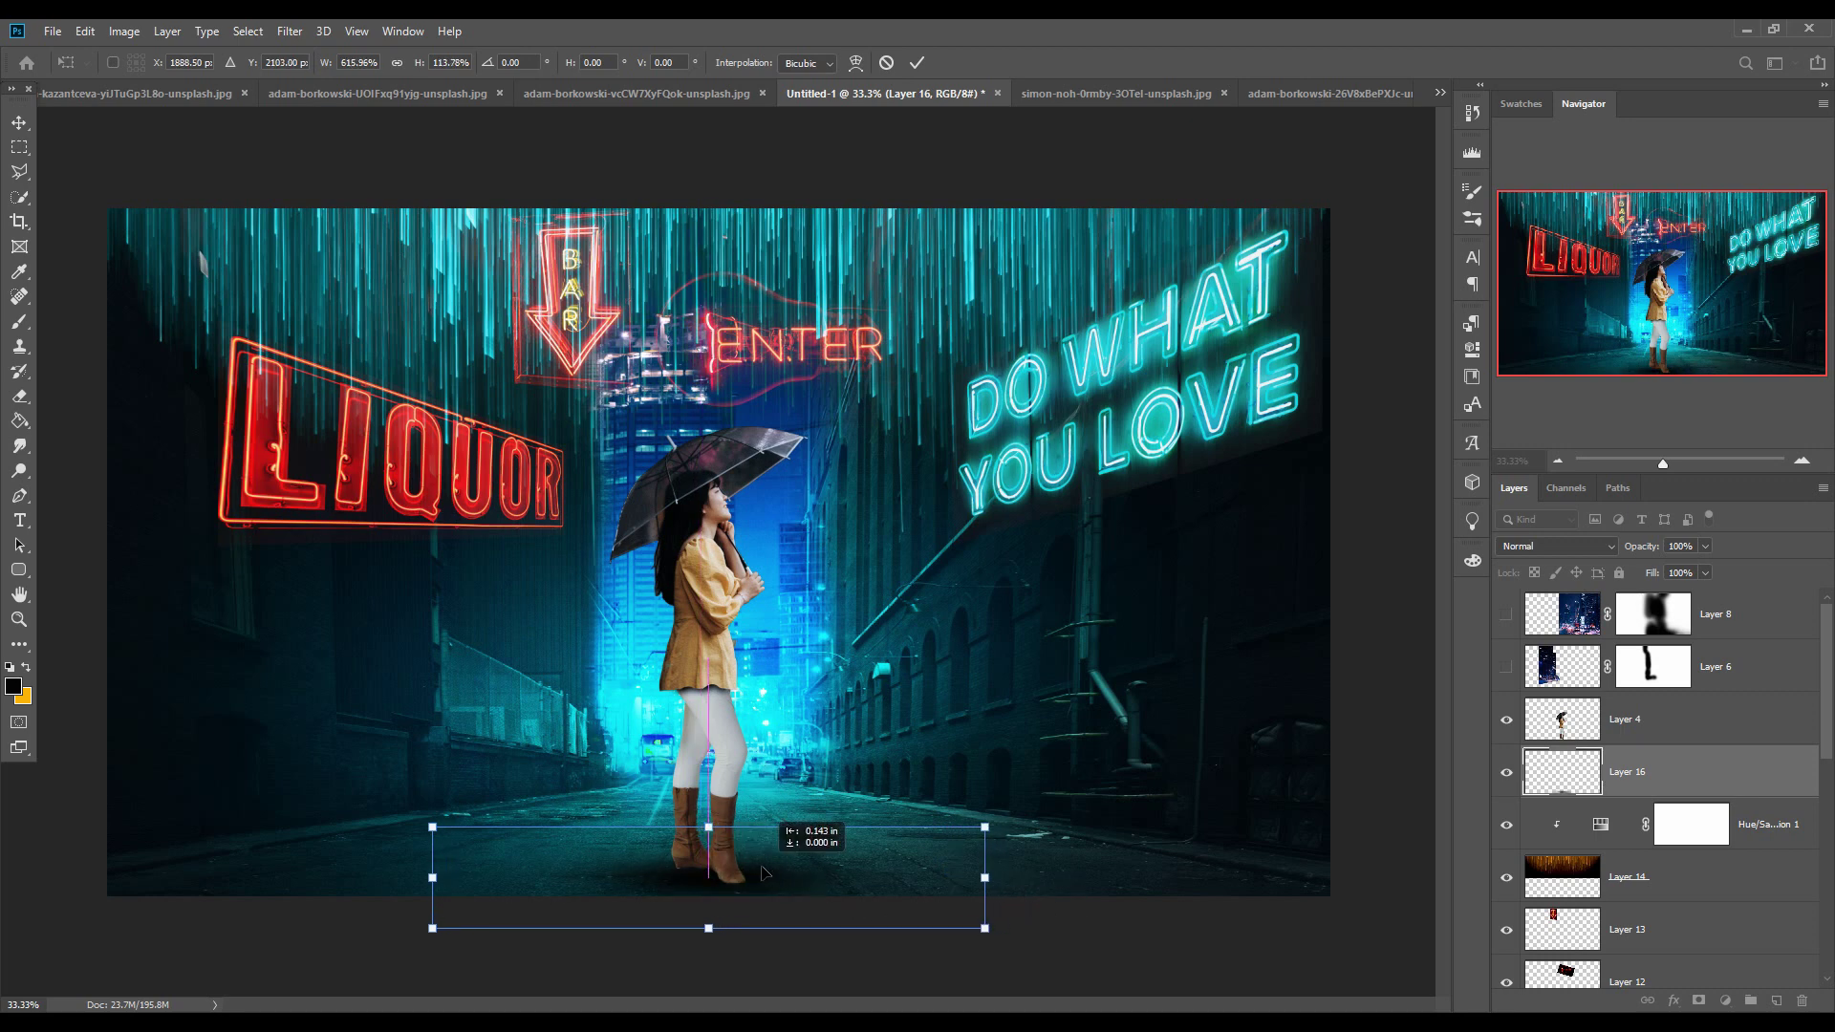
drag(986, 826, 991, 816)
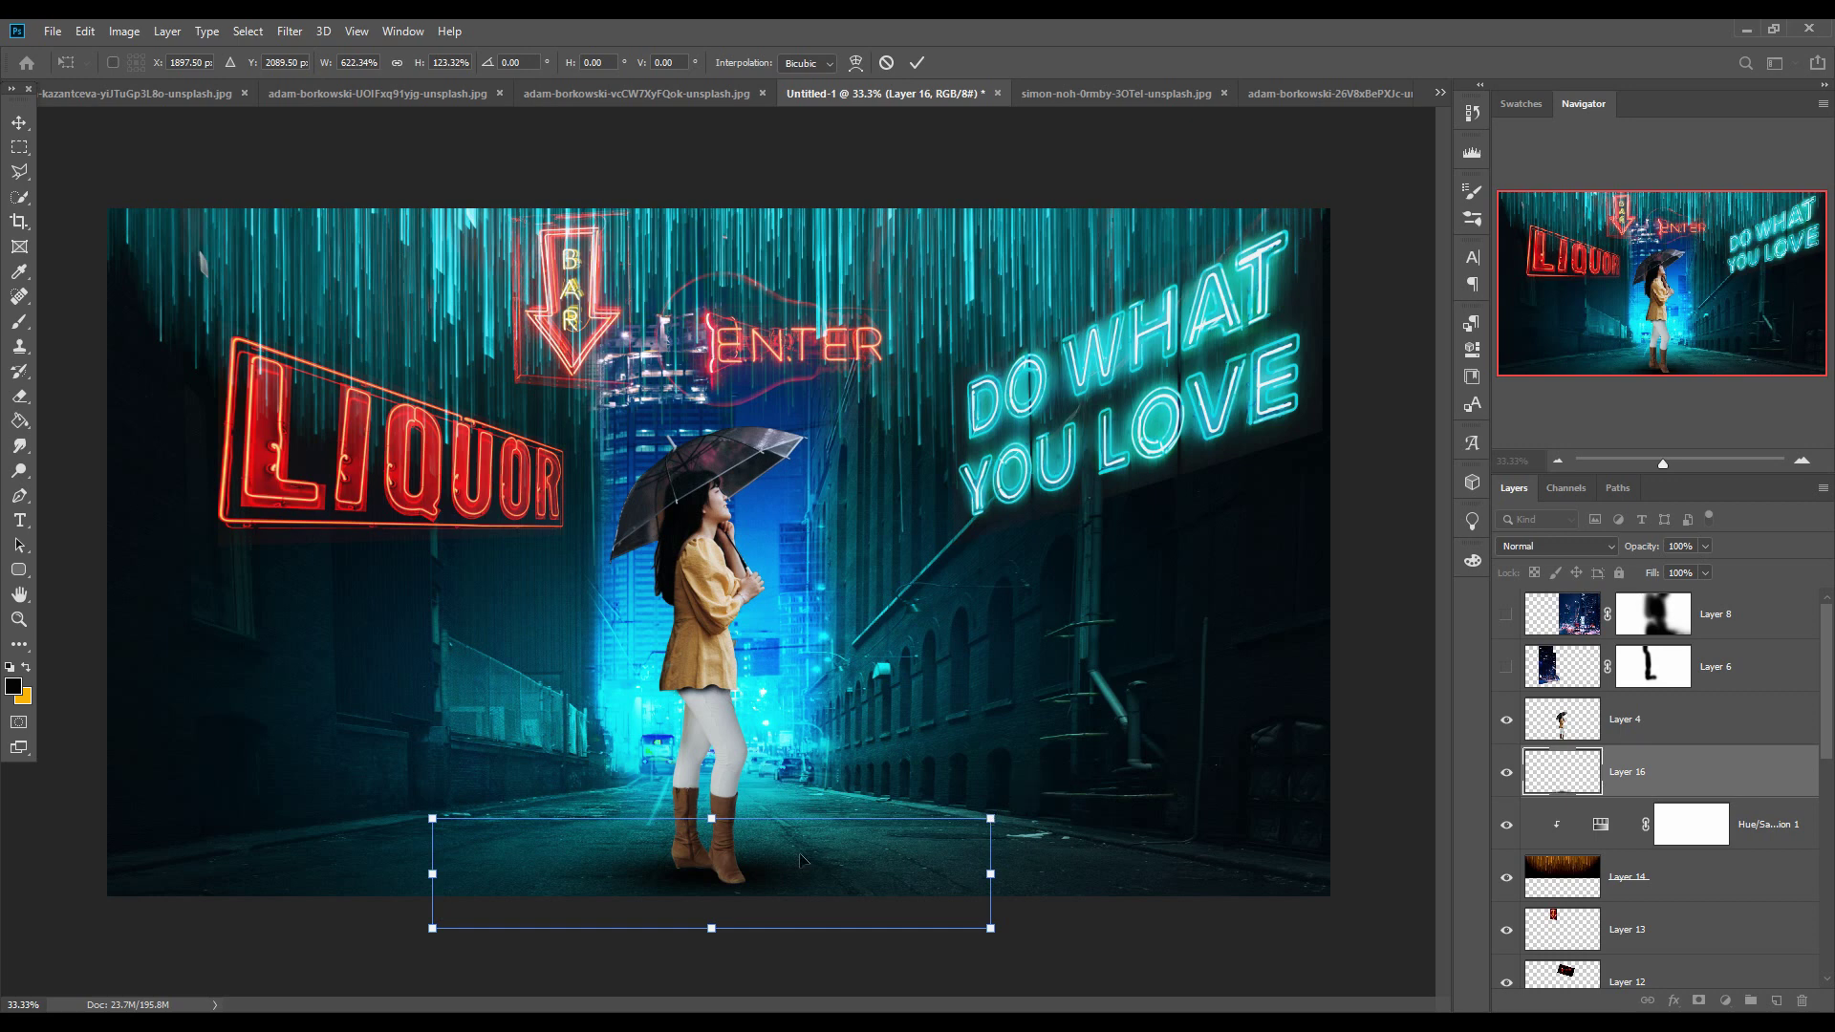
click(916, 63)
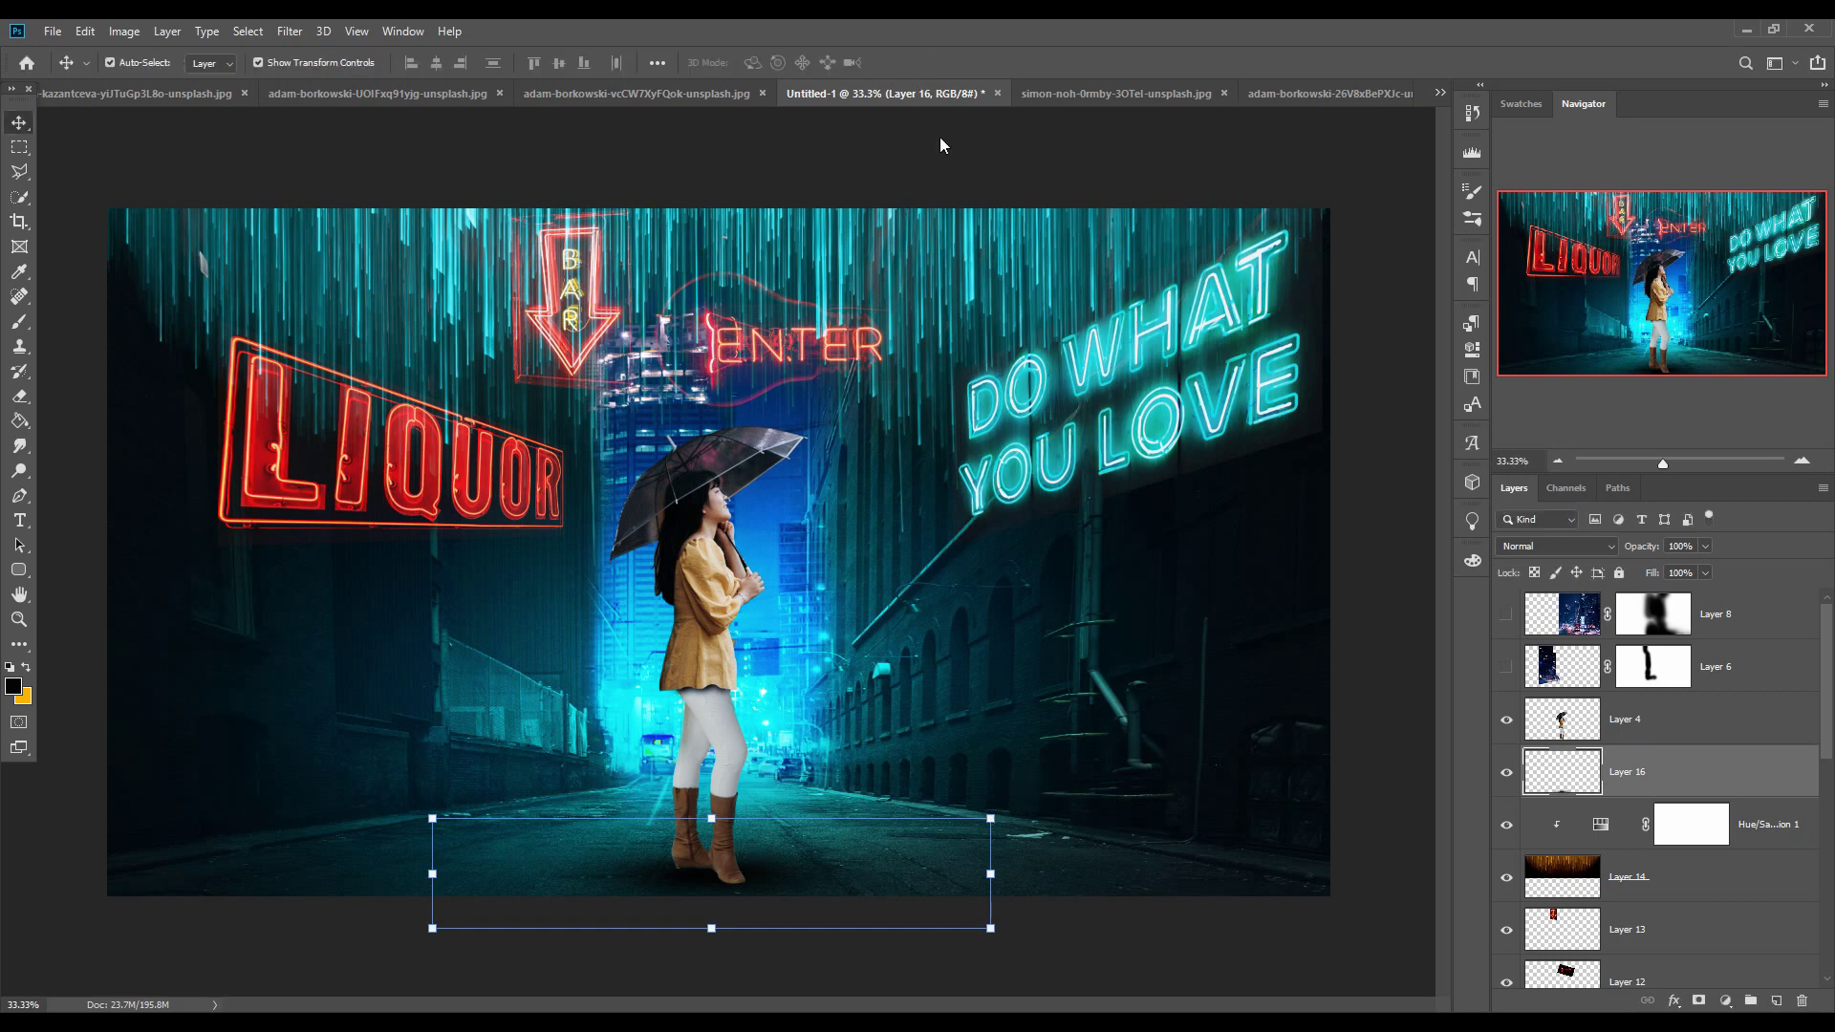
Add a new layer directly above the woman, set its blending mode to Overlay and clip it to her
click(1709, 717)
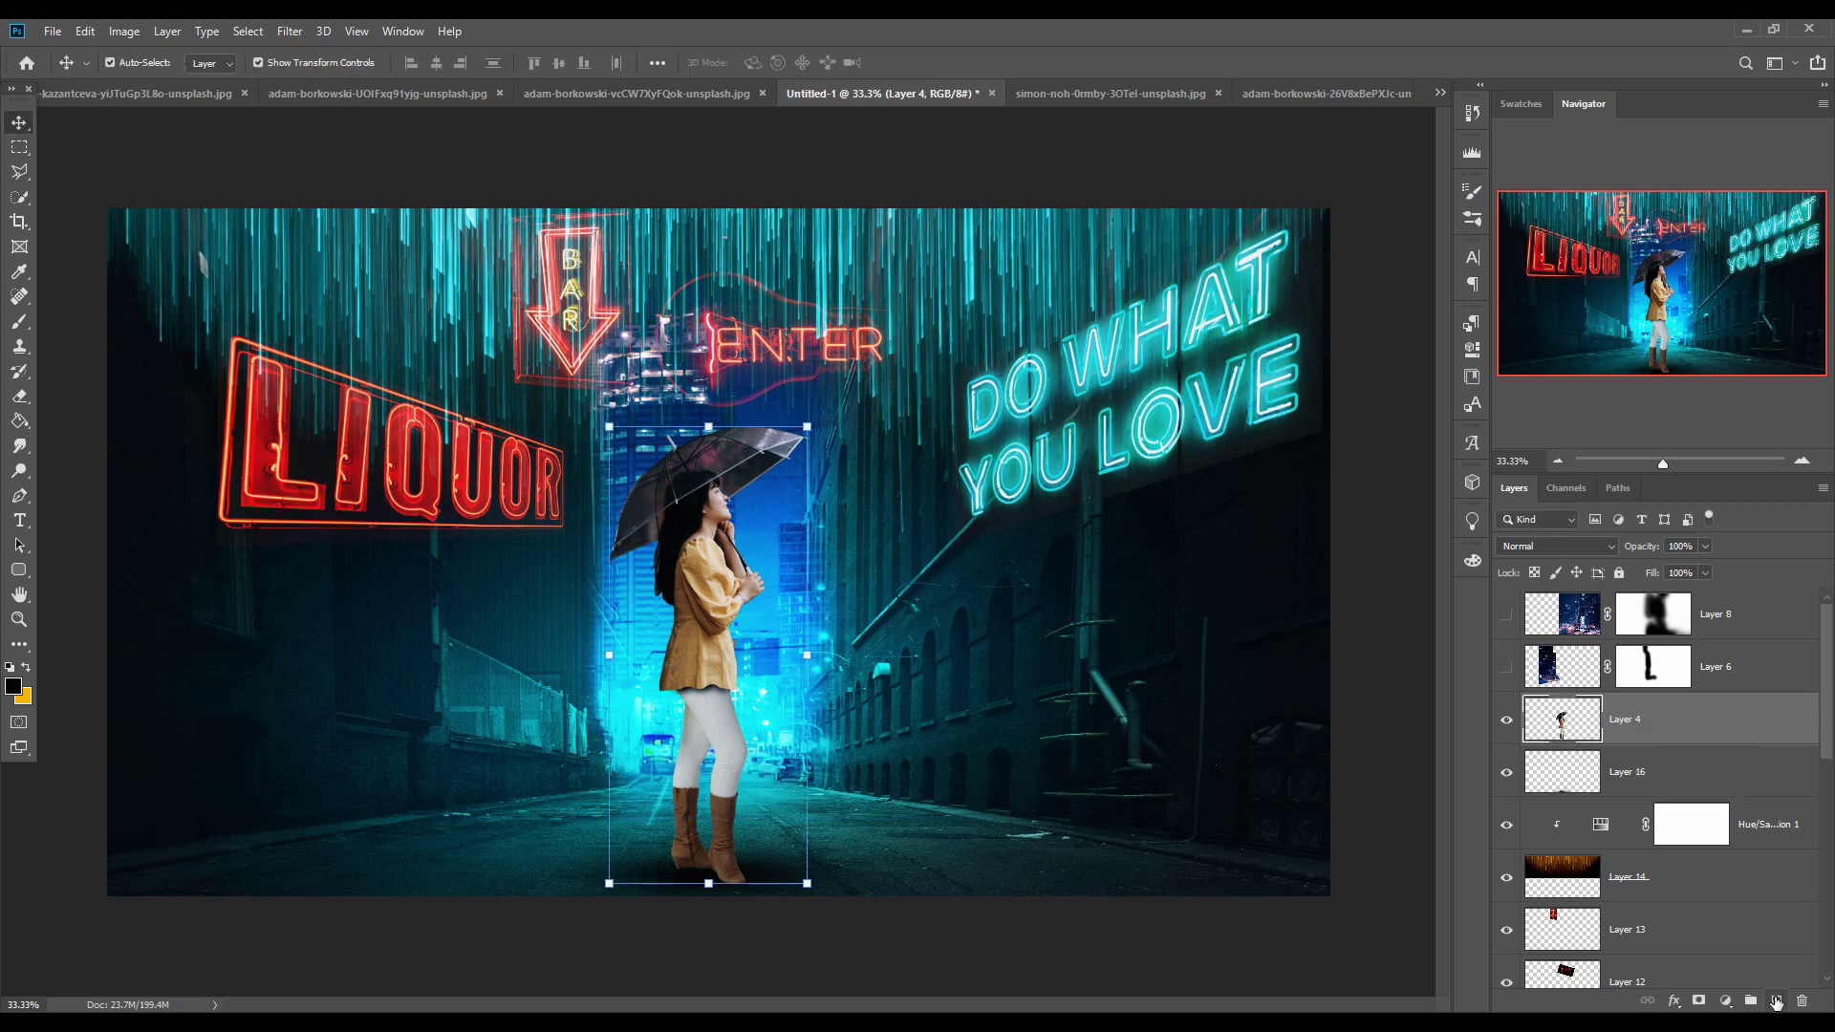
click(1775, 1000)
click(1582, 539)
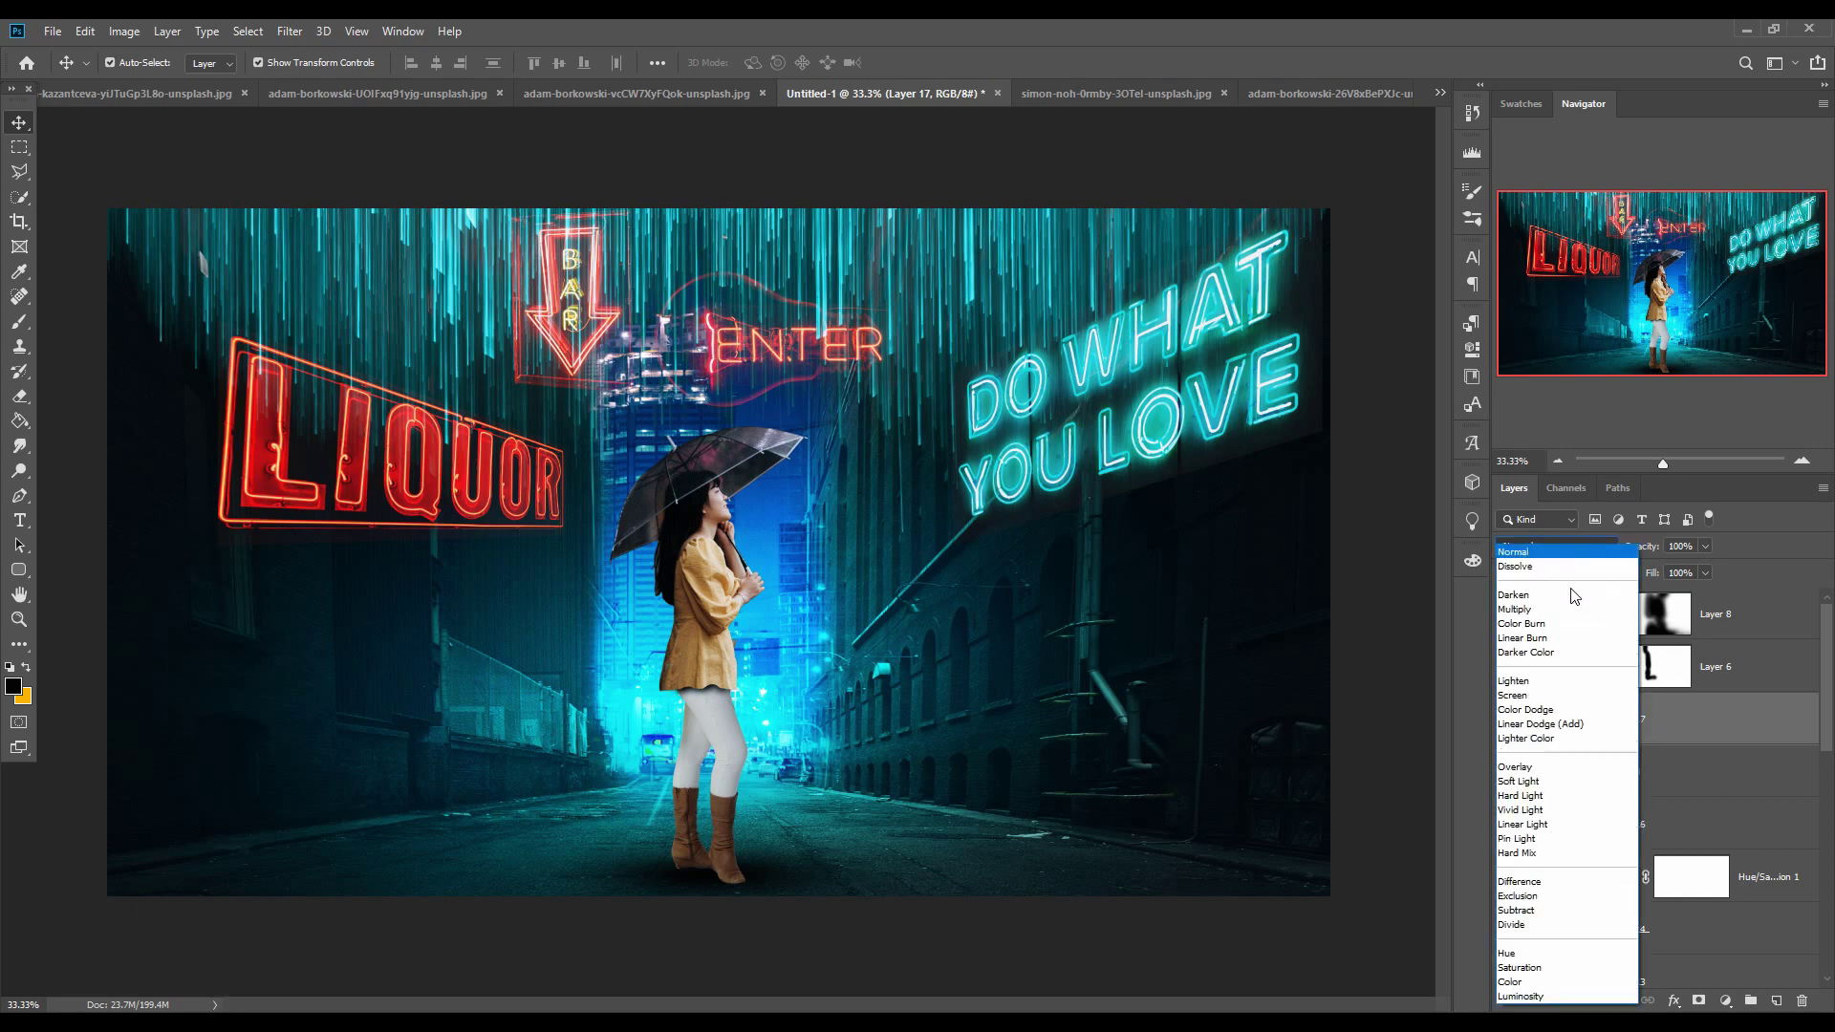
click(1567, 761)
right_click(1627, 719)
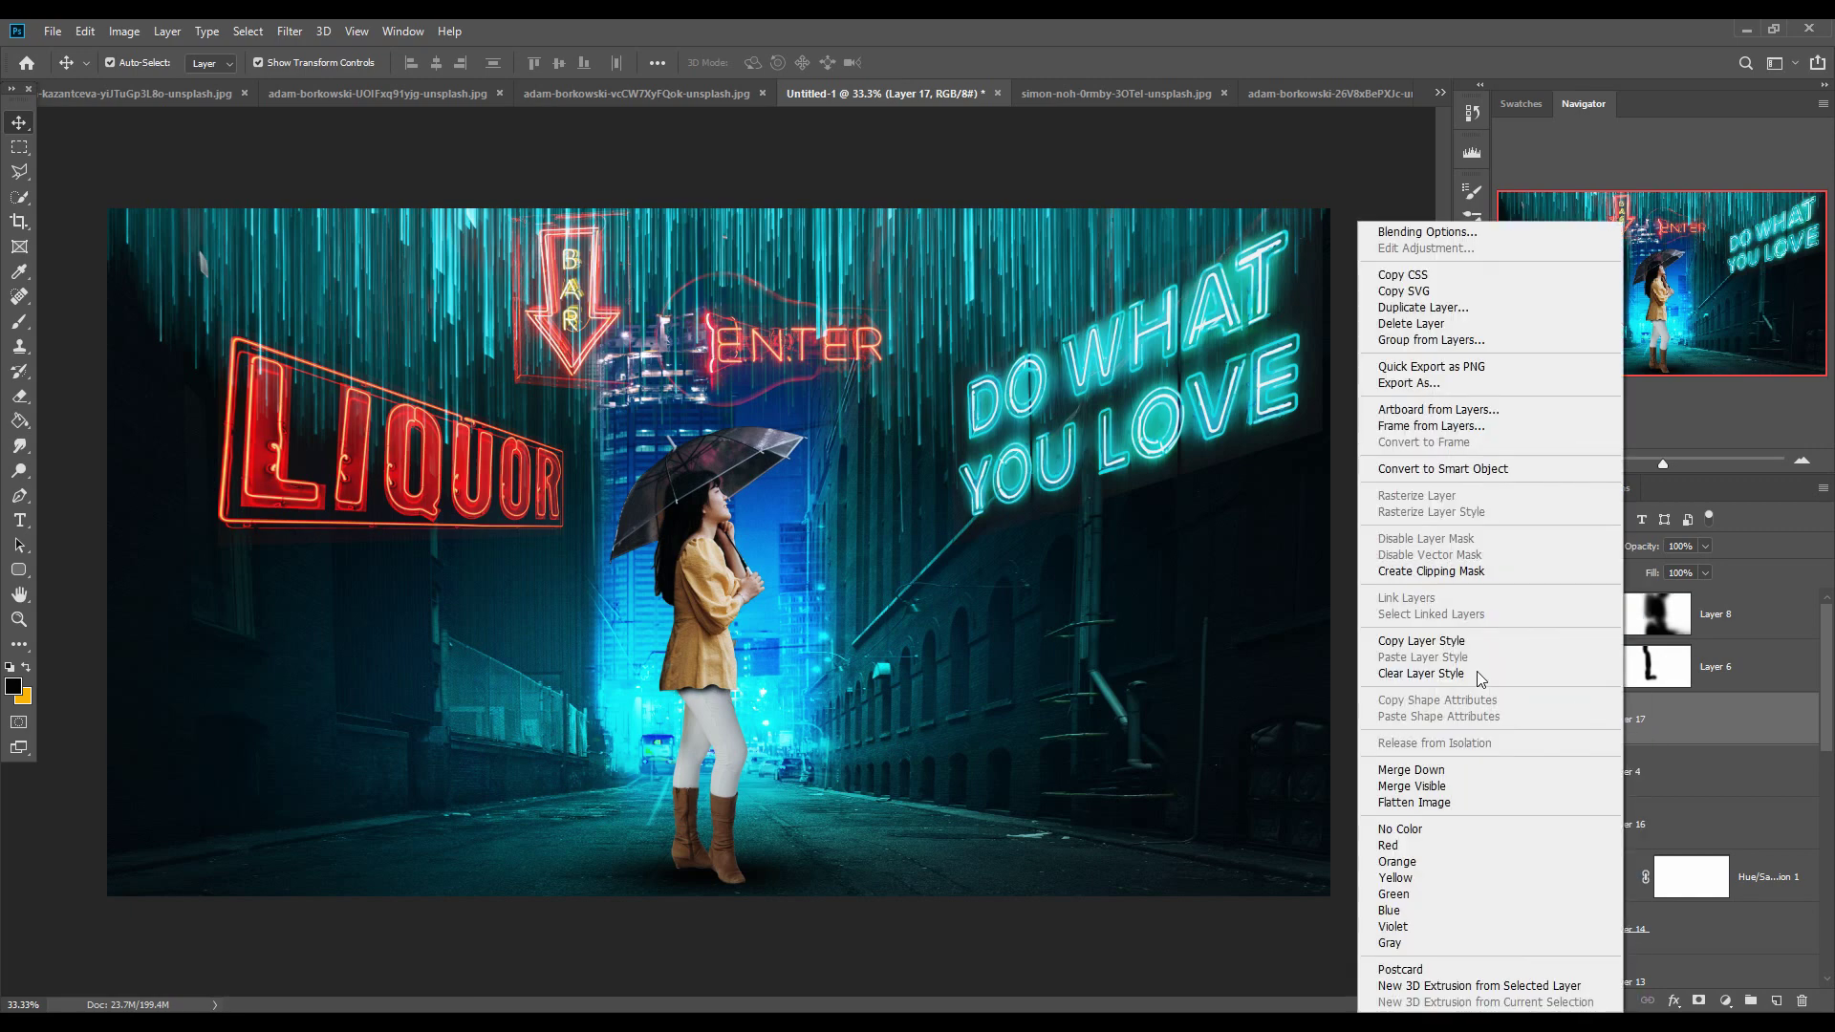
click(1436, 571)
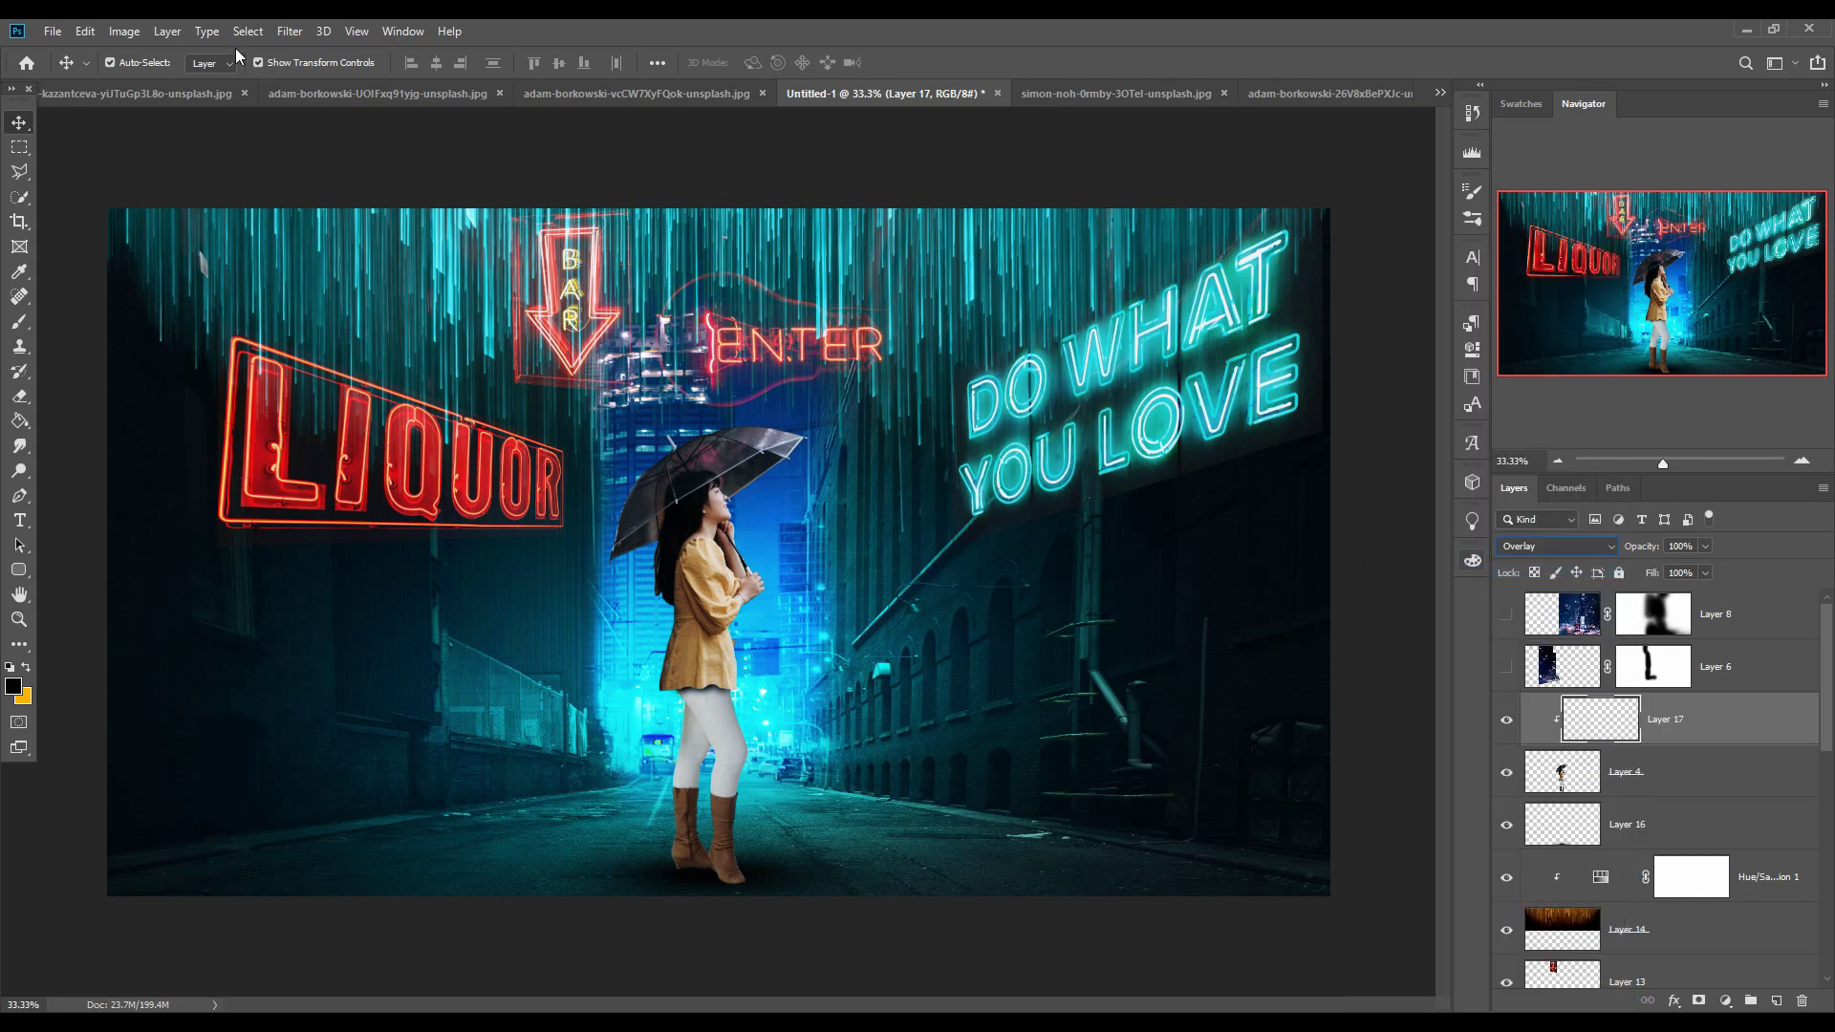
Fill the clipped Overlay layer with 50% Gray
click(86, 32)
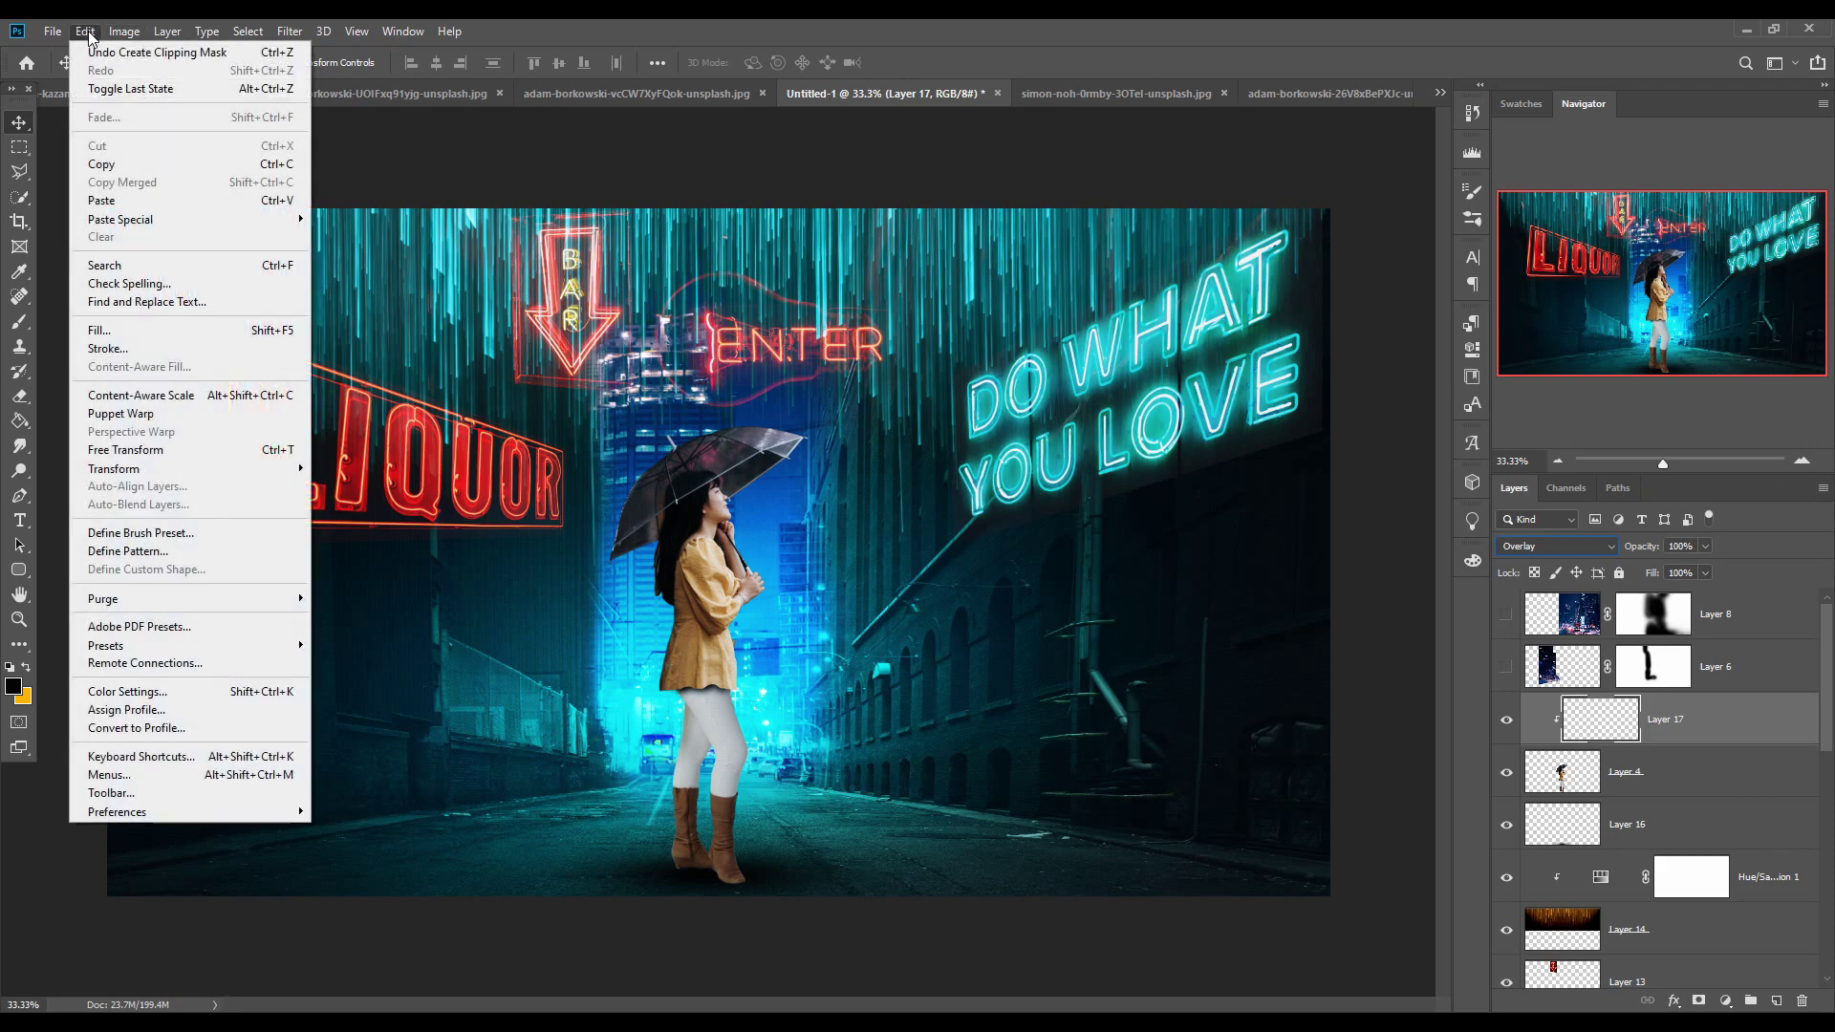
click(100, 331)
click(978, 288)
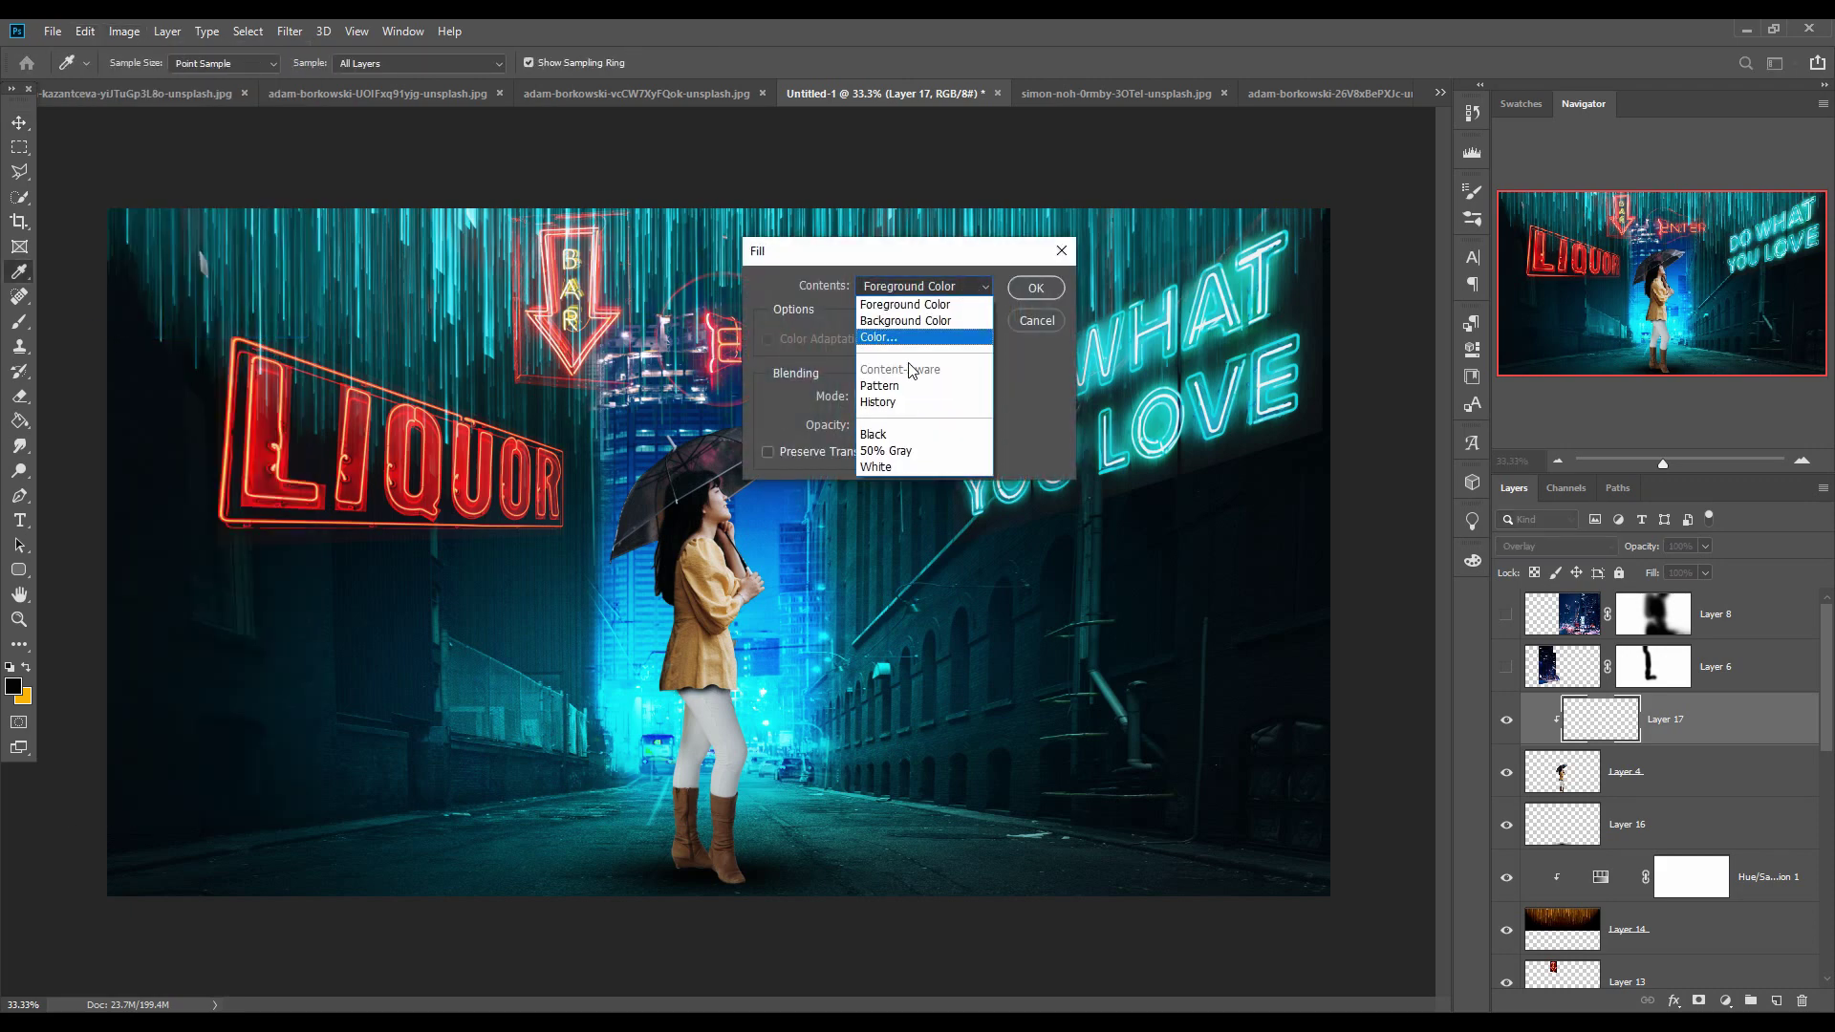
click(893, 459)
click(1035, 288)
key(v)
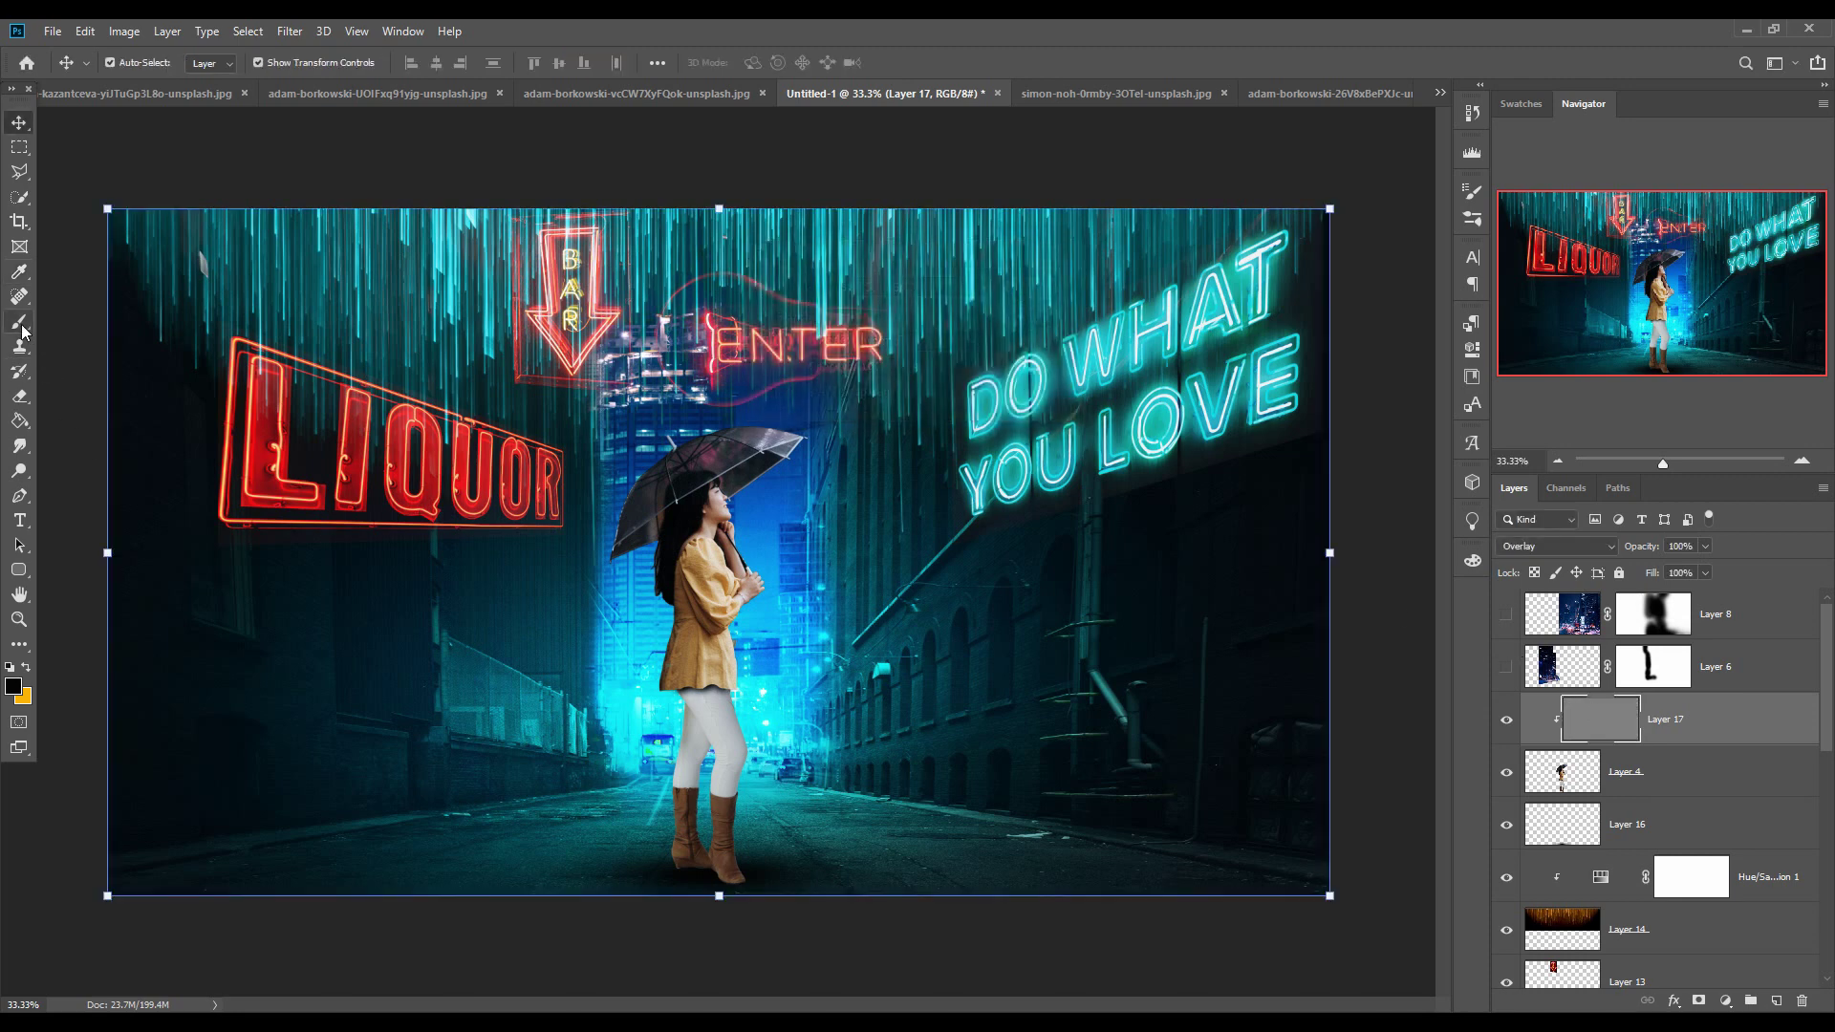
Darken the woman's boots and lower legs on the gray layer with the Burn tool, Midtones range at 51% exposure
click(19, 471)
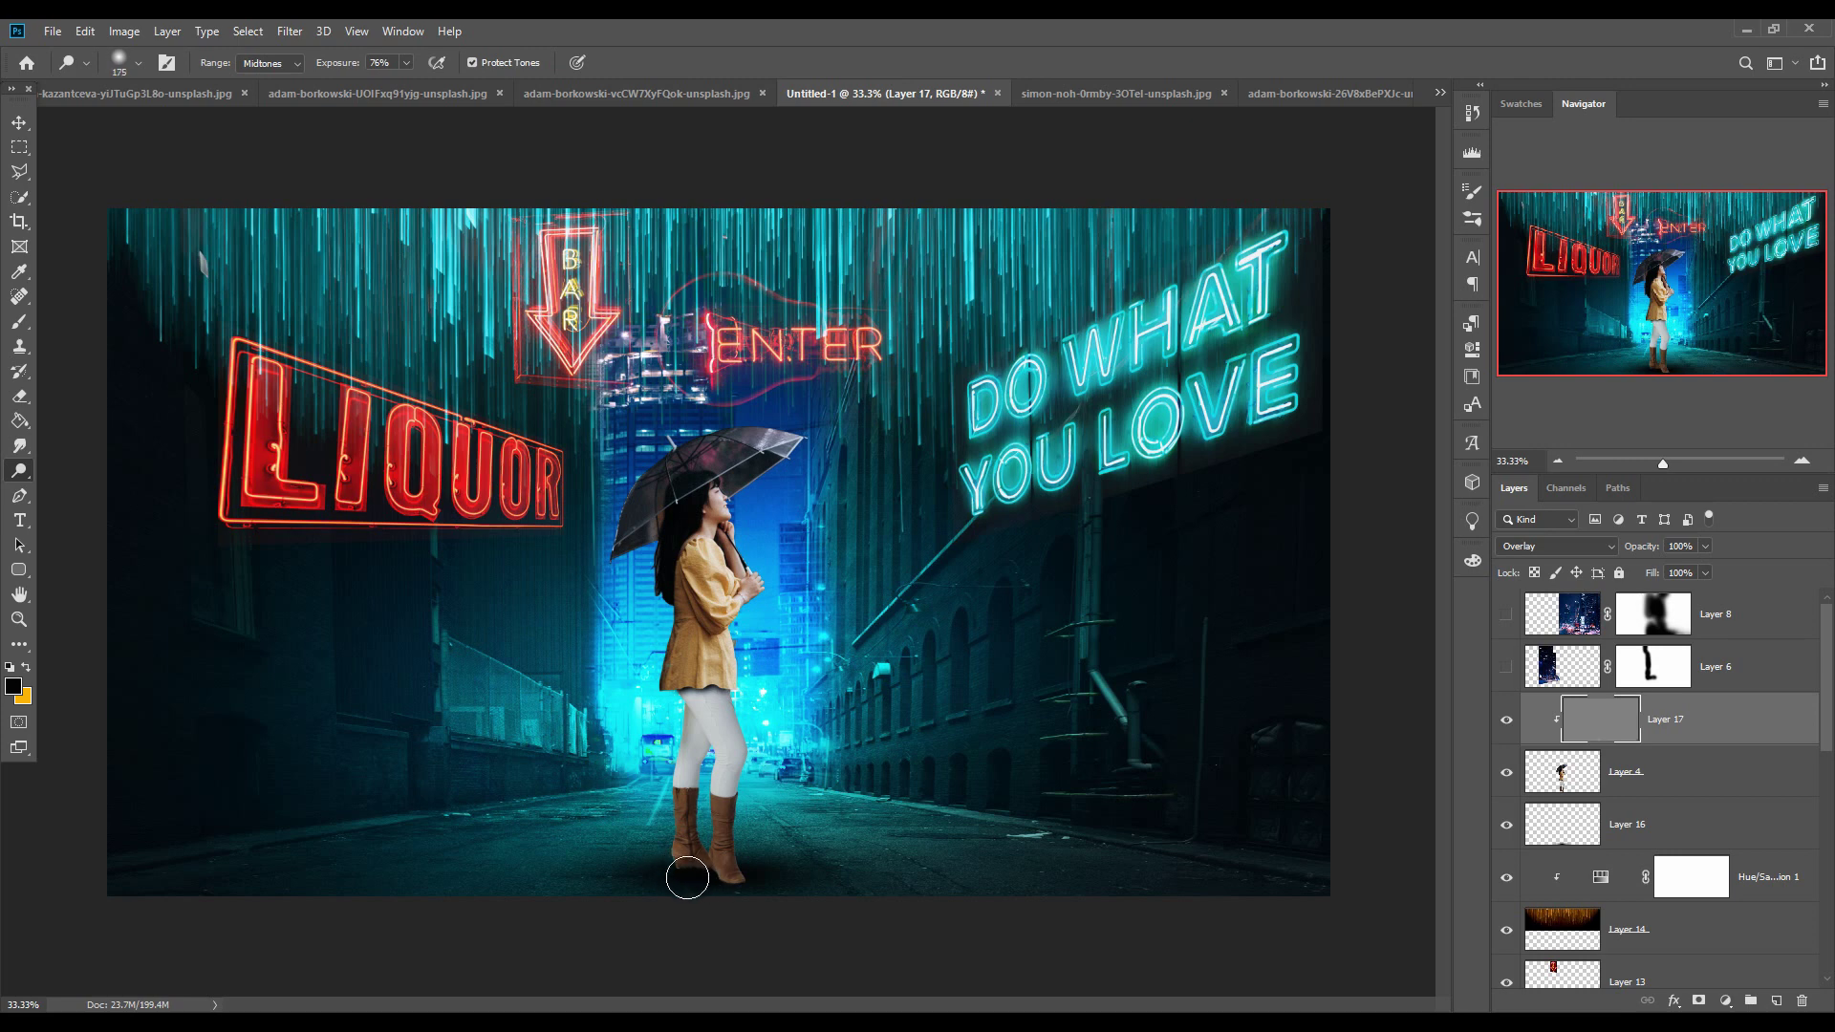
right_click(20, 478)
click(93, 489)
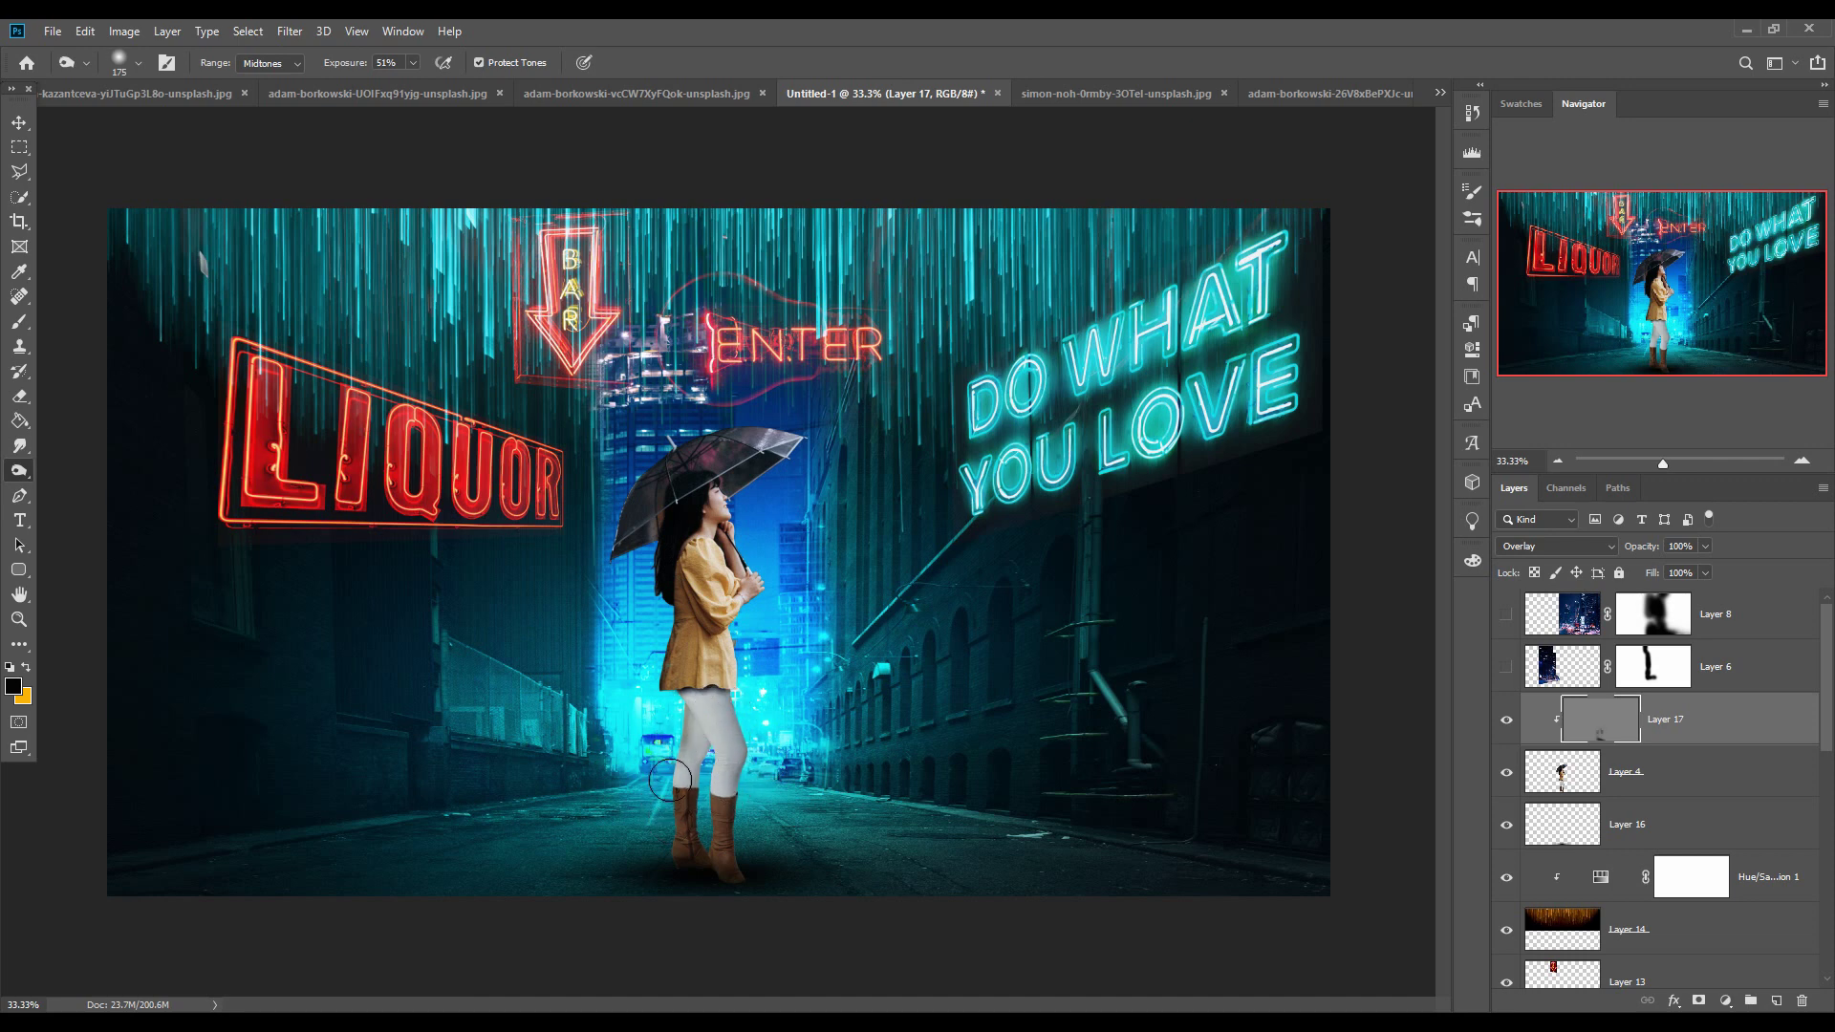
click(19, 122)
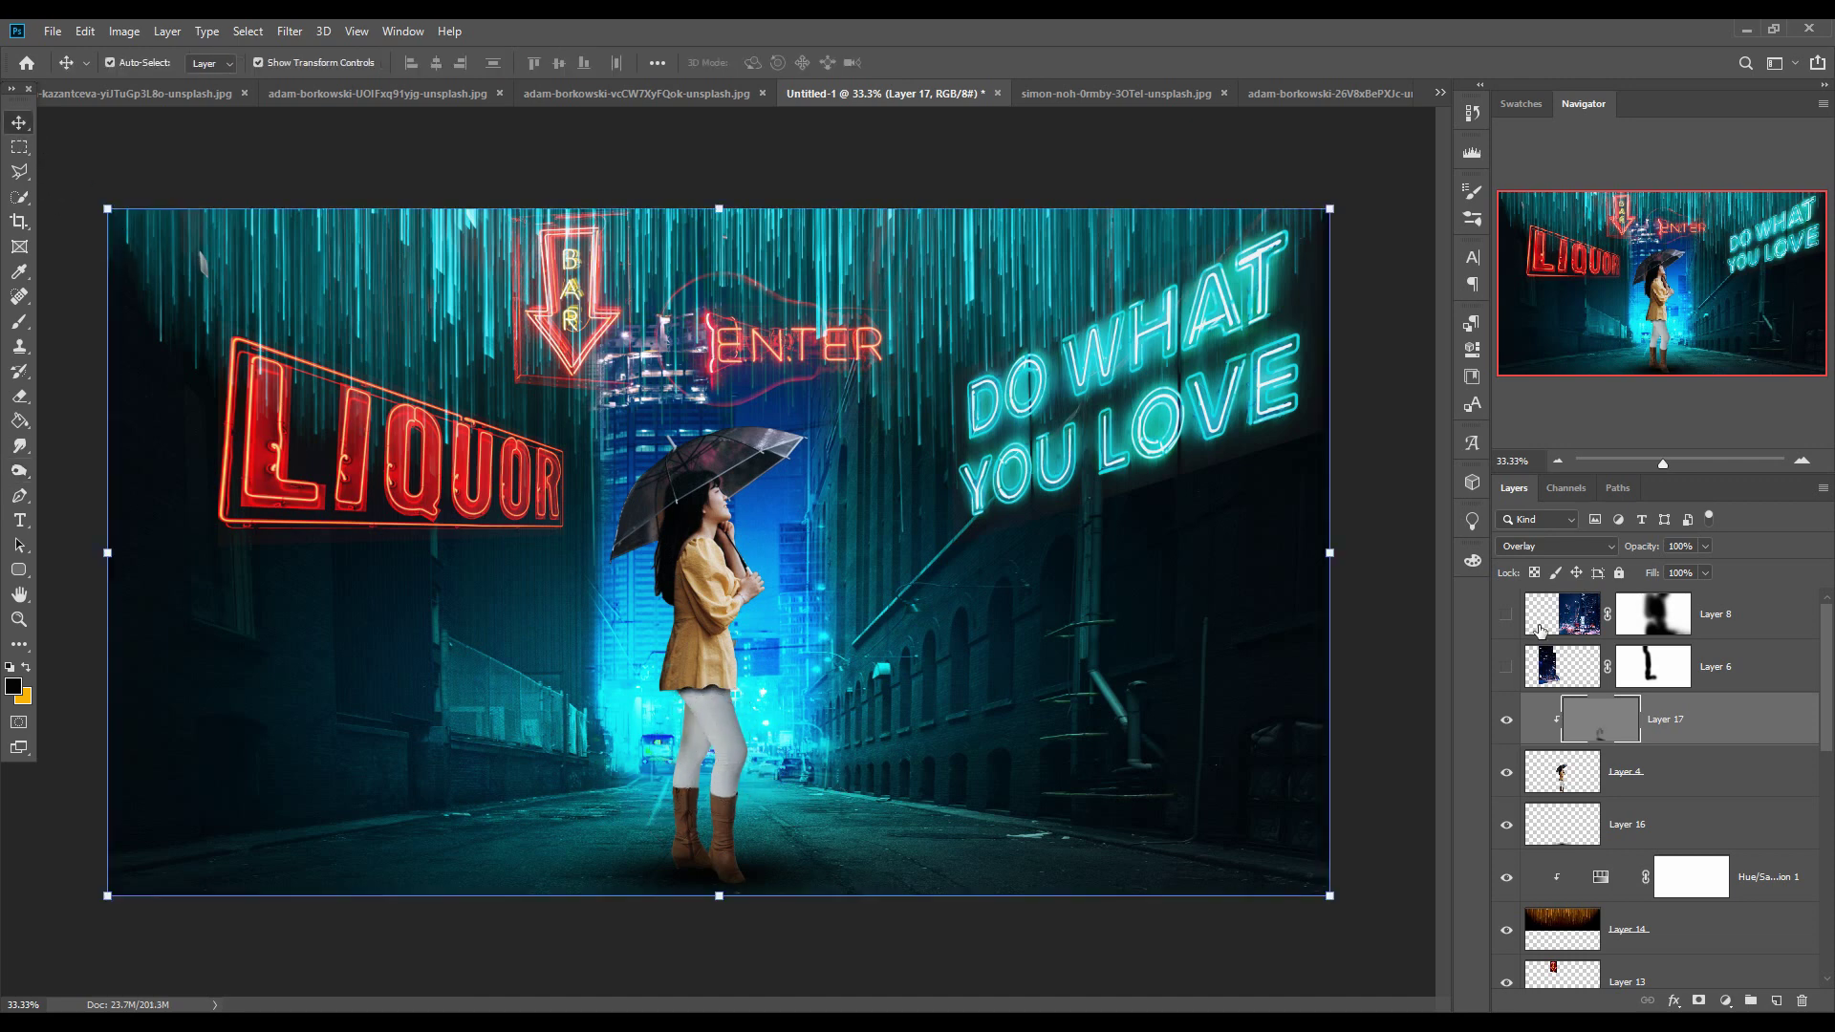
On the woman's layer, trace the umbrella's outer edge with a Pen path, from her hair over the canopy to the front tips
click(1677, 783)
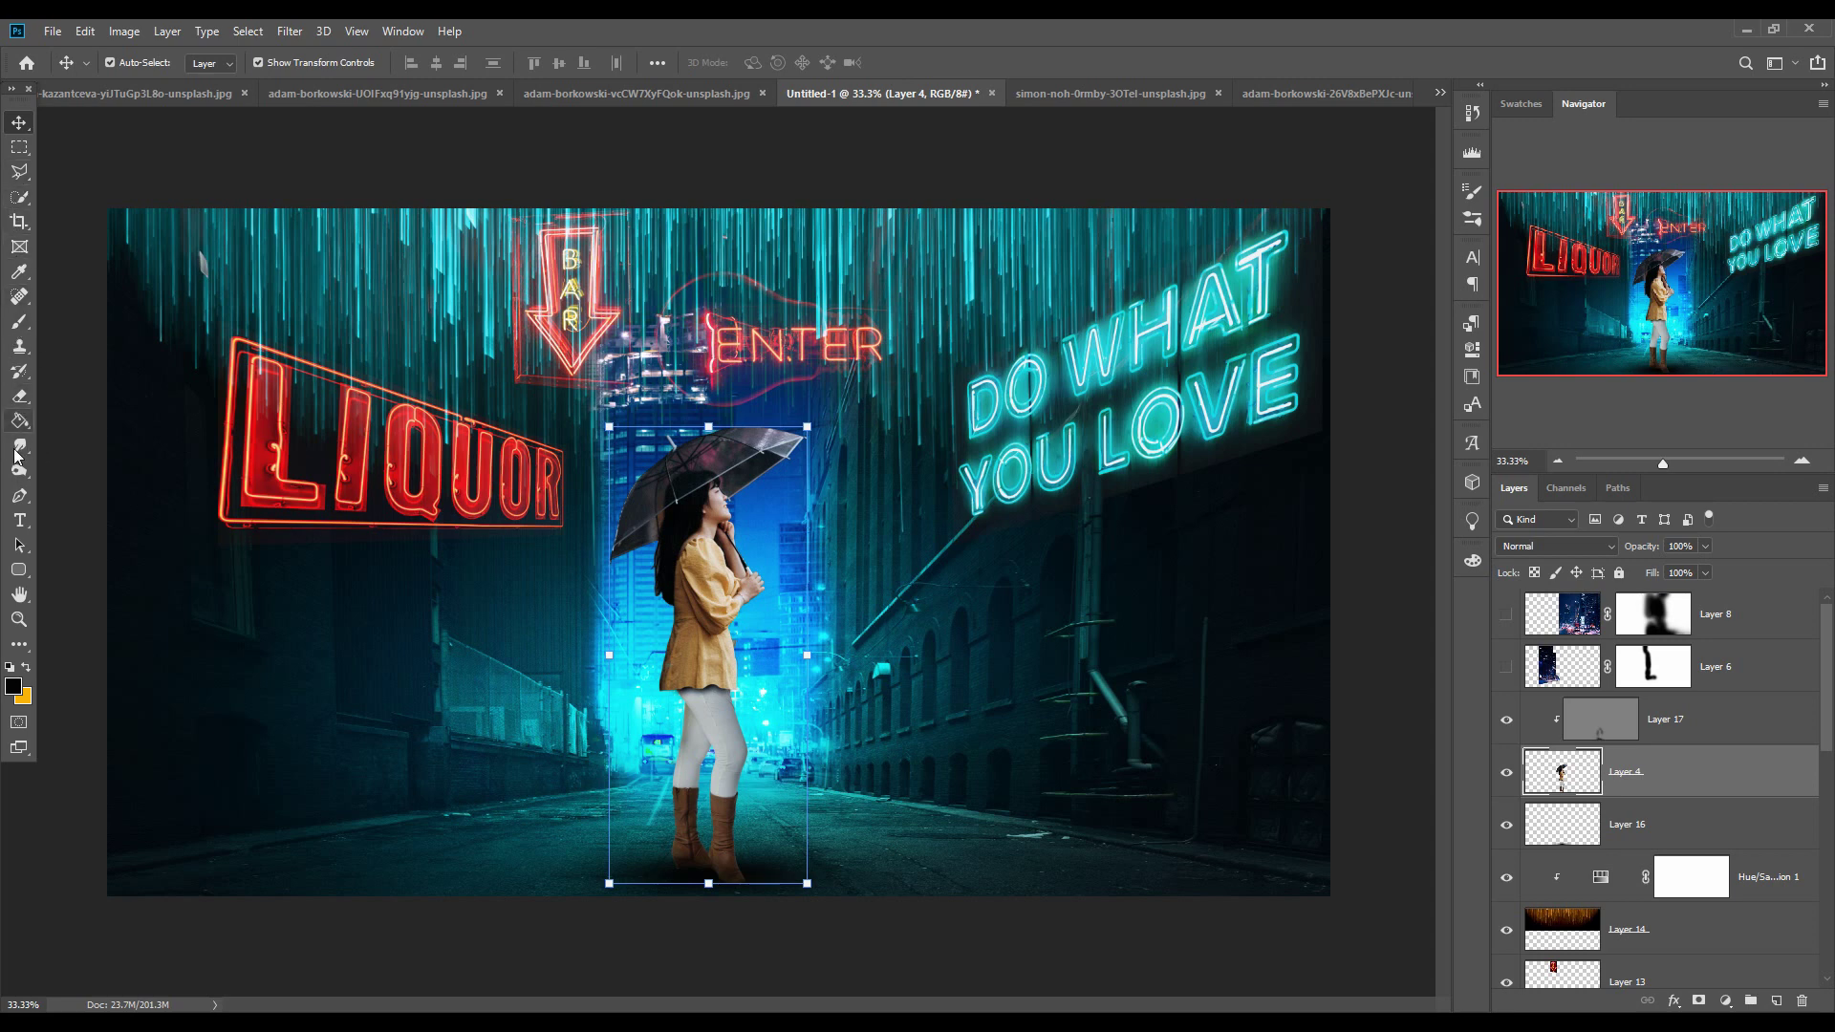
click(18, 496)
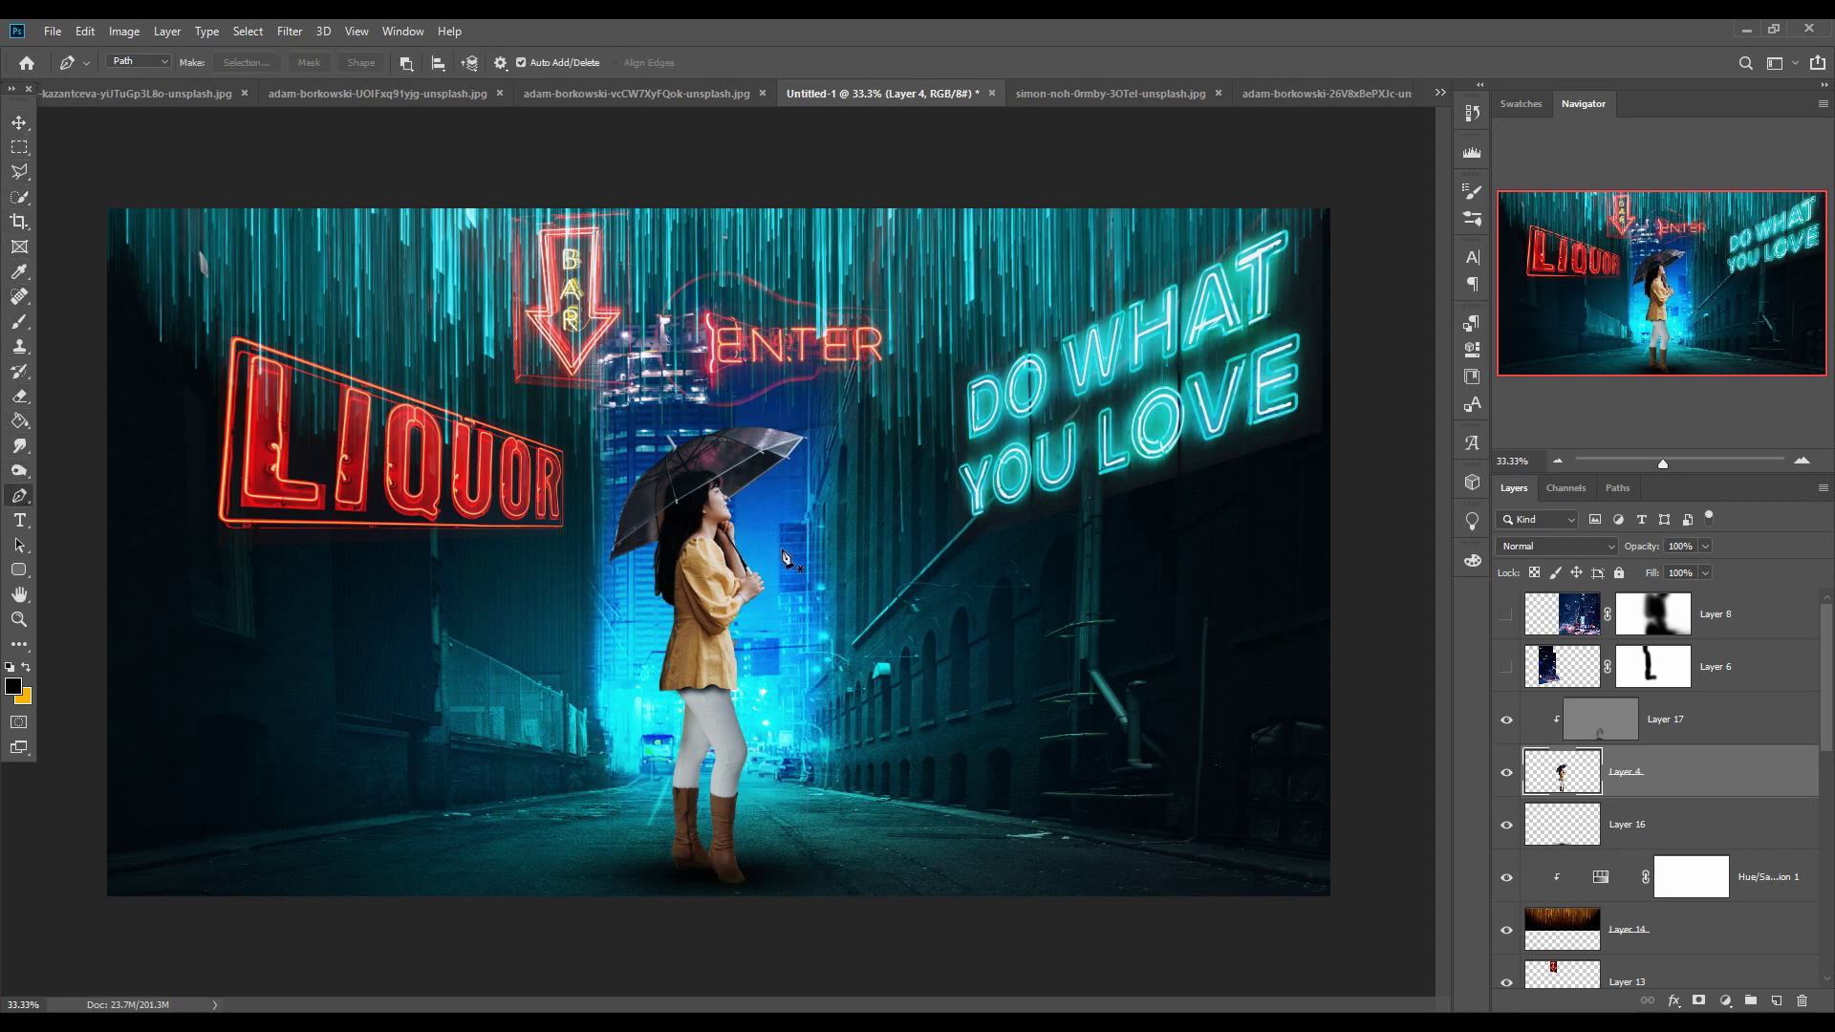
scroll(782, 548, up, 5)
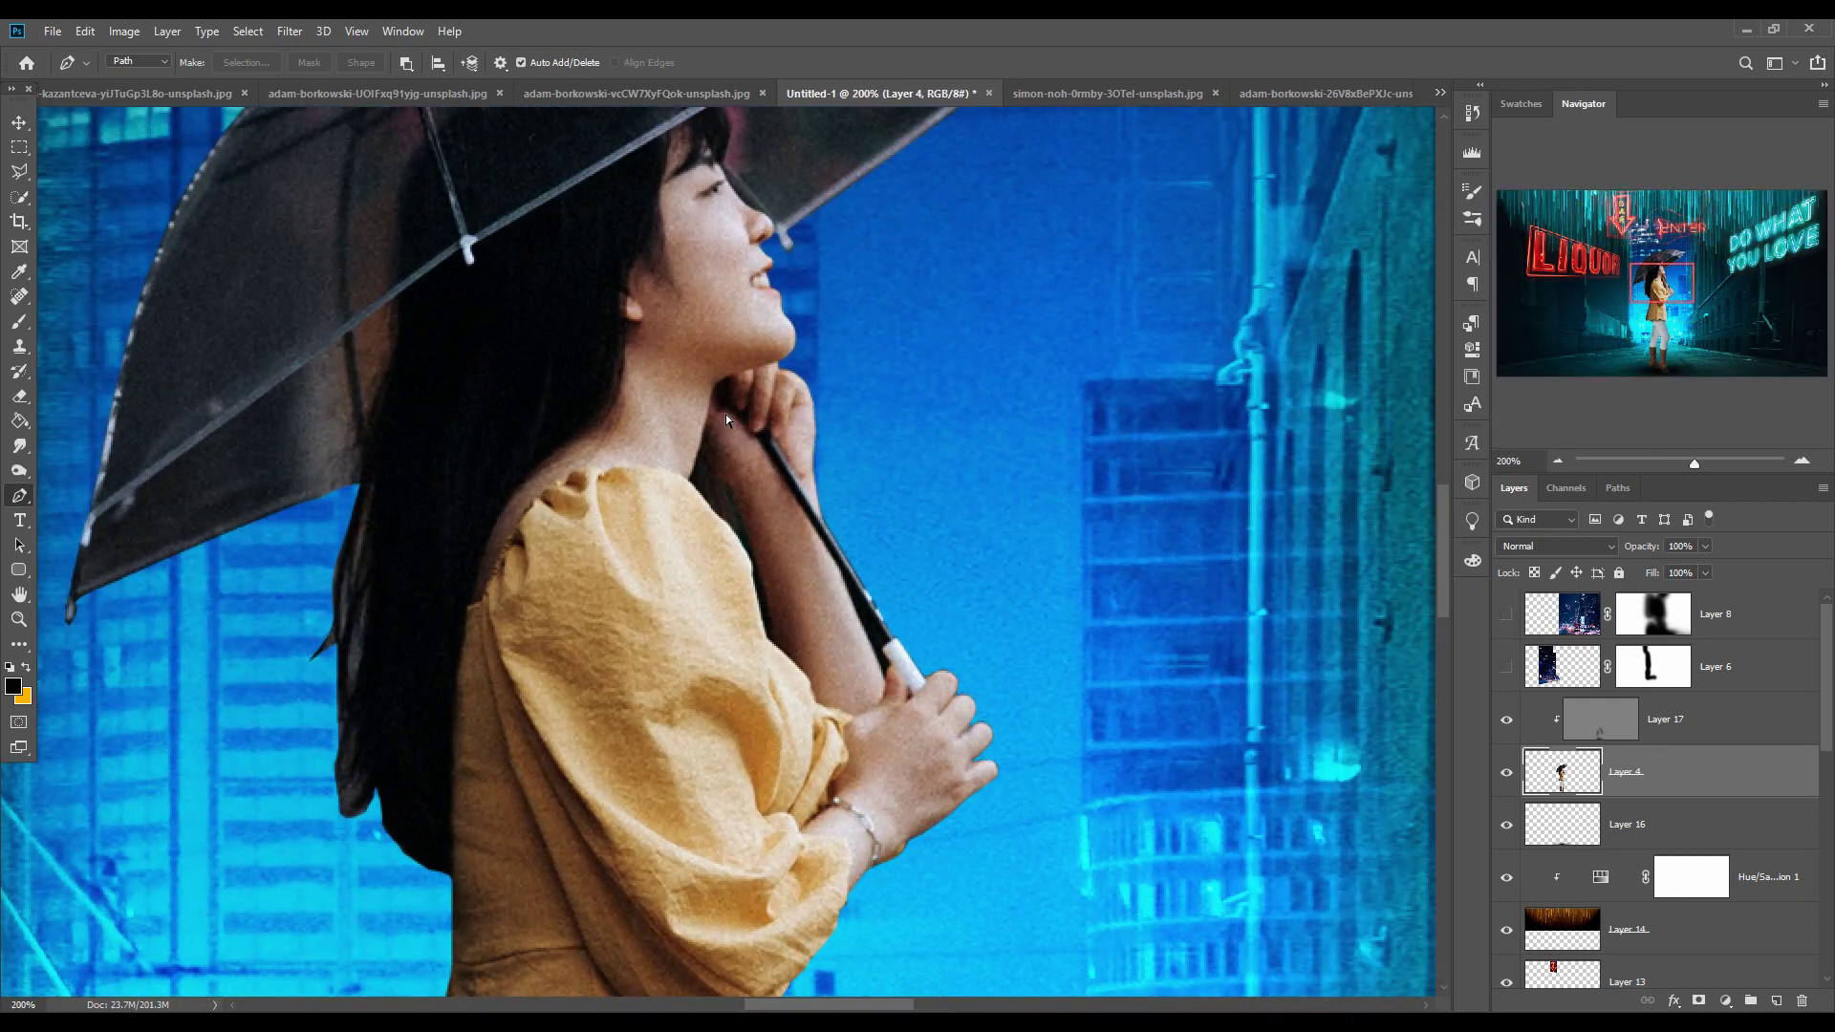
scroll(725, 415, up, 2)
drag(516, 419, 1248, 516)
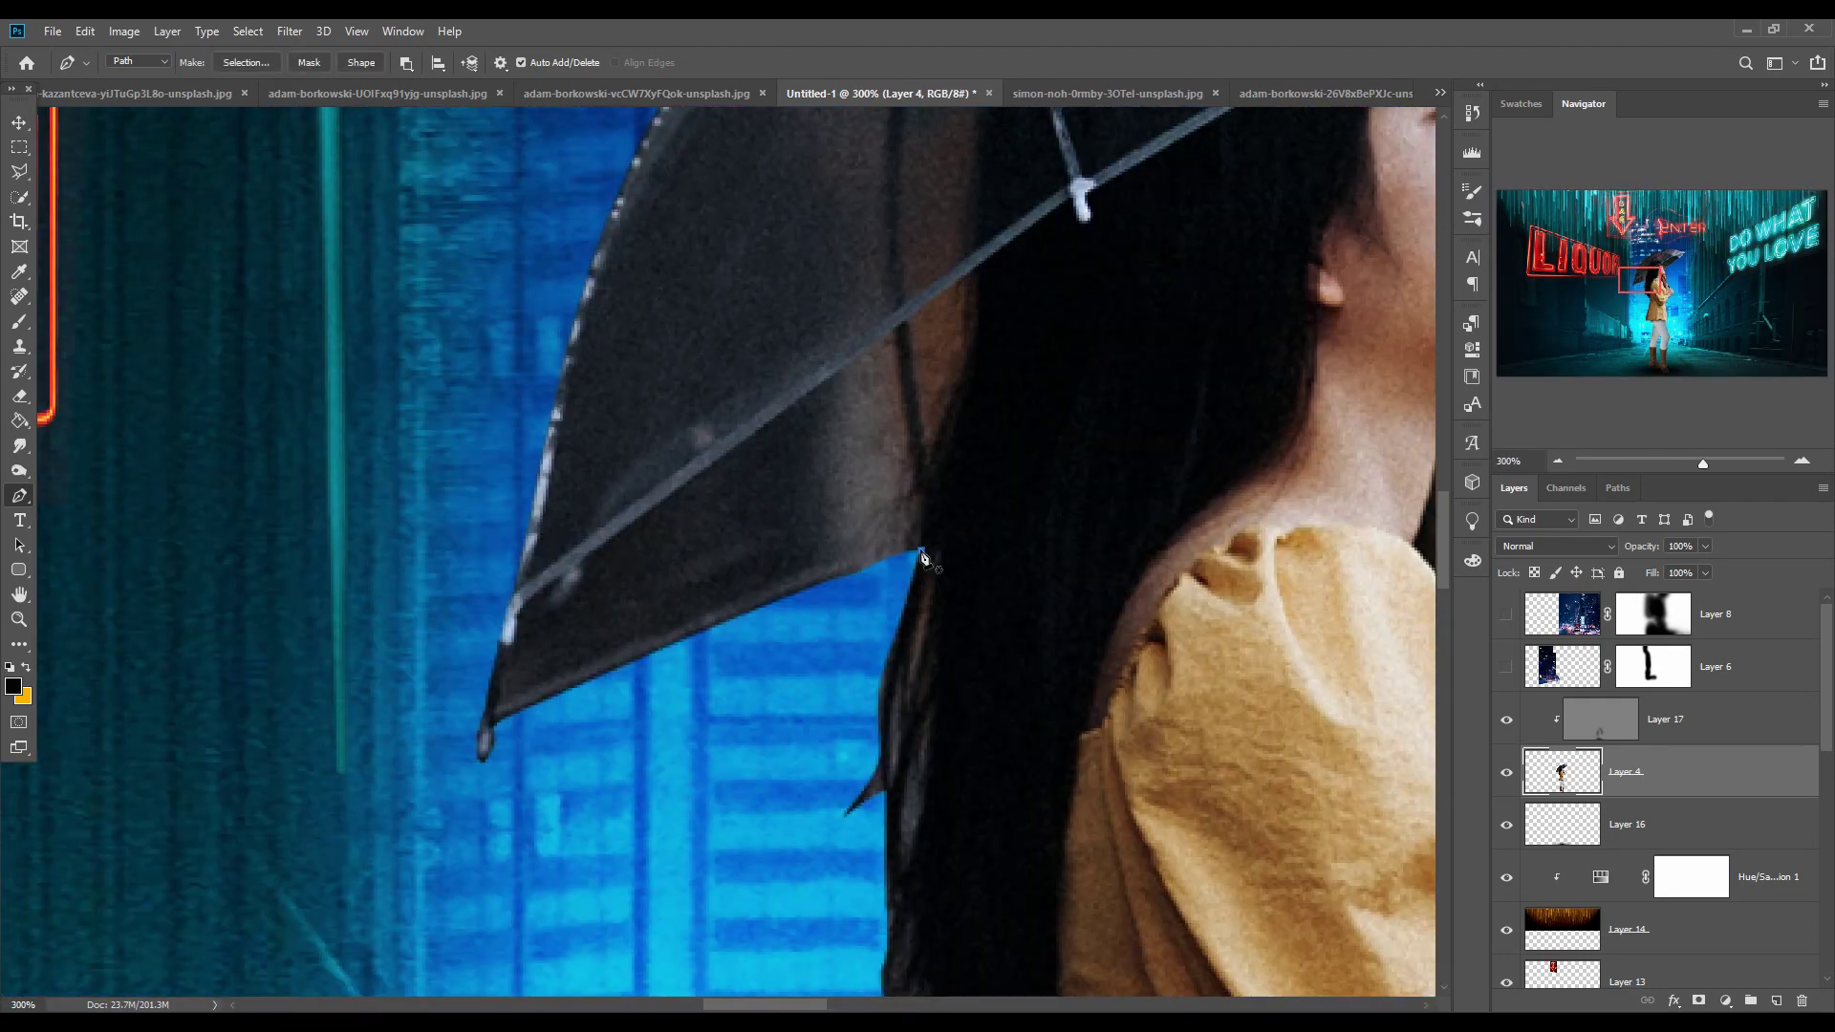
drag(593, 196, 571, 792)
click(733, 549)
drag(733, 549, 753, 667)
click(1246, 318)
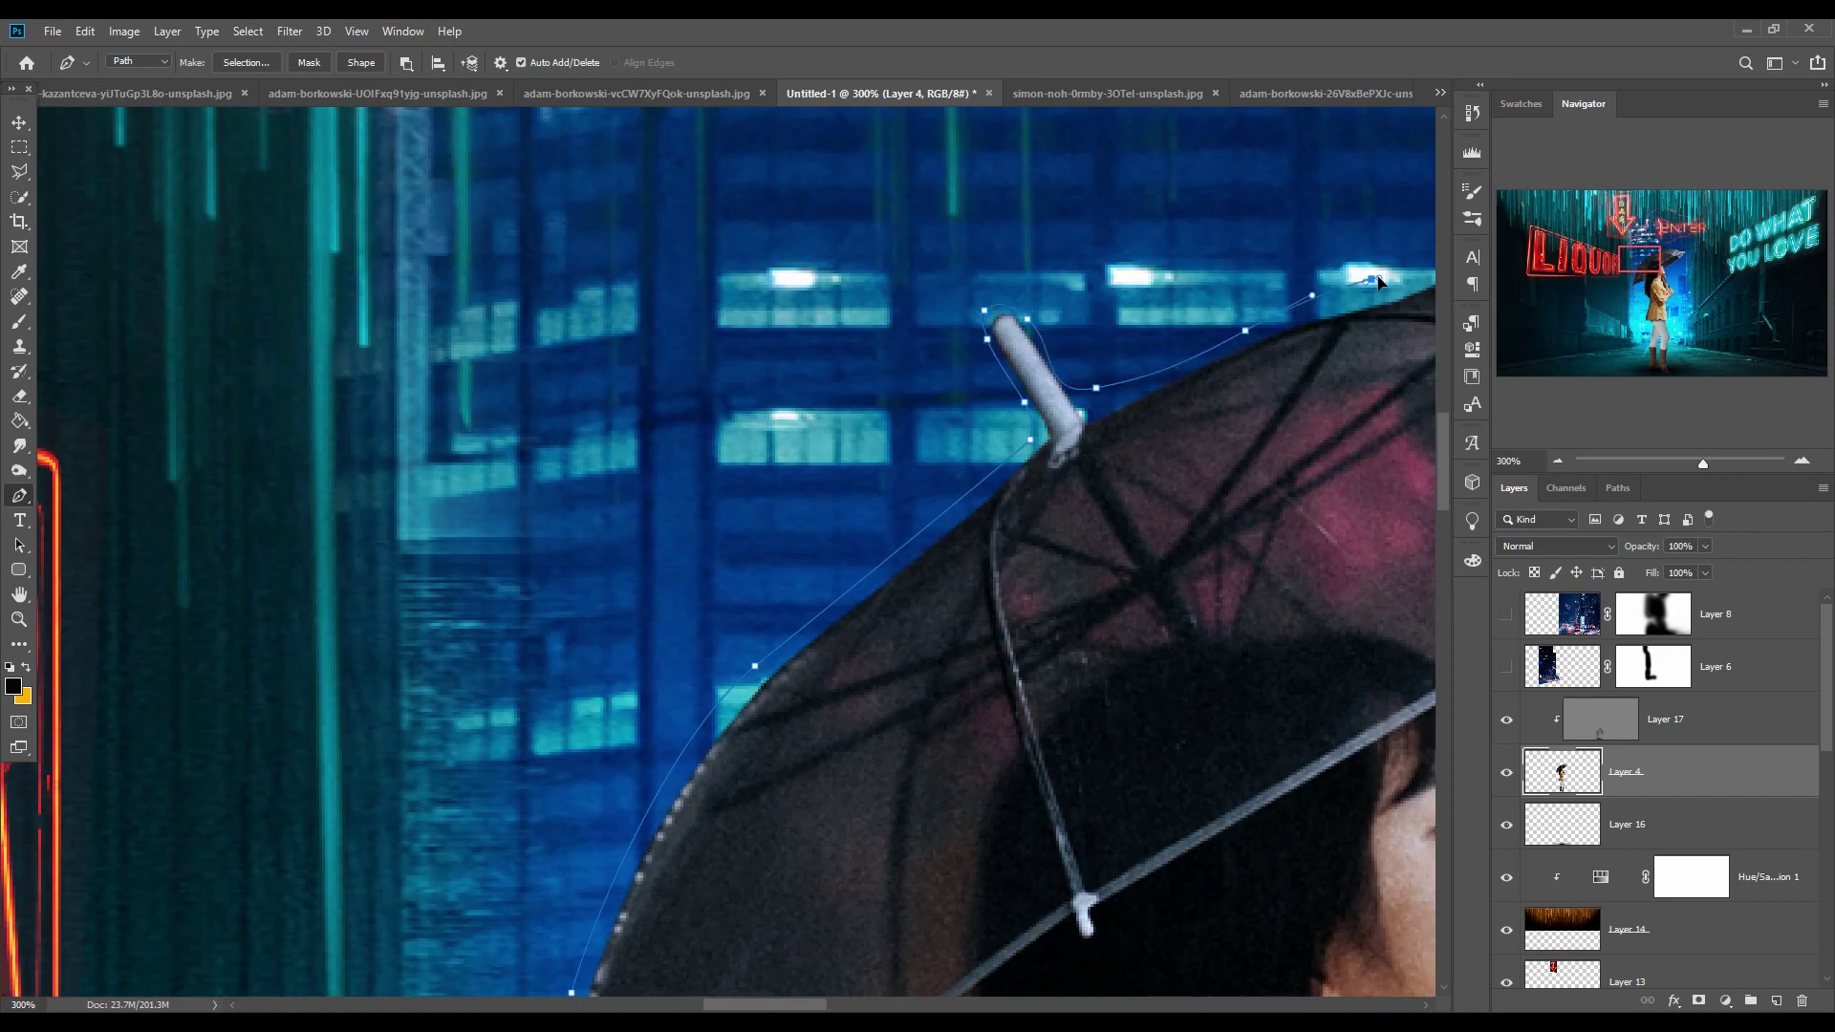
drag(1372, 273, 623, 342)
click(1351, 333)
drag(1389, 360, 1044, 218)
drag(1040, 389, 1024, 409)
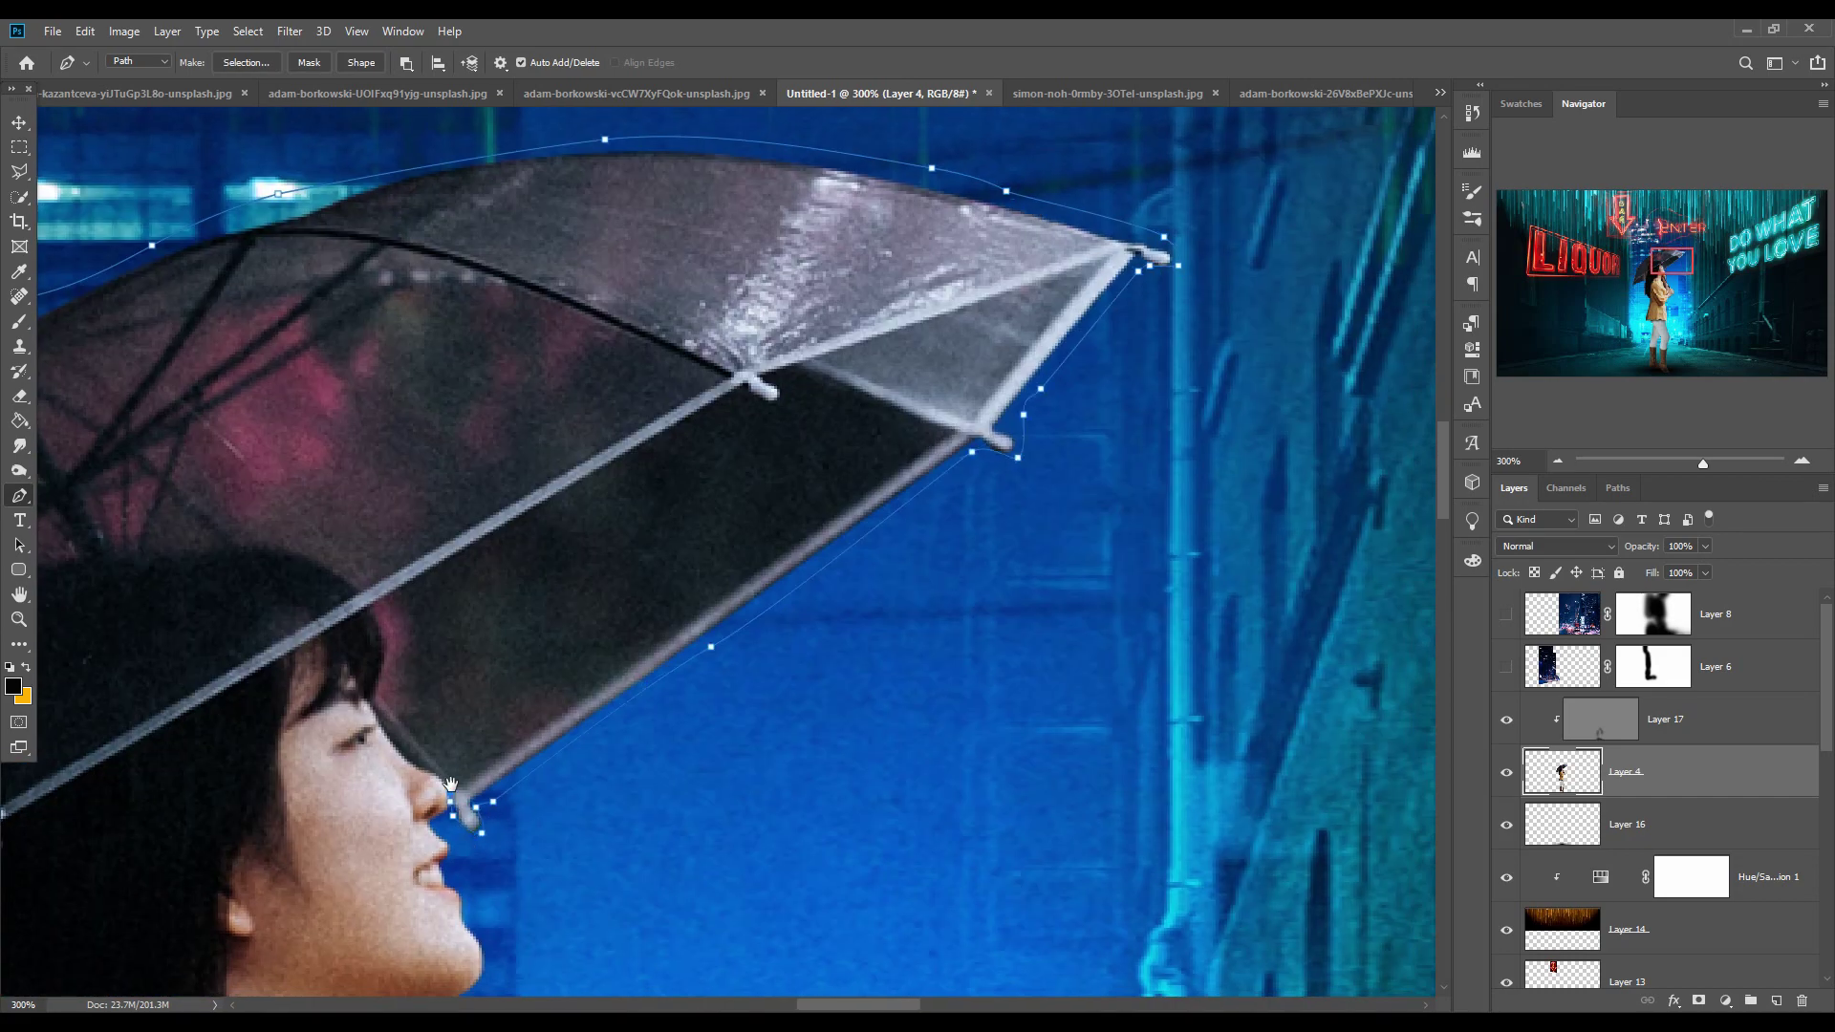
Continue the umbrella path along her face, fringe, canopy rib and hair, and close it at the starting point
scroll(1138, 828, up, 2)
drag(451, 784, 1144, 768)
drag(1099, 745, 1078, 737)
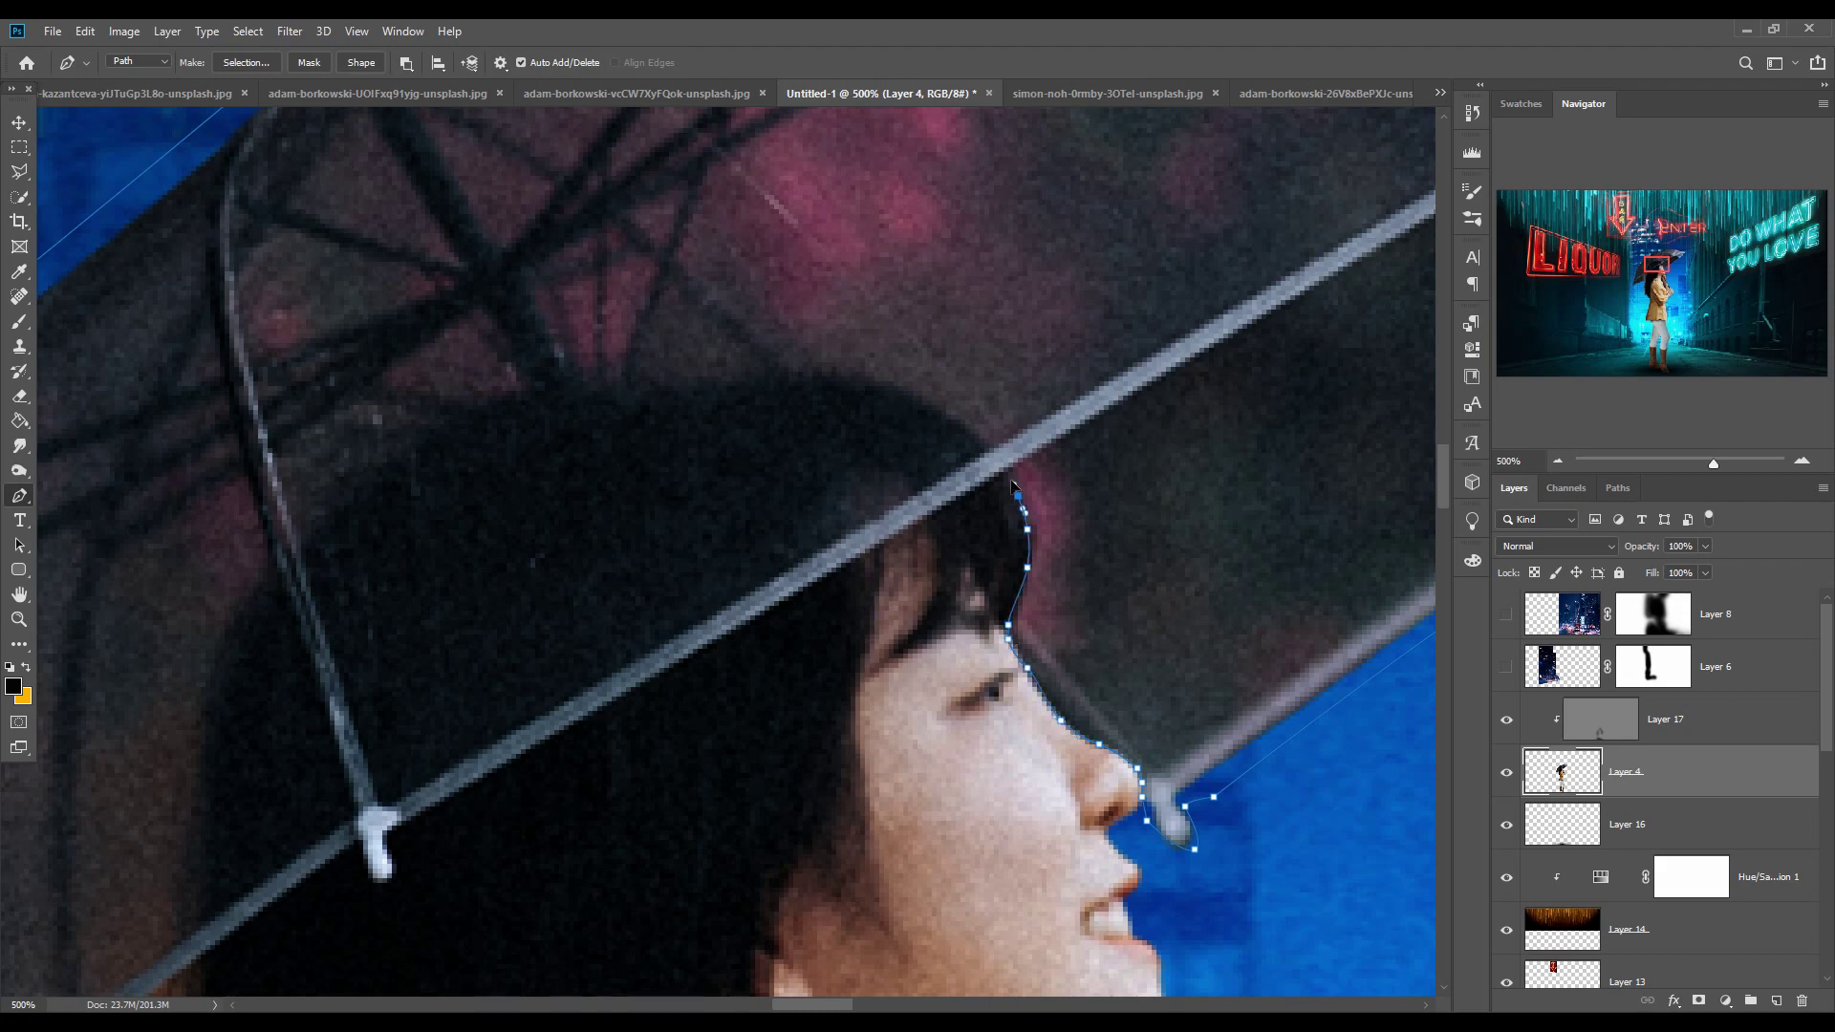
drag(355, 848, 1043, 501)
click(878, 616)
drag(880, 656, 1008, 114)
click(925, 532)
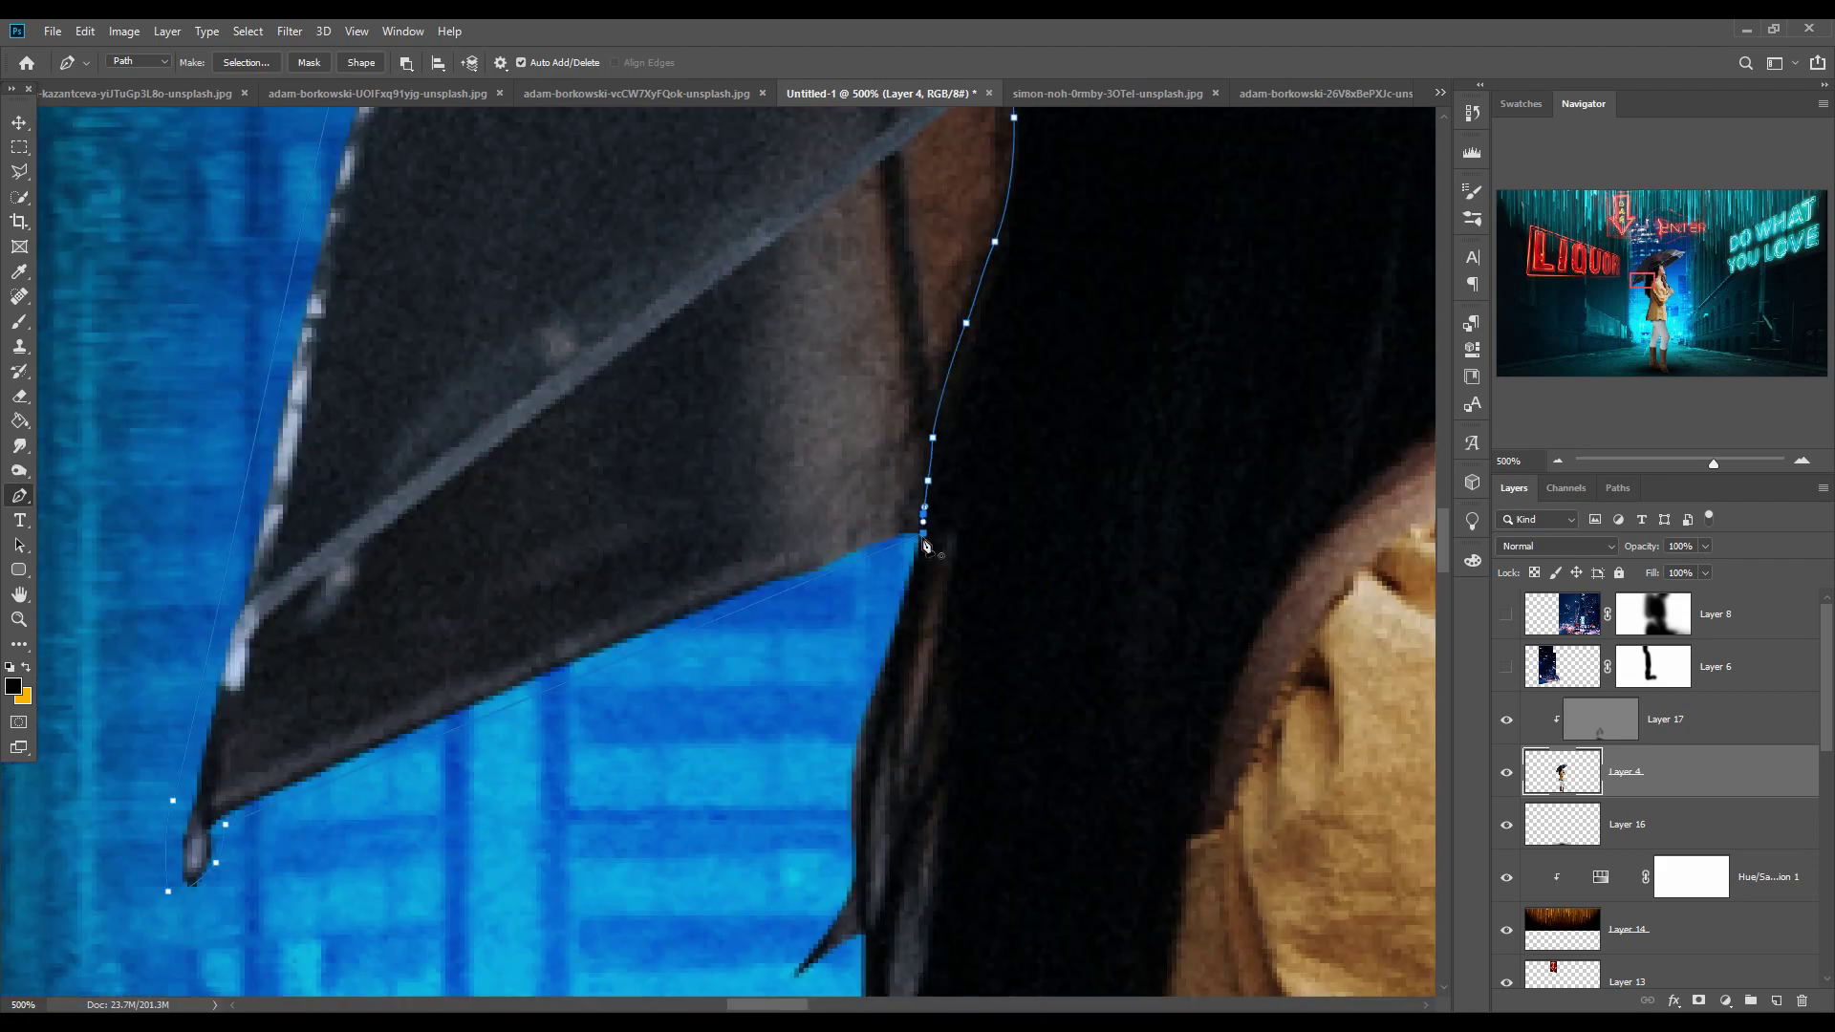
Convert the closed umbrella path into a selection
right_click(919, 537)
click(974, 621)
key(Return)
key(ctrl+minus)
key(ctrl+minus)
key(ctrl+minus)
key(ctrl+0)
key(ctrl+Return)
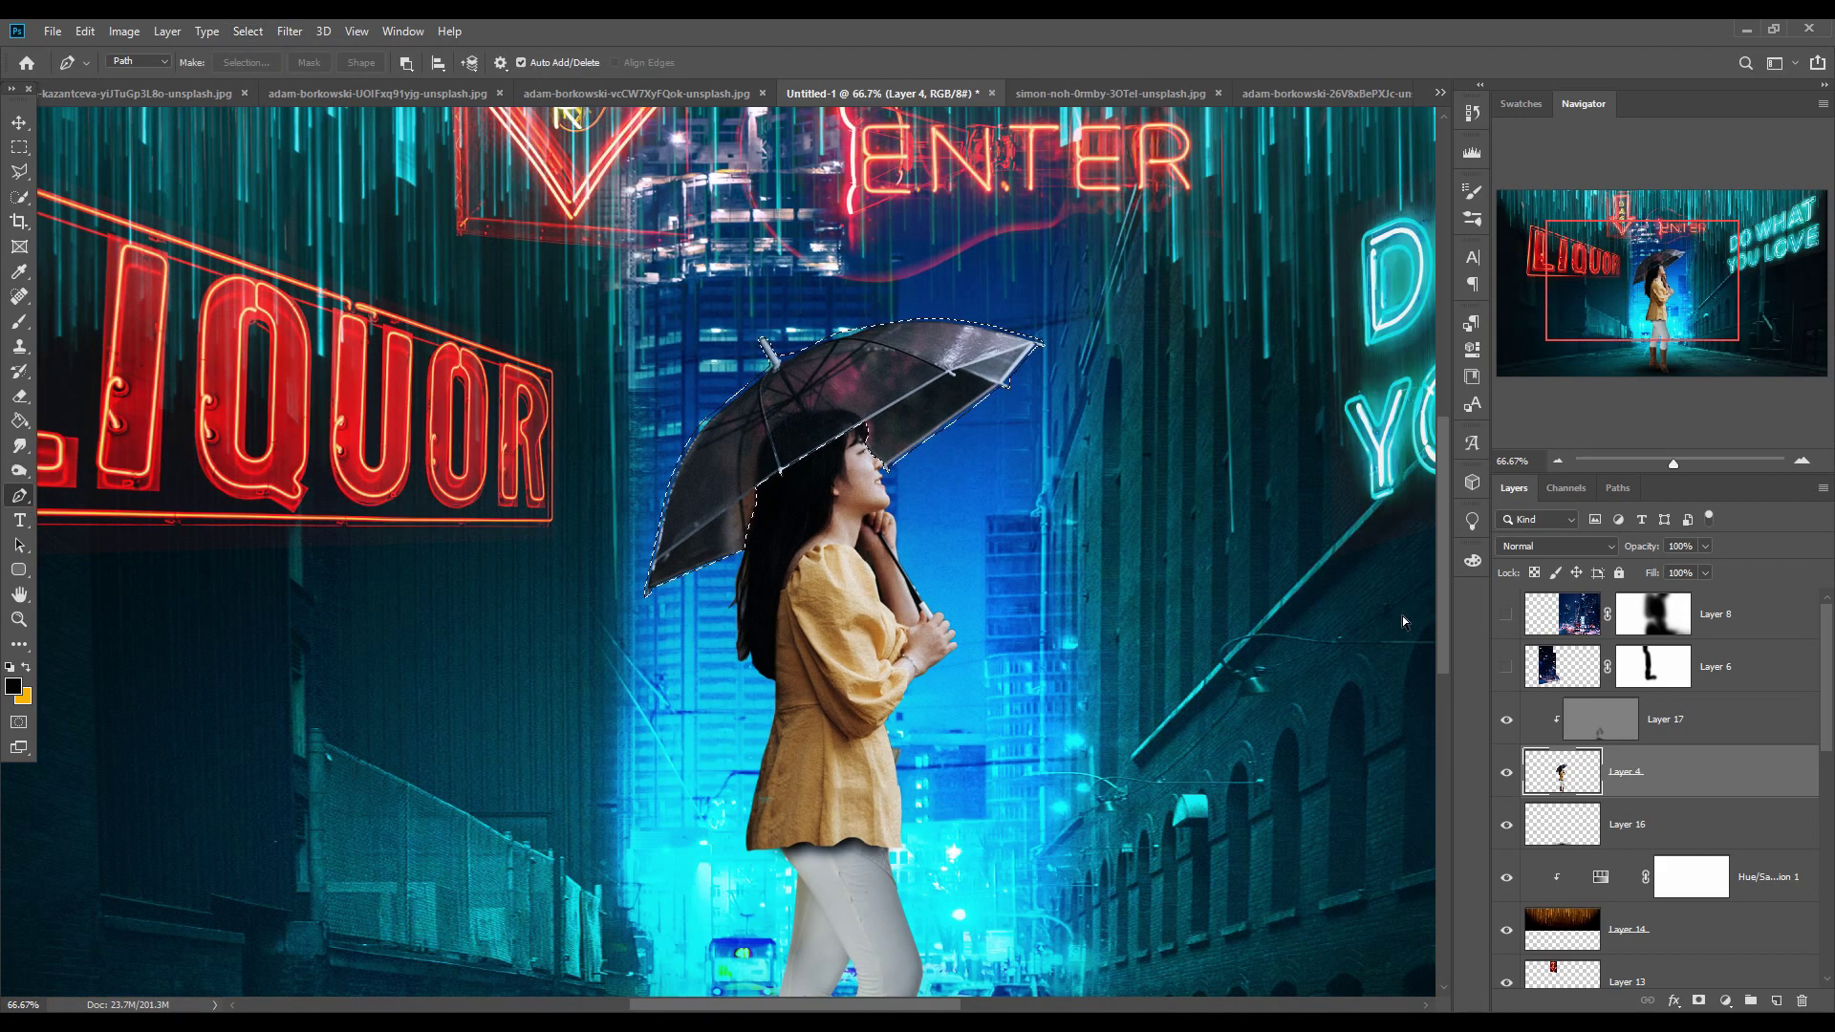
Cut the umbrella onto its own layer, place it above the gray Layer 17 and release its clipping mask
key(ctrl+x)
key(ctrl+v)
drag(1732, 770, 1731, 700)
right_click(1715, 708)
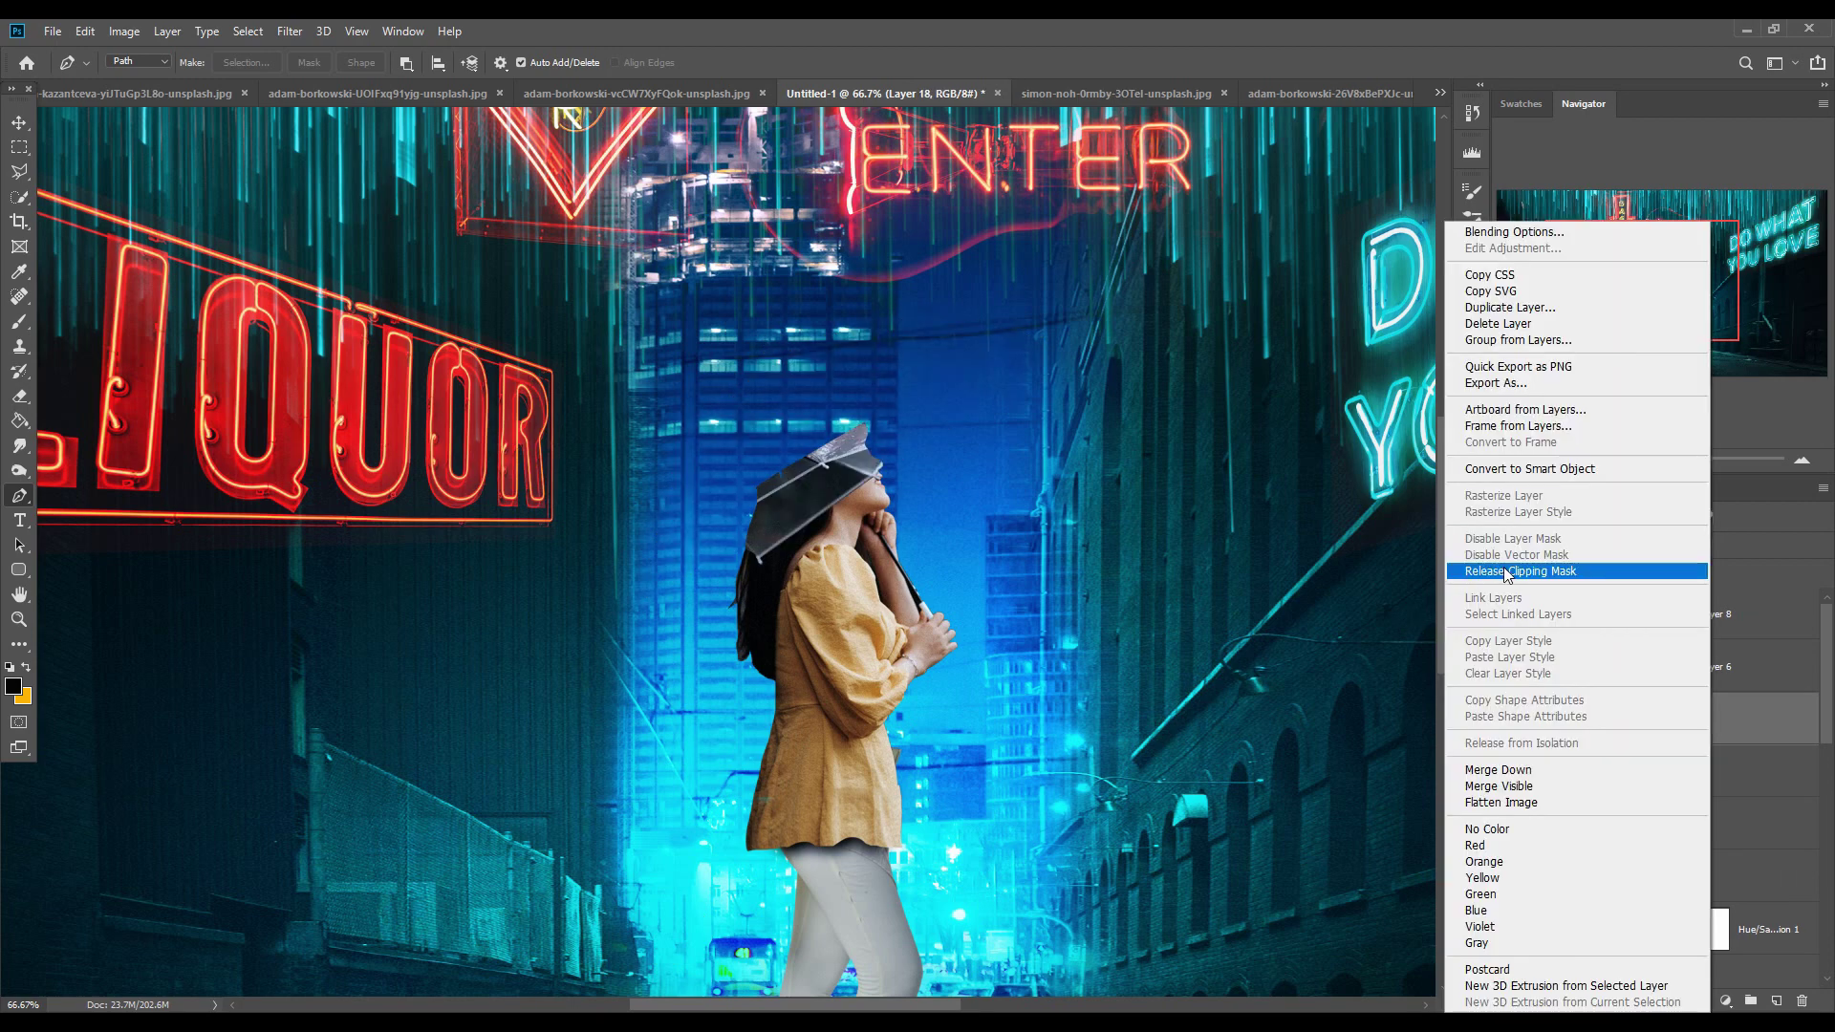
click(1511, 571)
Move the cut umbrella back over the woman's head and rotate it by about -1.44°
key(ctrl+t)
drag(990, 379, 951, 327)
drag(812, 459, 938, 366)
drag(1036, 266, 1083, 315)
drag(935, 386, 934, 394)
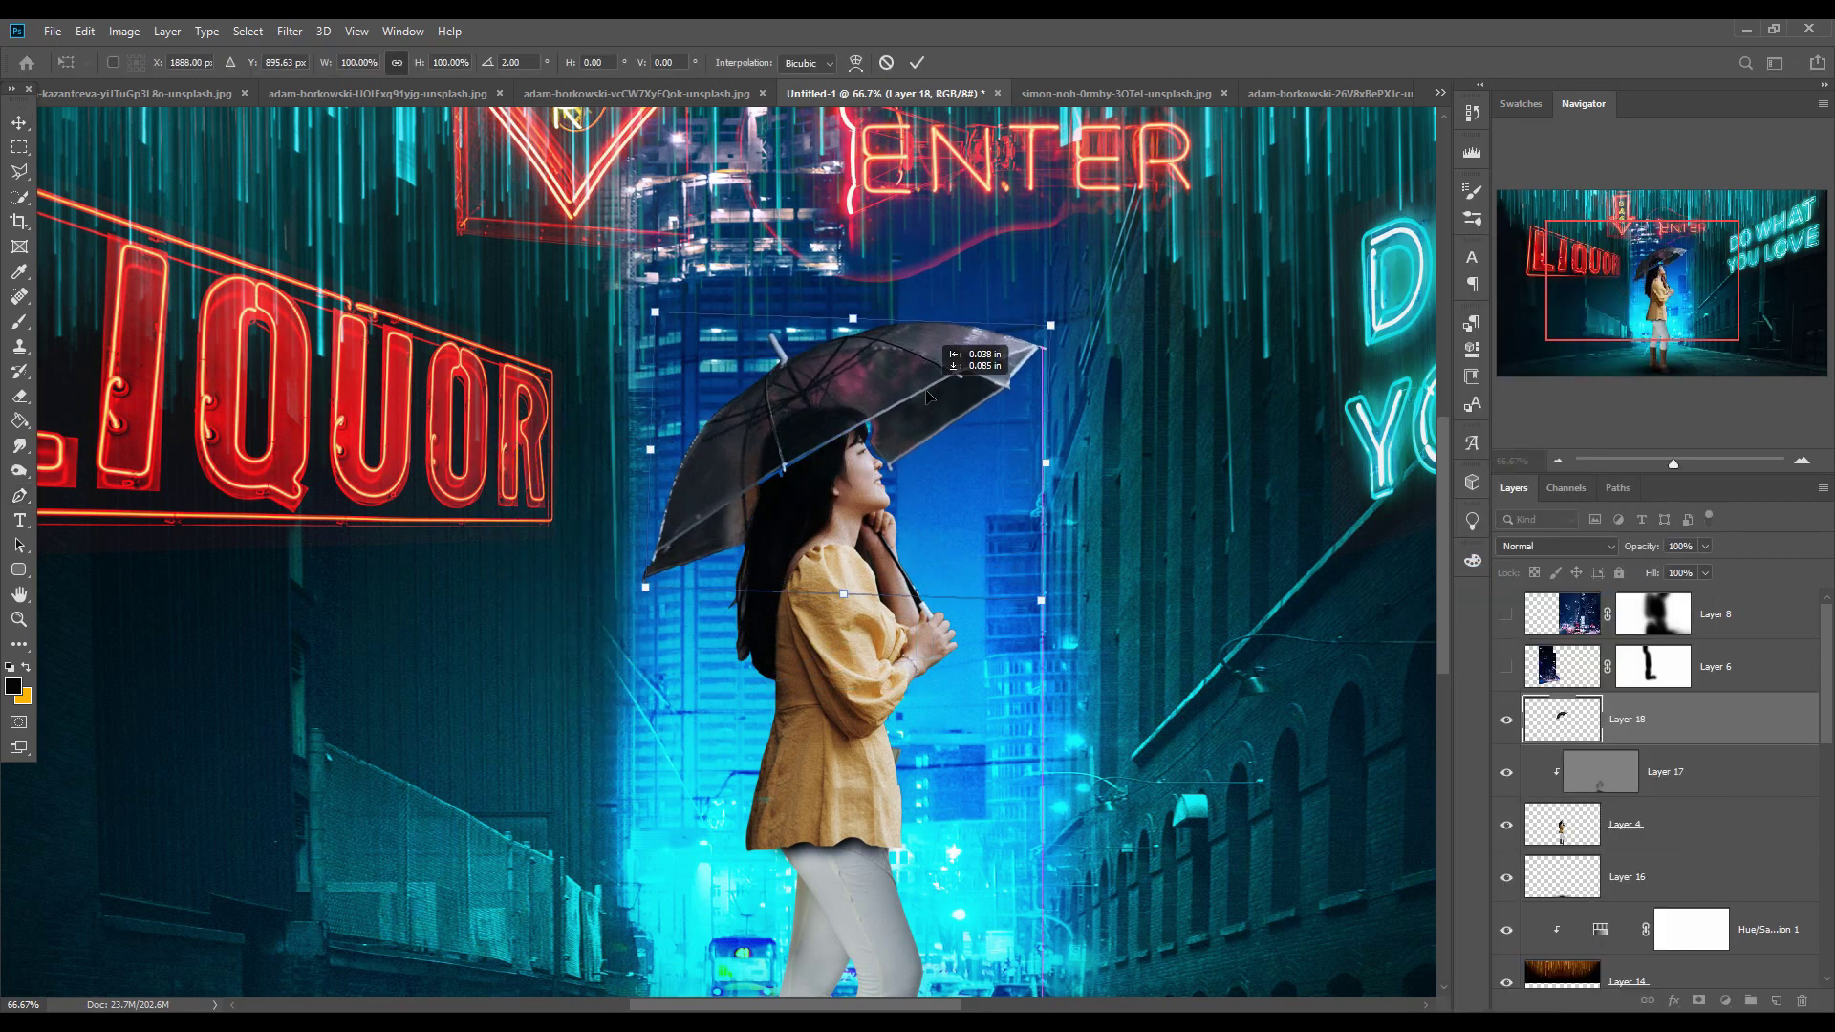
key(Up)
key(Up)
drag(1071, 342, 1068, 306)
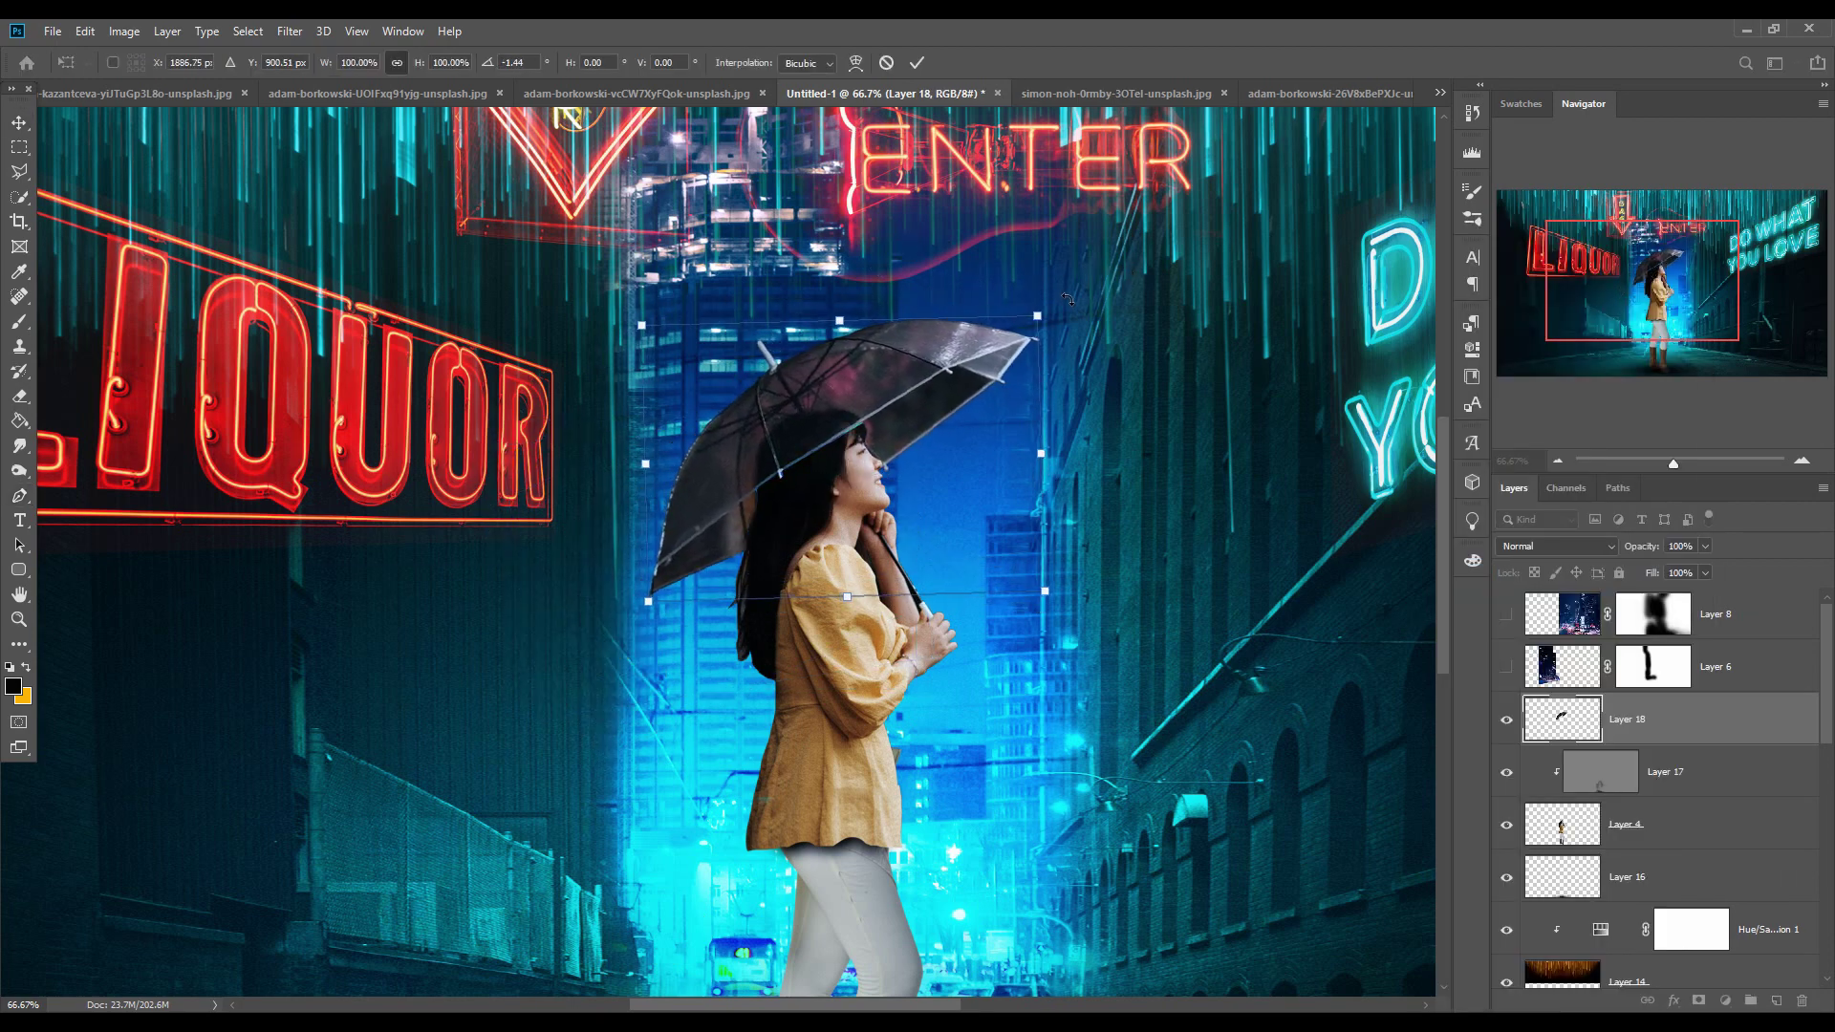
click(917, 63)
Fine-tune the umbrella's rotation over her head by 1.5°
key(ctrl+plus)
key(ctrl+plus)
key(ctrl+plus)
drag(1123, 394, 1087, 744)
drag(304, 478, 306, 442)
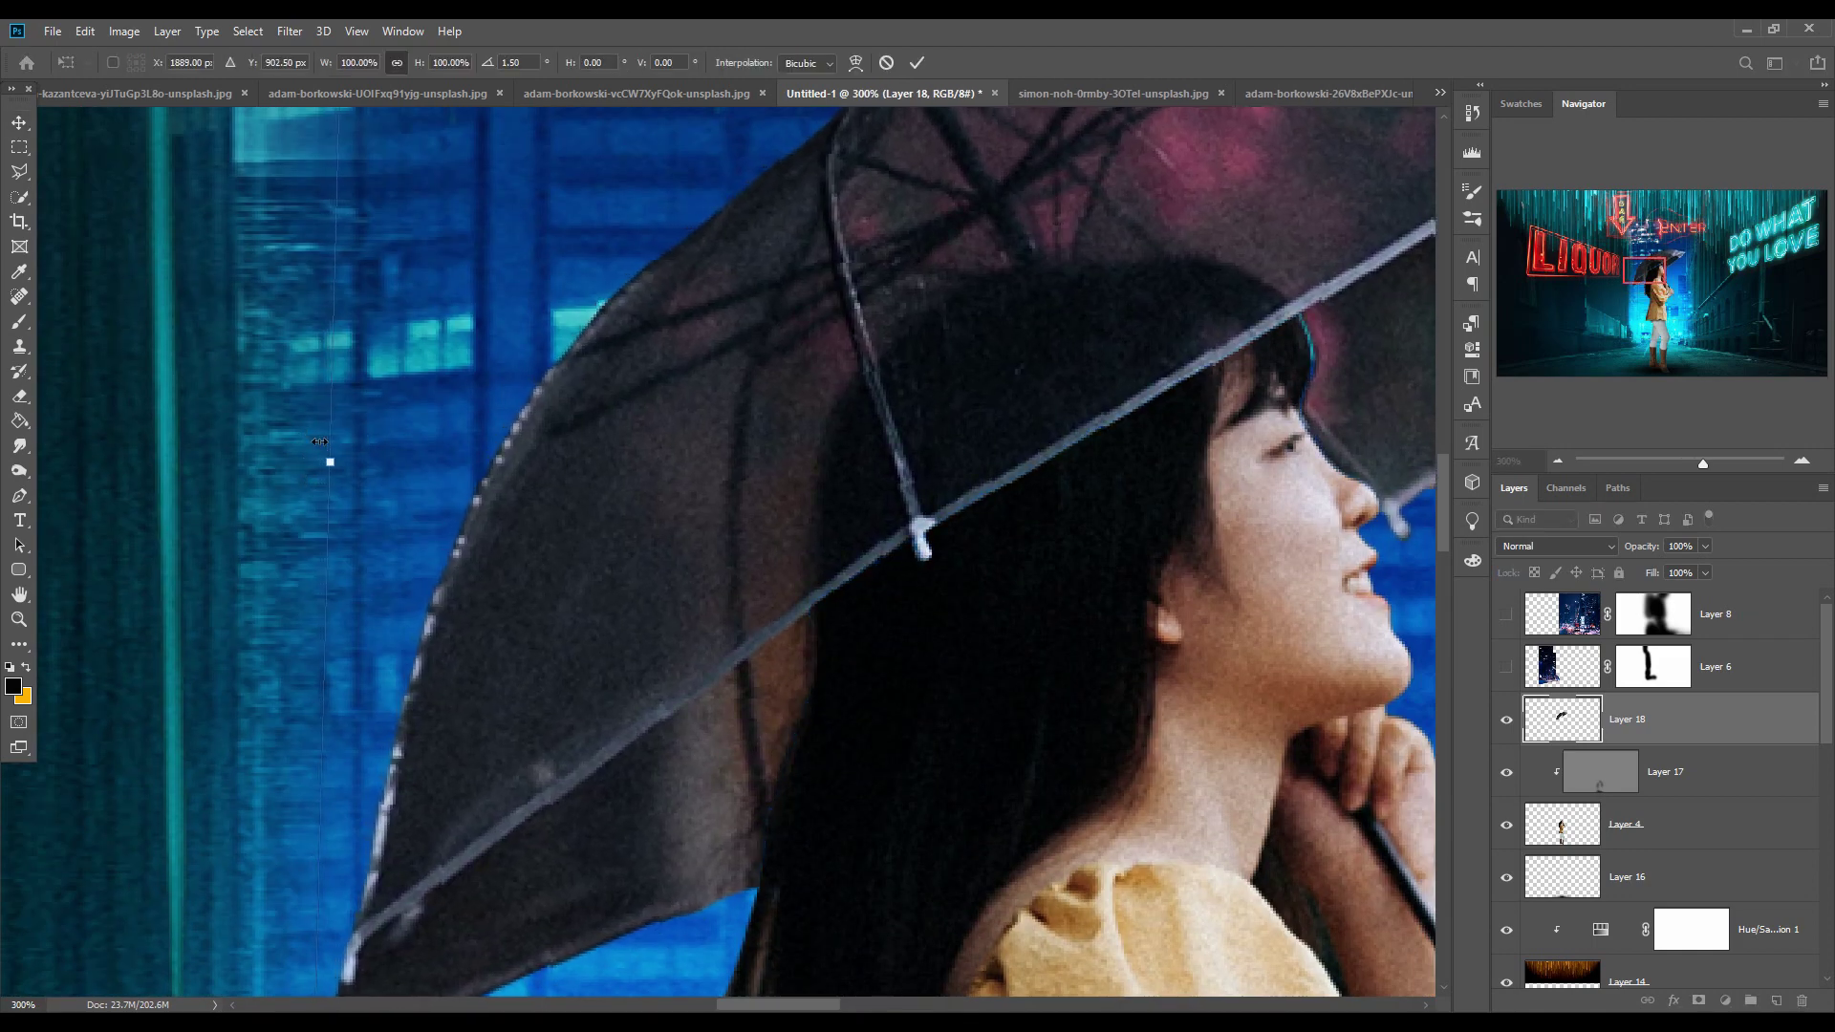
key(Return)
Trace a Pen path around the top of her hair seen through the umbrella, down to the canopy rib
click(18, 495)
click(809, 590)
drag(820, 475, 823, 442)
drag(831, 412, 852, 390)
drag(883, 354, 903, 323)
drag(955, 286, 987, 268)
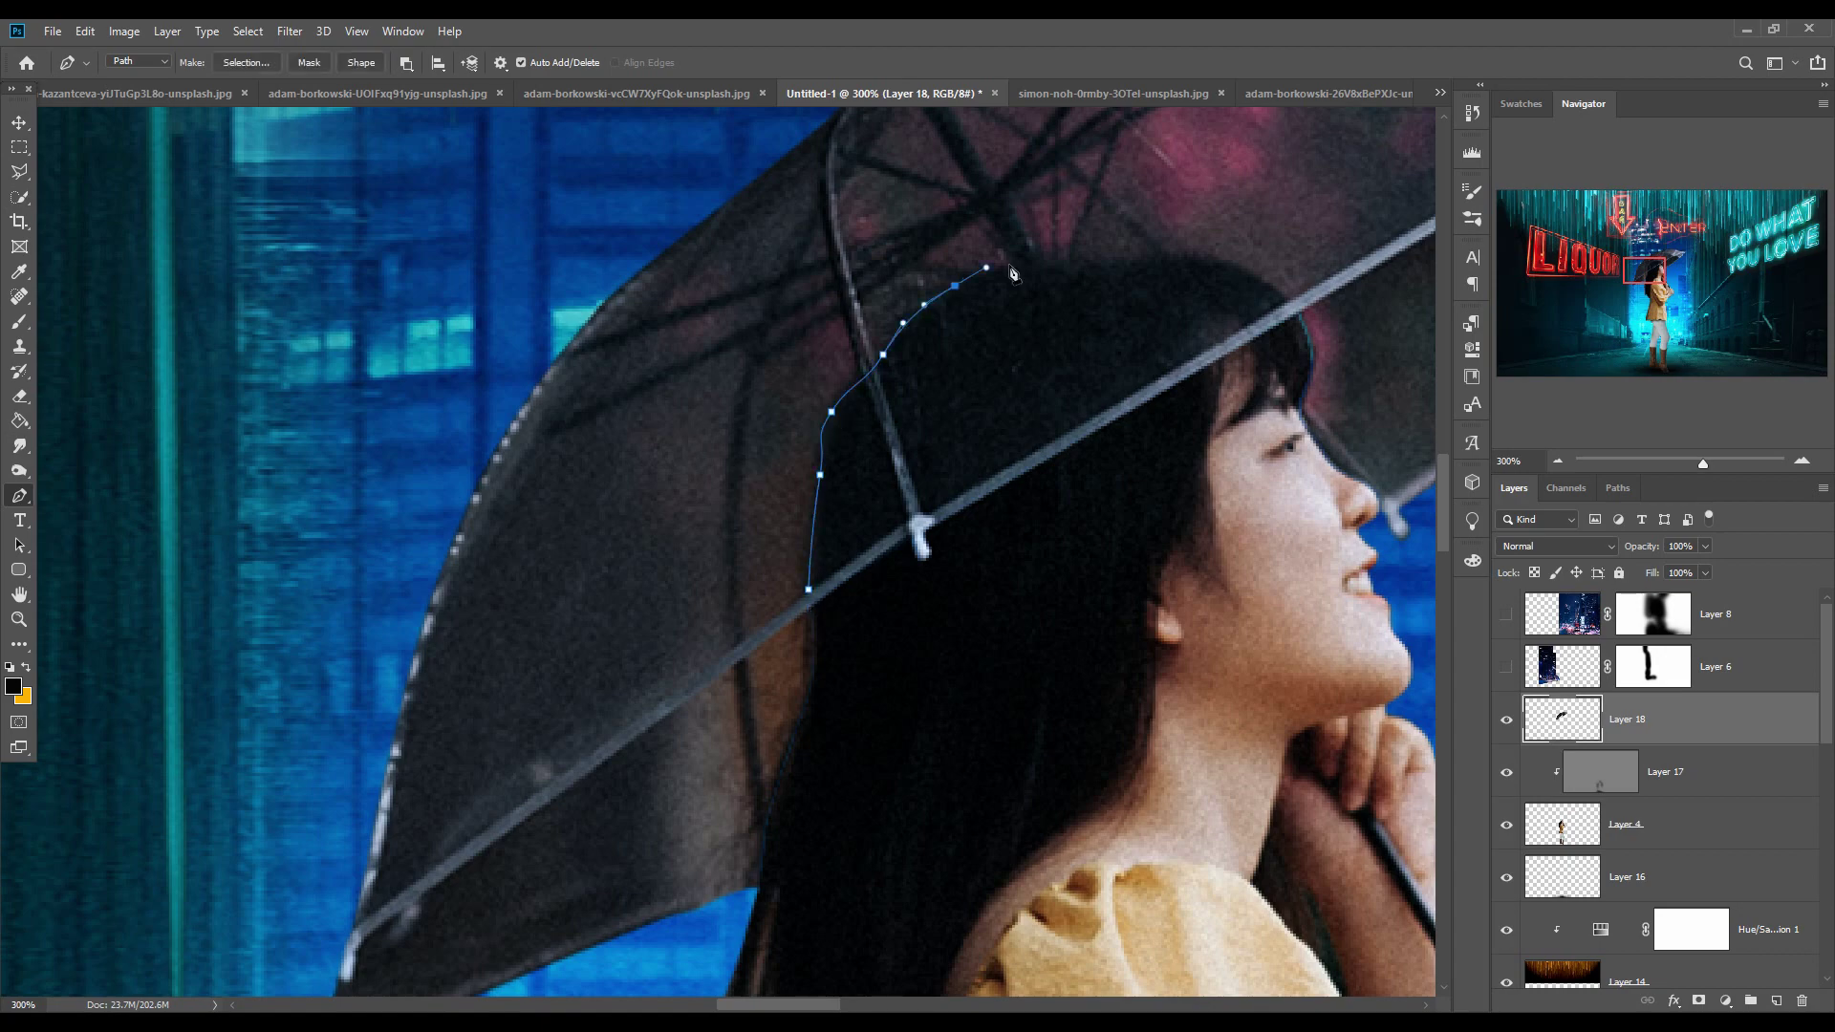
click(924, 558)
Convert the hair path into a selection and copy that area of the umbrella layer to a new layer
right_click(1099, 302)
click(1150, 381)
key(Return)
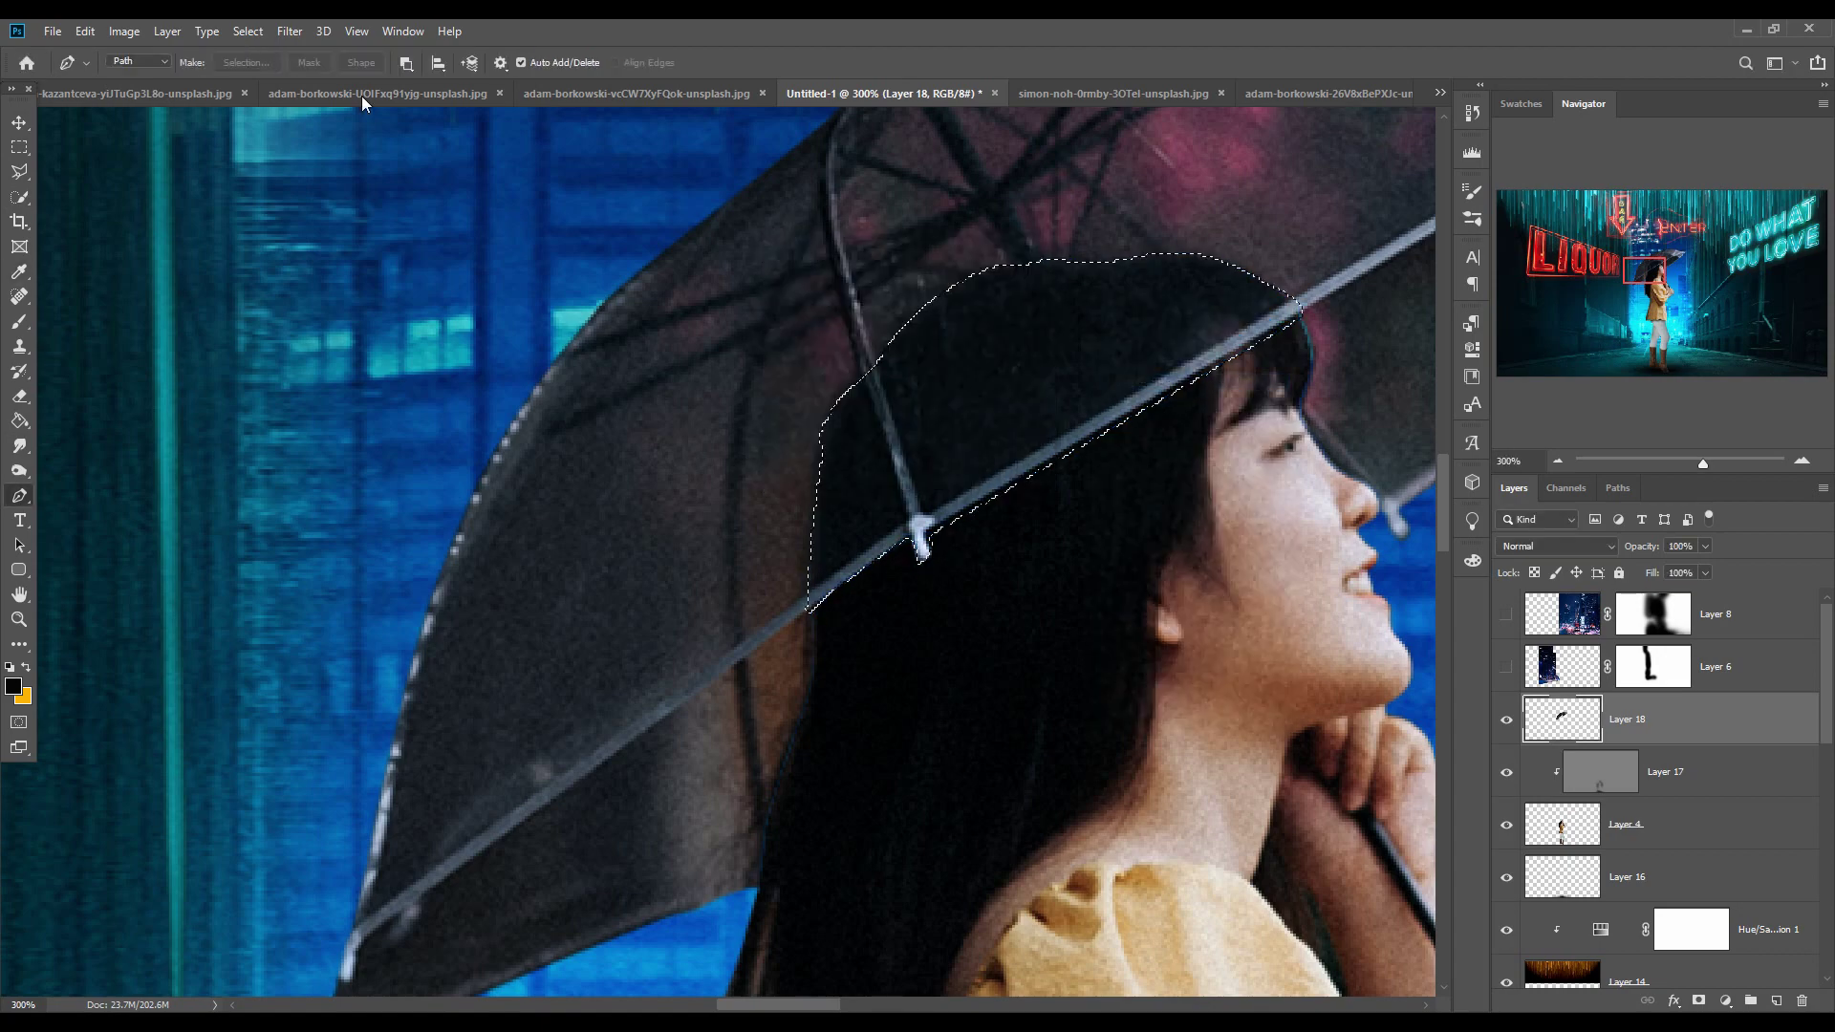
key(ctrl+j)
Set the umbrella layer's opacity to 60% and move it above the copied hair layer
click(1737, 776)
key(ctrl+0)
click(1704, 546)
drag(1710, 569, 1670, 571)
key(v)
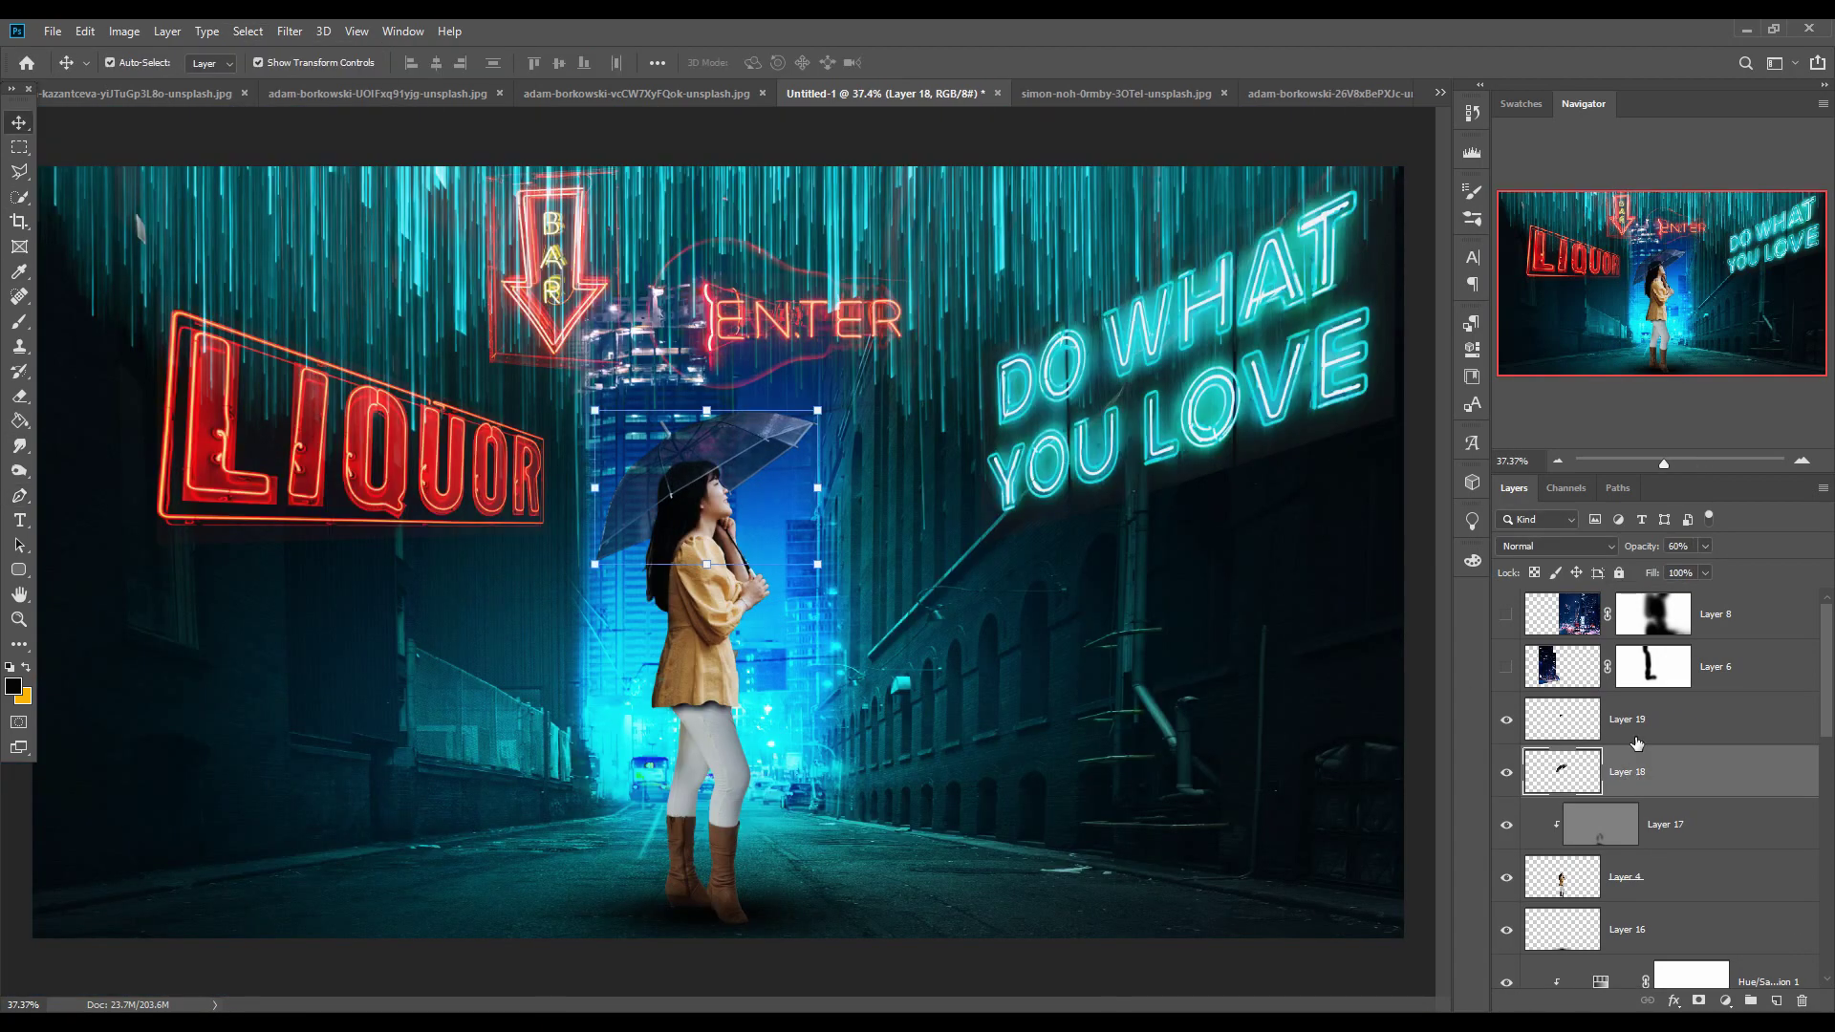
right_click(1706, 770)
click(1747, 772)
key(ctrl+])
Add a cyan solid color fill clipped to the umbrella layer and set its blending mode to Linear Dodge (Add)
key(ctrl+shift+alt+n)
right_click(1683, 696)
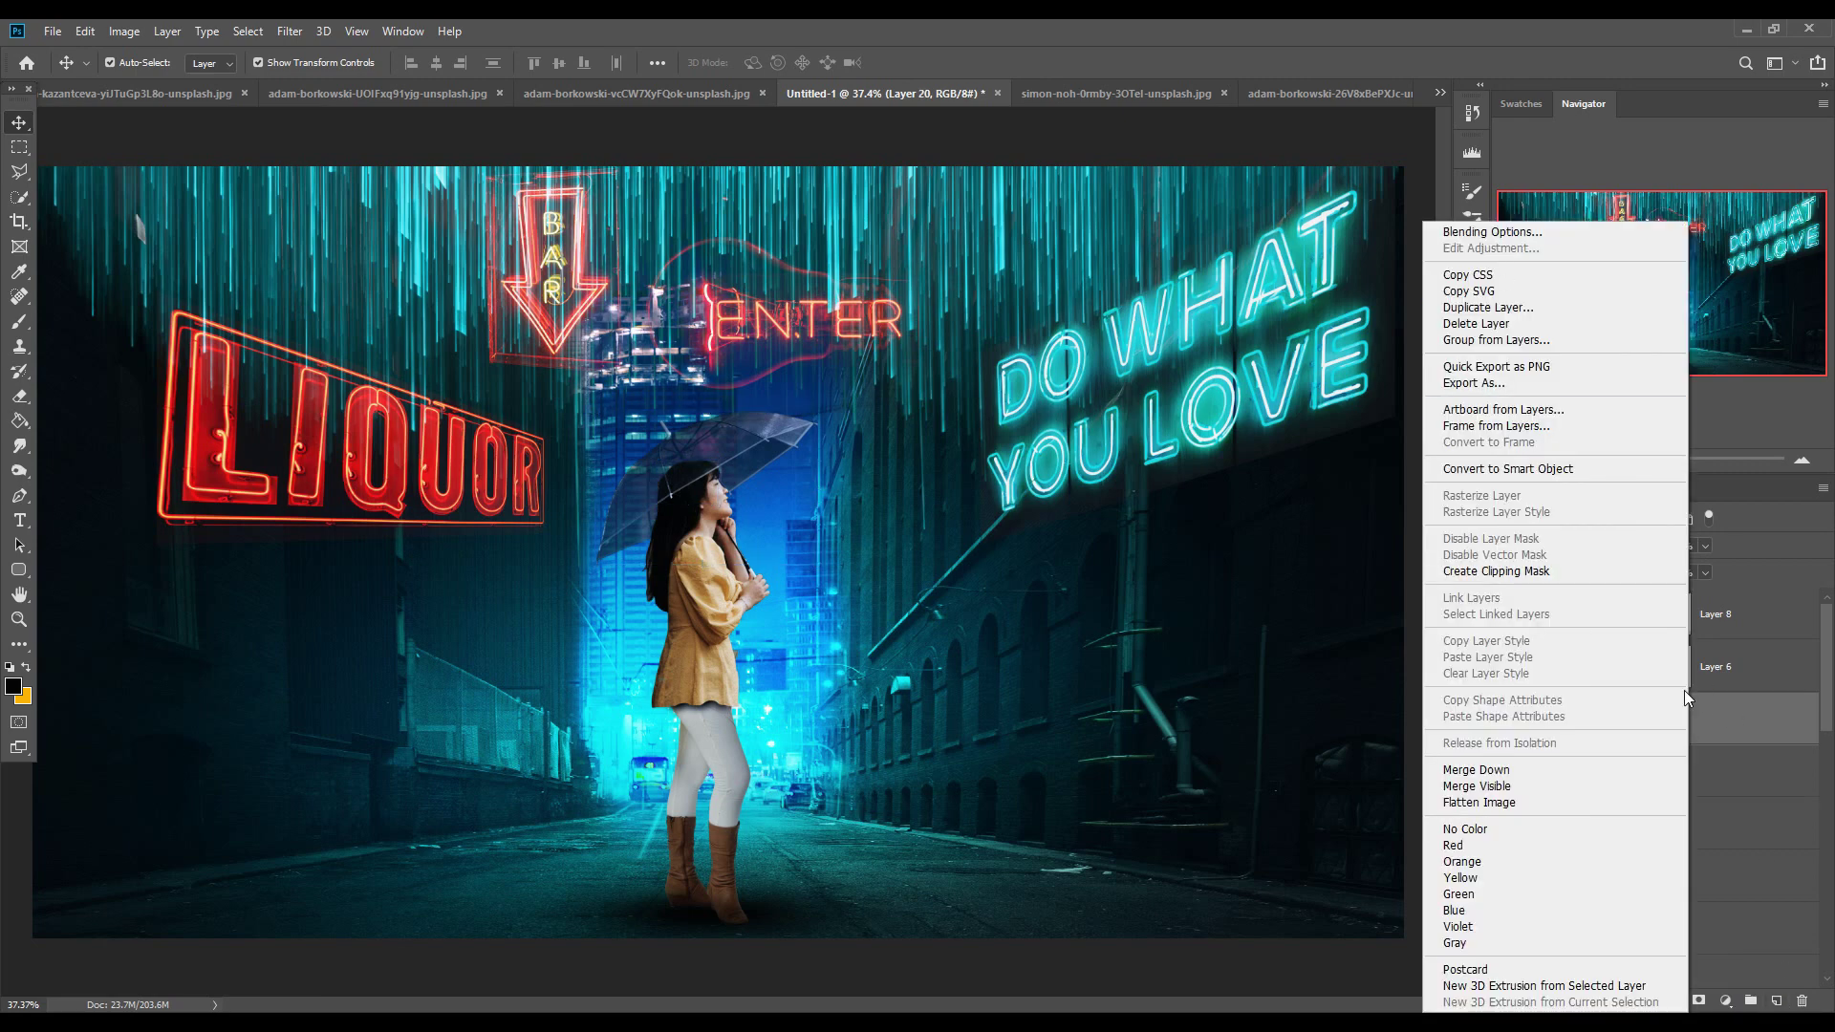
right_click(1732, 707)
click(1624, 570)
click(1725, 999)
click(1692, 659)
click(1293, 507)
click(1468, 496)
click(1554, 546)
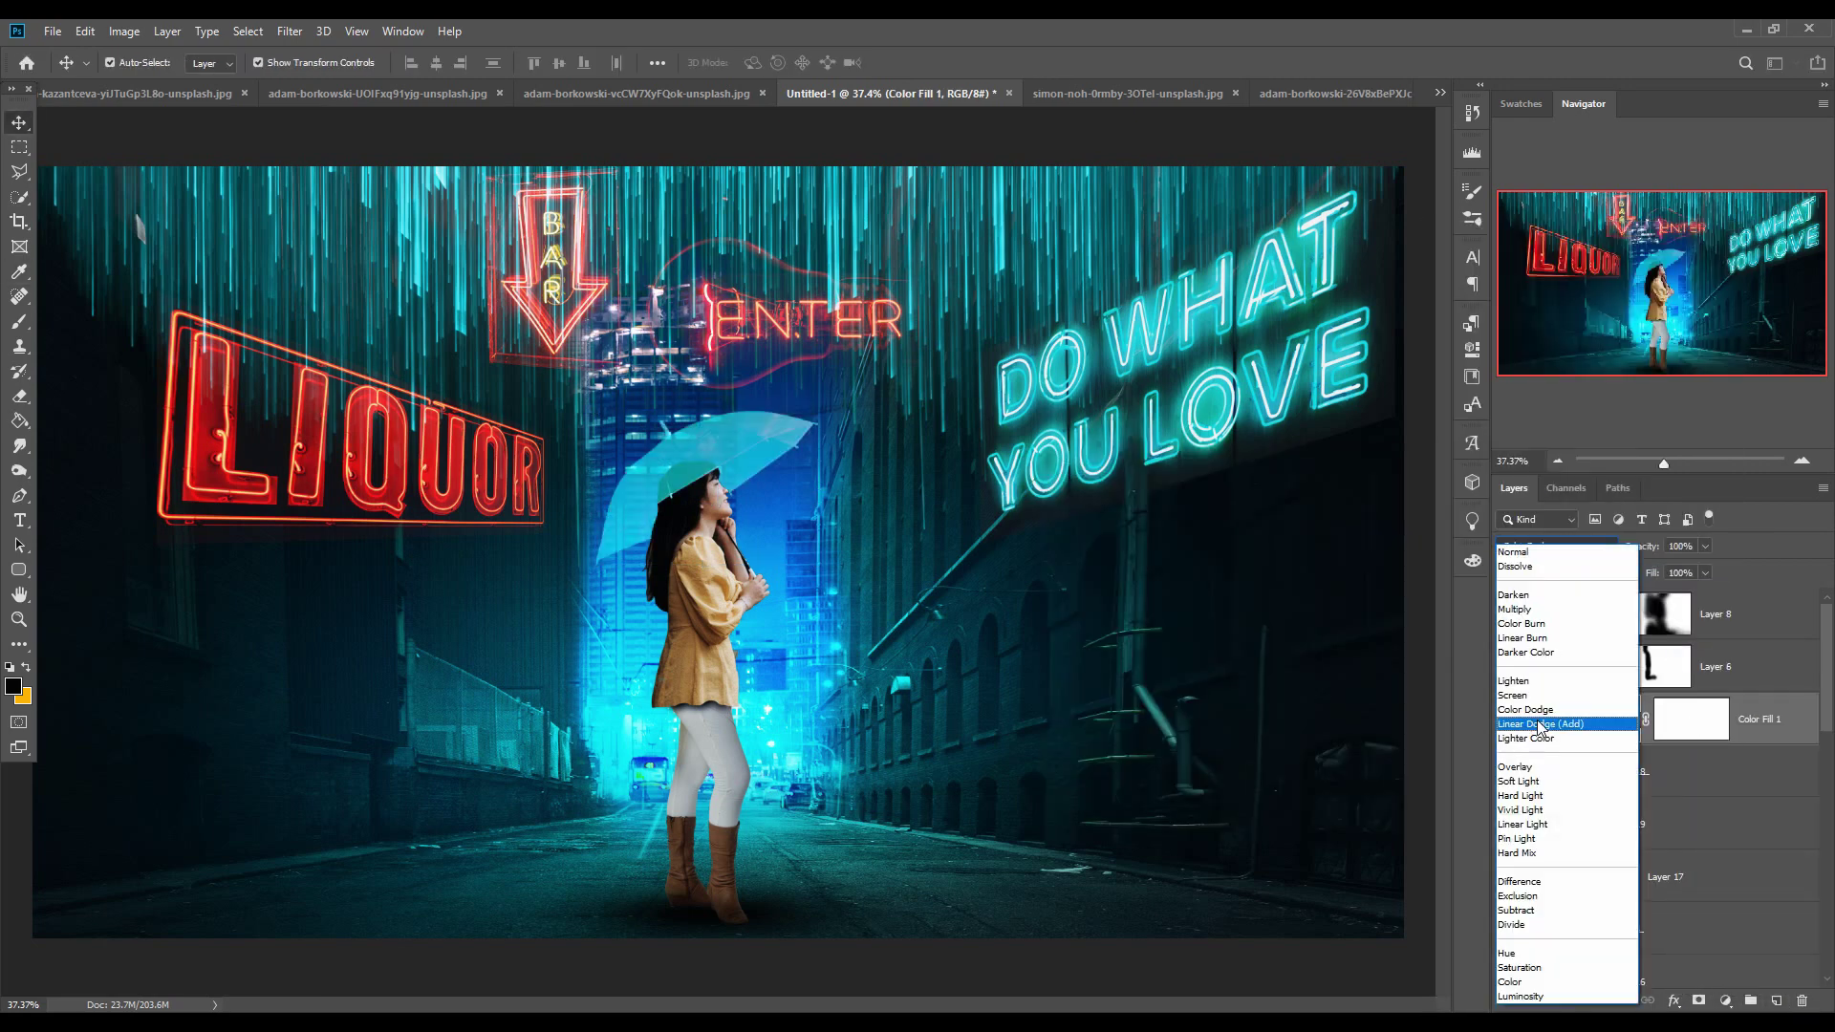
click(1556, 725)
Fill the cyan fill's mask with black and paint white along the umbrella's upper edge with a soft 175 px brush
key(g)
click(26, 667)
click(644, 451)
key(x)
key(b)
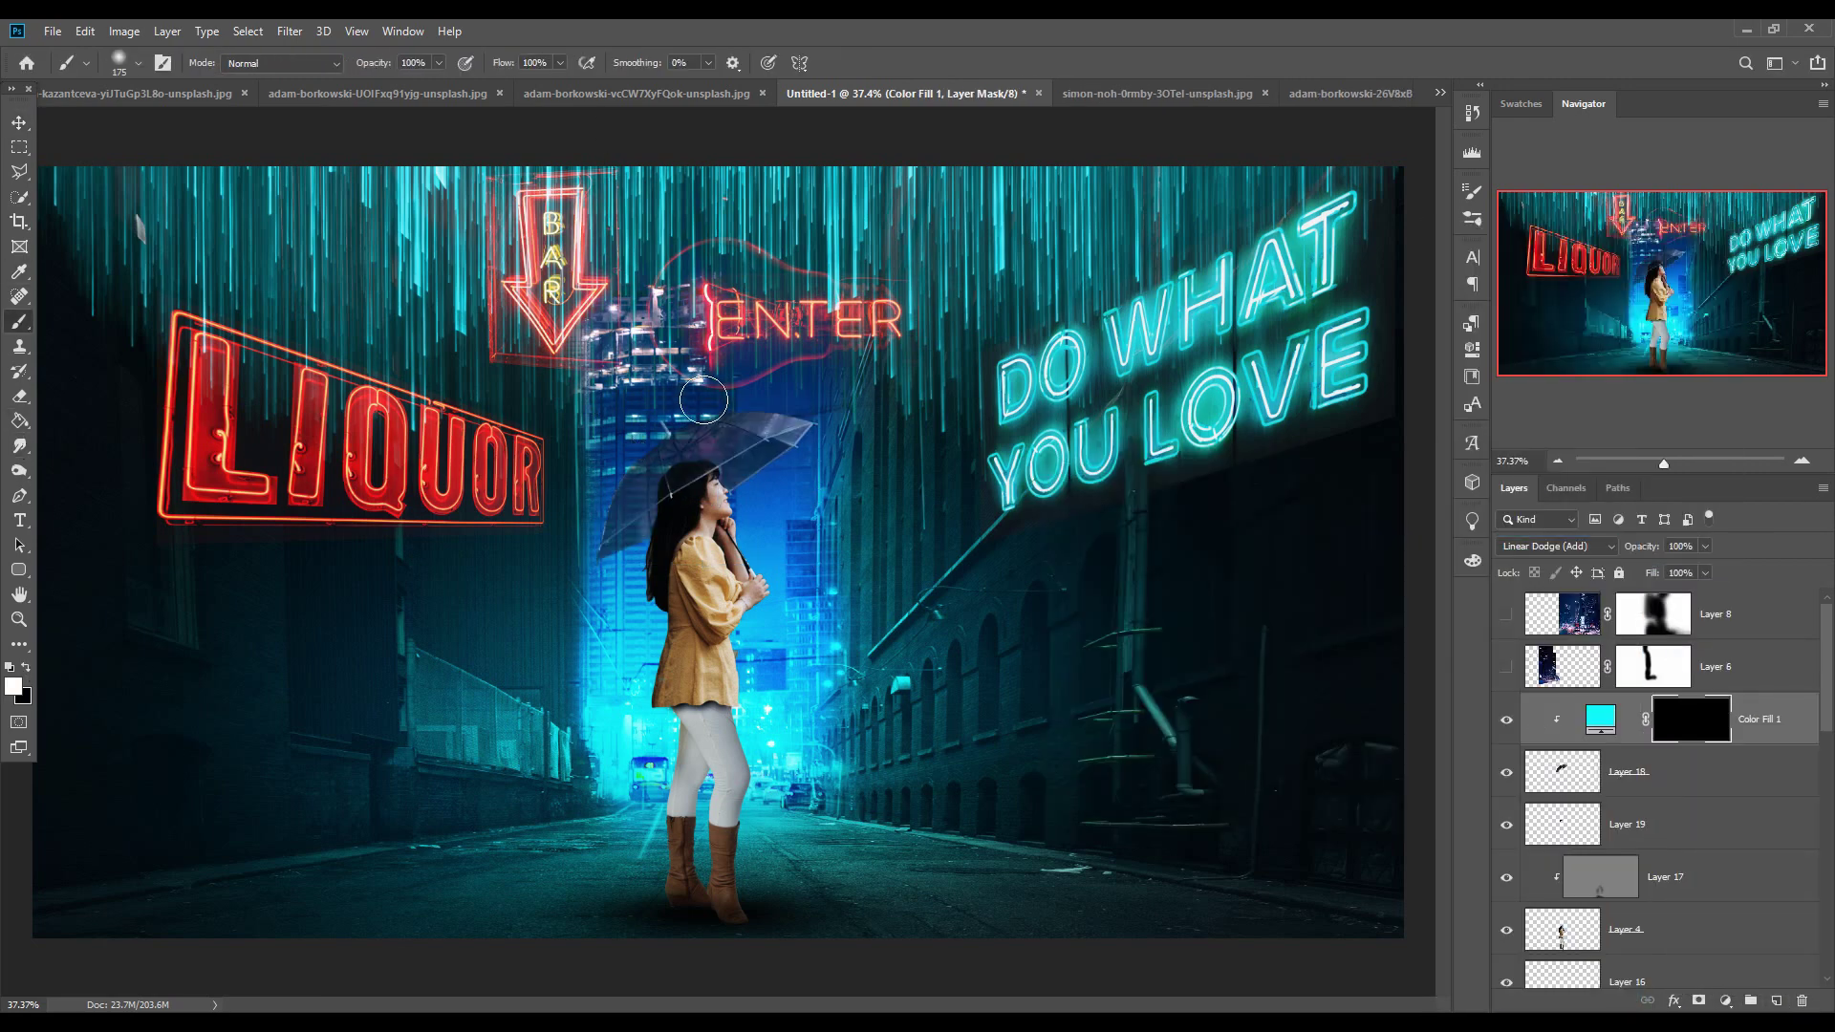
mouse_move(704, 398)
mouse_down()
mouse_move(582, 525)
mouse_move(803, 413)
mouse_up()
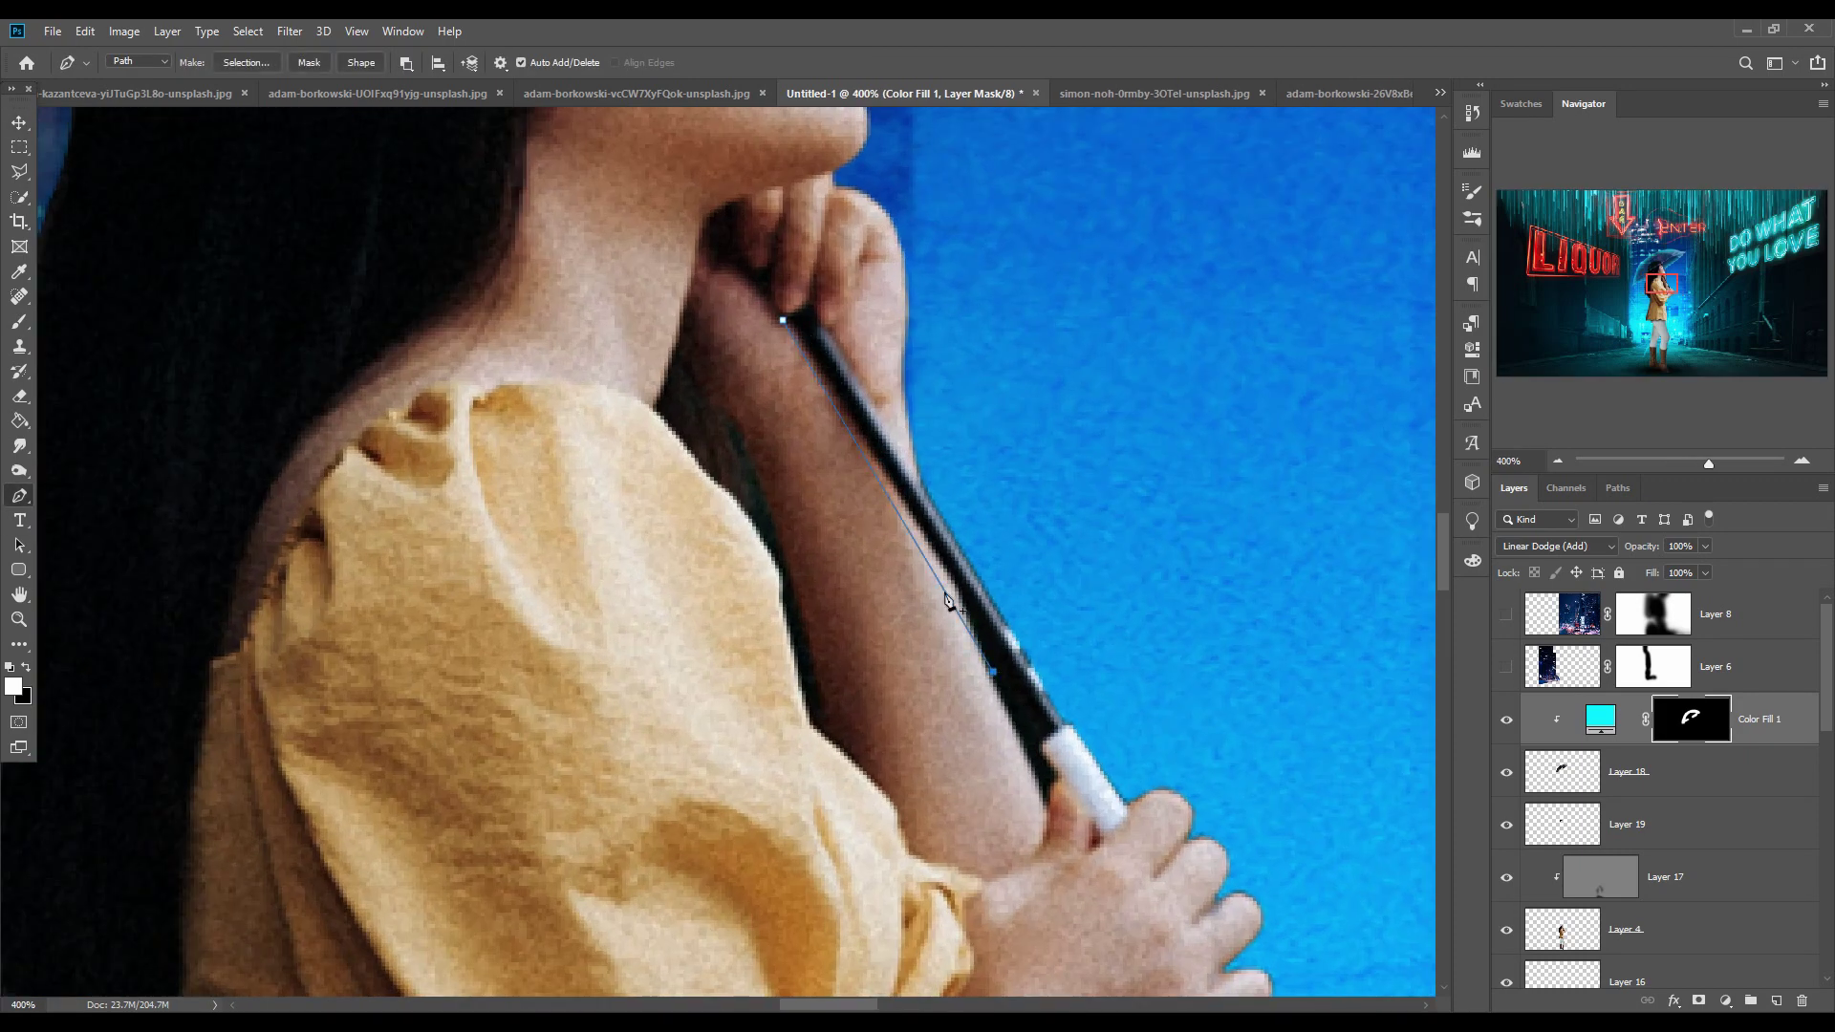
Trace a Pen path around the umbrella's shaft and white handle and convert it into a selection
click(992, 672)
click(1034, 748)
click(811, 306)
right_click(826, 356)
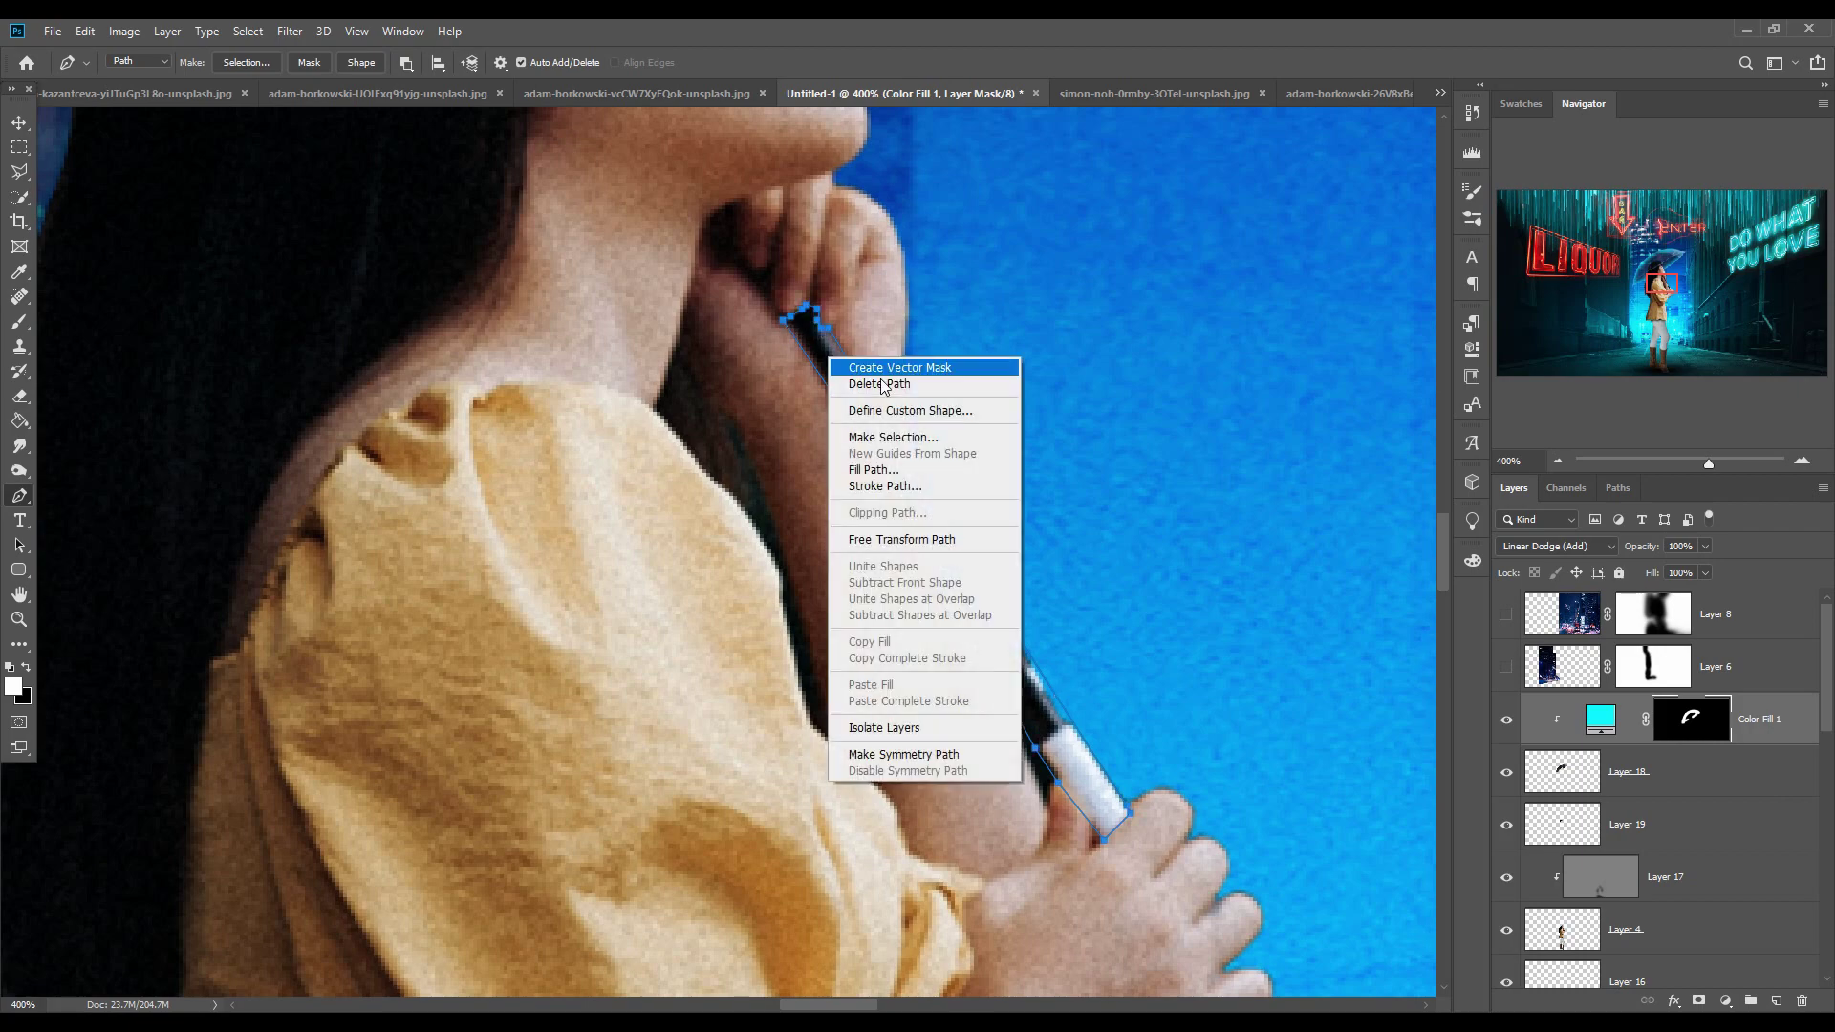
click(880, 435)
key(Return)
Copy the selected umbrella shaft and handle from the woman's layer to a new layer
click(247, 30)
click(267, 106)
key(ctrl+j)
key(ctrl+z)
click(1615, 925)
key(ctrl+j)
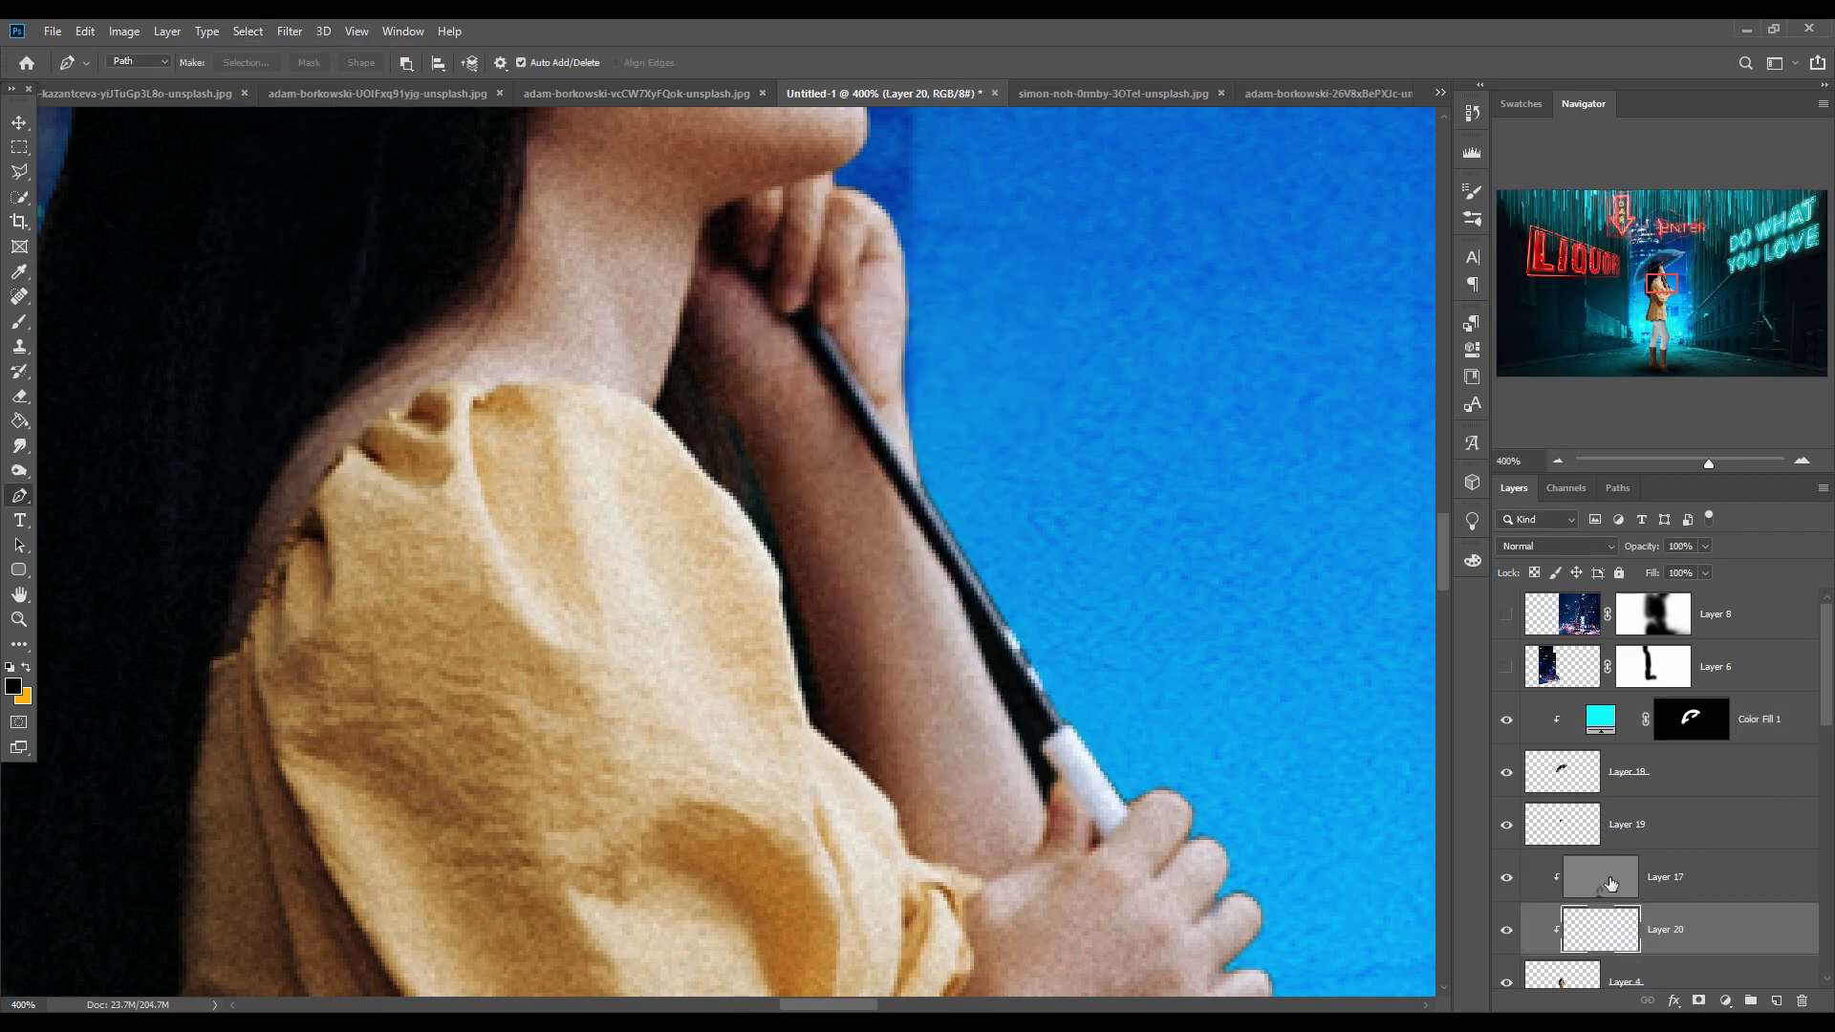
scroll(1609, 885, down, 1)
click(1725, 999)
click(1720, 656)
click(1494, 531)
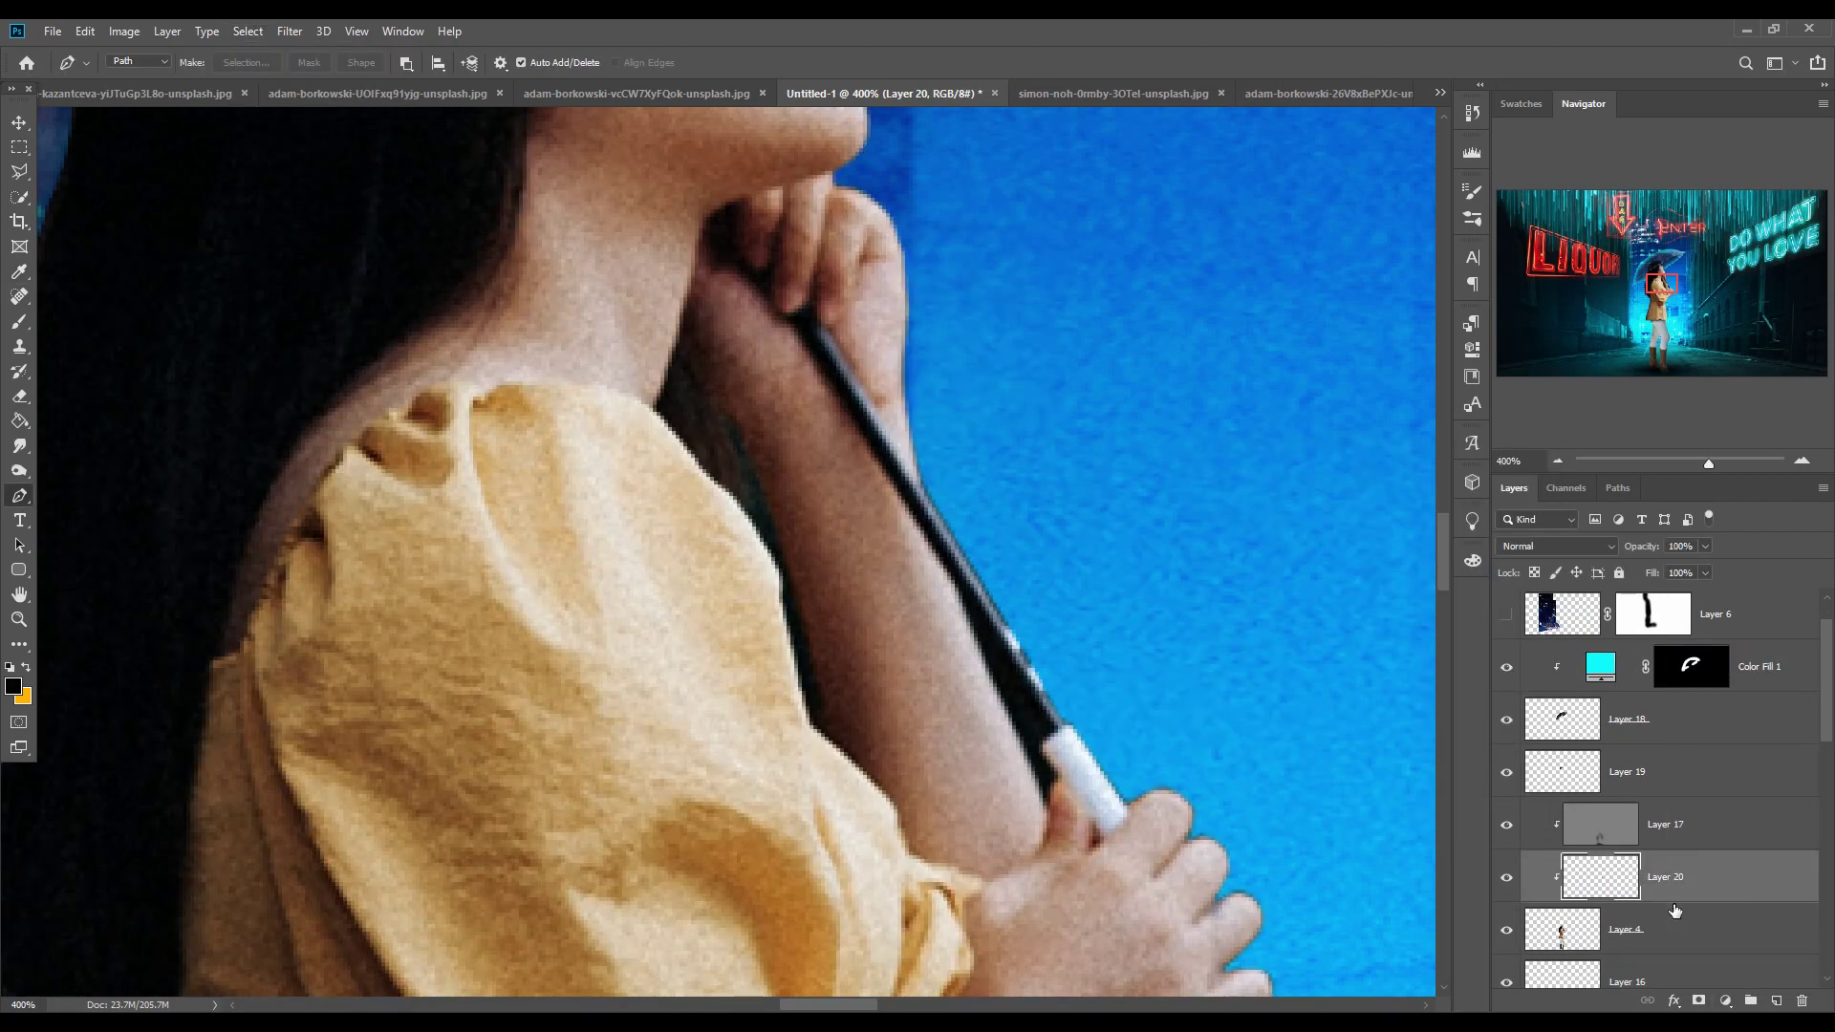
key(ctrl+z)
scroll(1572, 850, down, 1)
click(1625, 727)
key(ctrl+j)
click(1725, 1000)
click(1715, 659)
key(Escape)
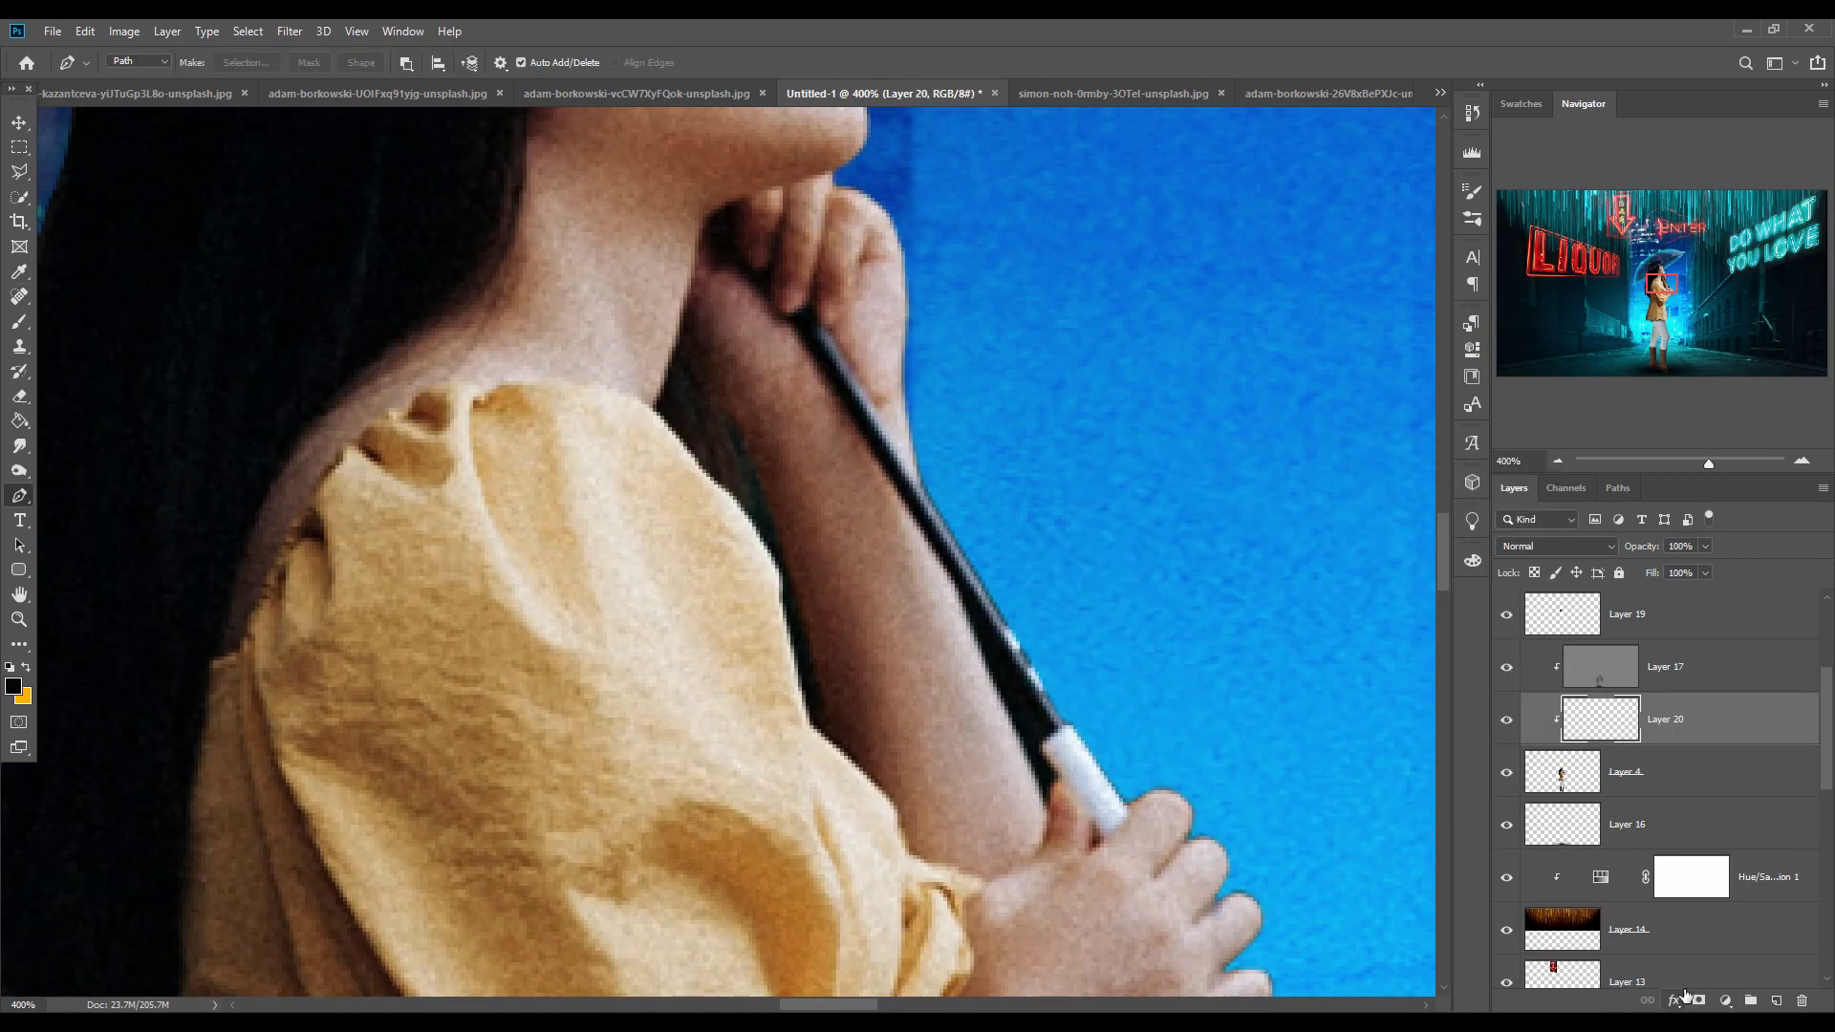
Apply a white Color Overlay layer style to the copied umbrella shaft
click(1673, 1000)
click(1711, 921)
click(1540, 614)
click(1489, 496)
click(1736, 574)
double_click(1594, 769)
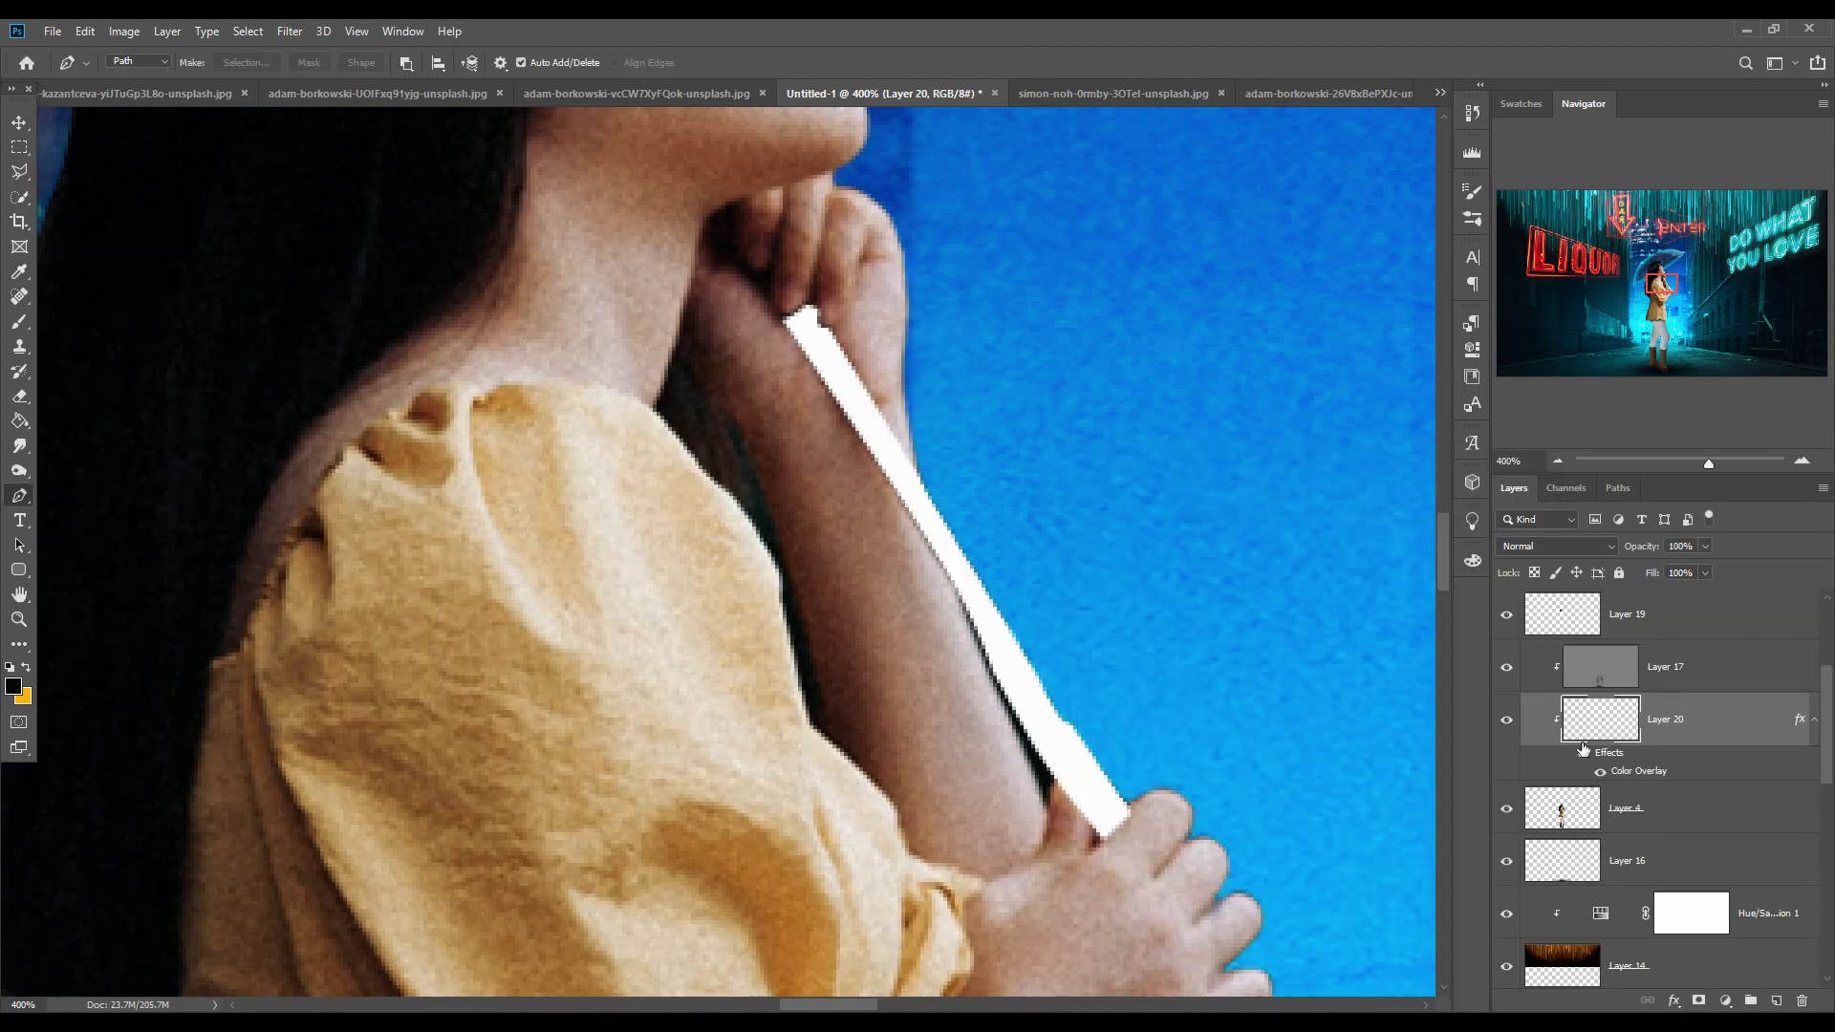
Try a cyan Color Overlay with an 8 px Inner Bevel on the umbrella shaft
click(1540, 614)
click(1300, 507)
click(1322, 625)
click(1200, 506)
key(Return)
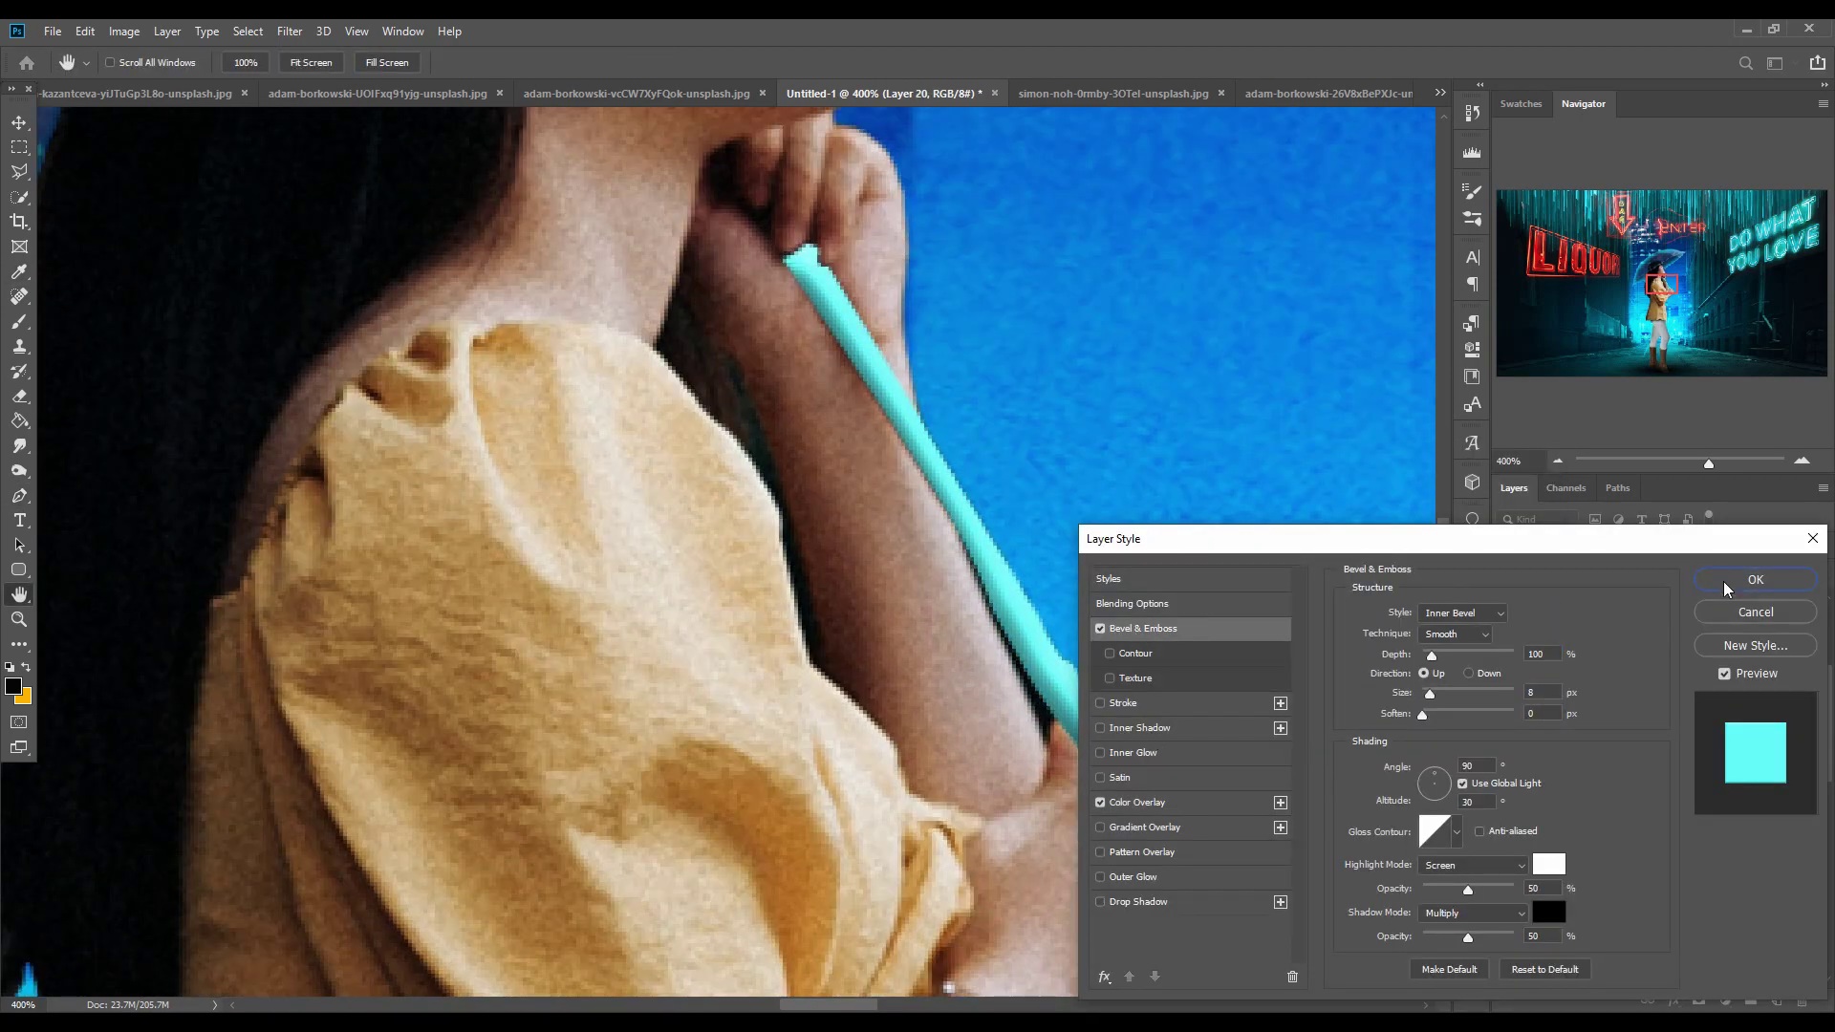
click(1722, 581)
Soften the white umbrella shaft layer with a slight blur filter
click(290, 31)
click(573, 330)
drag(1464, 692, 1418, 686)
key(Return)
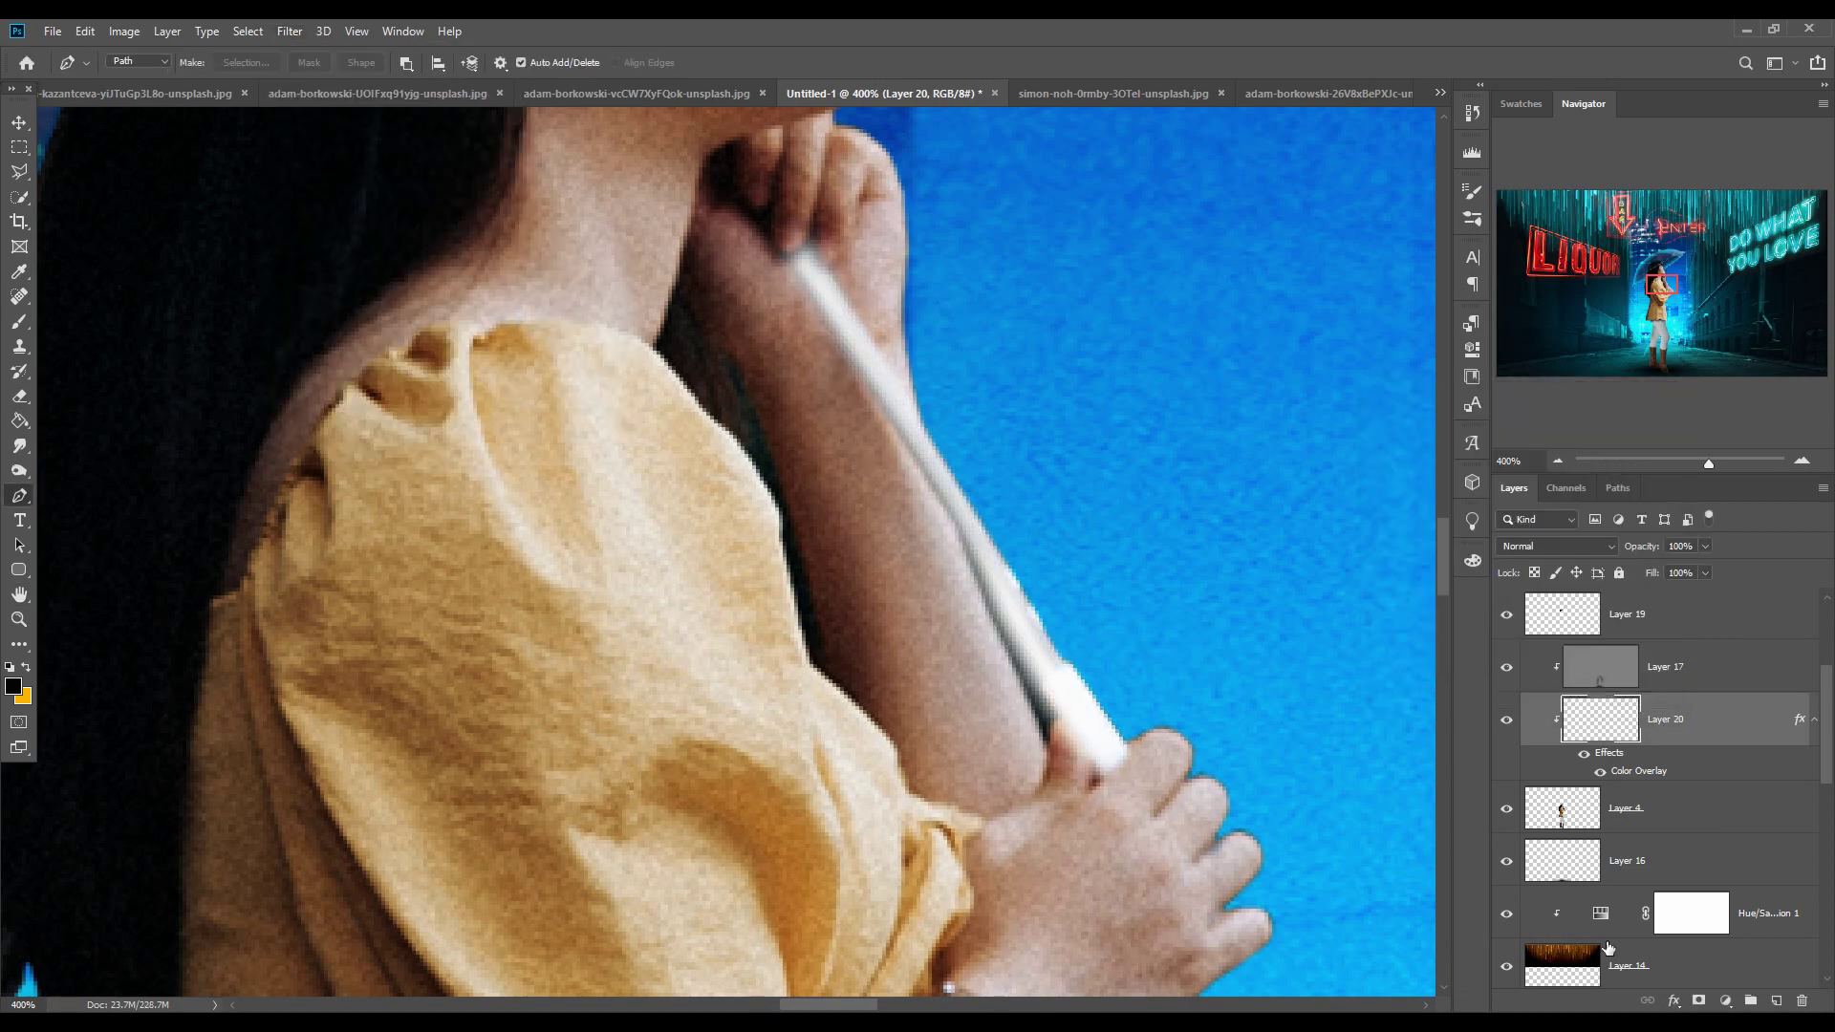
Add an Outer Glow in cyan #02e1fb to the umbrella shaft layer
double_click(1609, 759)
click(1112, 876)
click(1390, 680)
click(1318, 618)
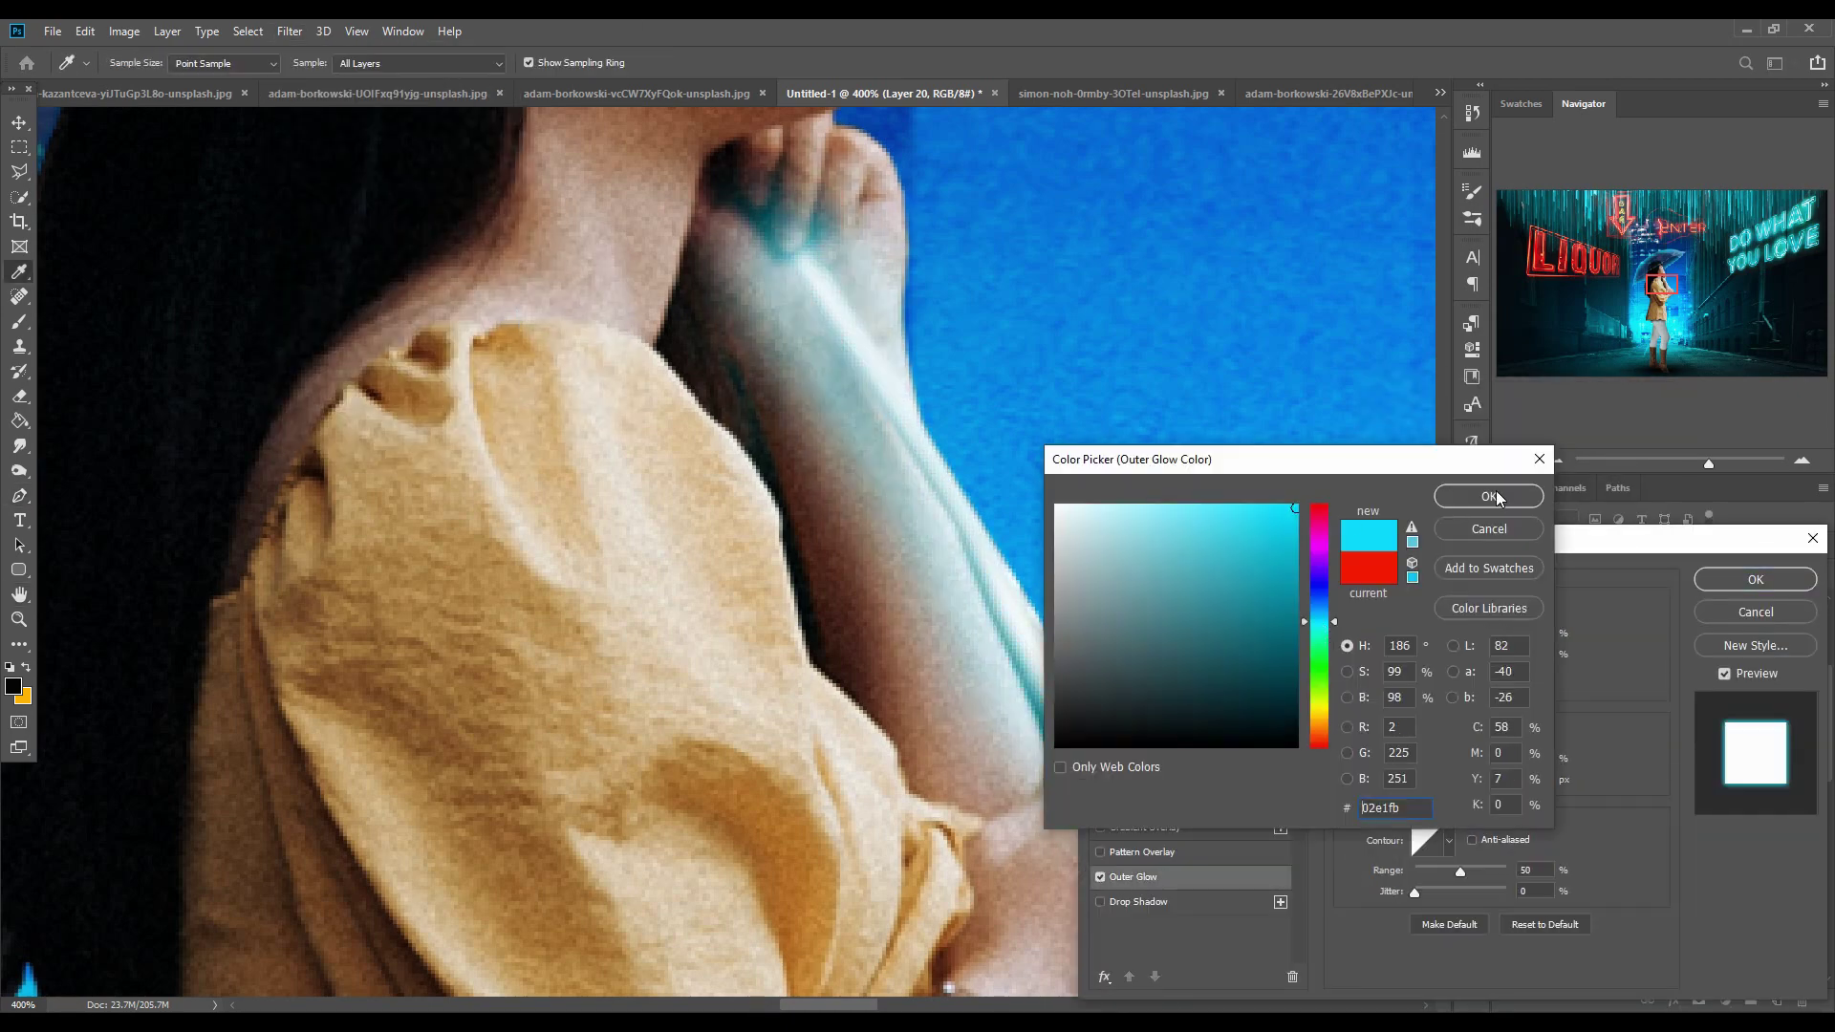
click(1494, 496)
click(1755, 579)
Bring the NO MUSIC NO LIFE neon photo into the composite as the topmost layer with Lighten blending
click(19, 122)
key(ctrl+minus)
key(ctrl+minus)
key(ctrl+minus)
key(ctrl+minus)
key(ctrl+minus)
key(ctrl+minus)
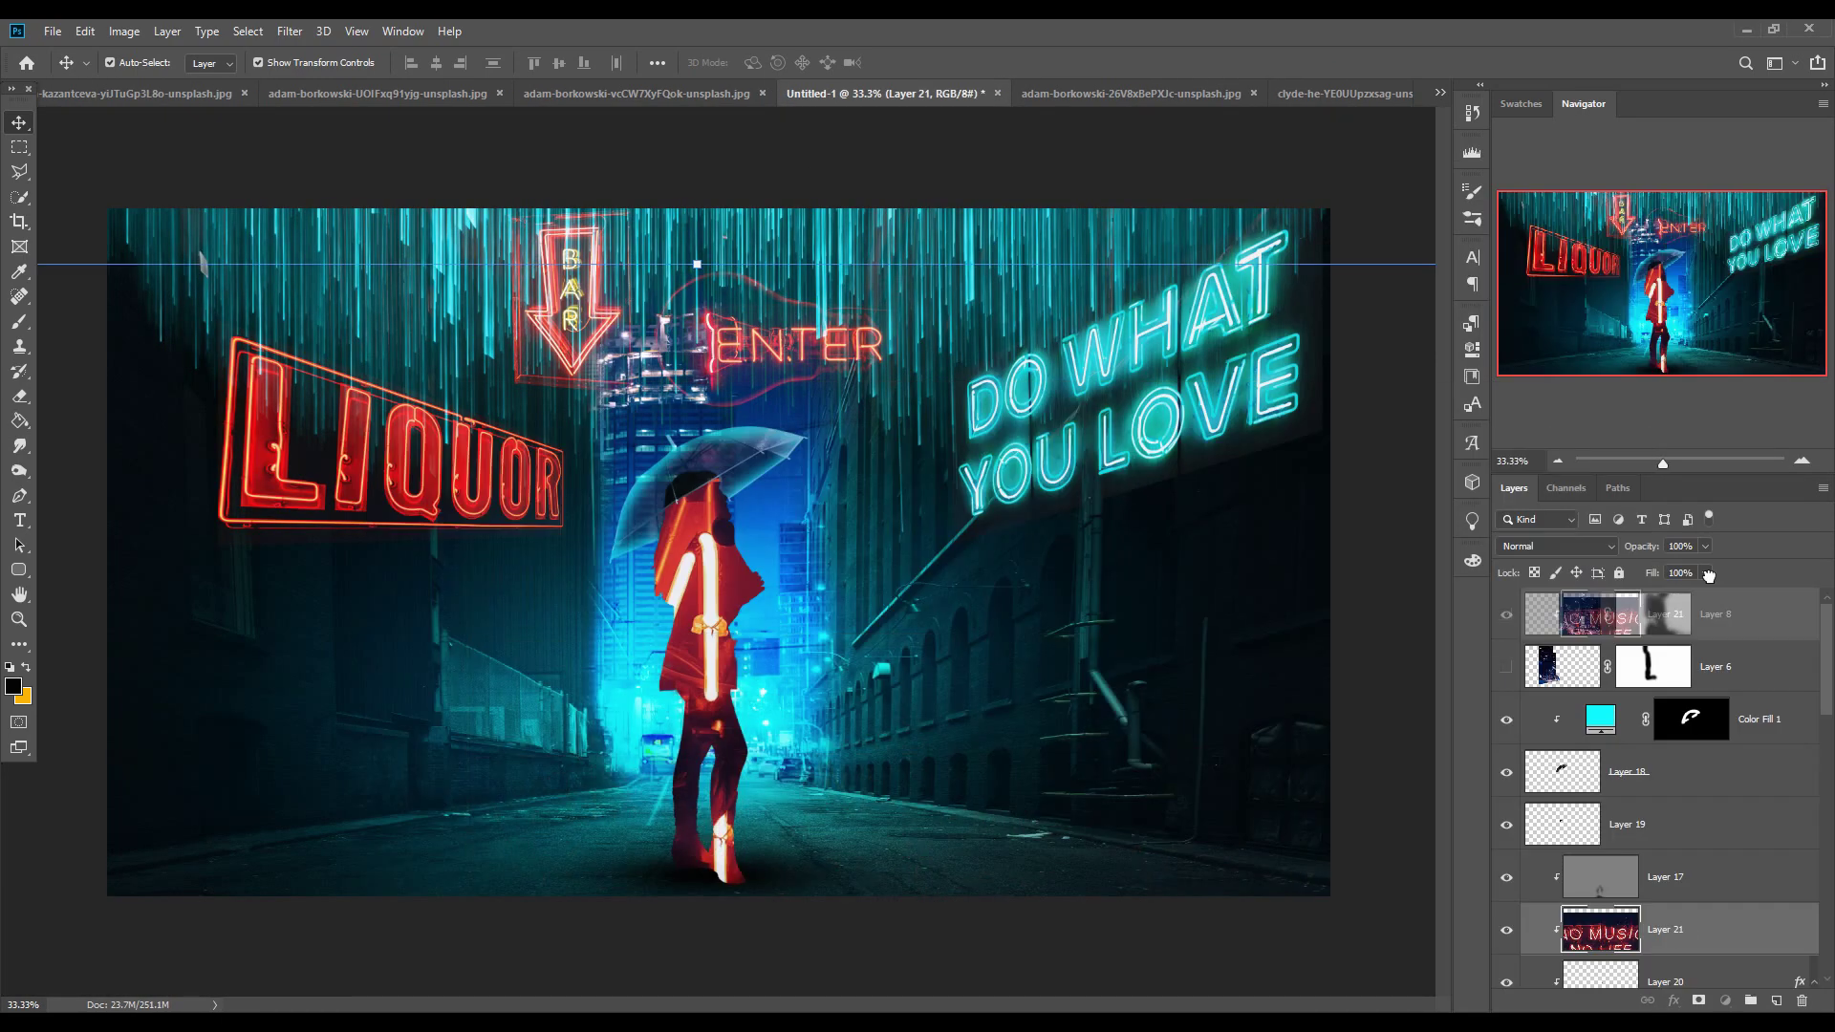
drag(1708, 575, 1709, 594)
key(alt+shift+g)
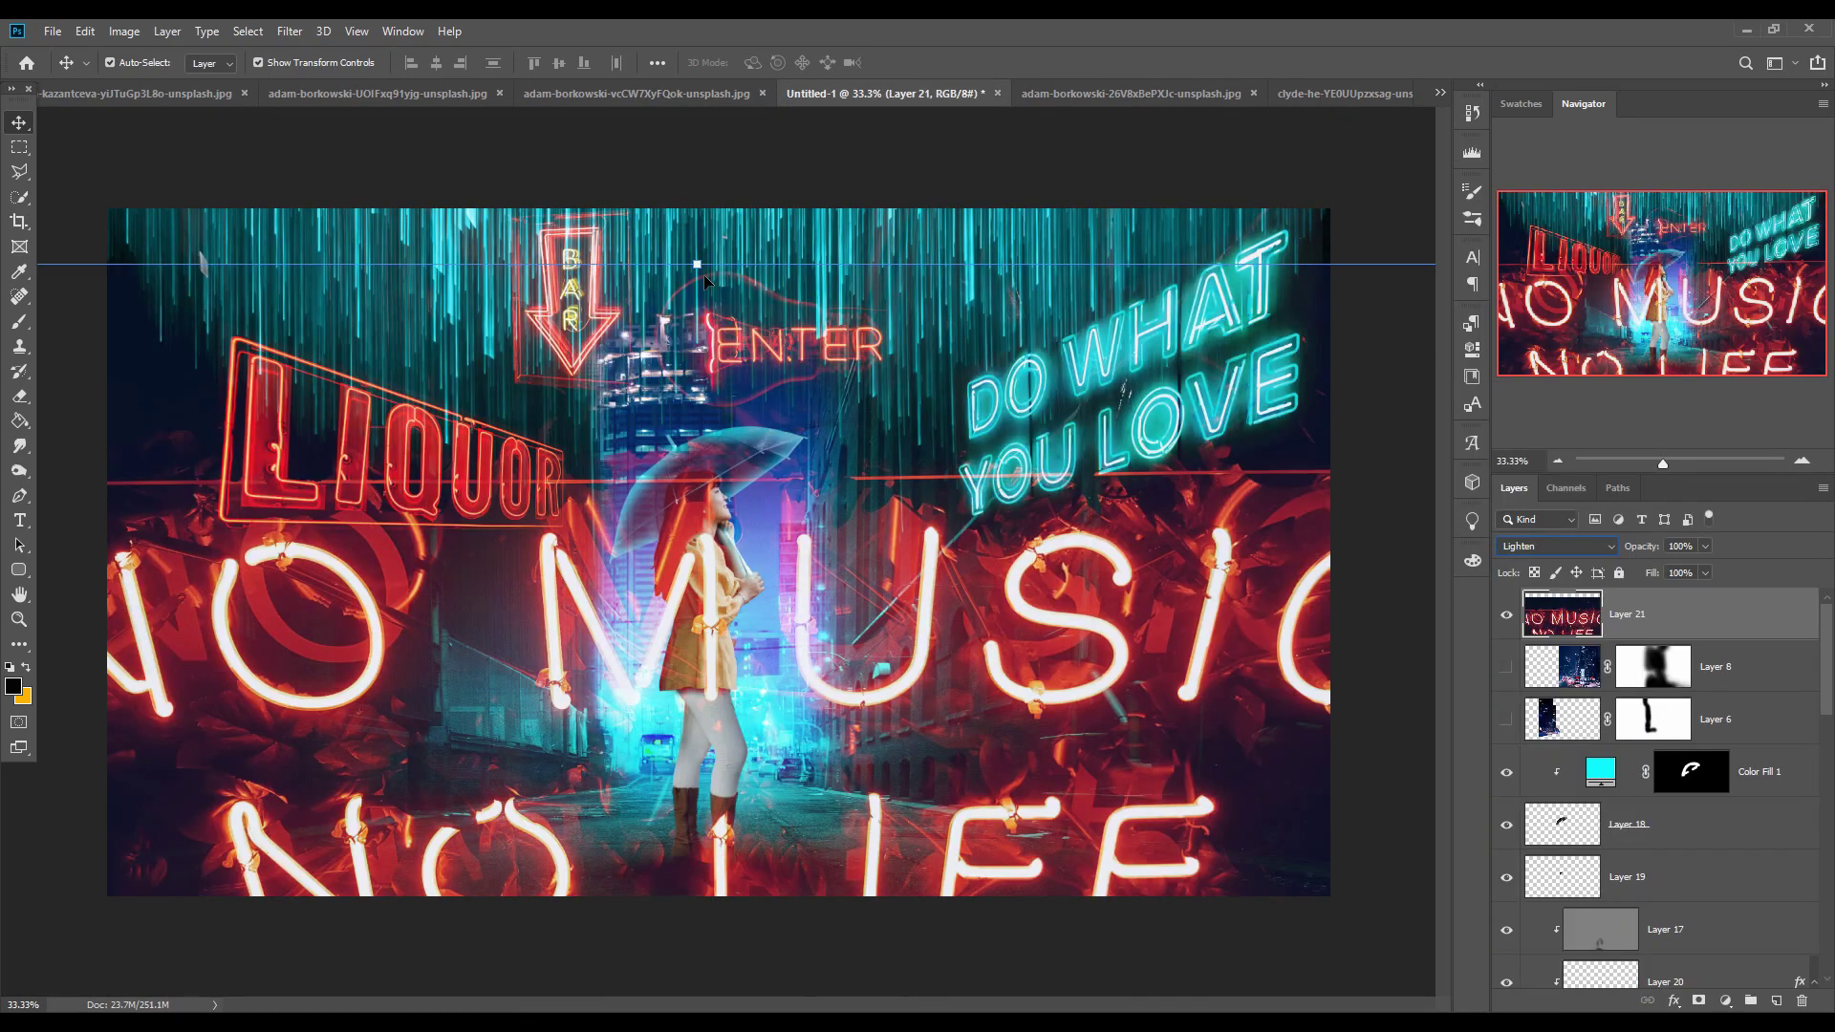
Scale down the NO MUSIC NO LIFE sign and distort it in perspective onto the brick wall below DO WHAT YOU LOVE
key(ctrl+t)
drag(697, 264, 696, 545)
drag(697, 726, 1114, 706)
drag(799, 529, 958, 529)
drag(816, 877, 815, 842)
drag(1413, 869, 1323, 882)
drag(724, 855, 859, 741)
drag(1365, 511, 1339, 446)
drag(1232, 602, 1248, 516)
drag(863, 521, 955, 535)
drag(1394, 765, 1356, 762)
drag(1185, 602, 1205, 576)
click(917, 63)
Add a new empty clipped layer directly above the woman's layer
click(1629, 928)
scroll(1623, 877, down, 5)
click(1625, 825)
click(1725, 999)
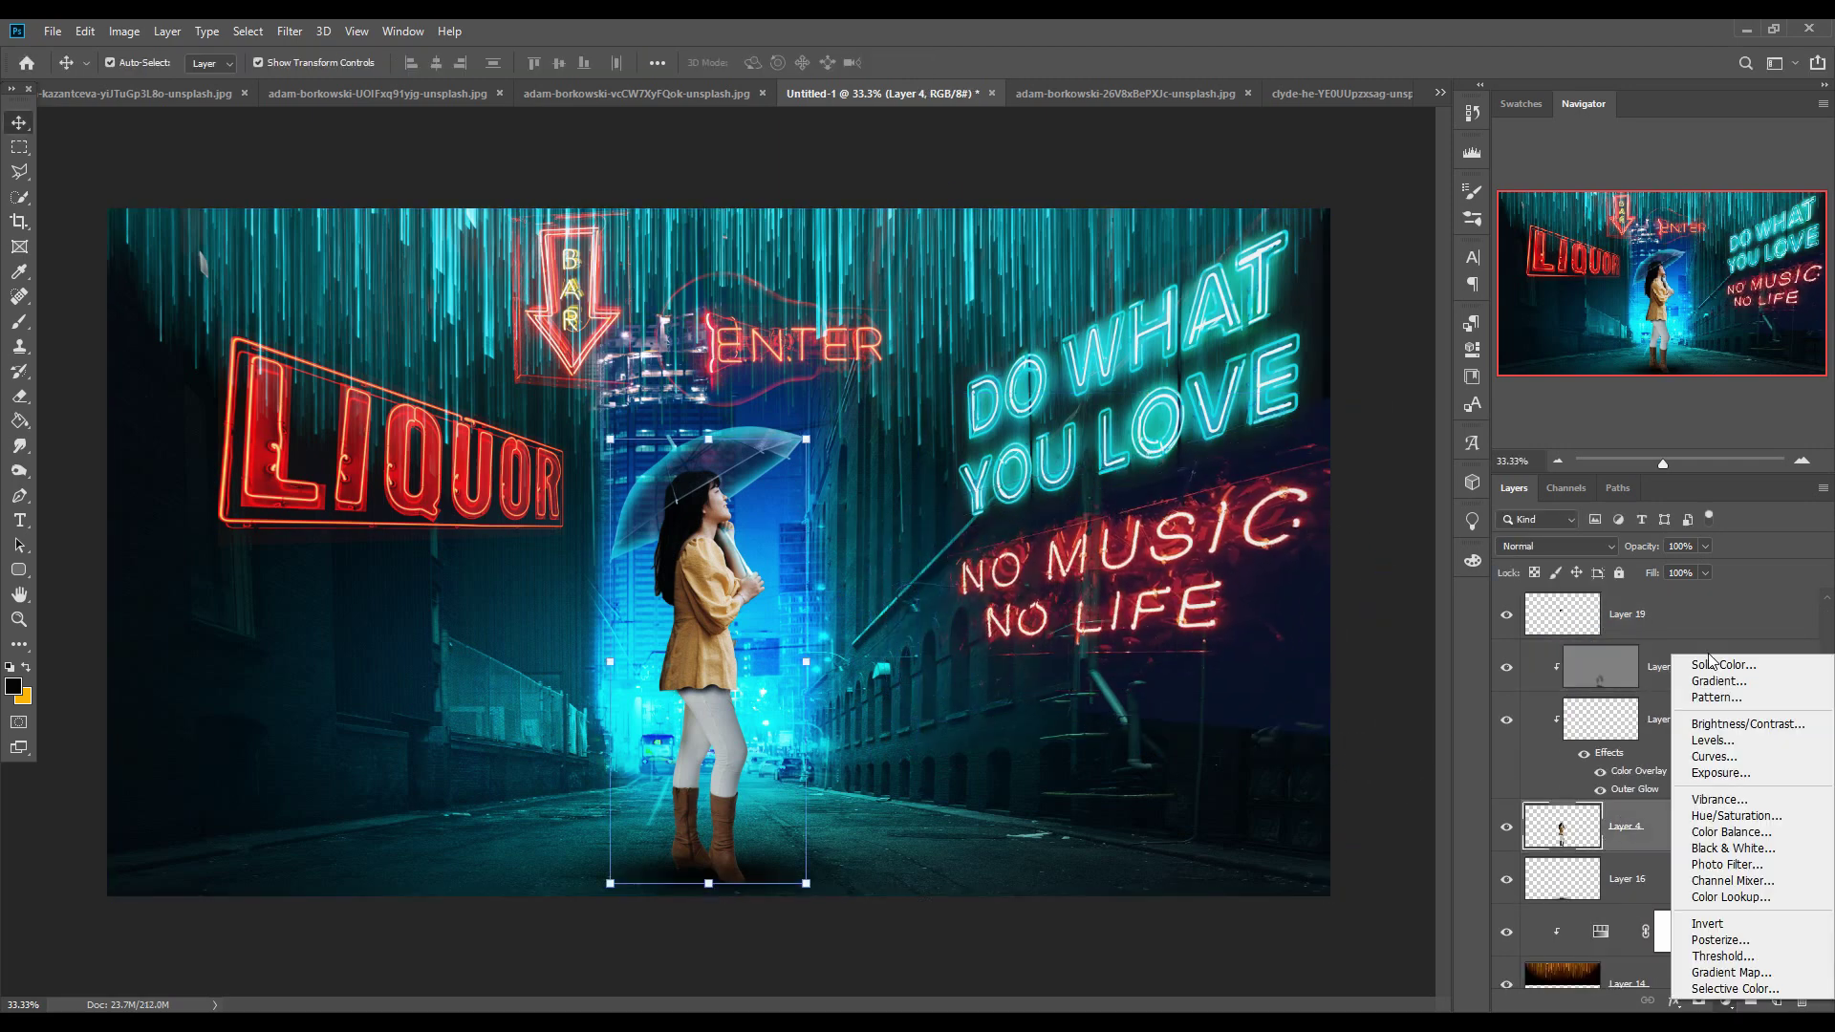
click(1580, 841)
click(1775, 1000)
click(1725, 1000)
click(1700, 659)
click(1501, 528)
Shift the woman's layer toward cyan, magenta and blue with Color Balance
click(1624, 878)
click(123, 31)
click(409, 200)
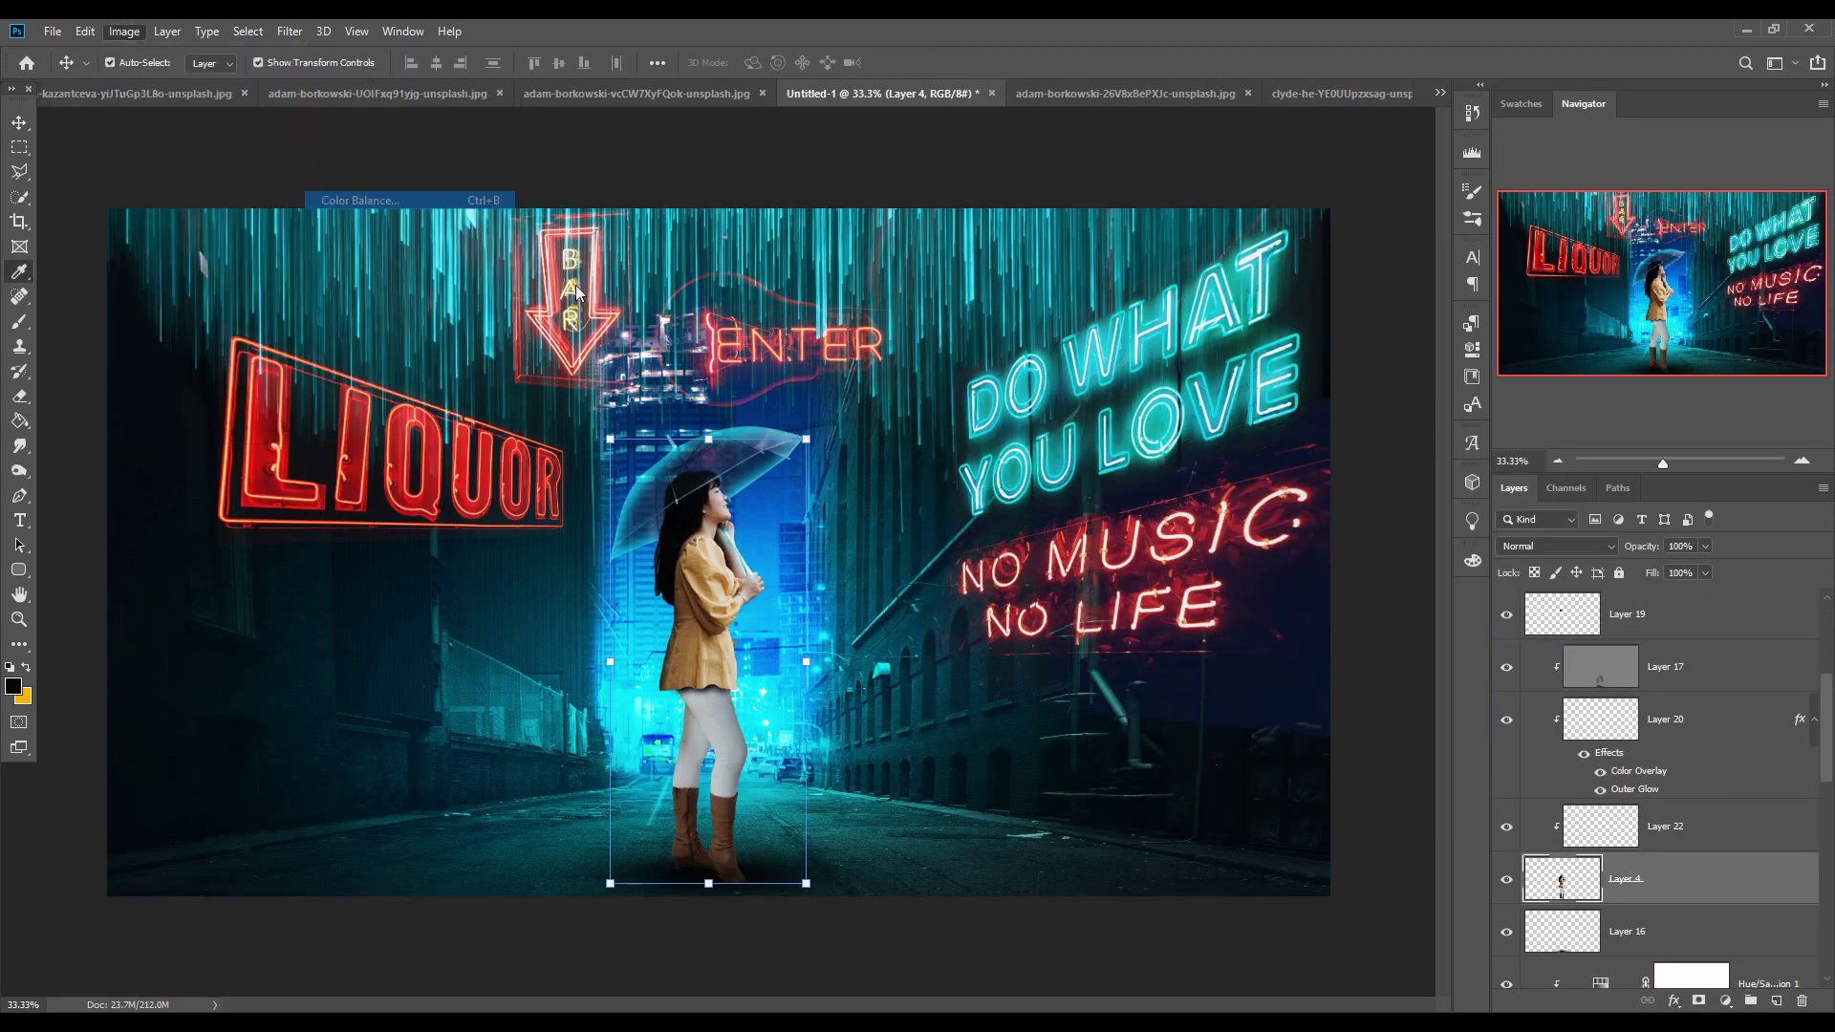
drag(1257, 375, 1212, 375)
mouse_move(1258, 419)
mouse_down()
mouse_move(1302, 418)
mouse_move(1243, 398)
mouse_up()
drag(1302, 421, 1309, 421)
key(Return)
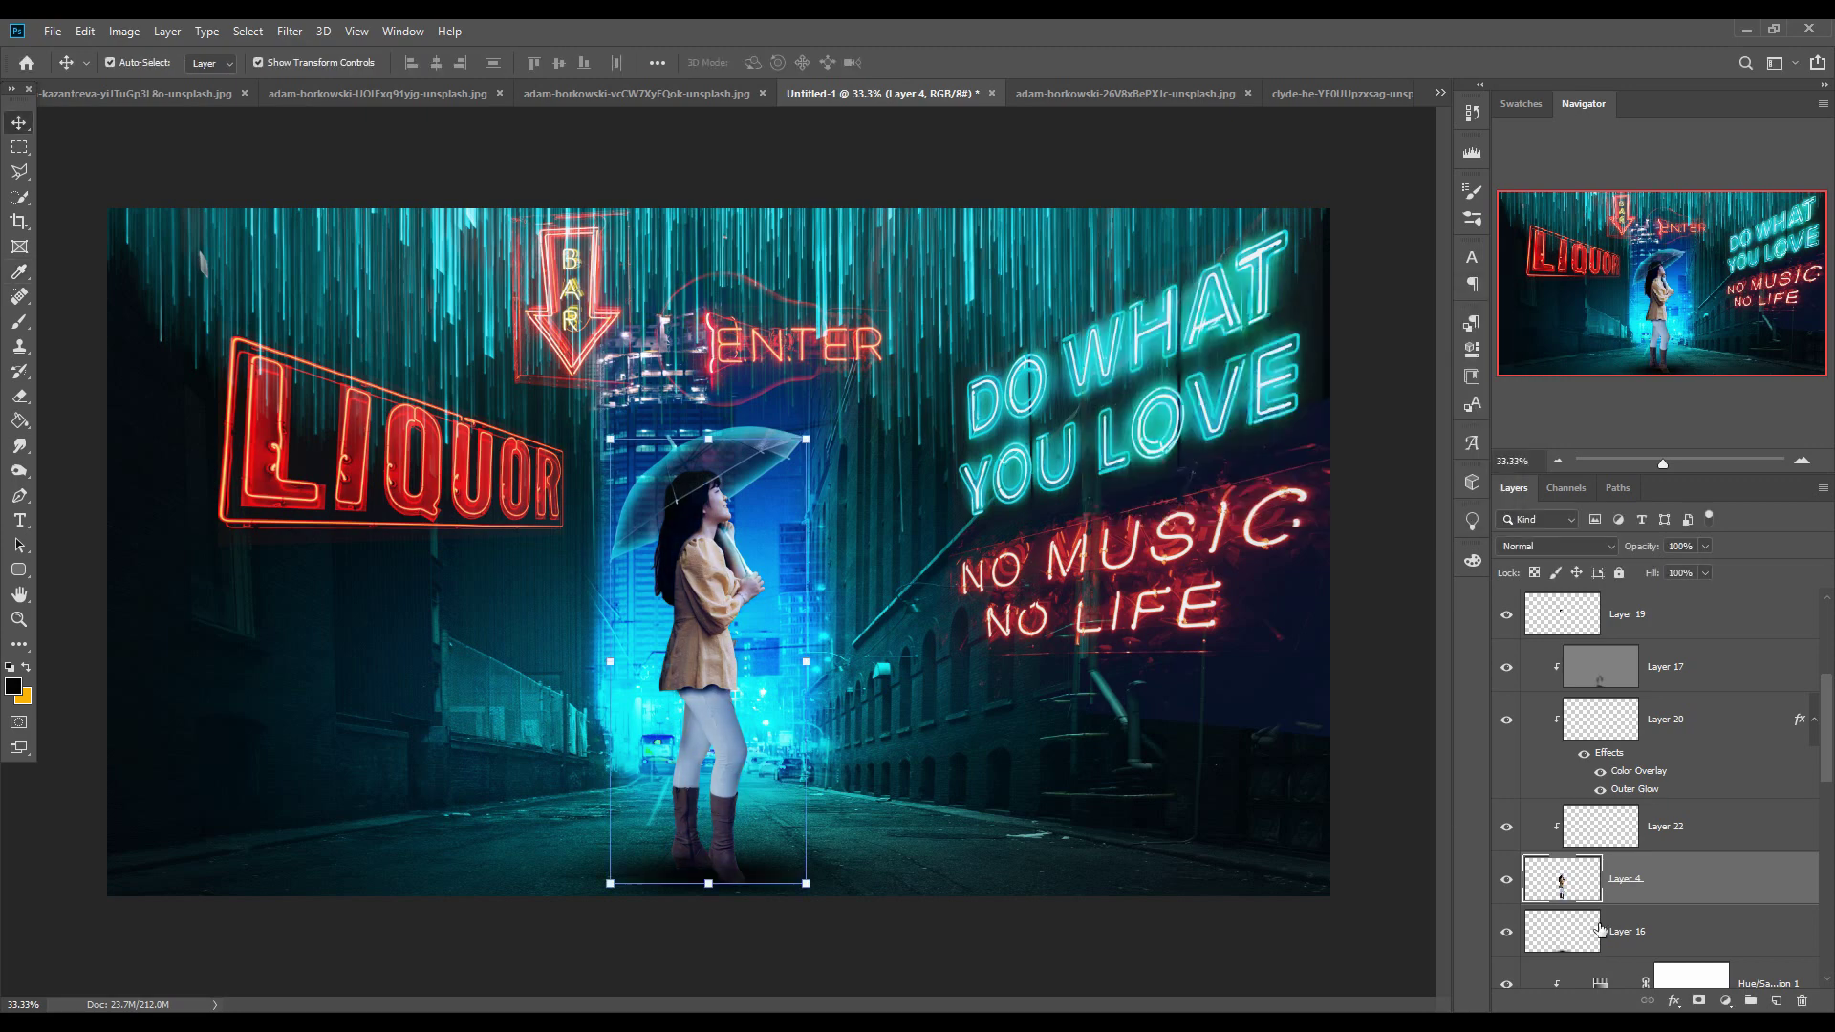
Add a cyan Solid Color fill clipped to the woman's layer and set it to Linear Dodge (Add)
click(1725, 1000)
click(1719, 662)
click(1501, 485)
click(1555, 545)
click(1552, 732)
Raise the black point of the cyan fill's Underlying Layer Blend If range to spare the woman's darkest areas
right_click(1600, 889)
click(1646, 501)
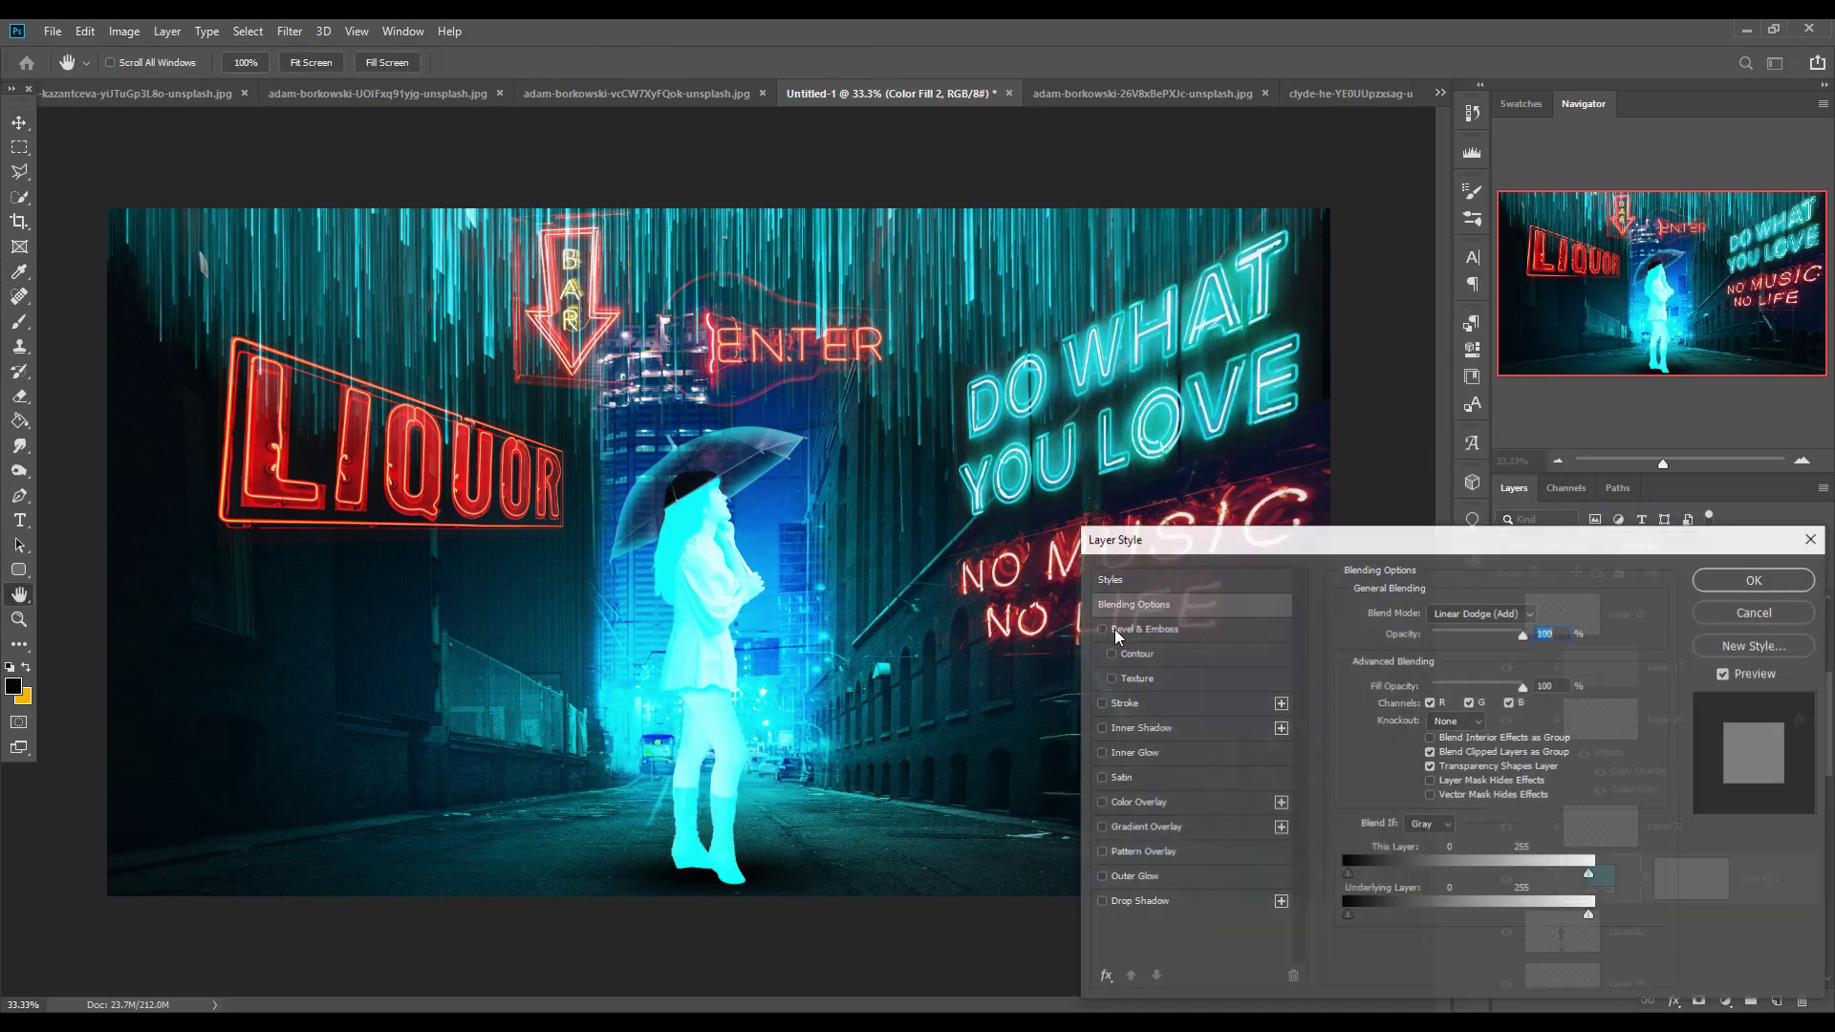
drag(1342, 917, 1356, 920)
key(Return)
Fill the cyan fill's mask with black and paint white along the woman's back hair and dress with a soft 125 px brush
click(1689, 878)
key(g)
key(x)
click(581, 625)
key(b)
key(ctrl+plus)
key(ctrl+plus)
key(ctrl+plus)
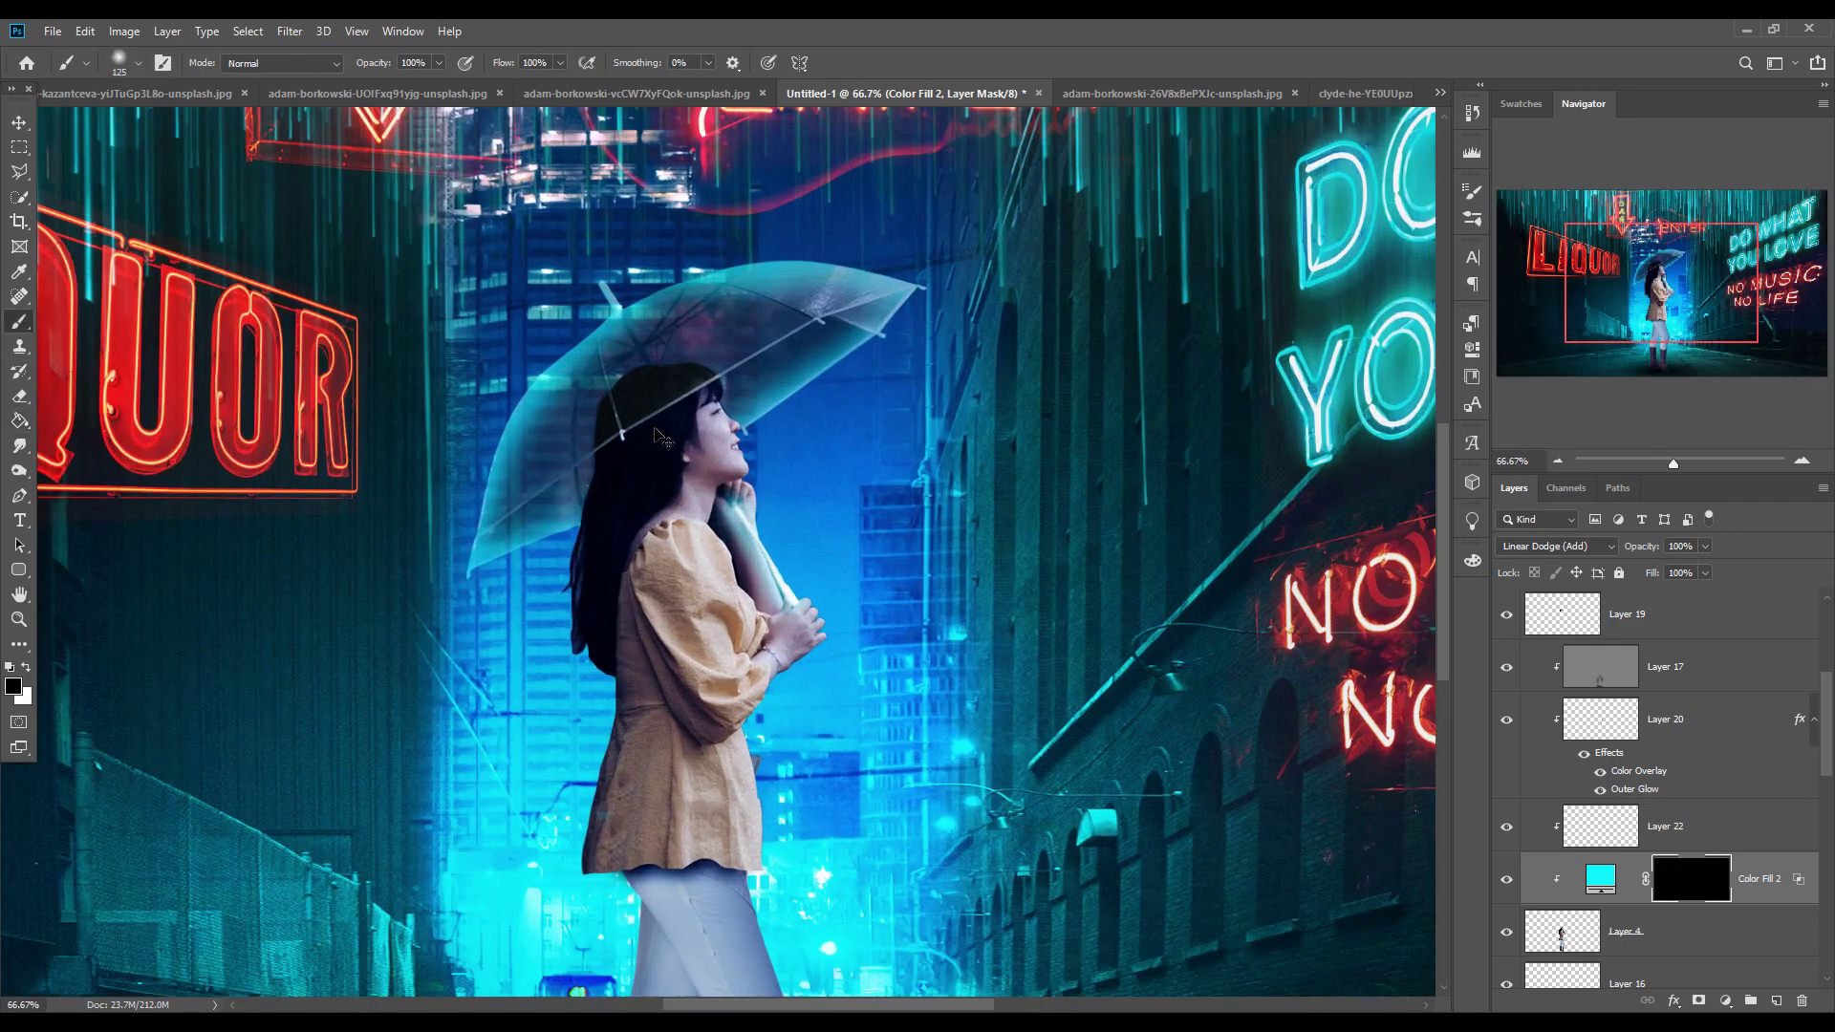
key(x)
mouse_move(547, 559)
mouse_down()
mouse_move(512, 430)
mouse_move(508, 909)
mouse_move(536, 643)
mouse_up()
drag(546, 736, 611, 699)
Paint thin cyan rim light around the woman's sleeve and along her hair's outer edge with a 15 px brush on the fill's mask
key(bracketleft)
key(bracketleft)
key(bracketleft)
key(bracketleft)
key(bracketleft)
key(bracketleft)
key(bracketleft)
key(bracketleft)
key(bracketleft)
key(bracketleft)
key(bracketleft)
key(bracketleft)
key(bracketleft)
mouse_move(632, 304)
mouse_down()
mouse_move(681, 387)
mouse_move(782, 428)
mouse_up()
drag(752, 271, 808, 411)
mouse_move(631, 329)
mouse_down()
mouse_move(670, 441)
mouse_move(780, 501)
mouse_up()
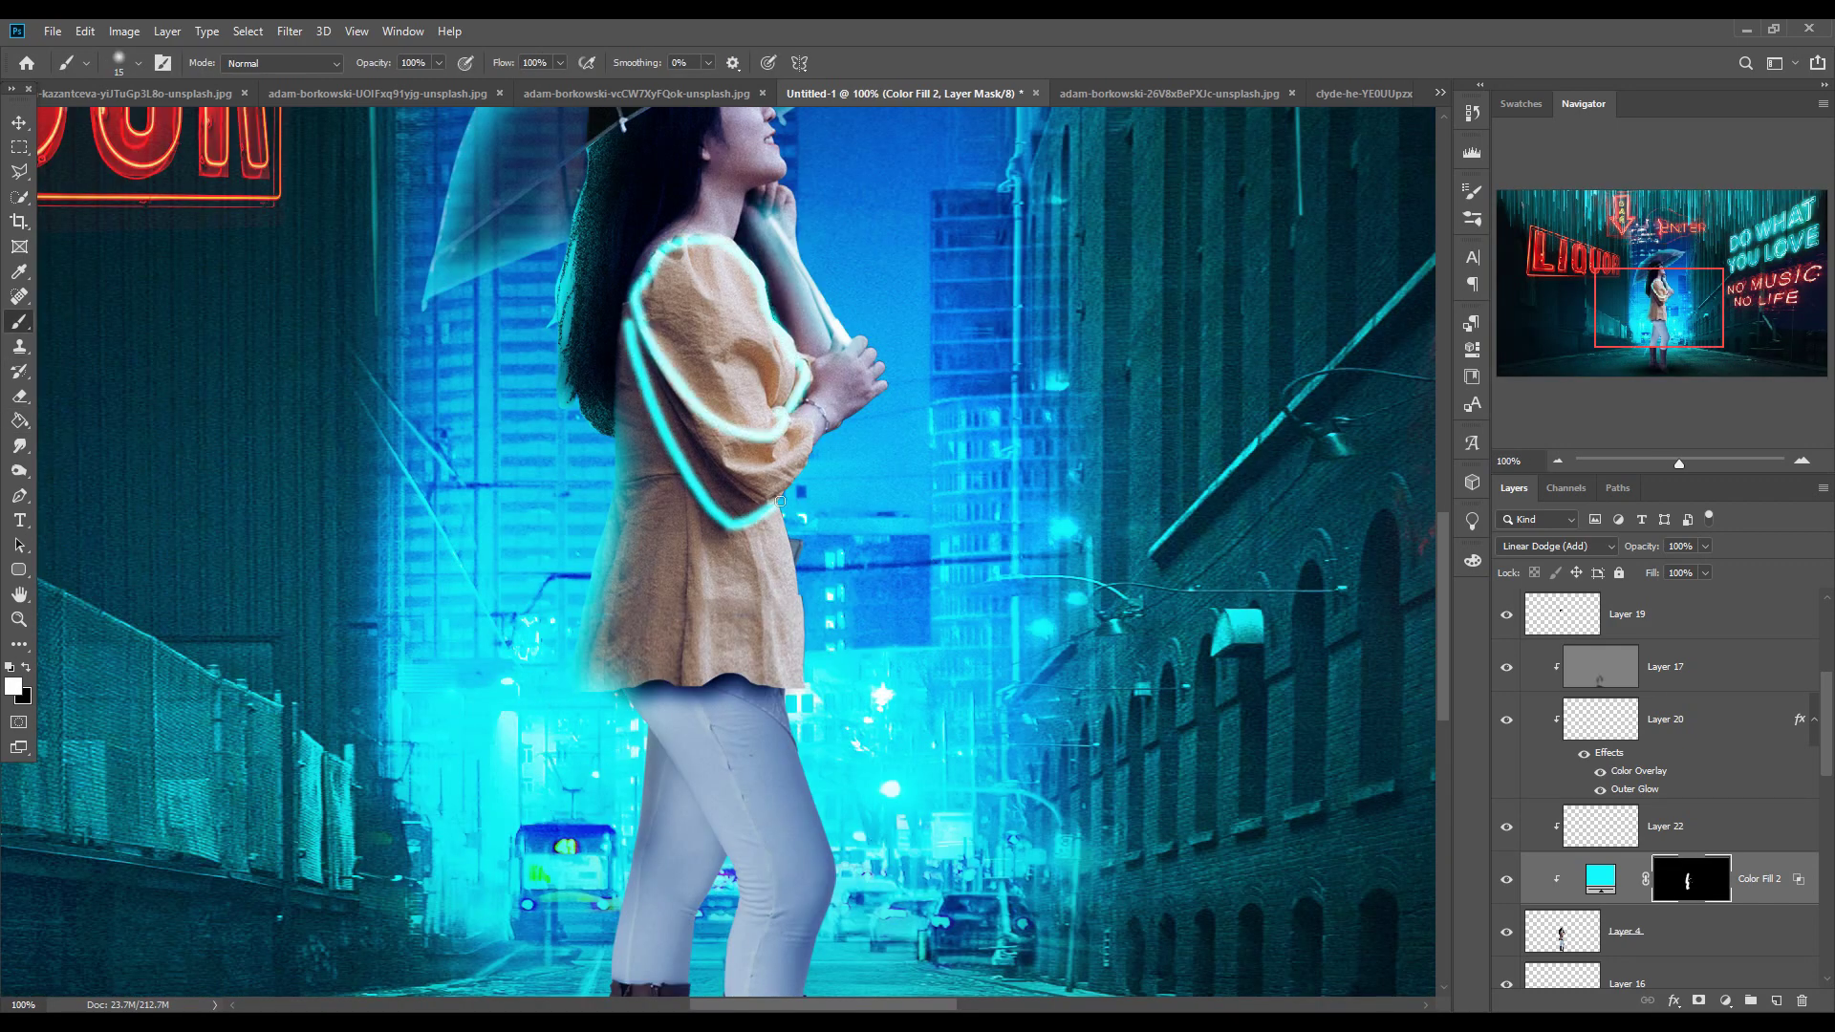
drag(604, 441, 578, 158)
Add a layer mask to the woman's layer and extend the cyan glow down the back of her hair with a 35 px brush
click(1664, 930)
click(1698, 1001)
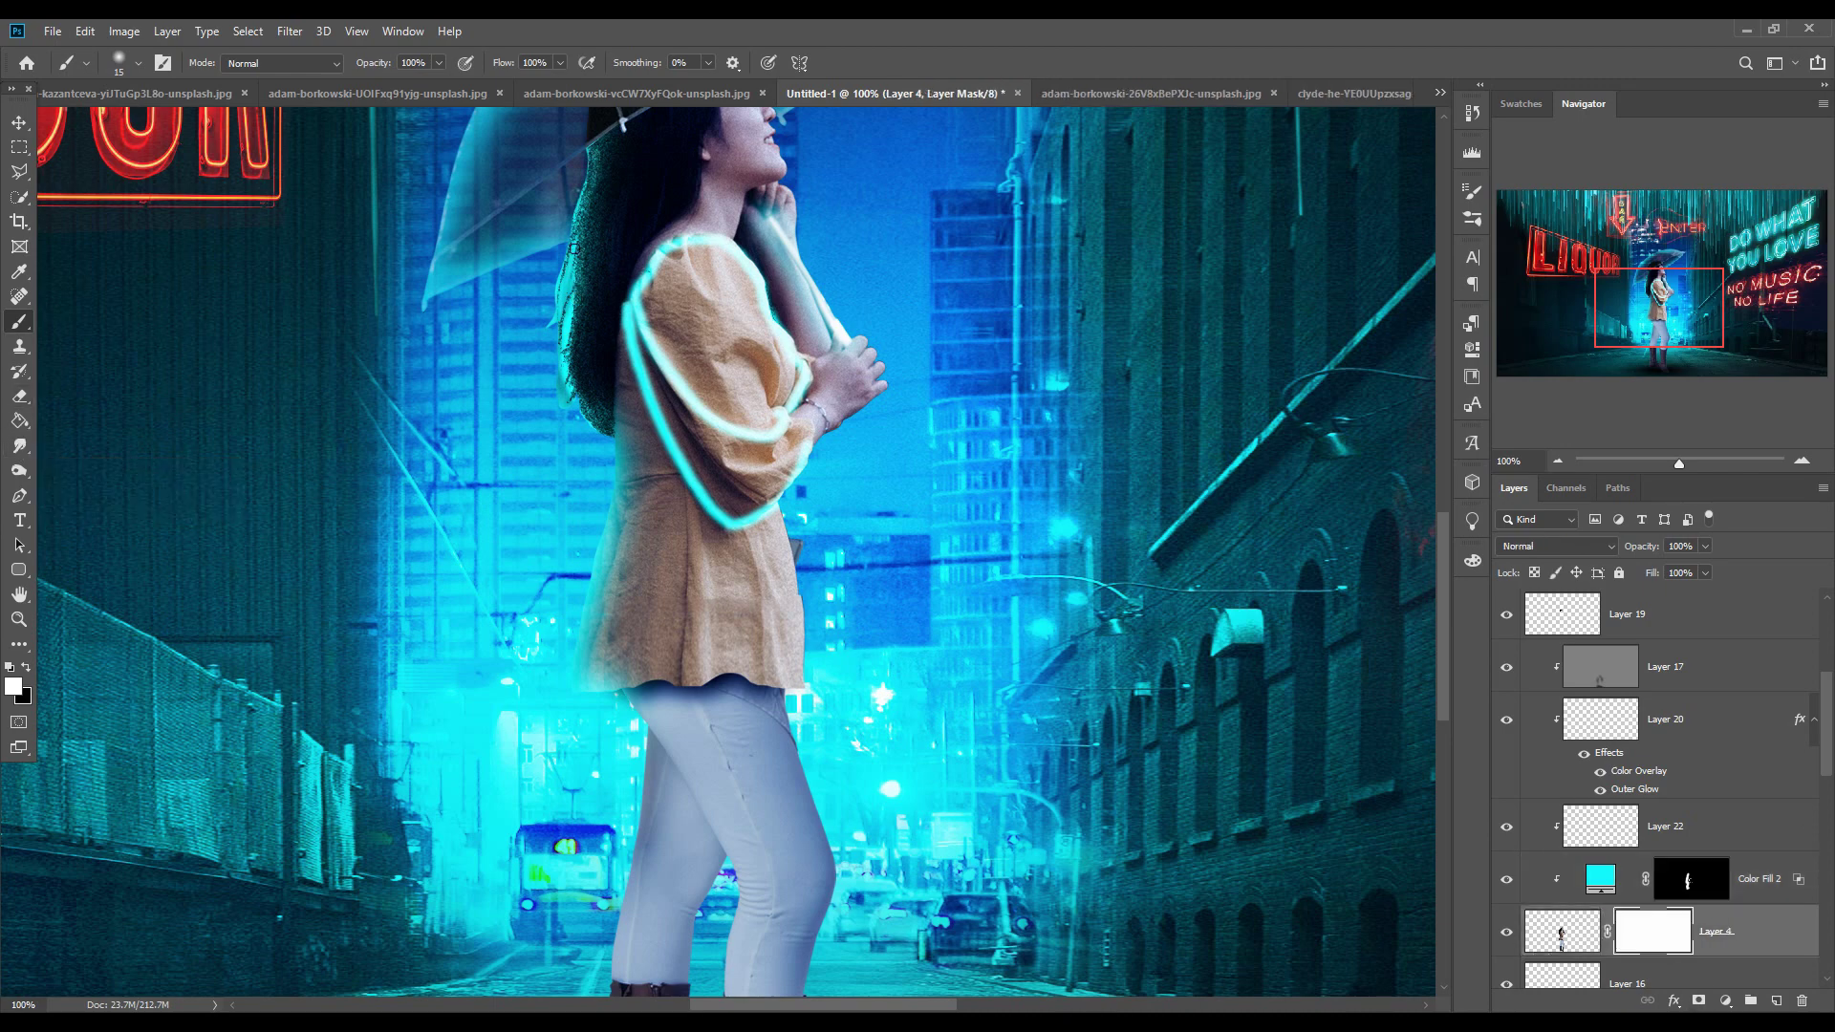
click(1667, 889)
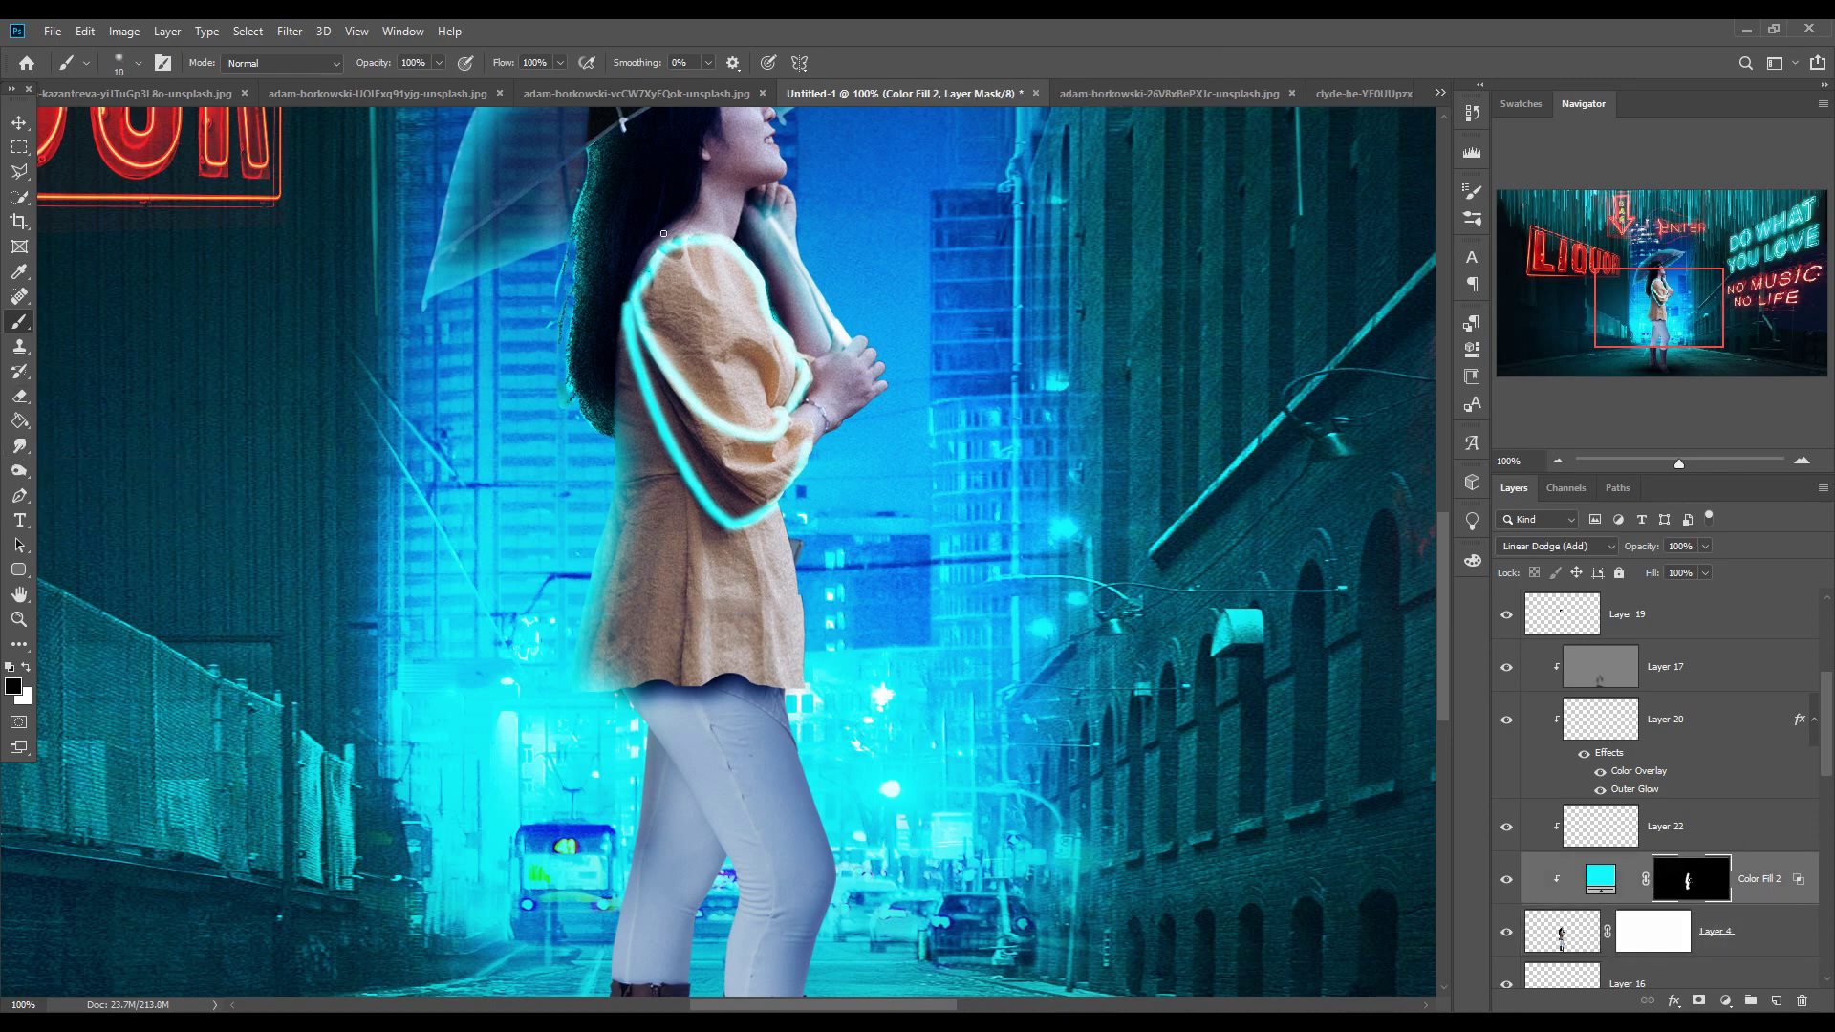
key(x)
key(])
key(])
key(])
key(])
key(])
mouse_move(571, 277)
mouse_down()
mouse_move(574, 377)
mouse_move(591, 368)
mouse_move(610, 419)
mouse_up()
drag(591, 241, 601, 545)
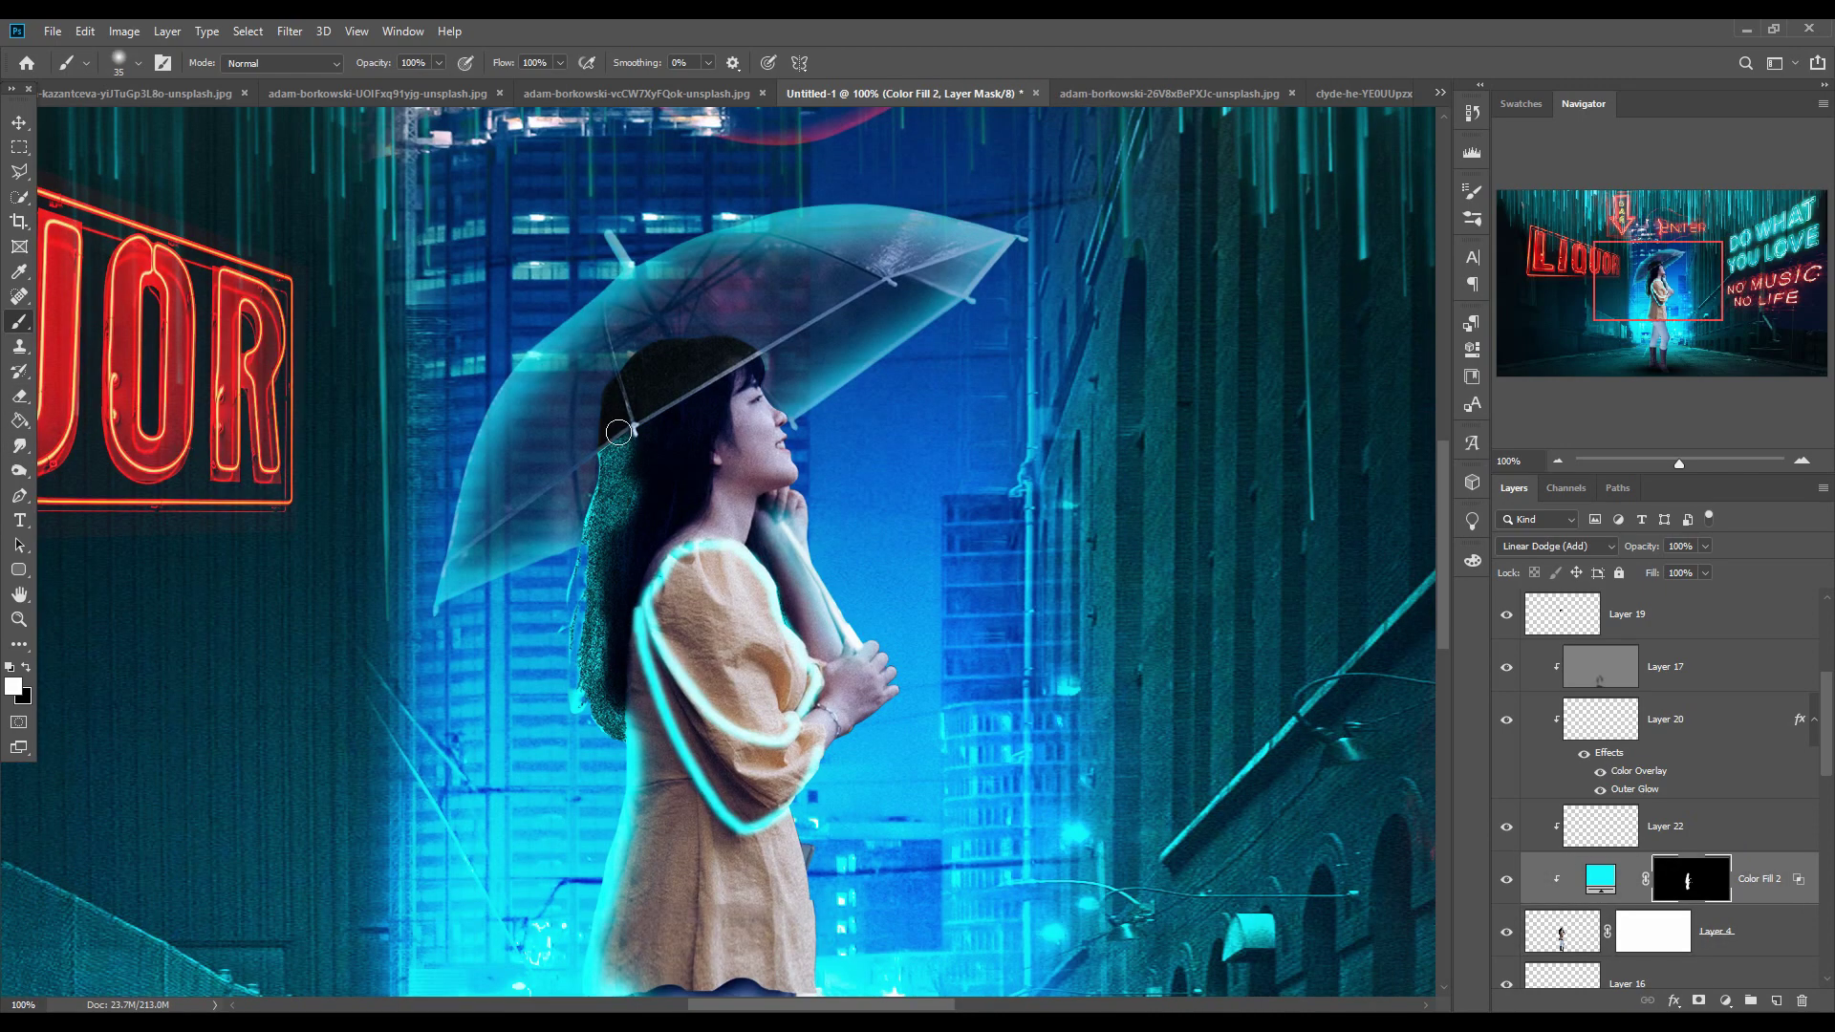
Add a #03fefe Solid Color fill in Linear Dodge (Add) mode, clipped to the woman's hair under the umbrella
scroll(1572, 657, up, 1)
click(1572, 659)
click(1774, 999)
right_click(1665, 666)
click(1449, 570)
click(1727, 1000)
click(1756, 659)
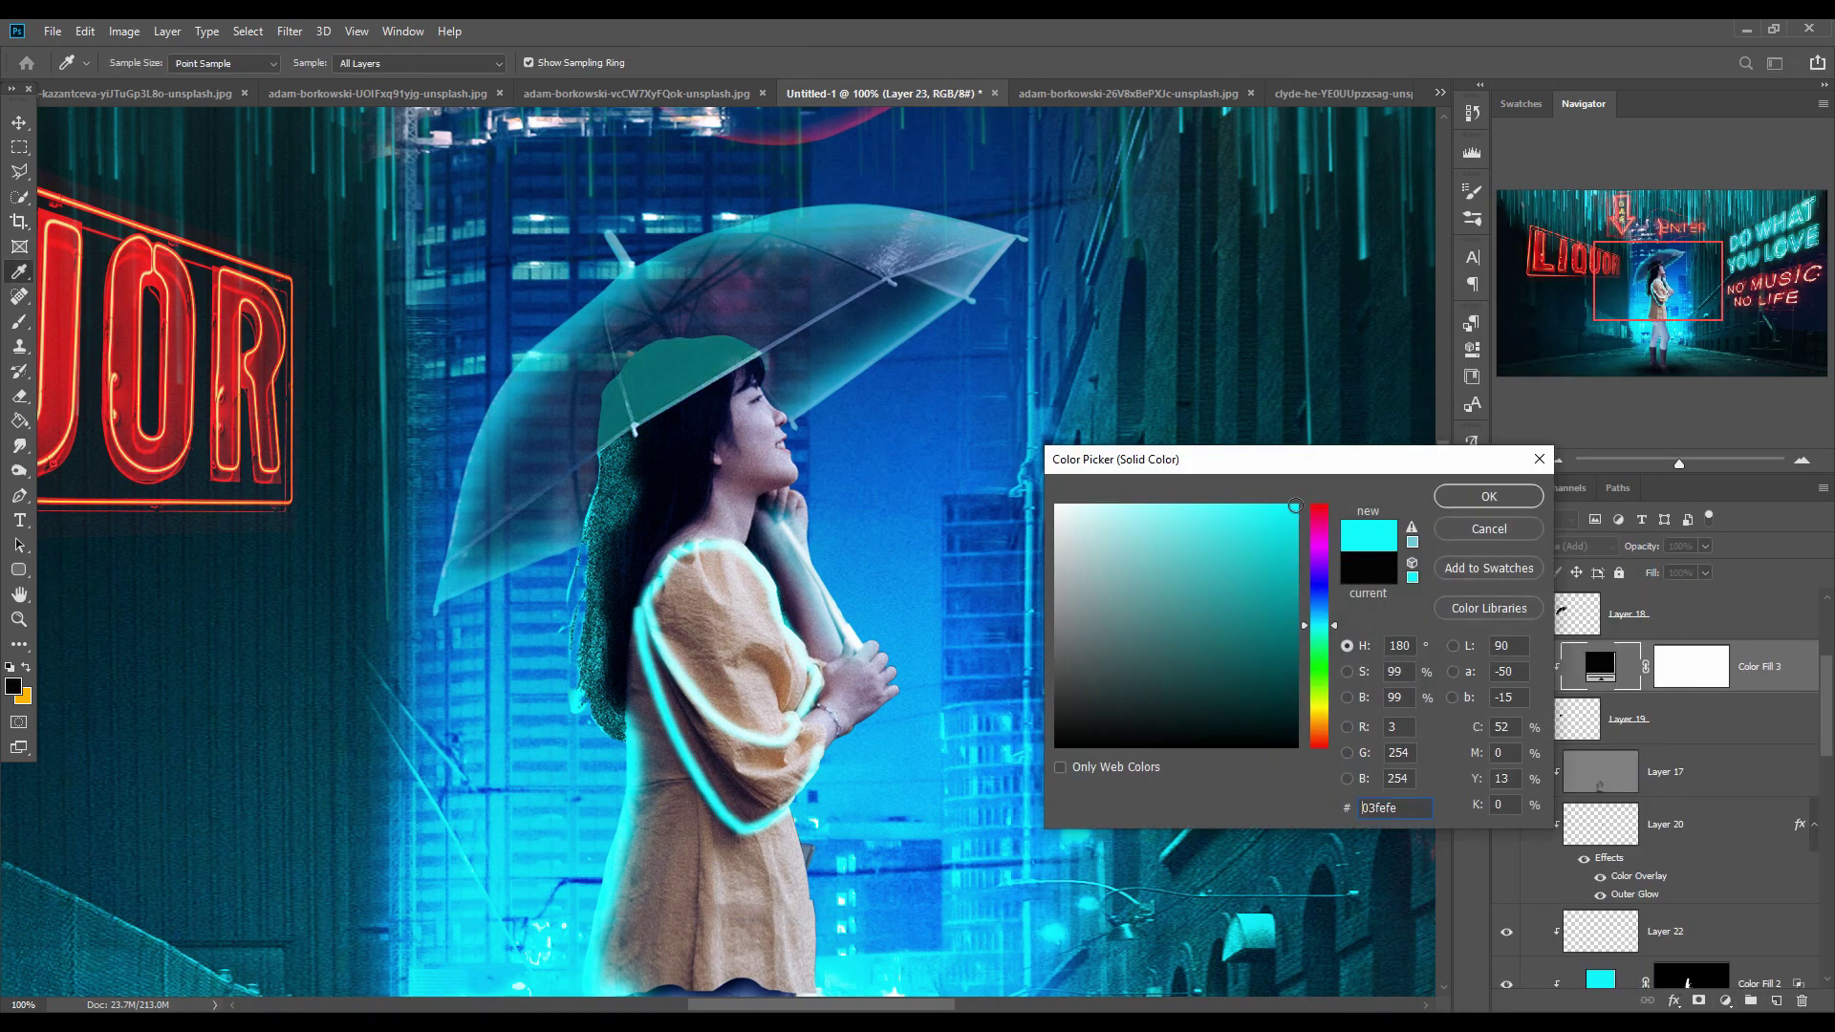
click(1460, 497)
Split the black Underlying Layer Blend If slider of the hair's cyan fill to 0 / 37
right_click(1597, 667)
click(1653, 295)
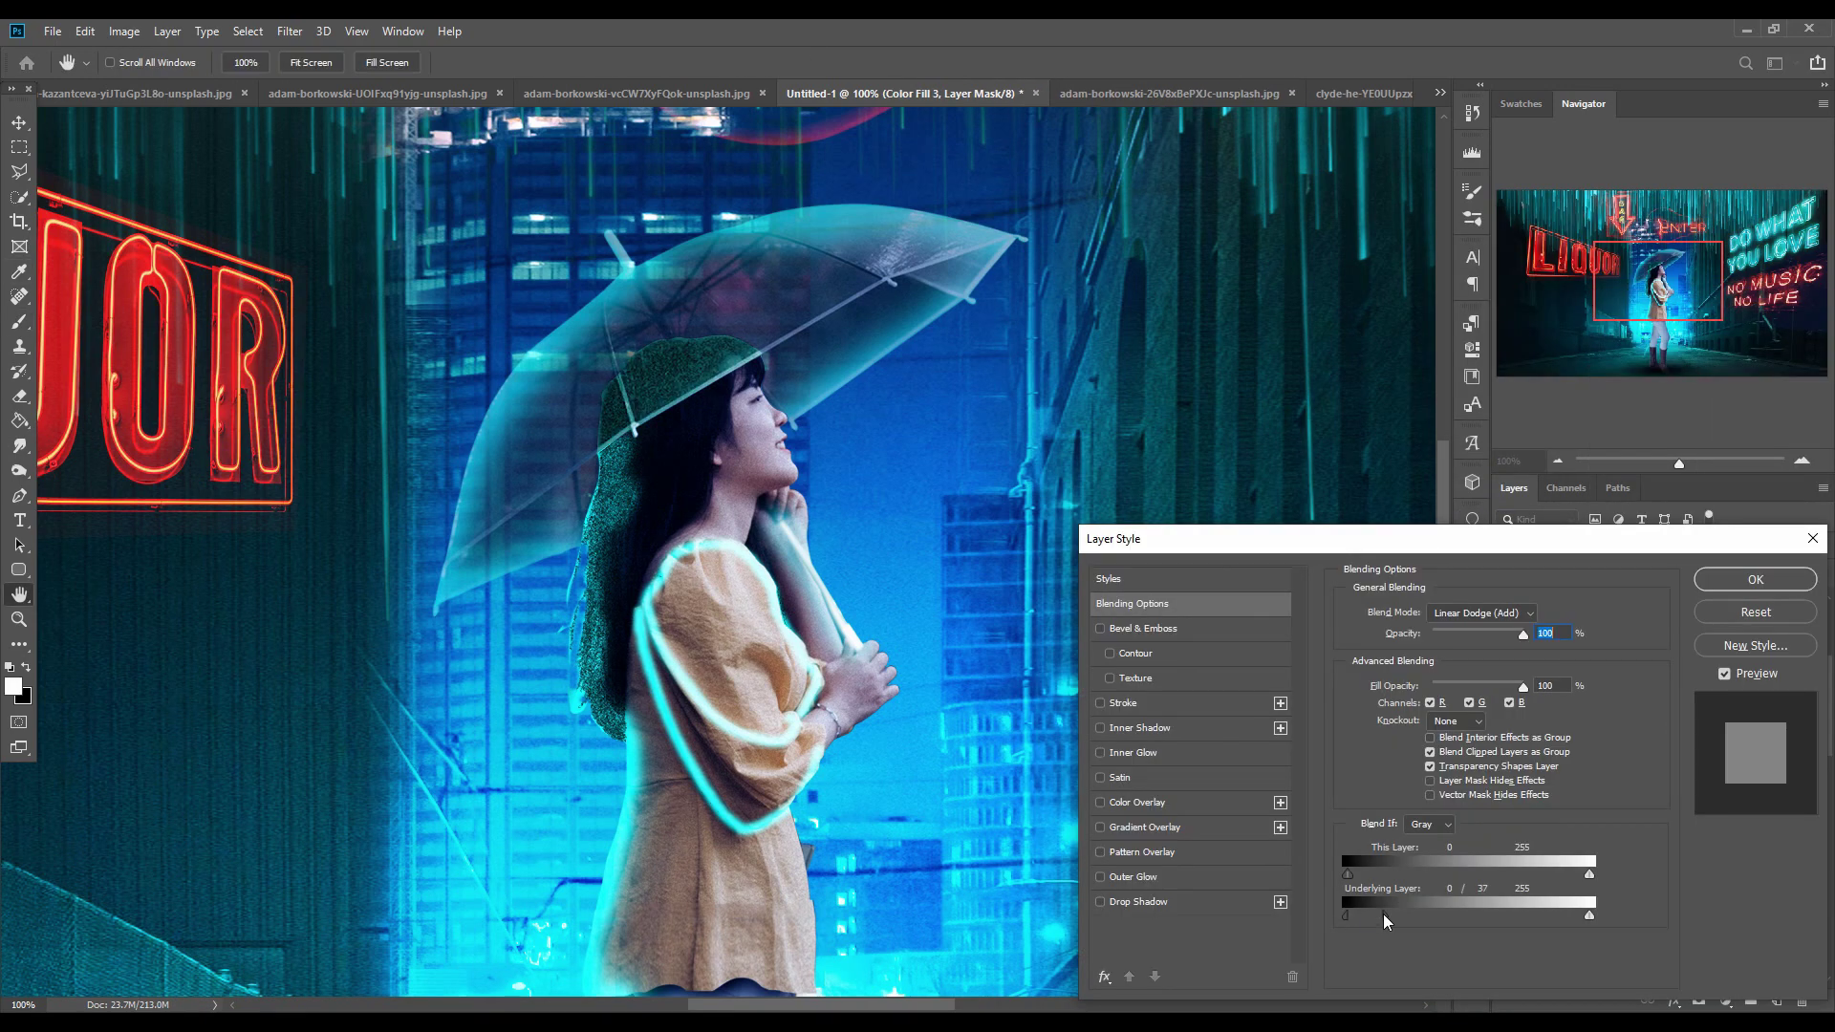
key(Return)
Fill the hair fill's mask with black and paint cyan glow along the hair's upper edge and the dress's back
key(g)
click(642, 463)
key(b)
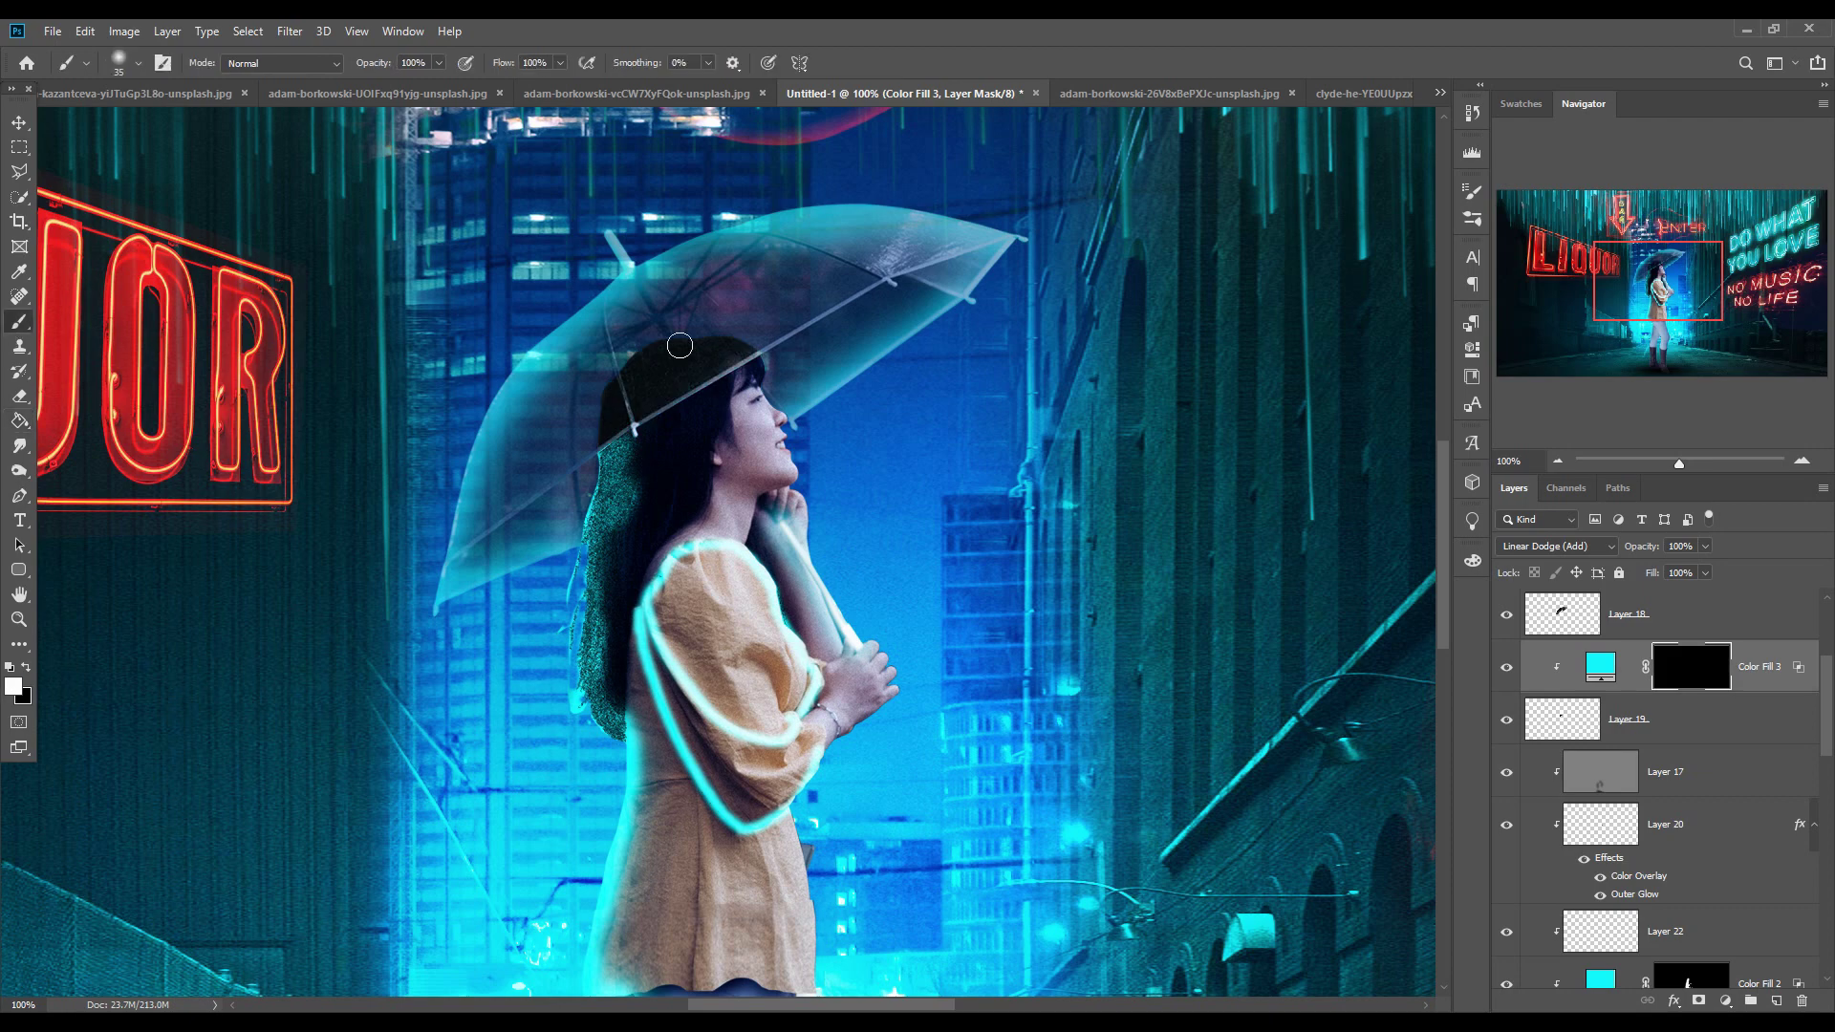
key(x)
ctrl+click(772, 364)
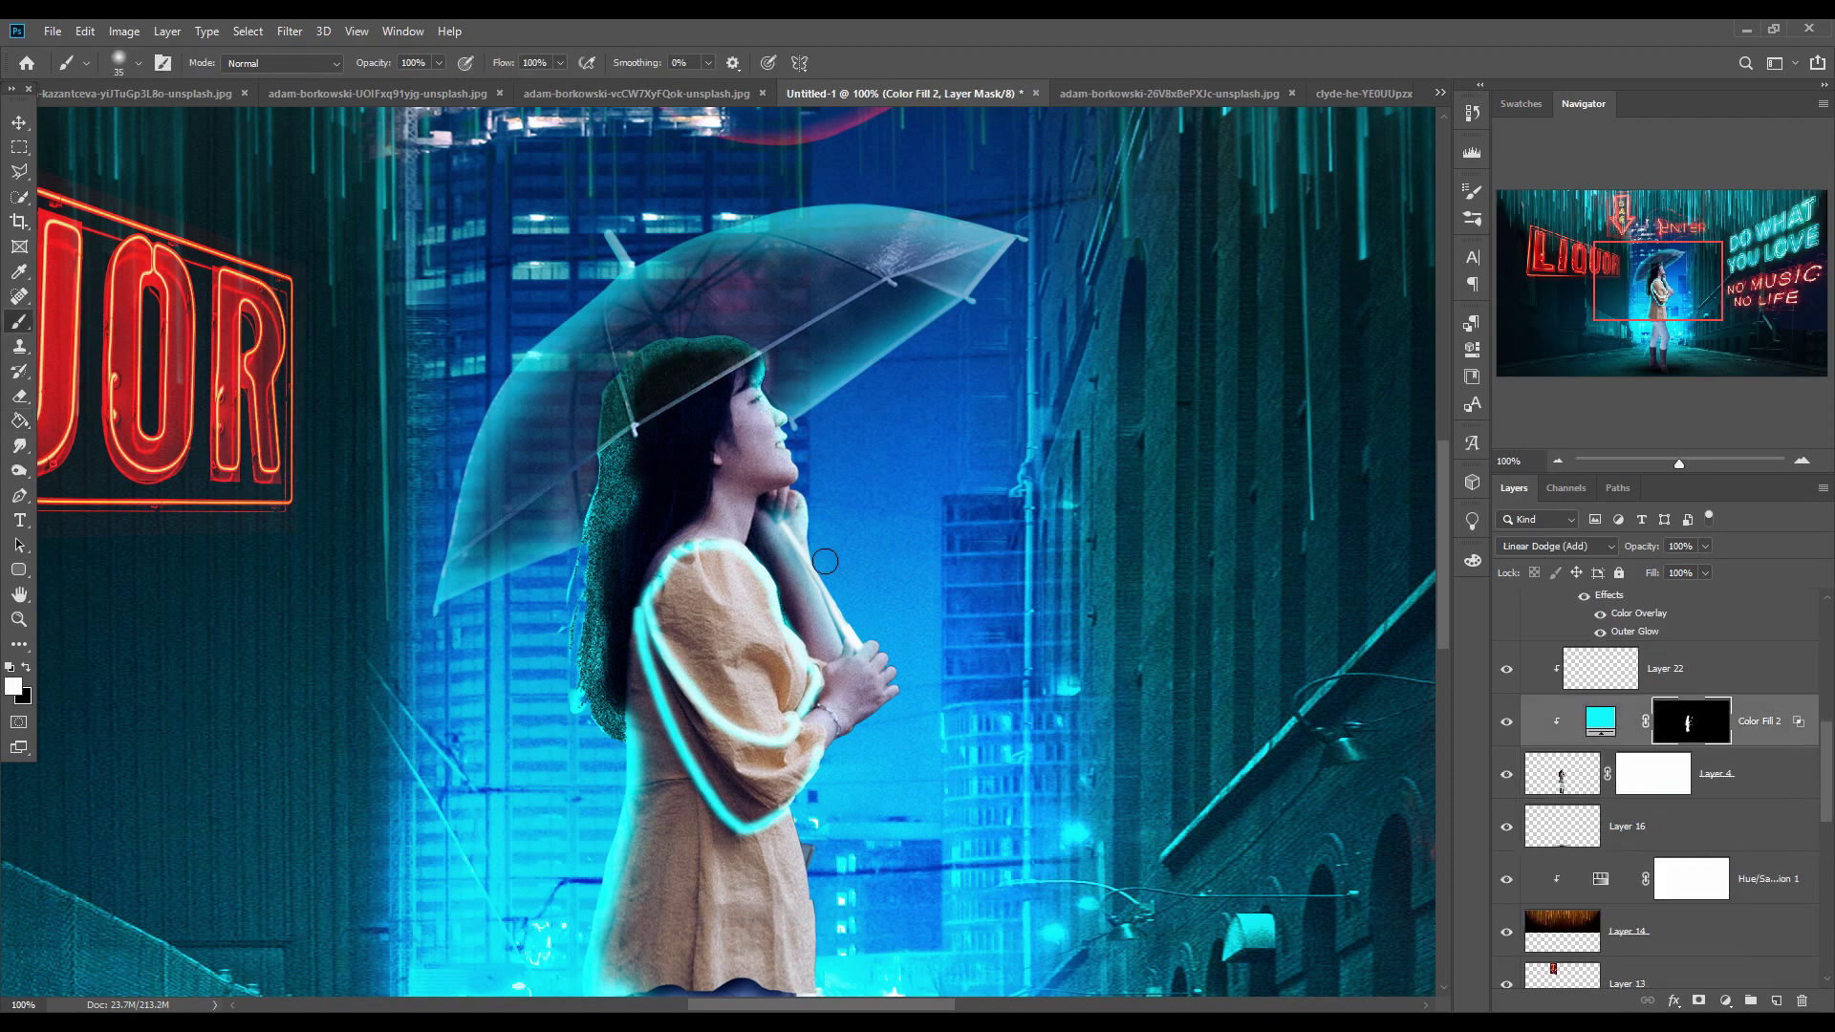
drag(645, 927, 651, 468)
Cut the yellow raincoat out of the foggy road photo and bring it into the umbrella composite
click(141, 94)
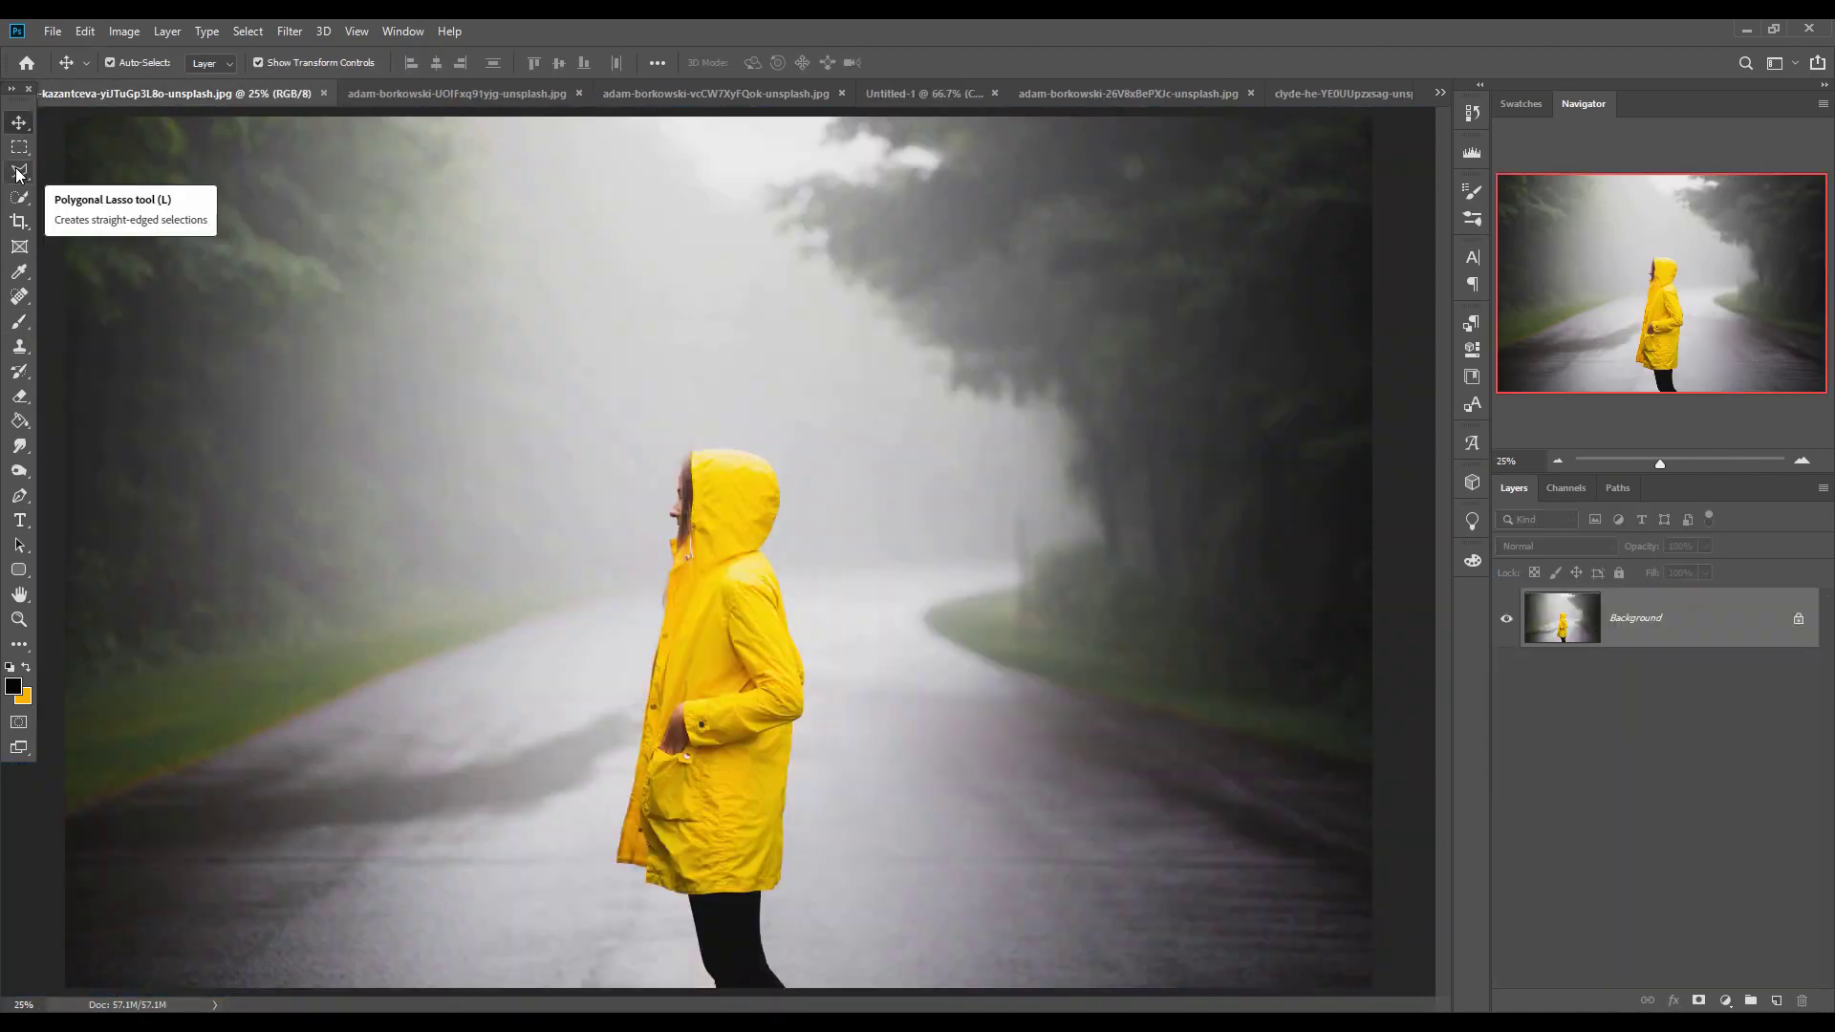
click(19, 495)
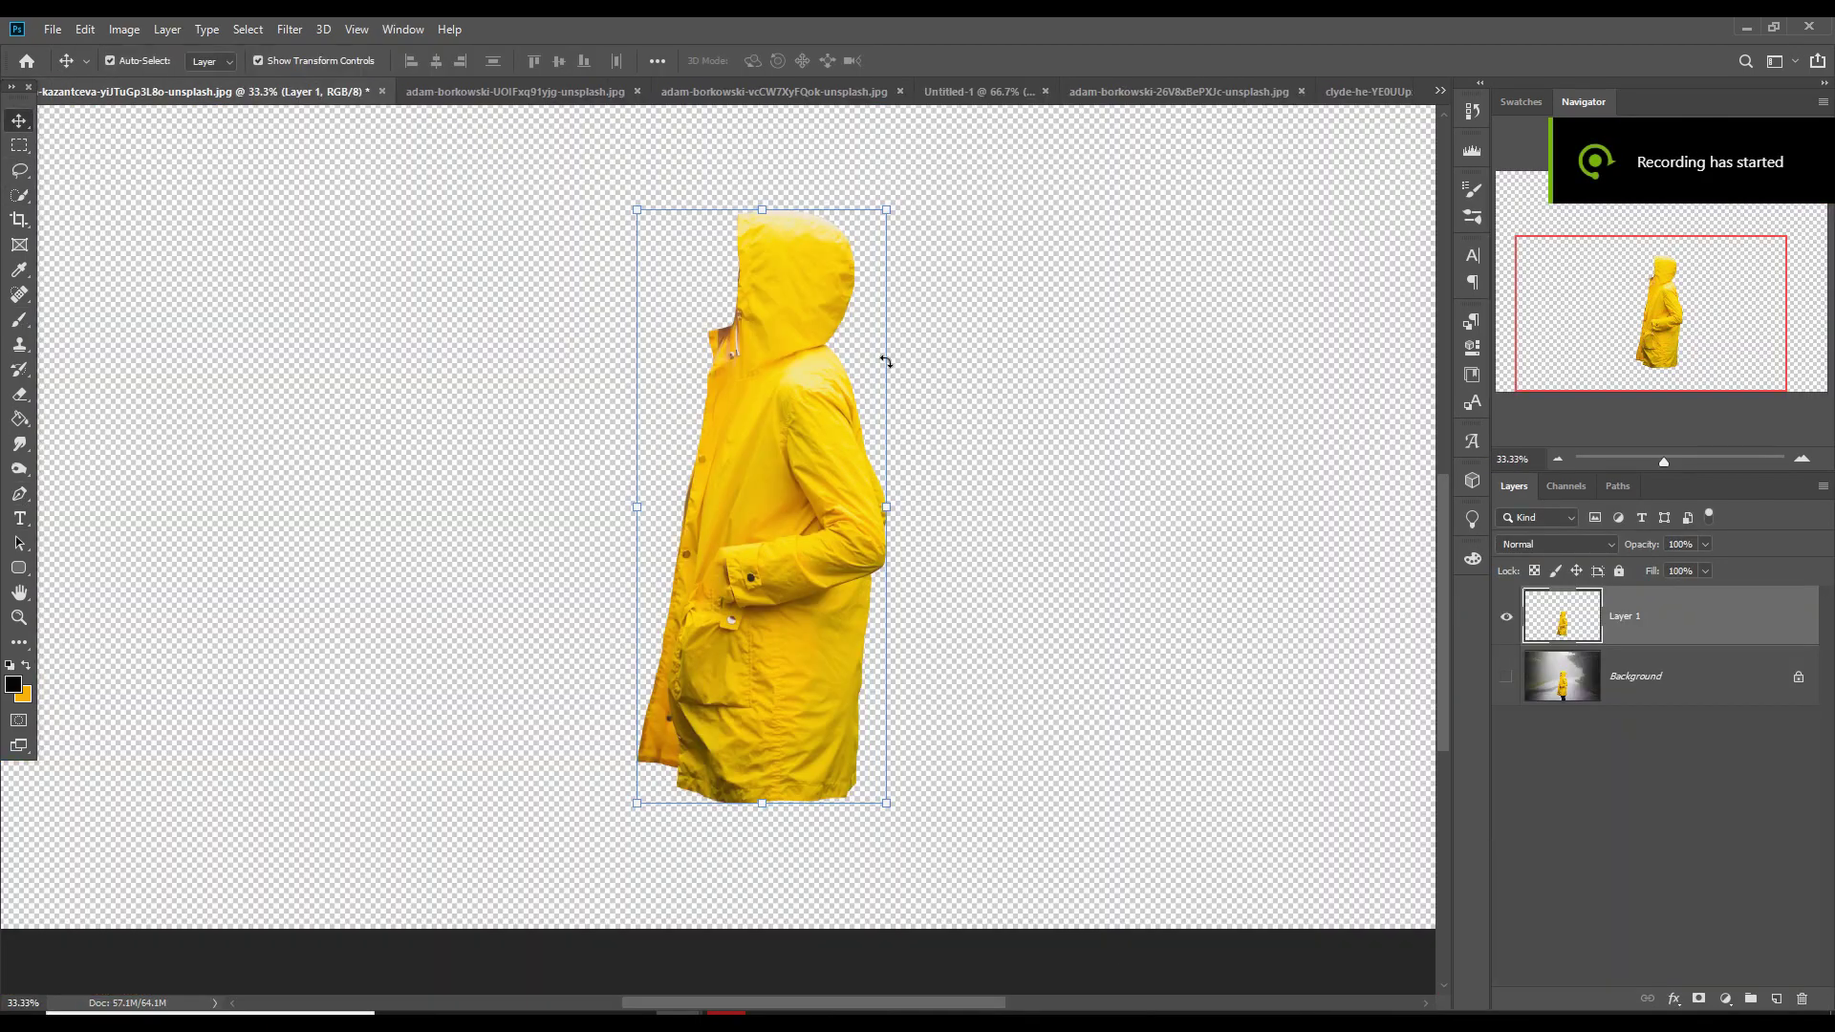
drag(473, 92, 473, 96)
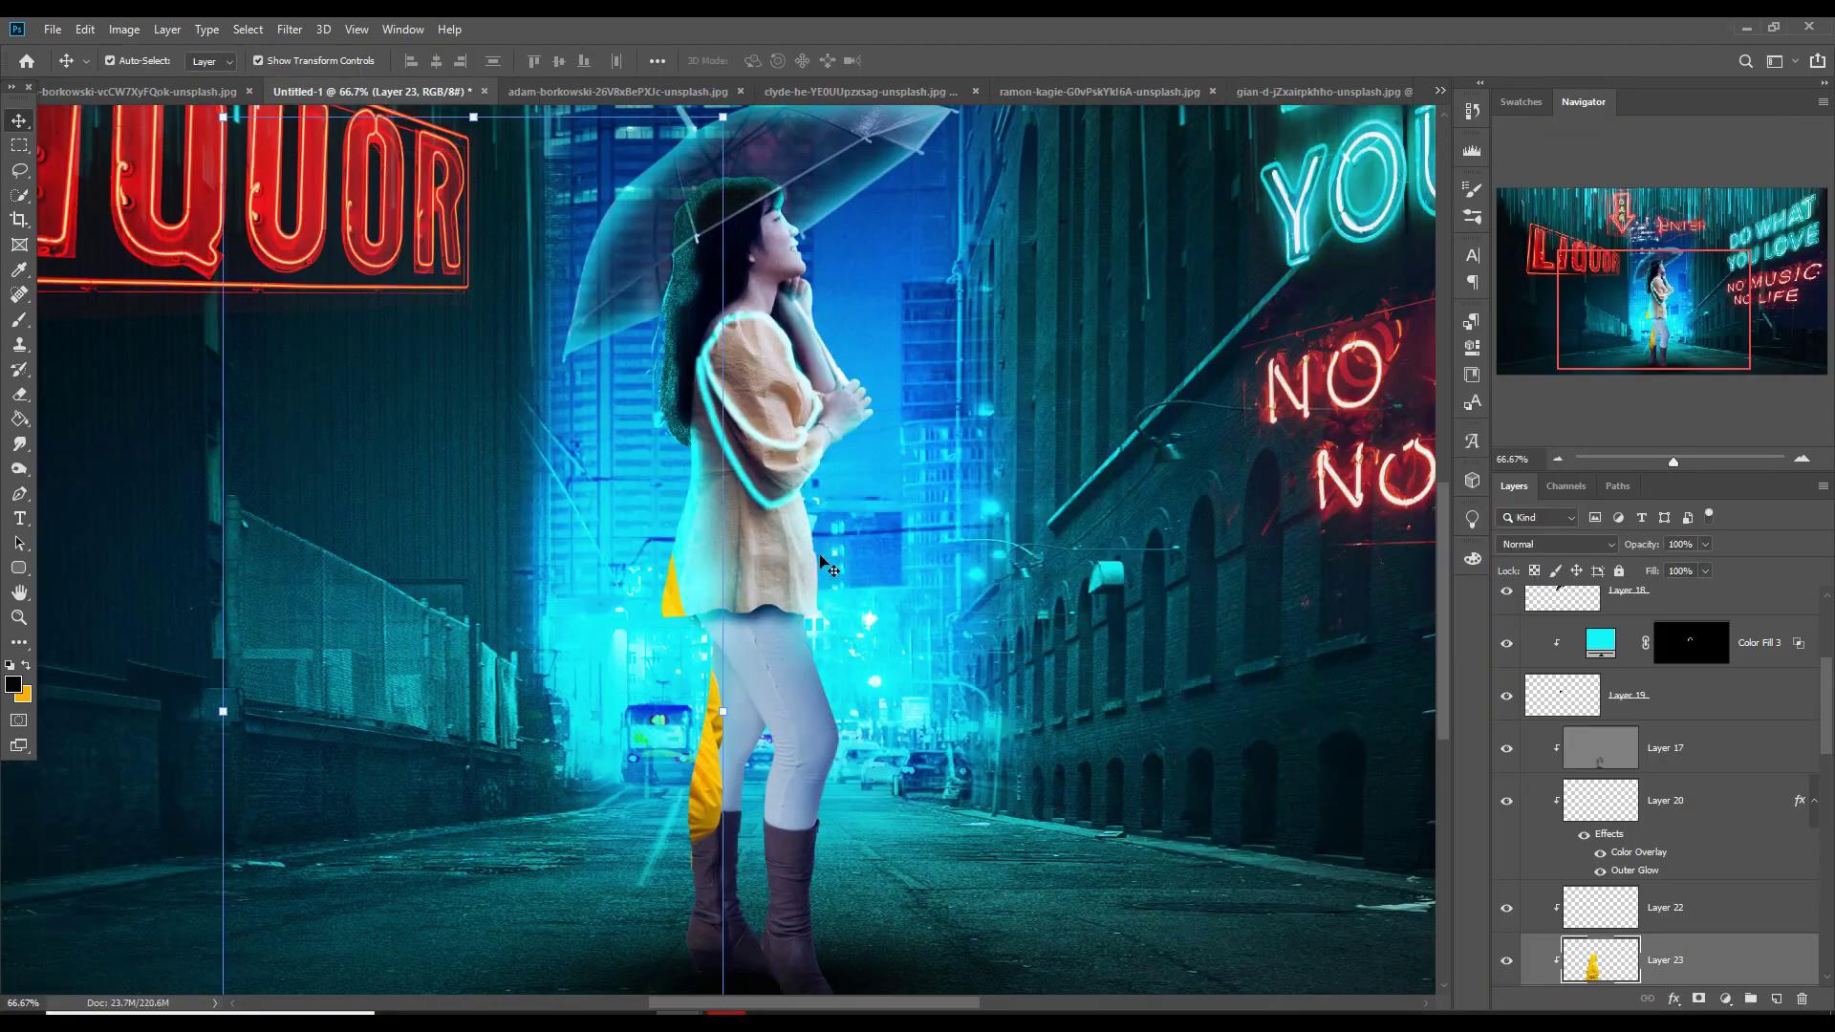
Place the raincoat as an unclipped layer above the woman's shading and scale it to 55.92% over her body
right_click(1634, 736)
click(1499, 569)
drag(722, 117, 502, 640)
drag(488, 898, 887, 470)
Flip the raincoat horizontally, then resize and position it to match the woman's torso
click(84, 29)
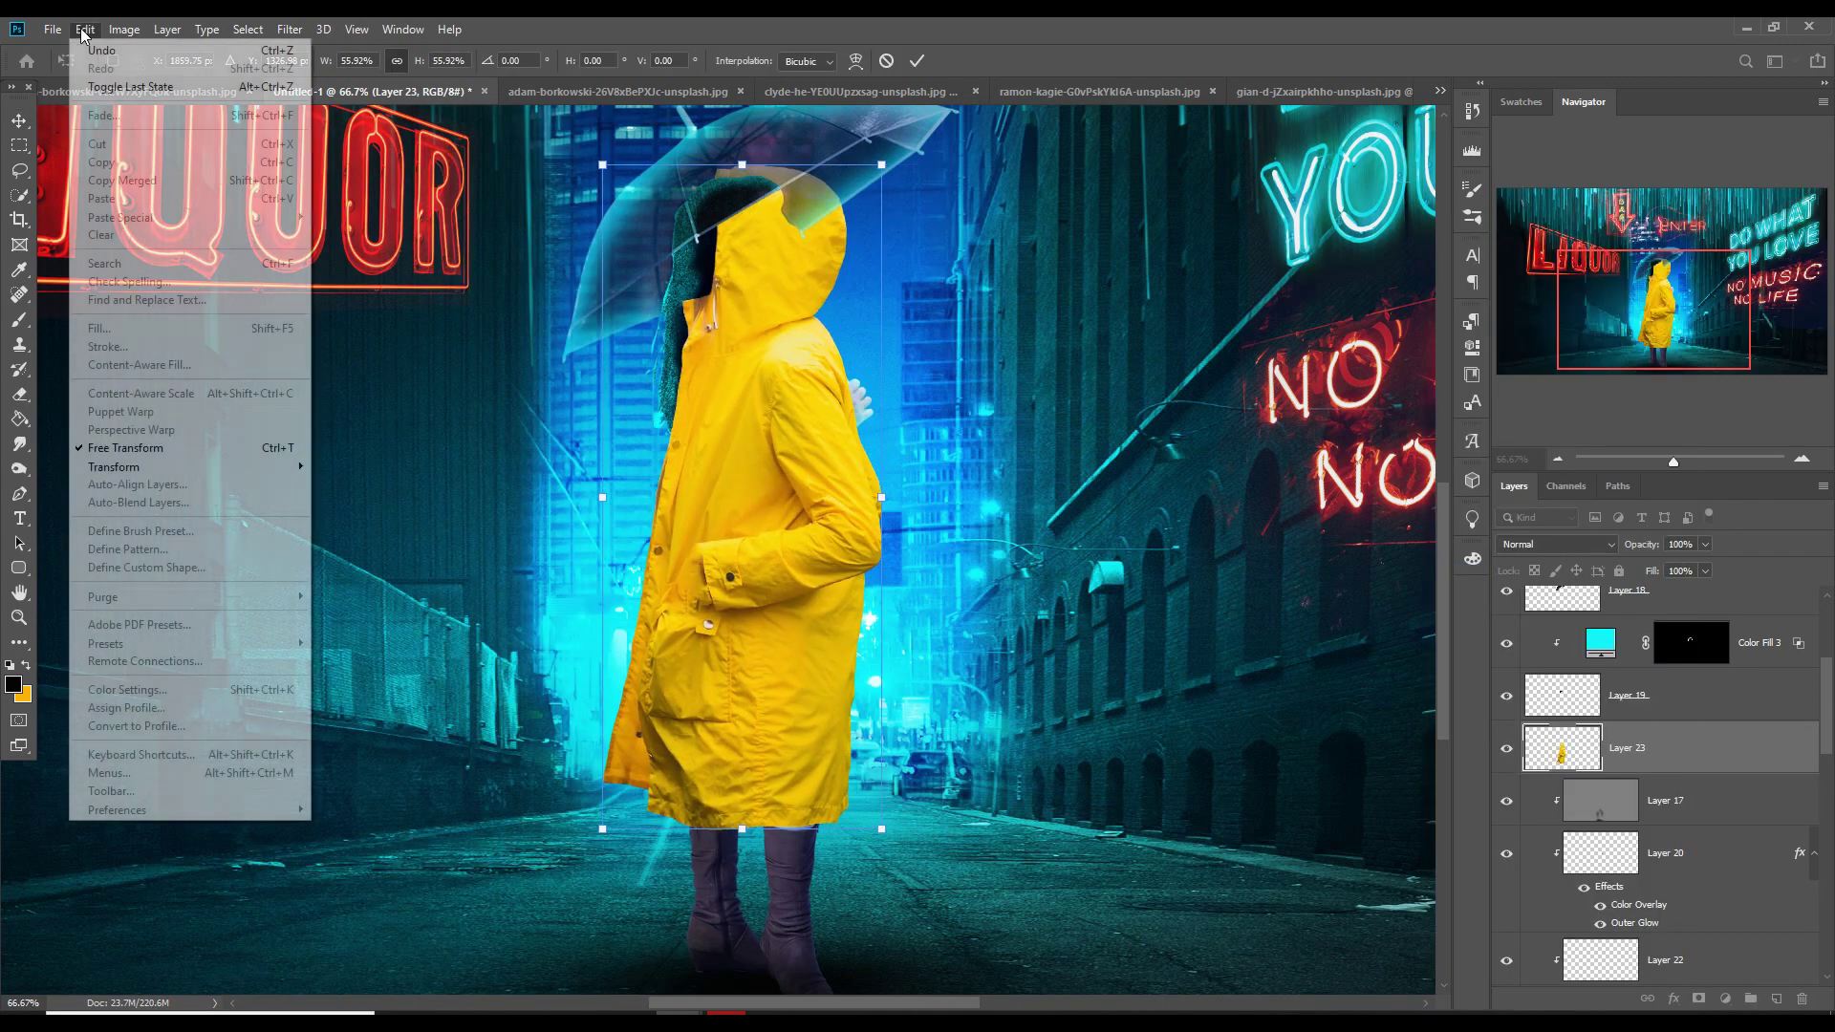
mouse_move(143, 467)
click(377, 780)
drag(879, 163, 841, 256)
drag(765, 430, 786, 348)
drag(745, 745, 747, 694)
drag(872, 163, 892, 174)
Set the raincoat layer's opacity to 70% and finish aligning the coat with the woman
click(1704, 544)
drag(1703, 563, 1672, 564)
drag(725, 564, 717, 555)
key(Return)
Lasso the raincoat's hood around the woman's head, delete it and clear the selection
click(19, 170)
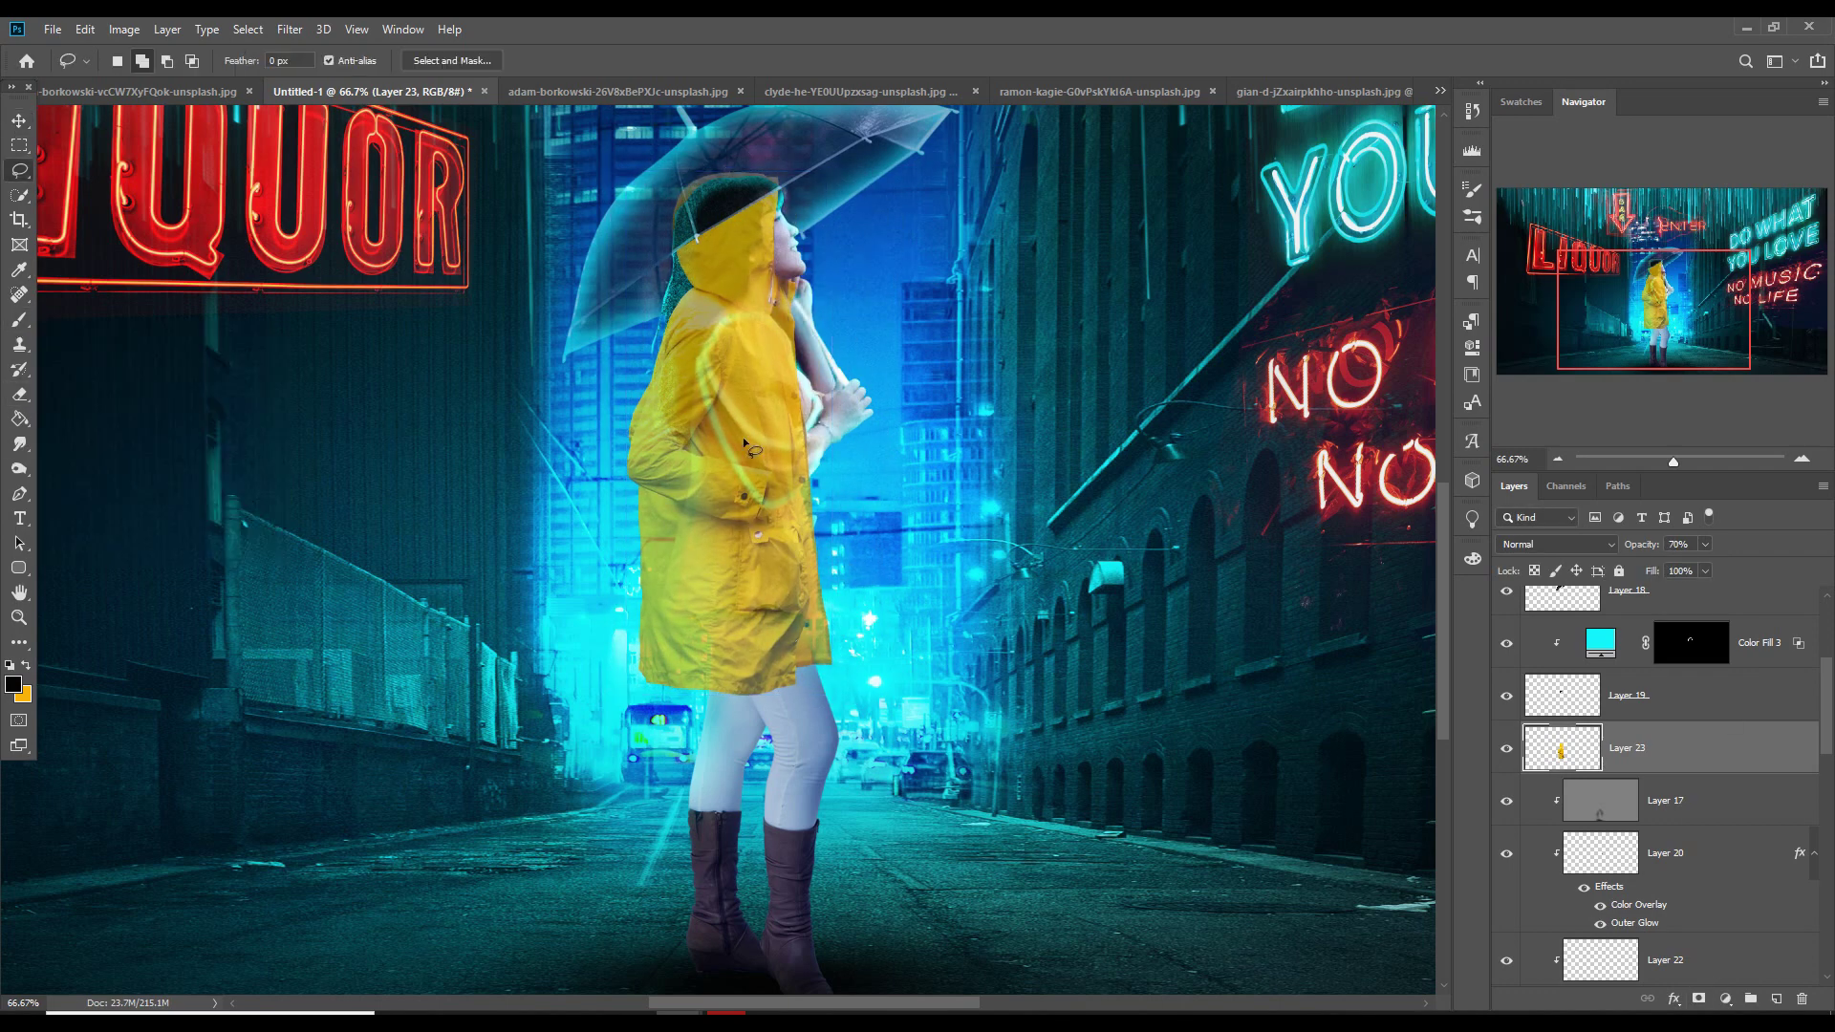
drag(707, 161, 799, 359)
key(Delete)
key(ctrl+d)
Warp the raincoat so its shoulder, back and hem follow the woman's dress
click(85, 28)
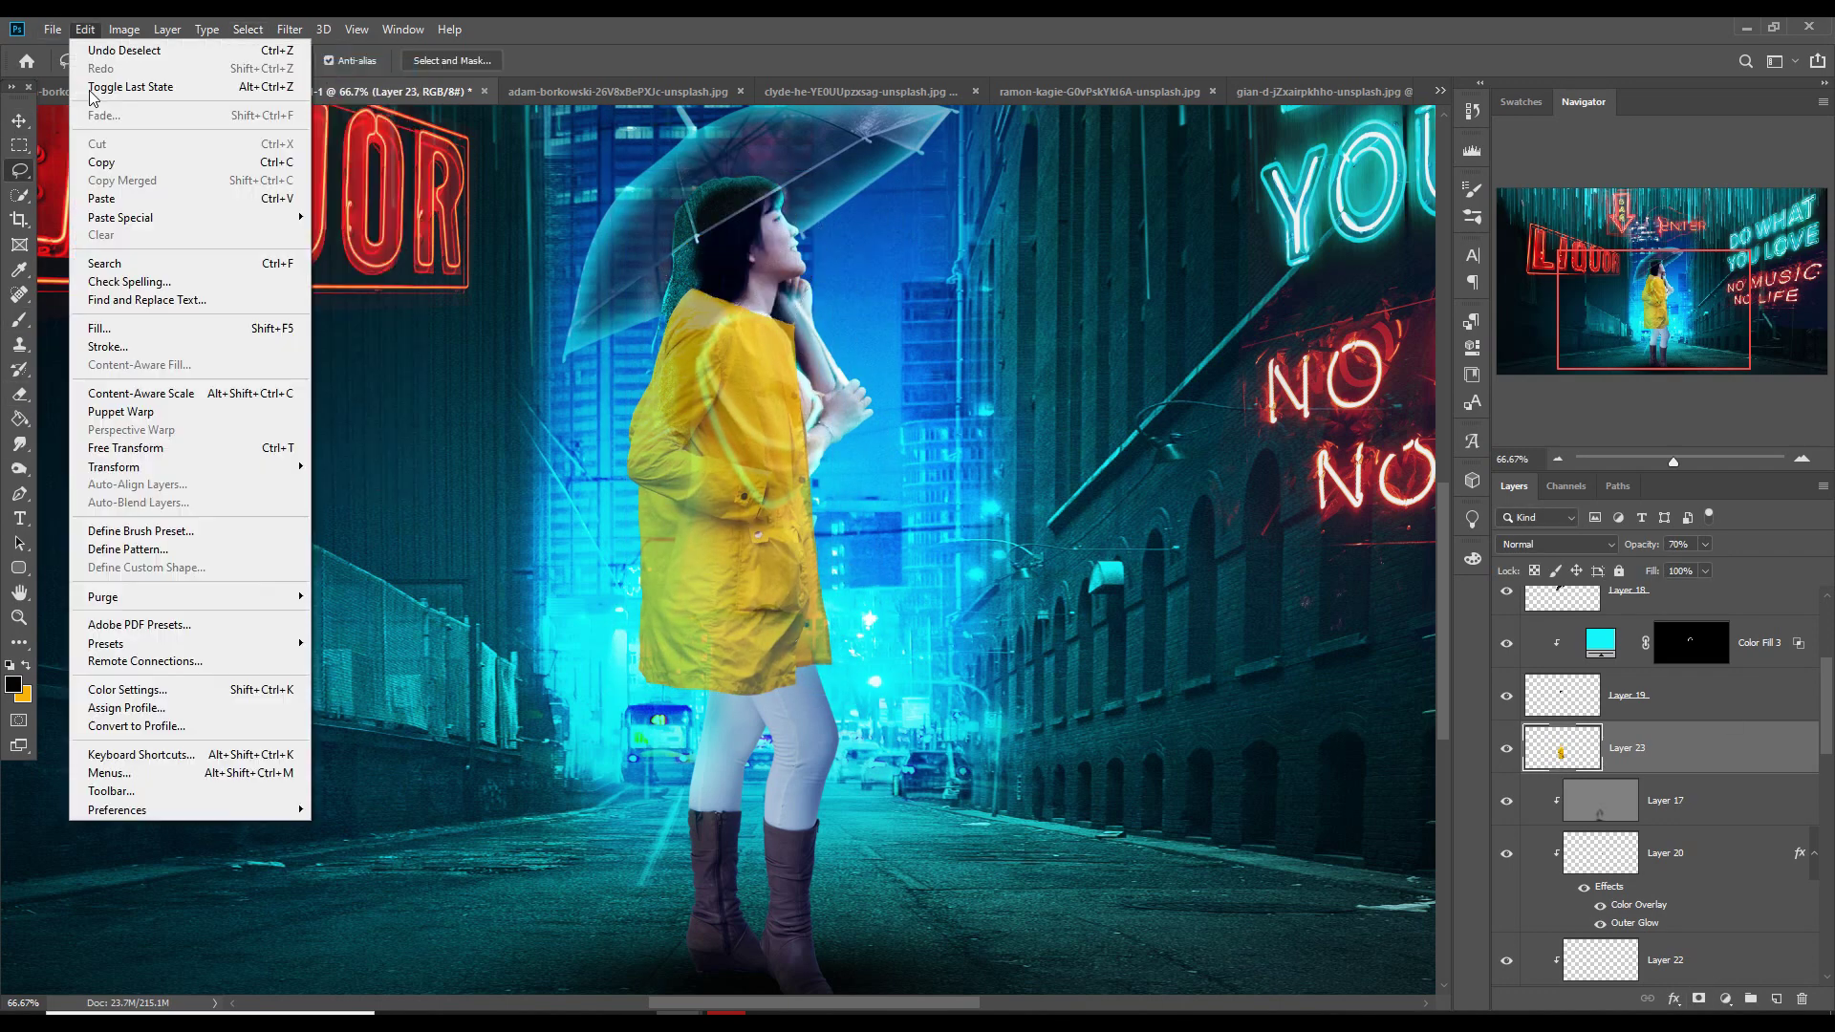
mouse_move(105, 466)
click(346, 586)
drag(669, 365, 701, 375)
drag(668, 602, 721, 564)
drag(769, 645, 786, 593)
key(Return)
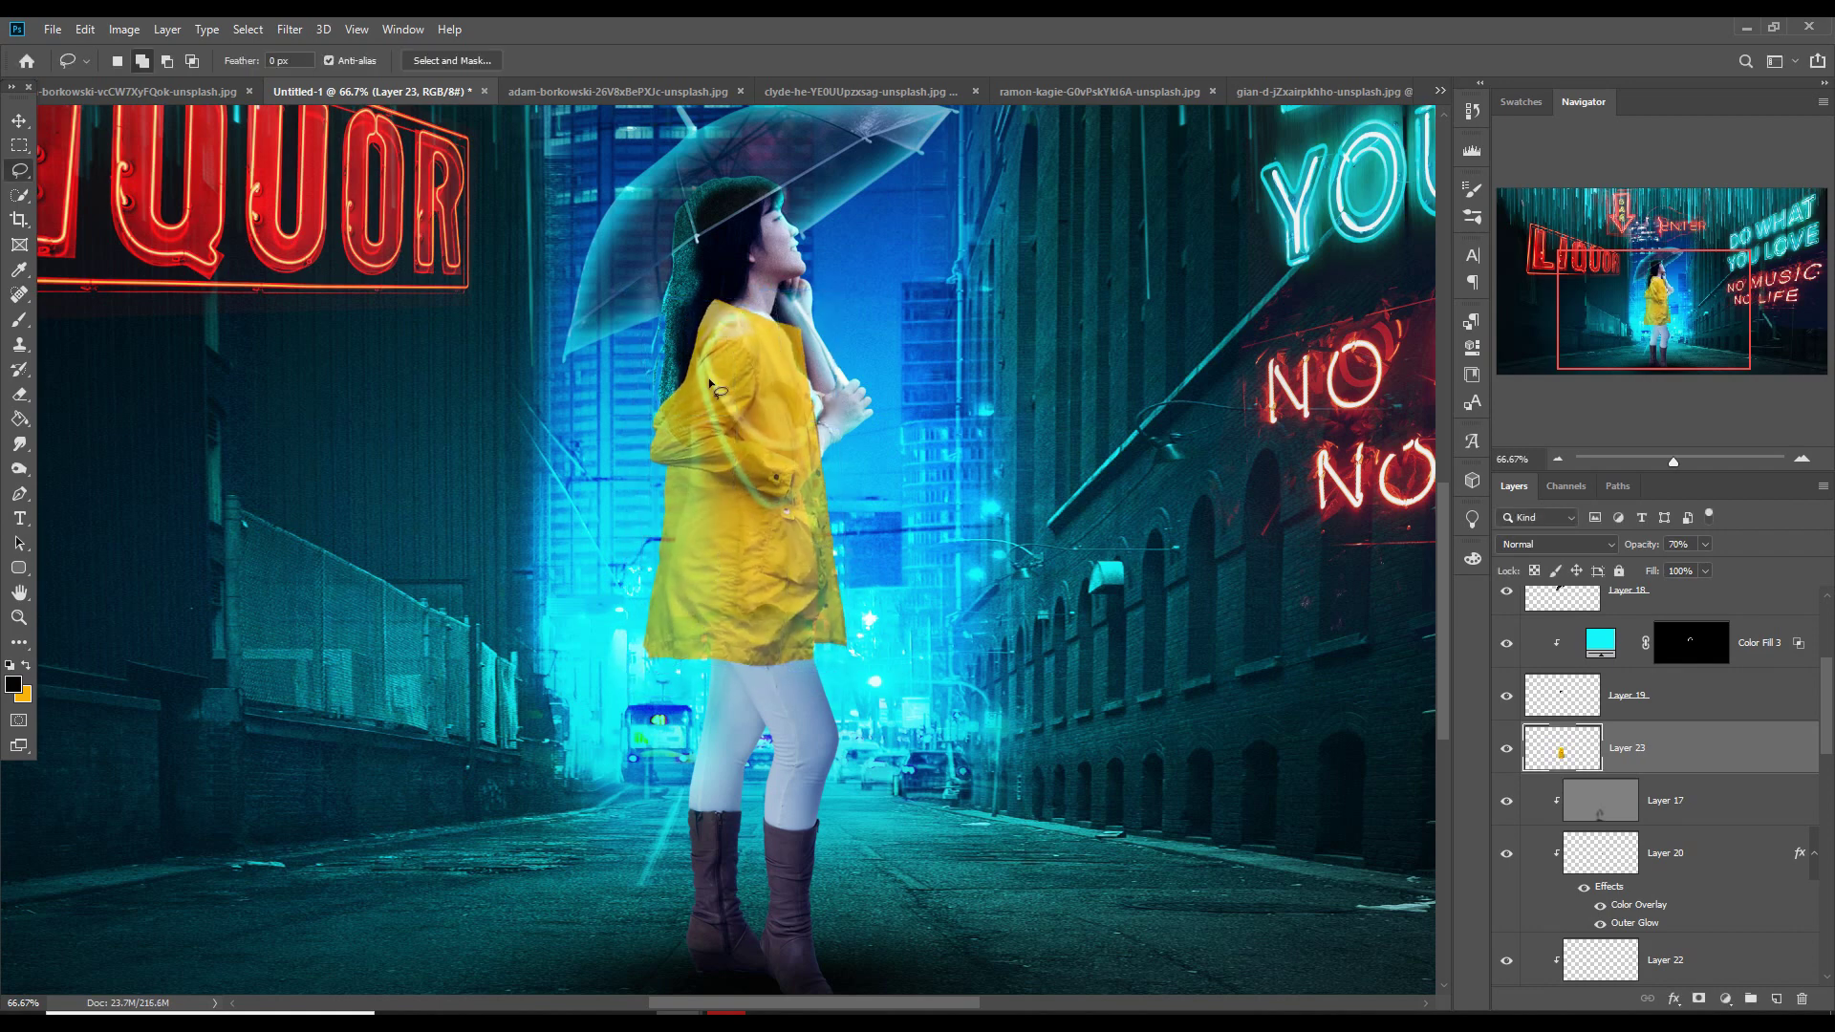
Set the raincoat layer's opacity to 89% and copy its lassoed sleeve to a new layer
drag(1704, 544, 1723, 564)
scroll(638, 352, up, 2)
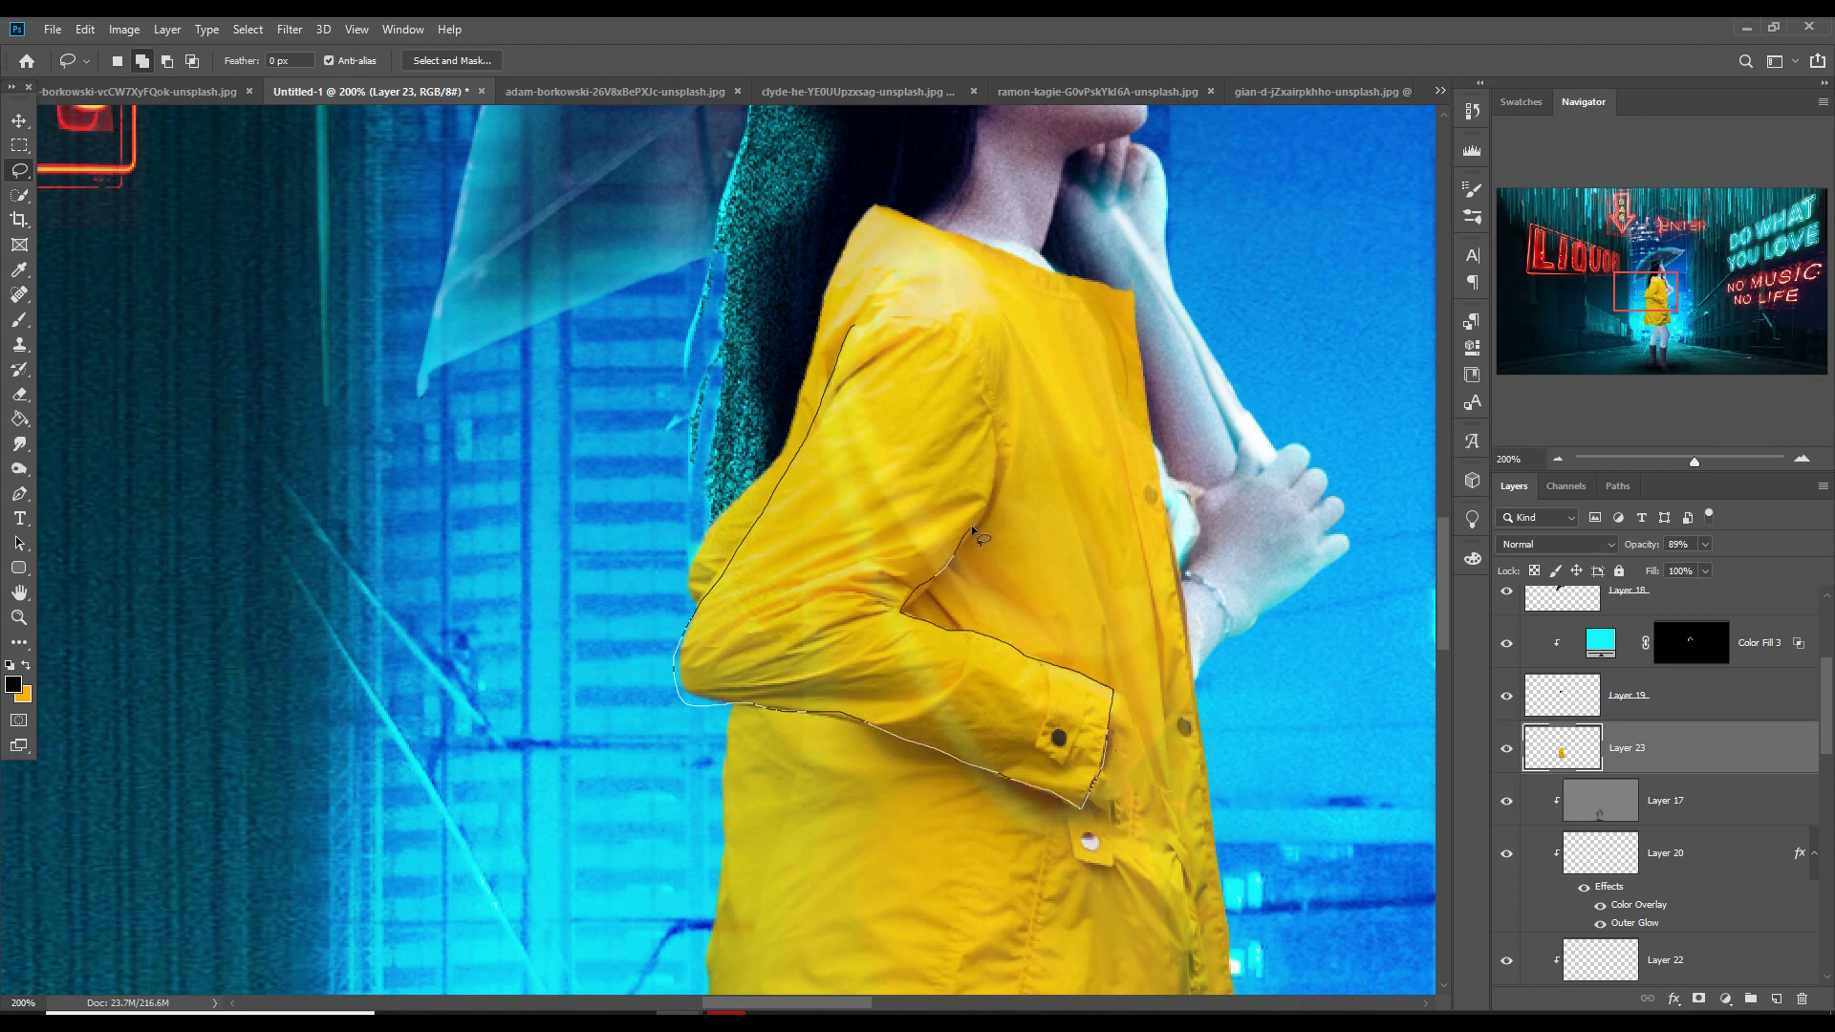
key(ctrl+j)
Rotate the copied sleeve and warp it along the woman's upper arm with its cuff at her raised hand
key(ctrl+t)
mouse_move(1233, 784)
mouse_down()
mouse_move(1323, 607)
mouse_move(1075, 181)
mouse_up()
click(84, 28)
click(368, 650)
drag(1089, 611, 1075, 681)
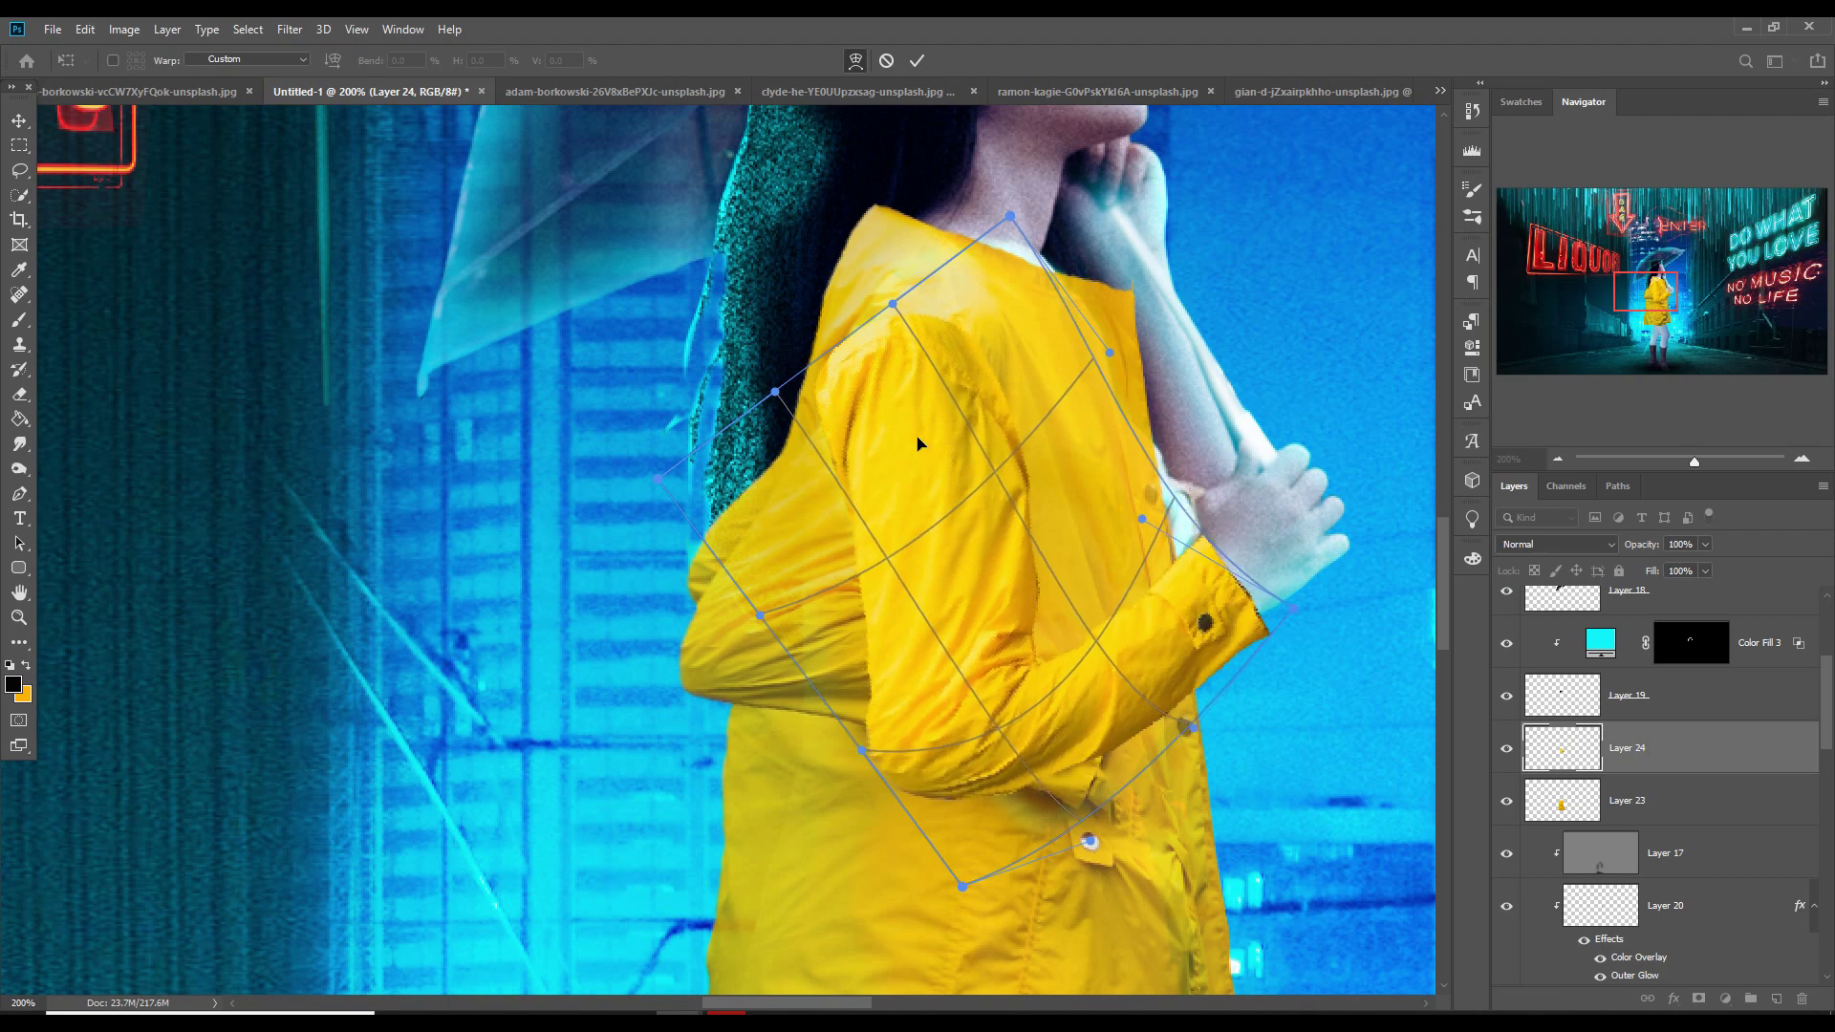
drag(774, 390, 754, 386)
drag(868, 561, 857, 552)
drag(955, 344, 961, 327)
key(Return)
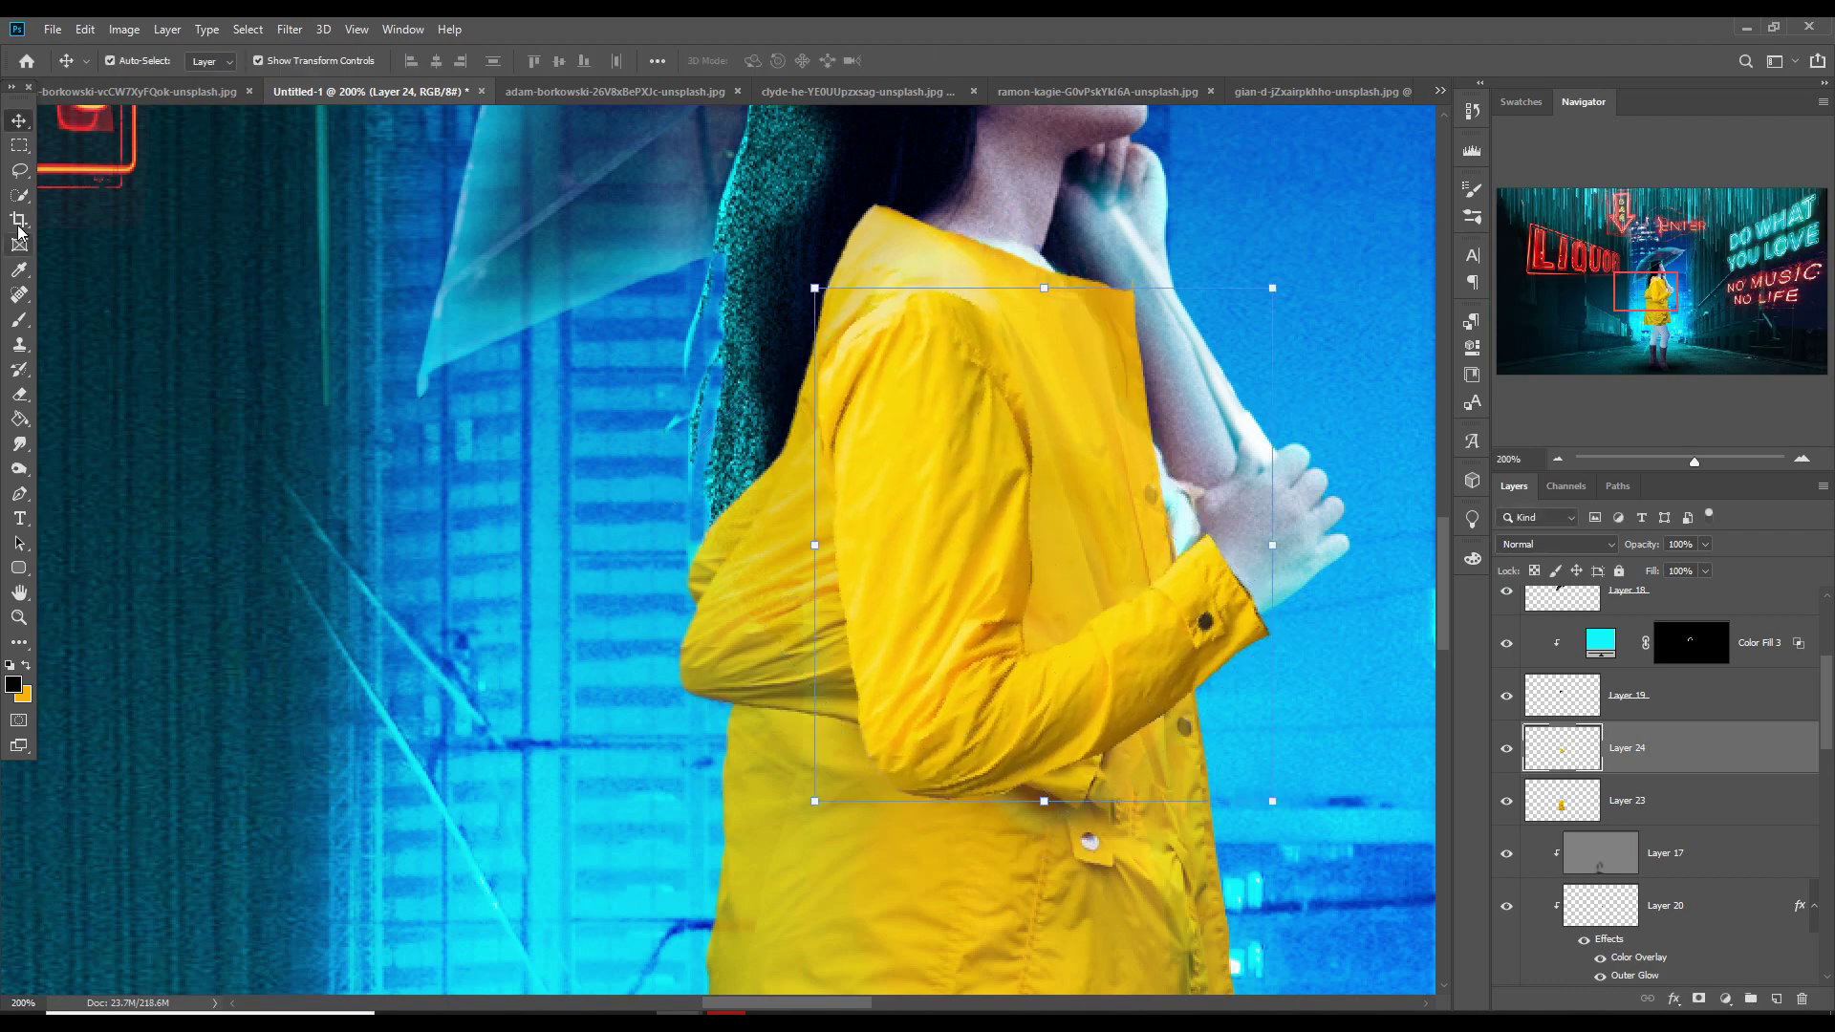
Lasso the raincoat bulge behind the woman's back on Layer 23 and delete it
key(l)
drag(785, 432, 751, 602)
drag(751, 448, 785, 432)
click(1626, 800)
key(Delete)
Lasso the old sleeve remnants at the raincoat's waist, fill them with Content-Aware and clear the selection
click(84, 29)
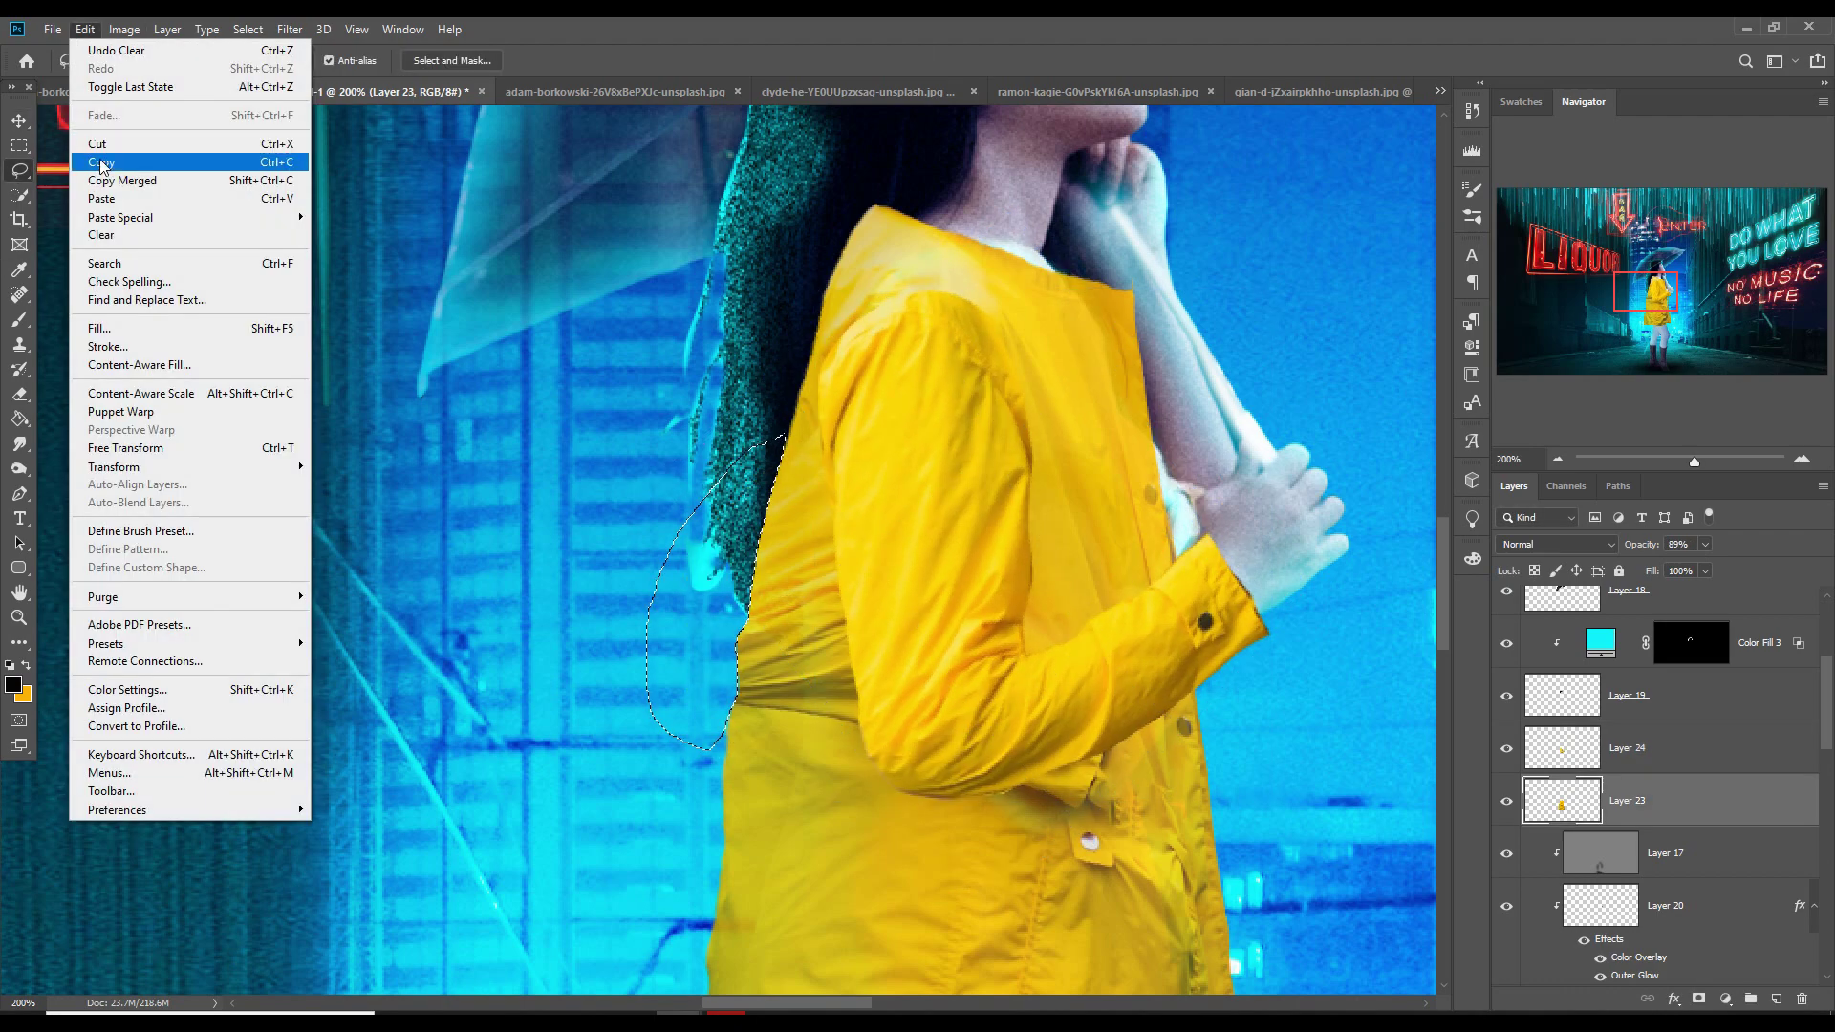
mouse_move(248, 29)
click(260, 68)
drag(1122, 716, 751, 621)
key(shift+BackSpace)
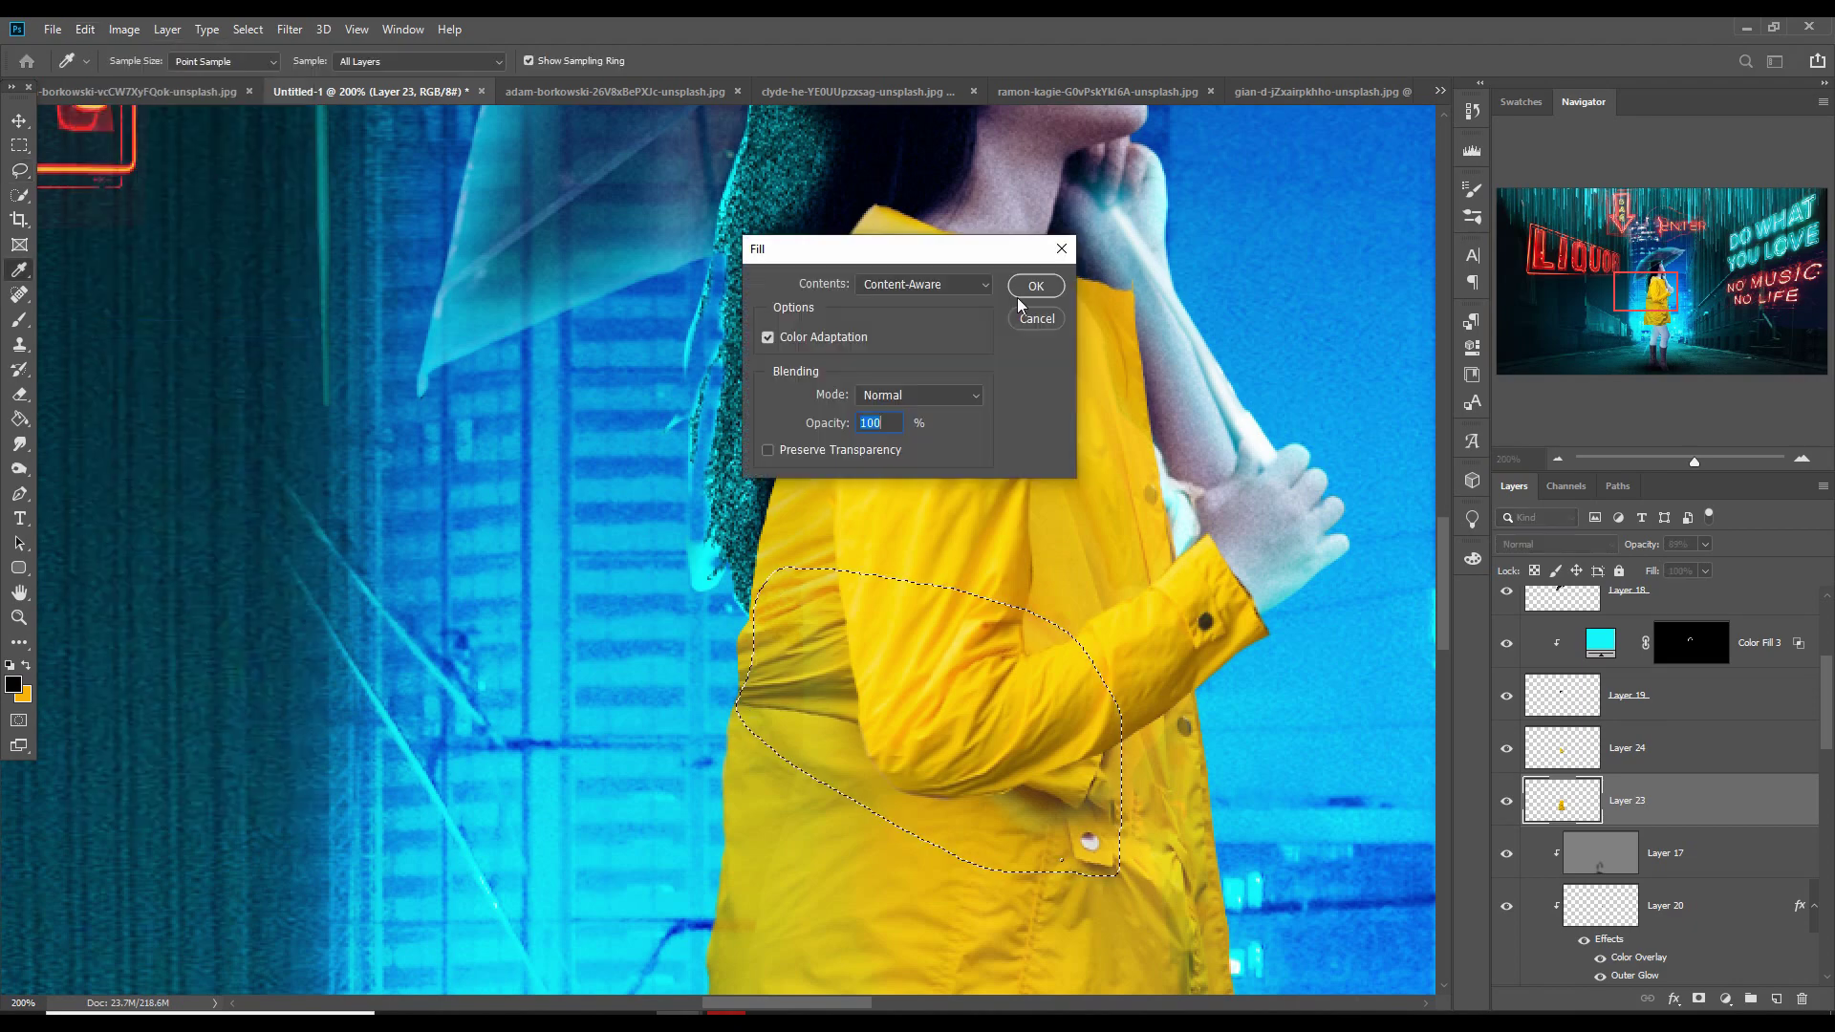
key(Return)
key(ctrl+d)
Merge the sleeve and raincoat layers and warp the coat's upper front edge slightly inward
click(19, 122)
click(1661, 749)
shift+click(1662, 793)
key(ctrl+e)
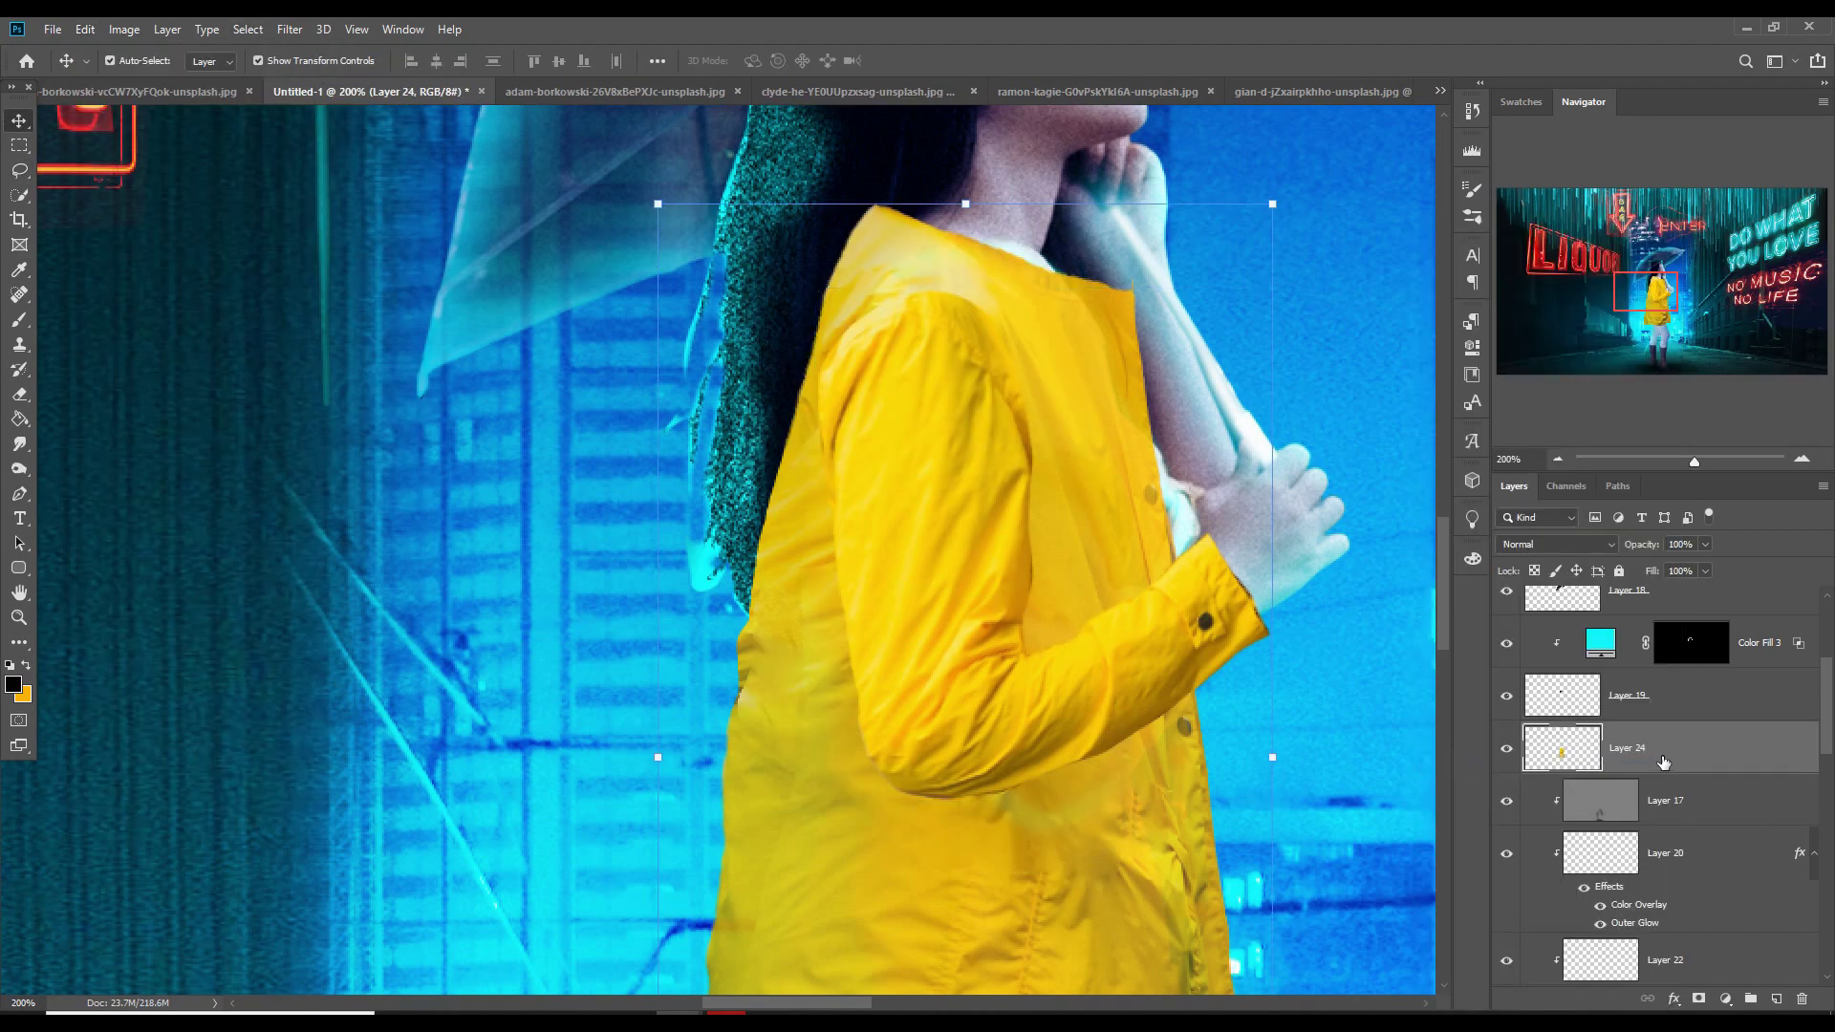
click(84, 29)
mouse_move(135, 468)
click(346, 584)
drag(1272, 205, 1236, 207)
click(917, 60)
Add a mask to the raincoat layer and paint away the front edge that covers the woman's forearm
click(1698, 998)
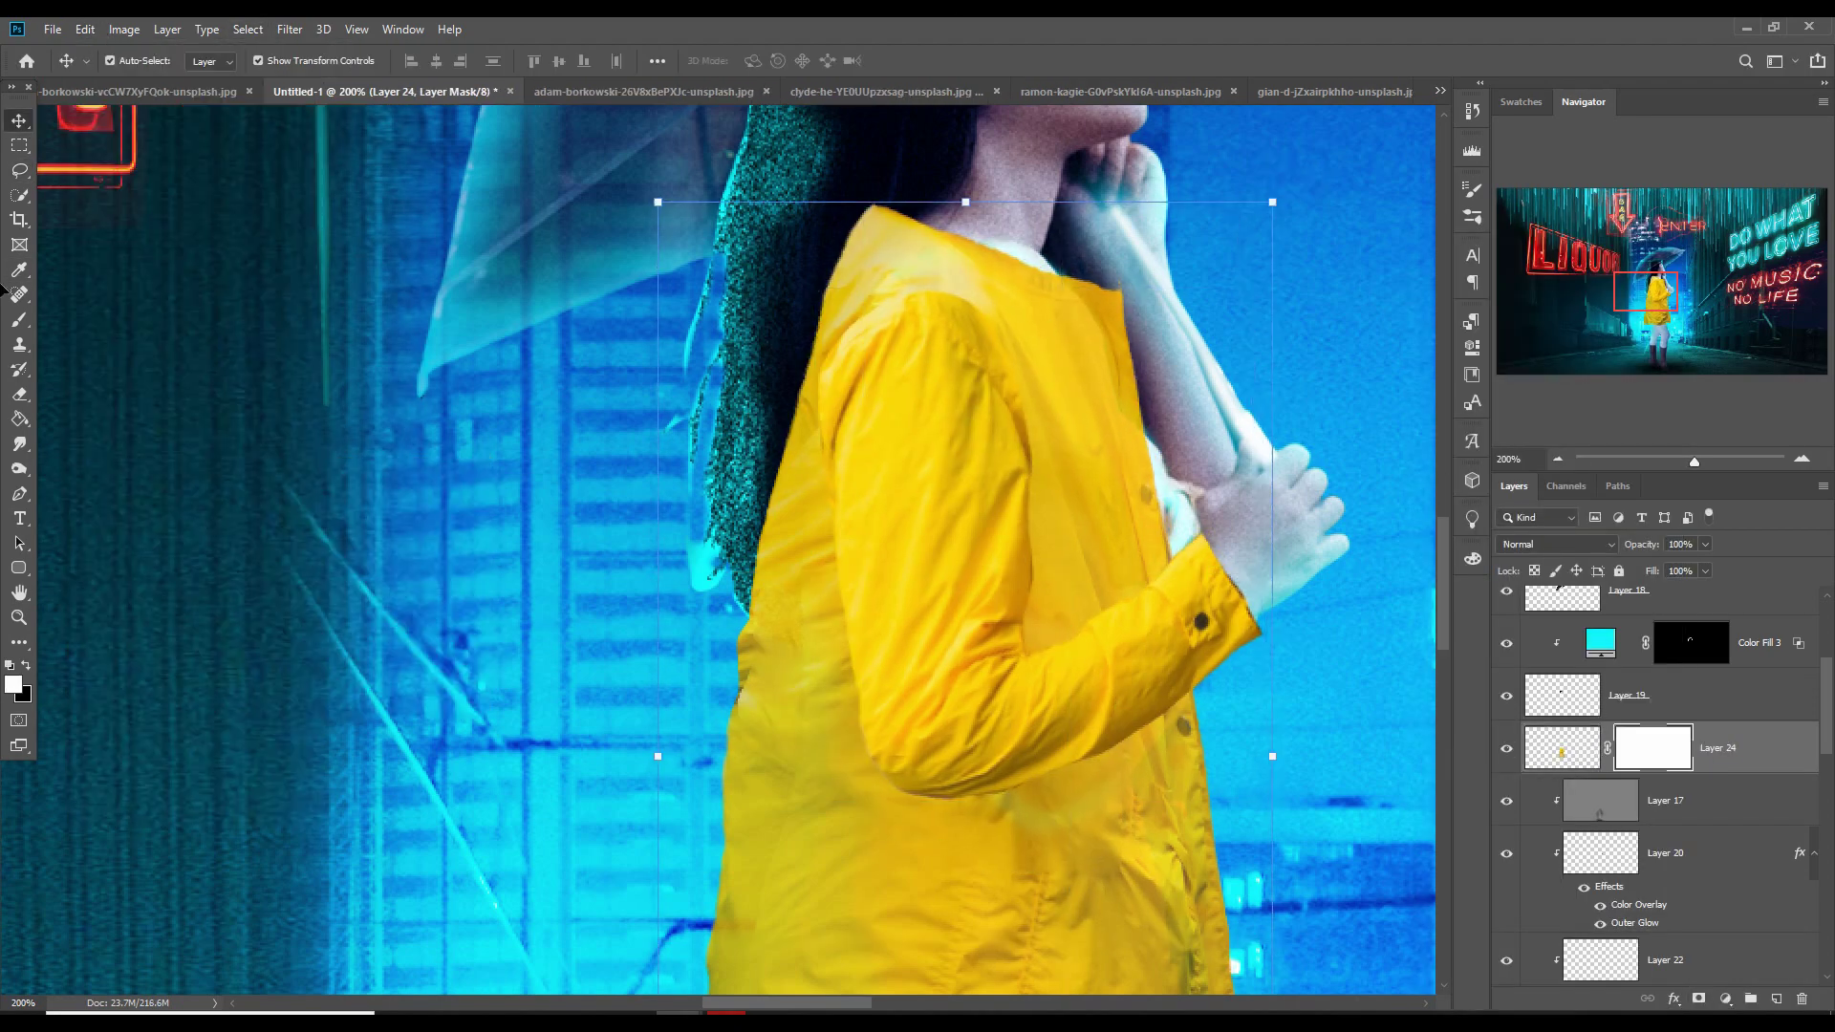
key(b)
mouse_move(1215, 302)
mouse_down()
mouse_move(1152, 338)
mouse_move(1170, 418)
mouse_up()
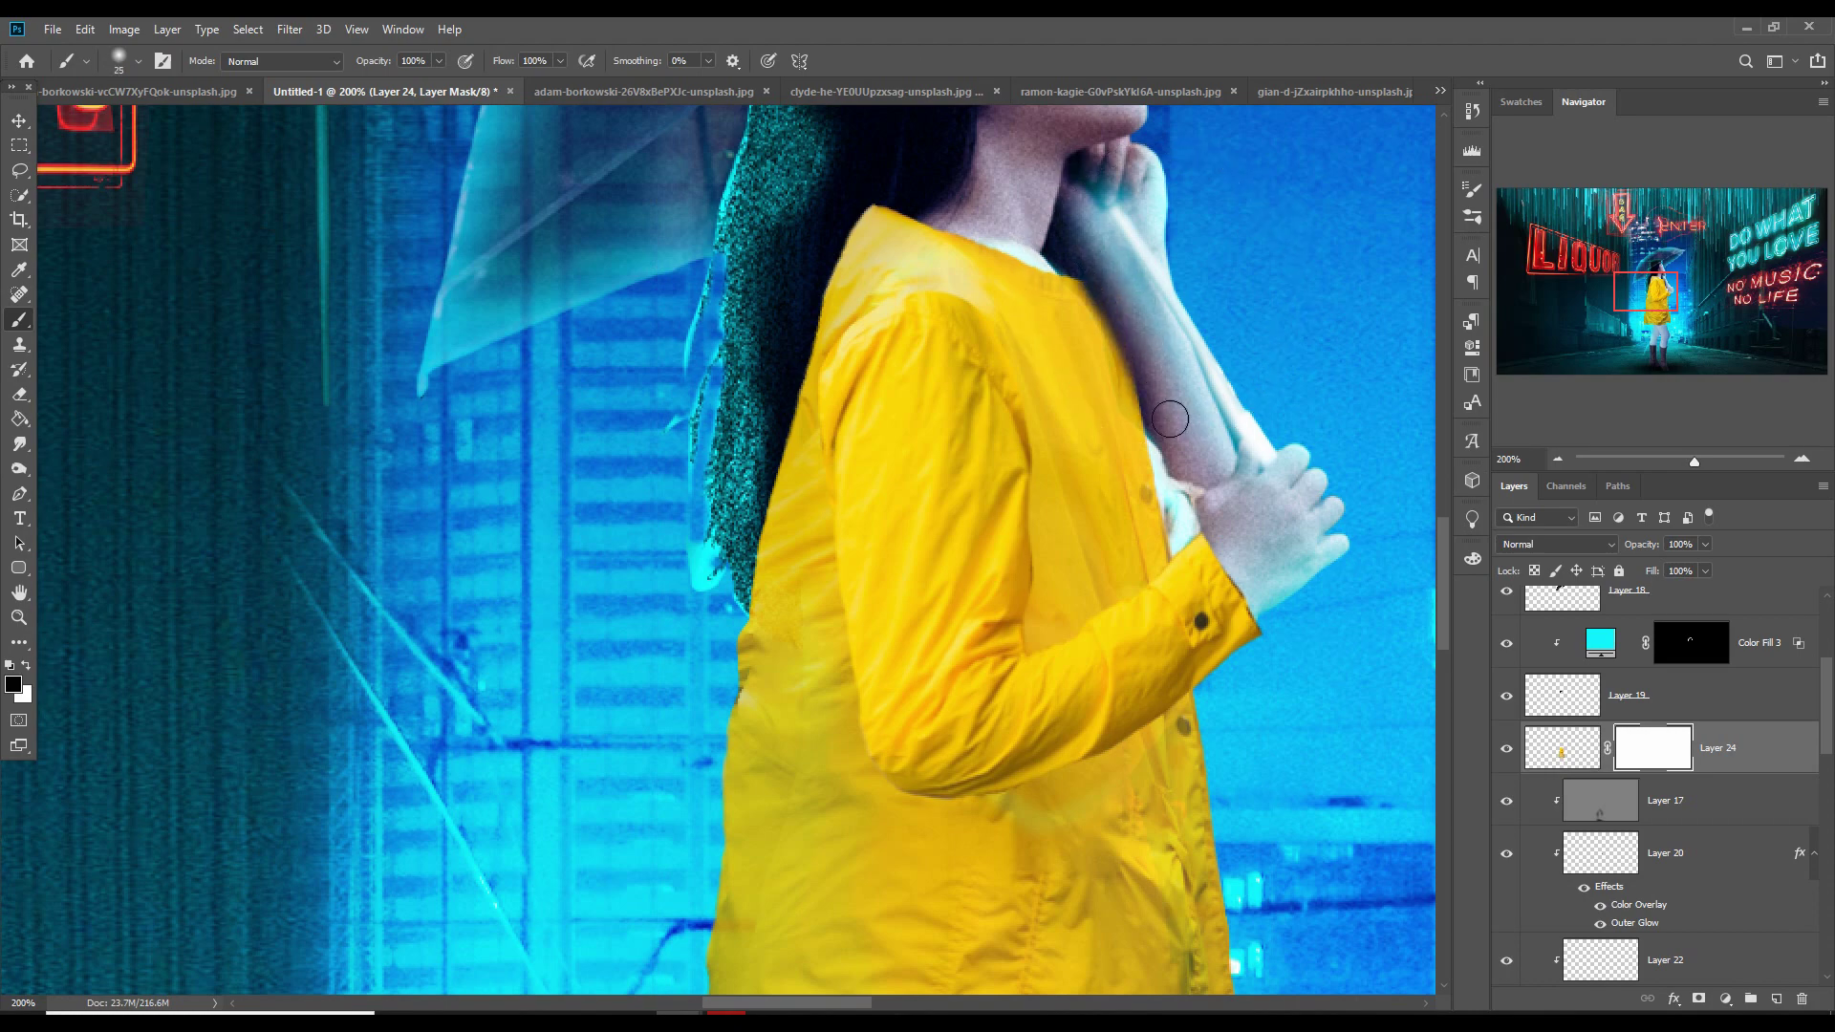
key(v)
key(ctrl+minus)
key(ctrl+minus)
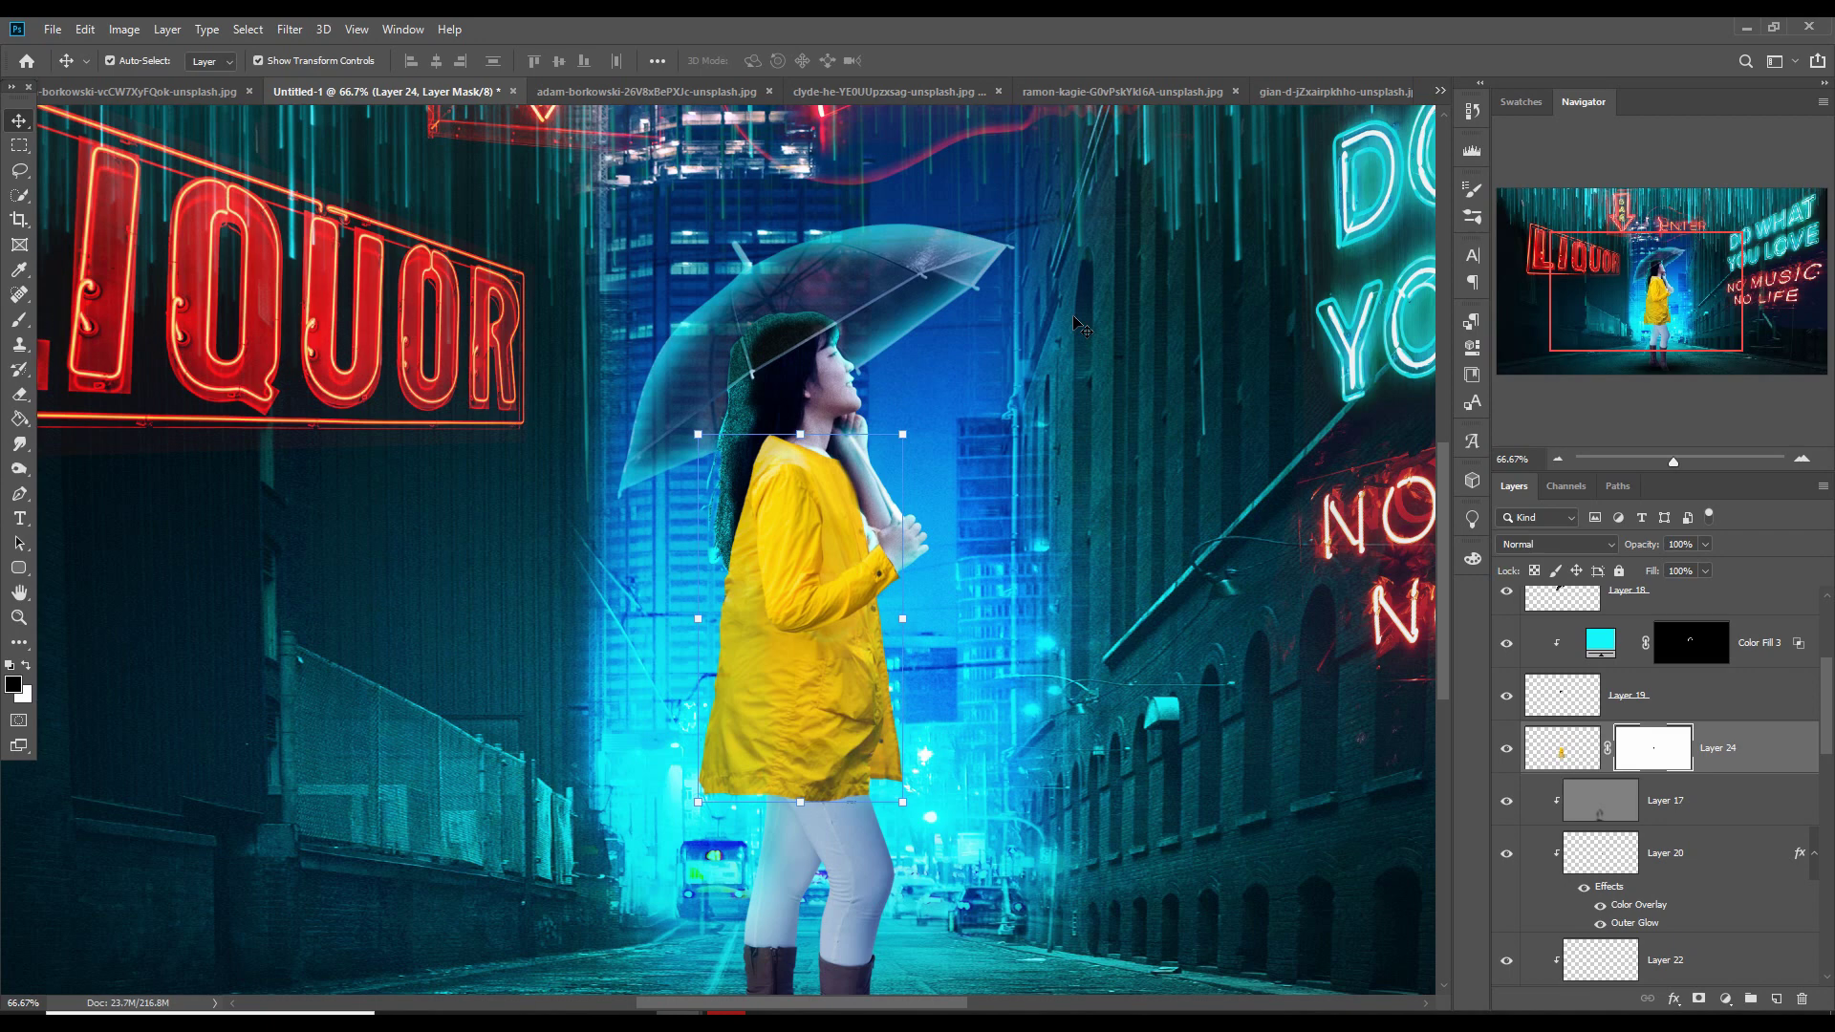
Clip a Hue/Saturation adjustment to the raincoat and colorize it with hue about 180 and saturation 84
click(1551, 761)
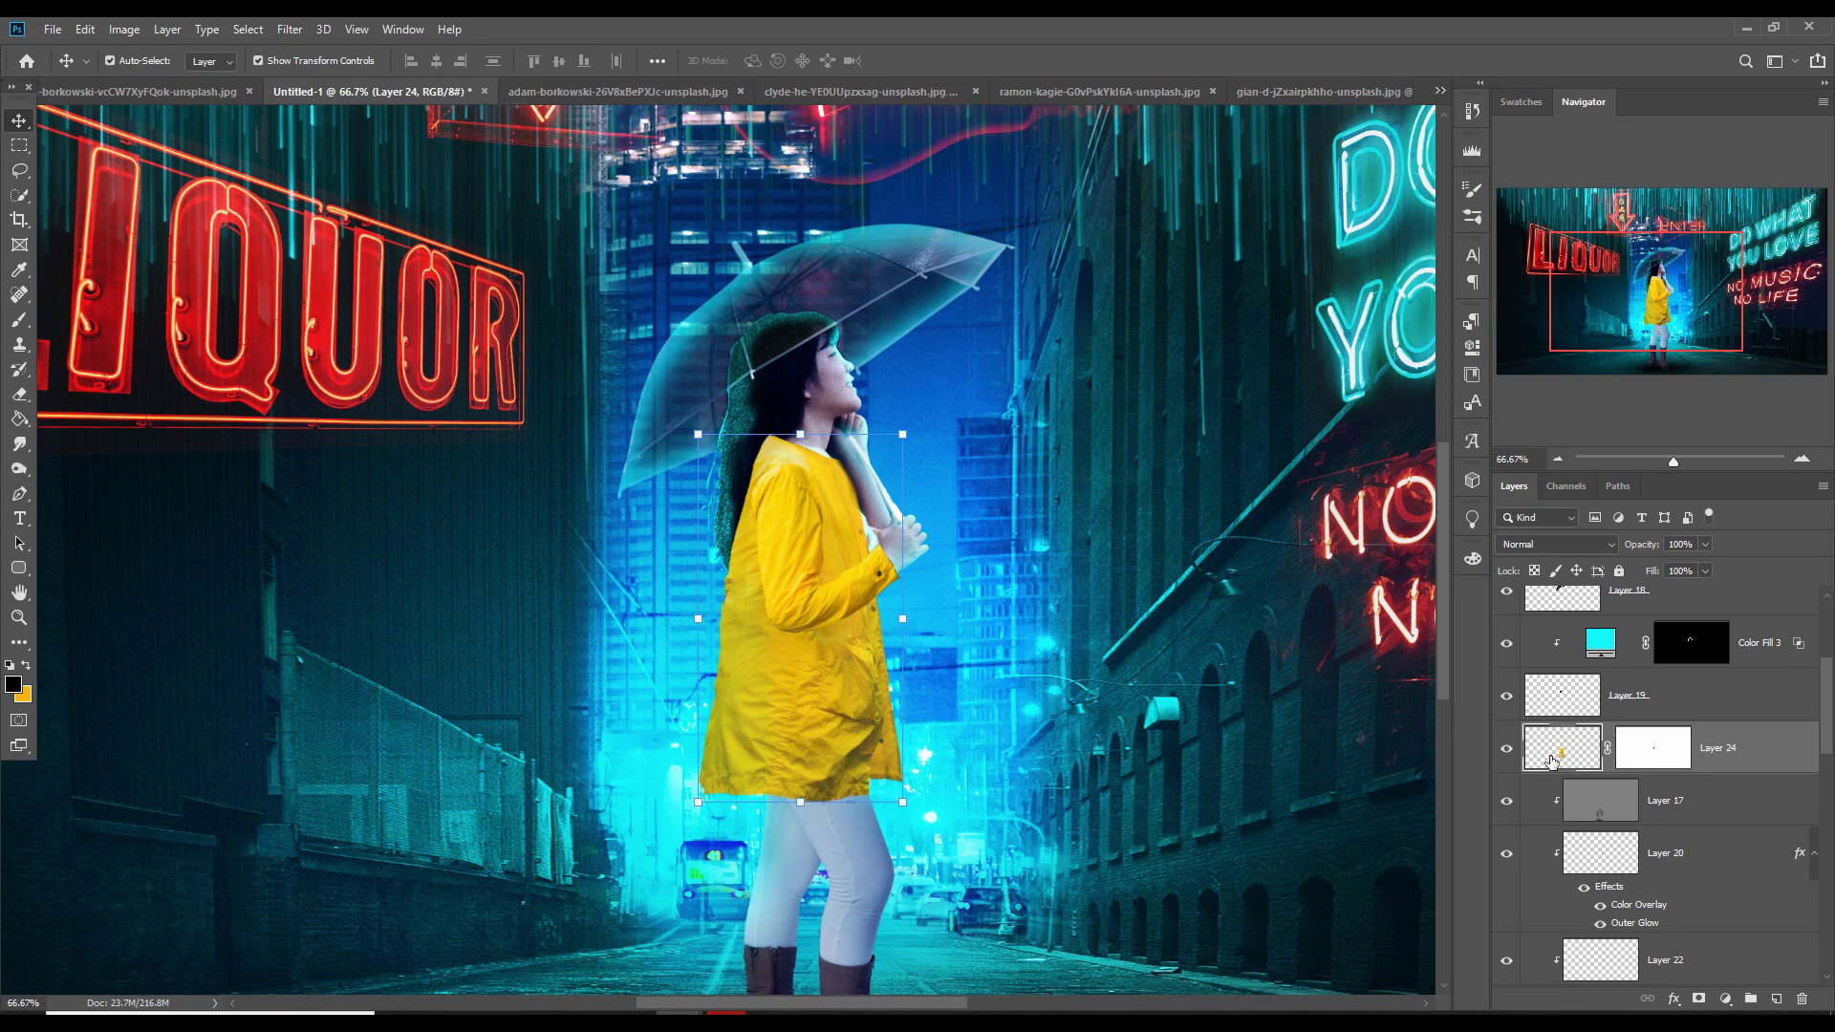
click(1738, 994)
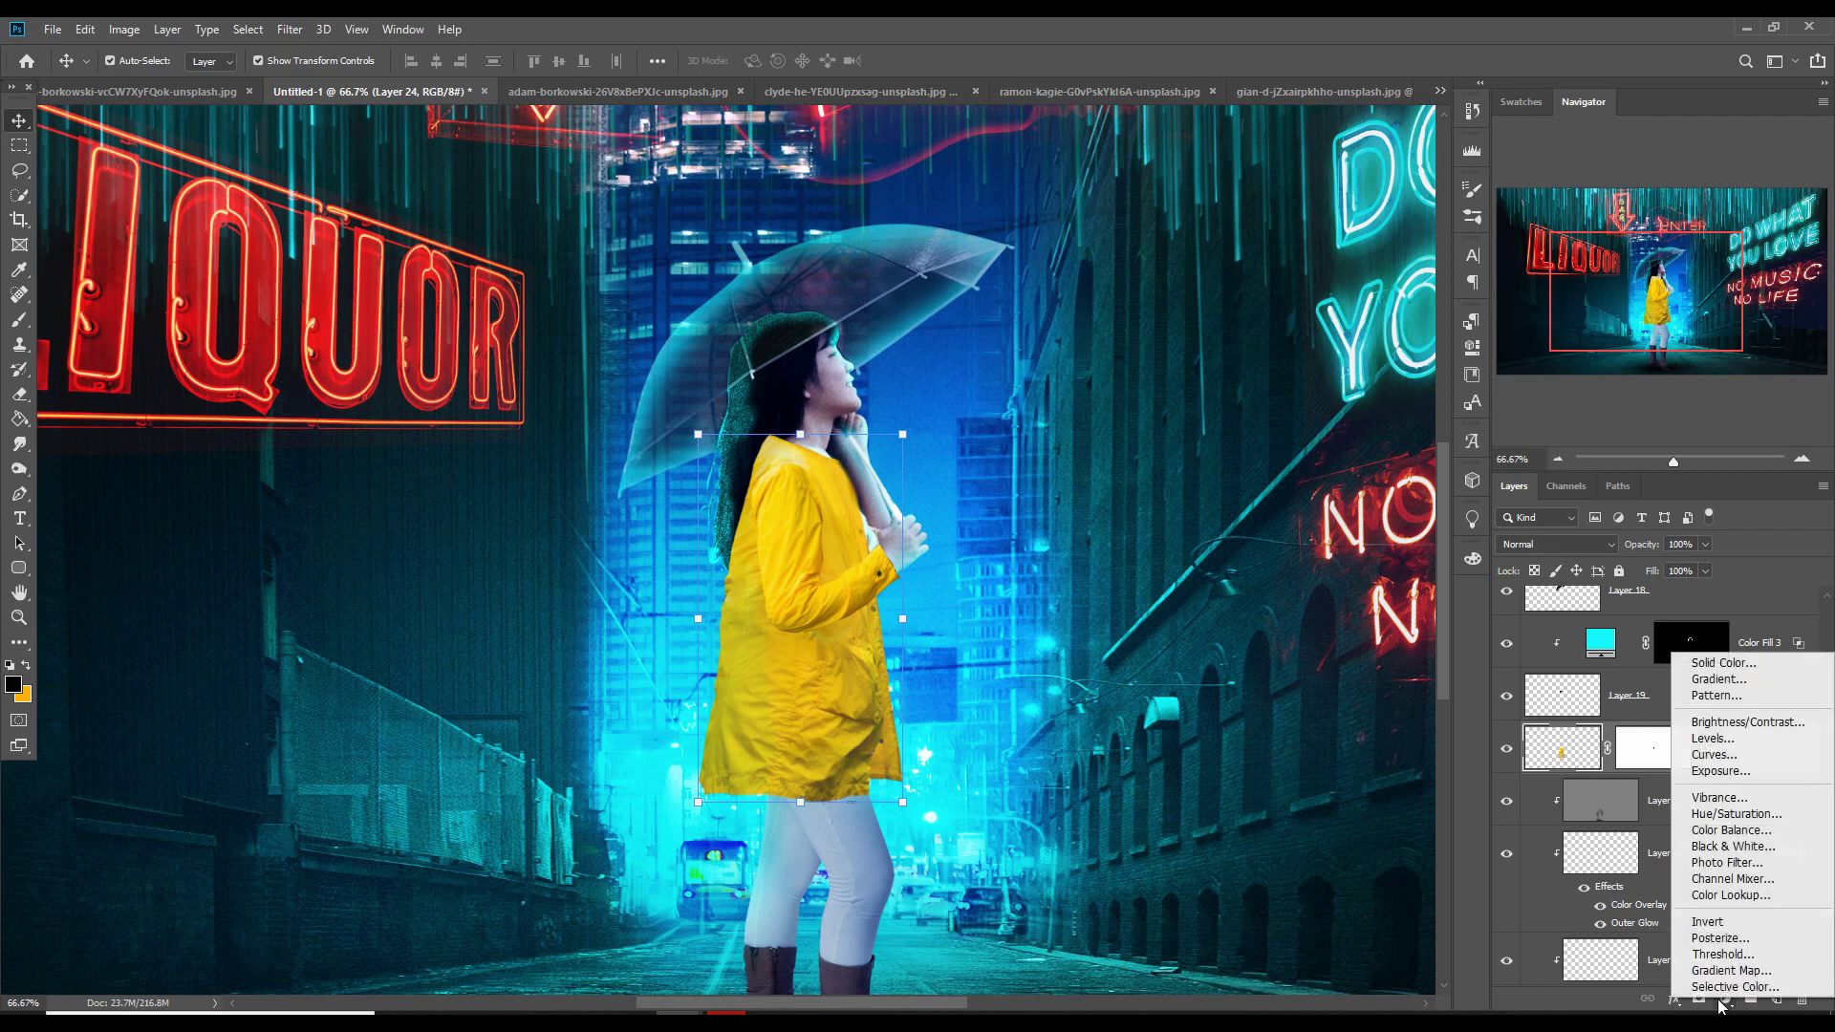
click(1736, 813)
click(1307, 737)
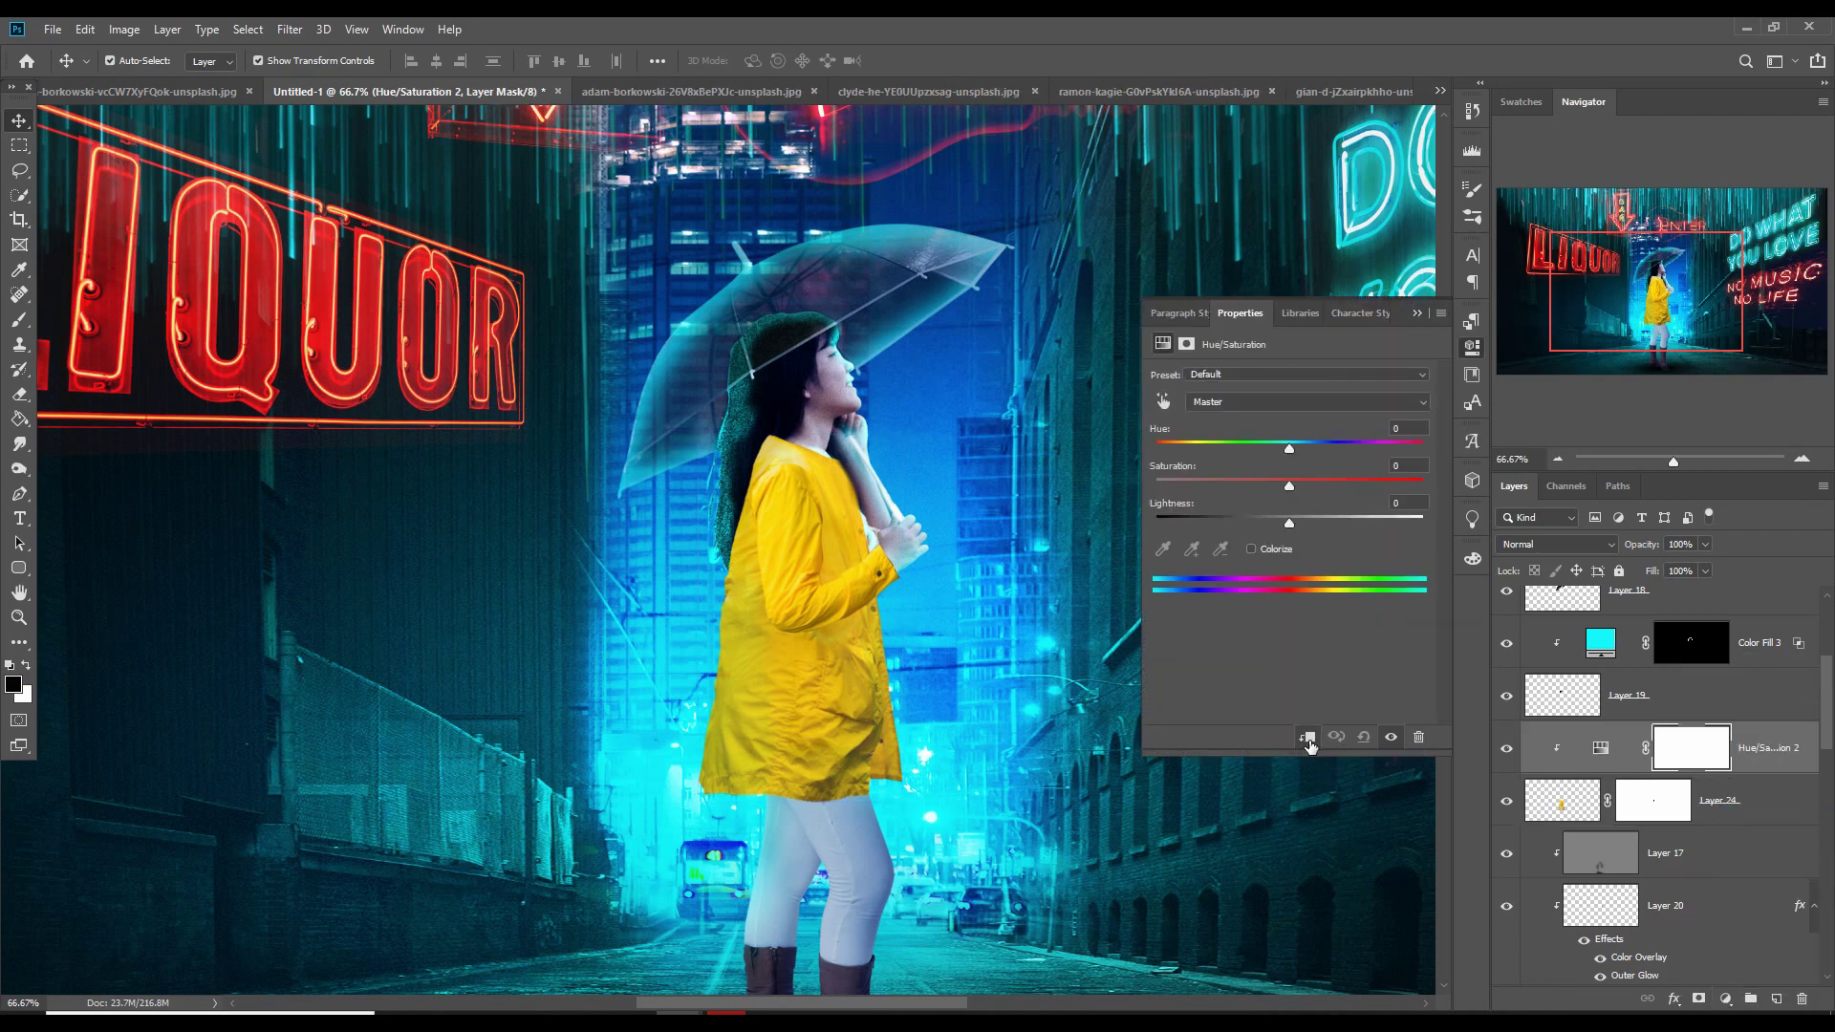
click(1251, 548)
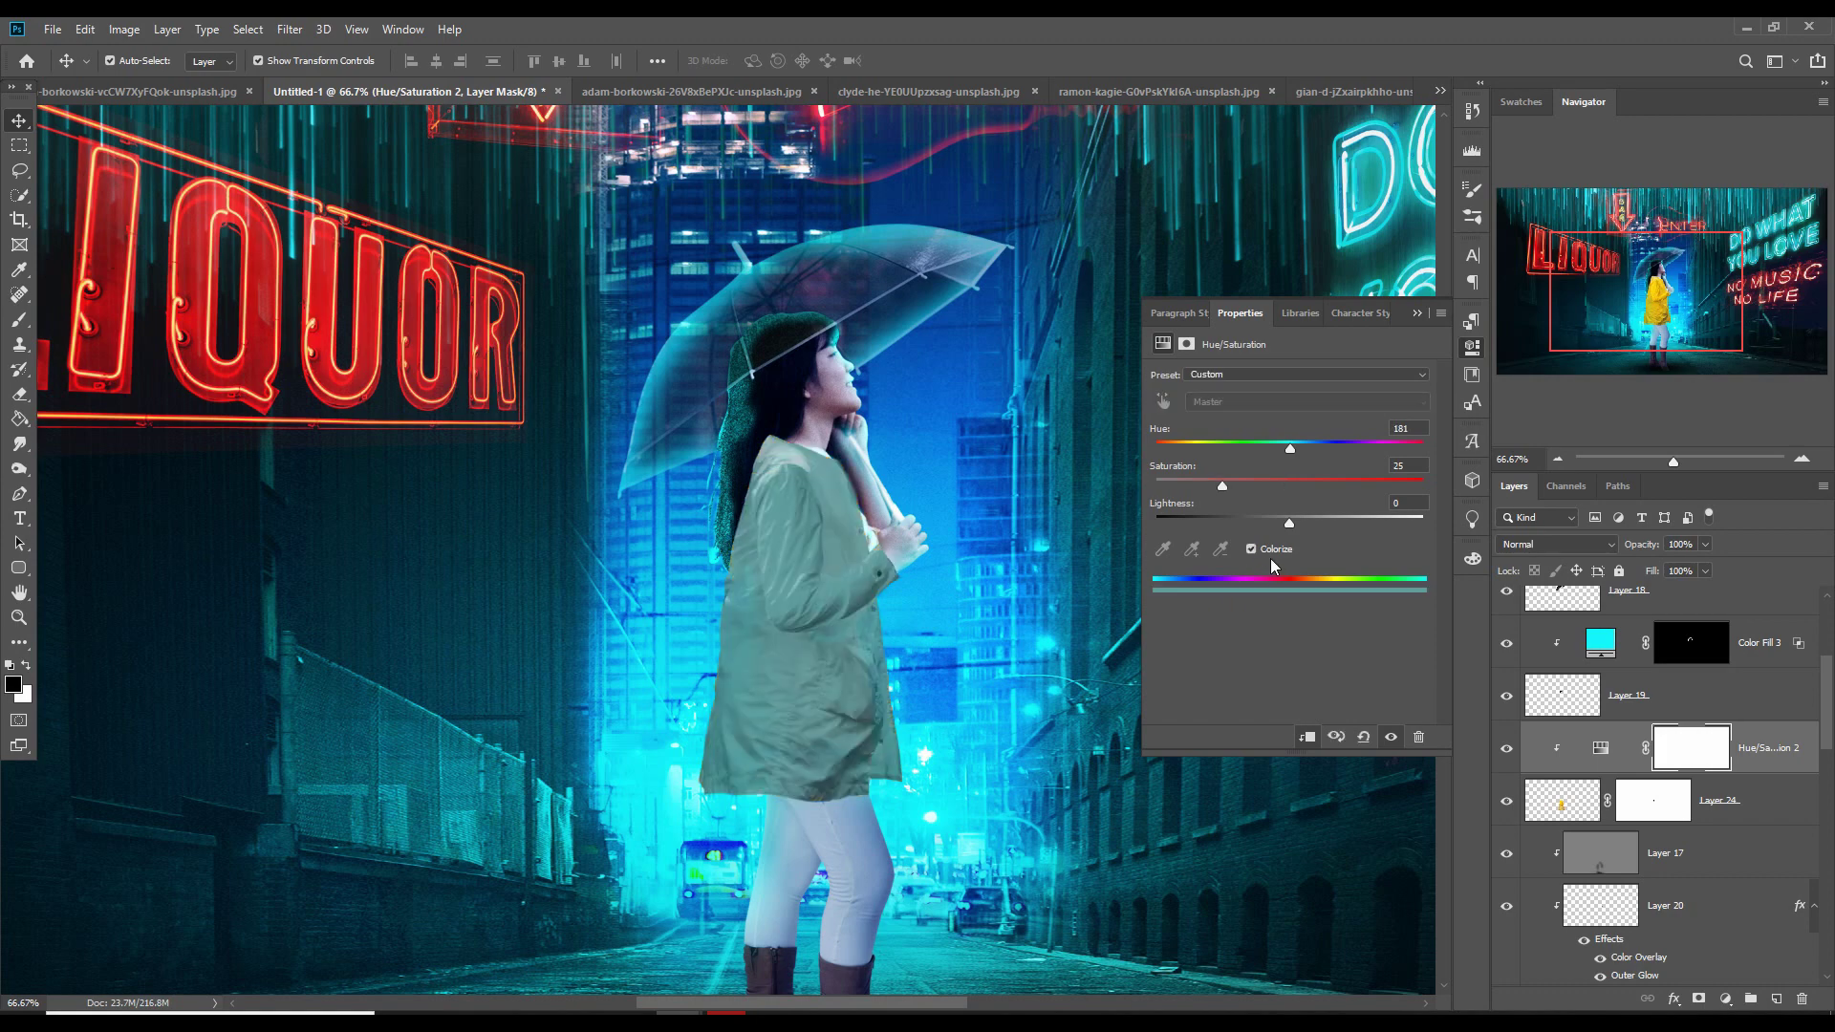
drag(1224, 485, 1329, 491)
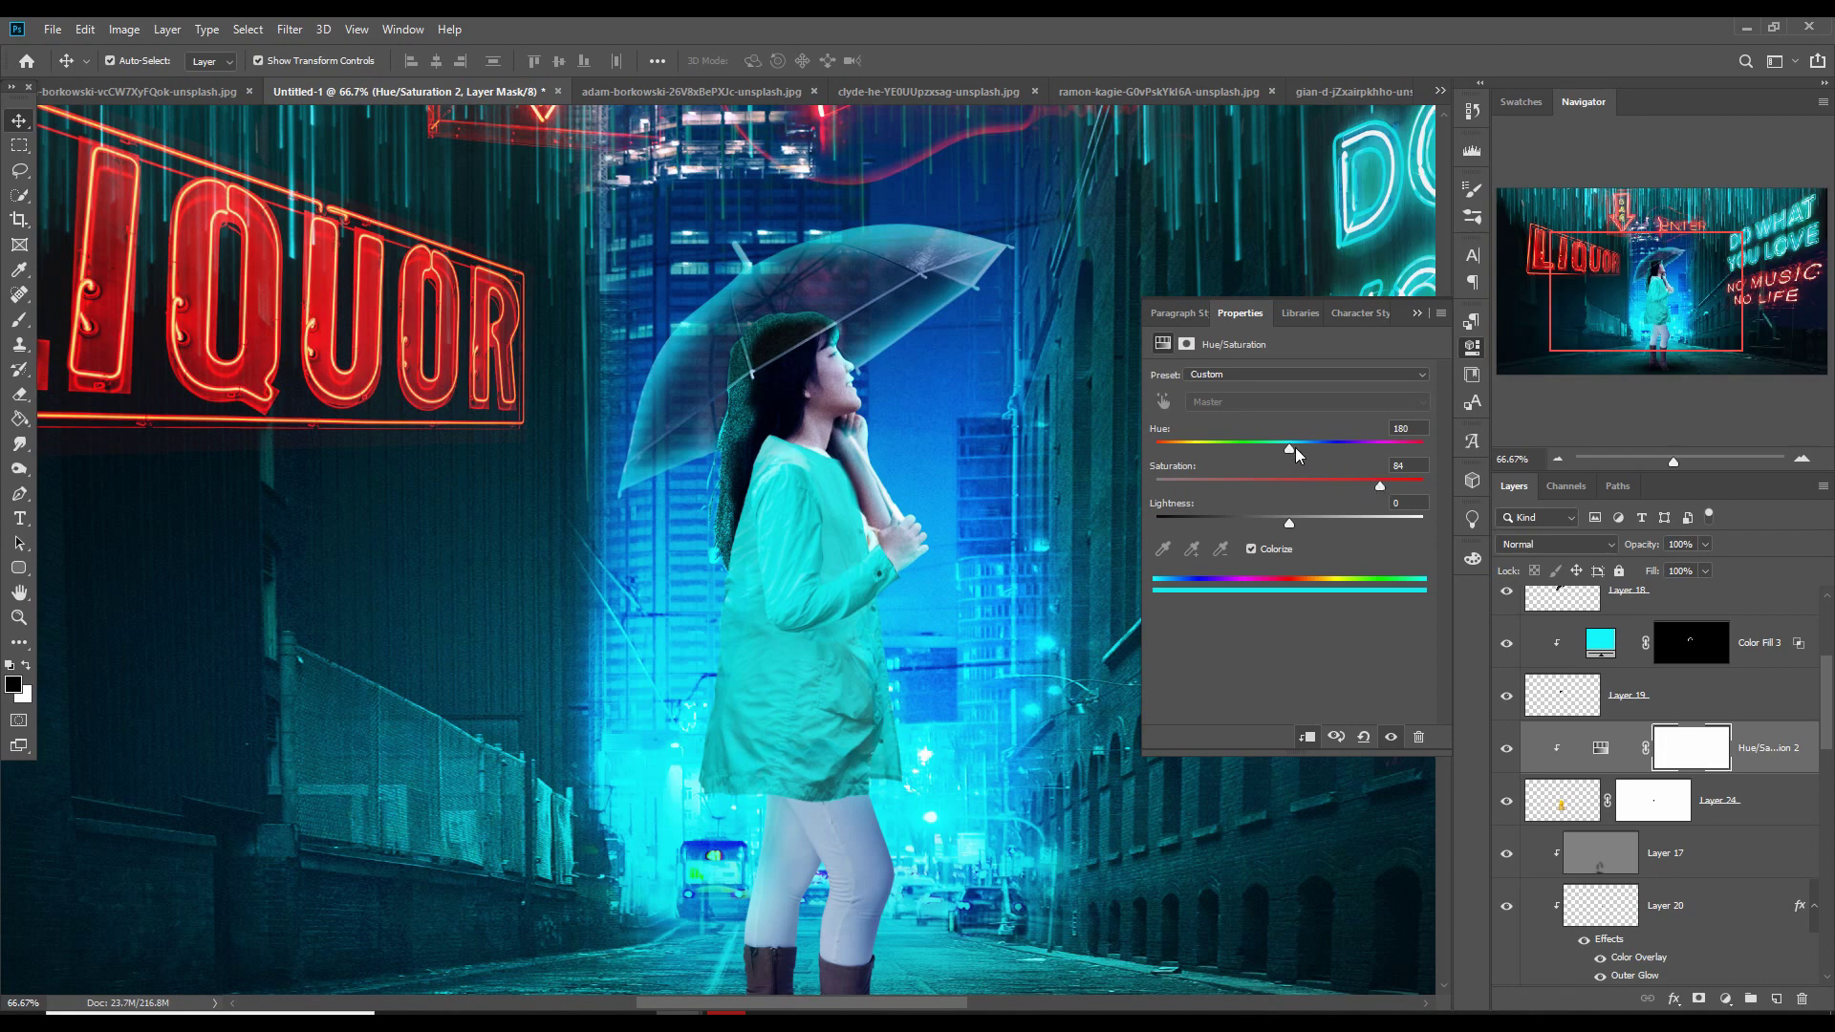
drag(1292, 448, 1286, 453)
click(1416, 314)
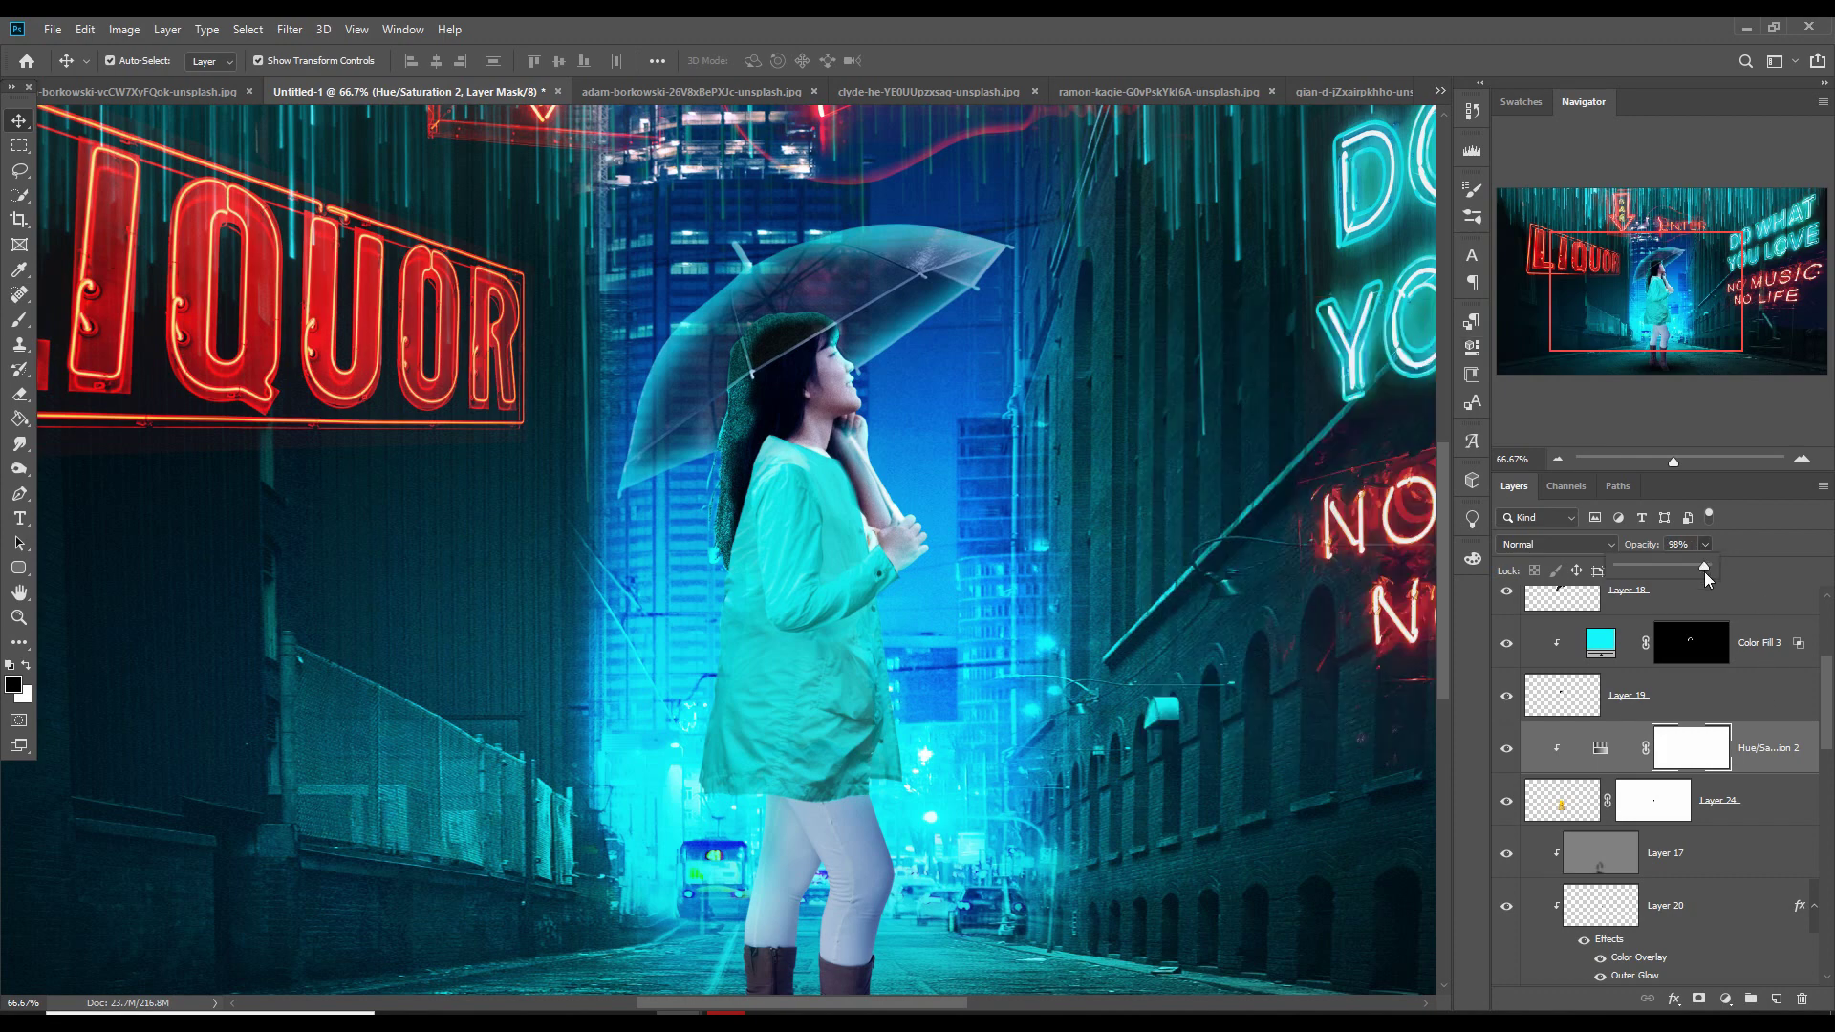
Merge the Hue/Saturation adjustment with the raincoat layer and set the merged layer's opacity to 40%
drag(1688, 566, 1682, 565)
click(1754, 795)
right_click(1763, 761)
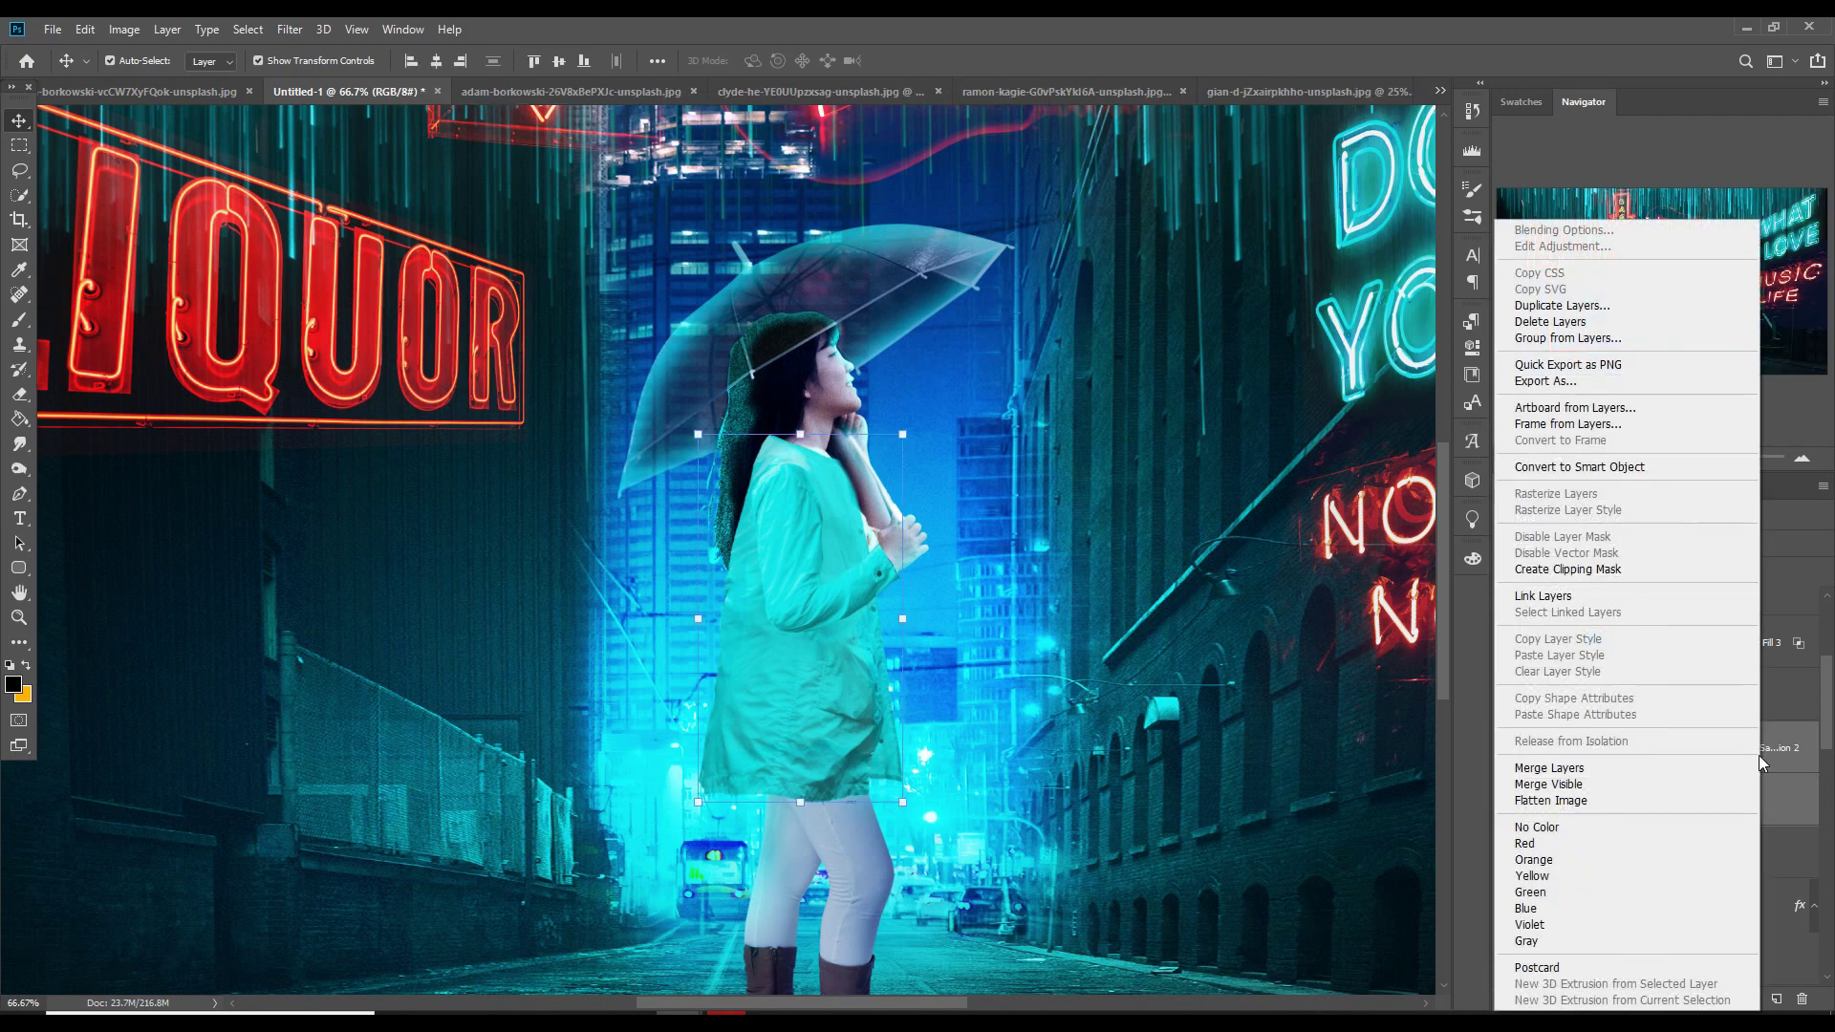
click(1613, 770)
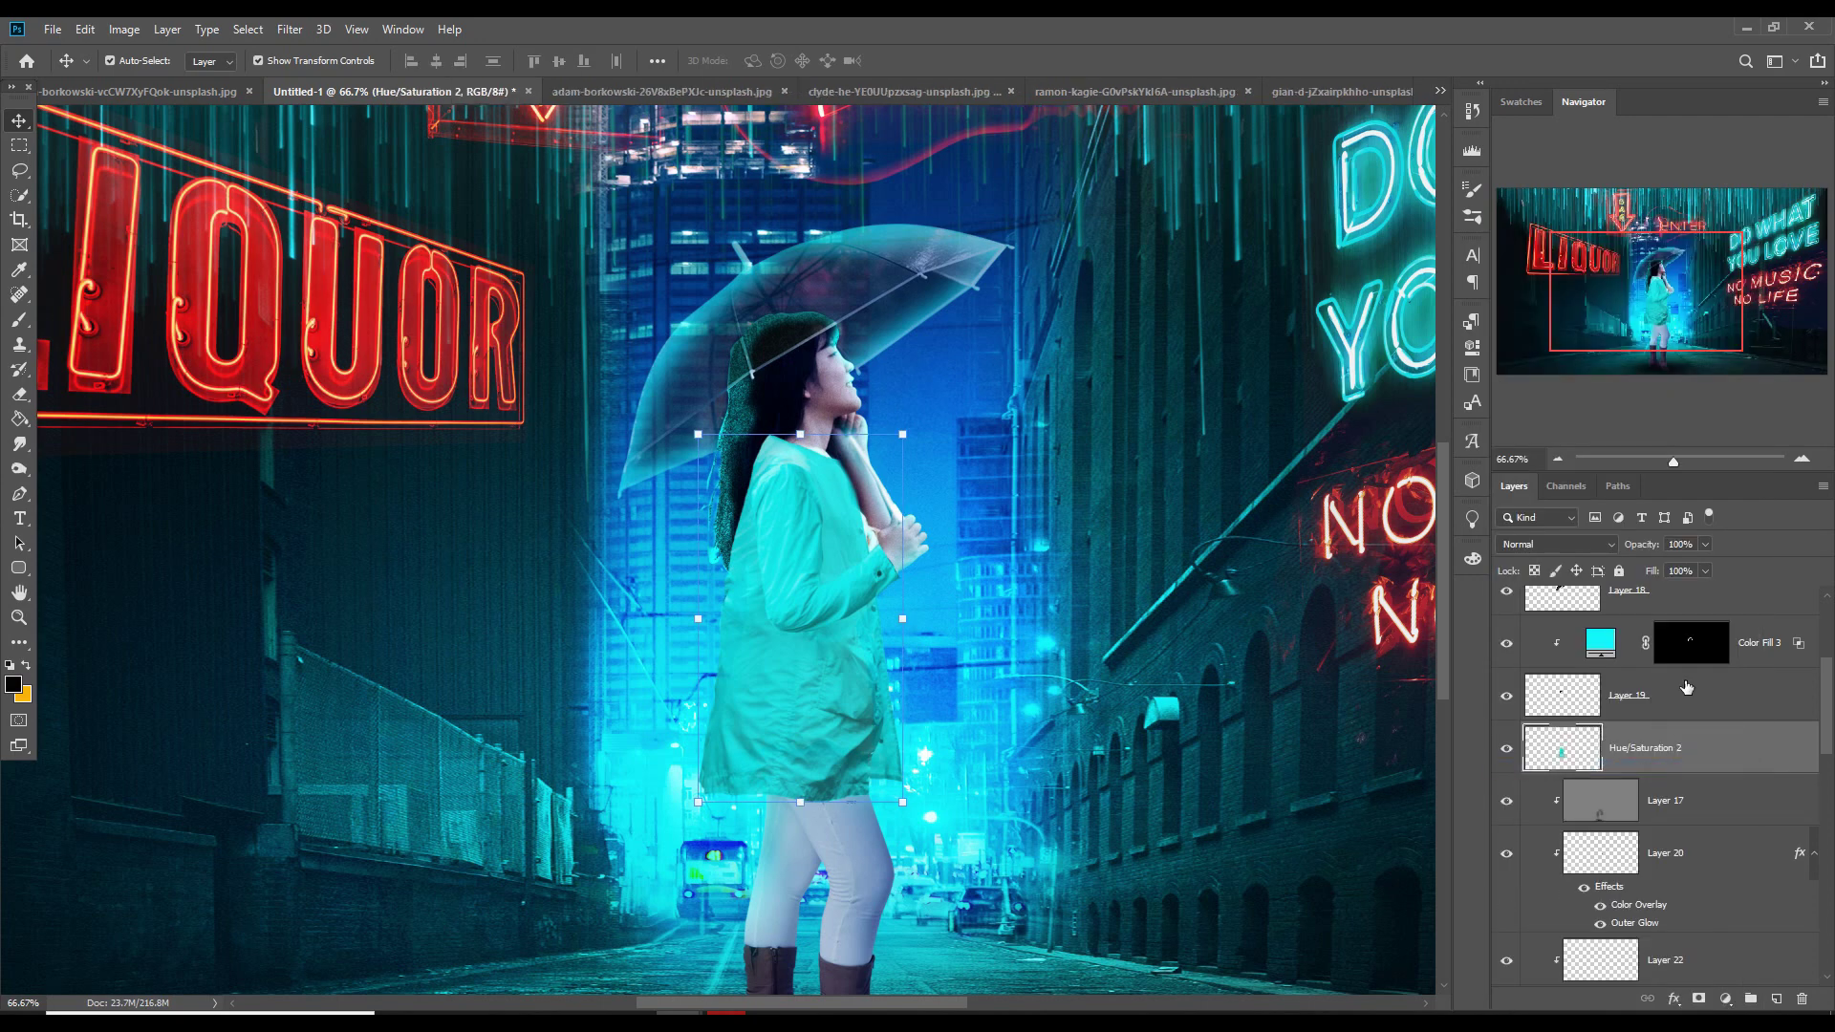
drag(1711, 565, 1661, 568)
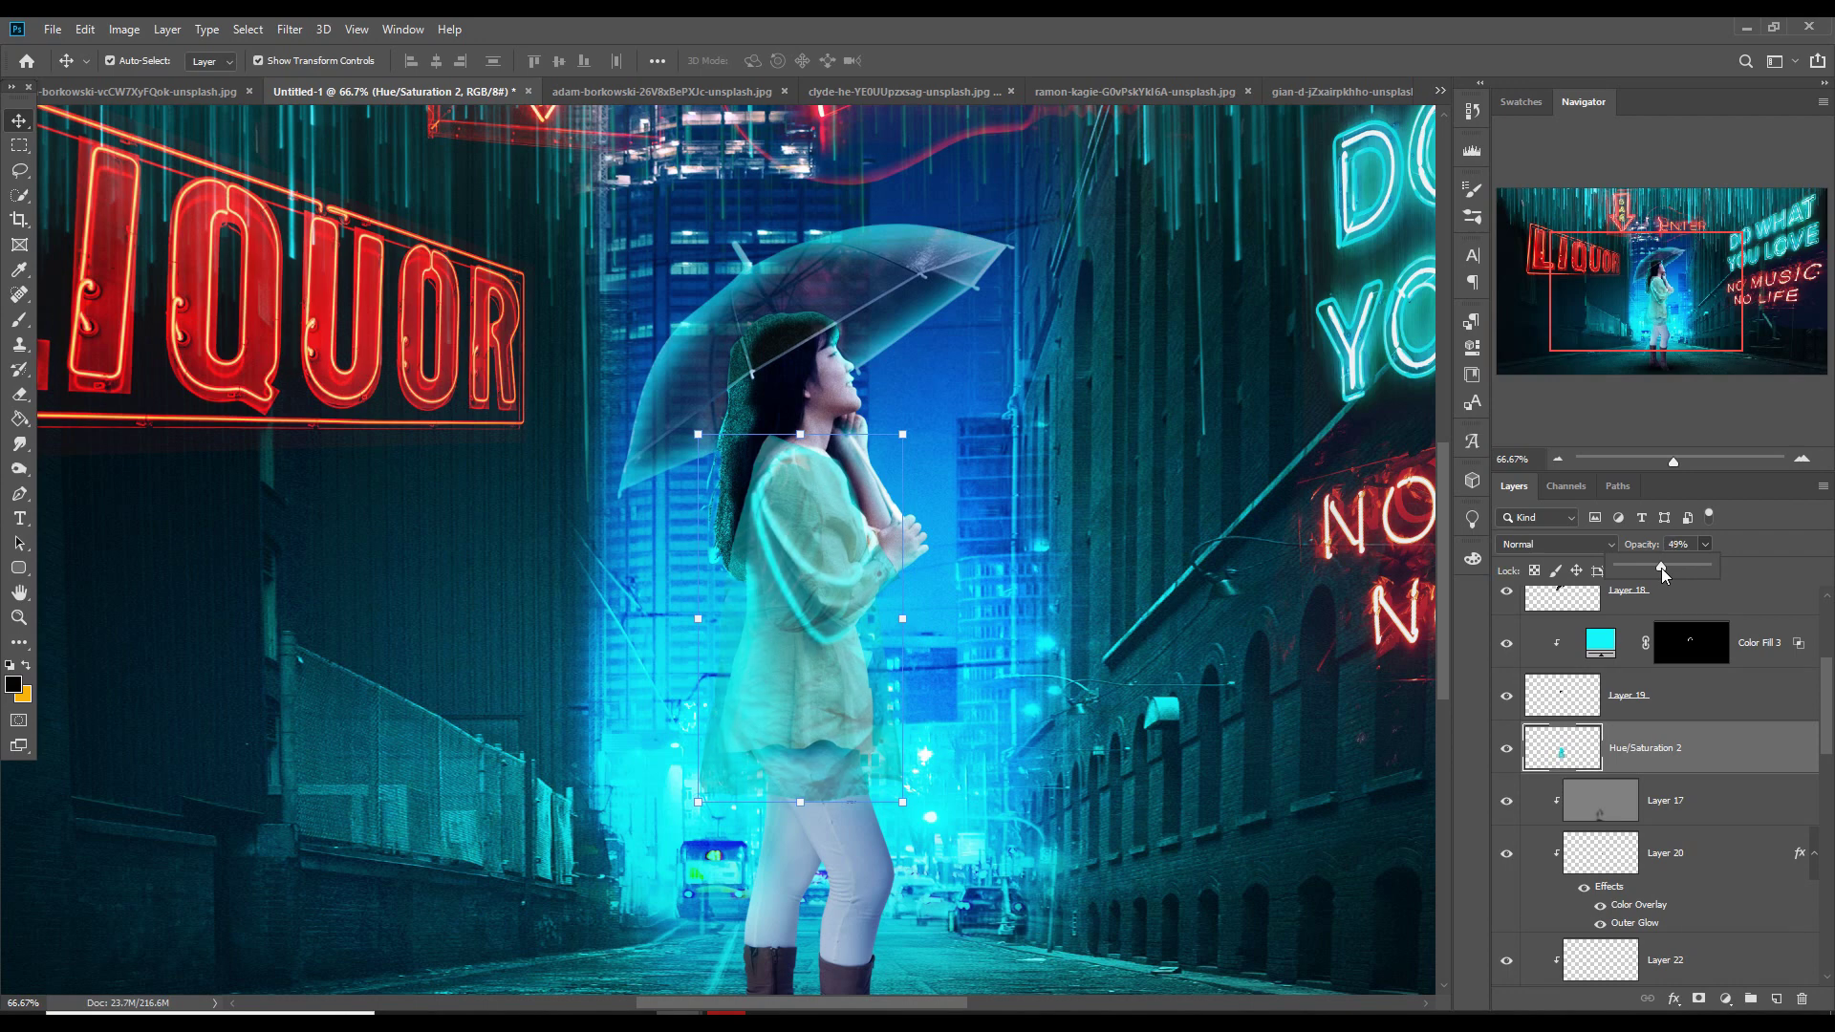
drag(1666, 570, 1653, 570)
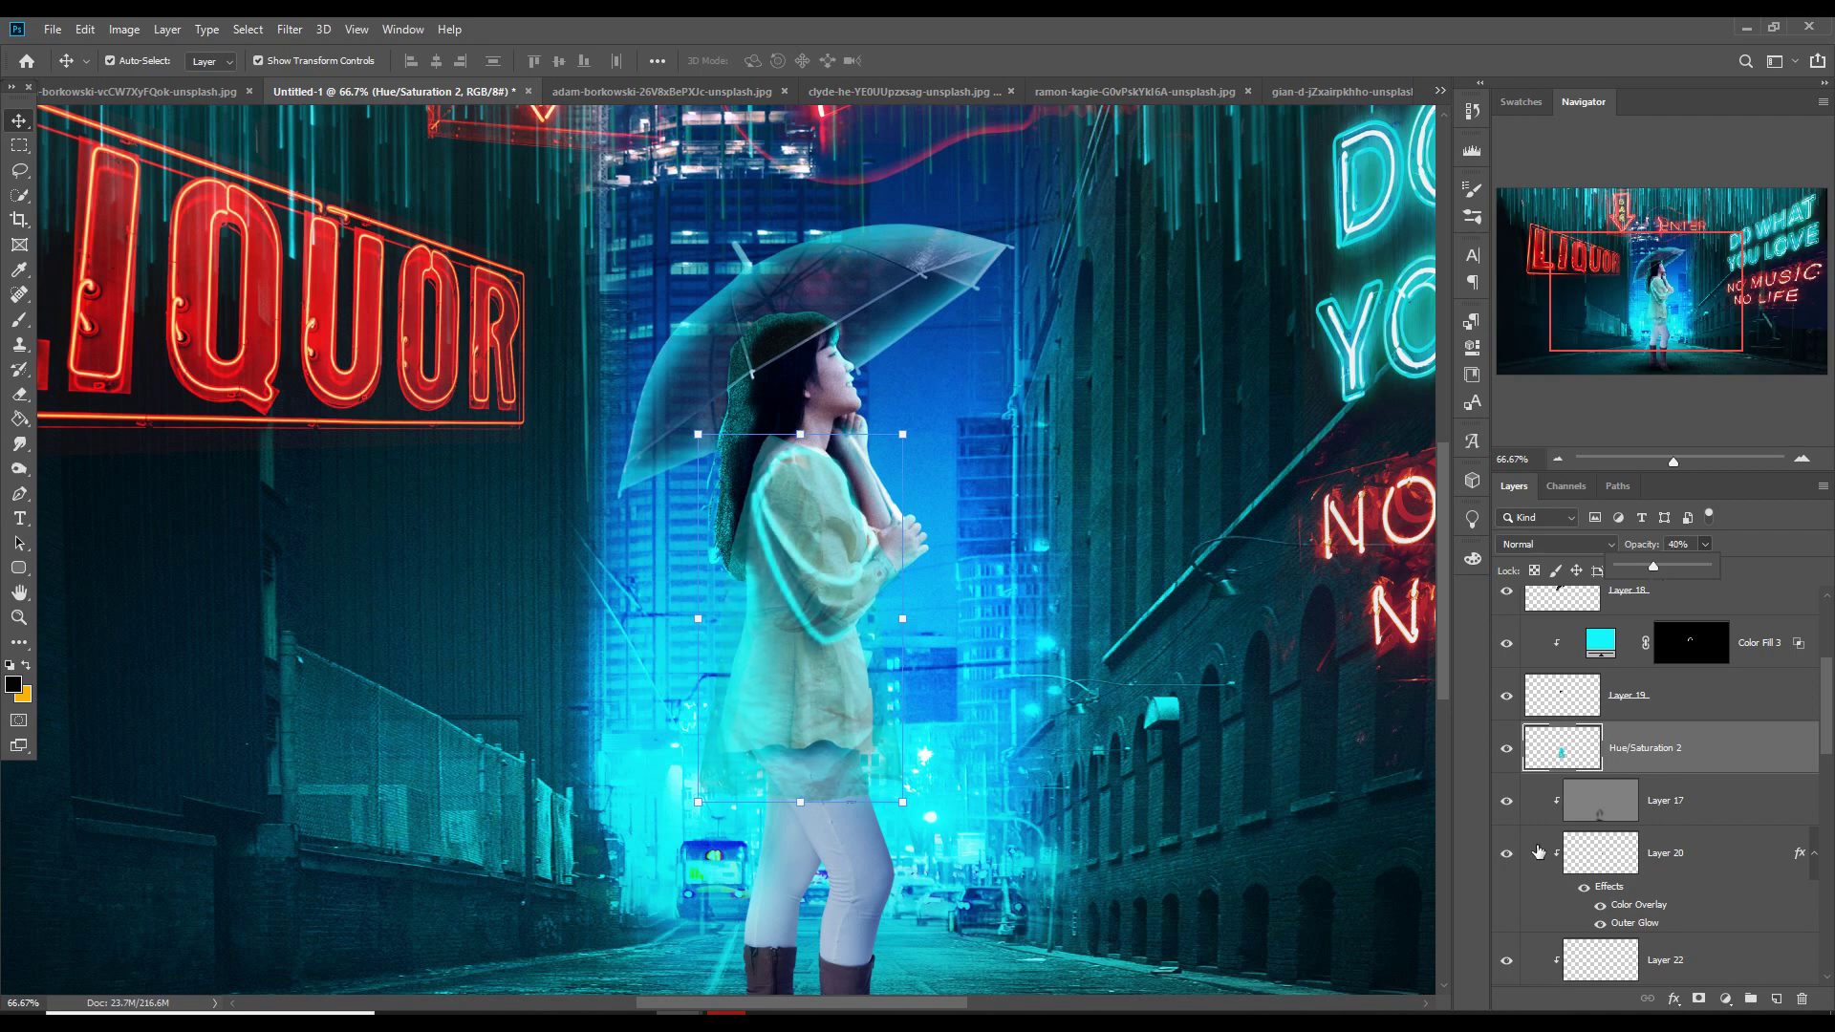
Warp the translucent raincoat slightly along its shoulder and back edge
click(85, 29)
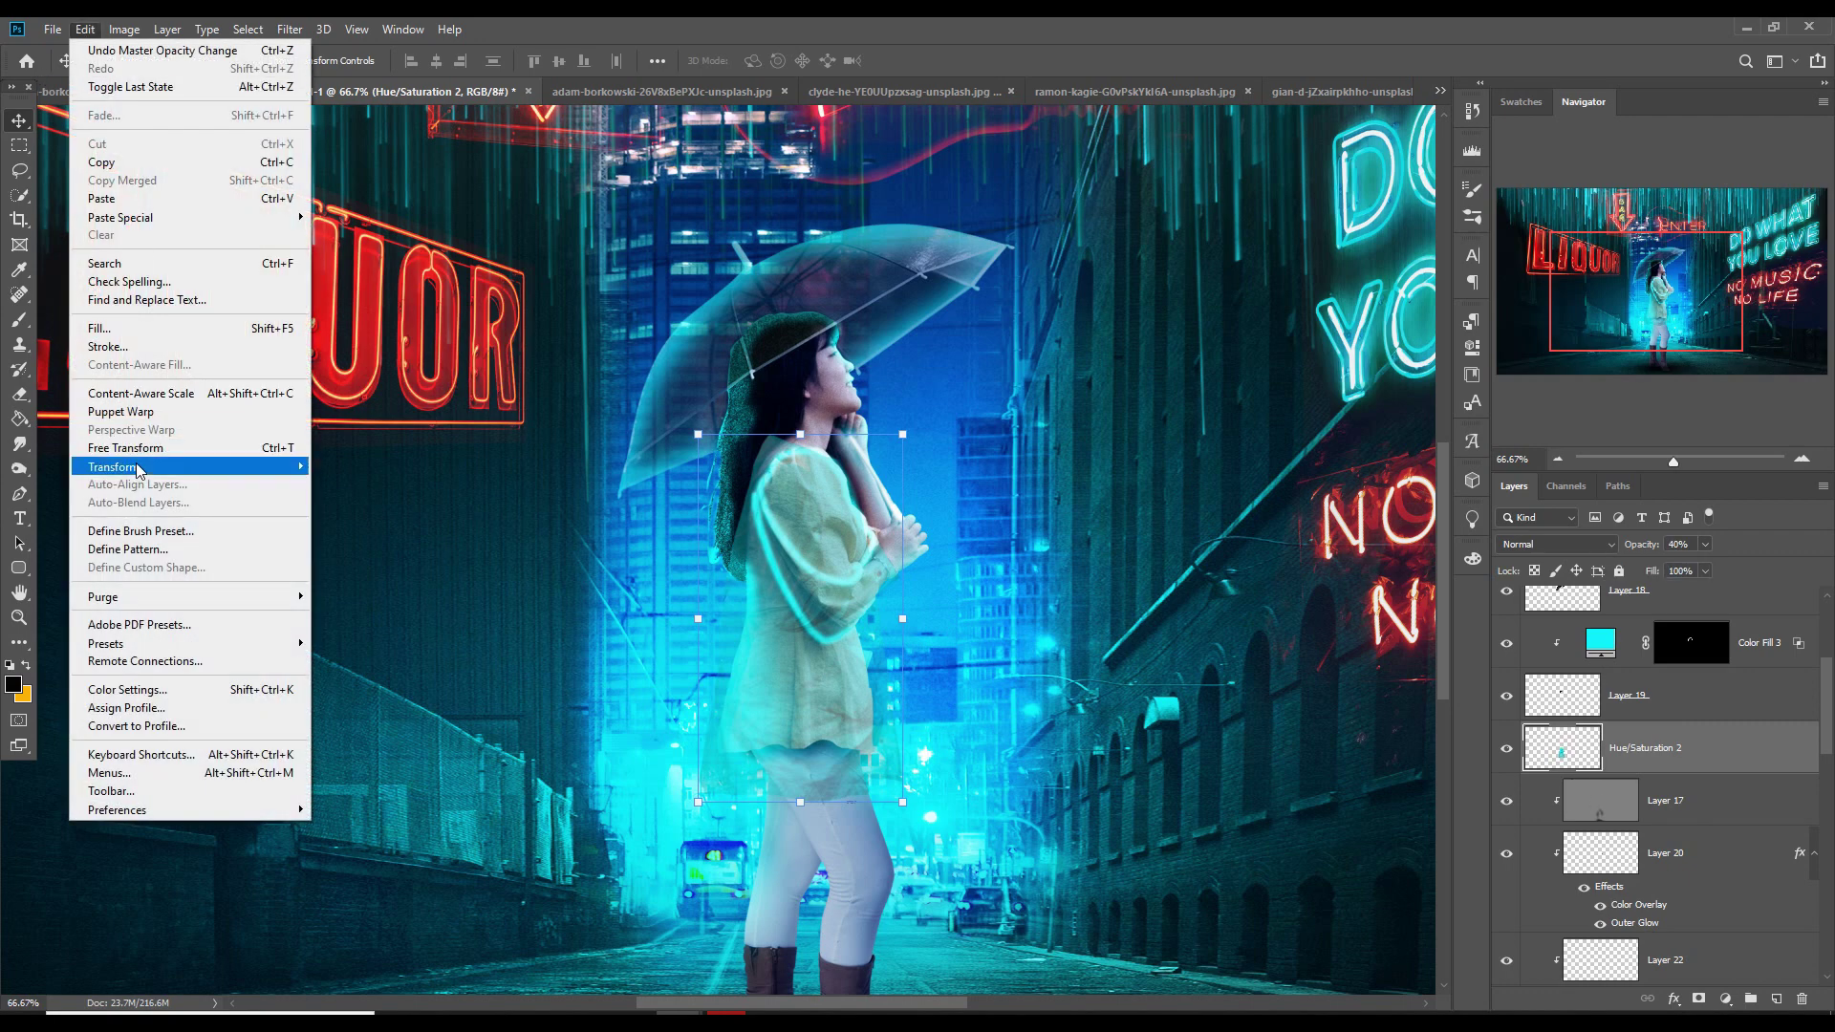
mouse_move(141, 469)
click(338, 586)
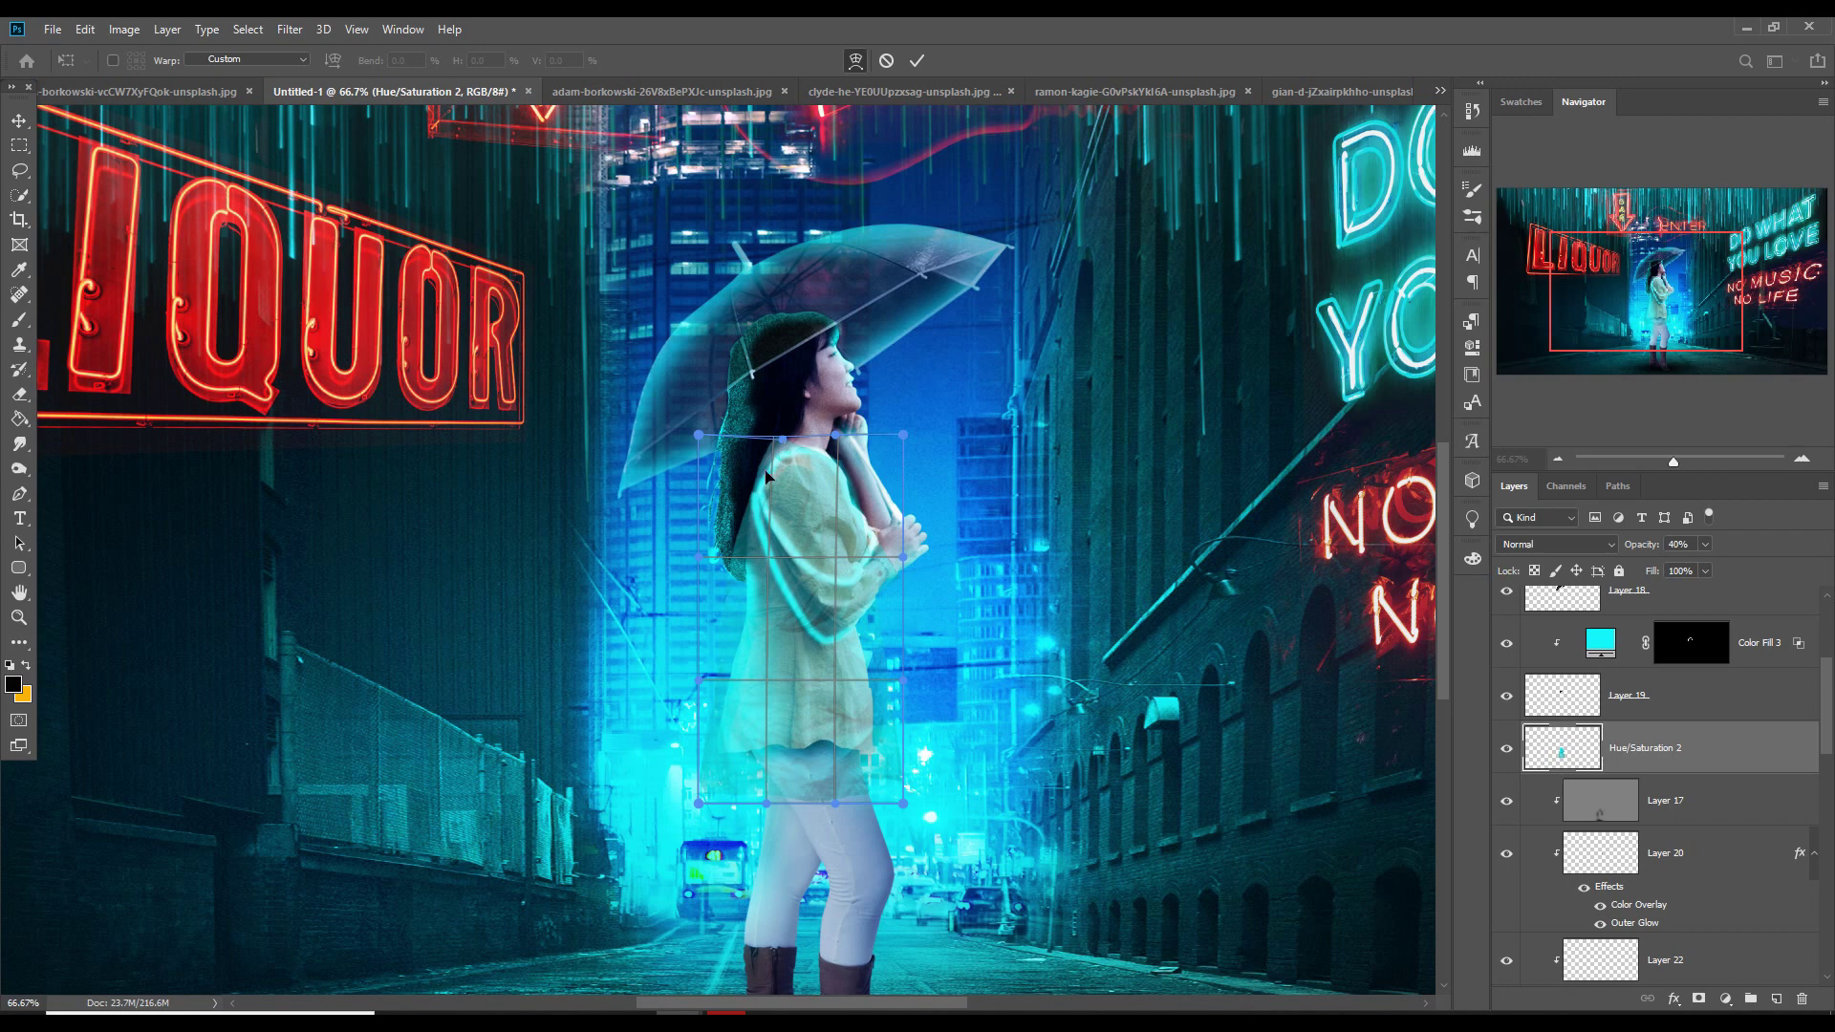
drag(698, 557, 676, 418)
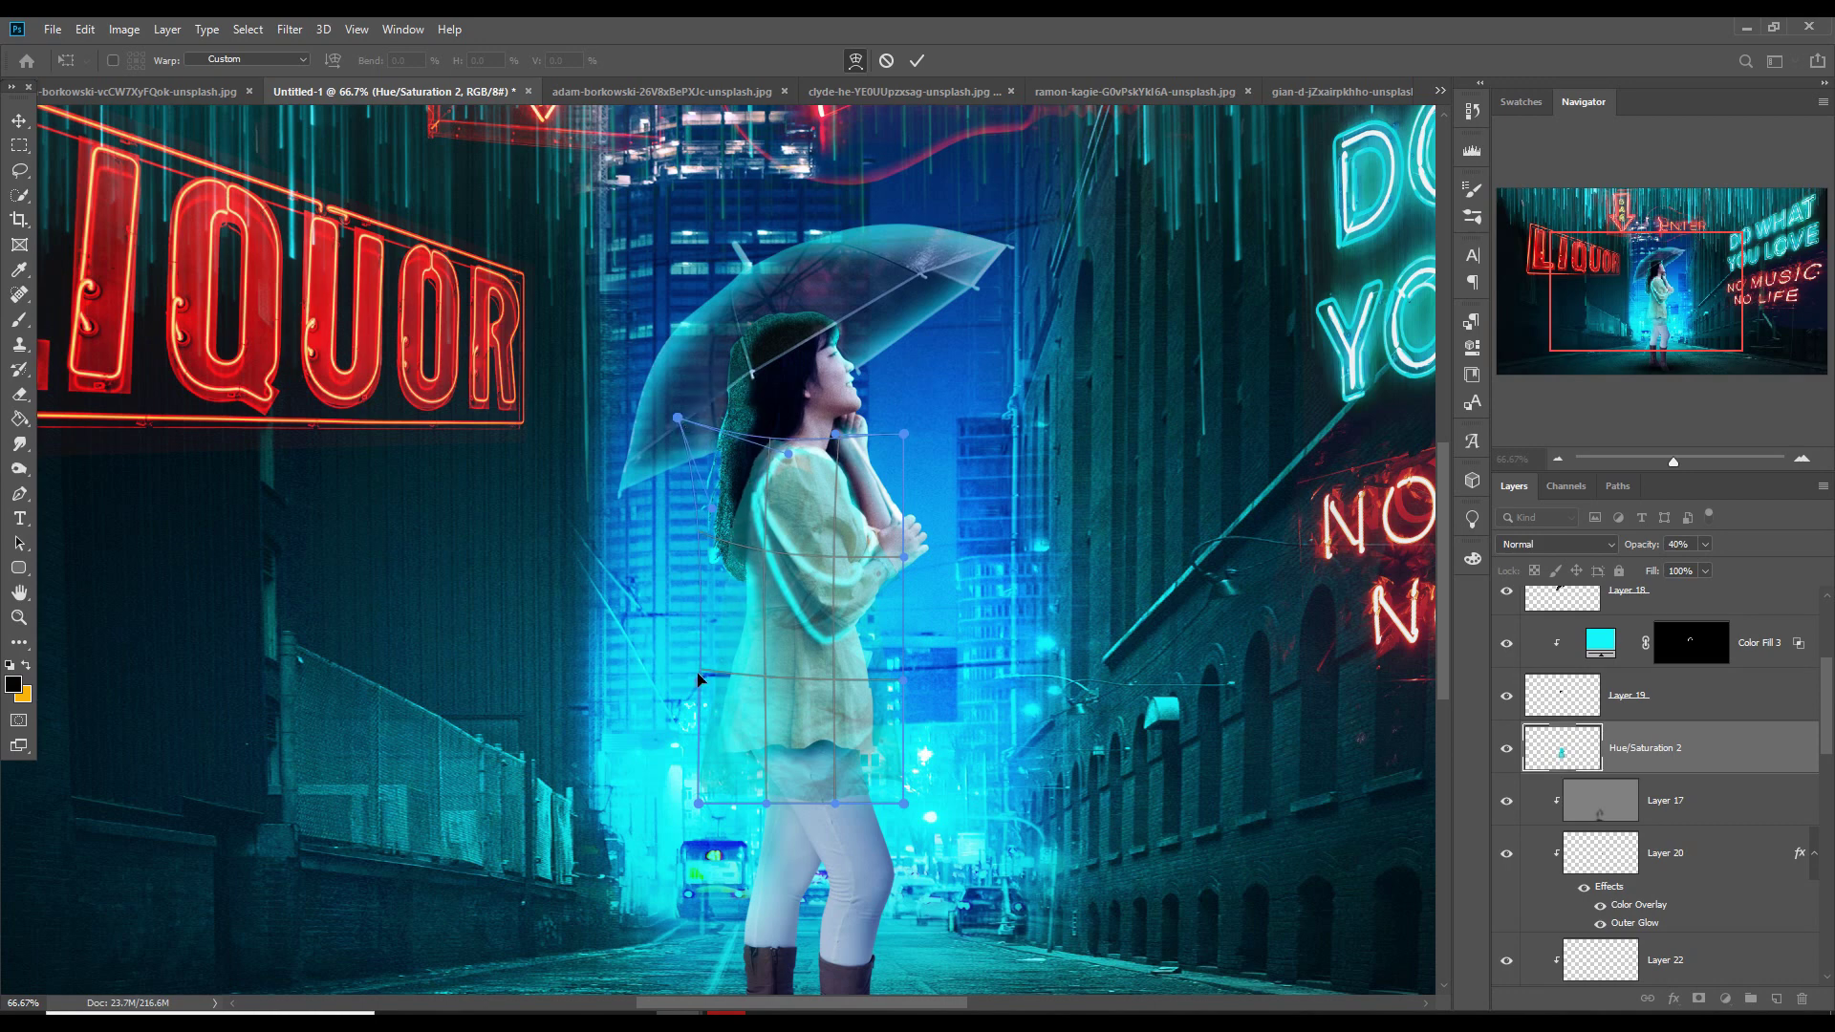
drag(697, 678, 703, 671)
click(916, 61)
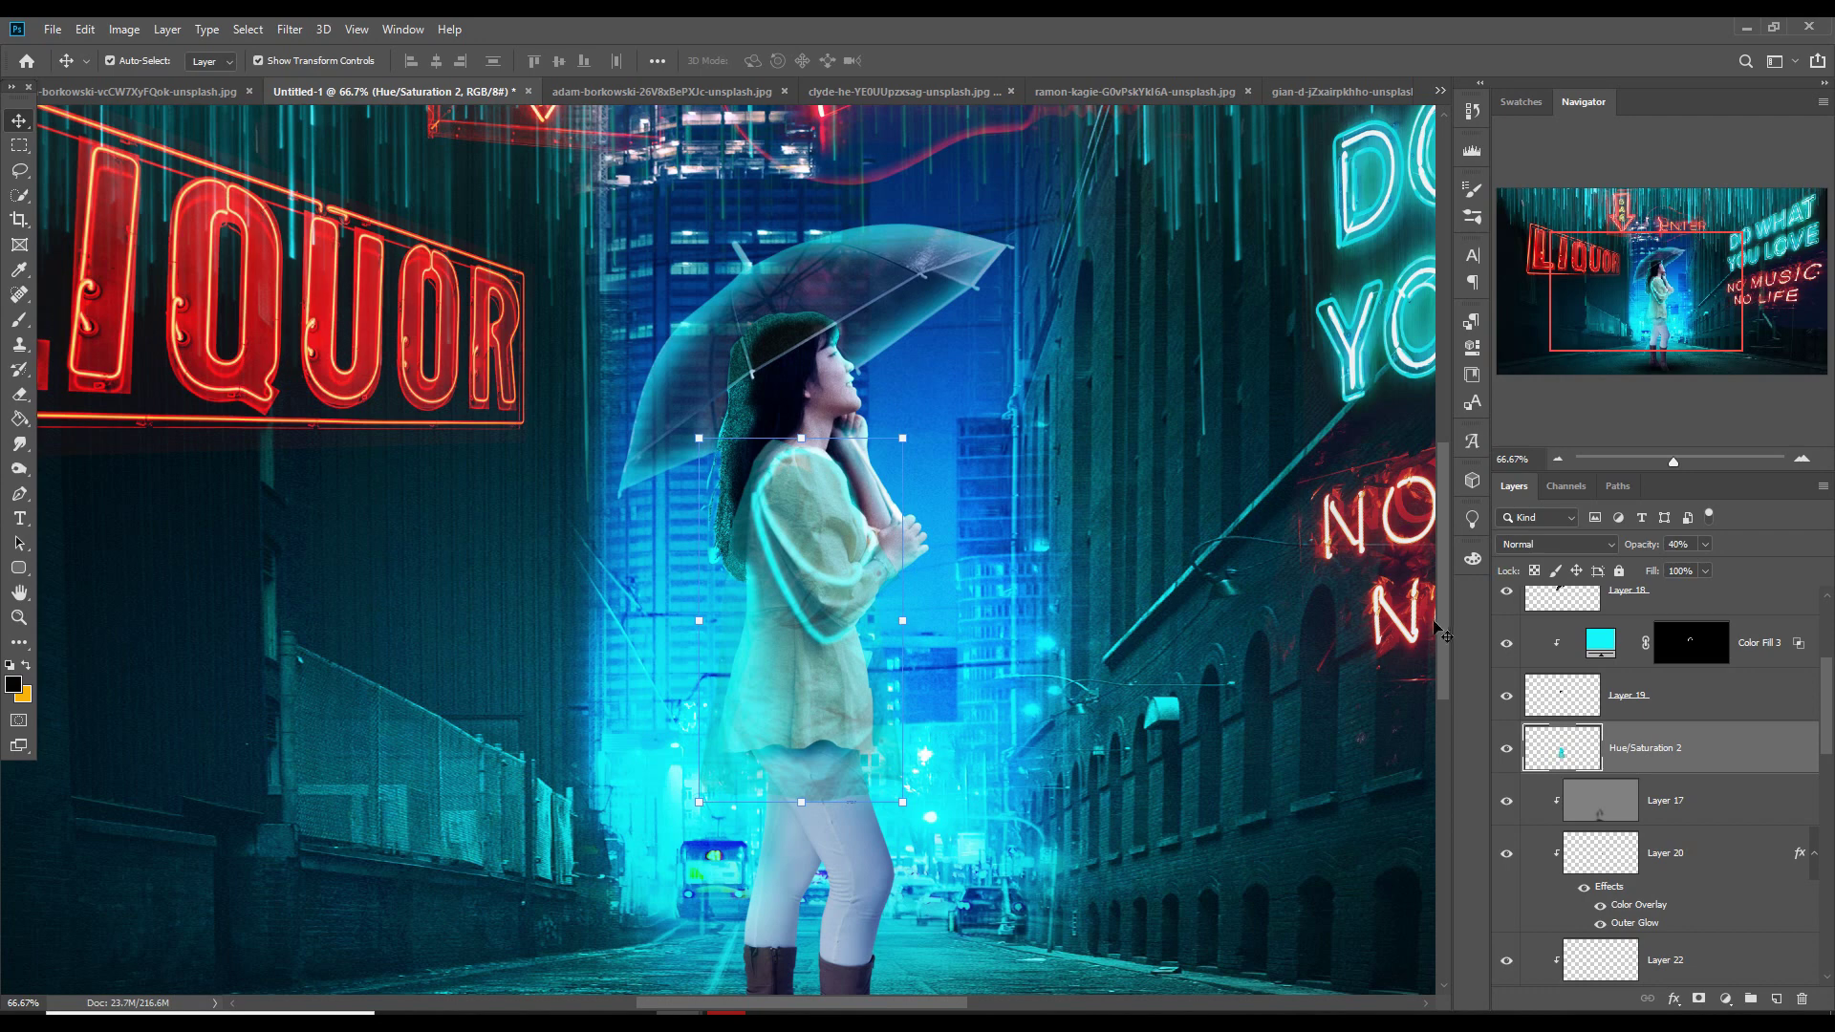
Add a new layer clipped to the raincoat, ready the Brush tool and set the layer's blend mode to Overlay
click(1775, 998)
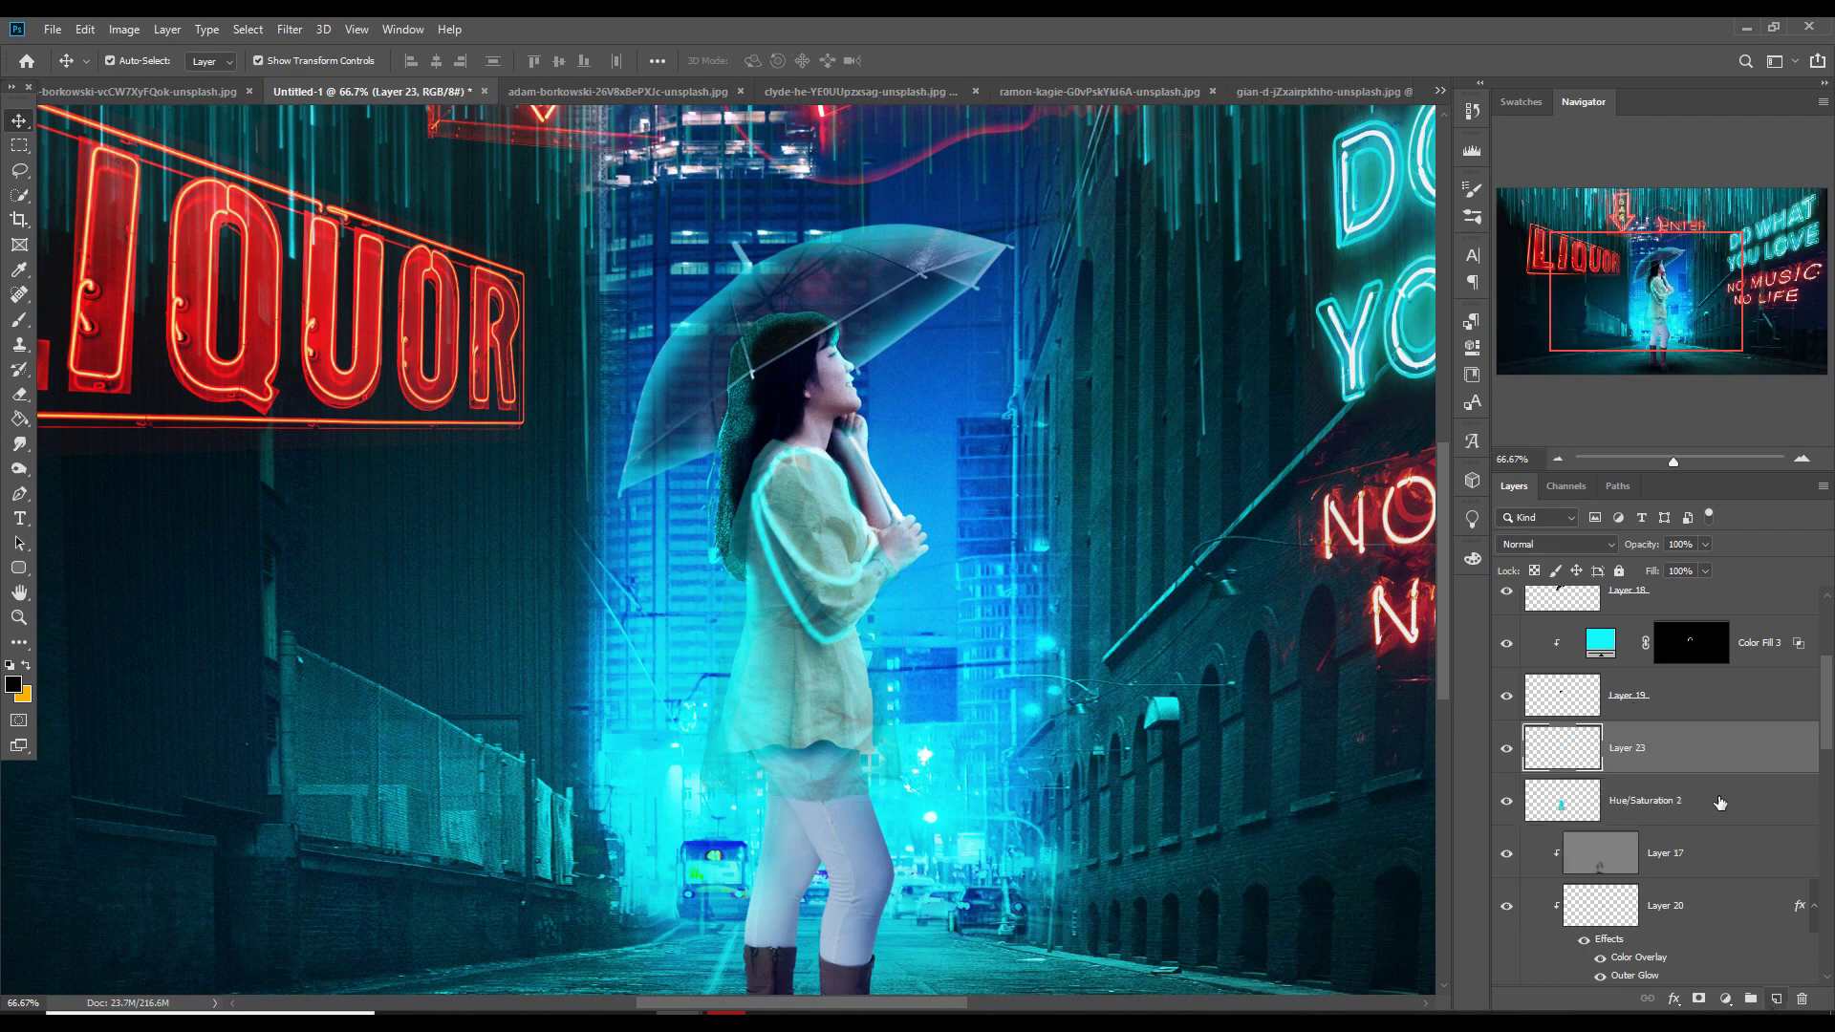
right_click(1682, 743)
click(1517, 571)
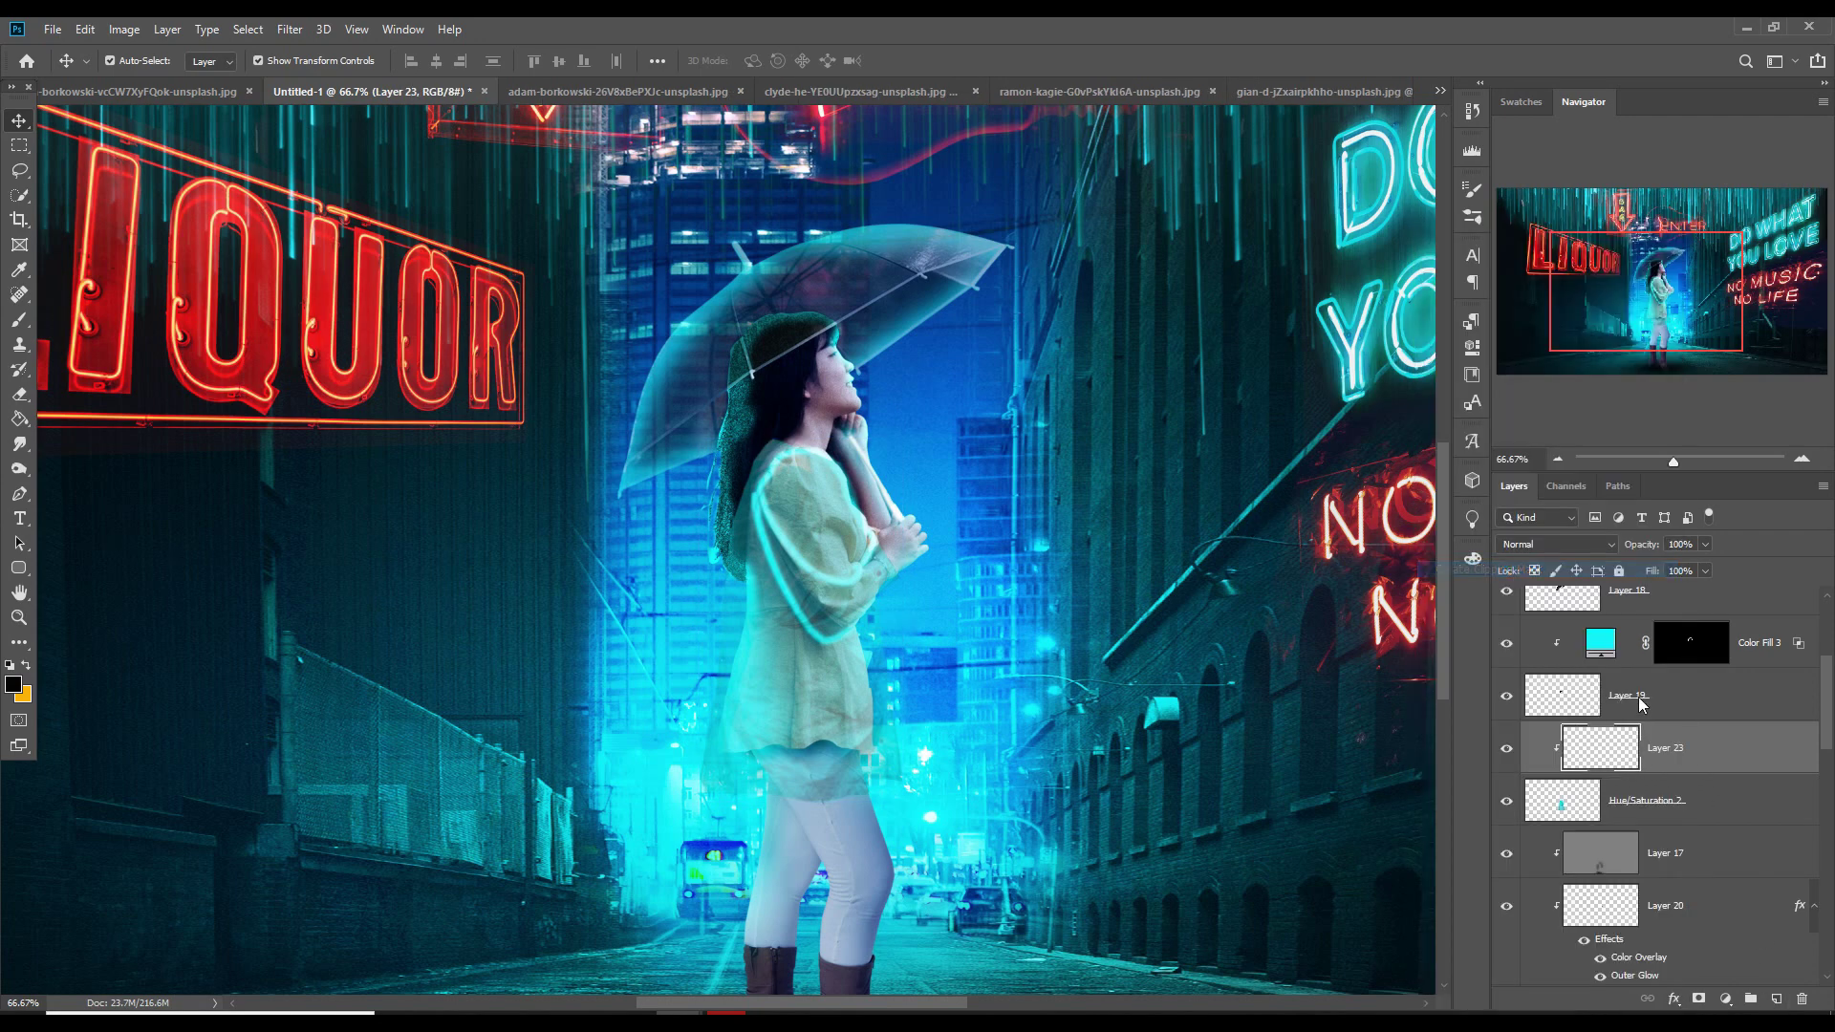
click(19, 321)
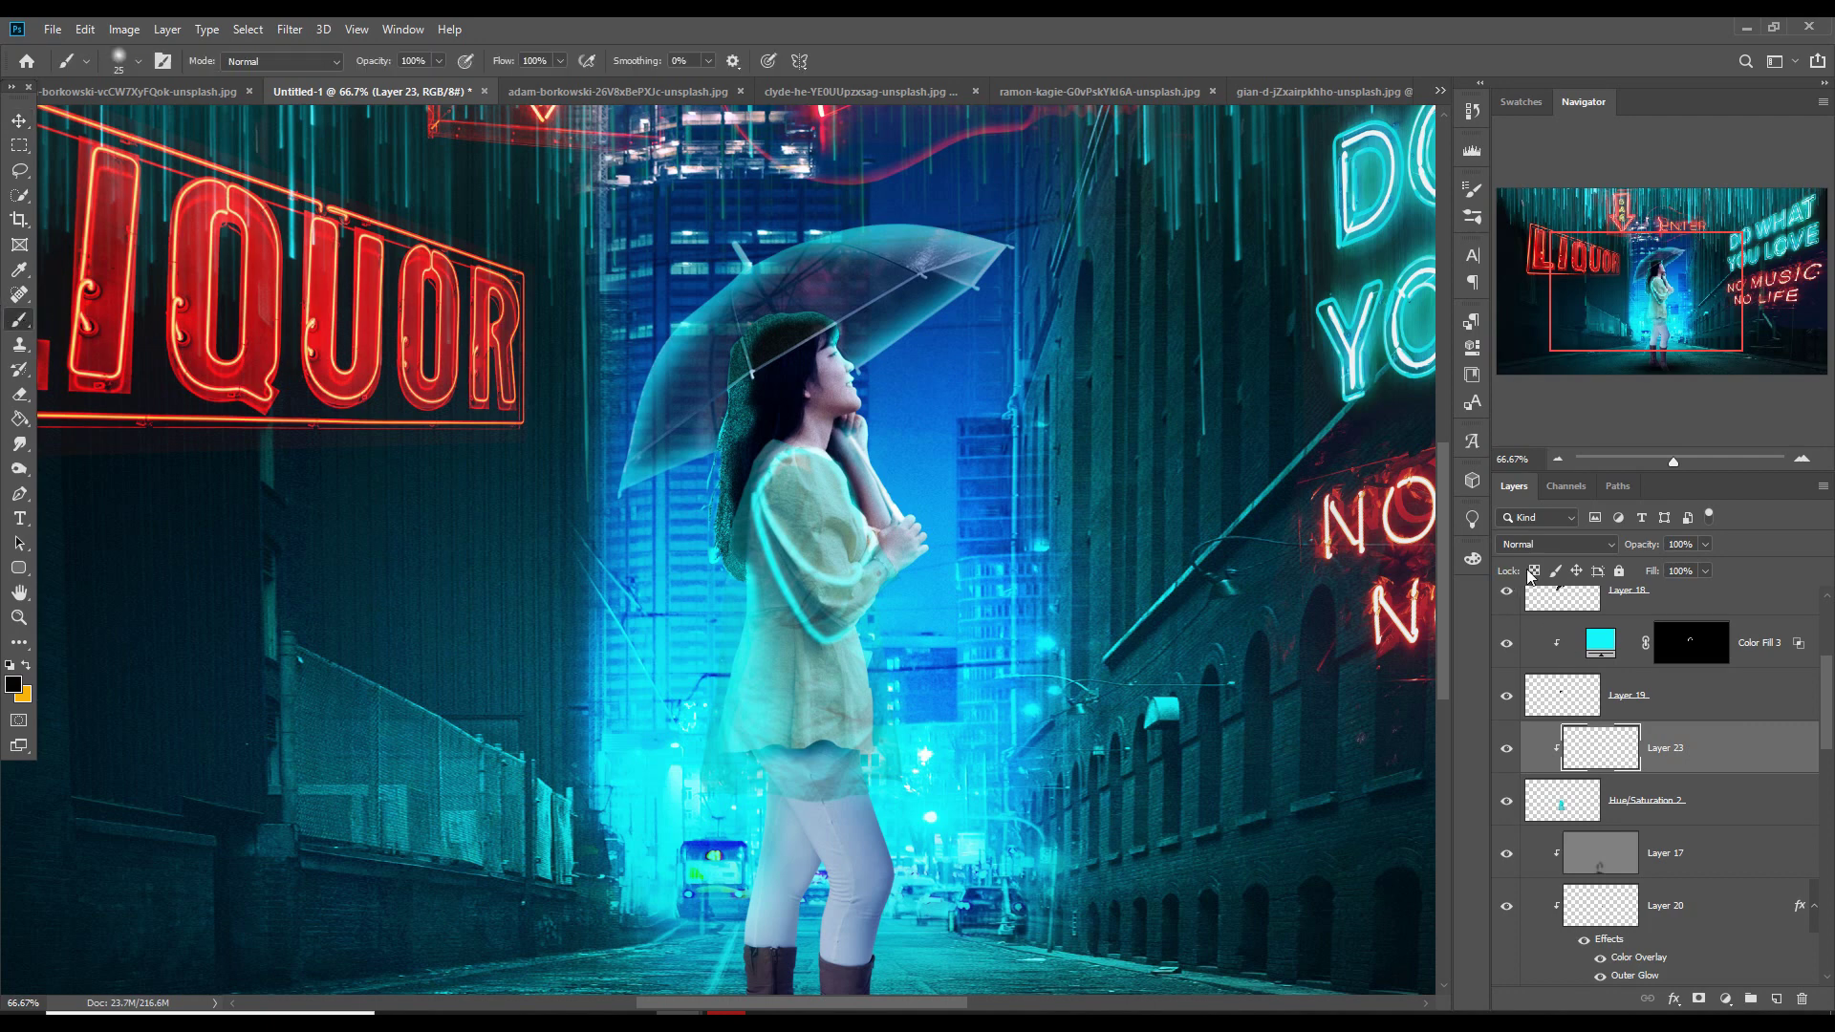
click(1556, 543)
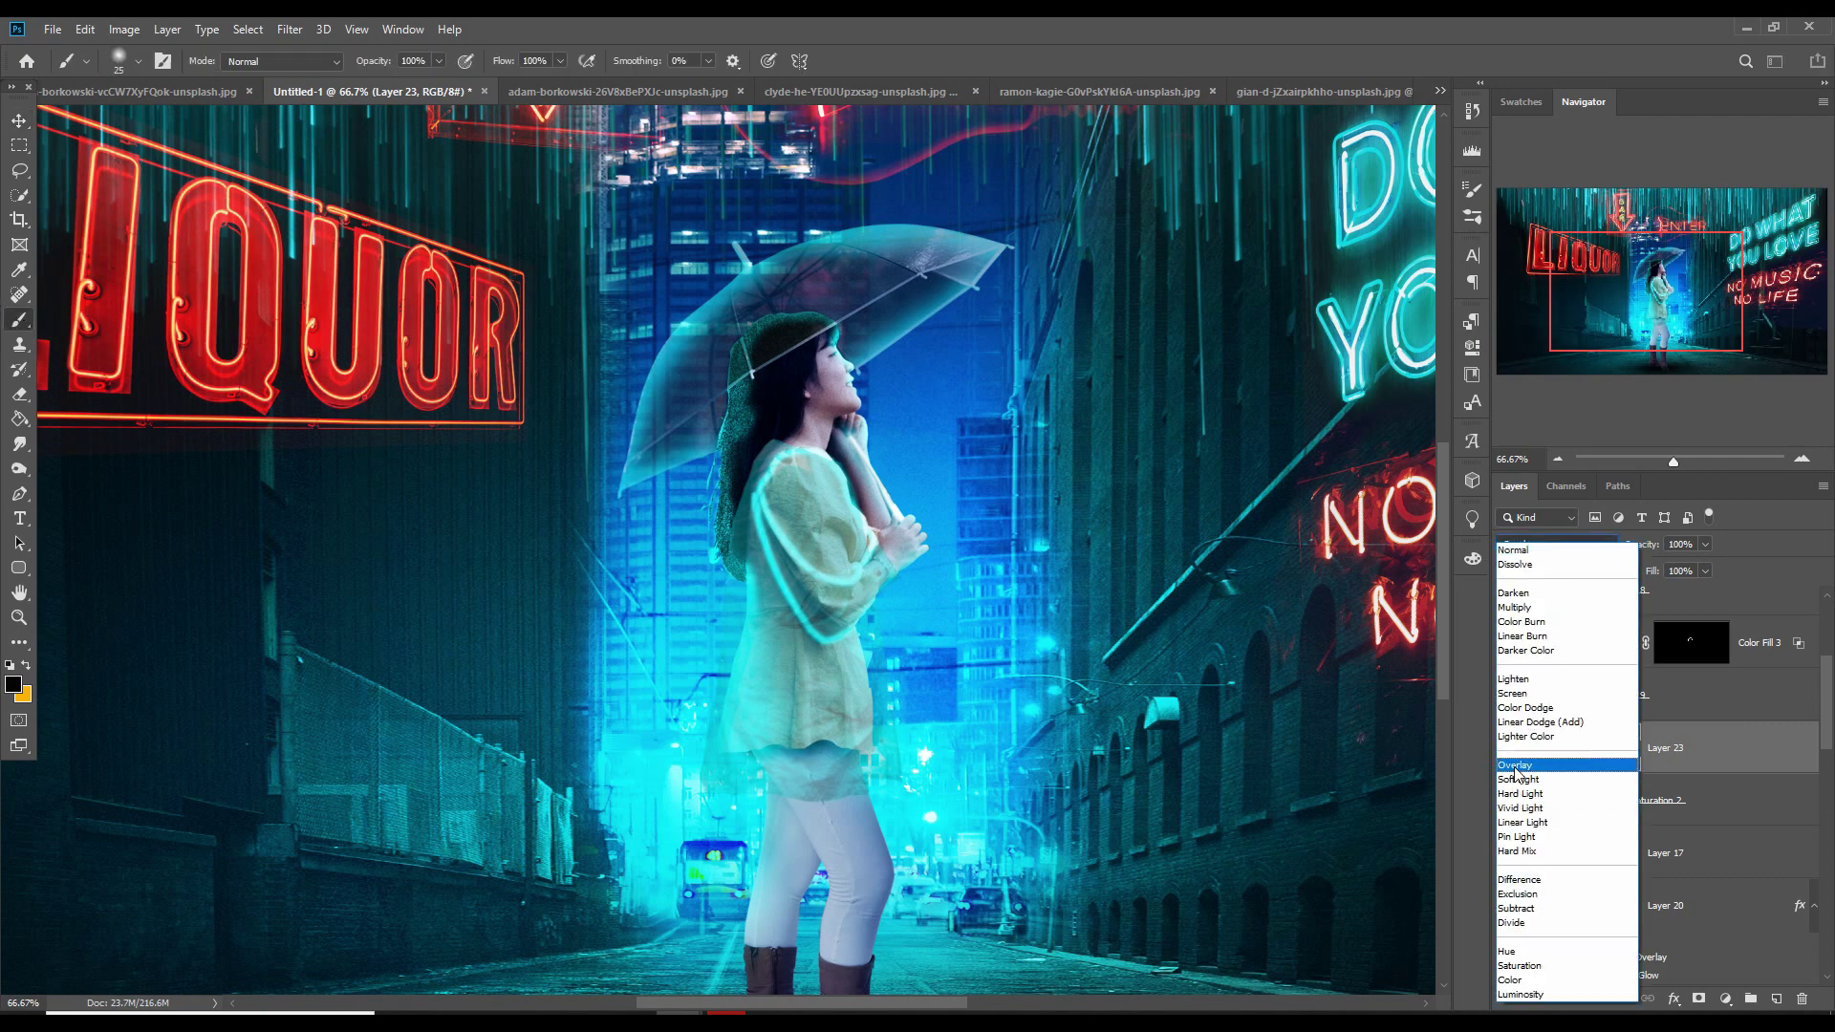
click(1515, 766)
Set the foreground colour to cyan #02f9fc and enlarge the brush to 80 pixels
click(14, 683)
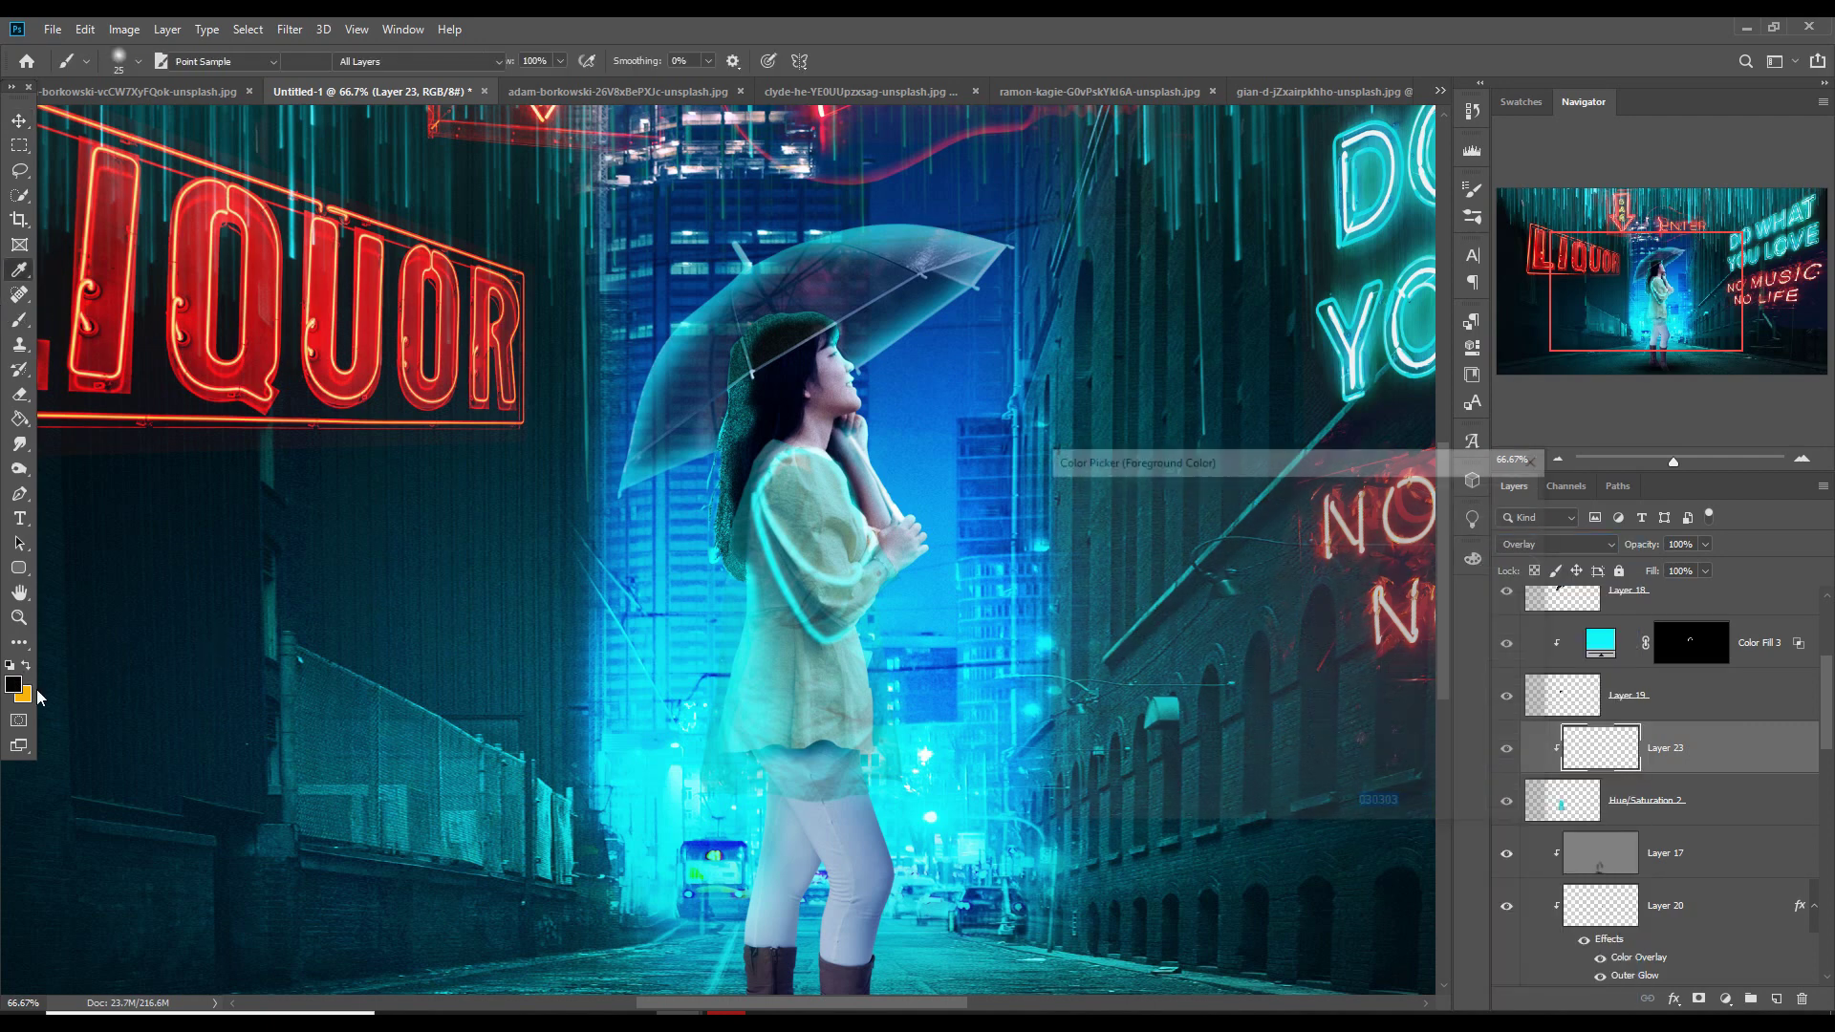
click(1294, 504)
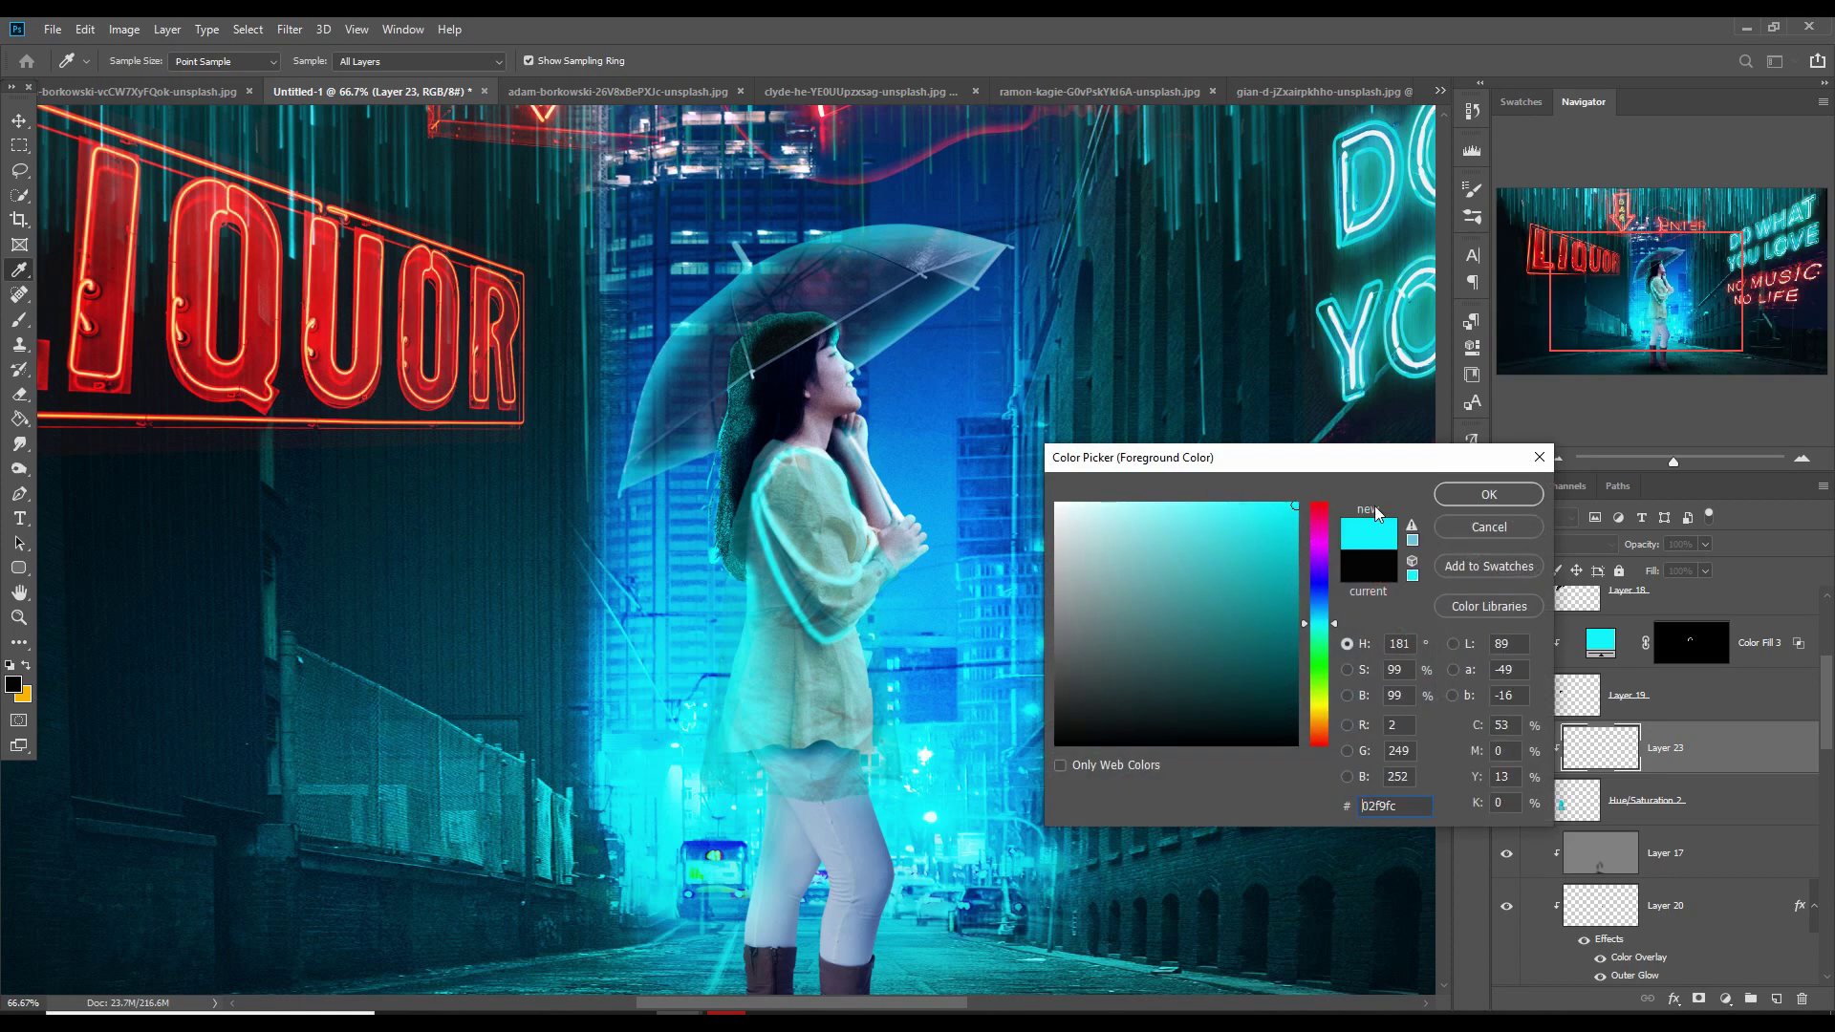
click(1467, 495)
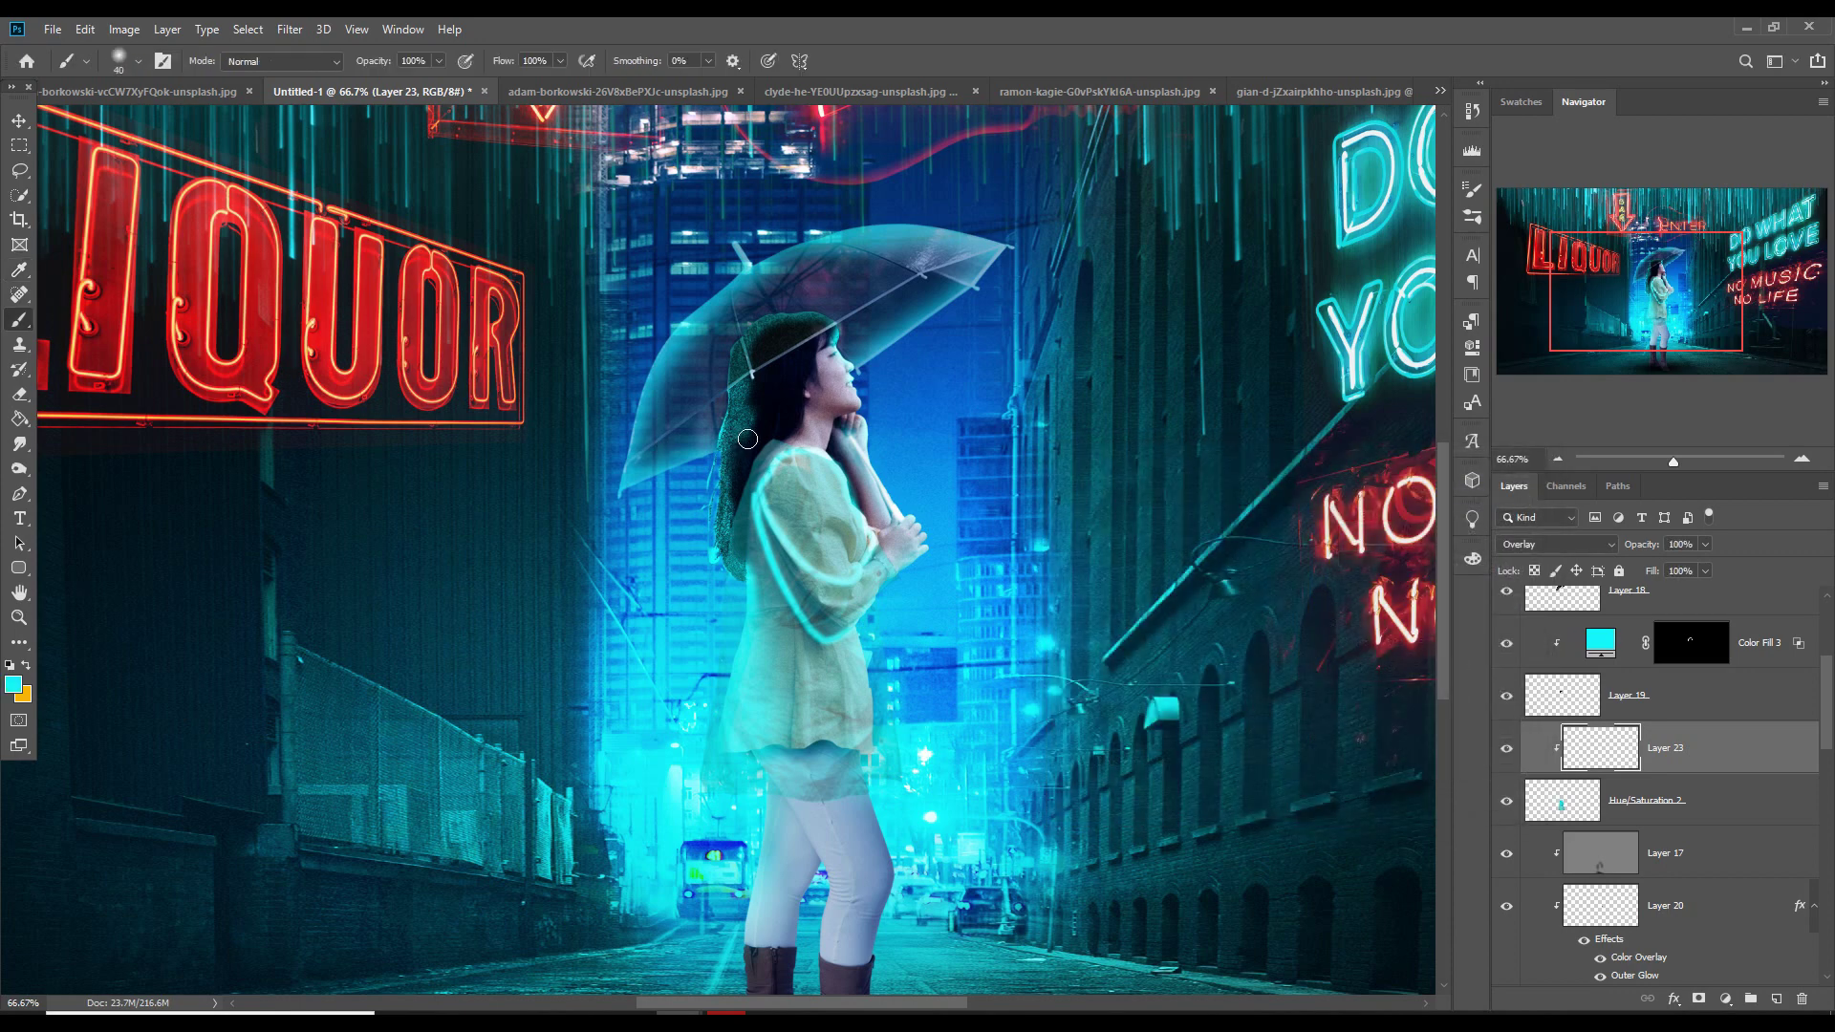
key(bracketright)
key(bracketright)
key(bracketright)
key(bracketright)
Set the clipped layer's blend mode to Normal and paint cyan along the raincoat's edges and hem
click(1613, 550)
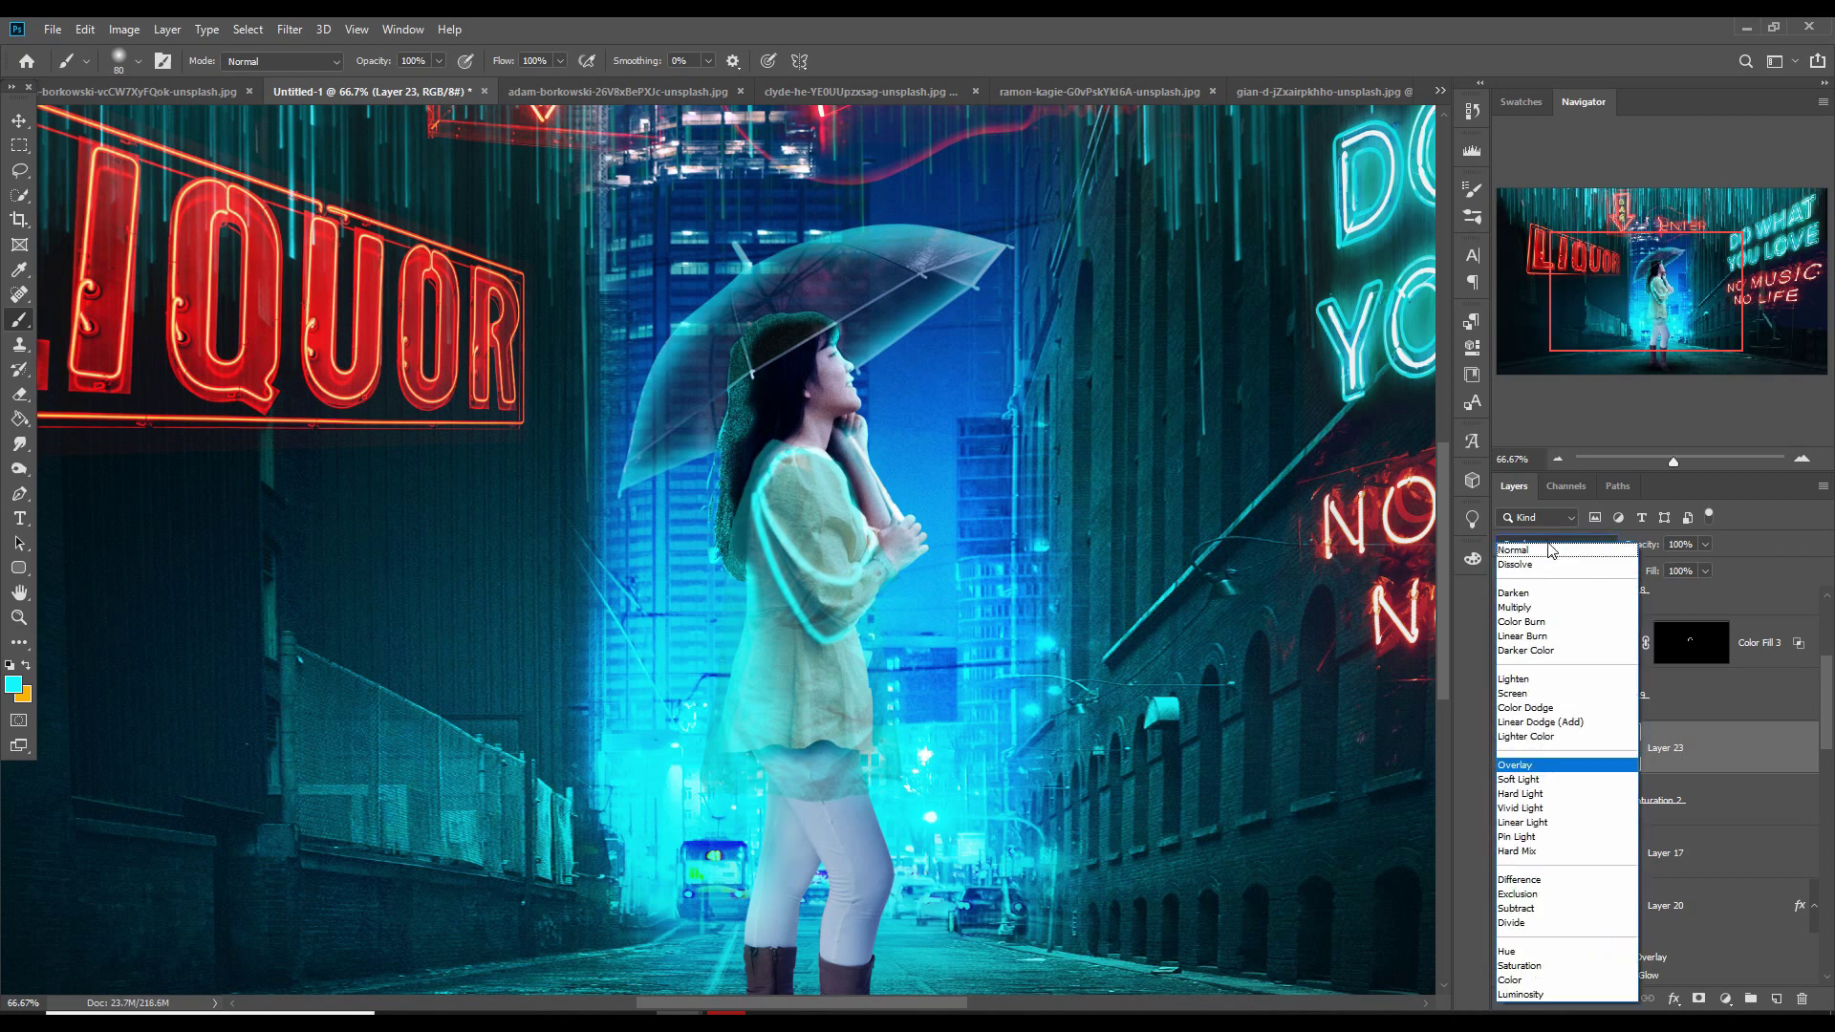
click(1543, 554)
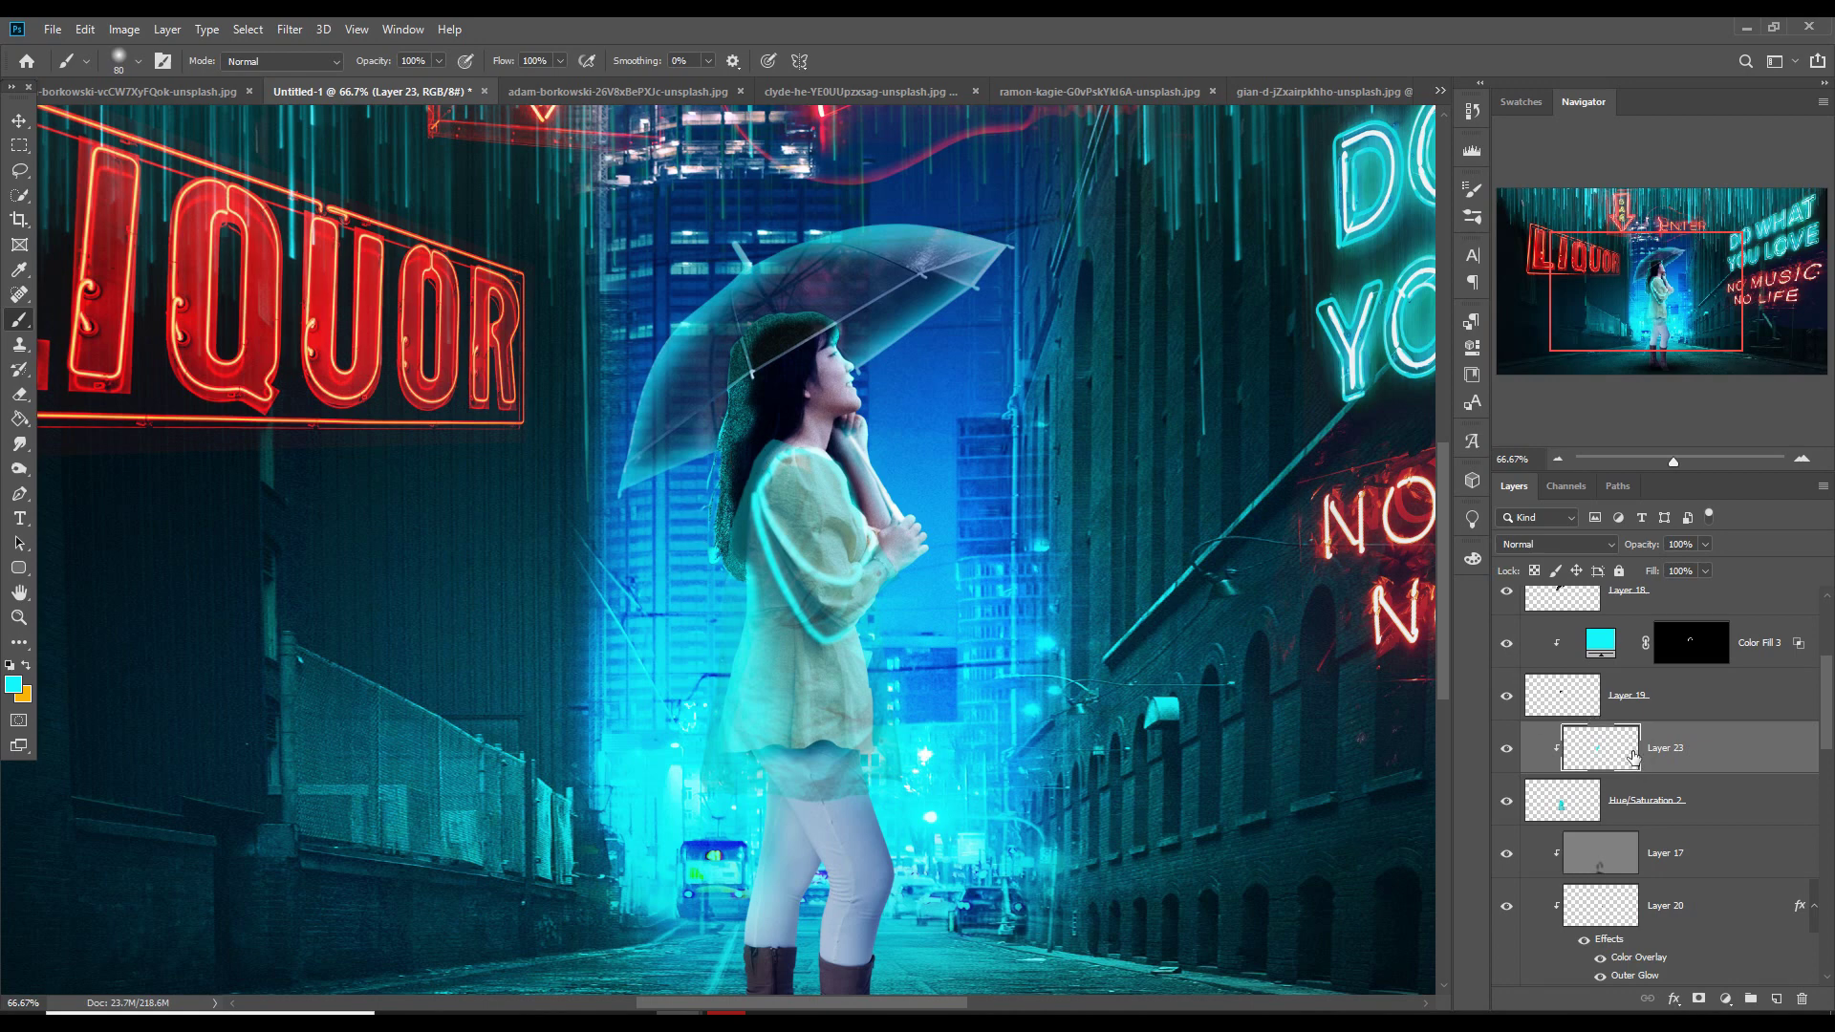
click(1582, 801)
click(1696, 760)
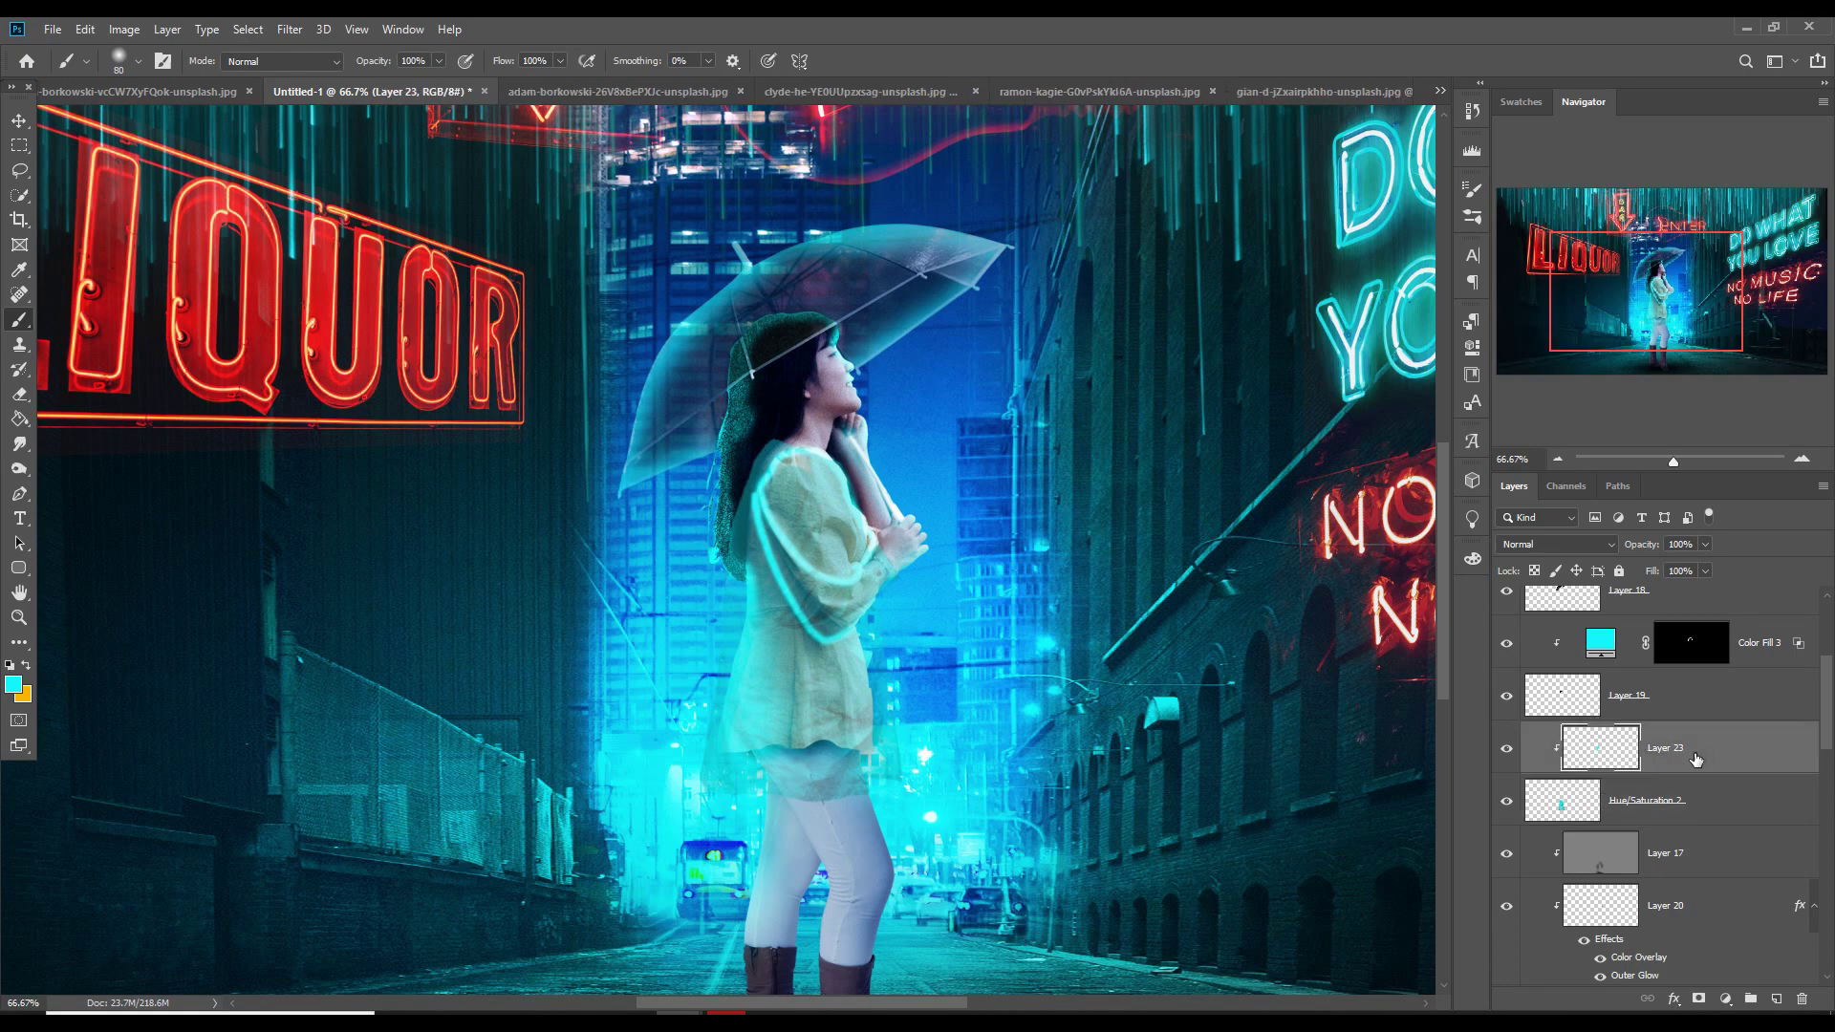
click(1587, 801)
click(1622, 754)
mouse_move(724, 581)
mouse_down()
mouse_move(702, 713)
mouse_move(719, 554)
mouse_move(684, 857)
mouse_move(702, 774)
mouse_move(701, 803)
mouse_move(962, 792)
mouse_up()
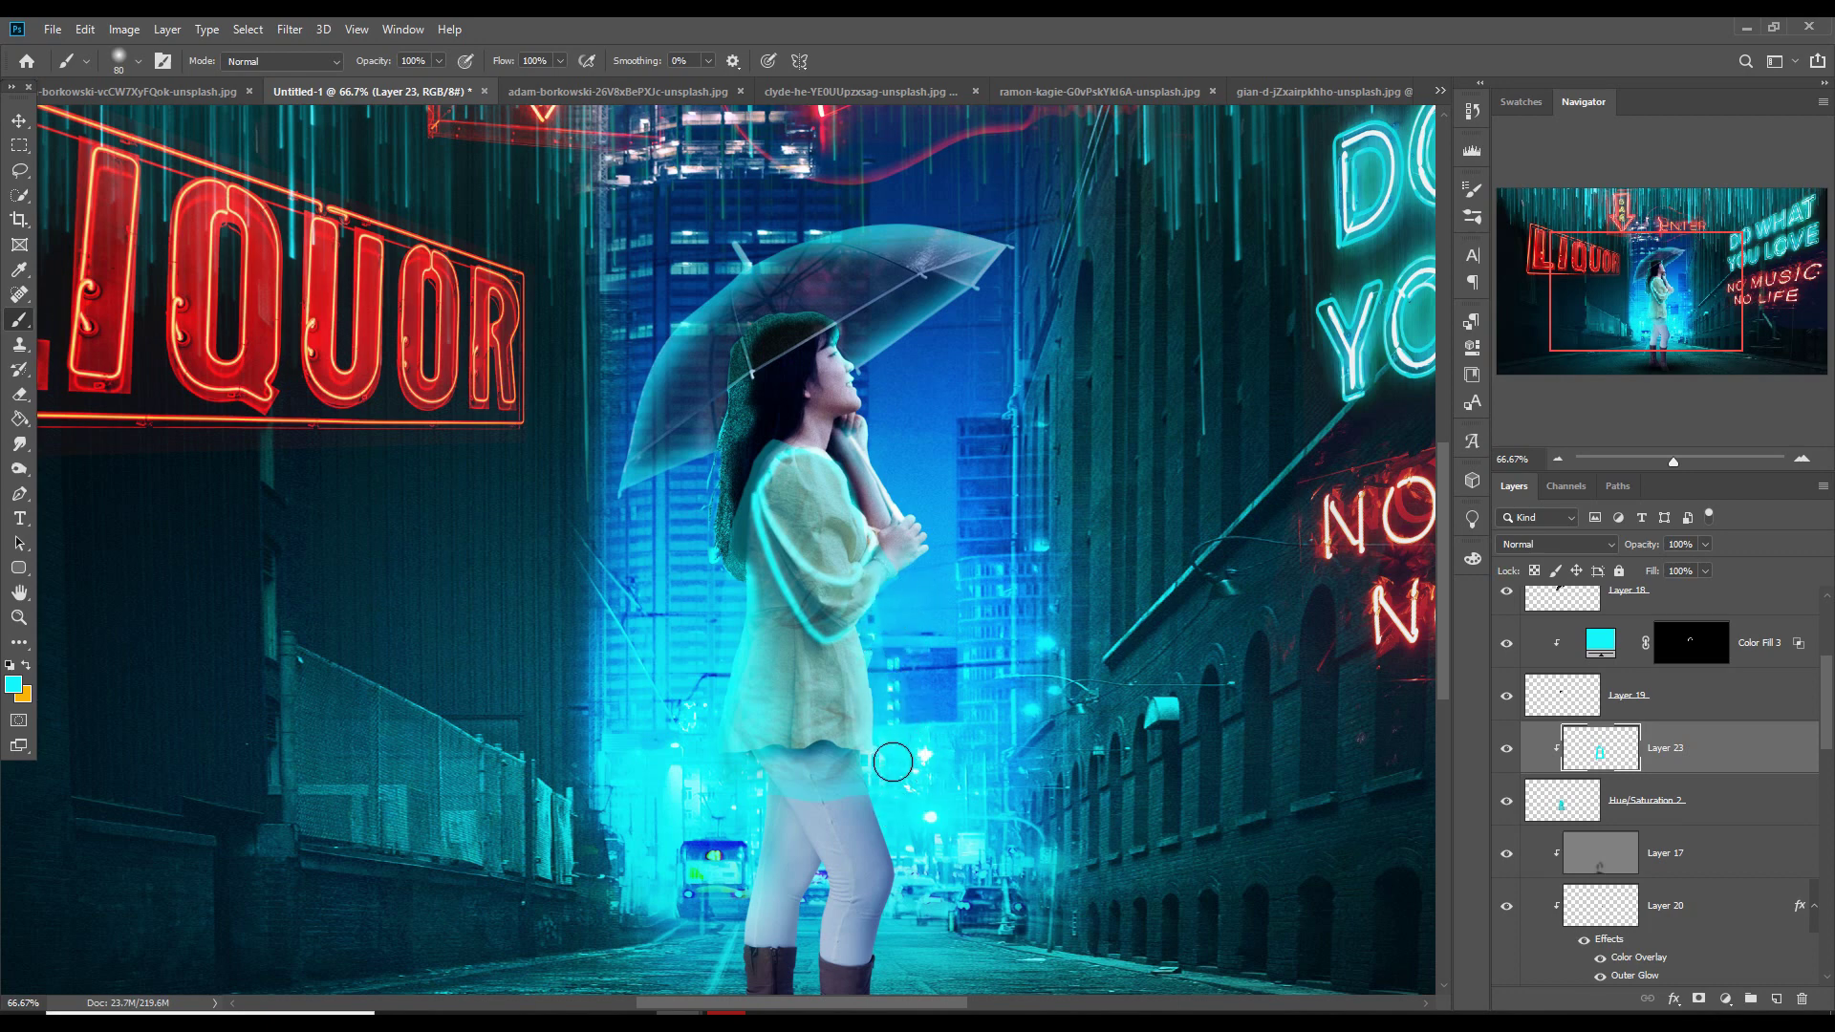
Copy the blue and purple light-trails photo into the composite as a new layer and close its document
click(20, 120)
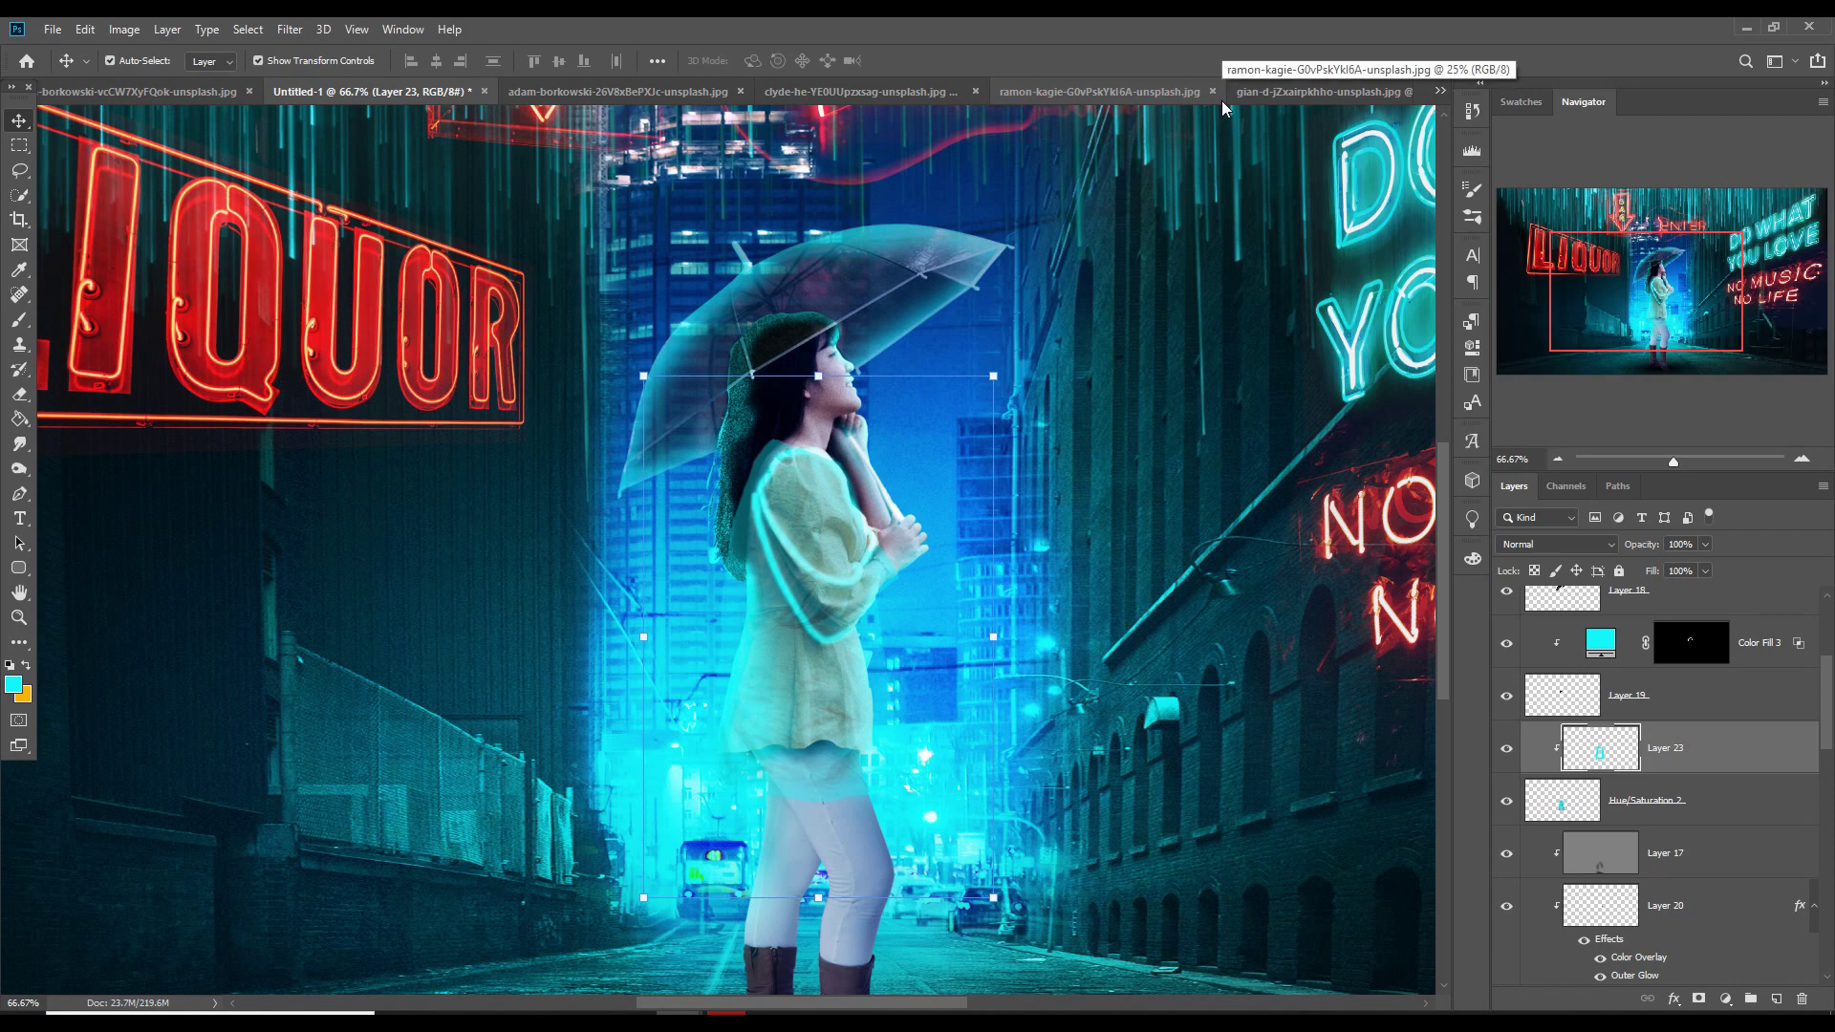
click(881, 95)
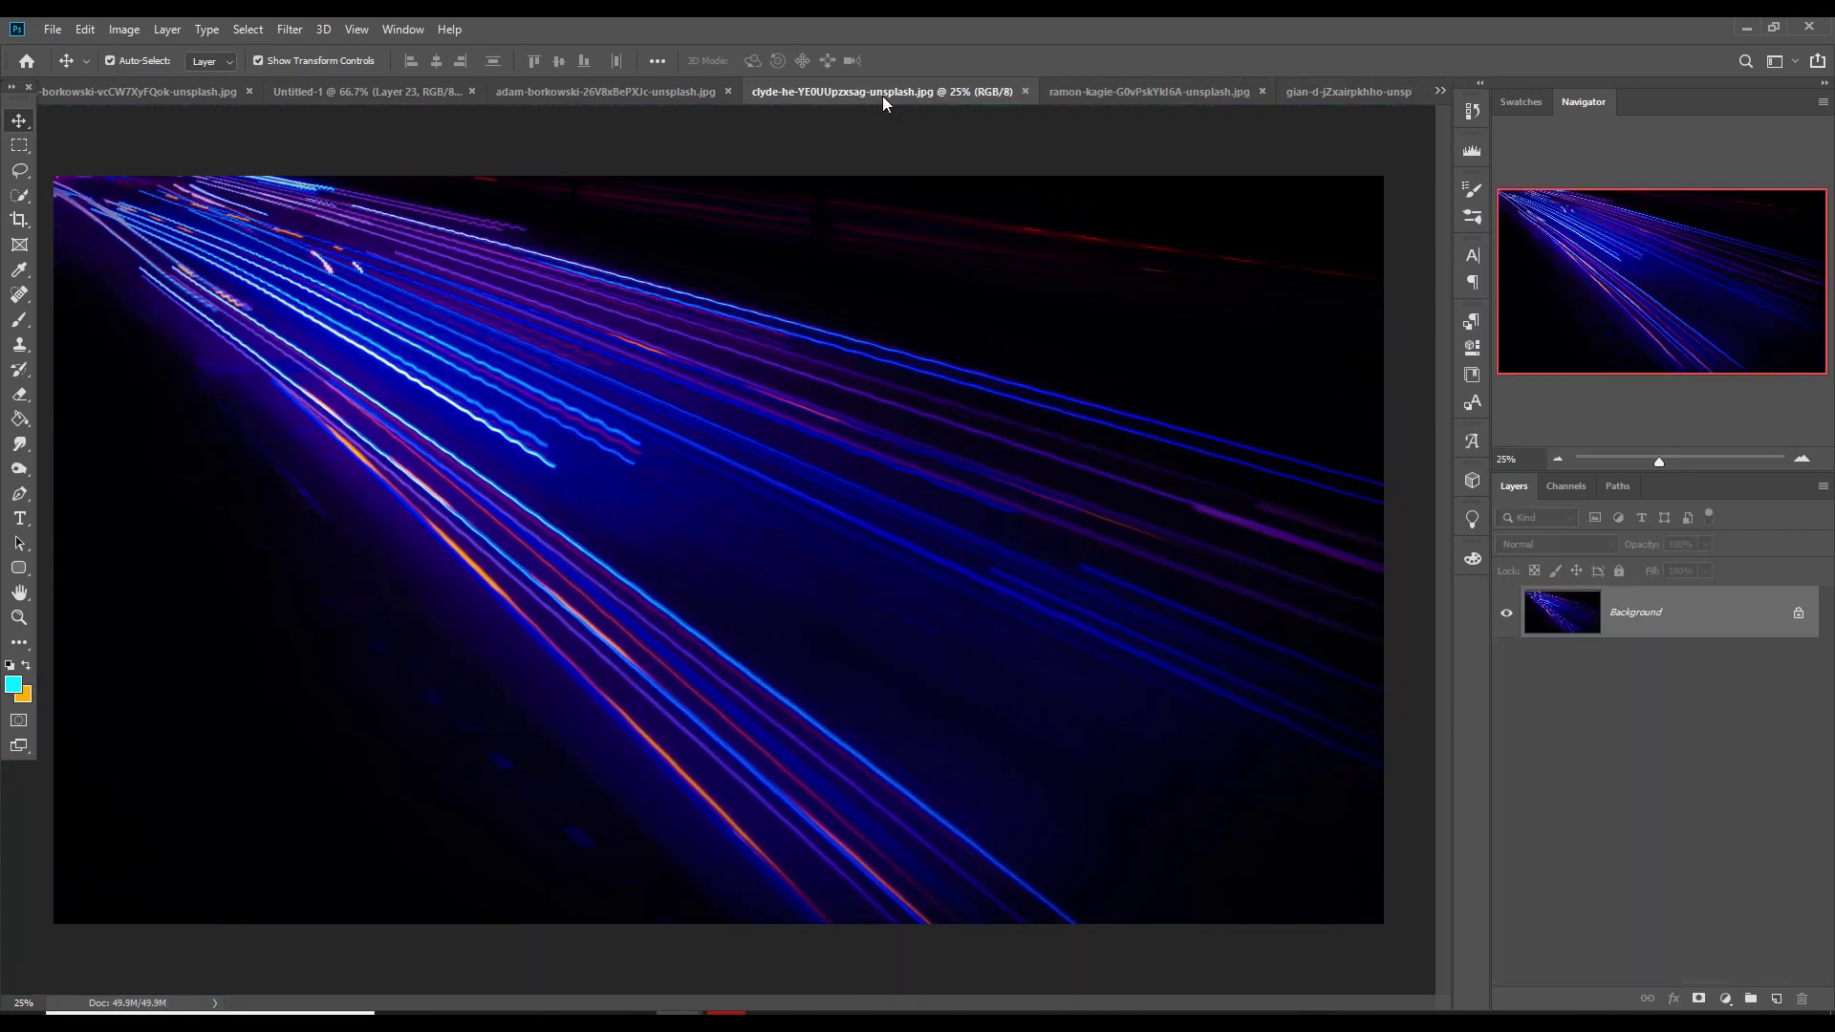
drag(910, 90, 1402, 279)
drag(1510, 406, 1045, 415)
drag(1792, 293, 1138, 525)
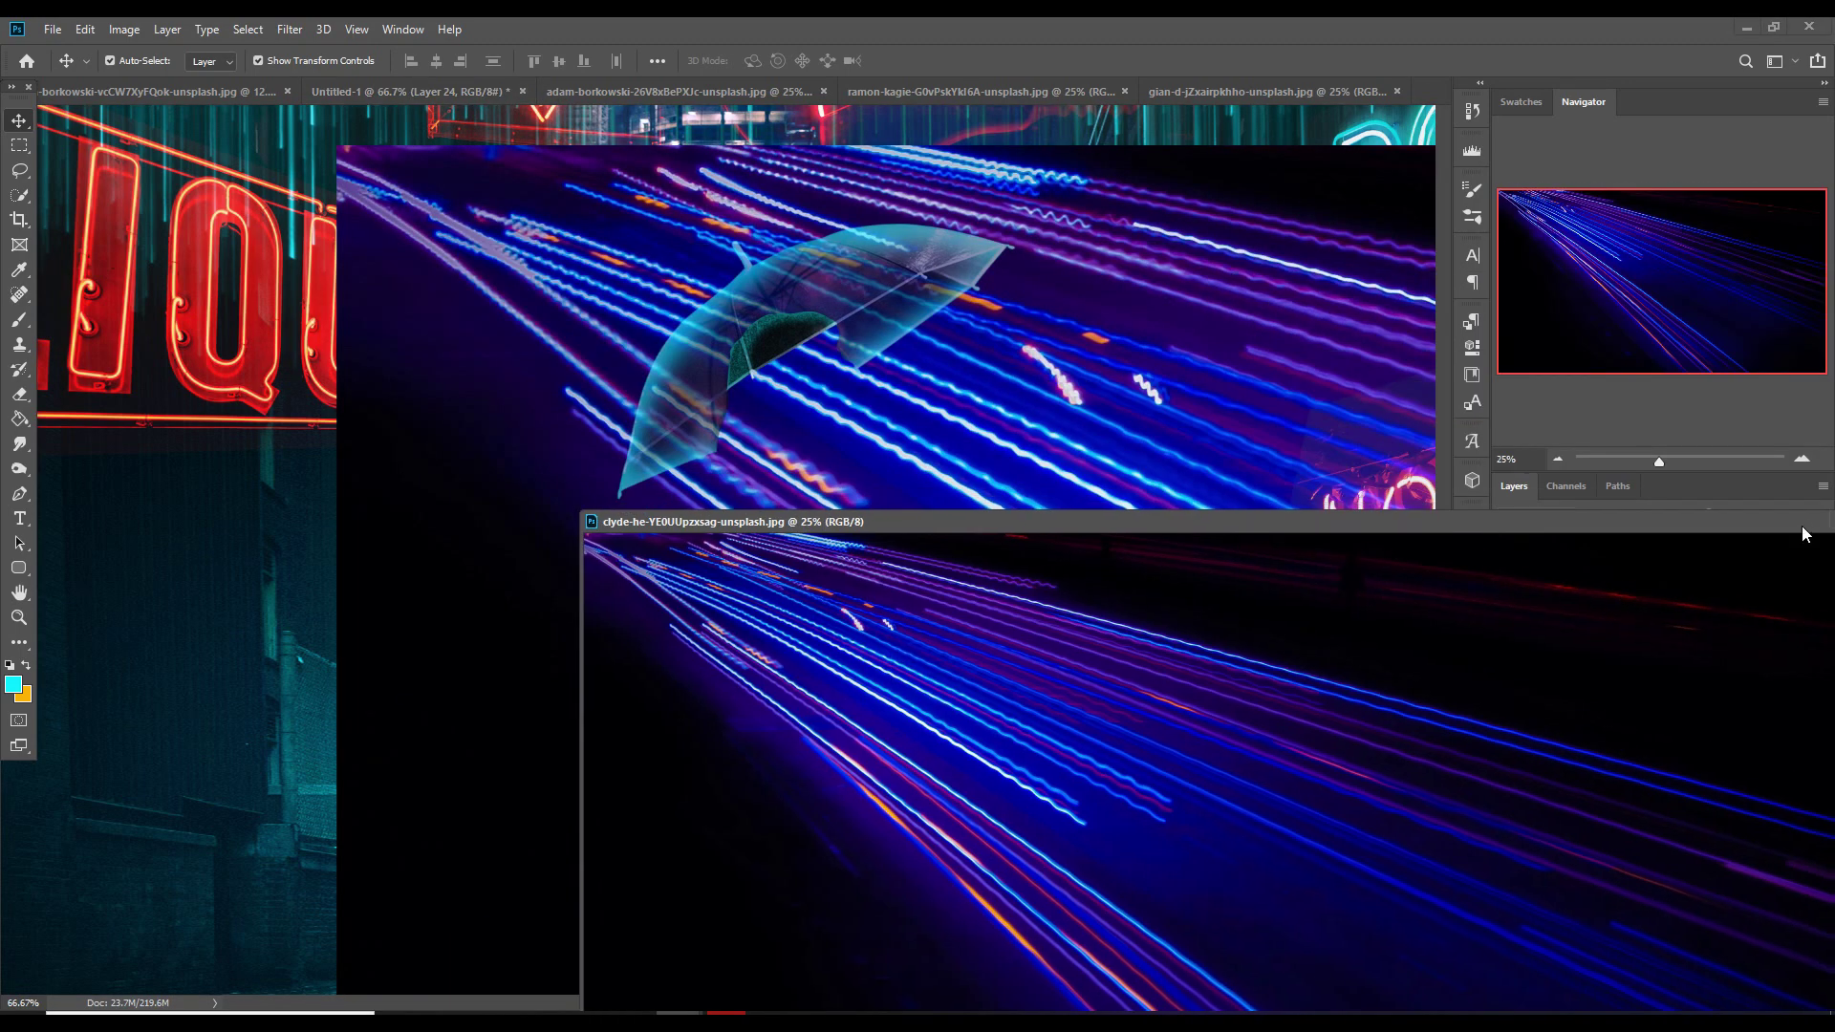
drag(1803, 532, 1224, 623)
click(1266, 622)
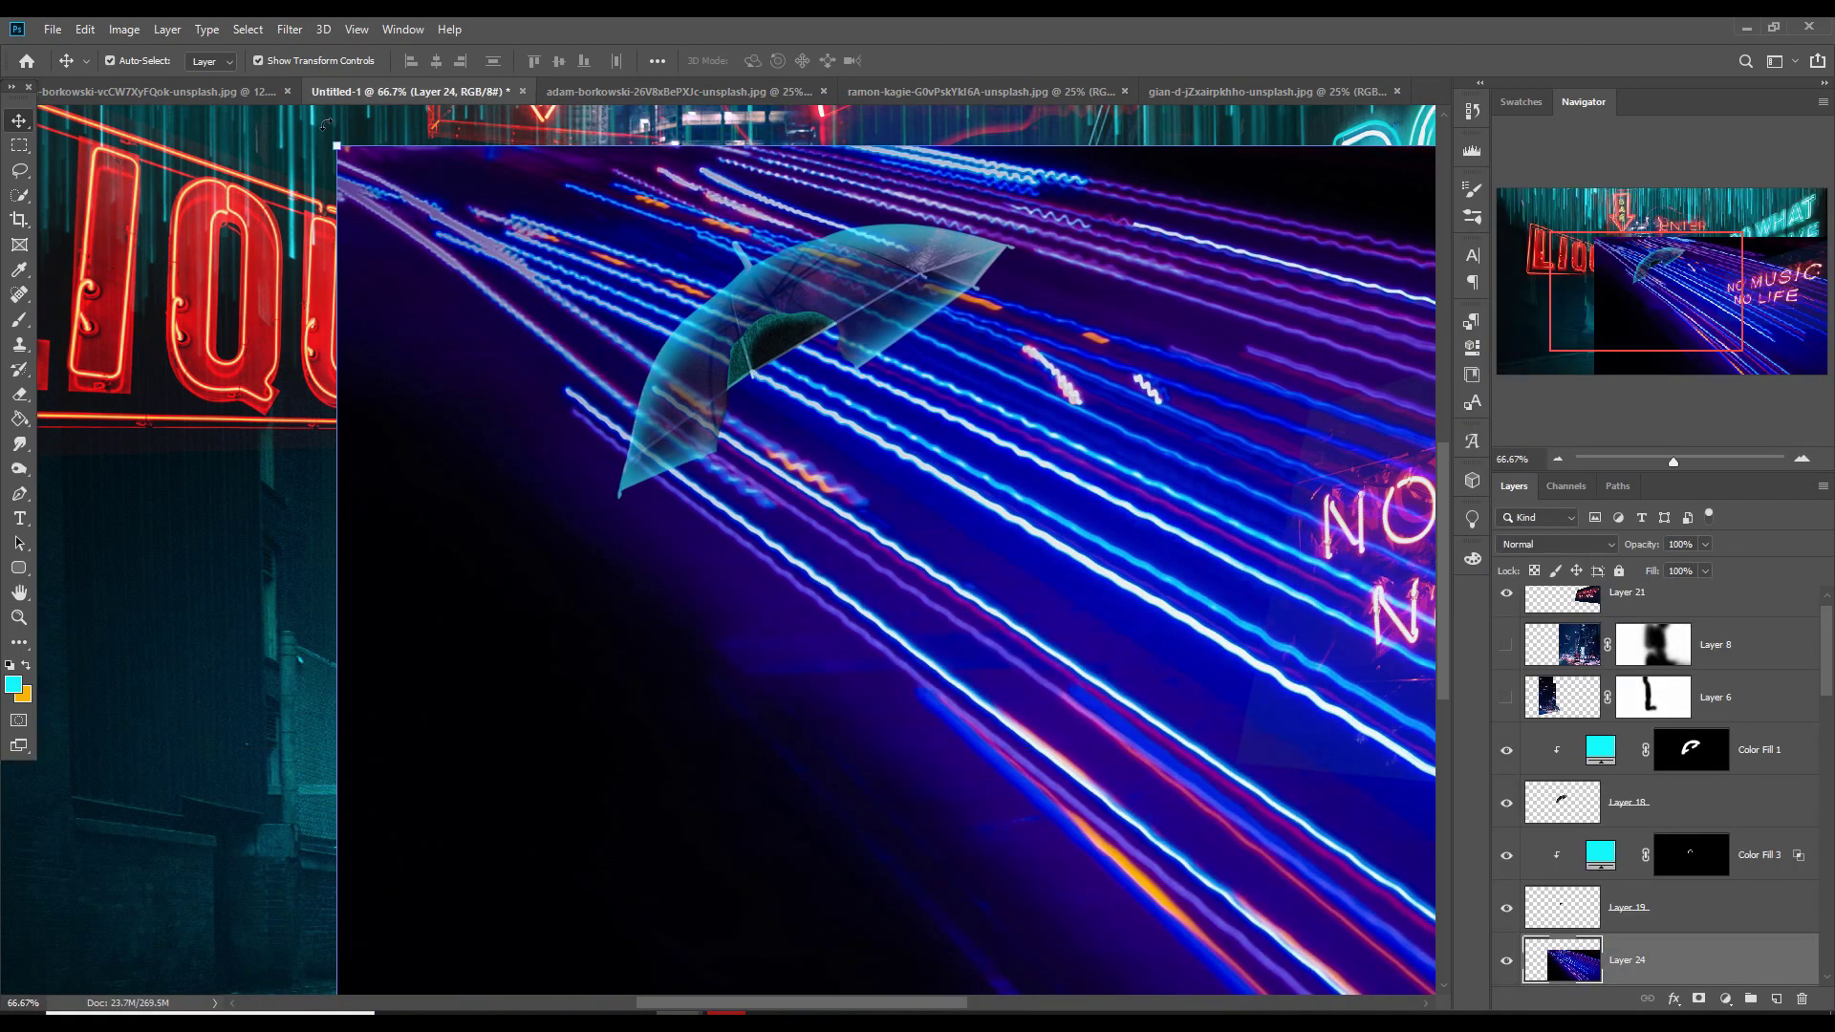
Scale the light-trails layer down to 74.48%, reposition it over the alley's right side and set its blend mode to Lighten
drag(335, 145, 1012, 850)
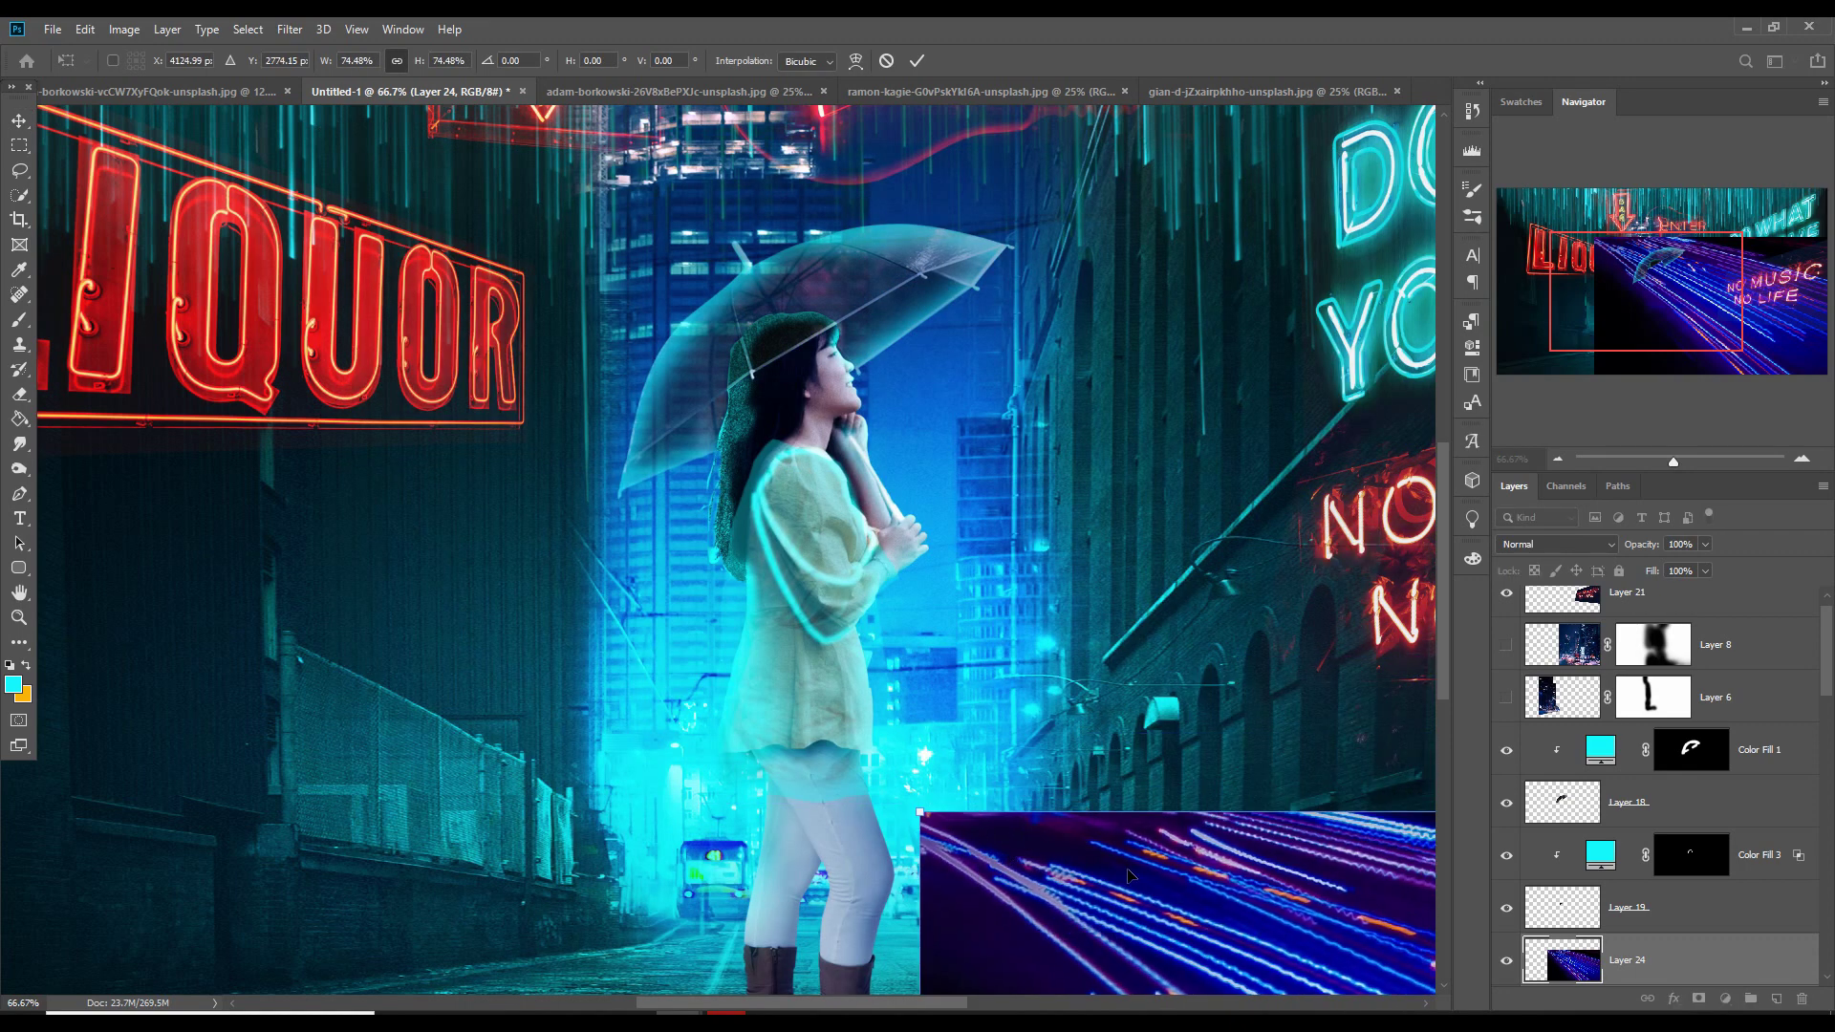
drag(1190, 521, 1078, 218)
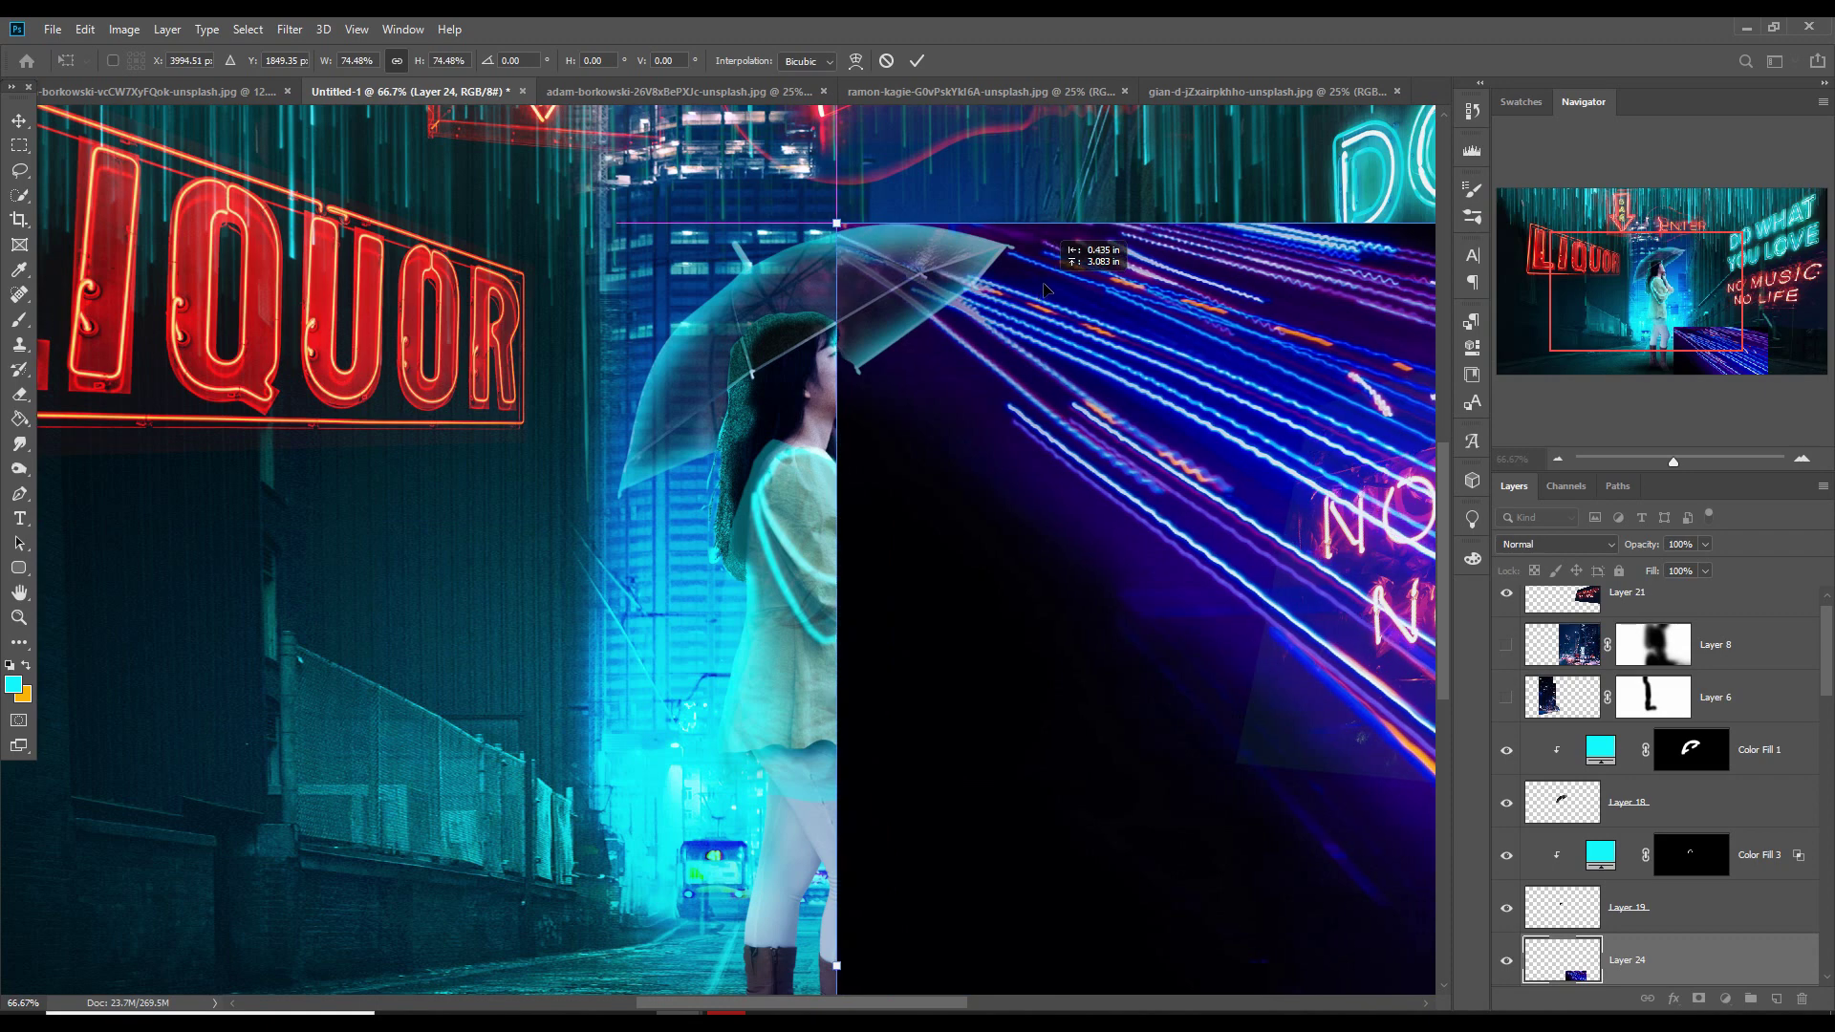
click(1575, 542)
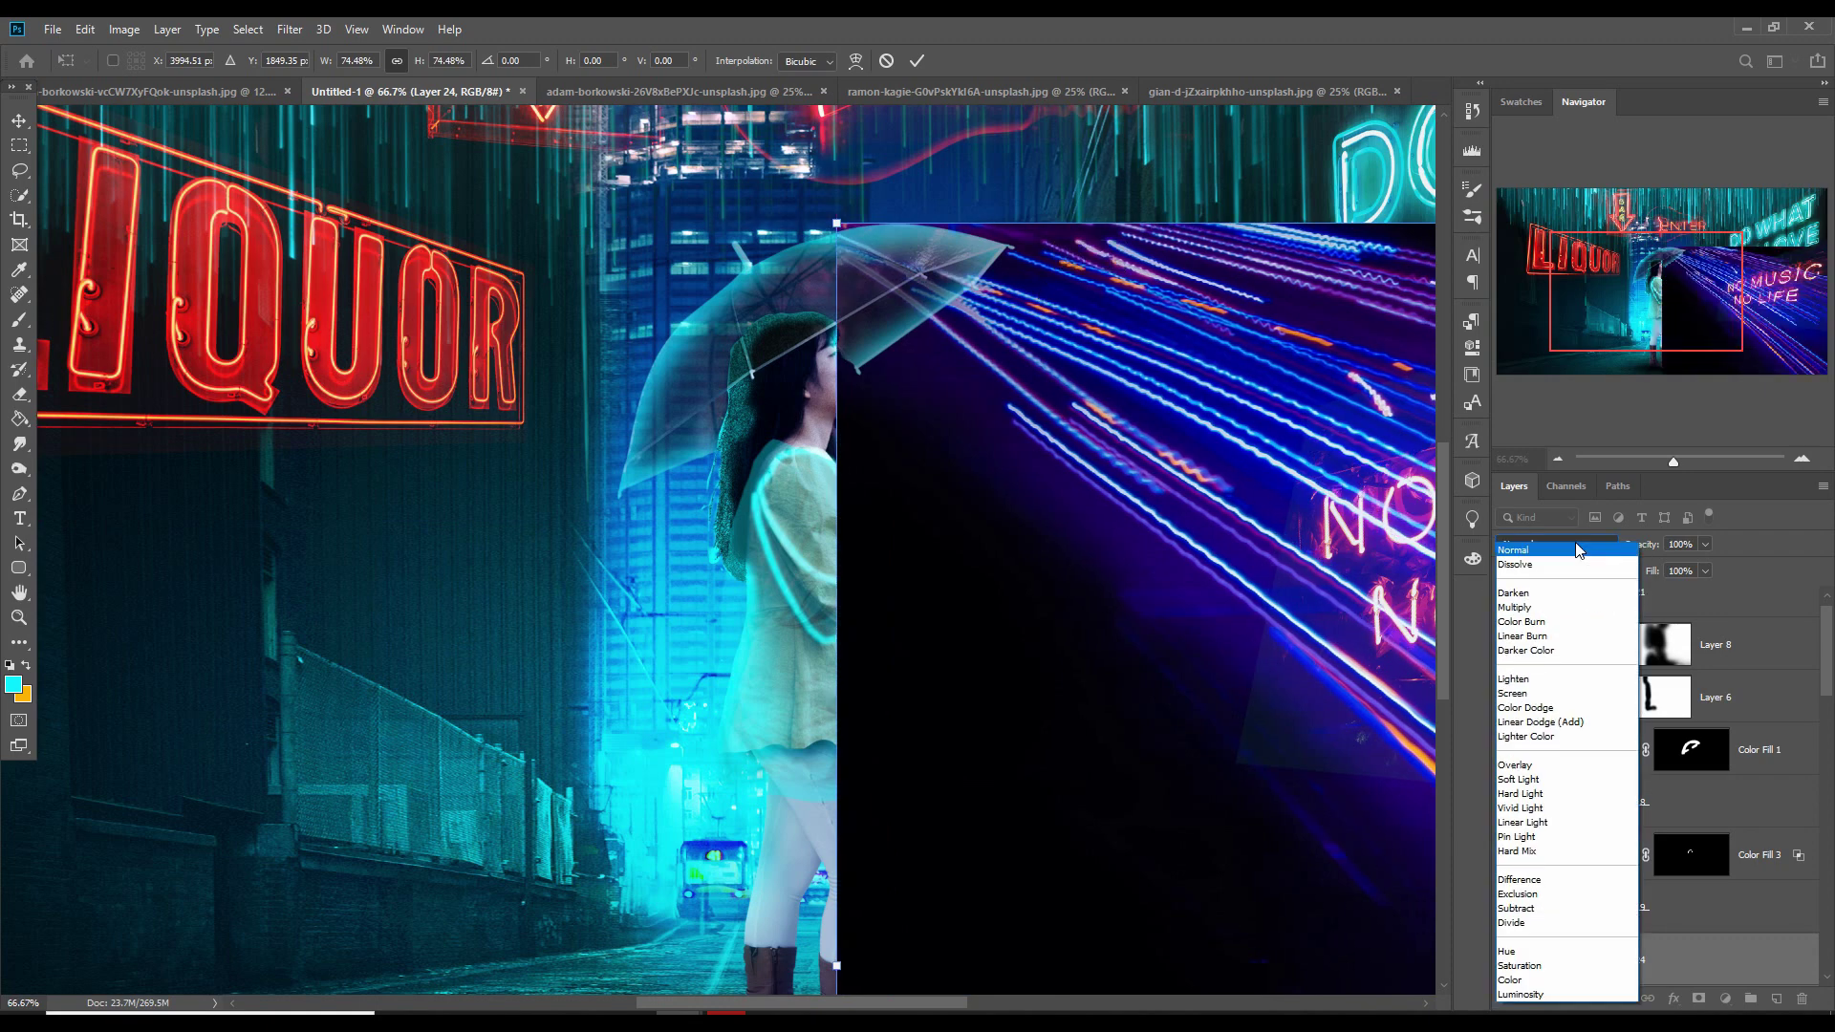
click(1539, 684)
Rotate the light-trails layer about 30° counter-clockwise, shrink it and place it so the trails run along the street at the woman's right
key(ctrl+minus)
key(ctrl+minus)
key(ctrl+minus)
key(ctrl+minus)
drag(1397, 474, 1250, 323)
drag(1099, 535, 1166, 516)
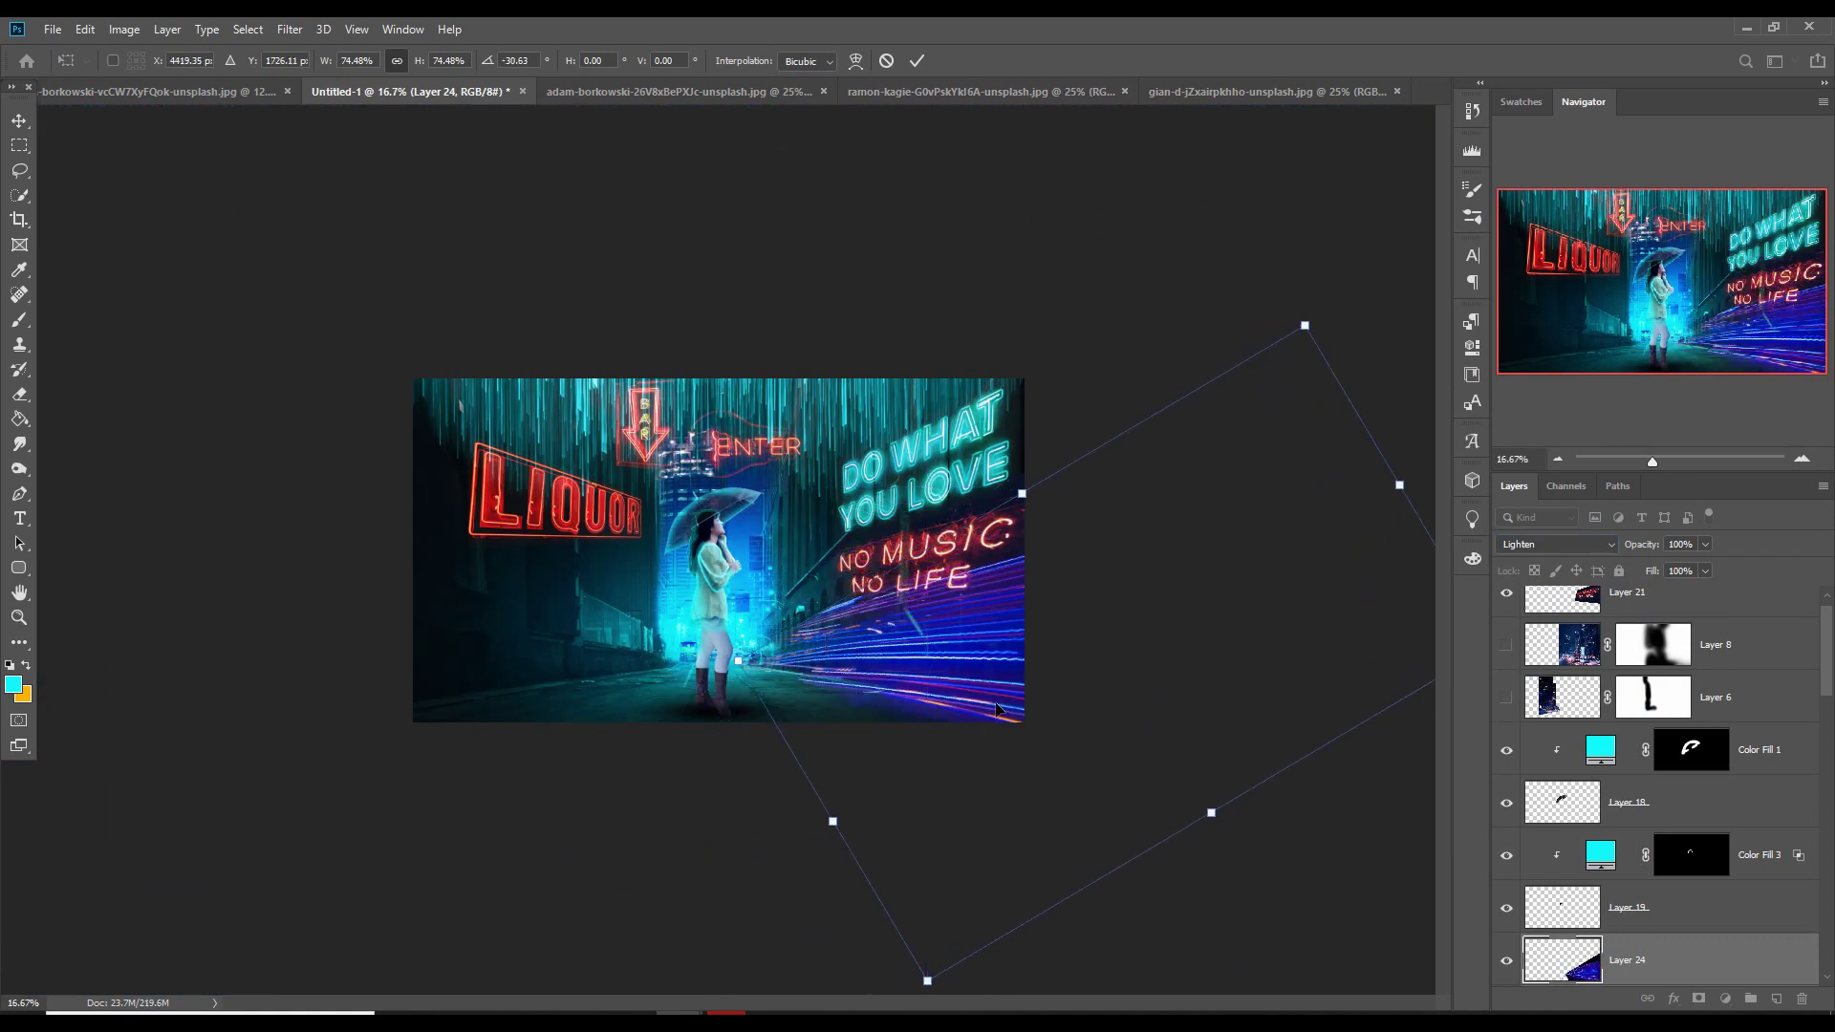
drag(926, 983, 1038, 789)
drag(1172, 477, 1017, 570)
key(Return)
Copy the glowing-lanterns photo into the composite as a new layer and close its document
drag(1181, 92, 1700, 225)
drag(1385, 535, 648, 515)
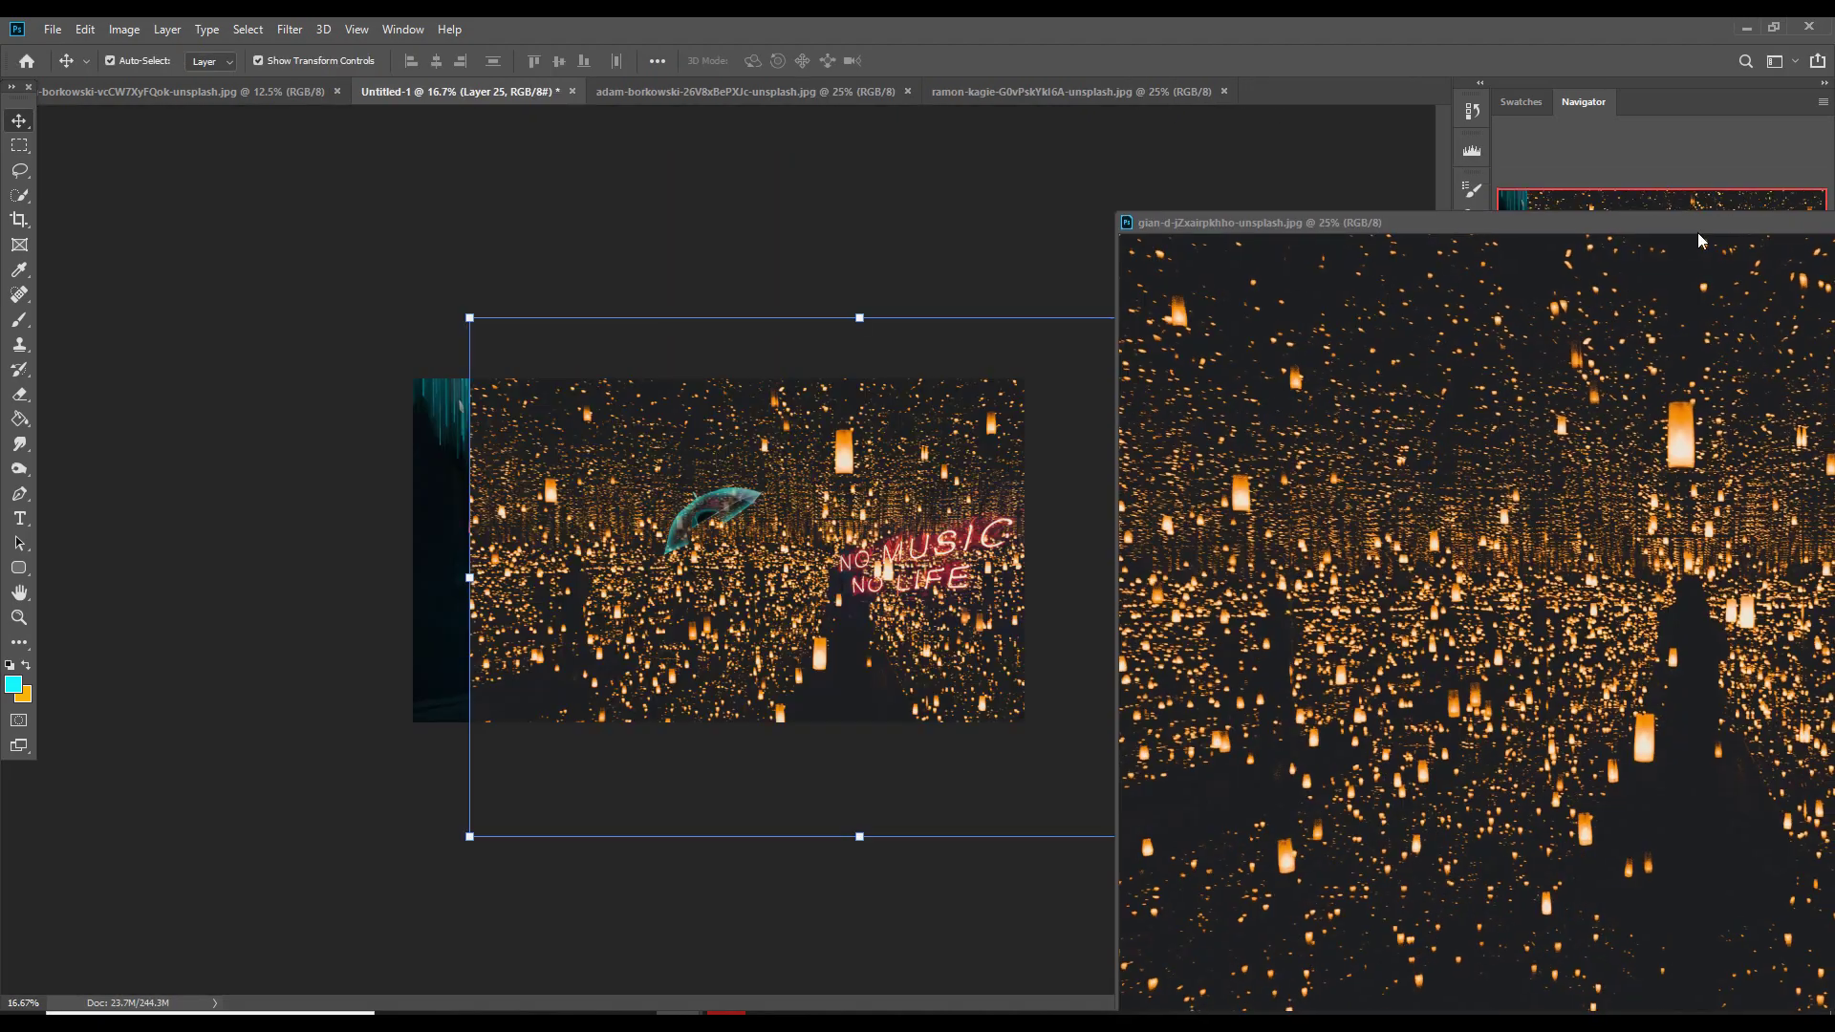
key(ctrl+w)
Set the lanterns layer's blend mode to Lighten, then shrink it and place it around the umbrella and the background buildings
click(1575, 543)
click(1539, 684)
drag(1248, 317, 933, 528)
drag(860, 611, 712, 545)
drag(783, 450, 905, 340)
drag(737, 572, 749, 545)
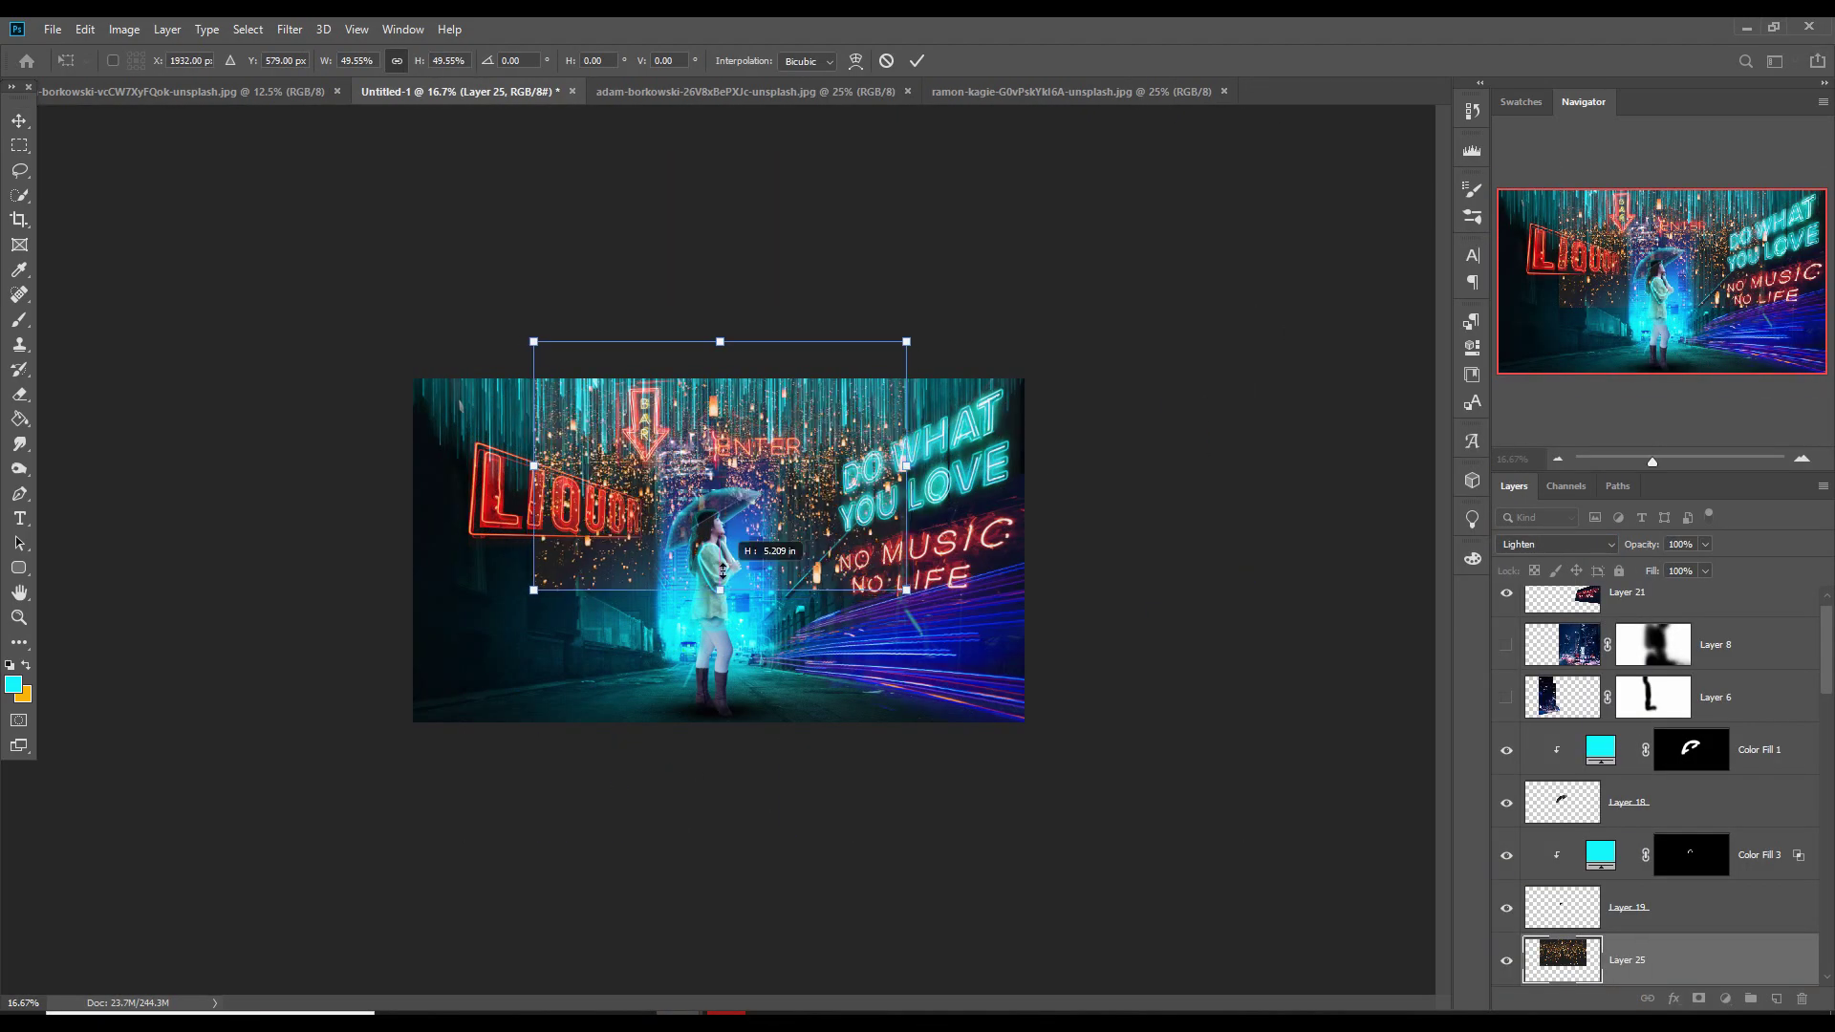
drag(904, 340, 833, 396)
click(919, 60)
Add a Hue/Saturation adjustment clipped to the lanterns layer and shift the lanterns' colour to teal
click(1725, 999)
click(1749, 815)
click(1306, 737)
click(1251, 548)
drag(1223, 485, 1231, 528)
click(1472, 347)
Stretch the lanterns layer's height to 126.38%
click(754, 569)
key(ctrl+t)
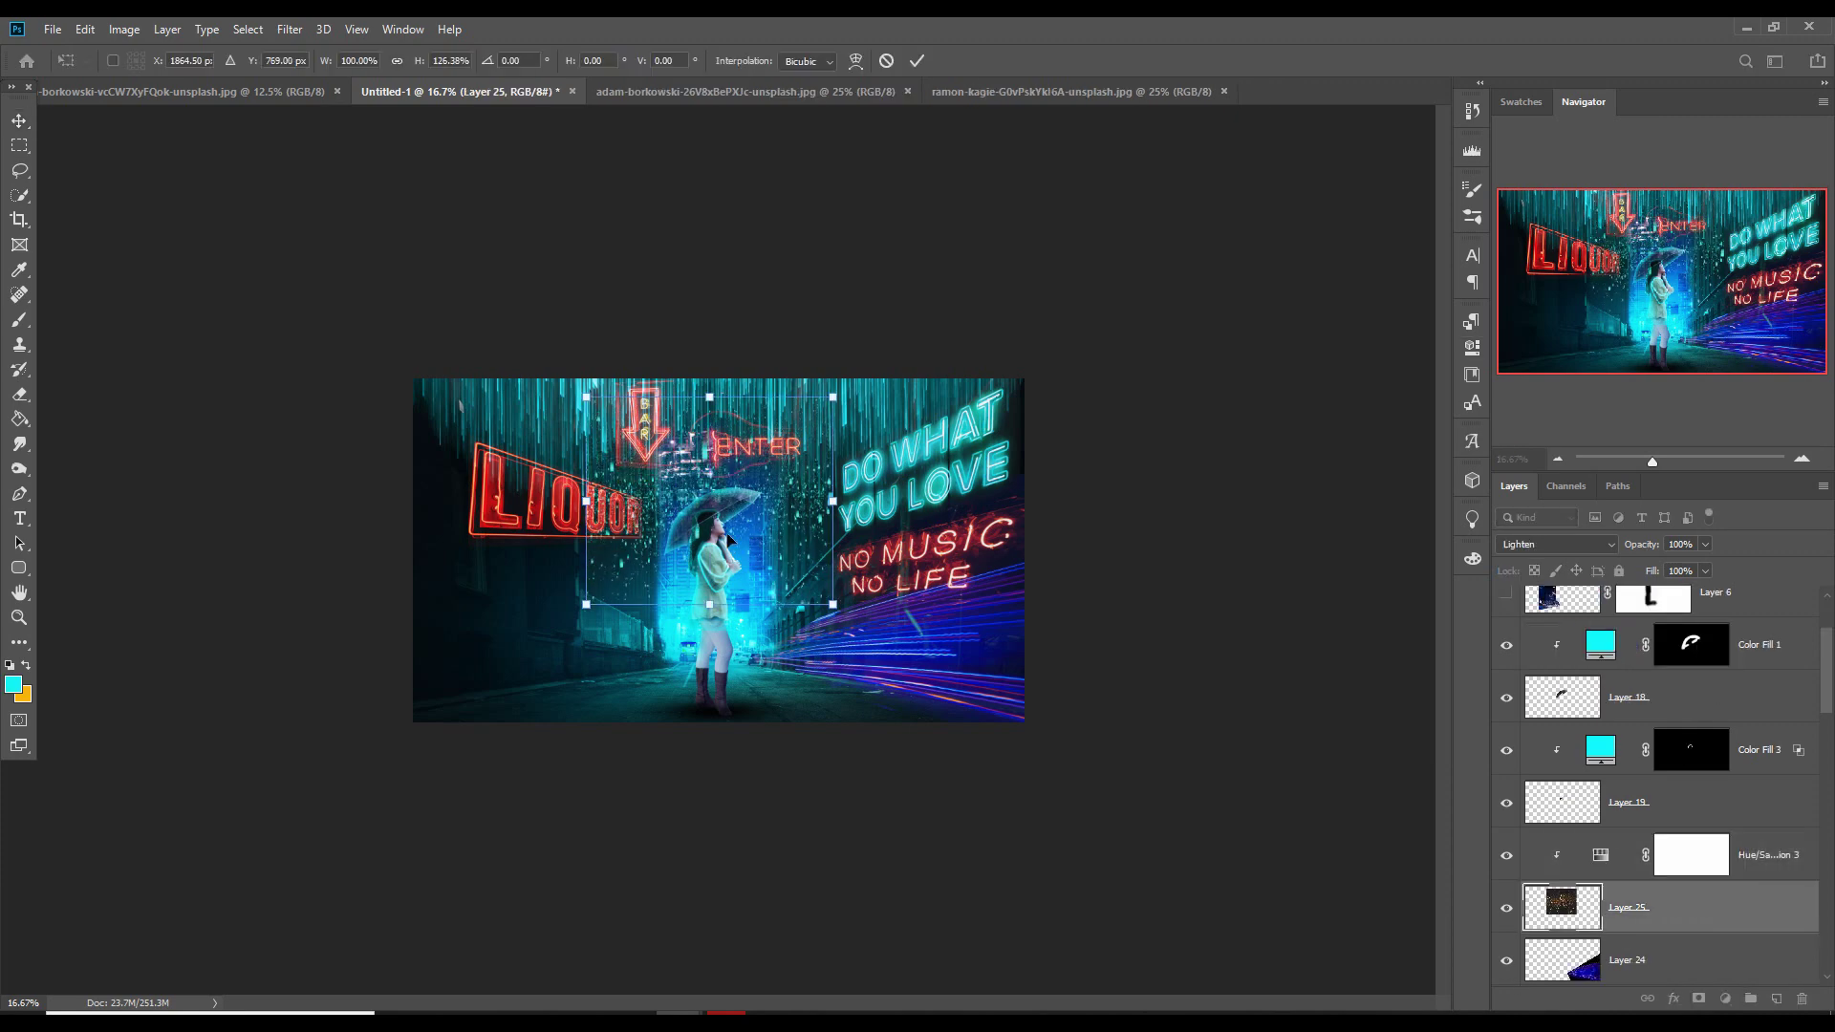
key(Return)
Merge the lanterns layer with its Hue/Saturation adjustment and set the merged layer's blend mode to Lighten
shift+click(1760, 859)
right_click(1760, 859)
click(1640, 609)
click(1556, 543)
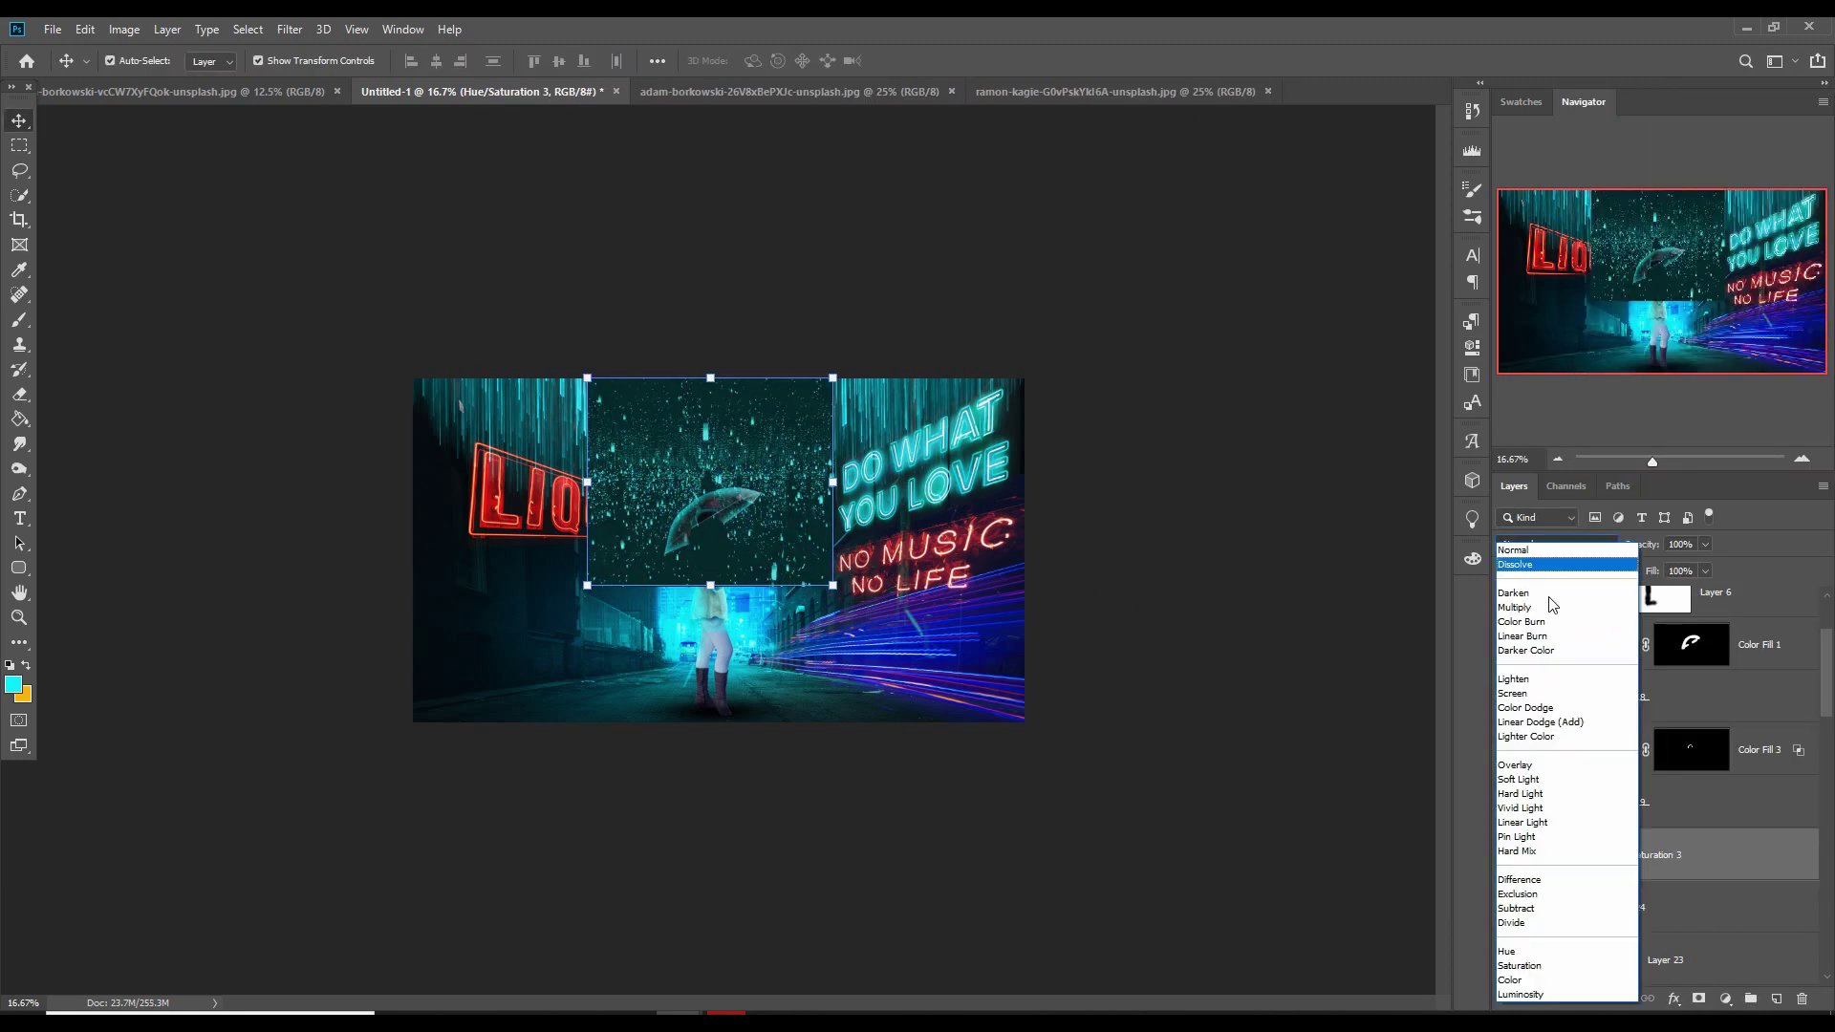
click(1540, 679)
Hide the rain-streaks layer
scroll(1692, 841, down, 3)
scroll(1692, 841, down, 4)
click(1506, 856)
scroll(1672, 726, up, 7)
Duplicate the merged teal lanterns layer and enlarge the copy across the whole scene
right_click(1673, 698)
click(1529, 310)
key(Return)
drag(832, 378, 925, 325)
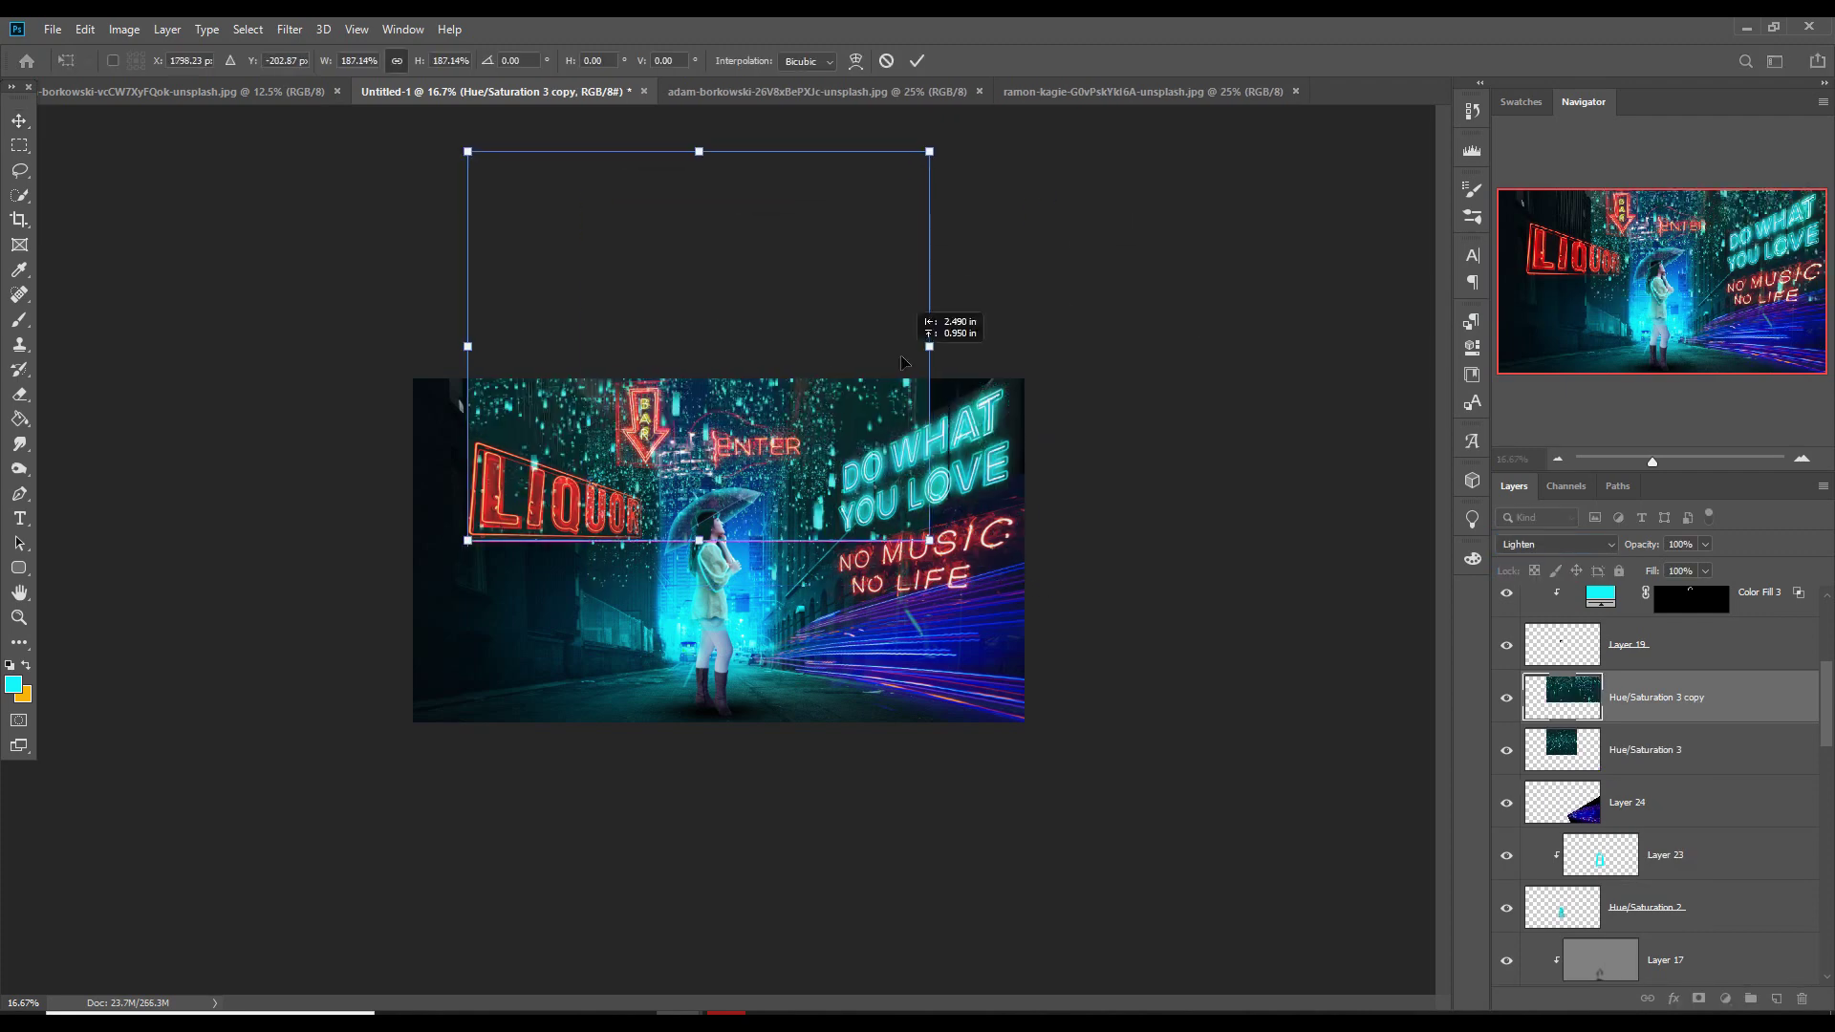
drag(482, 292, 415, 280)
key(Return)
Hide the enlarged lanterns copy and show the rain-streaks layer again
click(1506, 698)
scroll(1506, 698, down, 7)
click(1506, 697)
scroll(1697, 755, up, 8)
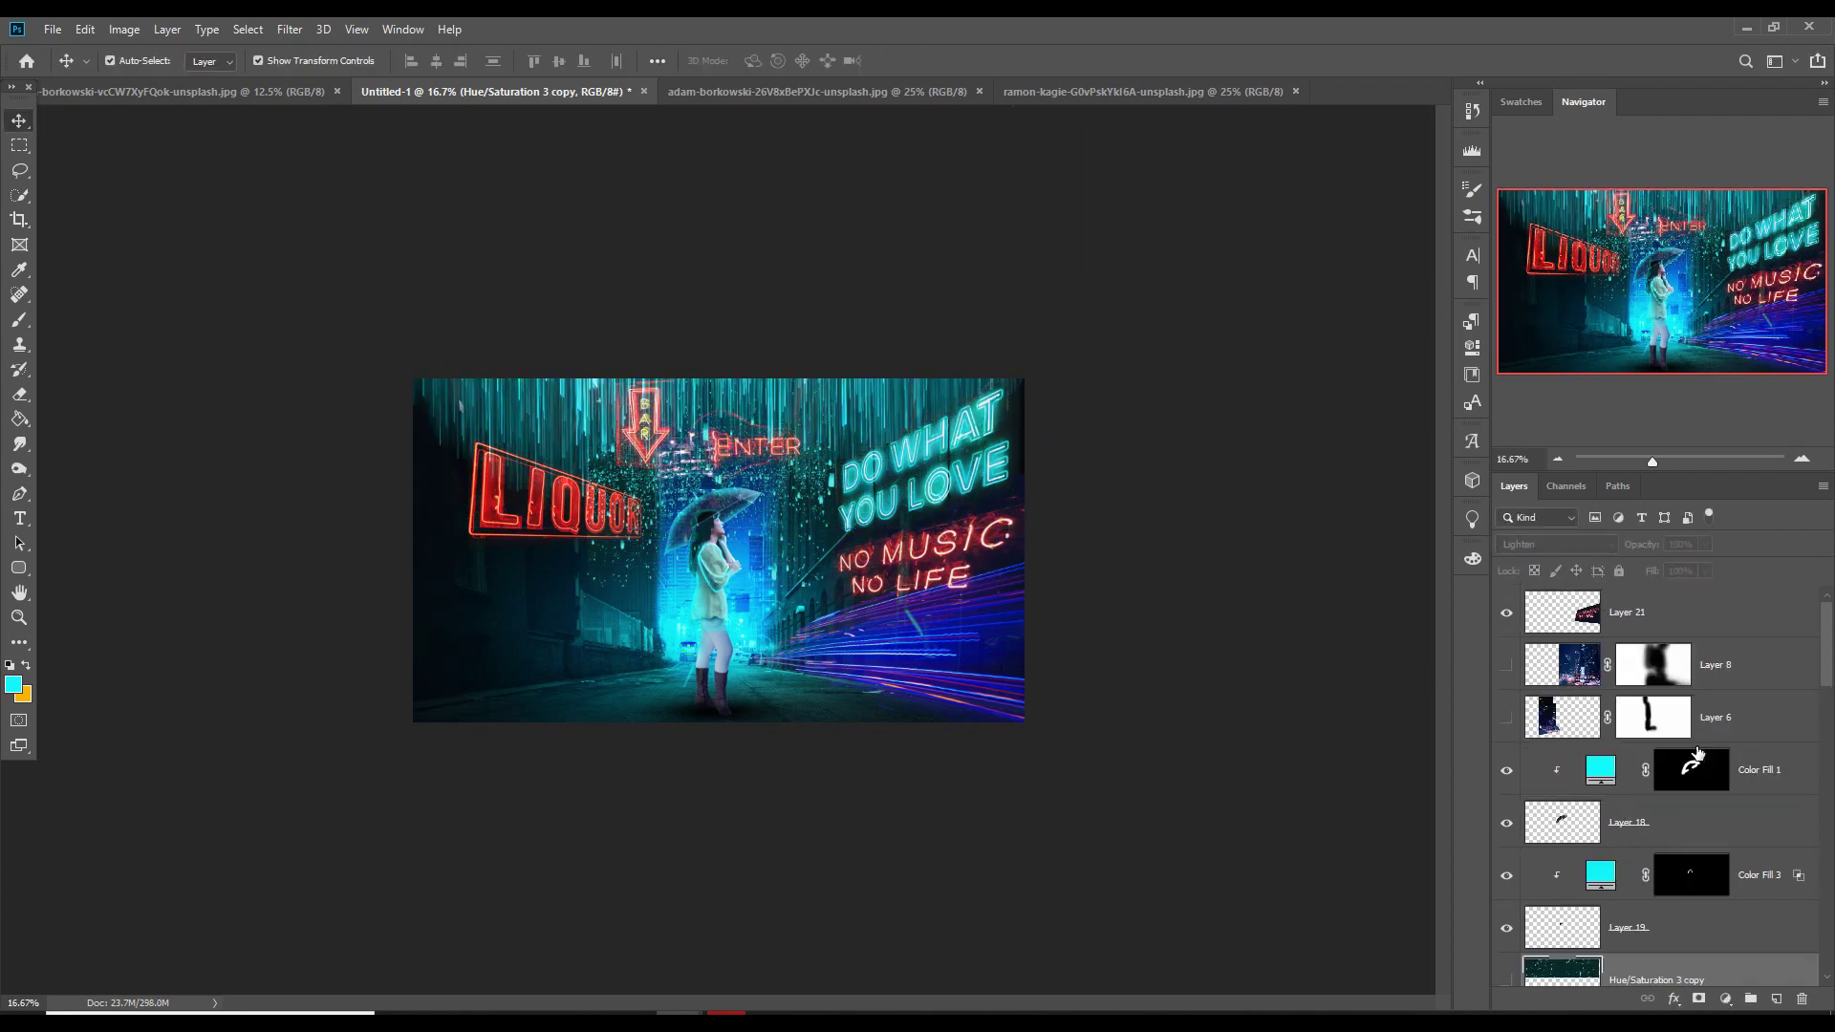
Stamp all visible layers into a new layer above Layer 21 and convert it to a smart object
click(1672, 612)
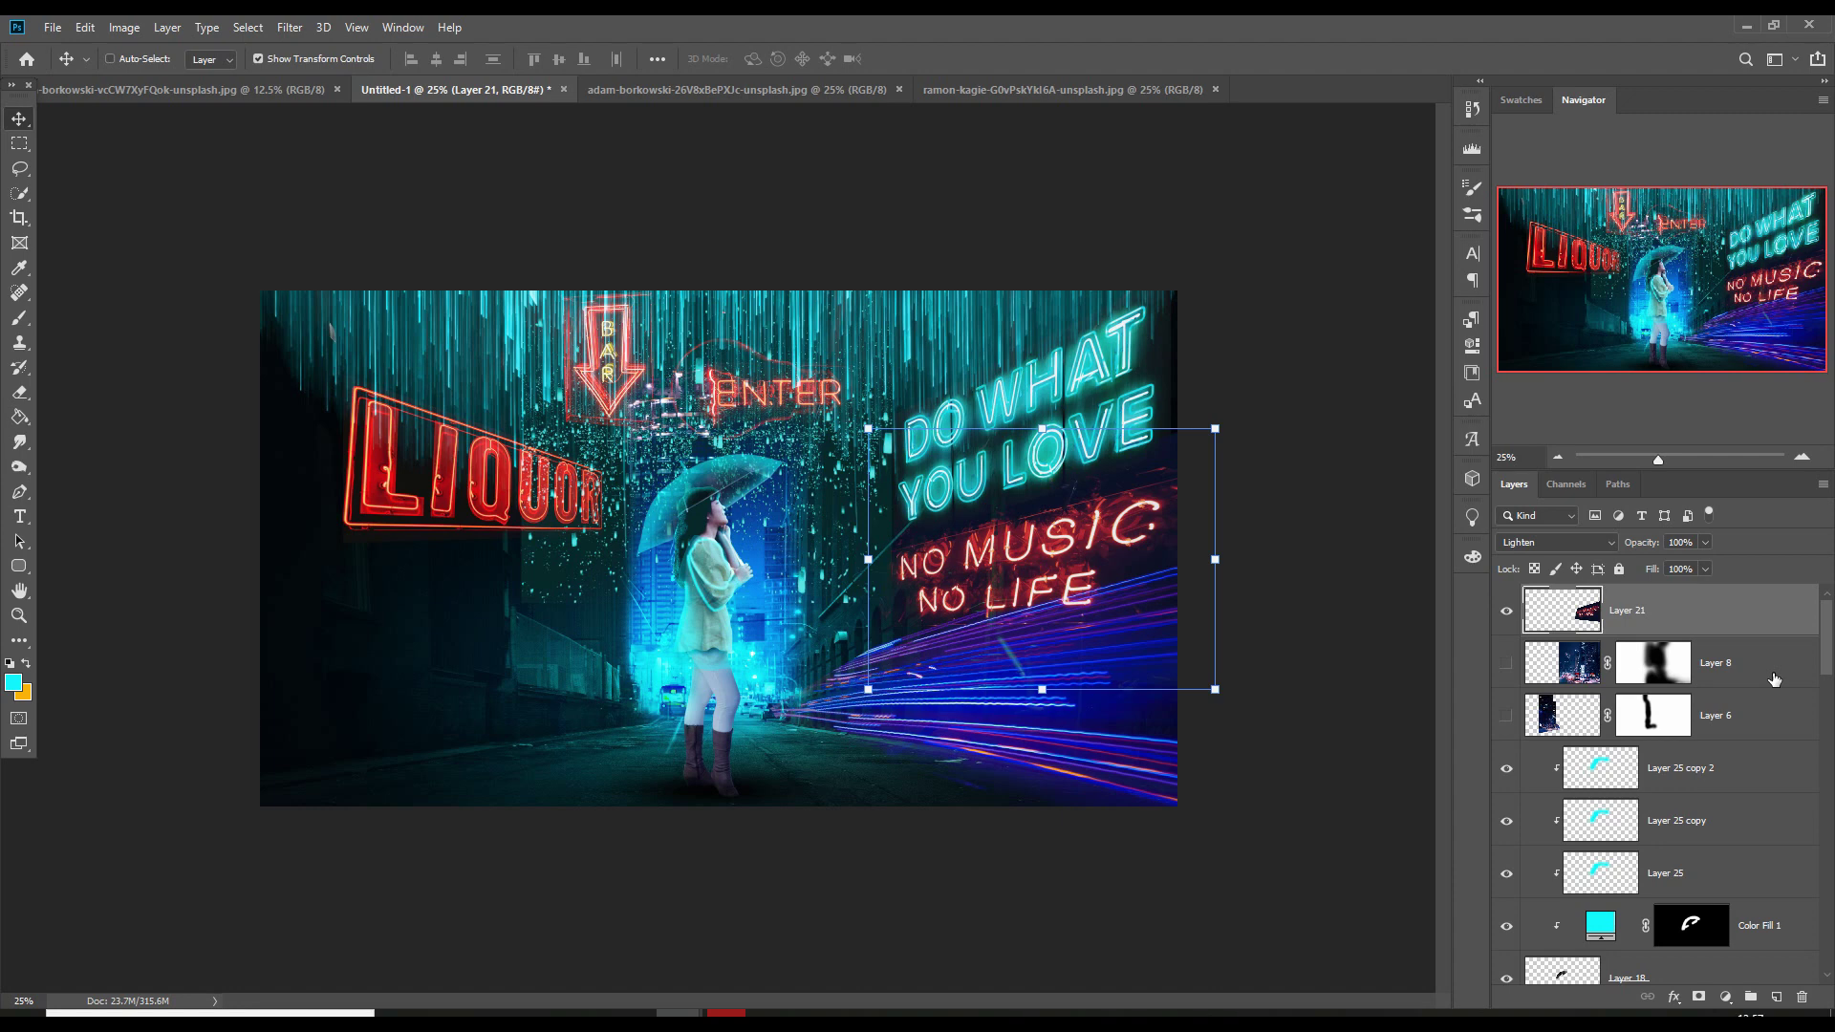
key(ctrl+alt+shift+e)
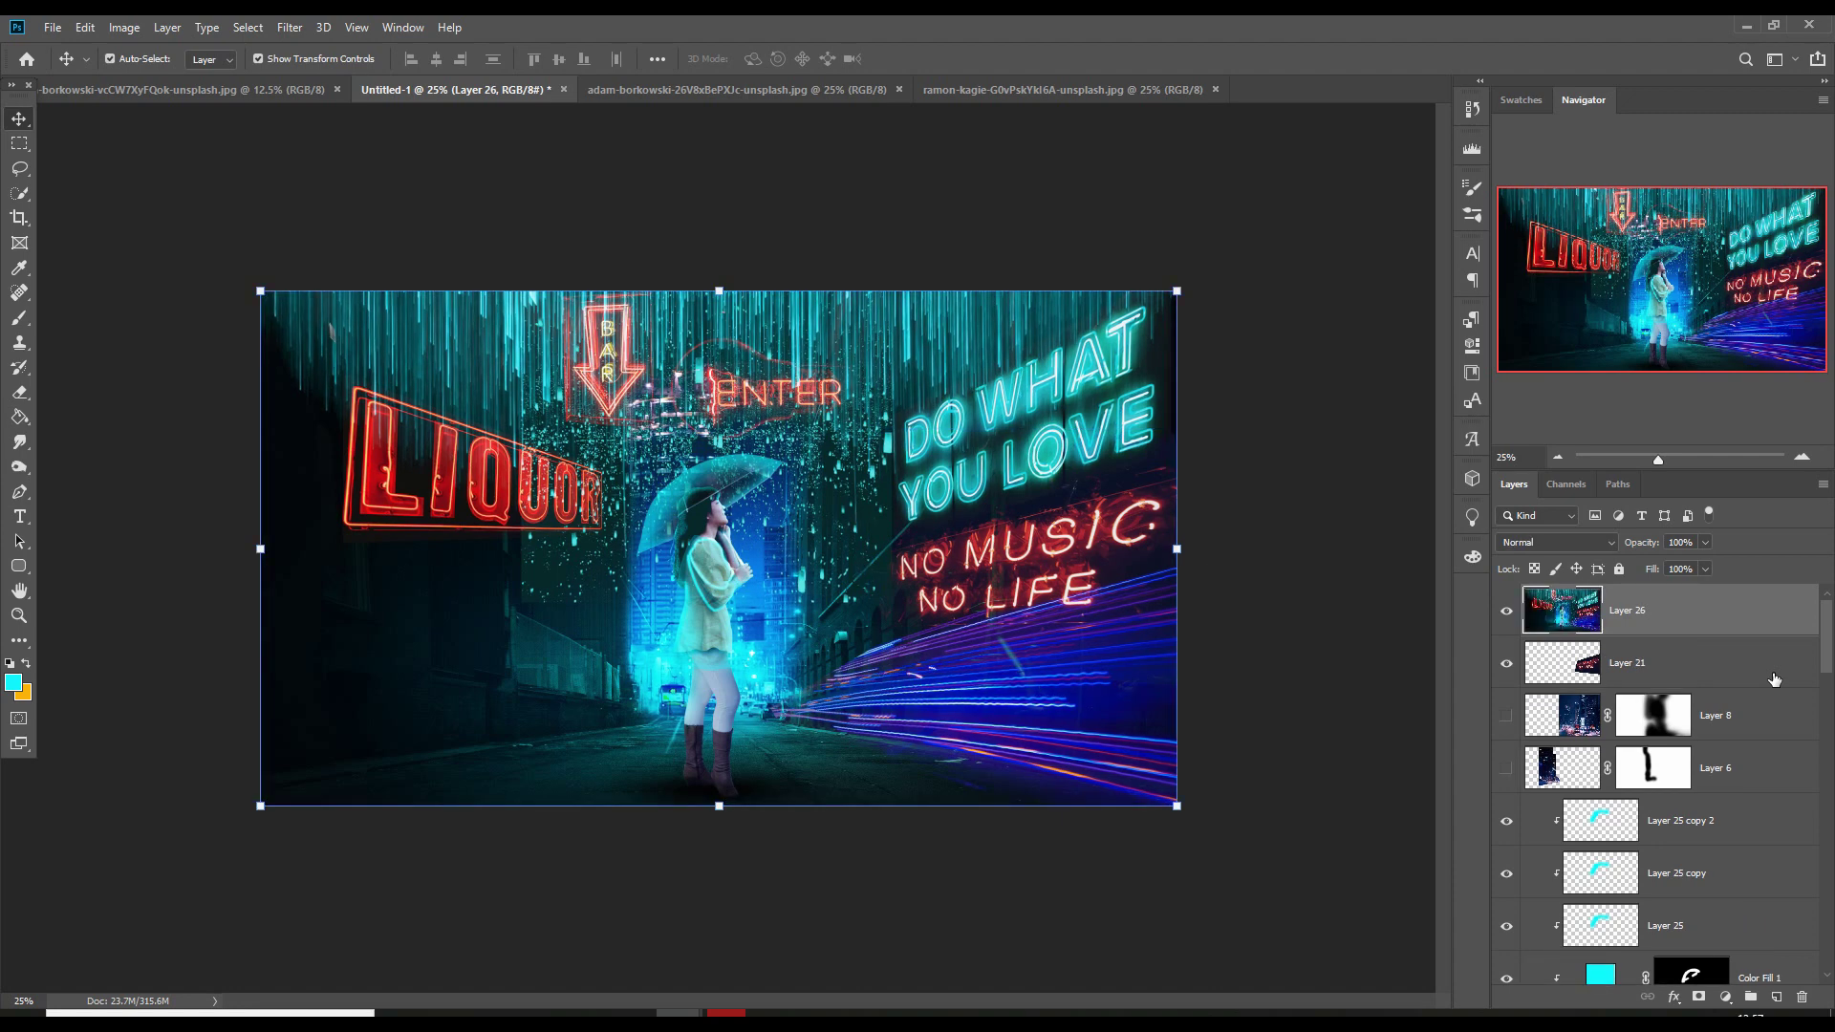
click(1506, 612)
click(1507, 611)
right_click(1663, 613)
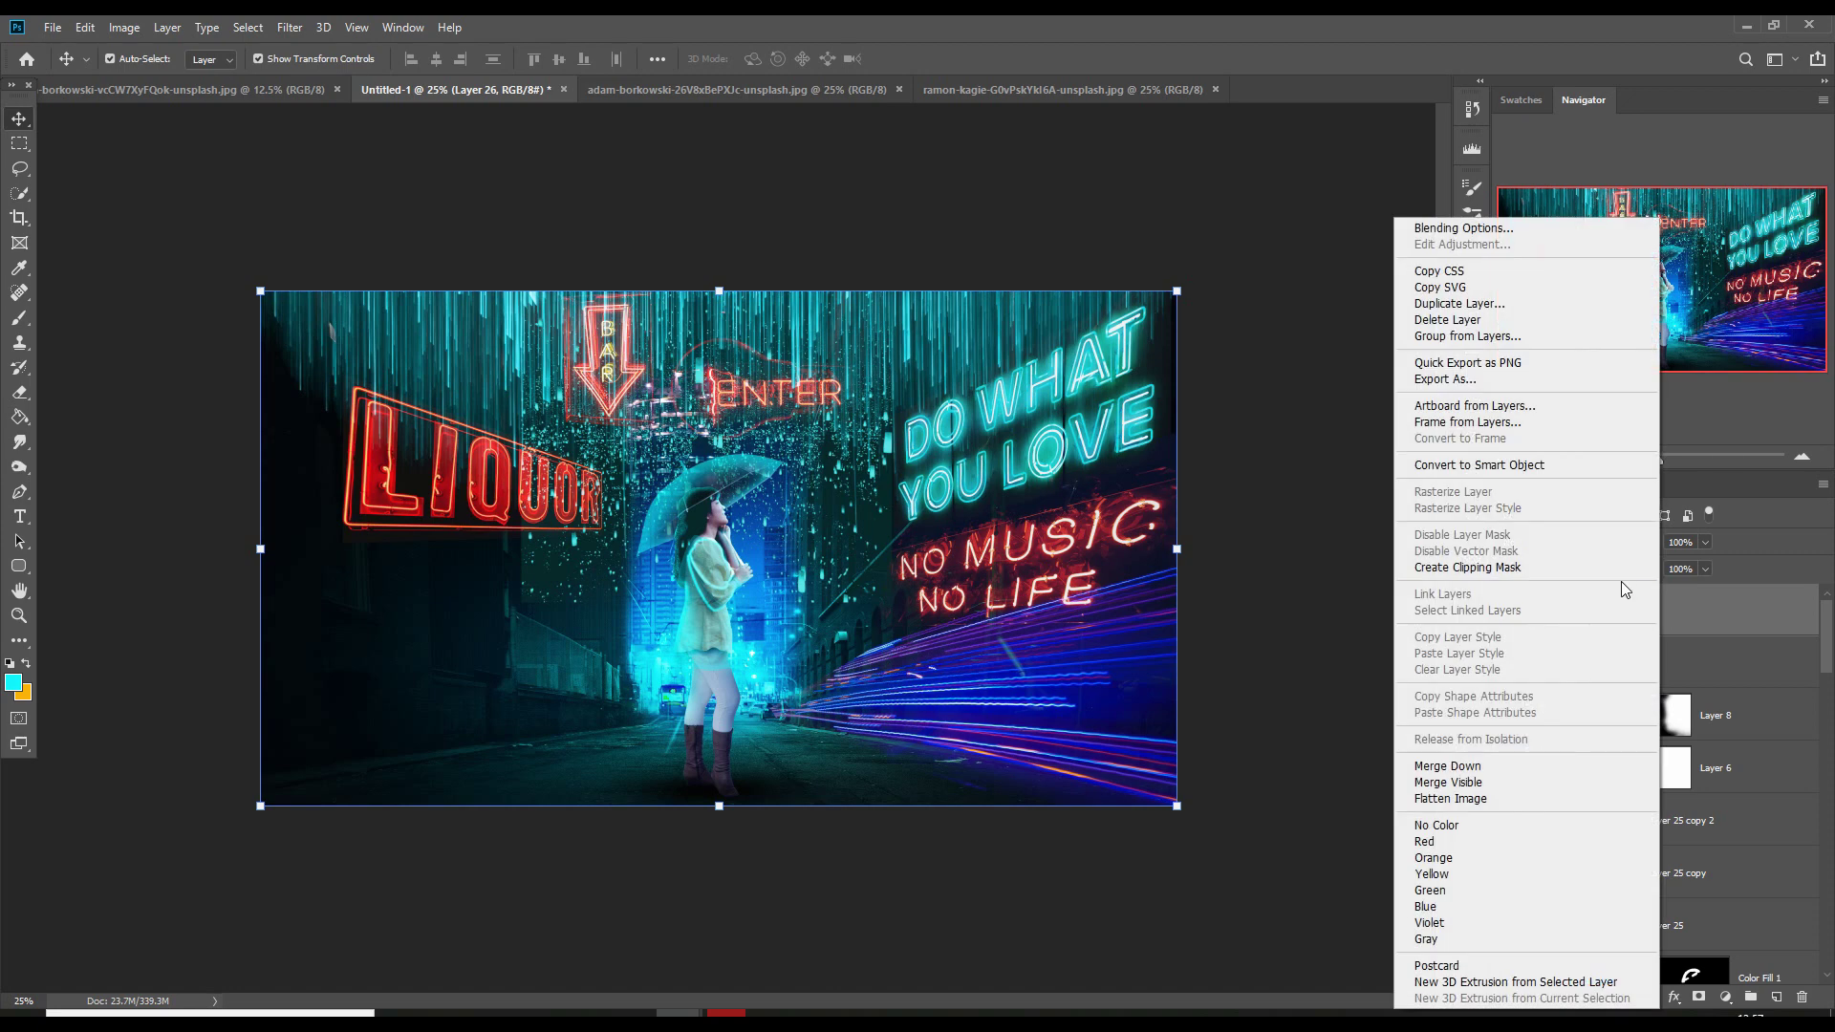
click(1511, 465)
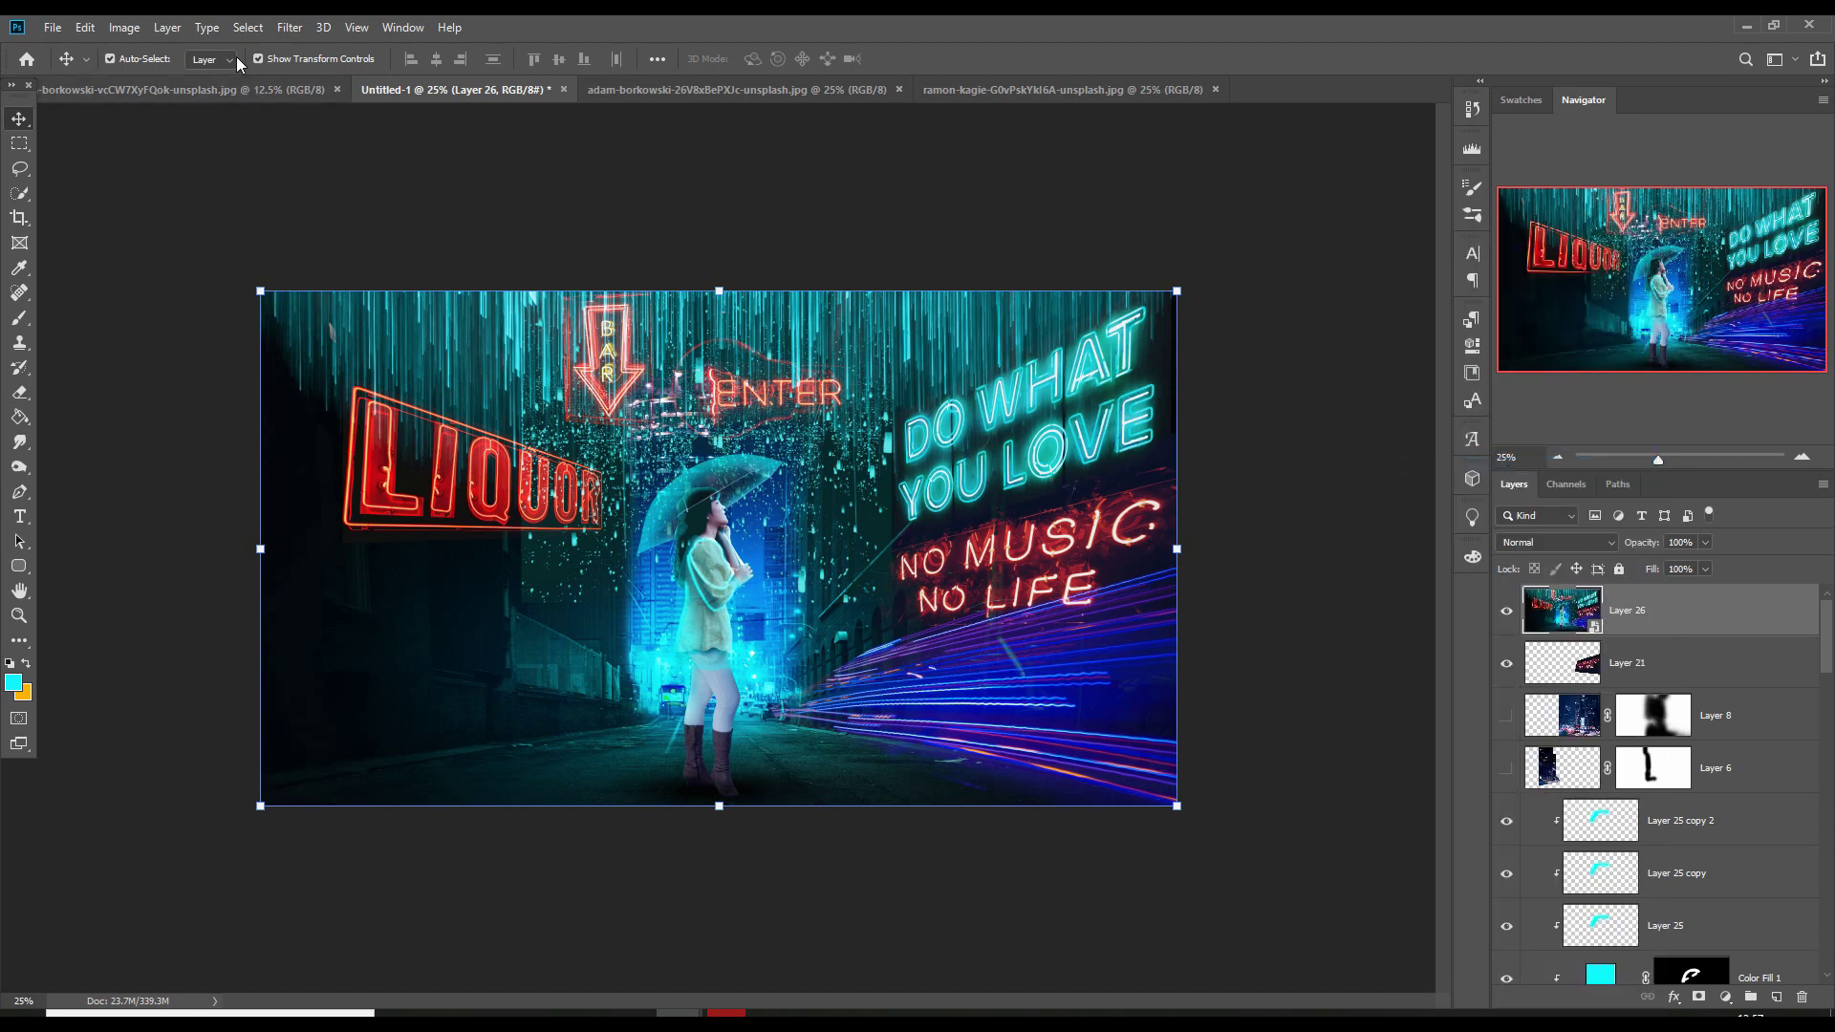
Start the Camera Raw filter and set Exposure -0.25, Highlights +37, Shadows -31, Whites +34 and Blacks -10
click(289, 26)
click(307, 144)
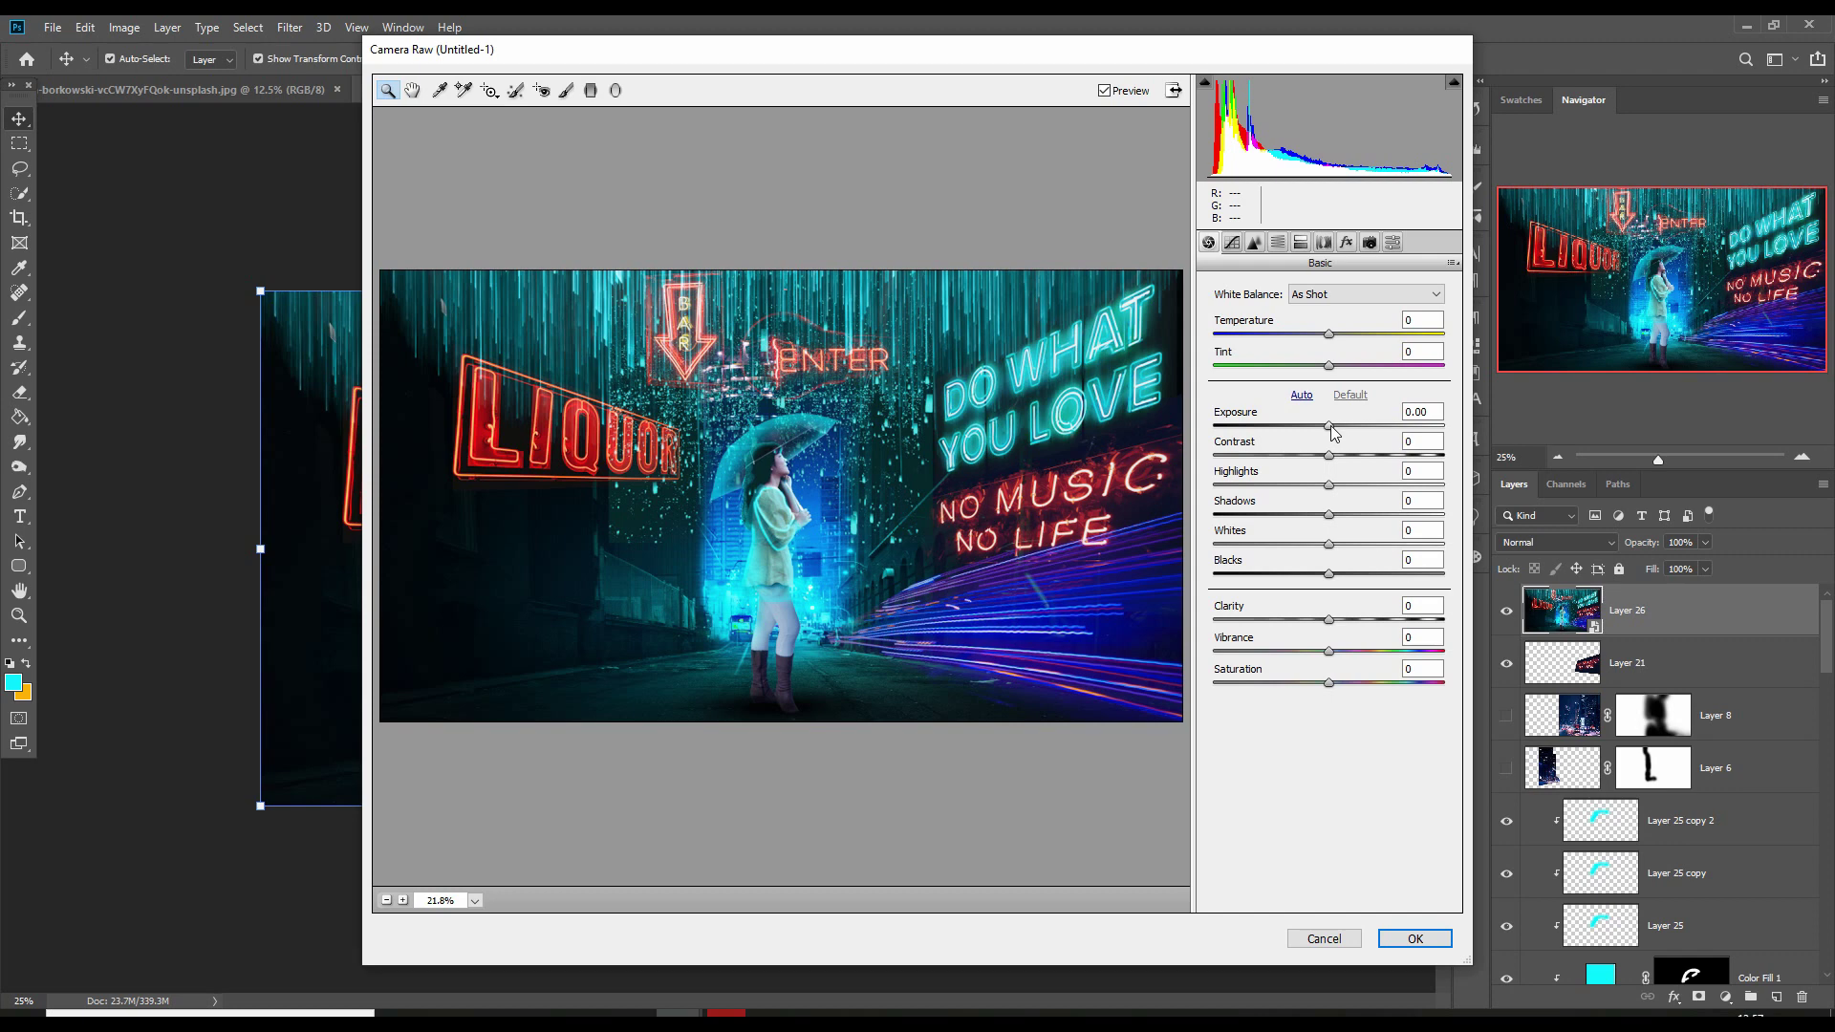
drag(1334, 433, 1376, 488)
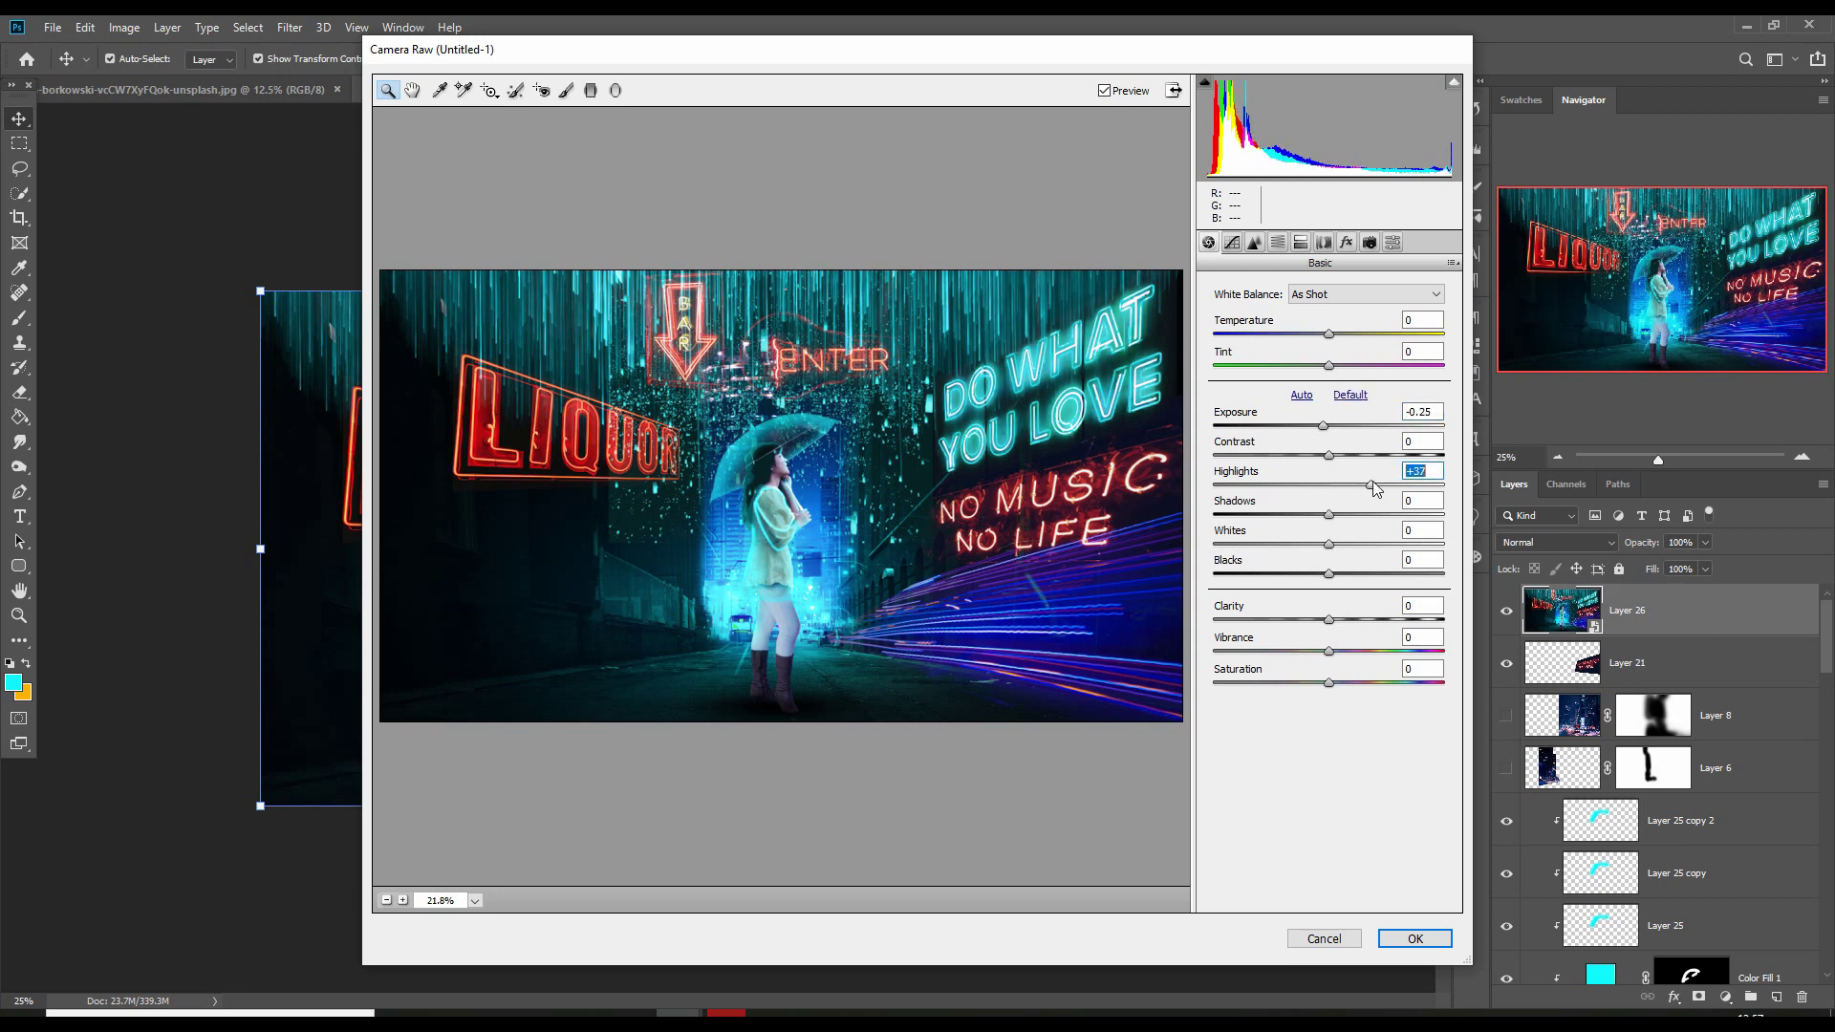
drag(1328, 545, 1317, 580)
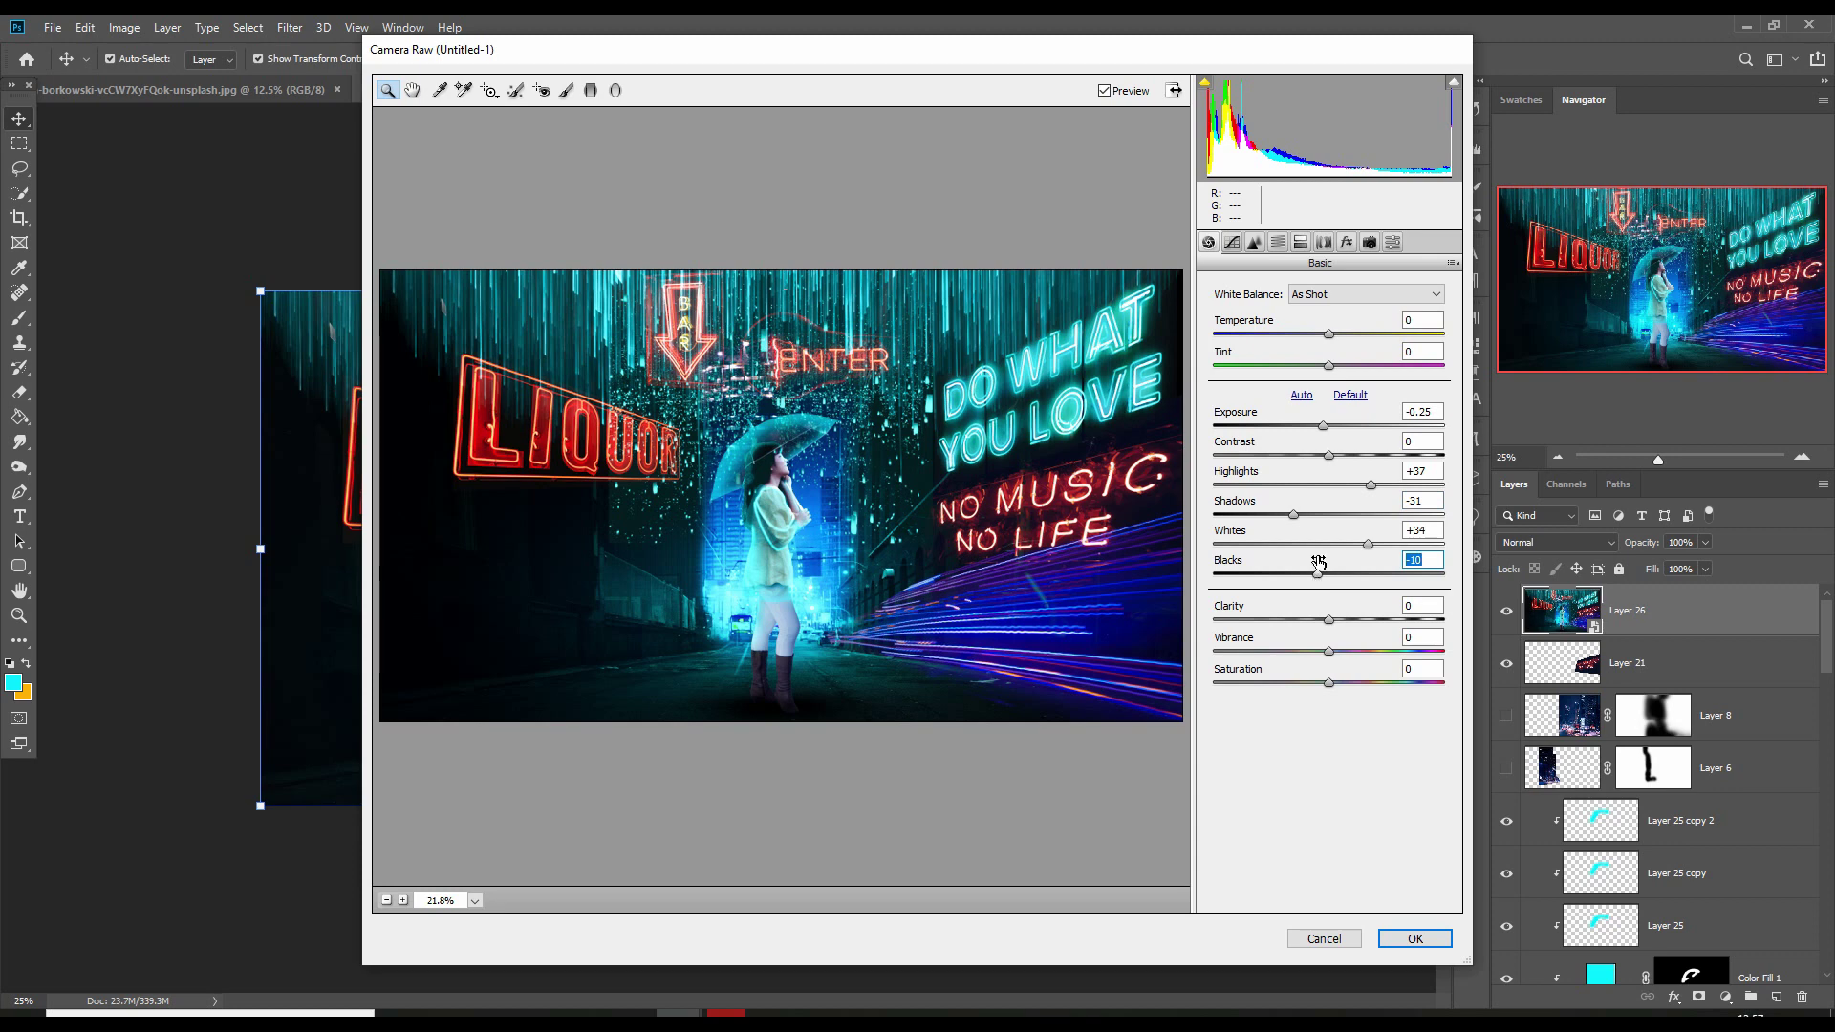
Set the parametric tone curve to Highlights +26, Lights +21, Darks +7 and Shadows -6, and raise the sharpening amount
click(1231, 241)
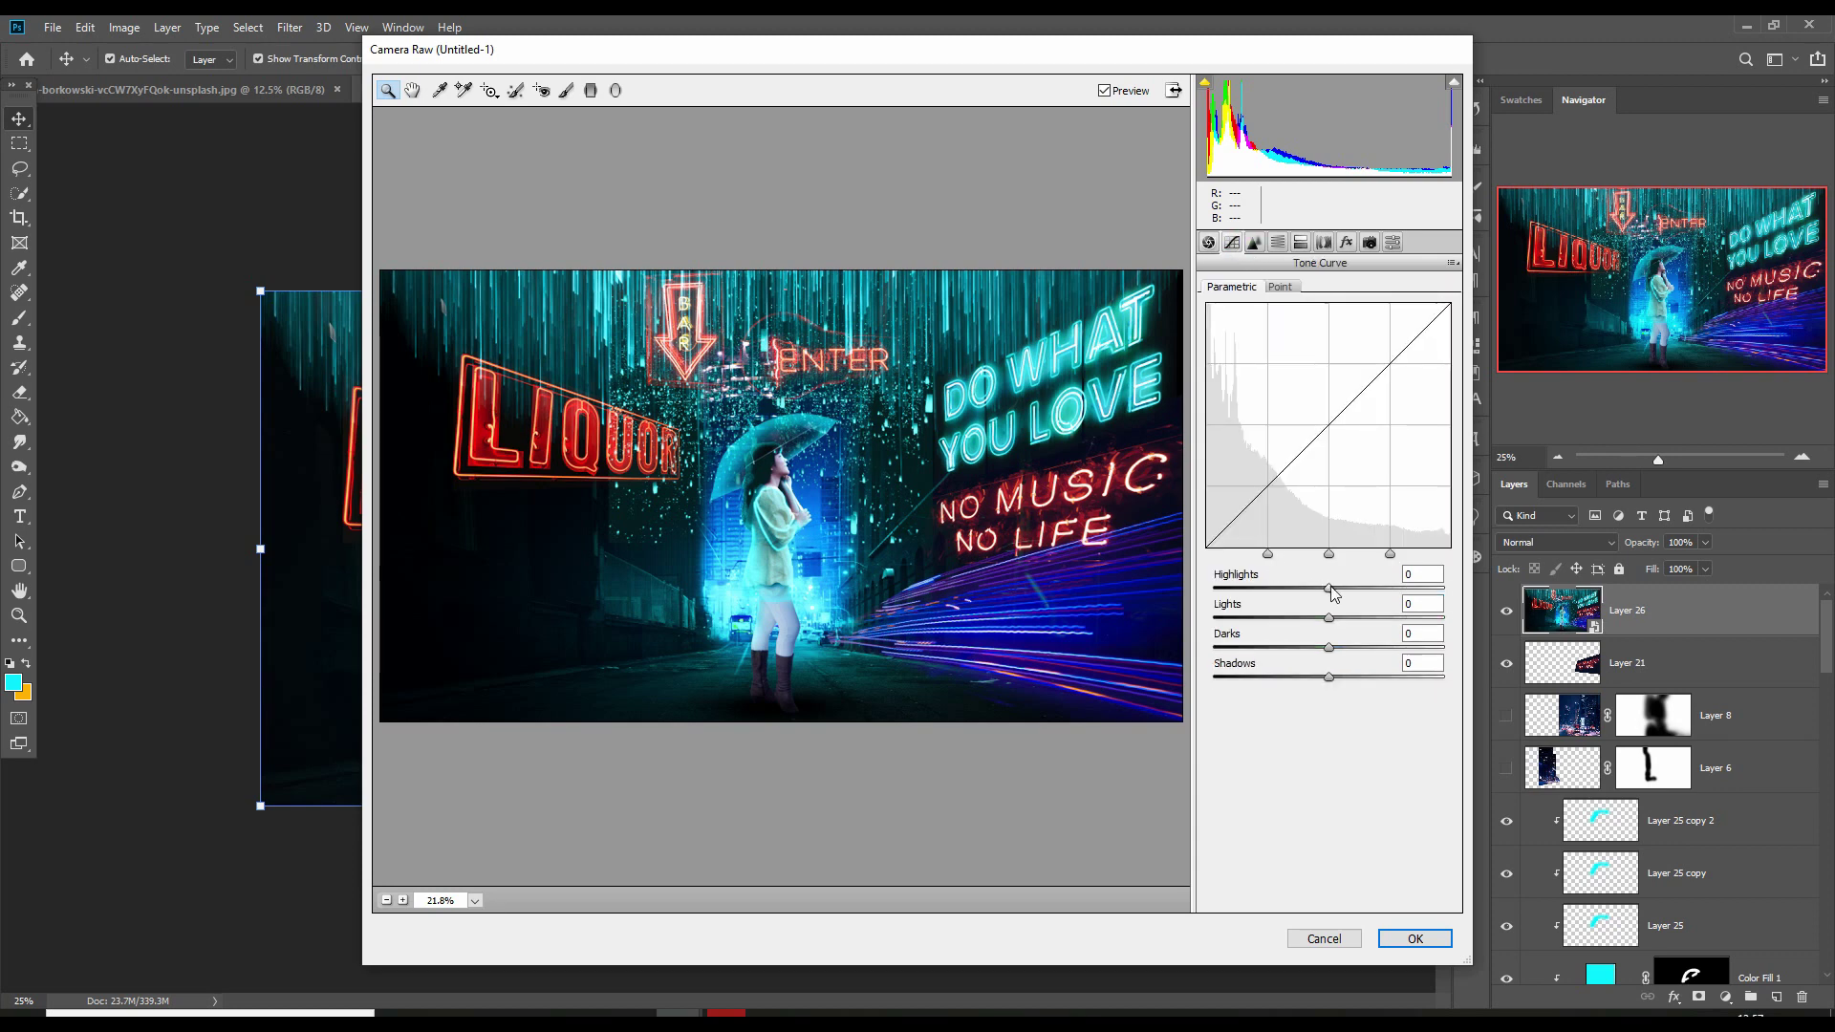
drag(1333, 590, 1325, 678)
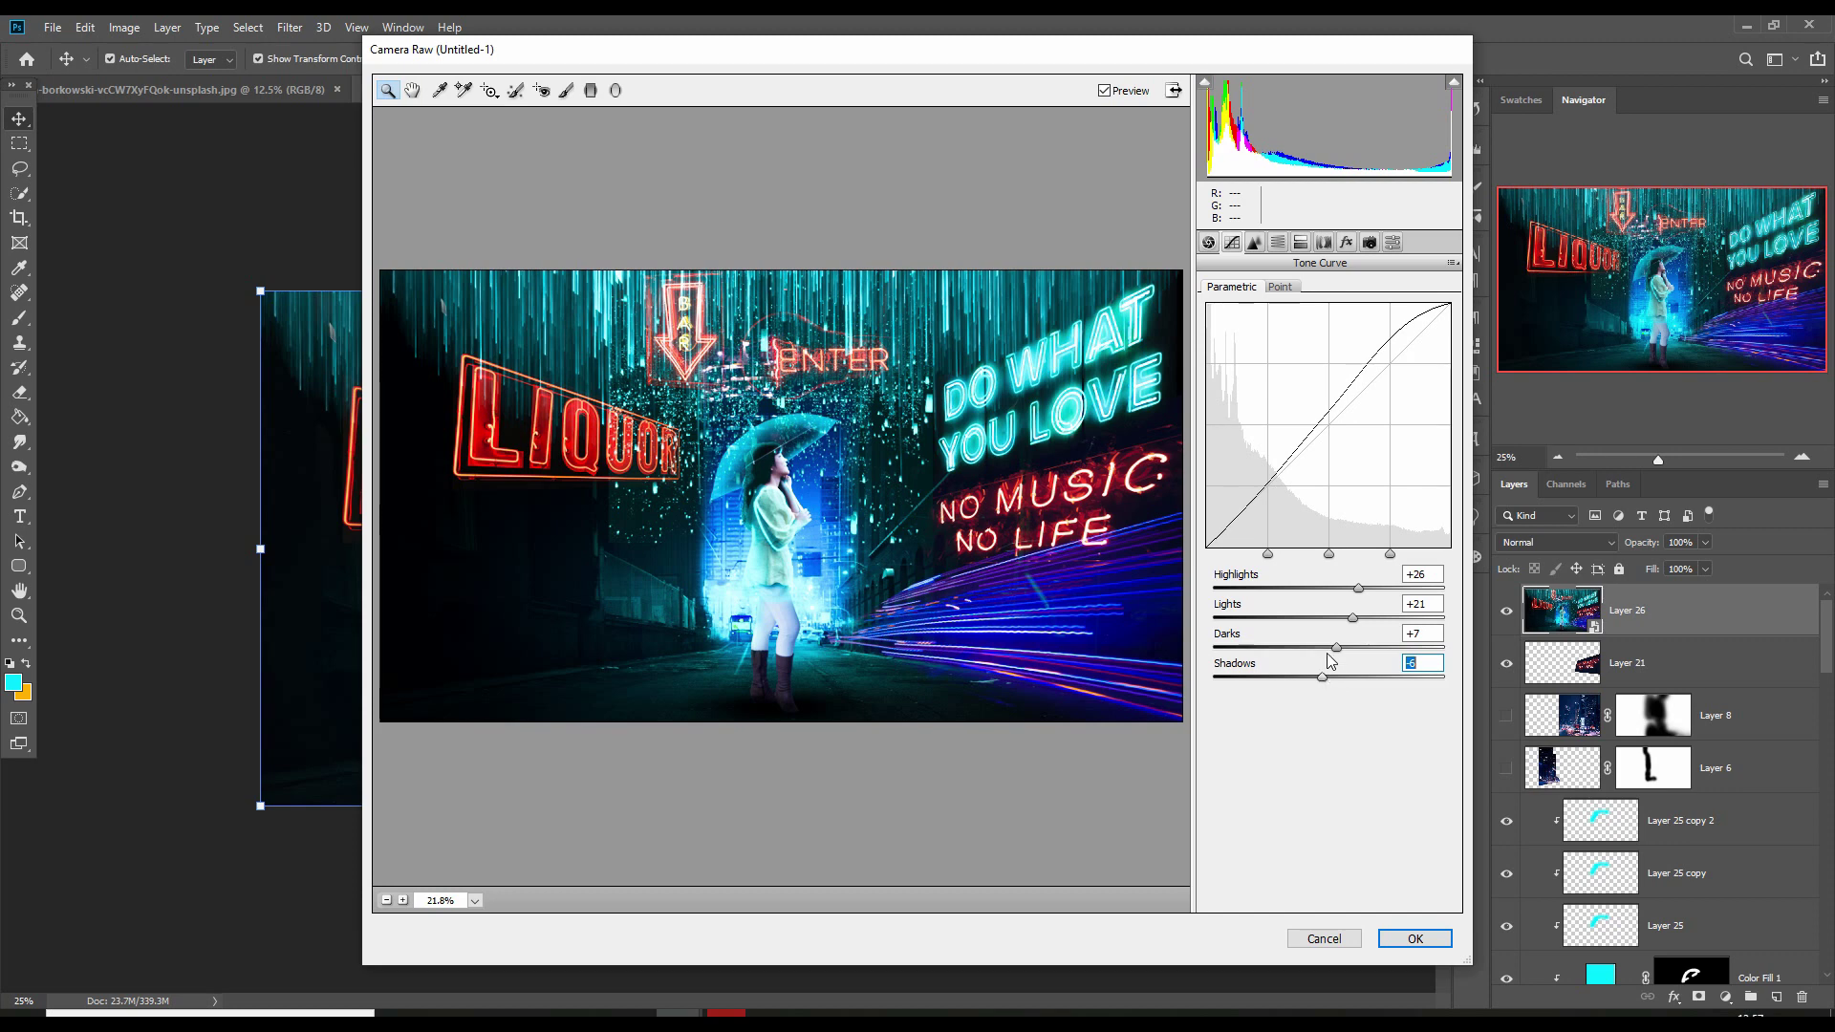
click(1255, 242)
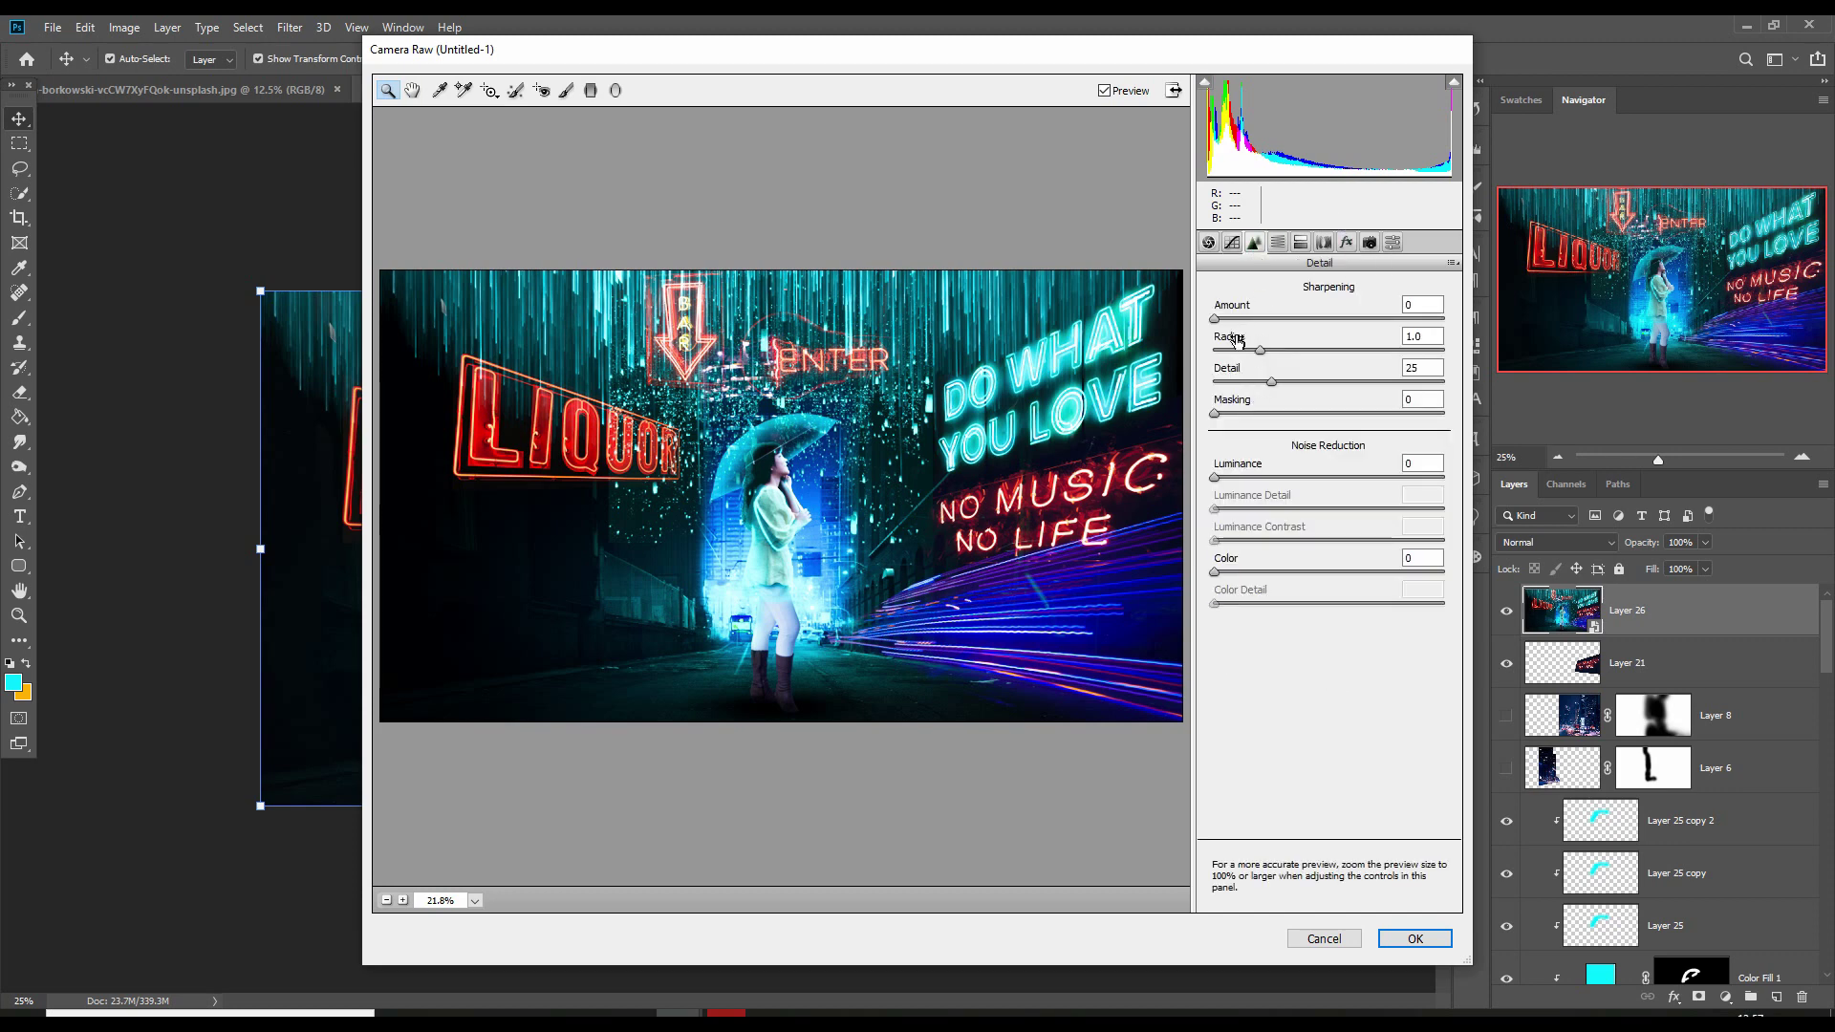
drag(1215, 318, 1324, 329)
Cool the white balance to Temperature -16 and set the post-crop vignette amount to -4
click(1346, 242)
click(1300, 242)
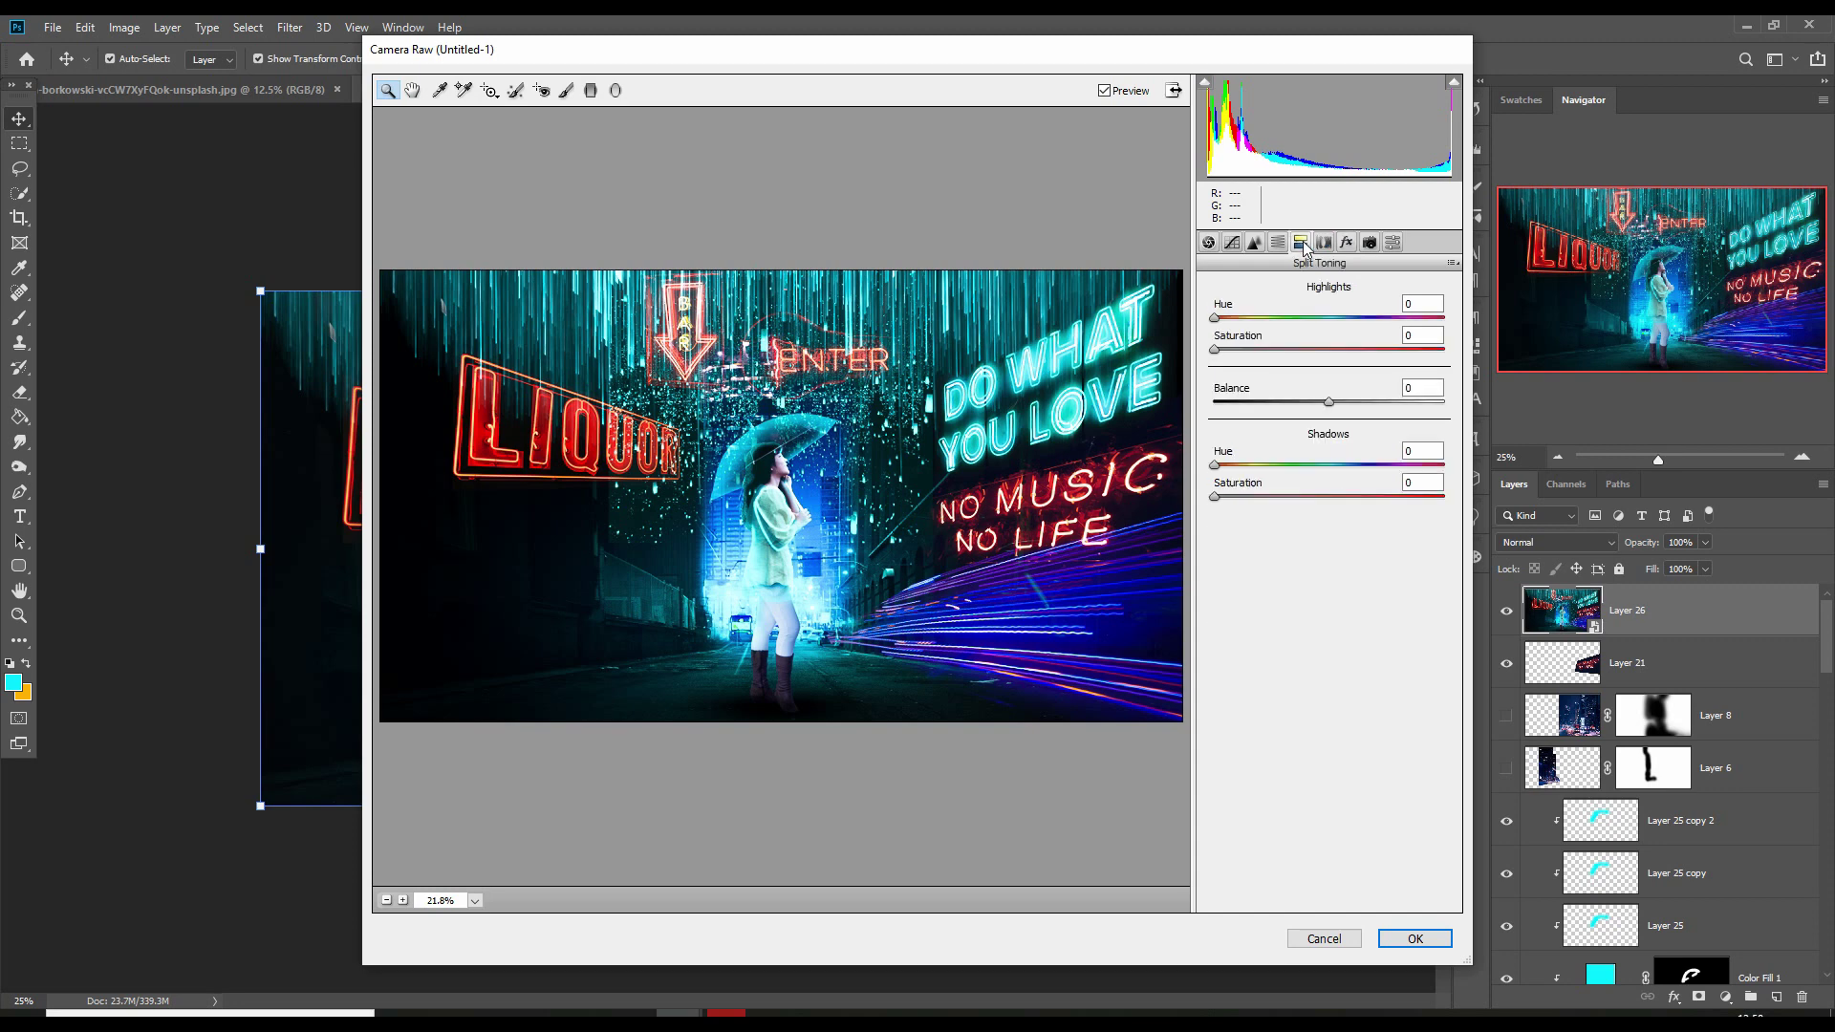
click(1255, 242)
click(1208, 242)
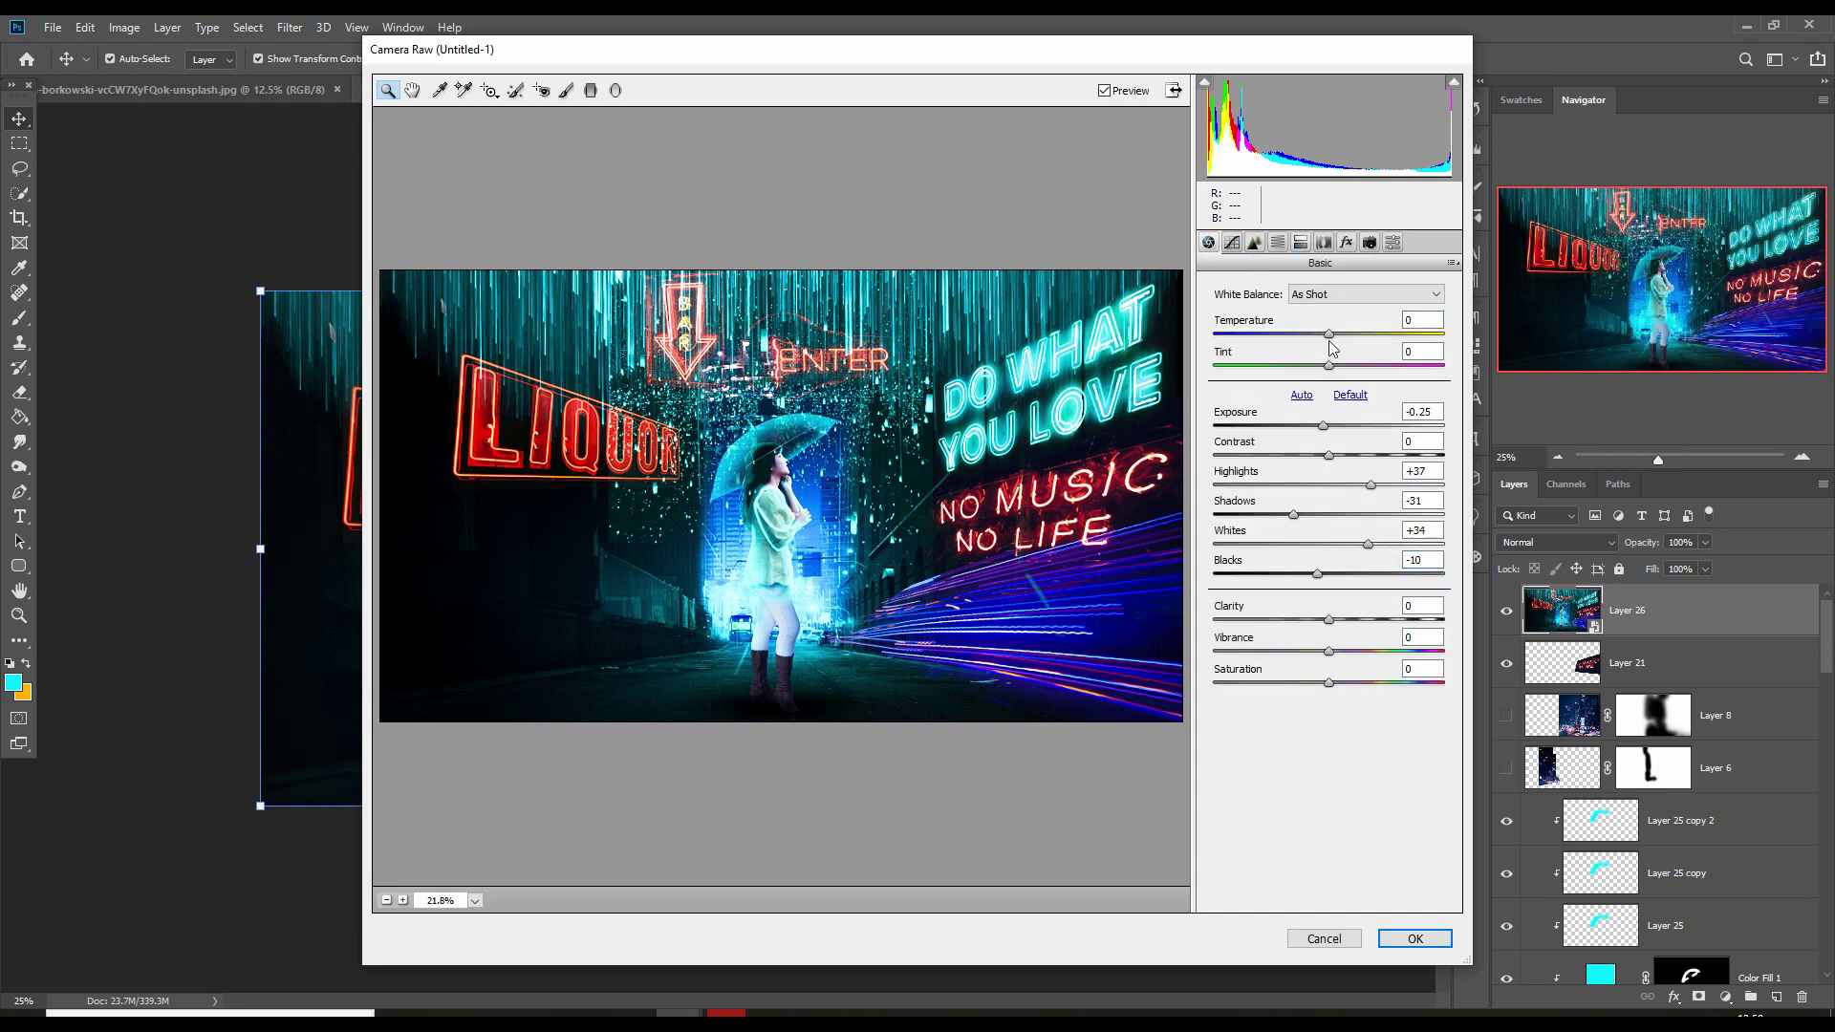
drag(1328, 334, 1305, 341)
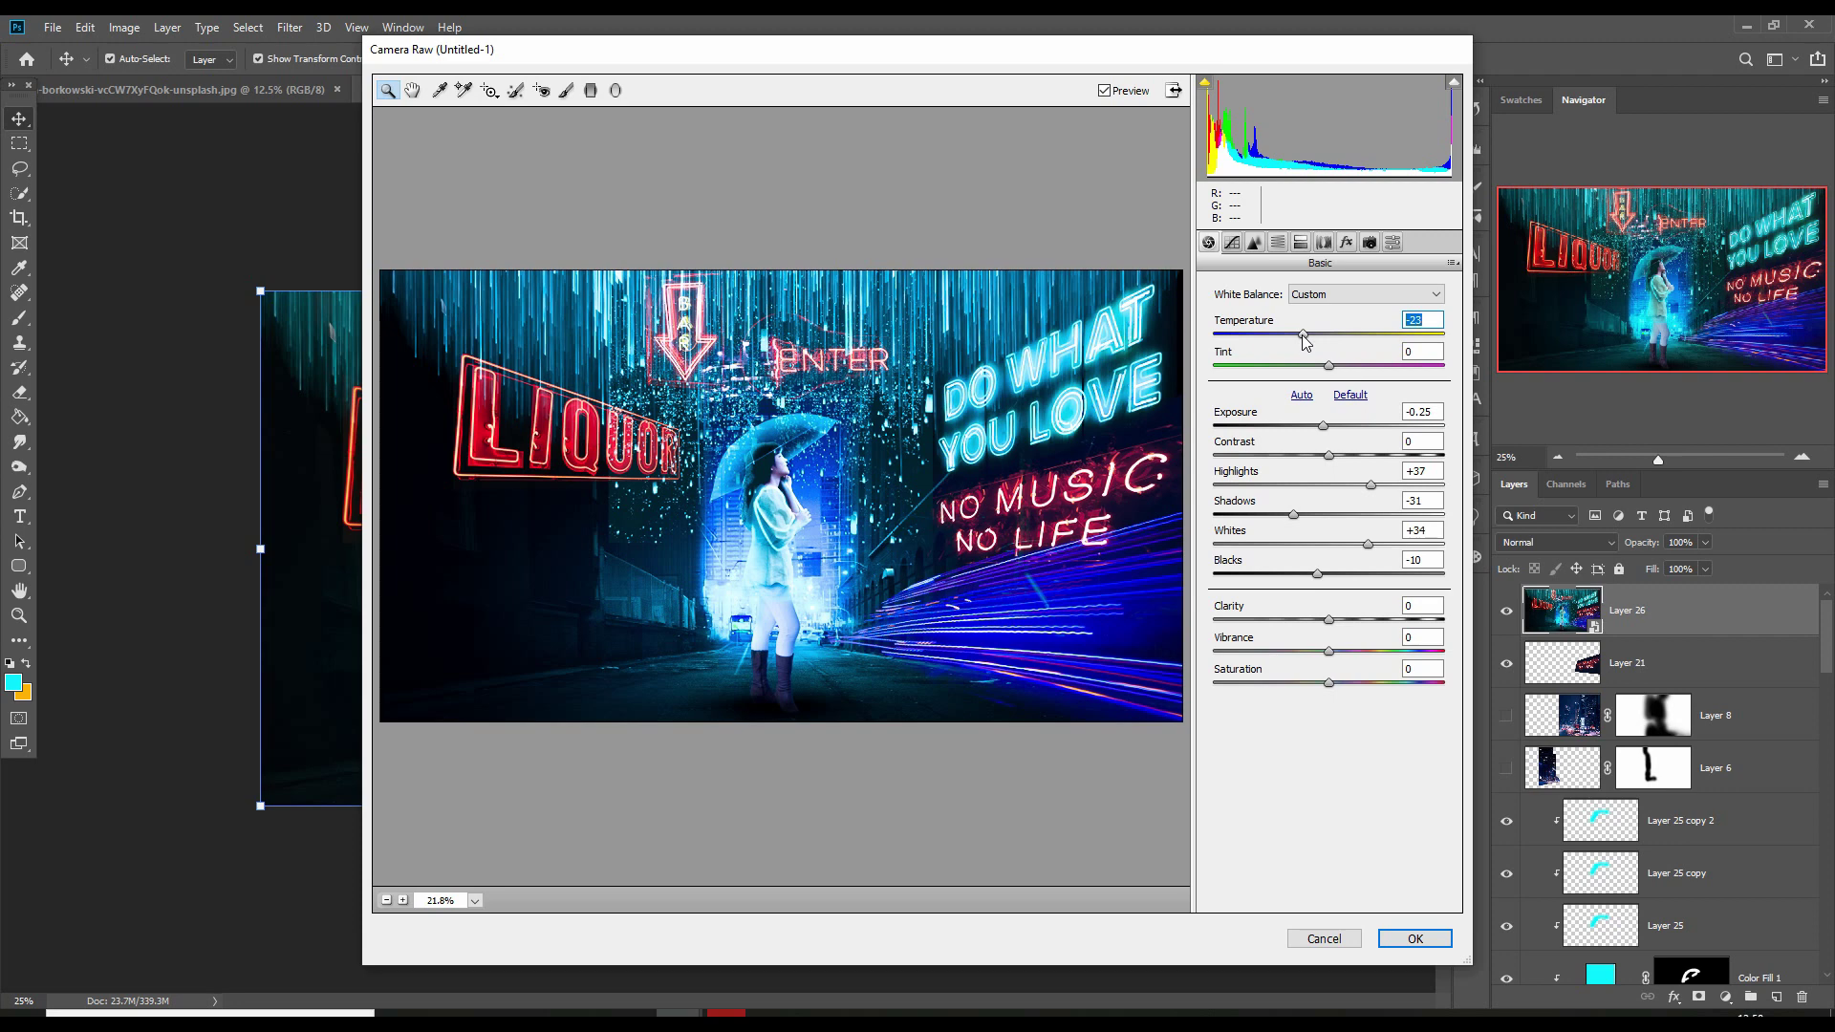
drag(1307, 342, 1315, 341)
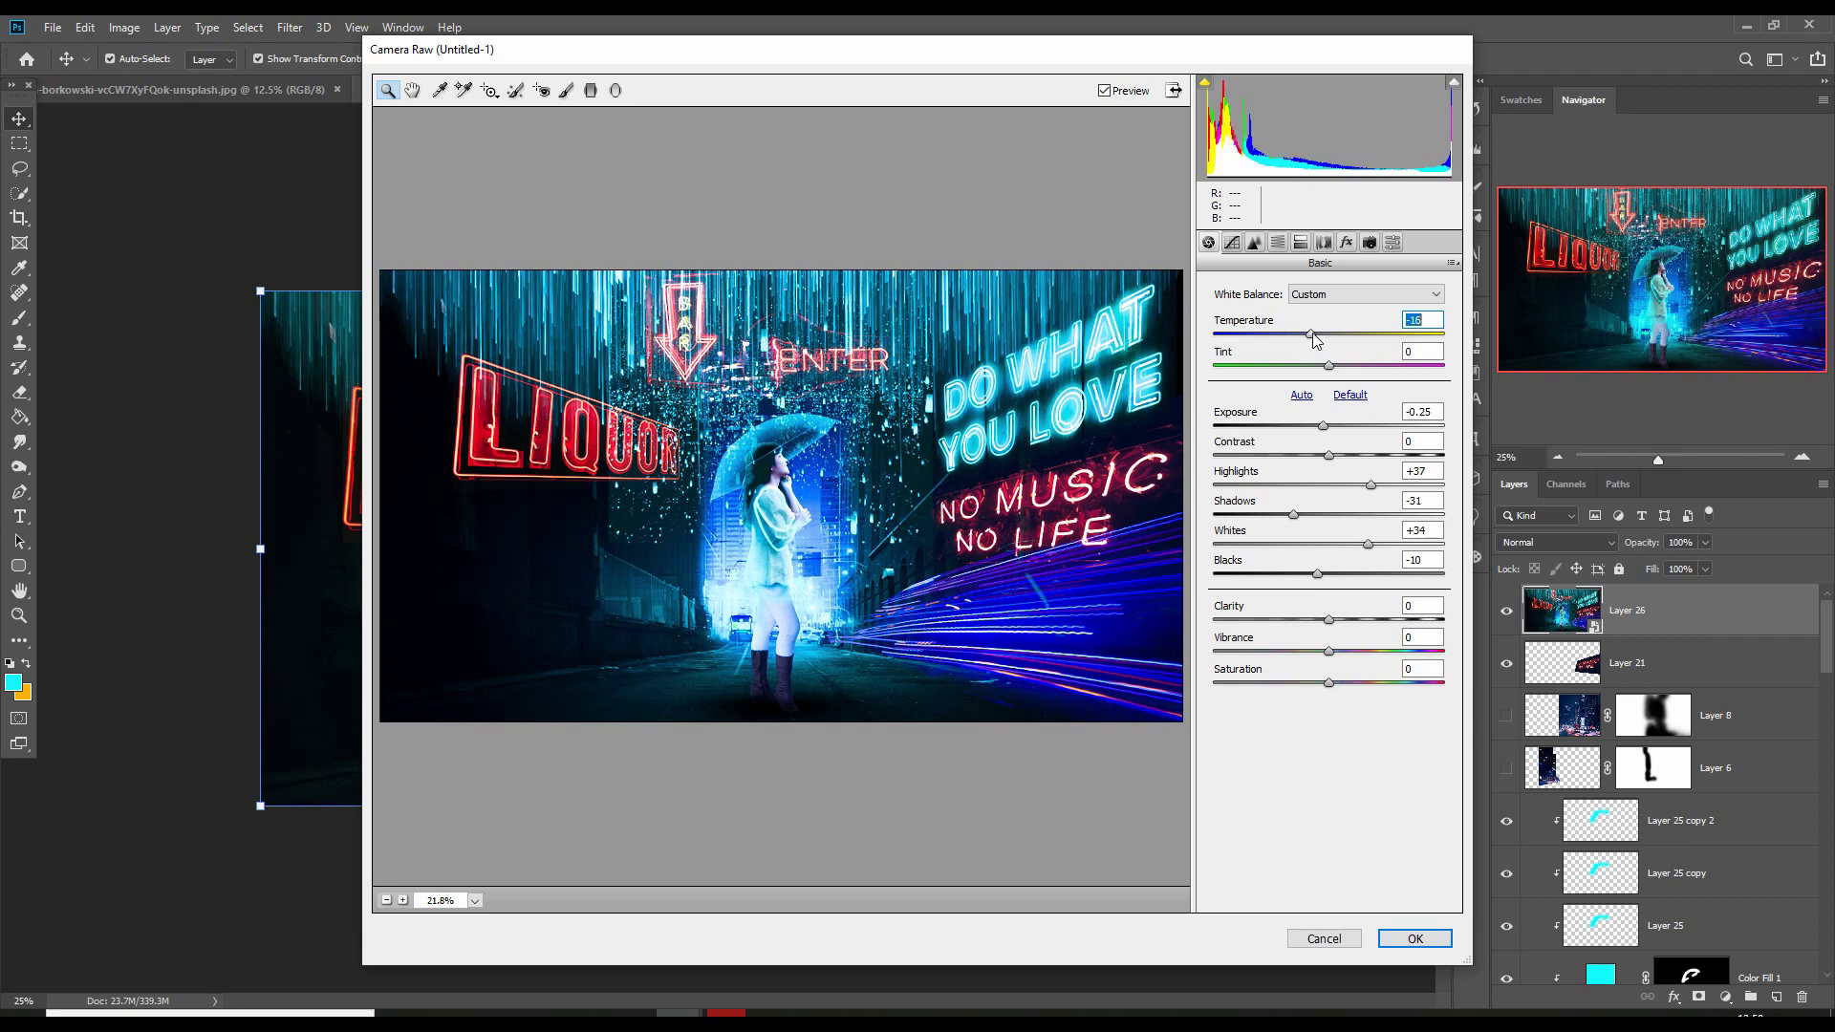
click(1346, 242)
drag(1327, 485, 1322, 485)
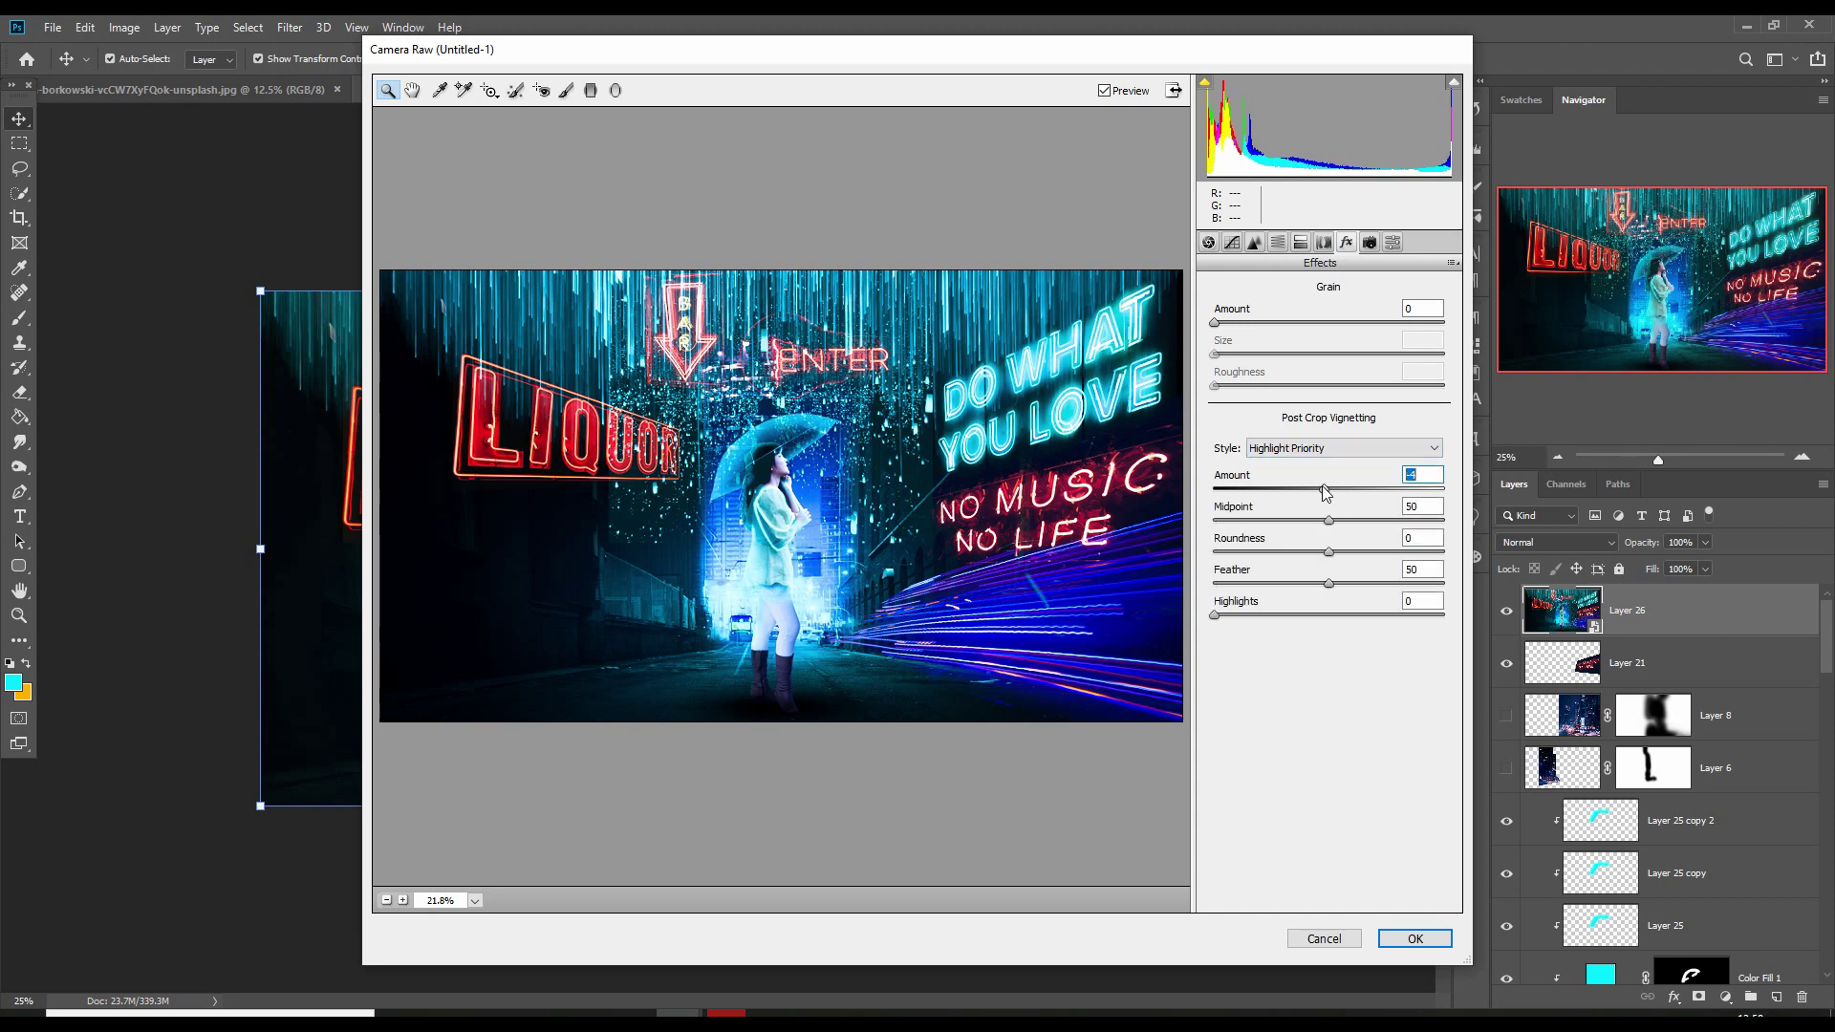
Split-tone the shadows with Hue 200 and Saturation 34, and apply the Camera Raw filter
click(1323, 242)
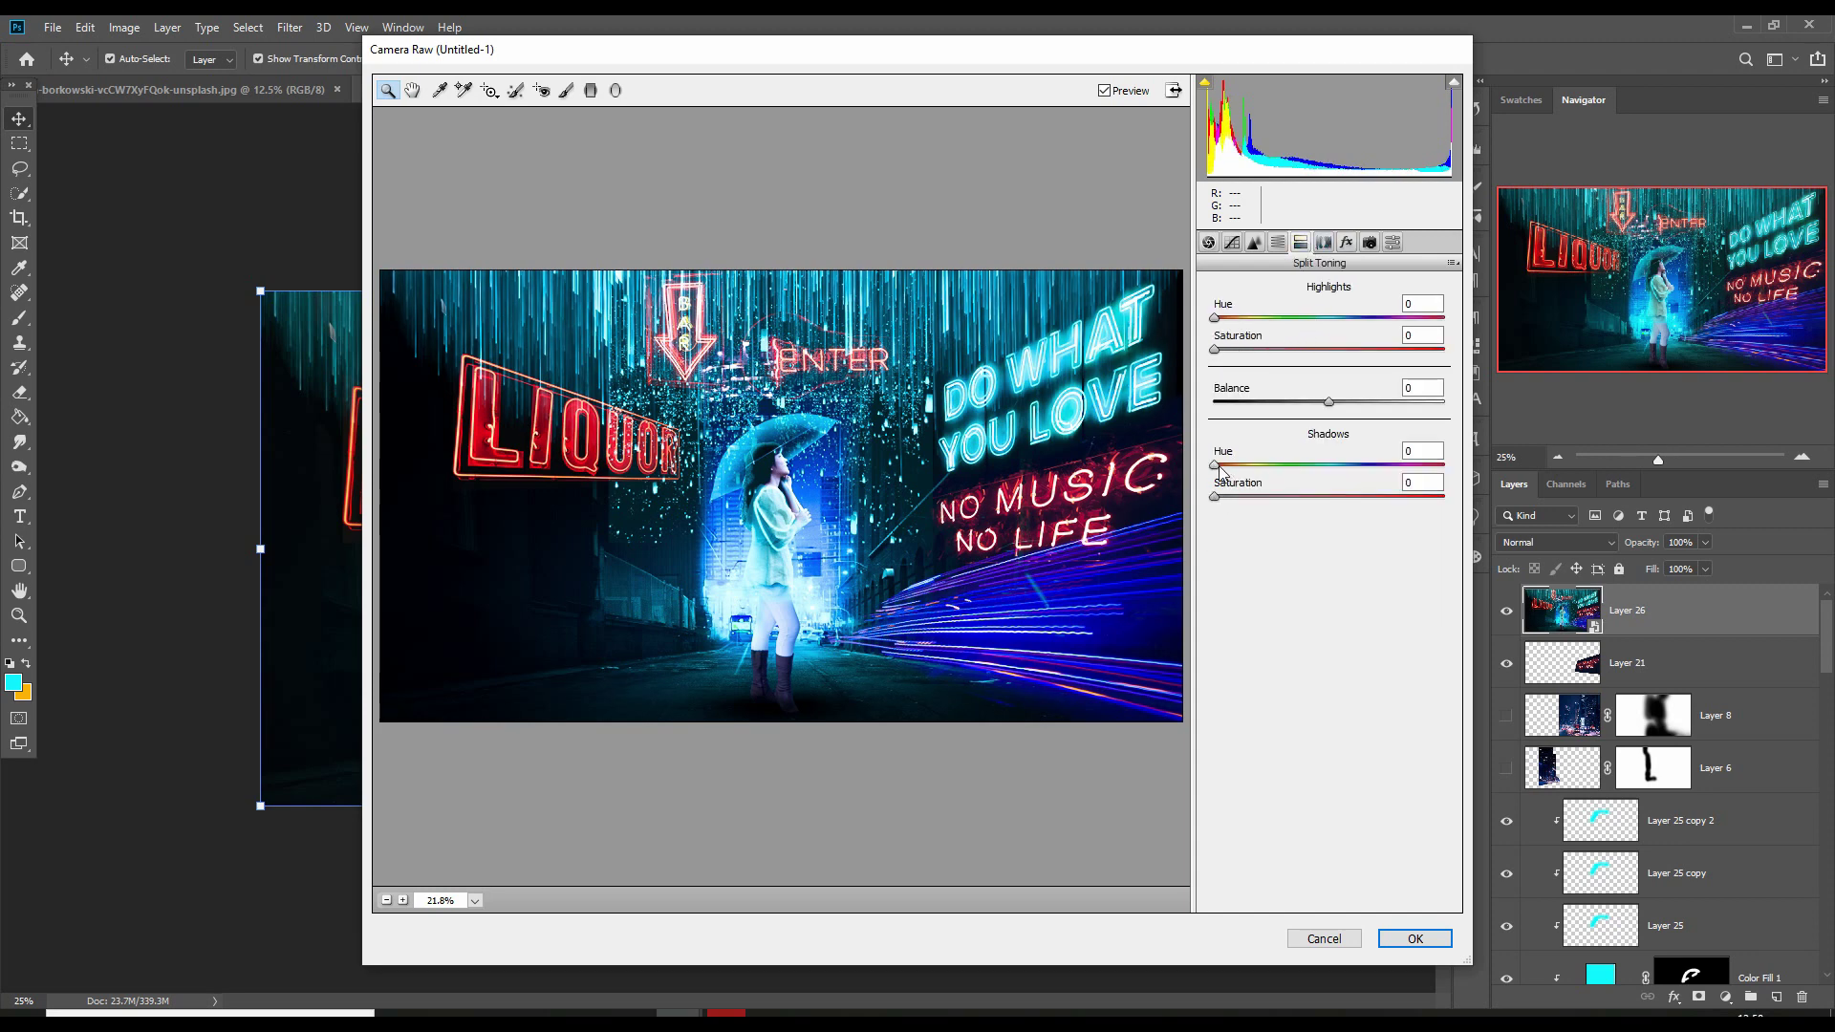
drag(1213, 464, 1334, 465)
drag(1215, 496, 1292, 498)
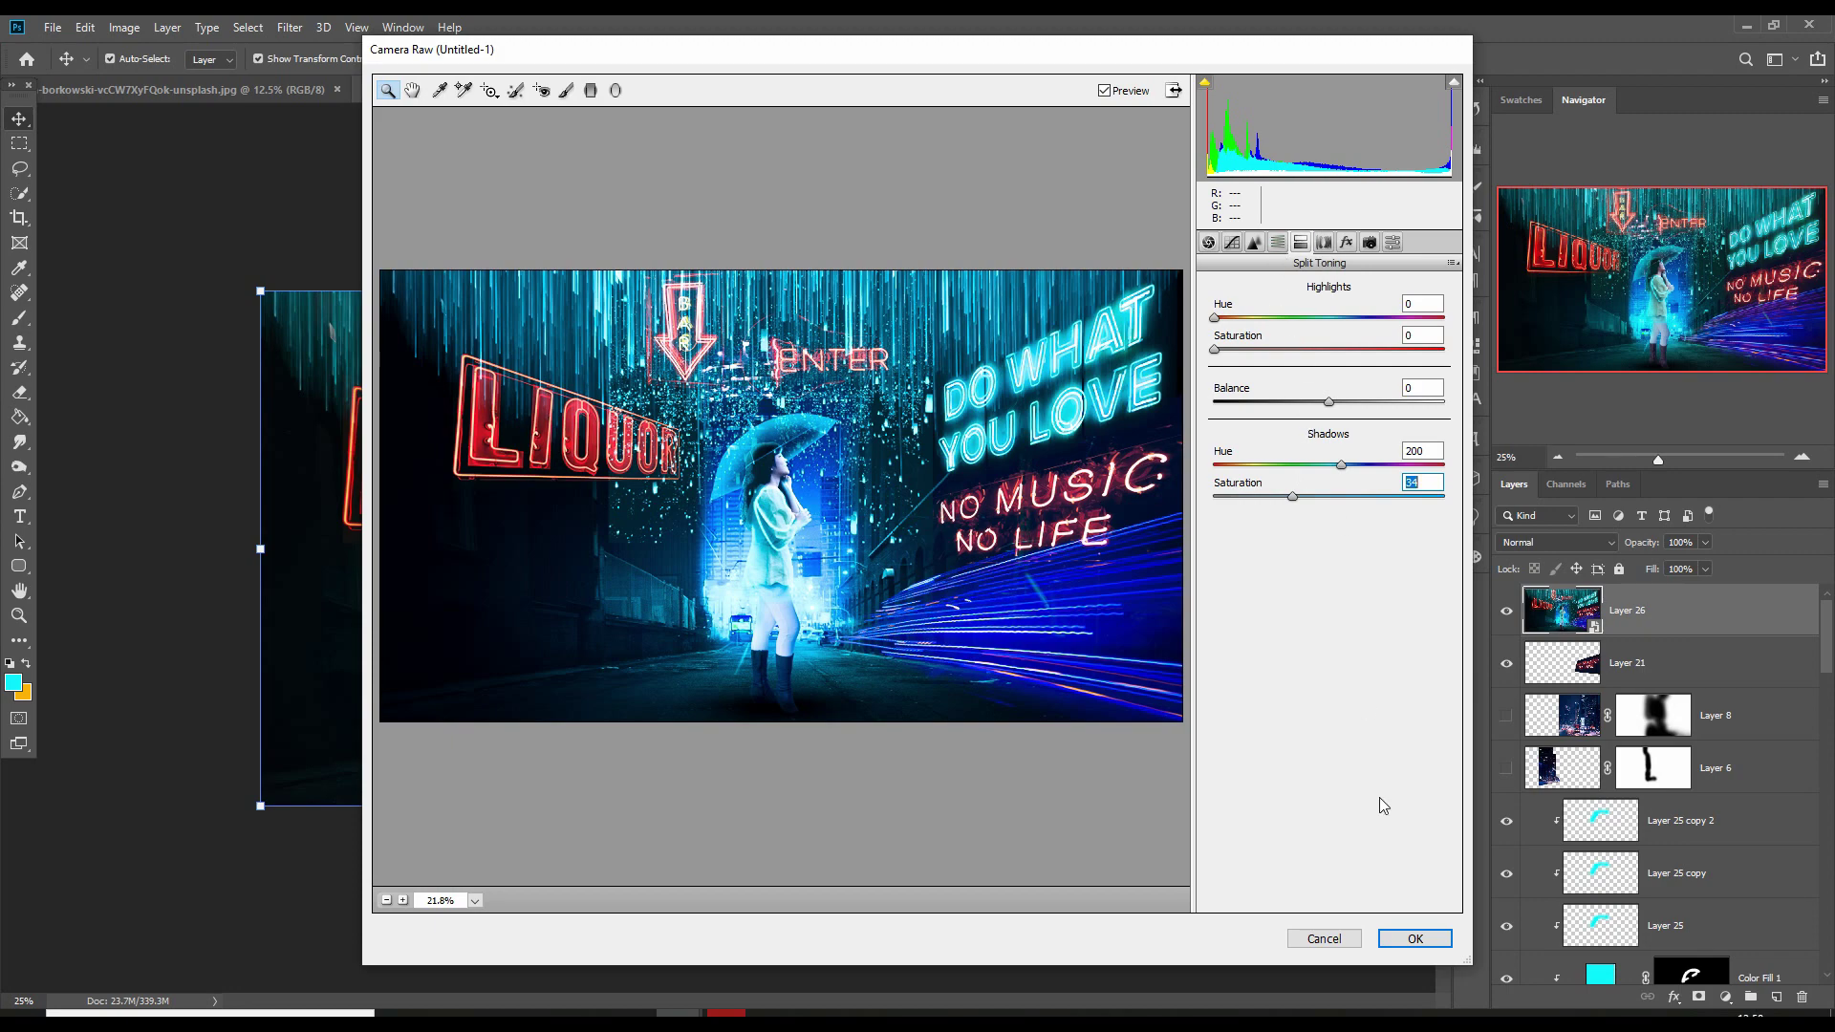
click(1414, 940)
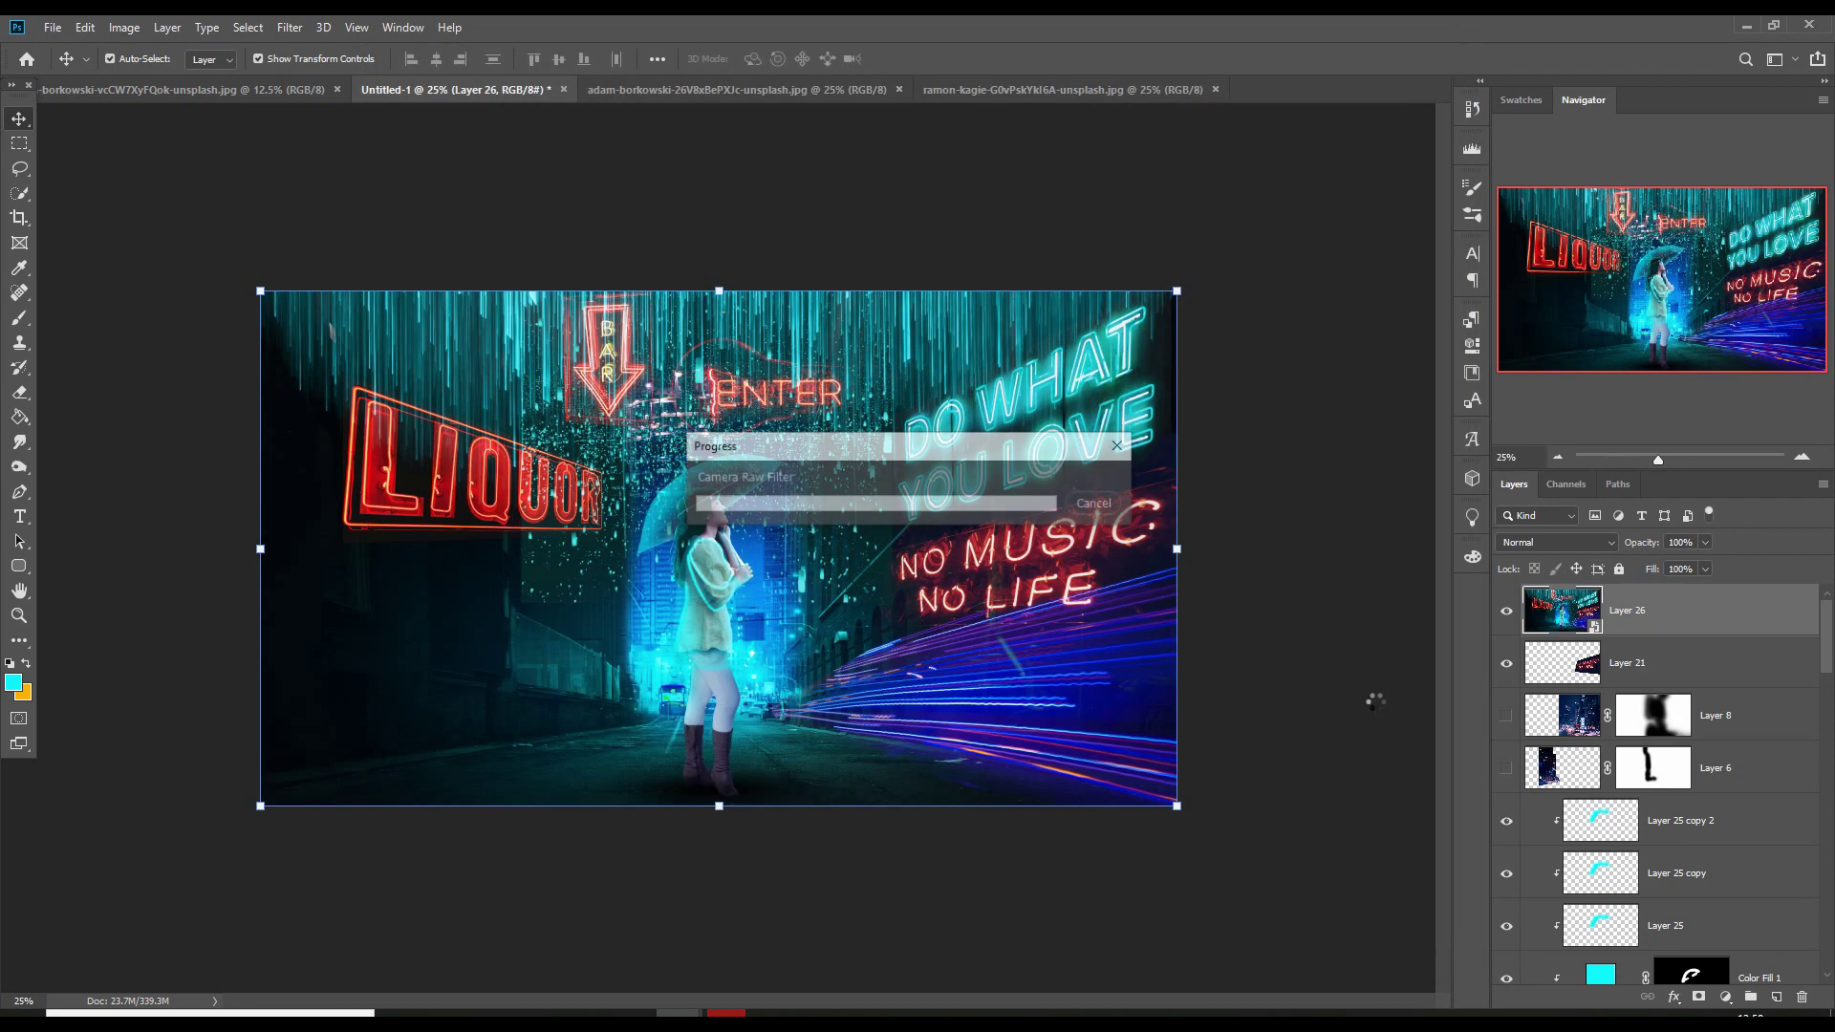